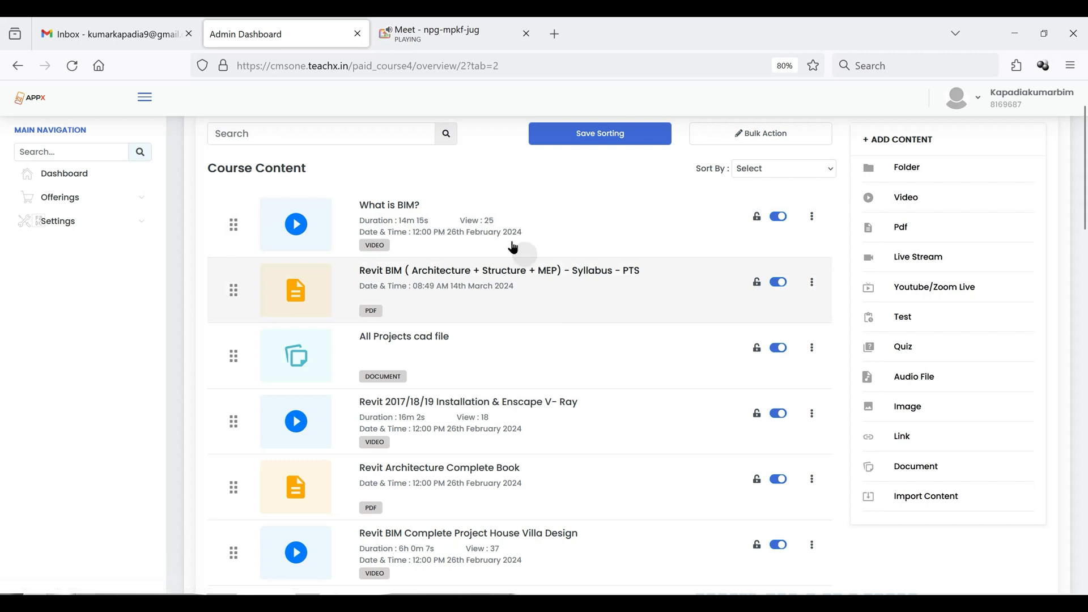
- Review the introductory and complete-project videos, PDFs and documents in the Revit BIM course content list
{"action": "scroll", "coordinate": [473, 258], "scroll_direction": "up", "scroll_amount": 2}
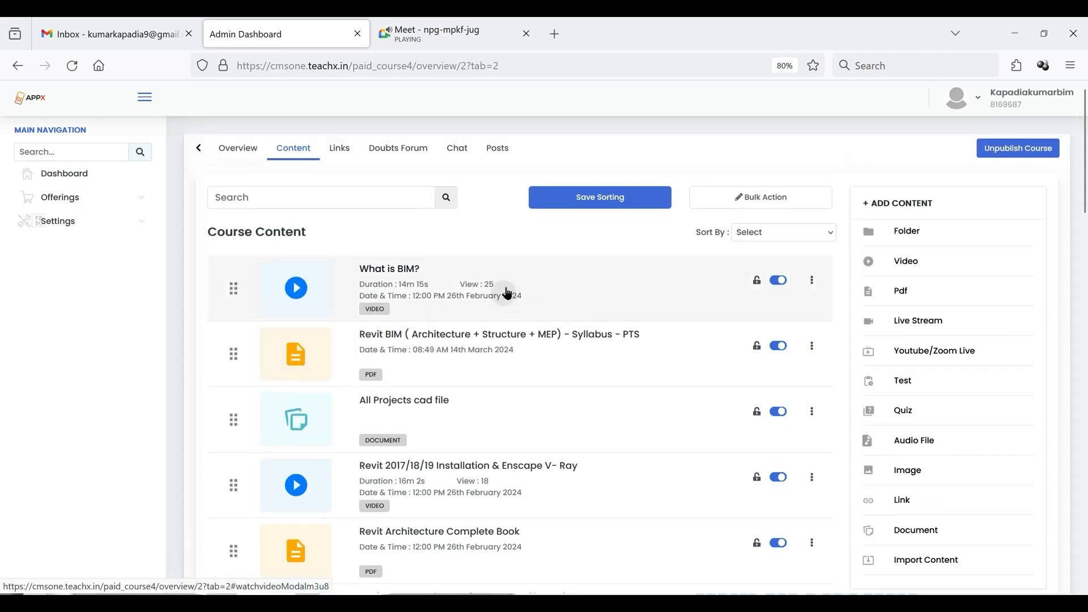
{"action": "scroll", "coordinate": [505, 289], "scroll_direction": "down", "scroll_amount": 5}
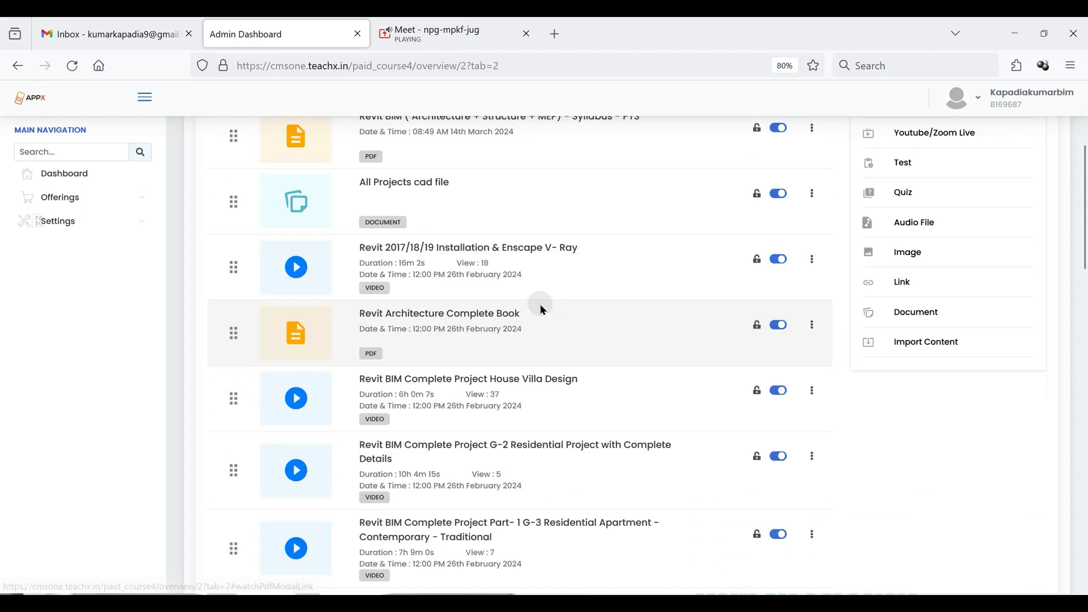
{"action": "scroll", "coordinate": [539, 304], "scroll_direction": "up", "scroll_amount": 2}
{"action": "left_click", "coordinate": [414, 209]}
{"action": "scroll", "coordinate": [483, 252], "scroll_direction": "down", "scroll_amount": 2}
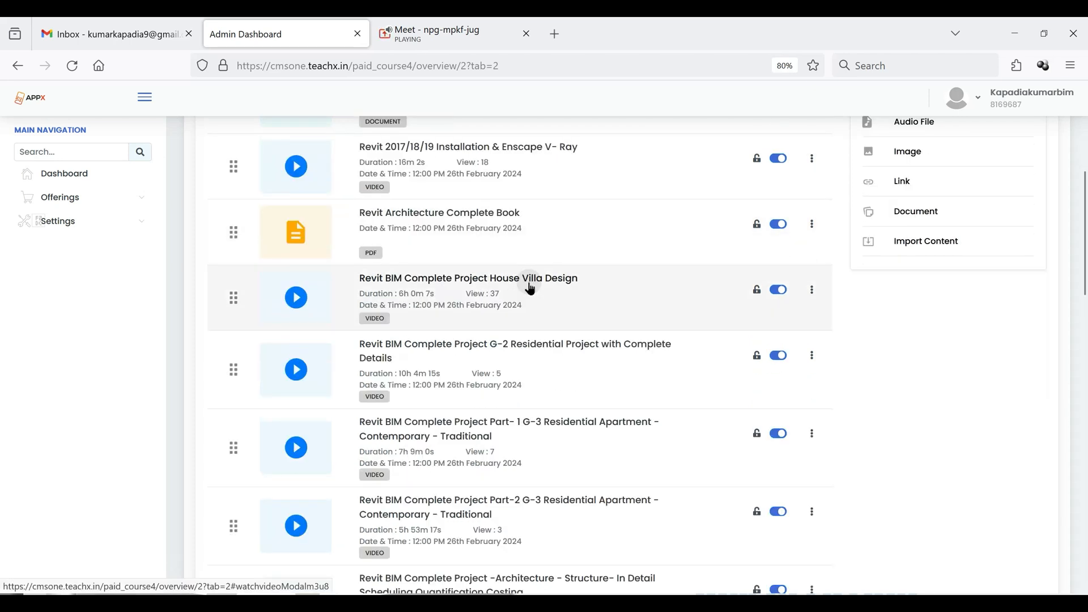
{"action": "scroll", "coordinate": [531, 289], "scroll_direction": "down", "scroll_amount": 1}
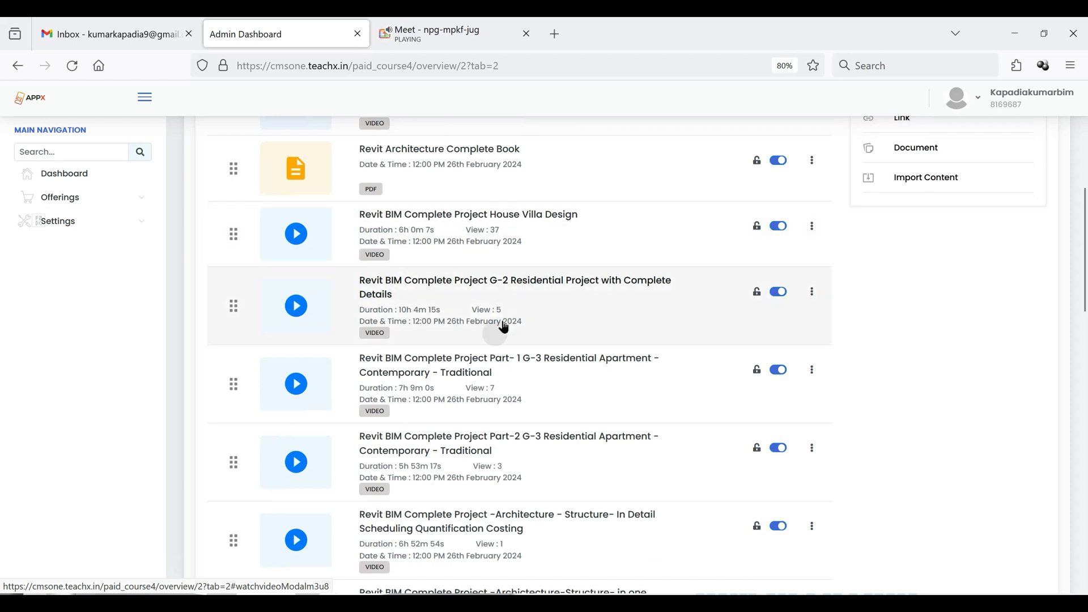
{"action": "scroll", "coordinate": [531, 301], "scroll_direction": "down", "scroll_amount": 5}
{"action": "scroll", "coordinate": [531, 308], "scroll_direction": "down", "scroll_amount": 4}
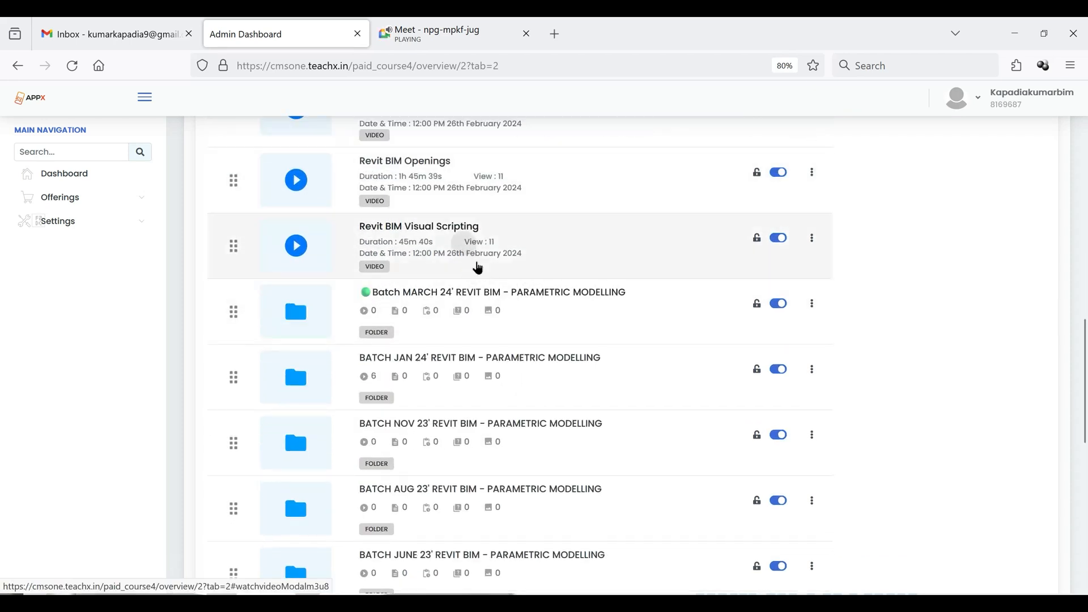
- Examine the Revit BIM parametric modelling batch folders, from Batch MARCH 24' back to BATCH SEPT 22'
{"action": "scroll", "coordinate": [477, 265], "scroll_direction": "down", "scroll_amount": 4}
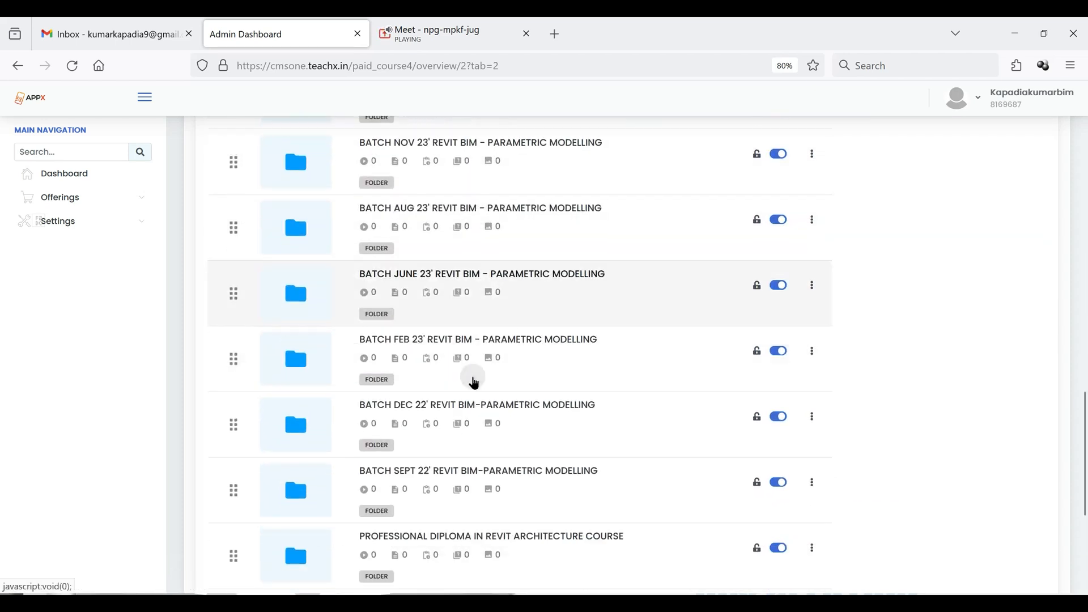
{"action": "left_click", "coordinate": [413, 434]}
{"action": "left_click", "coordinate": [414, 436]}
{"action": "scroll", "coordinate": [418, 437], "scroll_direction": "up", "scroll_amount": 3}
{"action": "scroll", "coordinate": [431, 386], "scroll_direction": "up", "scroll_amount": 2}
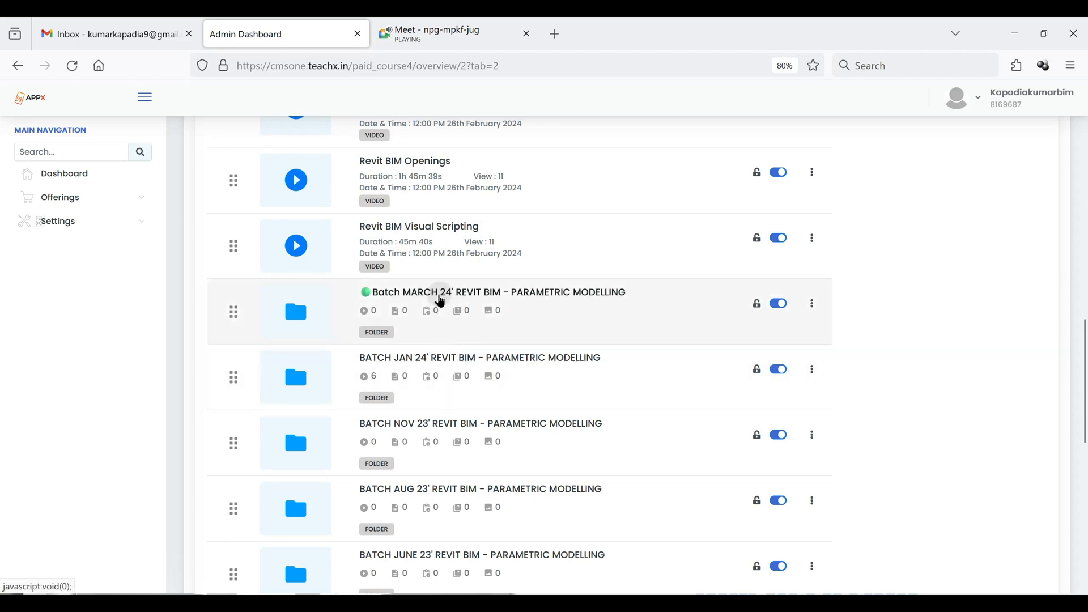
{"action": "scroll", "coordinate": [478, 313], "scroll_direction": "down", "scroll_amount": 1}
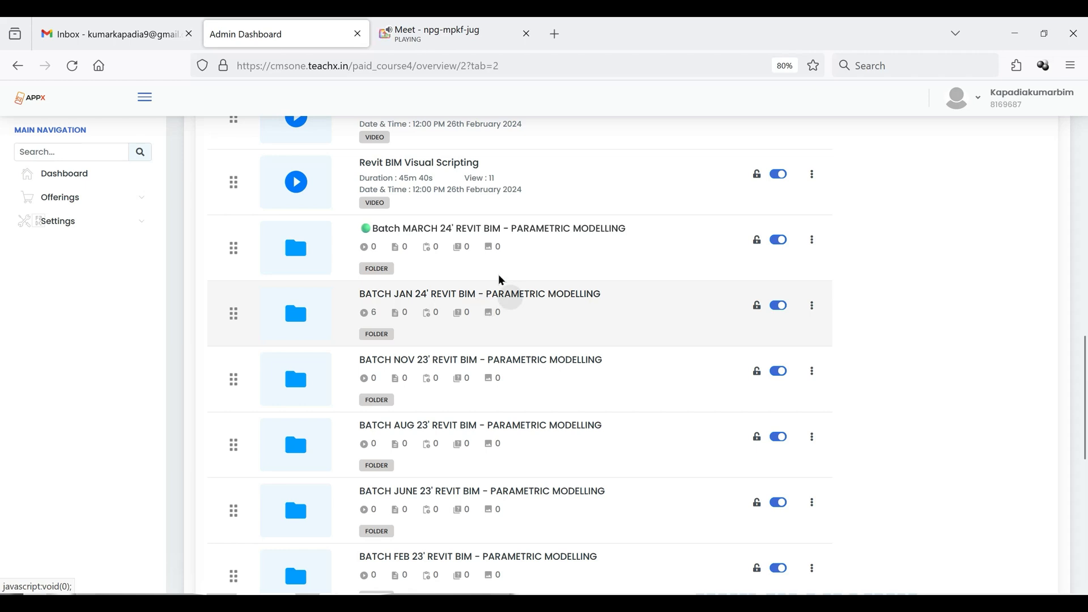
{"action": "scroll", "coordinate": [487, 314], "scroll_direction": "down", "scroll_amount": 2}
{"action": "scroll", "coordinate": [504, 391], "scroll_direction": "up", "scroll_amount": 3}
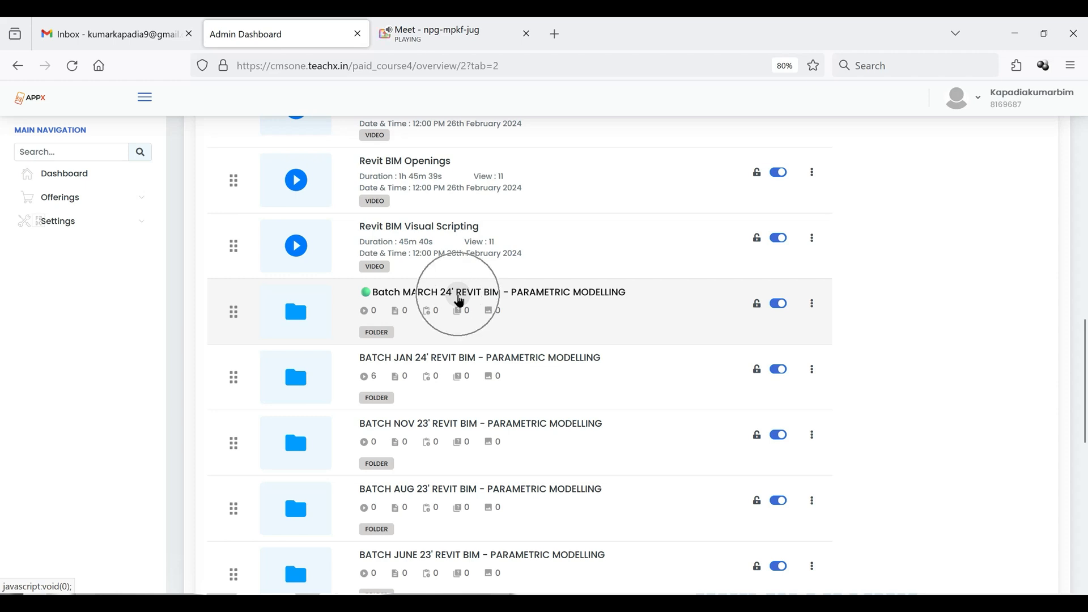
{"action": "scroll", "coordinate": [484, 361], "scroll_direction": "up", "scroll_amount": 2}
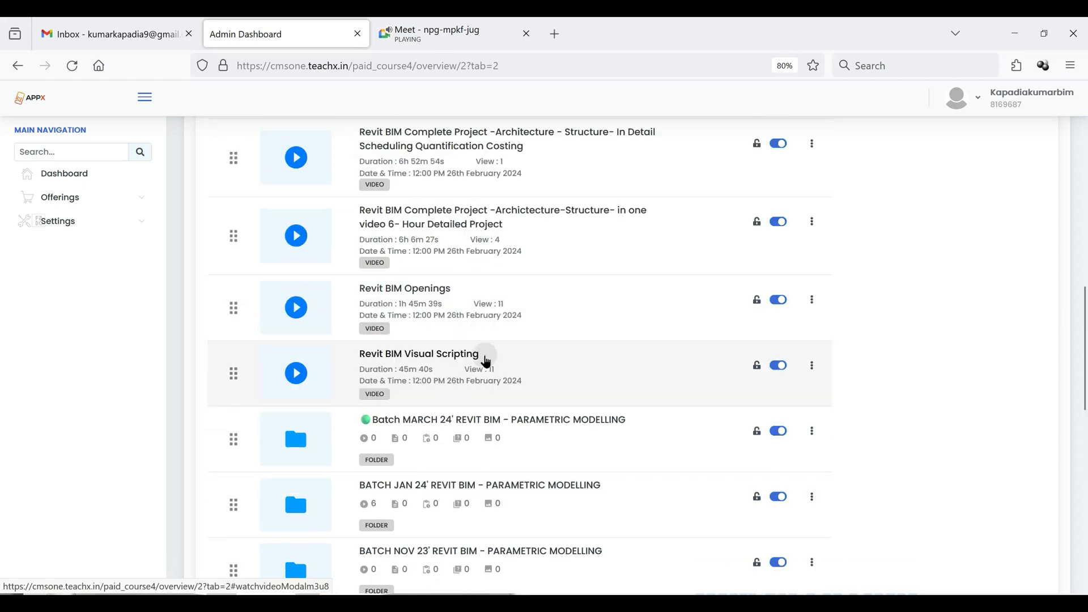
{"action": "scroll", "coordinate": [490, 362], "scroll_direction": "down", "scroll_amount": 3}
{"action": "scroll", "coordinate": [490, 362], "scroll_direction": "up", "scroll_amount": 4}
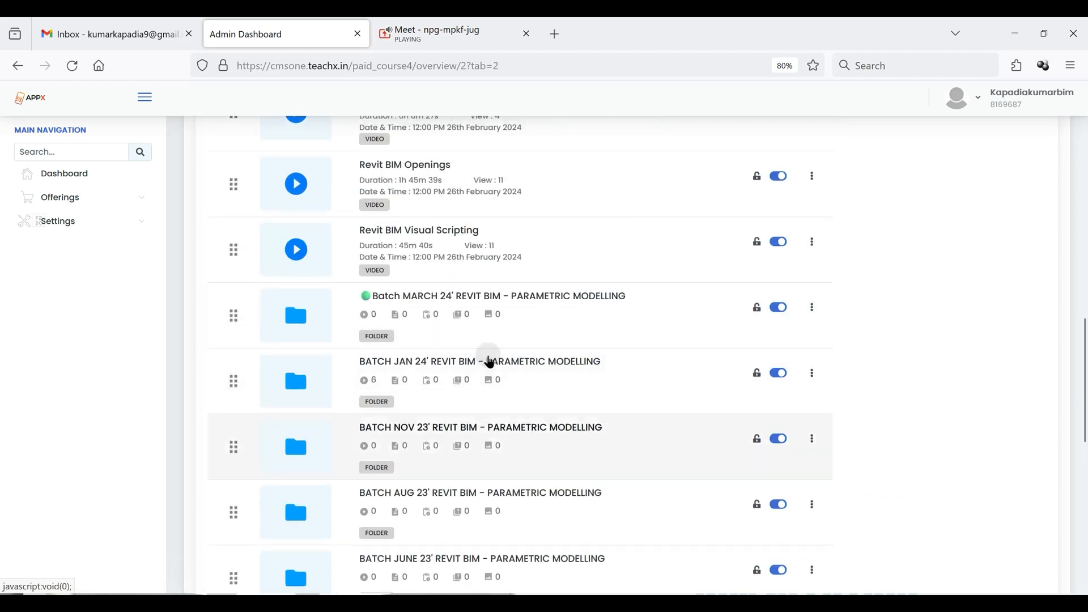
- Look over the full course content list again, from What is BIM? to the Revit Structure and MEP course folders
{"action": "scroll", "coordinate": [490, 361], "scroll_direction": "up", "scroll_amount": 1}
{"action": "scroll", "coordinate": [490, 362], "scroll_direction": "up", "scroll_amount": 1}
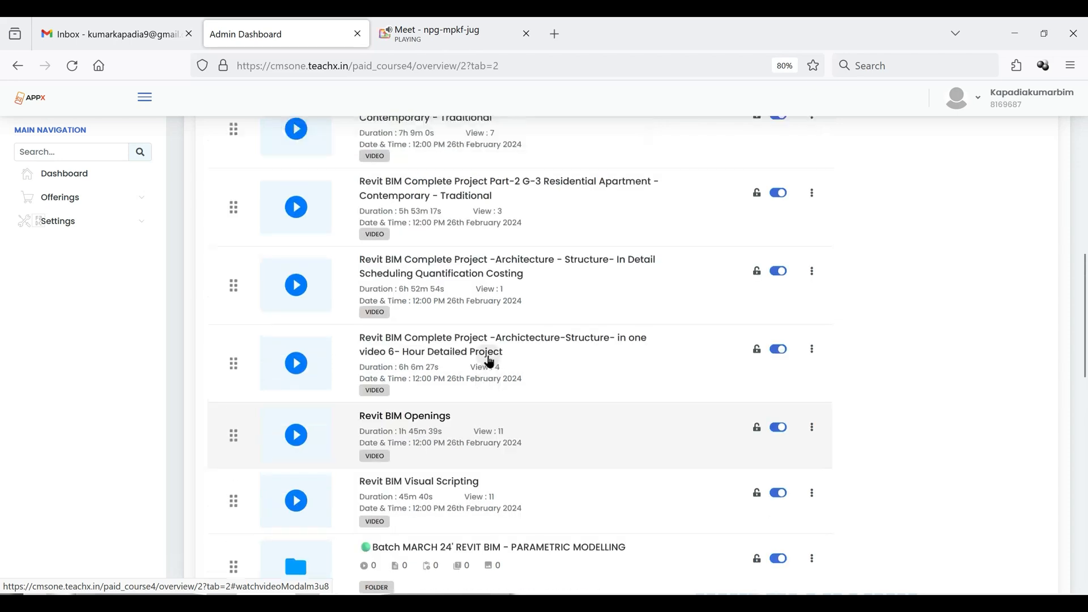
{"action": "scroll", "coordinate": [490, 362], "scroll_direction": "up", "scroll_amount": 6}
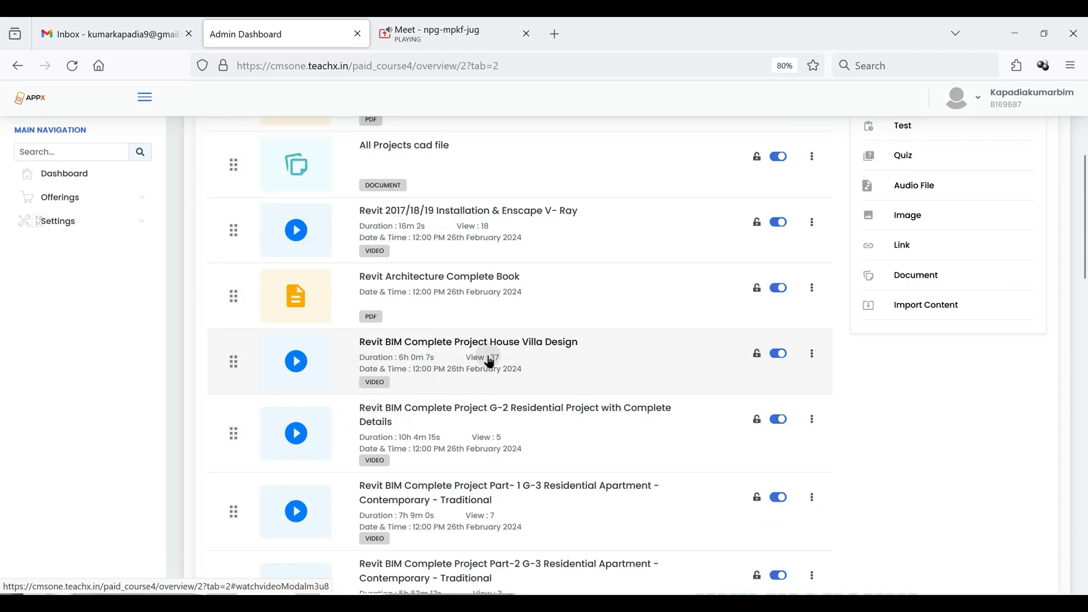
{"action": "scroll", "coordinate": [490, 361], "scroll_direction": "up", "scroll_amount": 2}
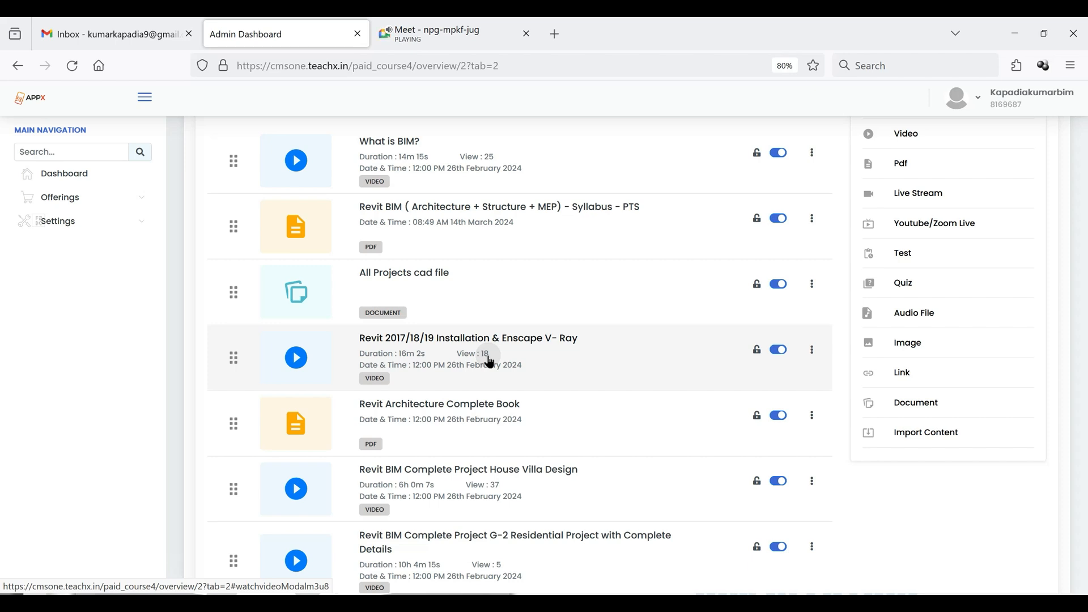
{"action": "scroll", "coordinate": [491, 362], "scroll_direction": "down", "scroll_amount": 10}
{"action": "scroll", "coordinate": [514, 375], "scroll_direction": "down", "scroll_amount": 10}
{"action": "scroll", "coordinate": [517, 377], "scroll_direction": "up", "scroll_amount": 3}
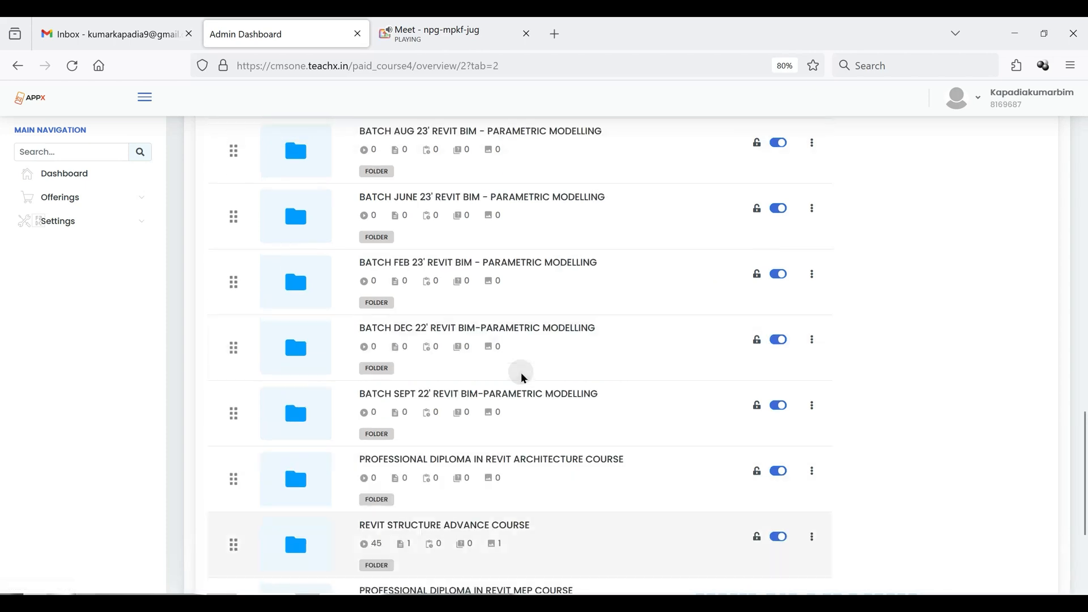
{"action": "scroll", "coordinate": [520, 323], "scroll_direction": "down", "scroll_amount": 2}
{"action": "scroll", "coordinate": [504, 296], "scroll_direction": "up", "scroll_amount": 1}
{"action": "scroll", "coordinate": [503, 300], "scroll_direction": "up", "scroll_amount": 2}
{"action": "scroll", "coordinate": [503, 297], "scroll_direction": "up", "scroll_amount": 15}
- Switch to Autodesk Revit 2024 and start a new model project
{"action": "key", "text": "alt+Tab"}
{"action": "key", "text": "alt+Tab"}
{"action": "key", "text": "alt+Tab"}
{"action": "key", "text": "alt+Tab"}
{"action": "key", "text": "alt+Tab"}
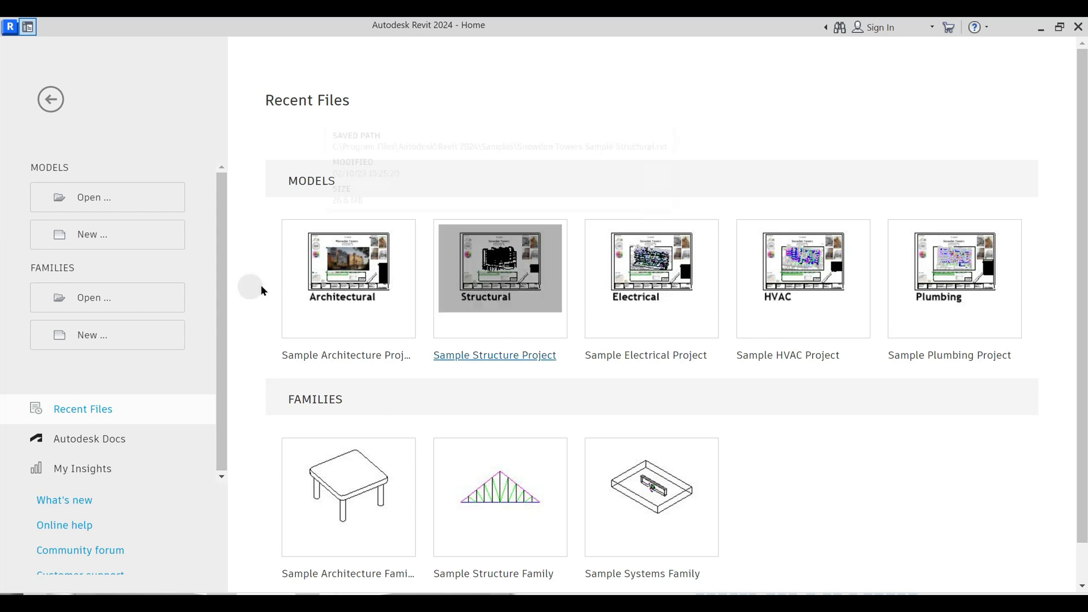
{"action": "left_click", "coordinate": [59, 167]}
{"action": "left_click", "coordinate": [63, 268]}
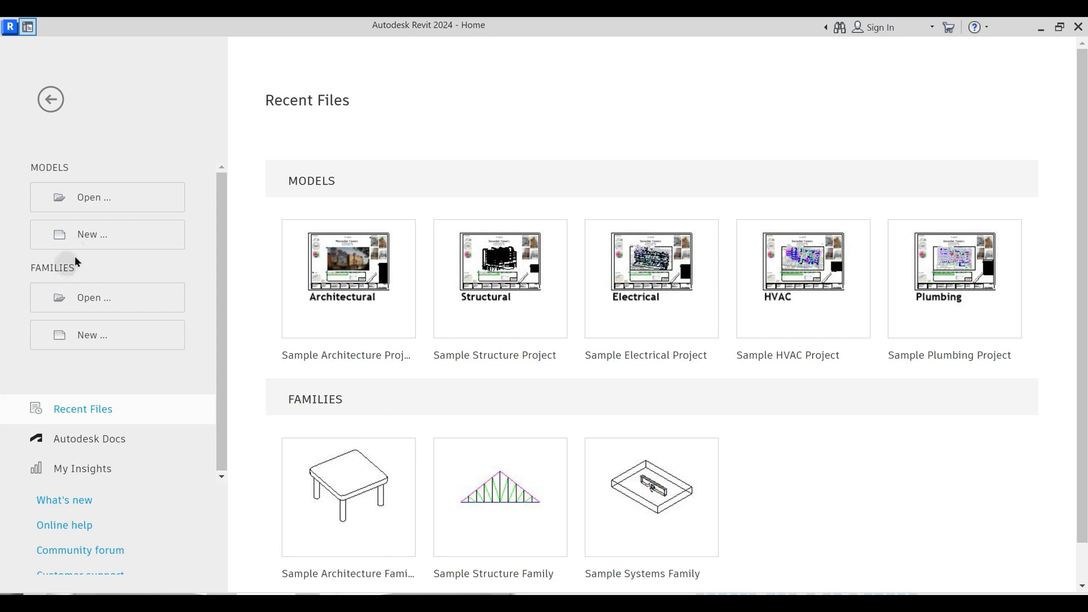
{"action": "left_click", "coordinate": [90, 235]}
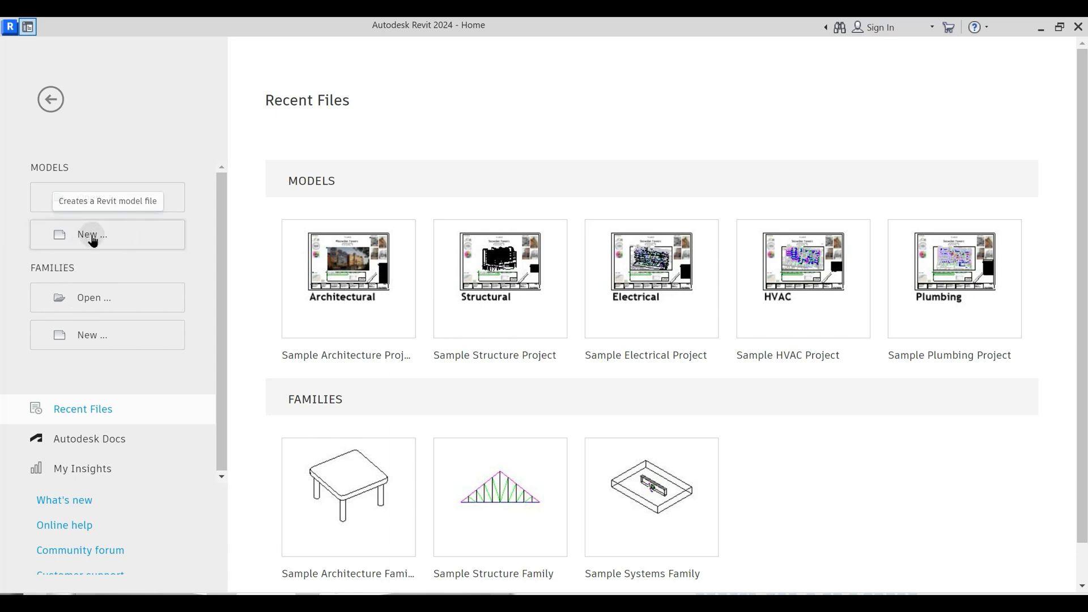
{"action": "key", "text": "ctrl"}
{"action": "key", "text": "ctrl"}
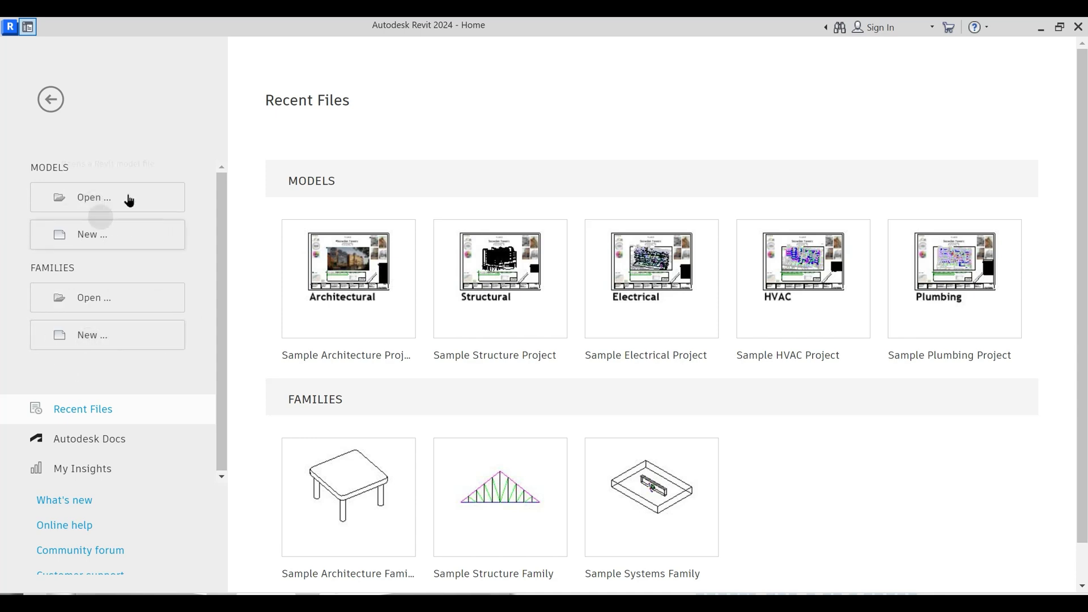
{"action": "left_click", "coordinate": [97, 241]}
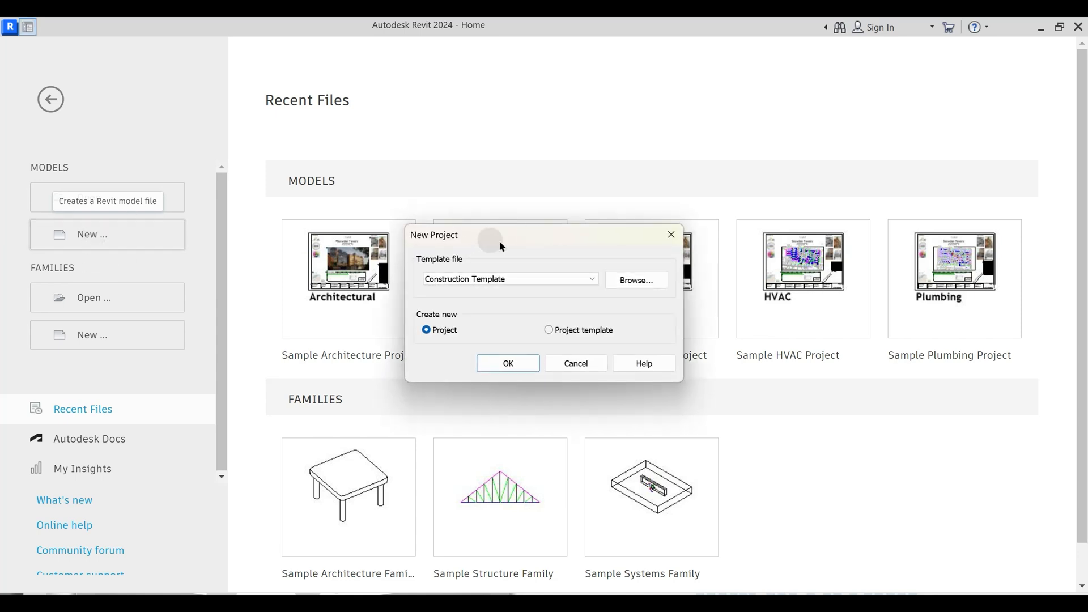
{"action": "left_click_drag", "start_coordinate": [498, 240], "coordinate": [508, 216]}
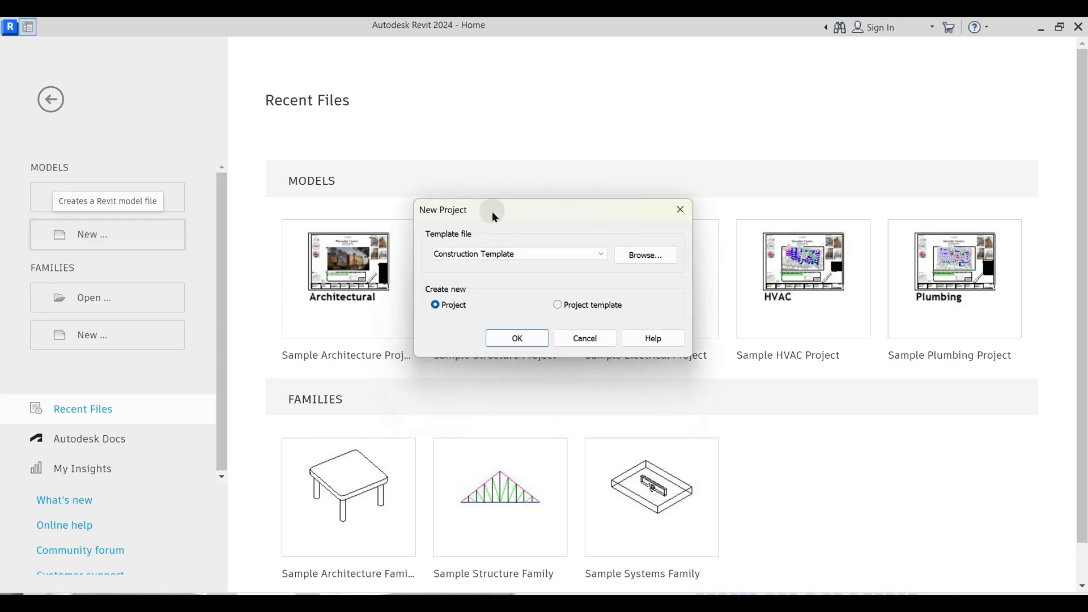
- Browse for a template file in the English-Imperial folder under the RVT 2024 Templates folder
{"action": "left_click", "coordinate": [645, 256]}
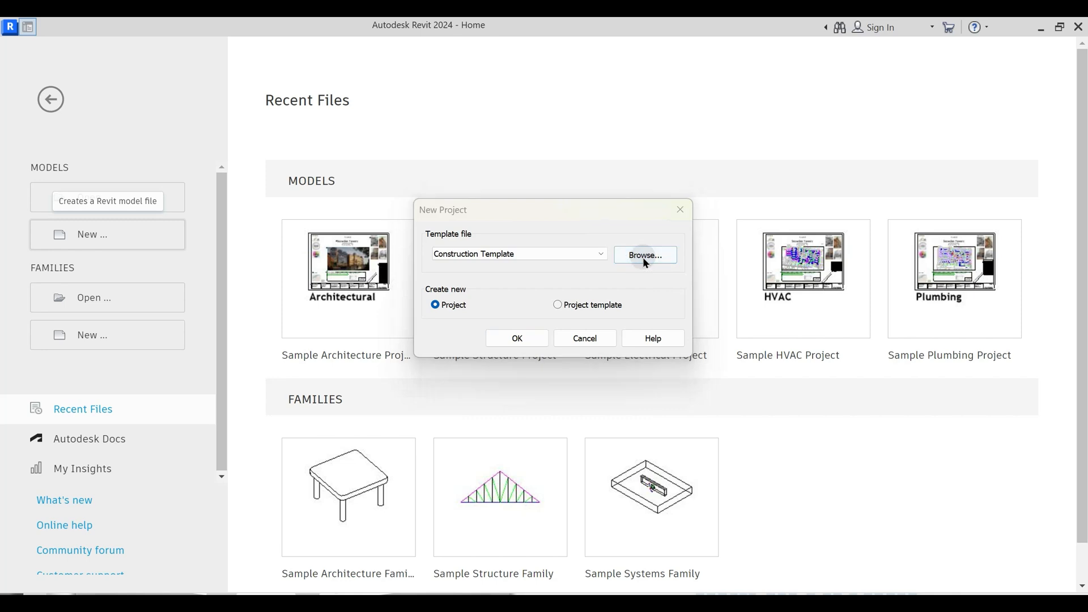
{"action": "left_click", "coordinate": [366, 58]}
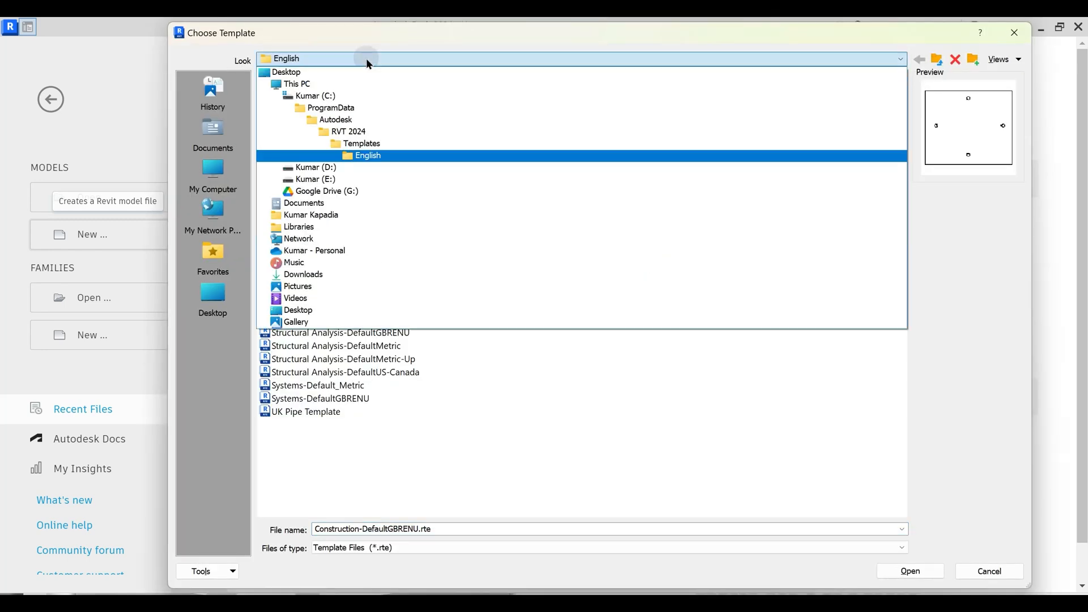
{"action": "left_click", "coordinate": [365, 133]}
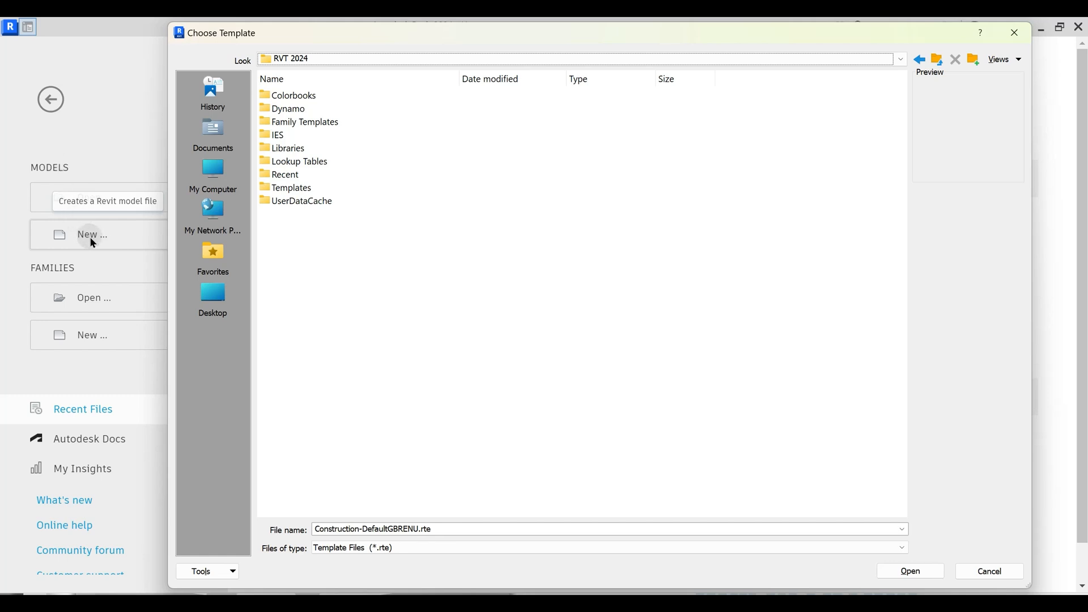
{"action": "double_click", "coordinate": [297, 189]}
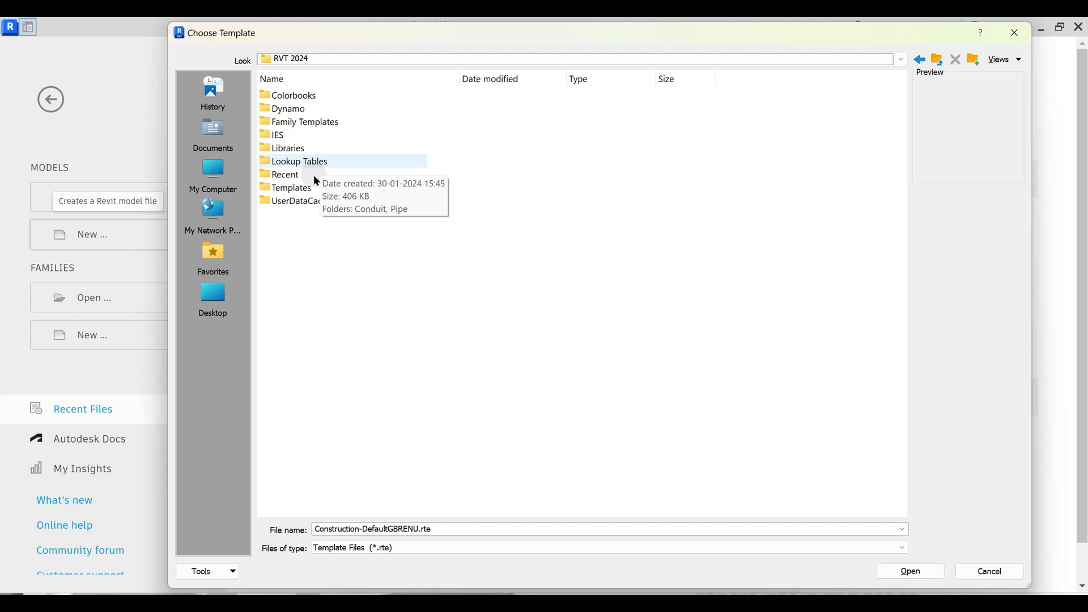
{"action": "double_click", "coordinate": [303, 187]}
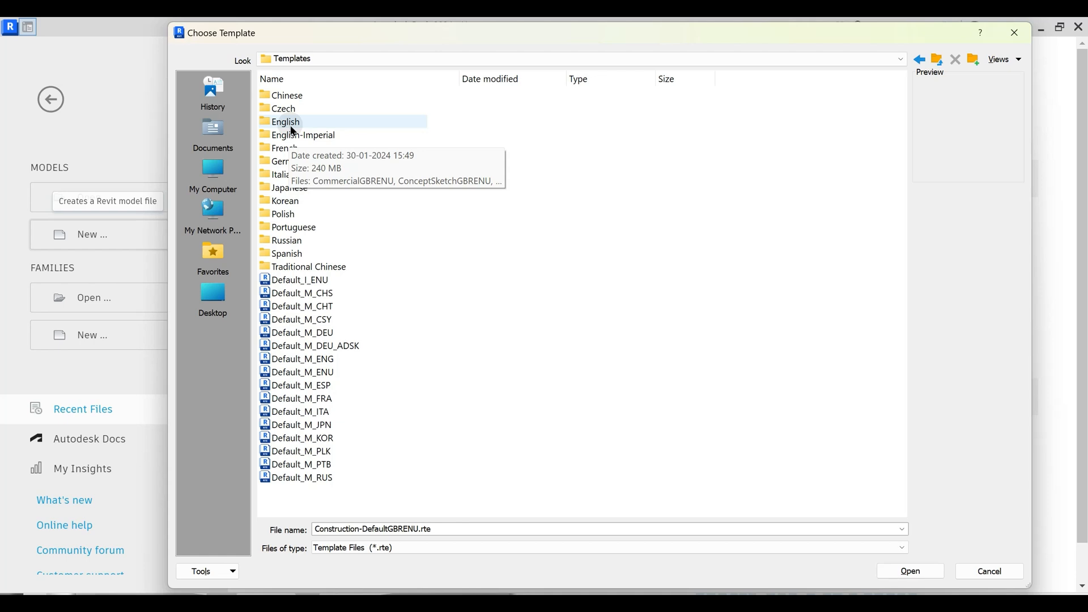
{"action": "left_click", "coordinate": [324, 134]}
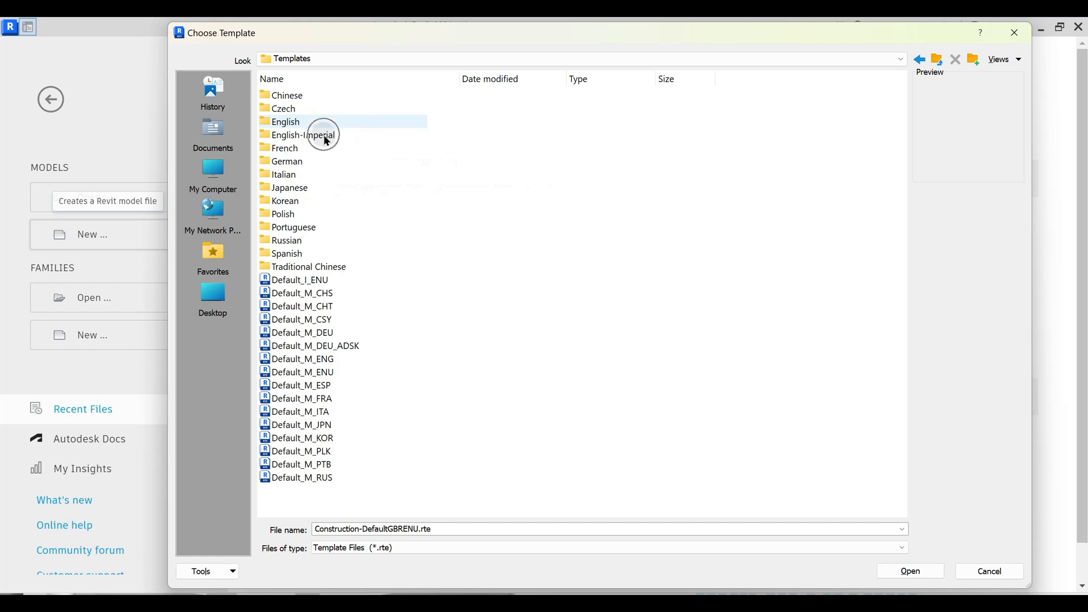
{"action": "double_click", "coordinate": [324, 135]}
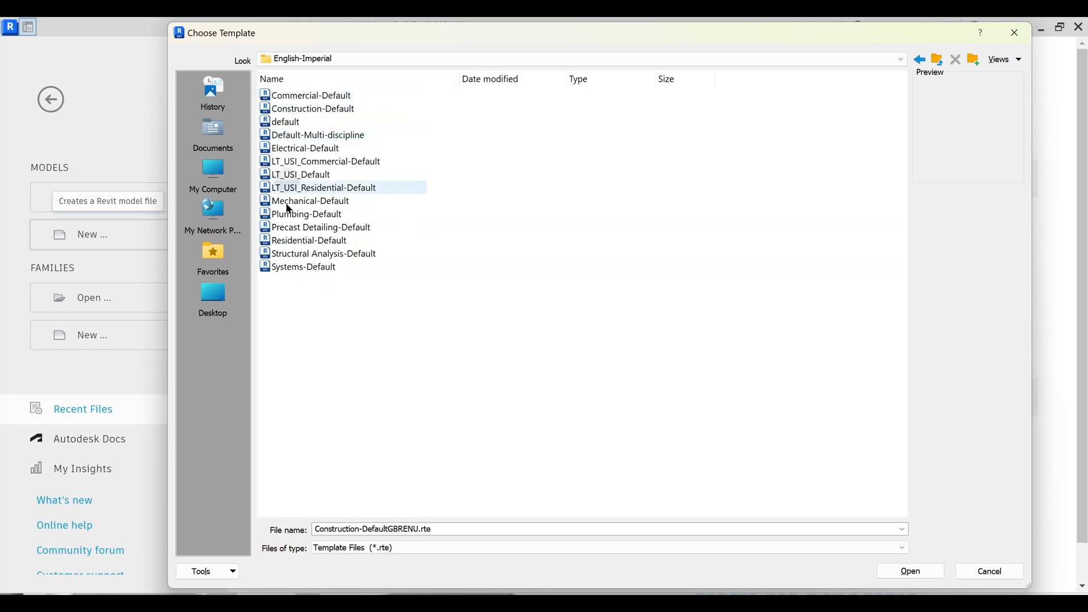
- Look through the English-Imperial templates from Commercial-Default down to Structural Analysis-Default
{"action": "left_click", "coordinate": [327, 99]}
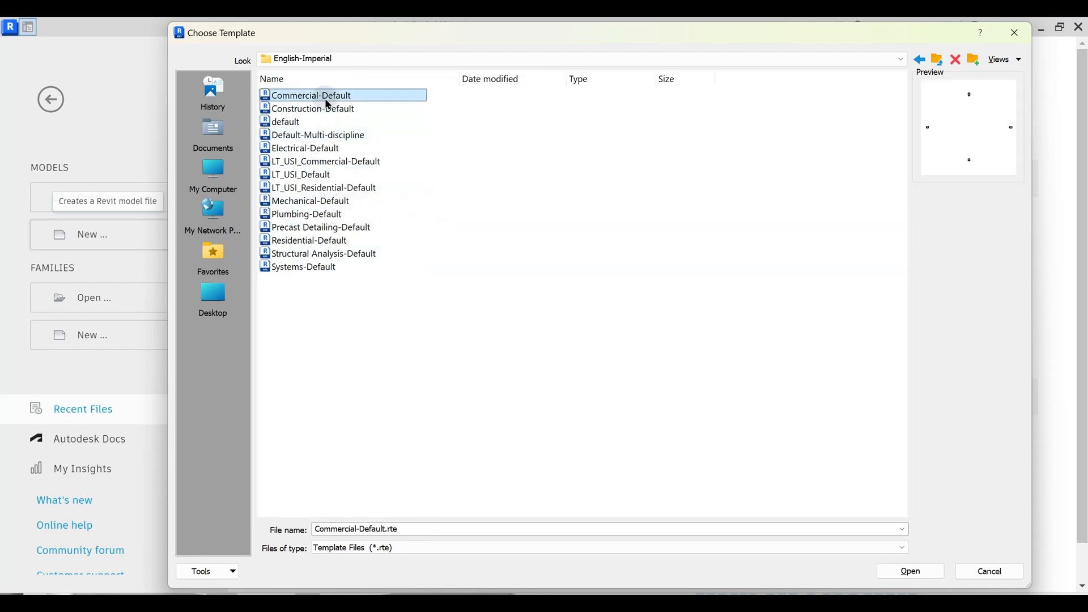
{"action": "key", "text": "Down"}
{"action": "key", "text": "Down"}
{"action": "key", "text": "Down"}
{"action": "key", "text": "Down"}
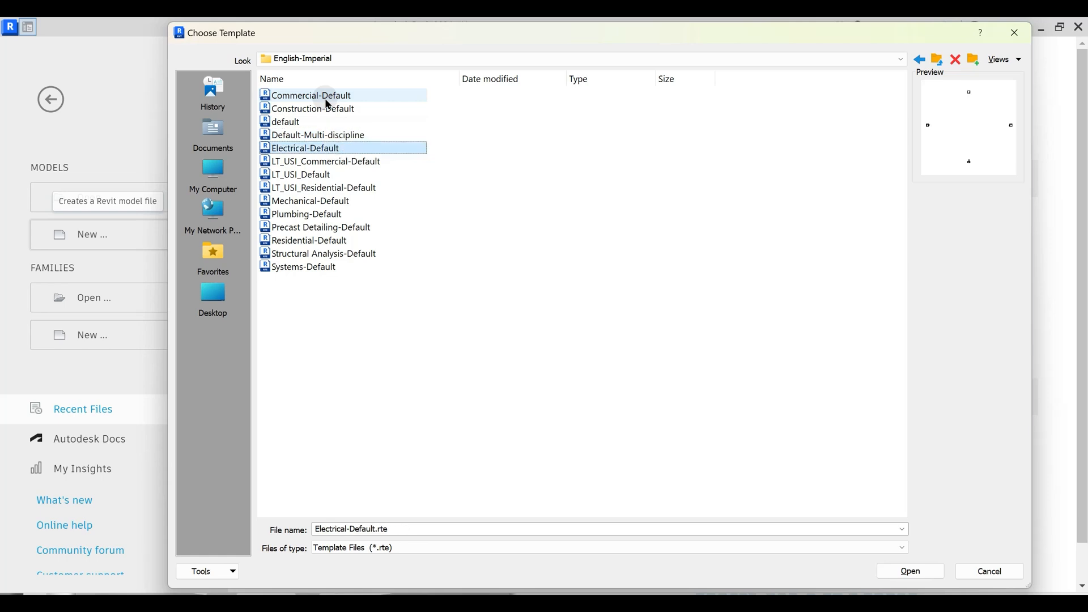
{"action": "key", "text": "Down"}
{"action": "key", "text": "Down"}
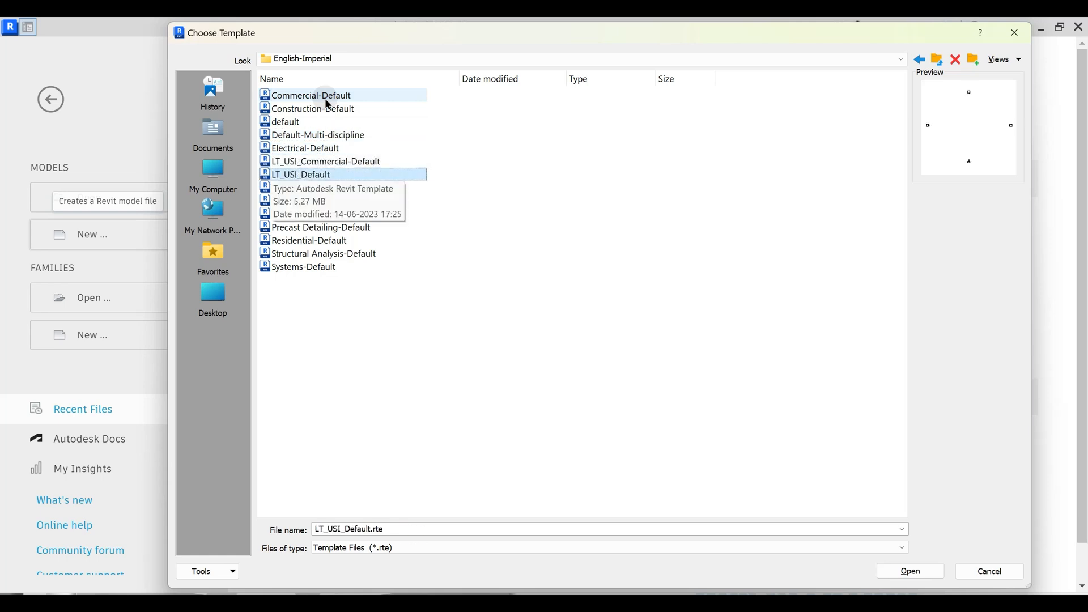
{"action": "key", "text": "Down"}
{"action": "key", "text": "Down"}
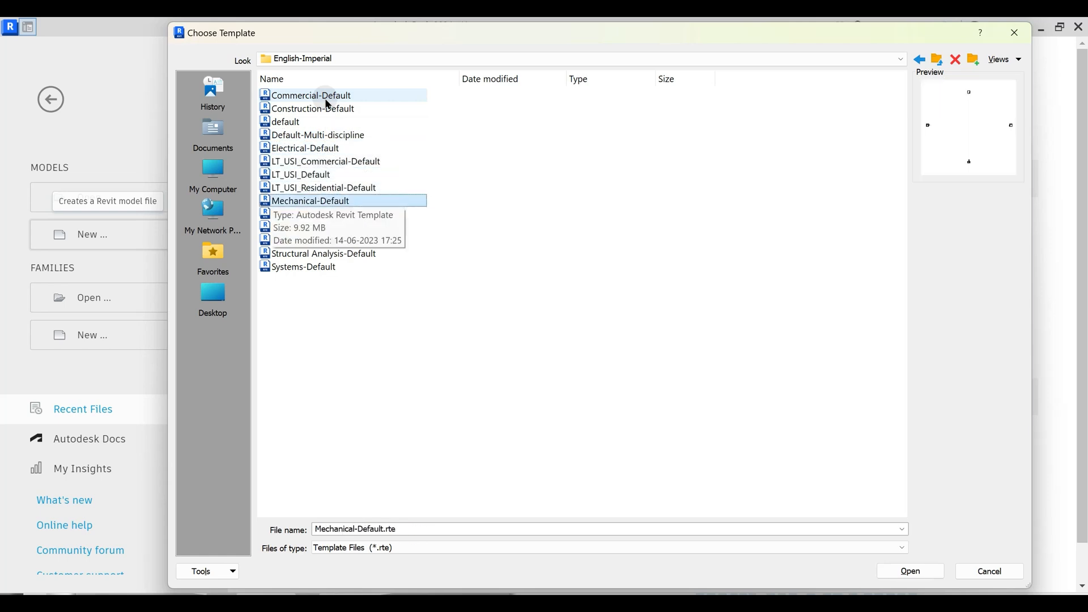
{"action": "key", "text": "Down"}
{"action": "key", "text": "Down"}
{"action": "key", "text": "Down"}
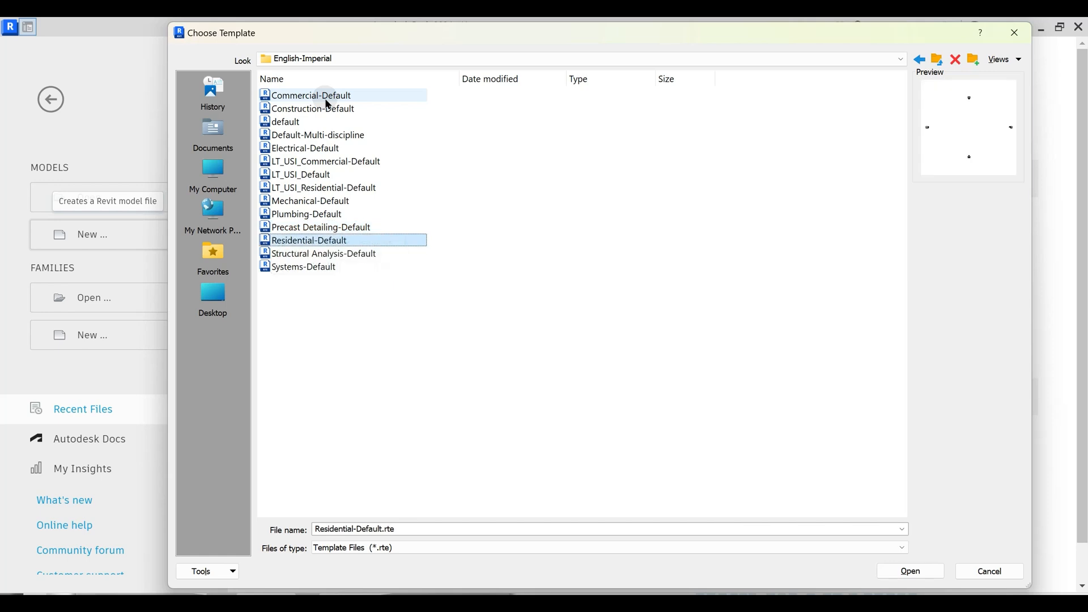
{"action": "key", "text": "Down"}
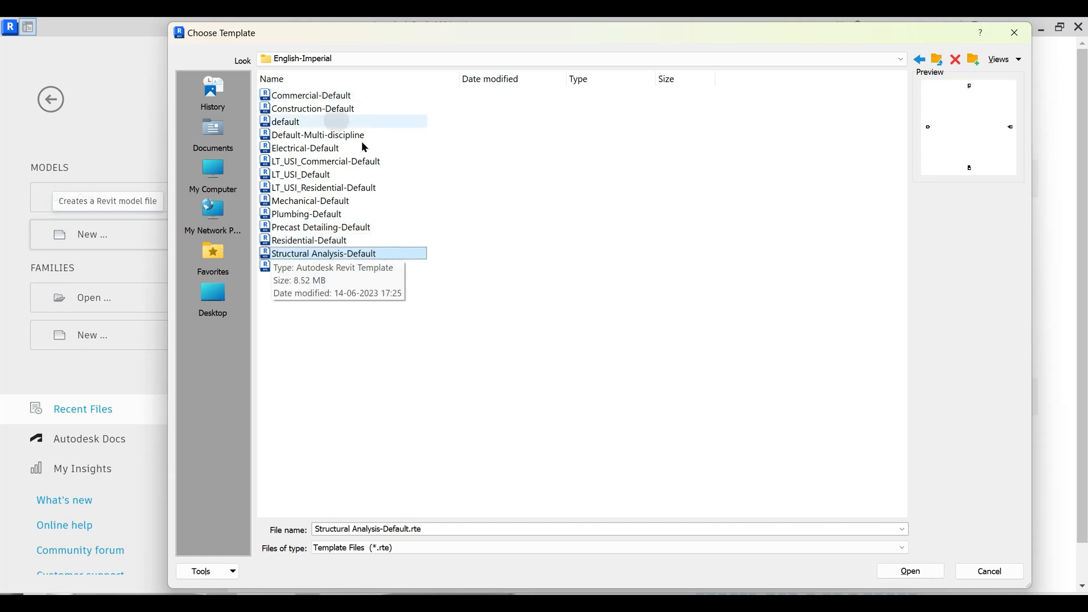
- Create a new project from the default.rte imperial template
{"action": "left_click", "coordinate": [296, 126]}
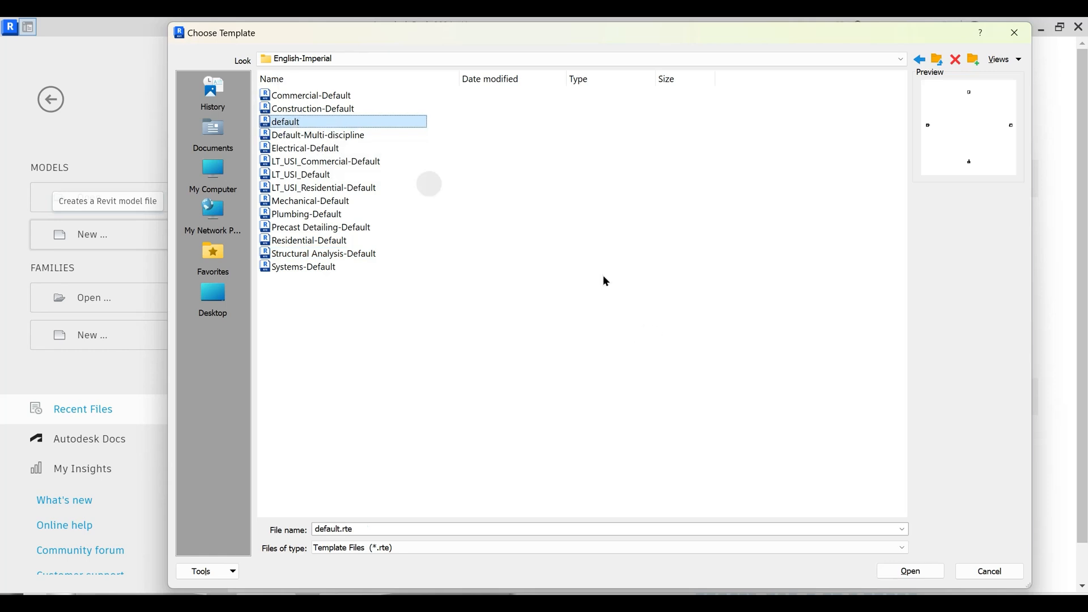
{"action": "left_click", "coordinate": [915, 572]}
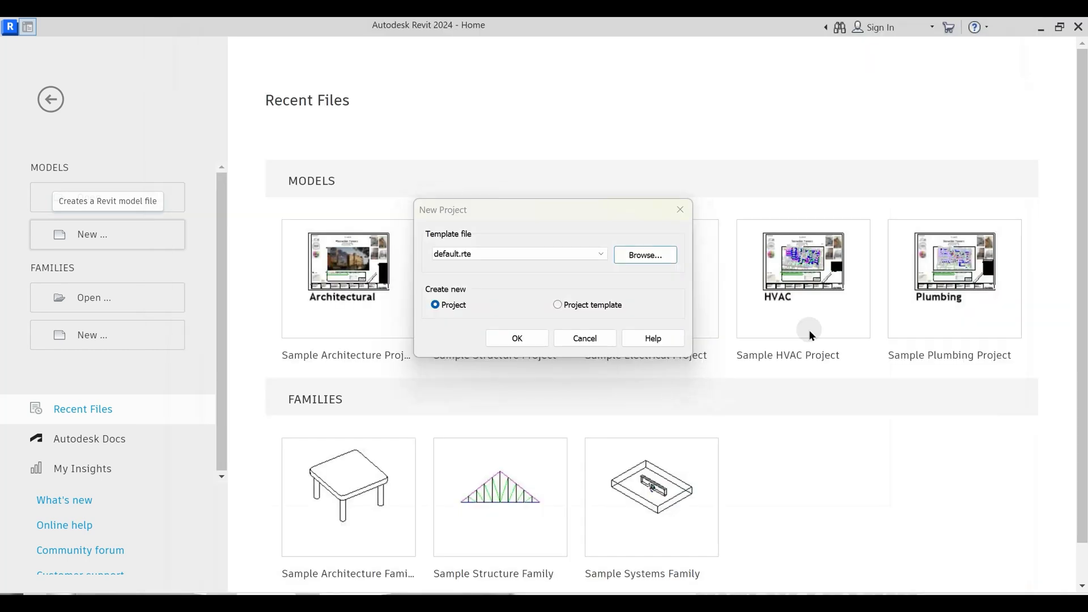
{"action": "left_click", "coordinate": [518, 338]}
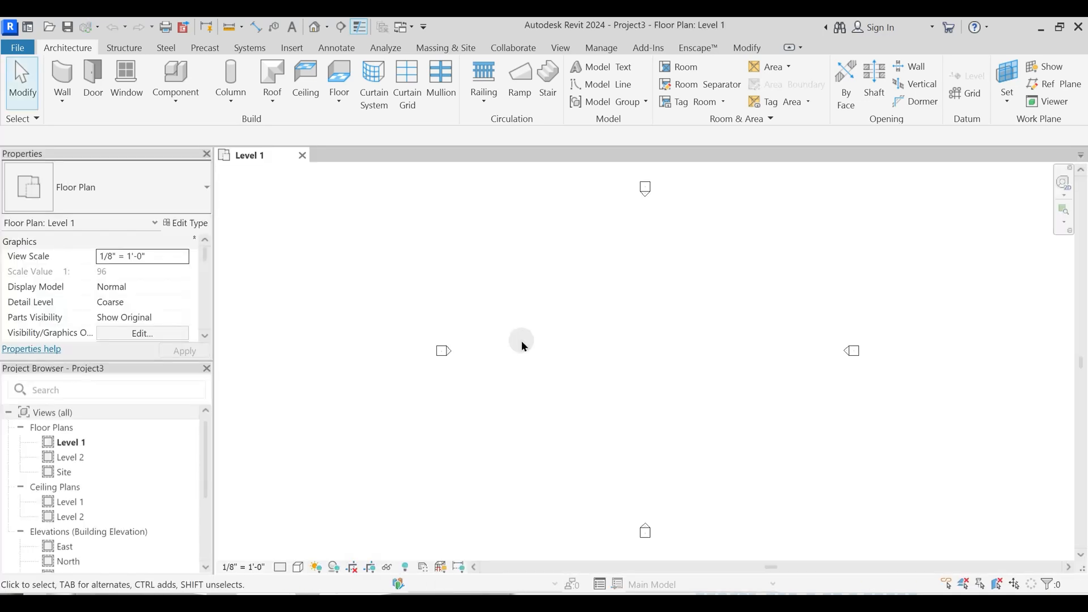
{"action": "scroll", "coordinate": [737, 311], "scroll_direction": "down", "scroll_amount": 2}
- Check the participant list of the Google Meet call in Firefox, and return to Revit
{"action": "key", "text": "alt+Tab"}
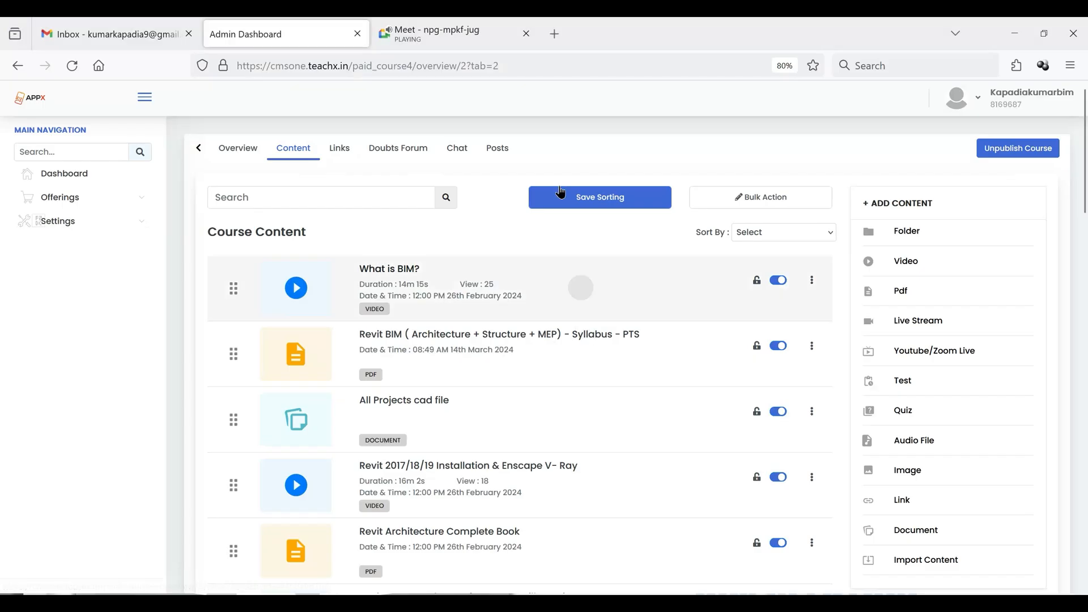
{"action": "left_click", "coordinate": [408, 34]}
{"action": "left_click", "coordinate": [1023, 338]}
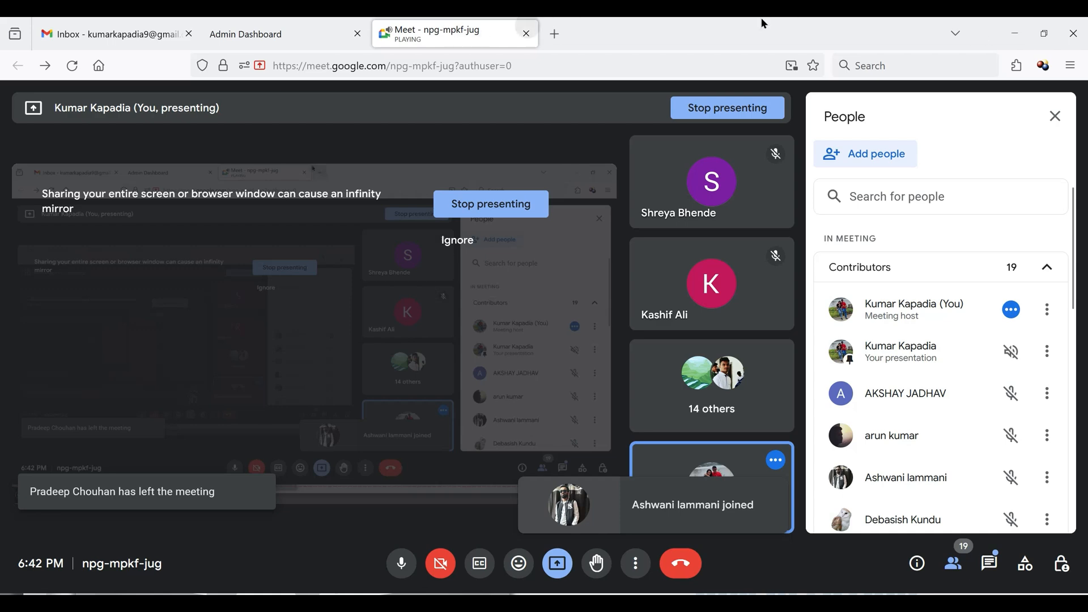
{"action": "key", "text": "alt+Tab"}
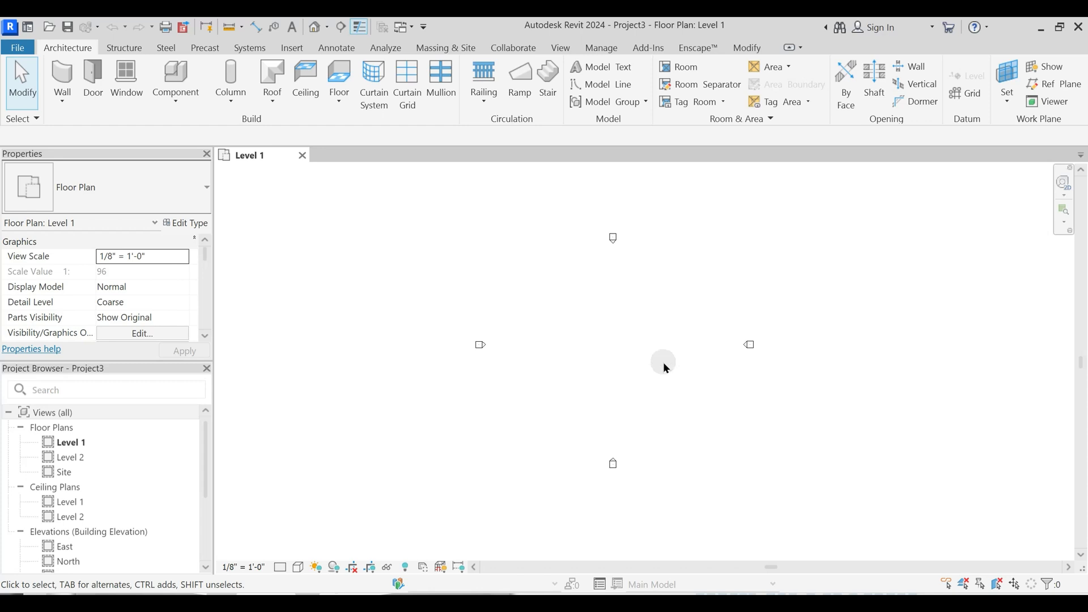
- Switch to PowerPoint, end the slide show, and close the presentation to return to the Level 1 floor plan in Revit
{"action": "key", "text": "alt+Tab"}
{"action": "key", "text": "alt+Tab"}
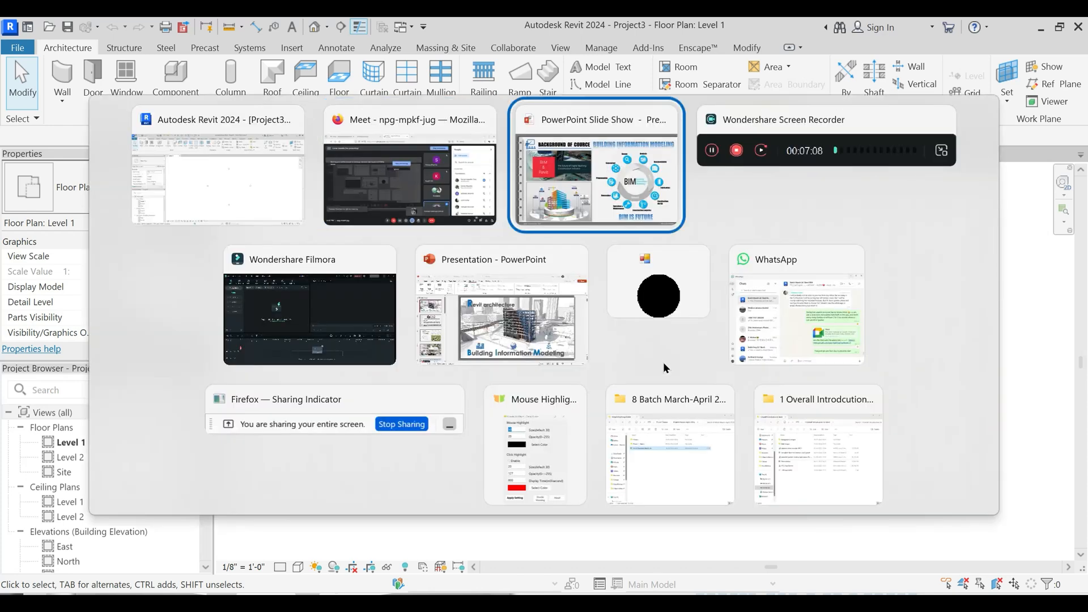
{"action": "key", "text": "Escape"}
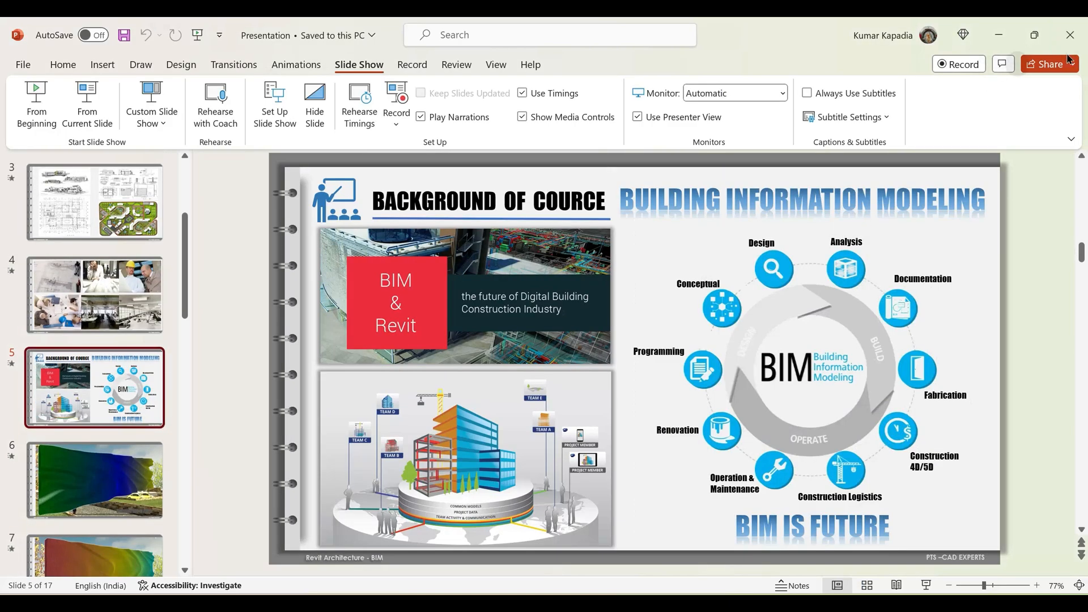
{"action": "left_click", "coordinate": [1070, 38]}
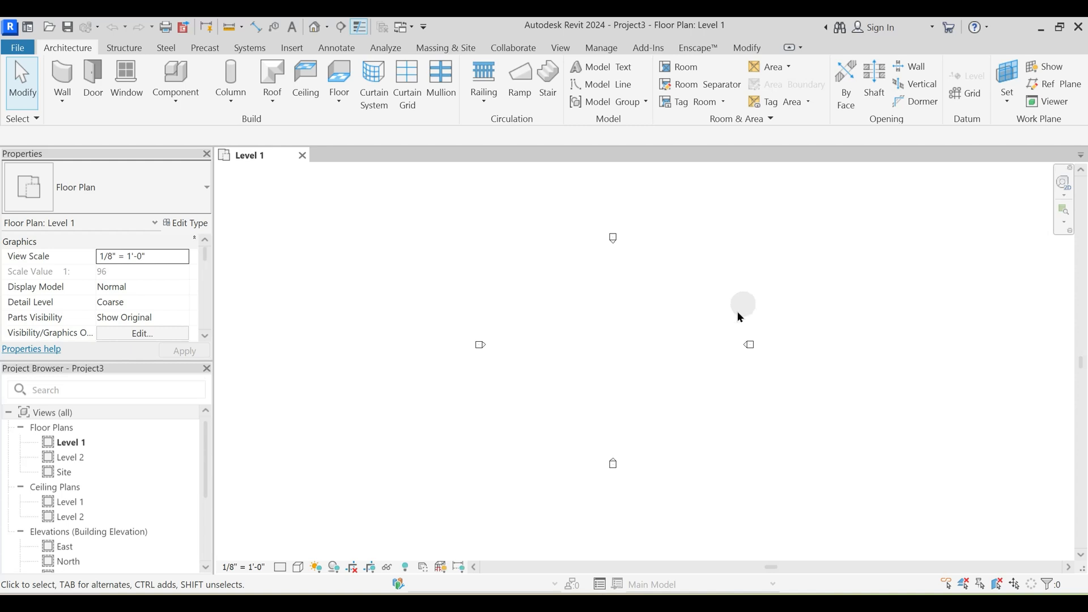
{"action": "middle_click_drag", "start_coordinate": [635, 311], "coordinate": [612, 323]}
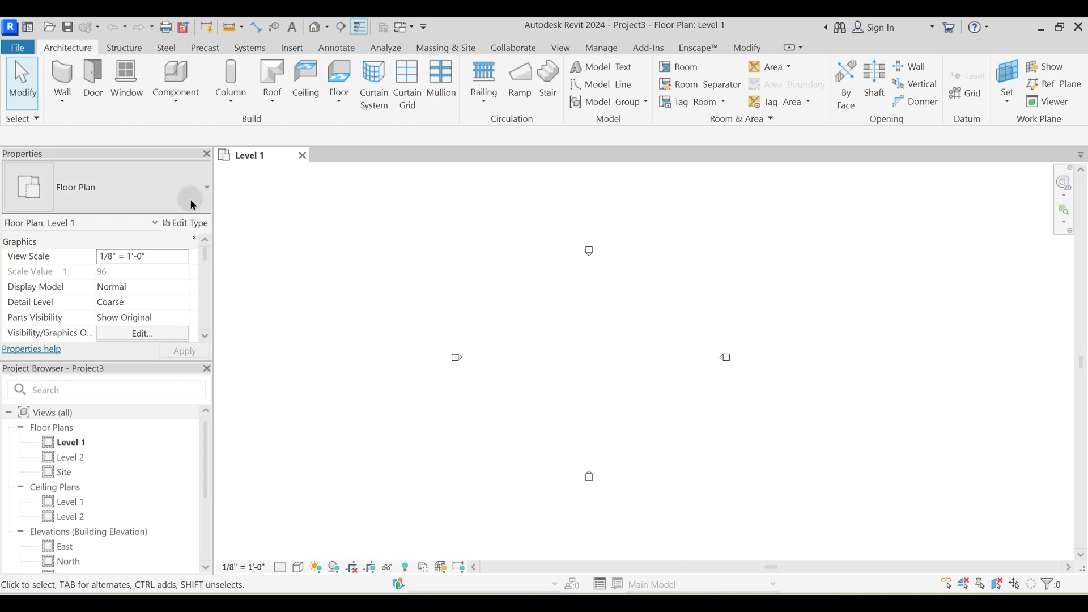
- Undock and close both the Properties palette and the Project Browser
{"action": "left_click_drag", "start_coordinate": [168, 152], "coordinate": [359, 281]}
{"action": "left_click", "coordinate": [401, 272]}
{"action": "left_click_drag", "start_coordinate": [154, 158], "coordinate": [371, 262]}
{"action": "left_click", "coordinate": [415, 264]}
{"action": "middle_click_drag", "start_coordinate": [491, 332], "coordinate": [600, 333]}
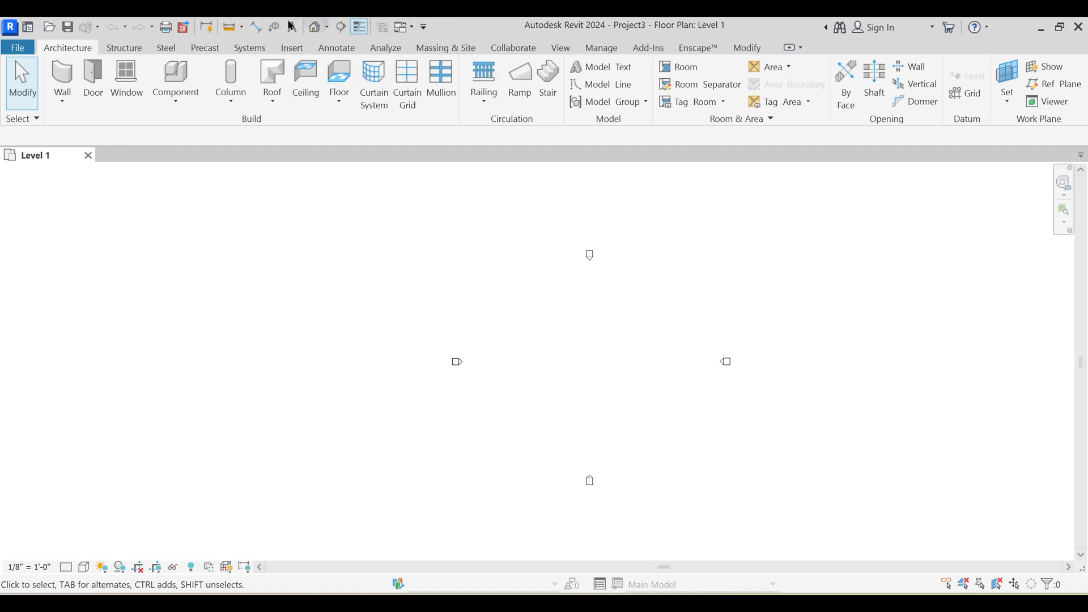
{"action": "right_click", "coordinate": [456, 28]}
{"action": "left_click", "coordinate": [442, 23]}
{"action": "left_click", "coordinate": [256, 127]}
{"action": "key", "text": "p"}
- Restore the Properties palette and the Project Browser through the user interface display options
{"action": "left_click", "coordinate": [562, 49]}
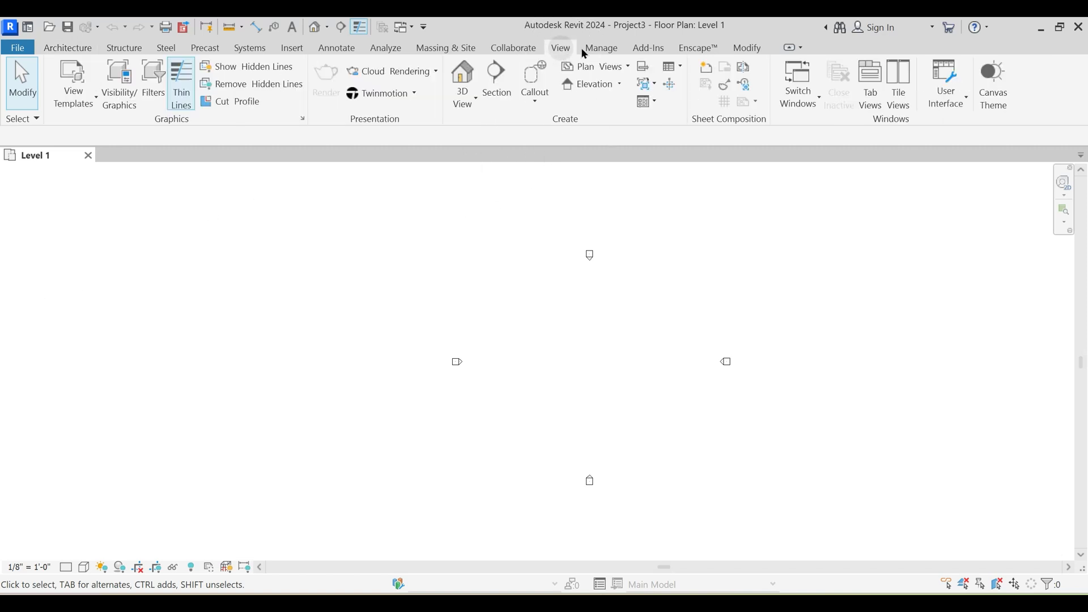
{"action": "left_click", "coordinate": [943, 102]}
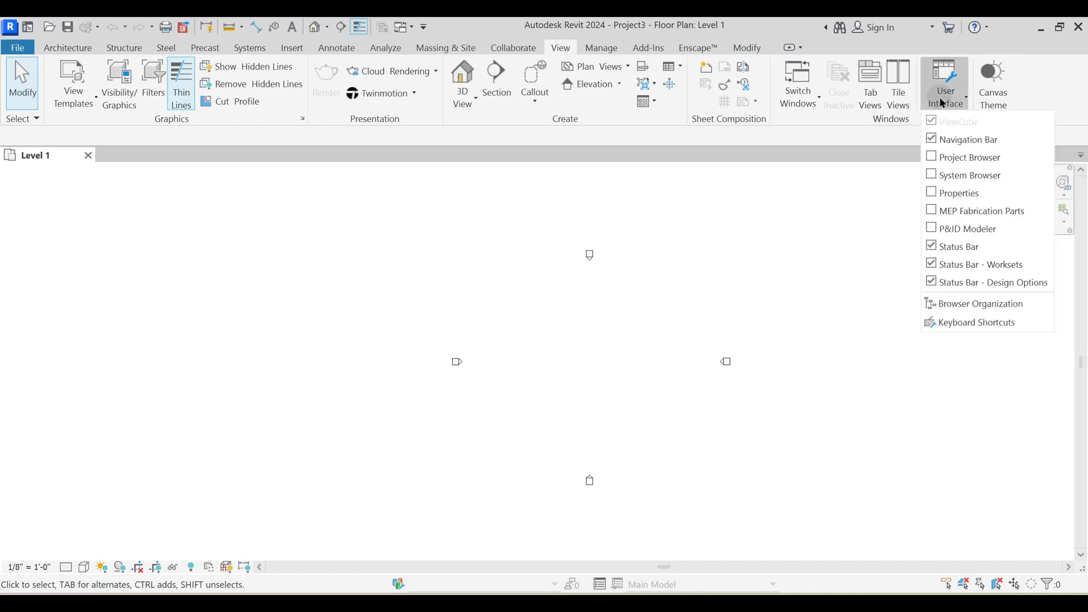
{"action": "left_click", "coordinate": [935, 193]}
{"action": "left_click", "coordinate": [944, 88]}
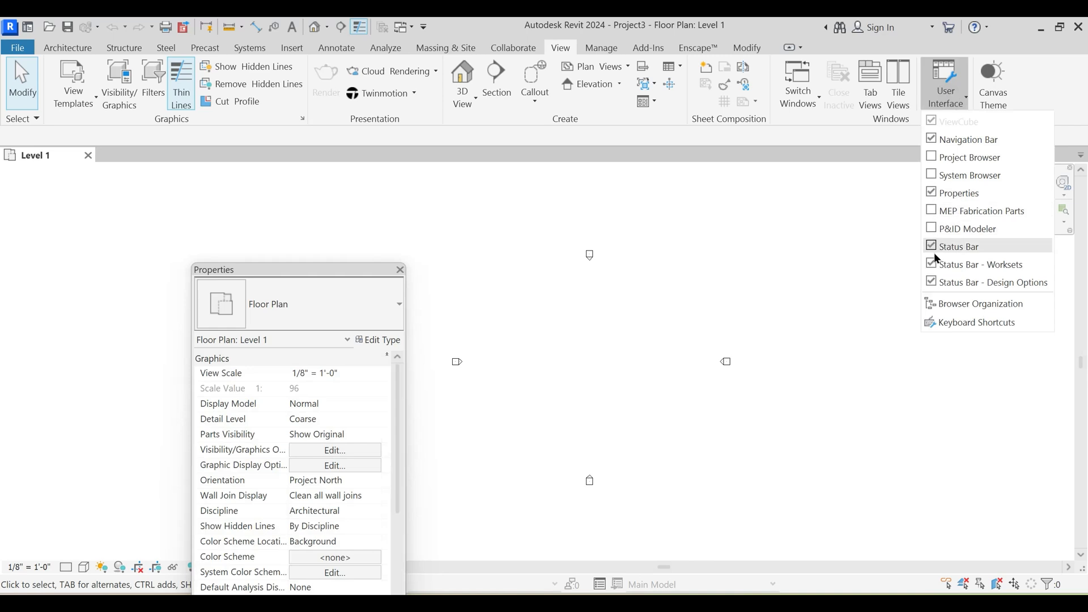
{"action": "left_click", "coordinate": [934, 157]}
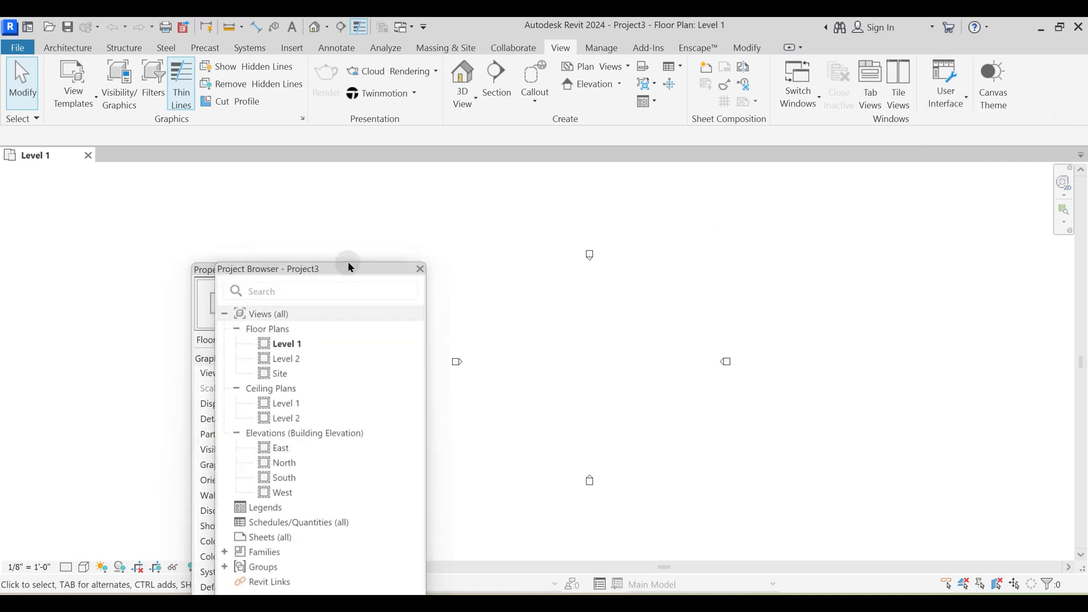
{"action": "left_click_drag", "start_coordinate": [334, 276], "coordinate": [386, 230]}
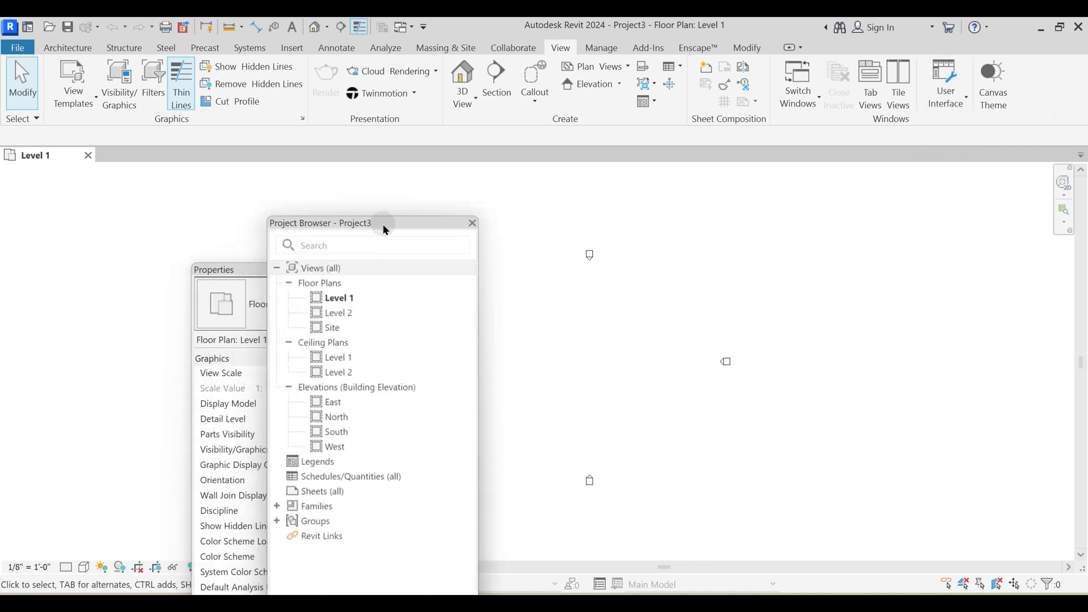
- Review the keyboard shortcut assignments, search them for "move", and close the list without changes
{"action": "left_click", "coordinate": [948, 102]}
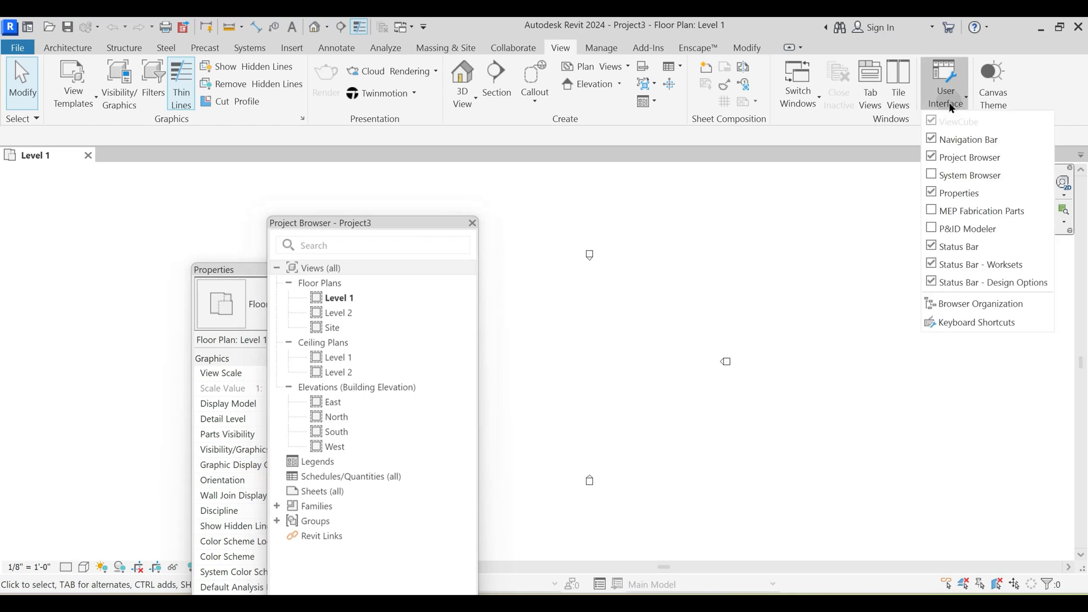
{"action": "left_click", "coordinate": [969, 323]}
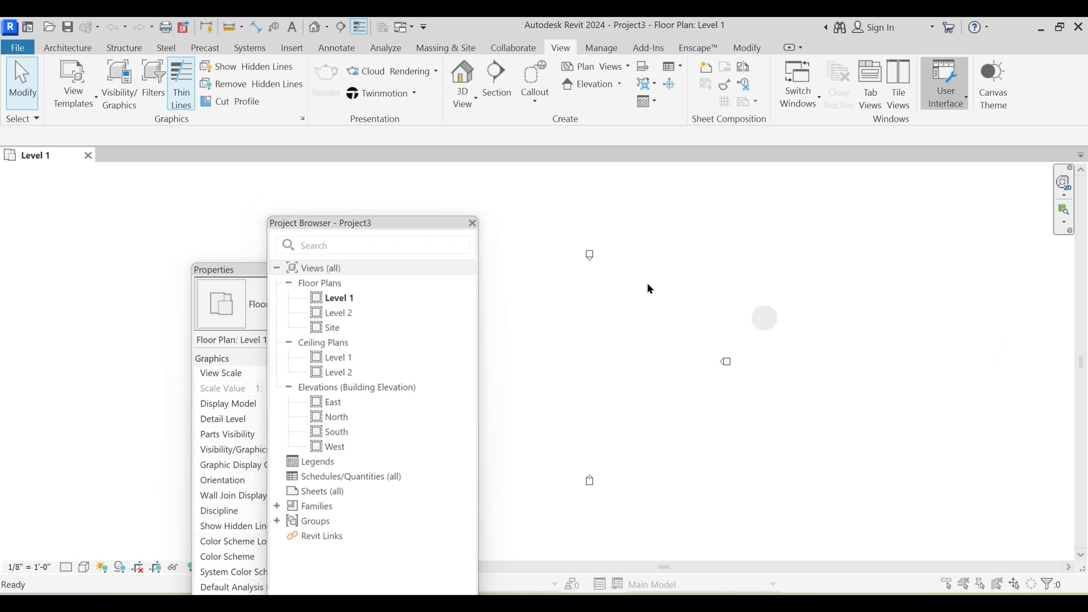
{"action": "left_click_drag", "start_coordinate": [355, 111], "coordinate": [549, 113]}
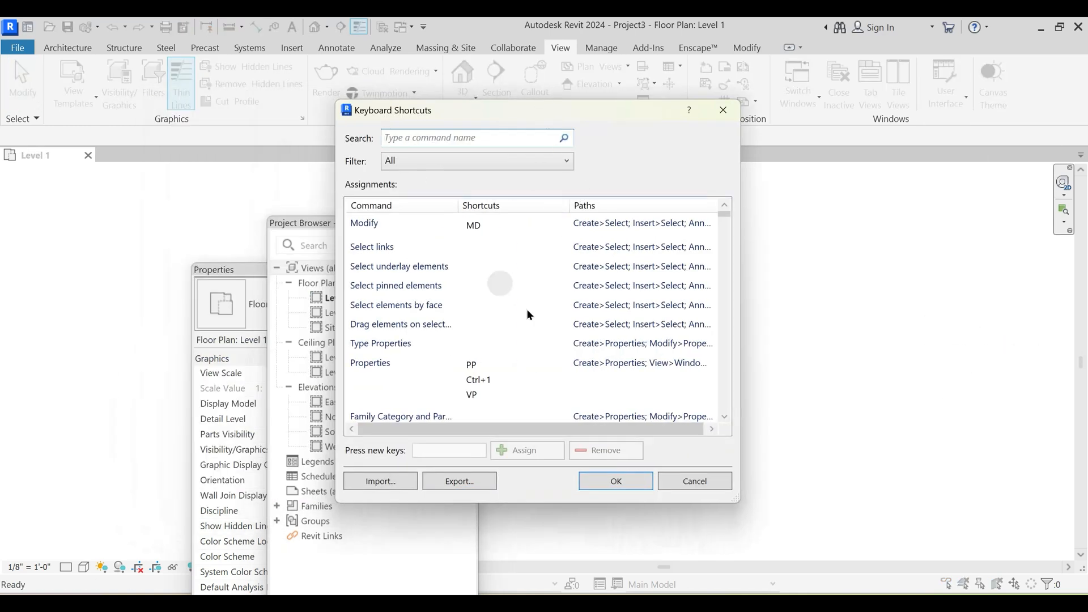
{"action": "scroll", "coordinate": [407, 316], "scroll_direction": "down", "scroll_amount": 10}
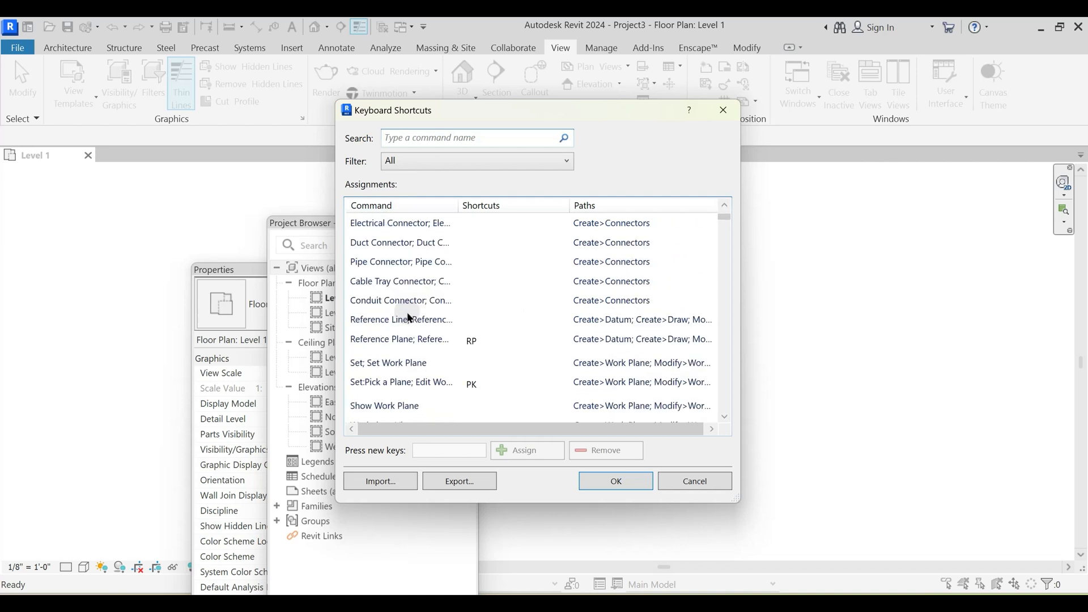
{"action": "left_click", "coordinate": [454, 141]}
{"action": "type", "text": "move"}
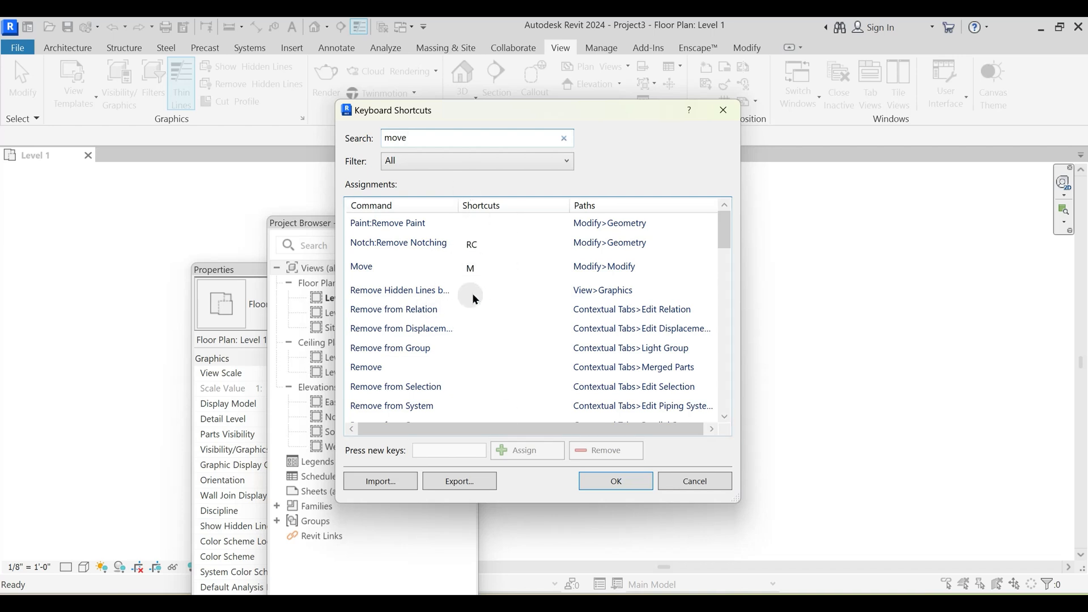
{"action": "scroll", "coordinate": [473, 295], "scroll_direction": "down", "scroll_amount": 4}
{"action": "mouse_move", "coordinate": [724, 281]}
{"action": "left_mouse_down"}
{"action": "mouse_move", "coordinate": [730, 389]}
{"action": "mouse_move", "coordinate": [730, 231]}
{"action": "left_mouse_up"}
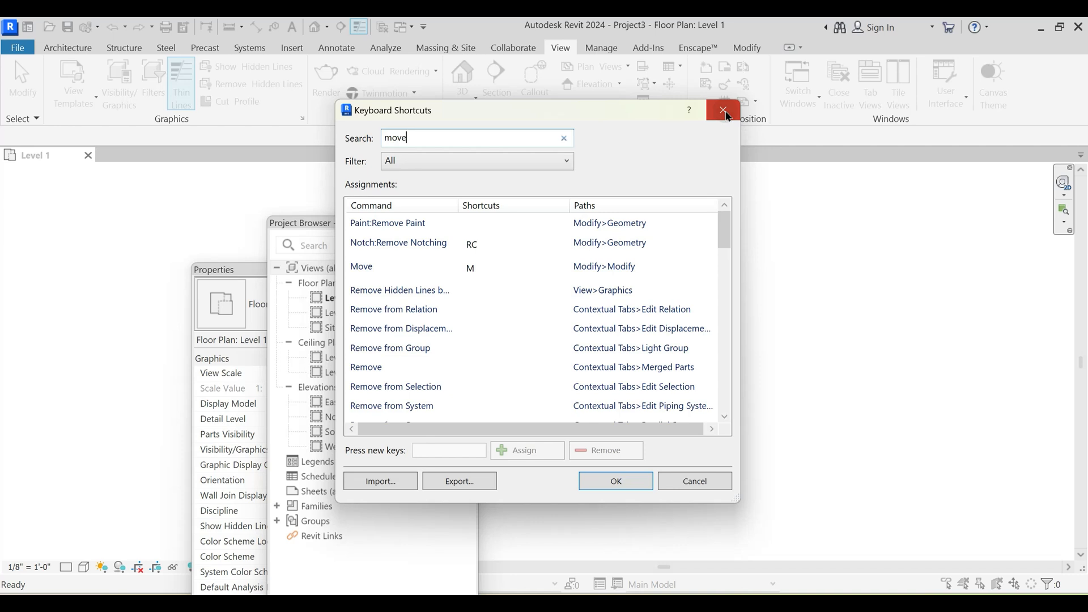
{"action": "left_click", "coordinate": [728, 117]}
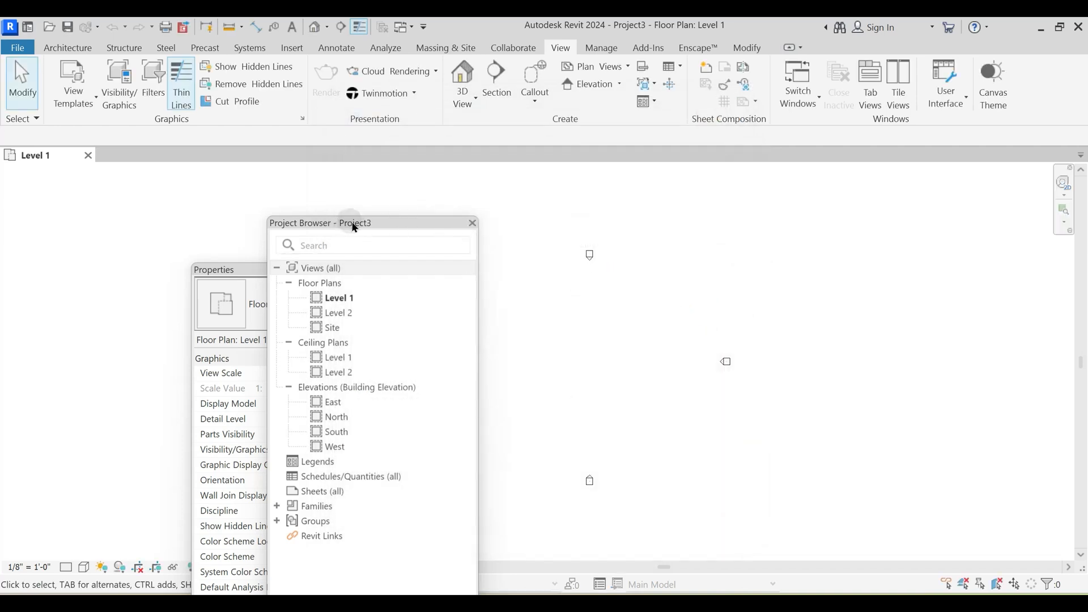
- Dock the Project Browser and the Properties palette beside the drawing area, with Properties above the browser
{"action": "left_click_drag", "start_coordinate": [354, 227], "coordinate": [394, 191]}
{"action": "left_click_drag", "start_coordinate": [281, 274], "coordinate": [294, 247]}
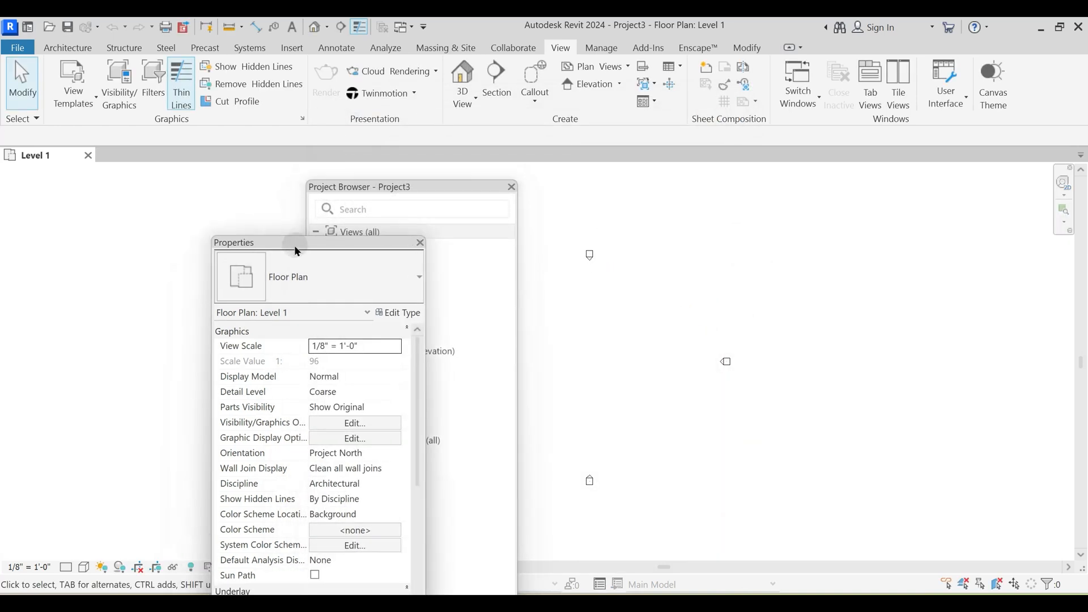
{"action": "left_click_drag", "start_coordinate": [374, 187], "coordinate": [2, 161]}
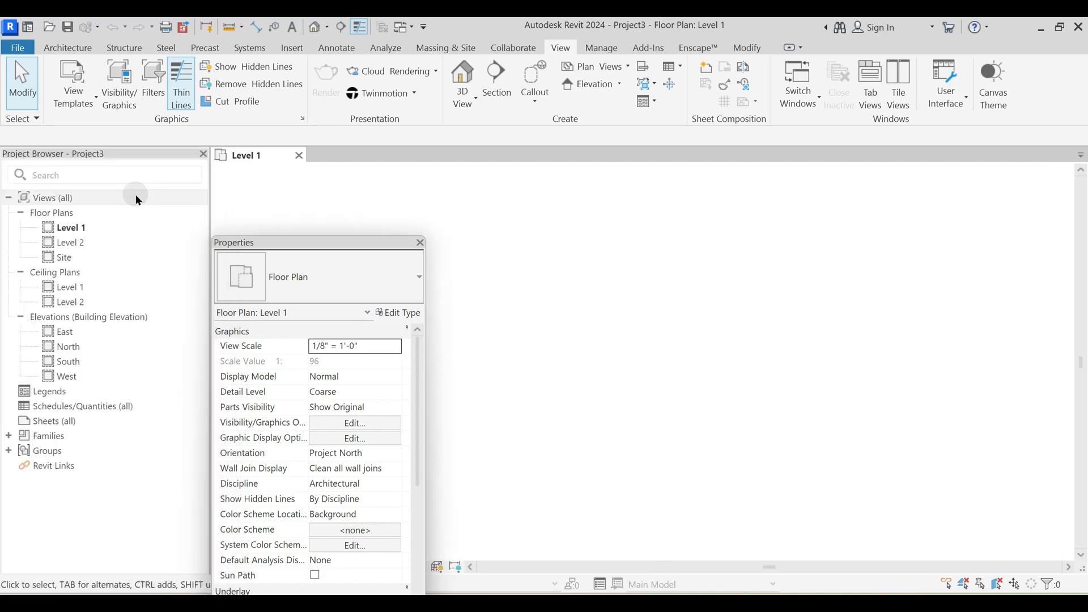
{"action": "left_click_drag", "start_coordinate": [296, 243], "coordinate": [190, 226]}
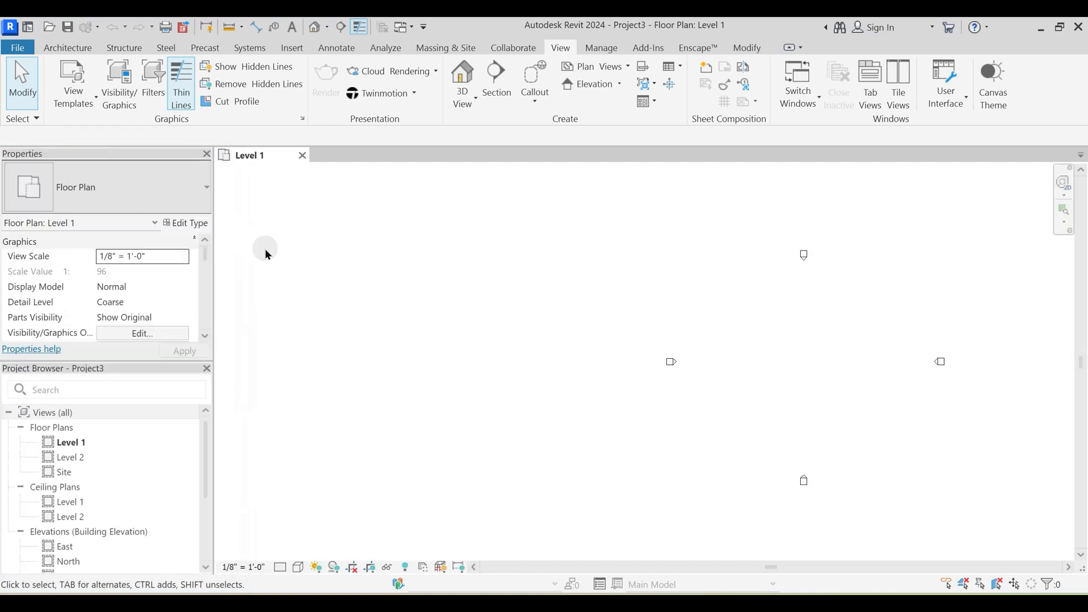
{"action": "left_click", "coordinate": [128, 389]}
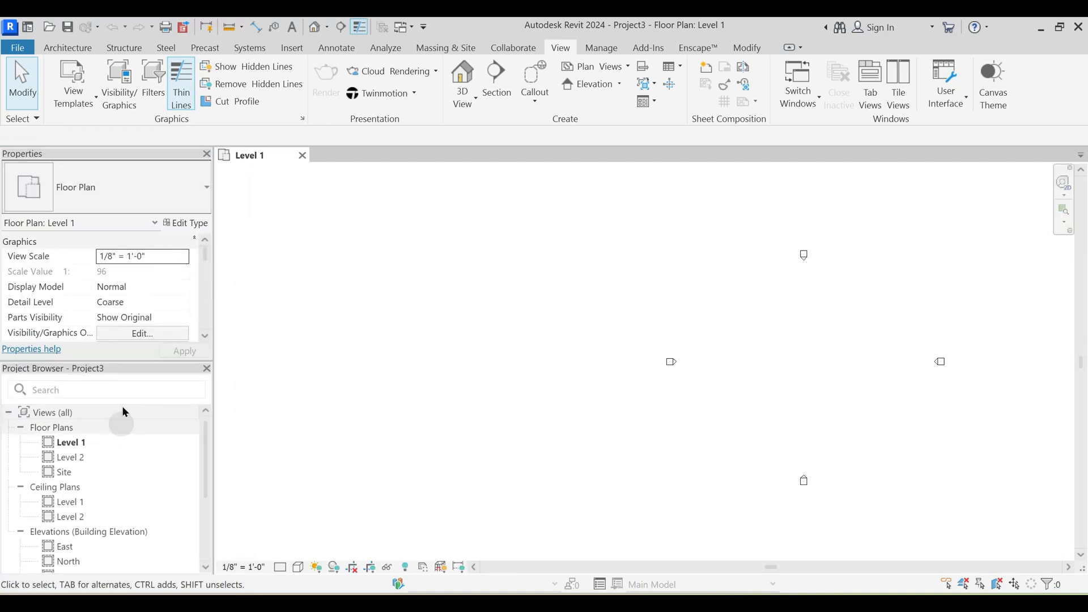
- Display the Architecture tools for the Level 1 floor plan, with the four elevation markers in view
{"action": "scroll", "coordinate": [631, 321], "scroll_direction": "down", "scroll_amount": 2}
{"action": "middle_click_drag", "start_coordinate": [767, 319], "coordinate": [569, 324]}
{"action": "scroll", "coordinate": [579, 319], "scroll_direction": "up", "scroll_amount": 2}
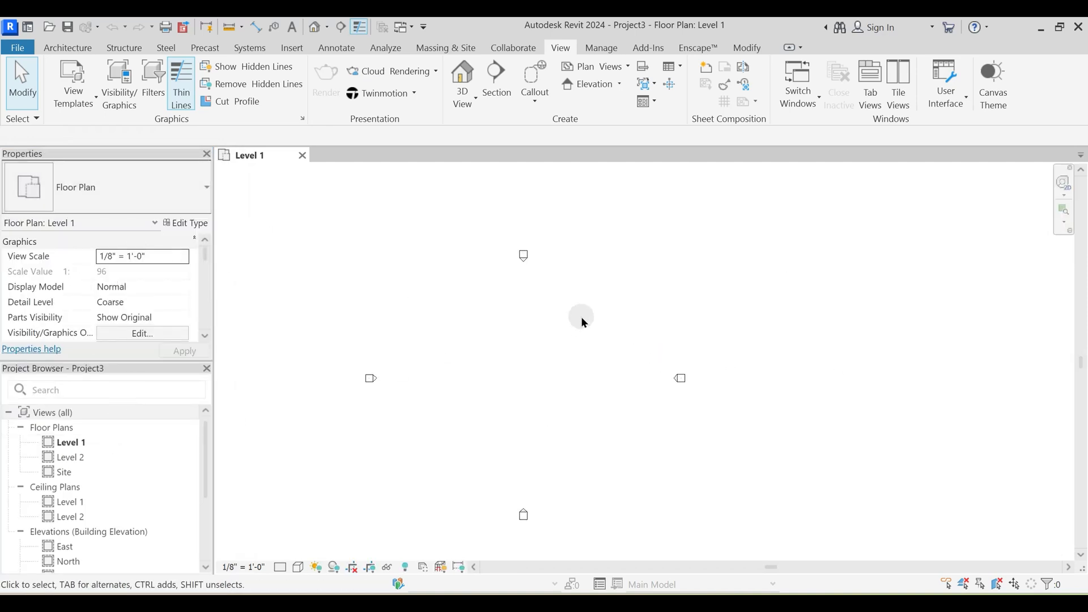
{"action": "left_click", "coordinate": [79, 48]}
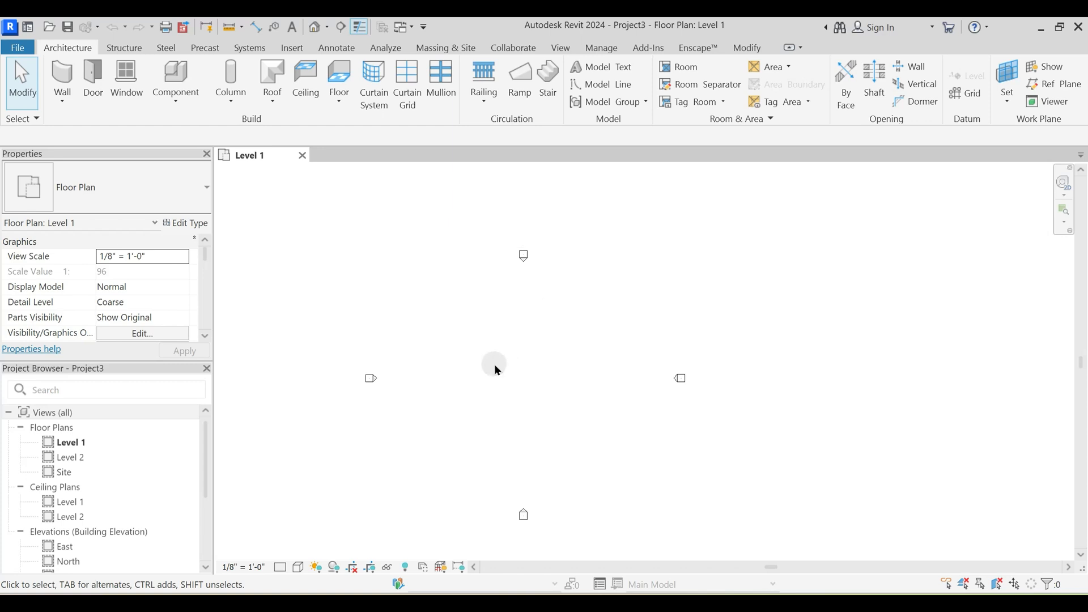
- Open the project units and bring up the format settings for Length
{"action": "middle_click_drag", "start_coordinate": [500, 365], "coordinate": [629, 321]}
{"action": "middle_click_drag", "start_coordinate": [641, 323], "coordinate": [613, 362]}
{"action": "key", "text": "u"}
{"action": "key", "text": "n"}
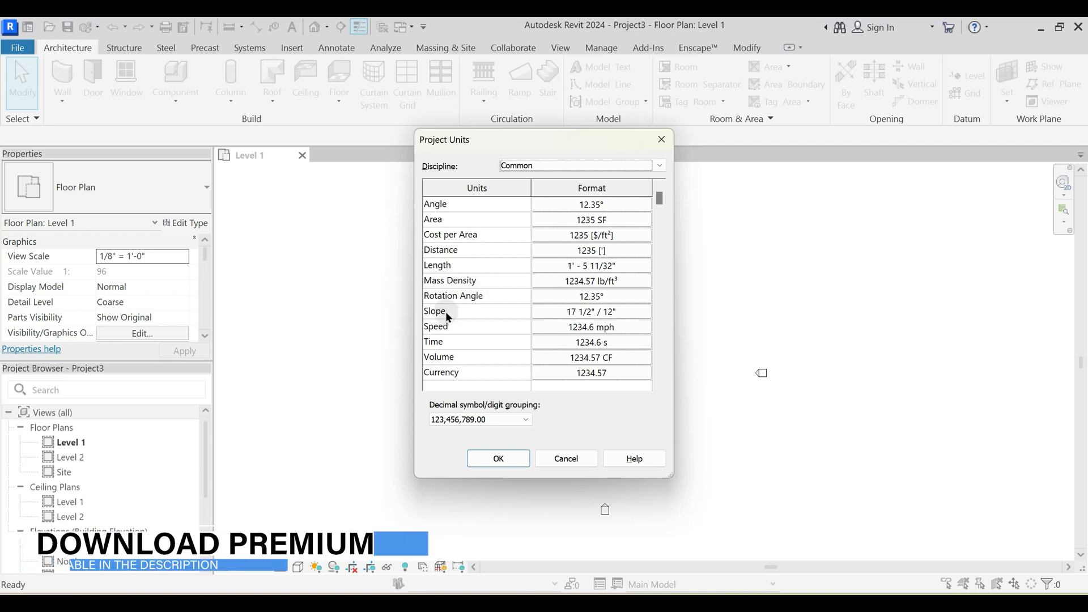
{"action": "key", "text": "ctrl"}
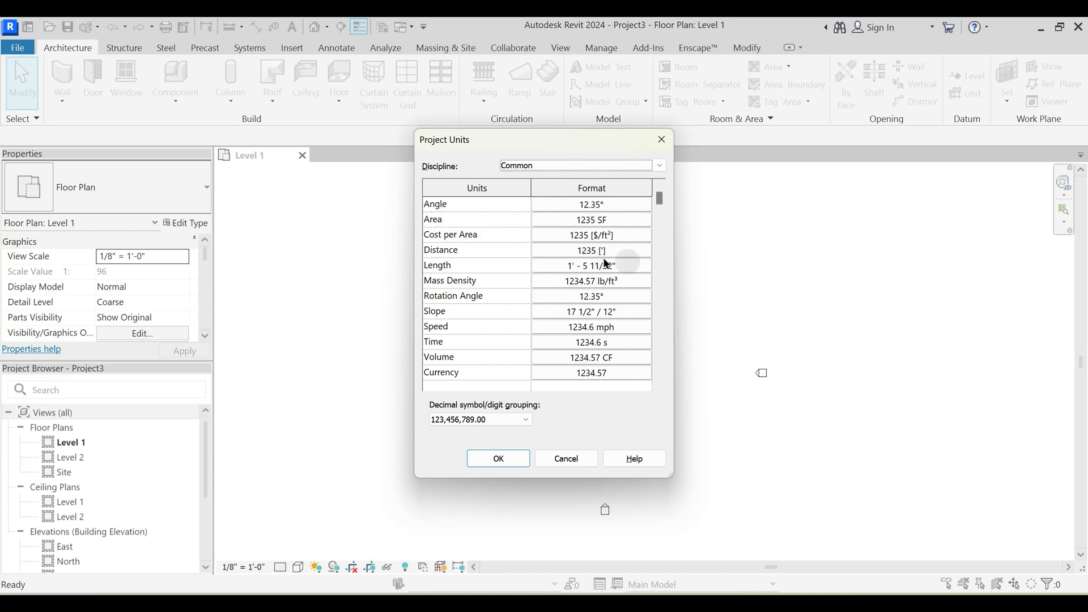
{"action": "left_click", "coordinate": [451, 252]}
{"action": "left_click", "coordinate": [571, 255]}
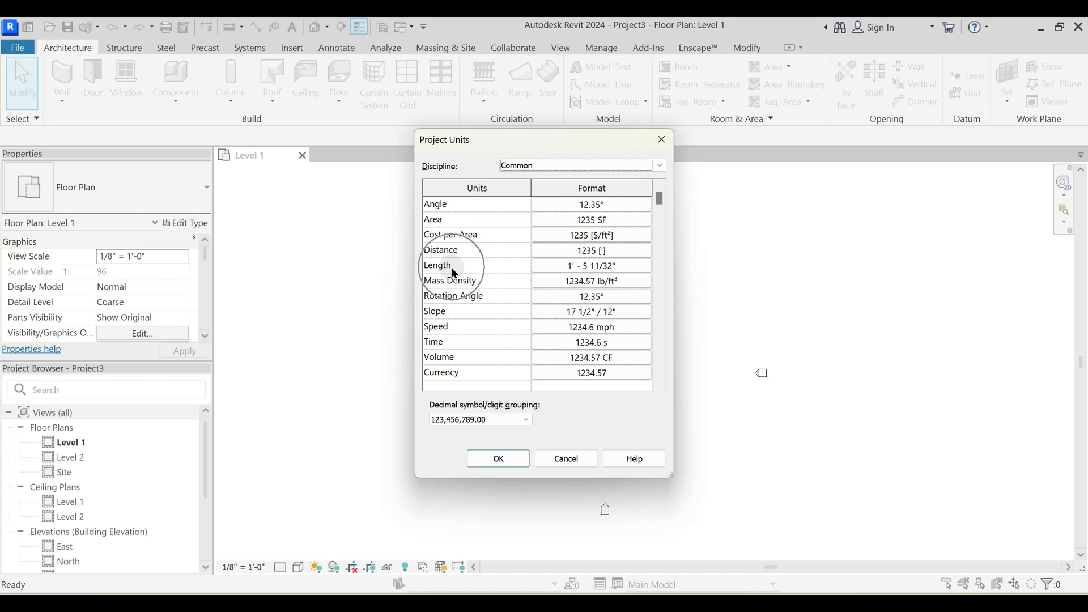
{"action": "left_click", "coordinate": [611, 267]}
{"action": "left_click_drag", "start_coordinate": [593, 150], "coordinate": [664, 148]}
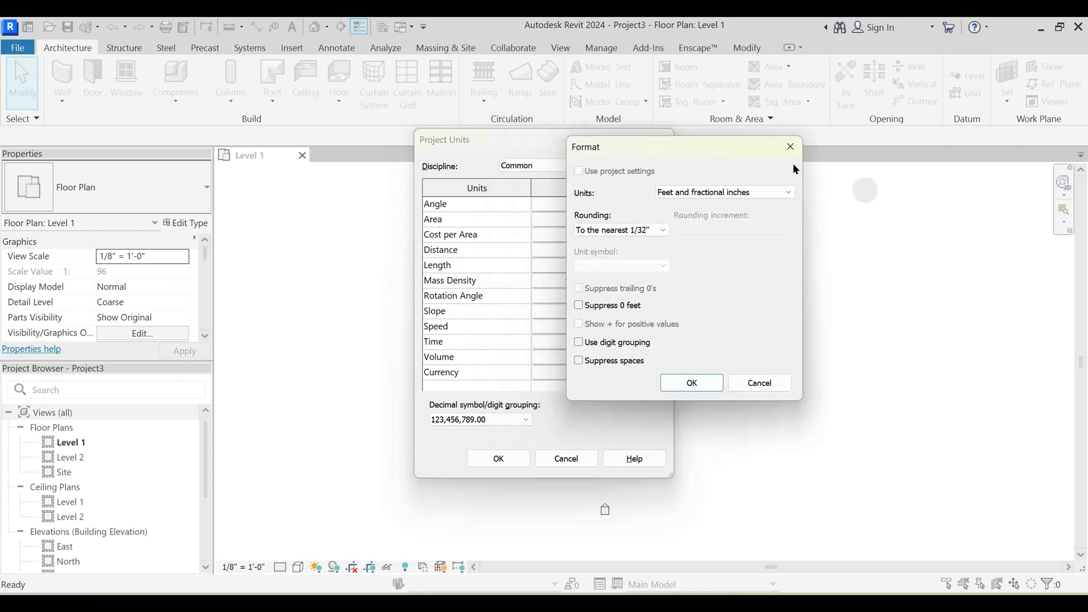
- Set the Length format to feet and fractional inches, rounded to the nearest 1/4", and apply the project units
{"action": "left_click", "coordinate": [705, 192]}
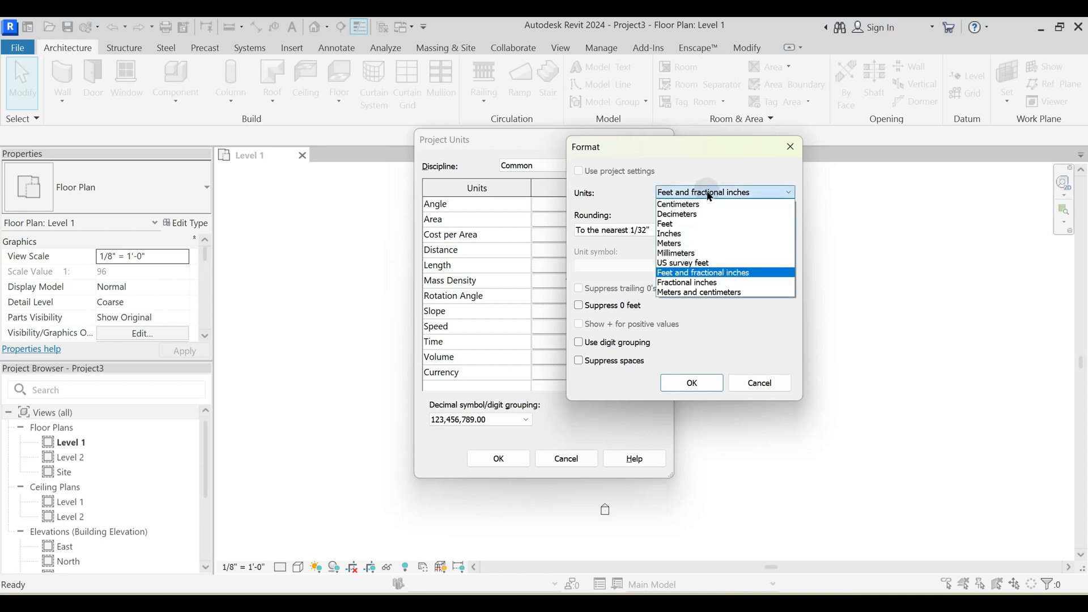
{"action": "left_click", "coordinate": [703, 274]}
{"action": "left_click", "coordinate": [604, 233]}
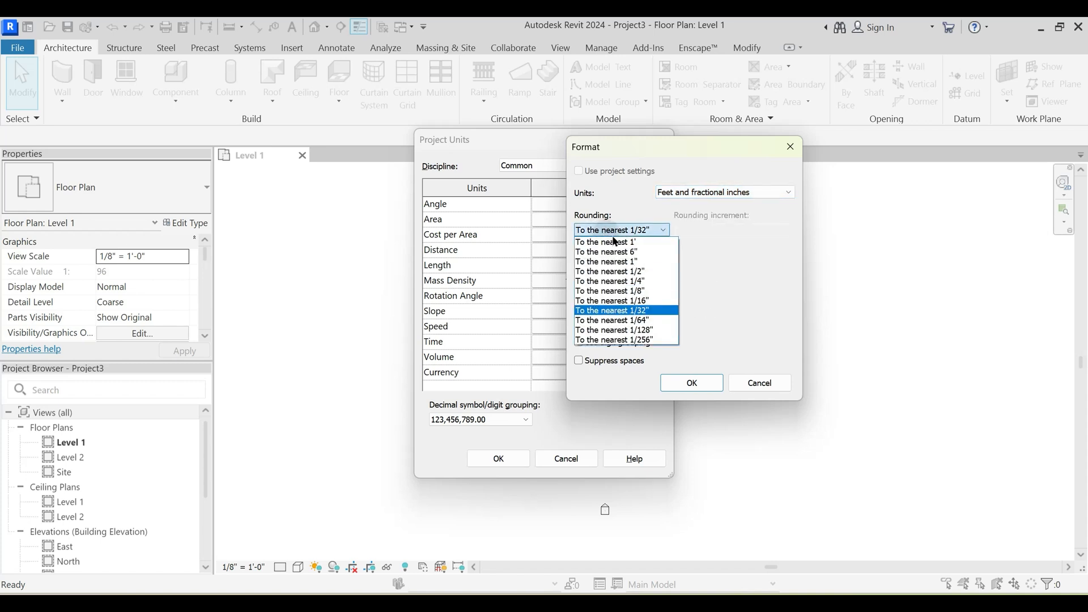
{"action": "left_click", "coordinate": [631, 283]}
{"action": "left_click", "coordinate": [698, 382]}
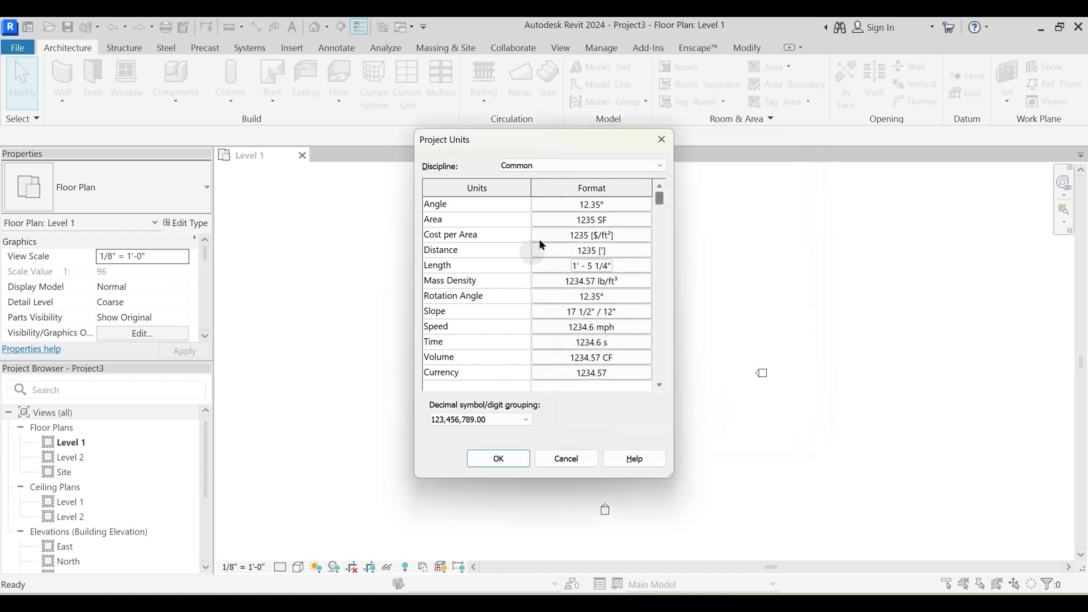
{"action": "left_click", "coordinate": [497, 457]}
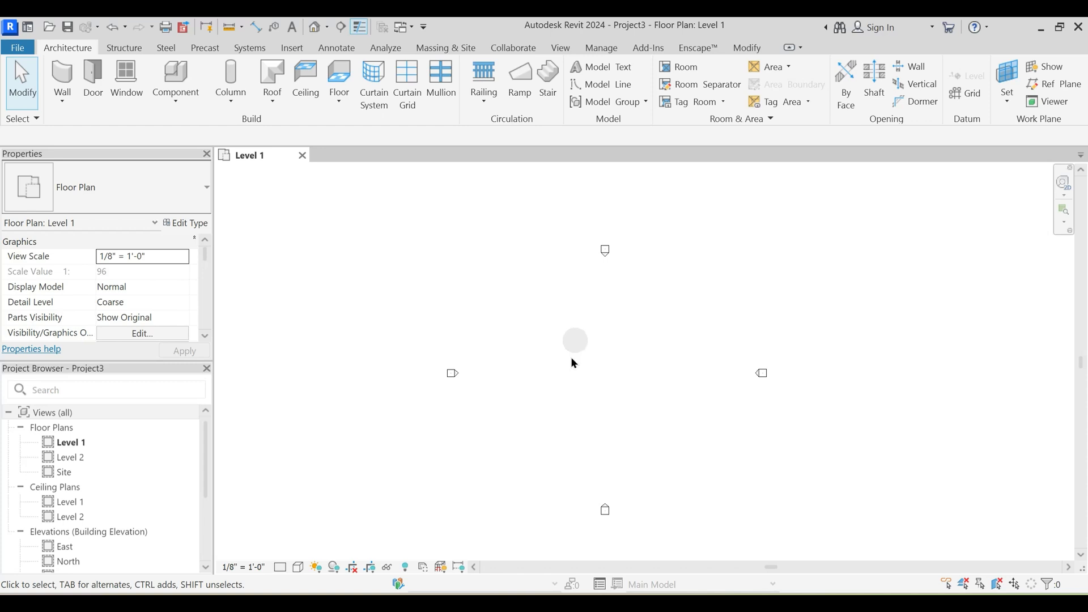
- Switch to the Google Meet call to admit the waiting participants, and return to Revit
{"action": "key", "text": "alt+Tab"}
{"action": "key", "text": "alt+Tab"}
{"action": "left_click", "coordinate": [1014, 339]}
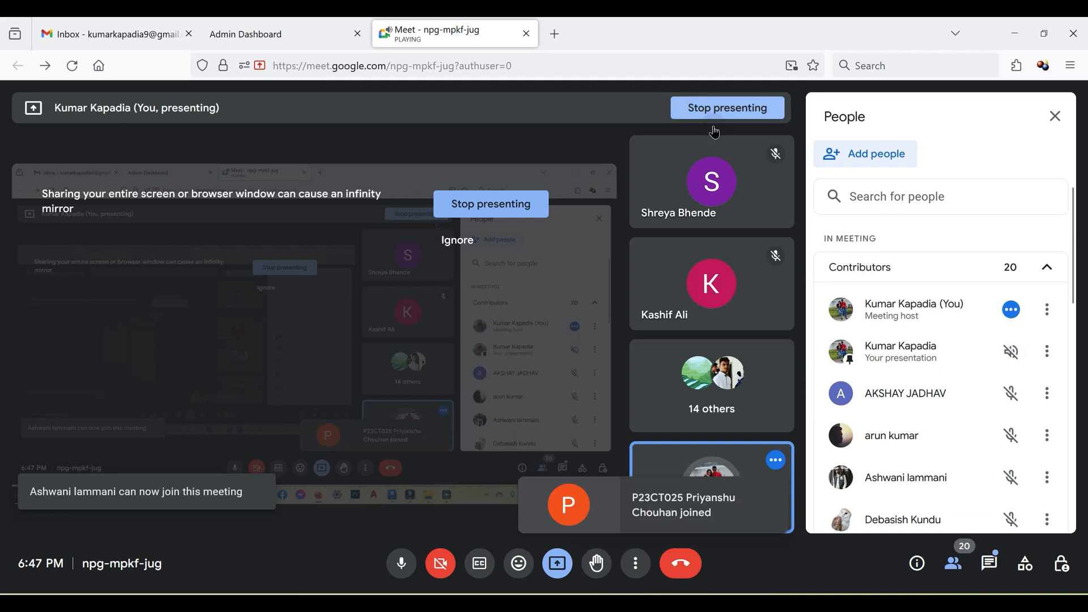
{"action": "key", "text": "alt+Tab"}
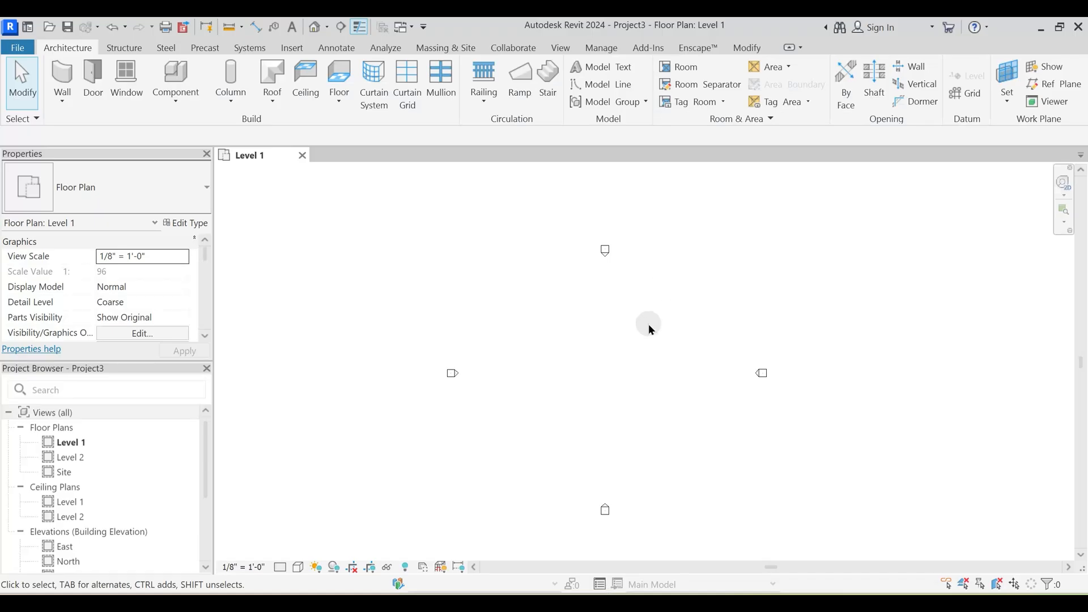
{"action": "key", "text": "alt+Tab"}
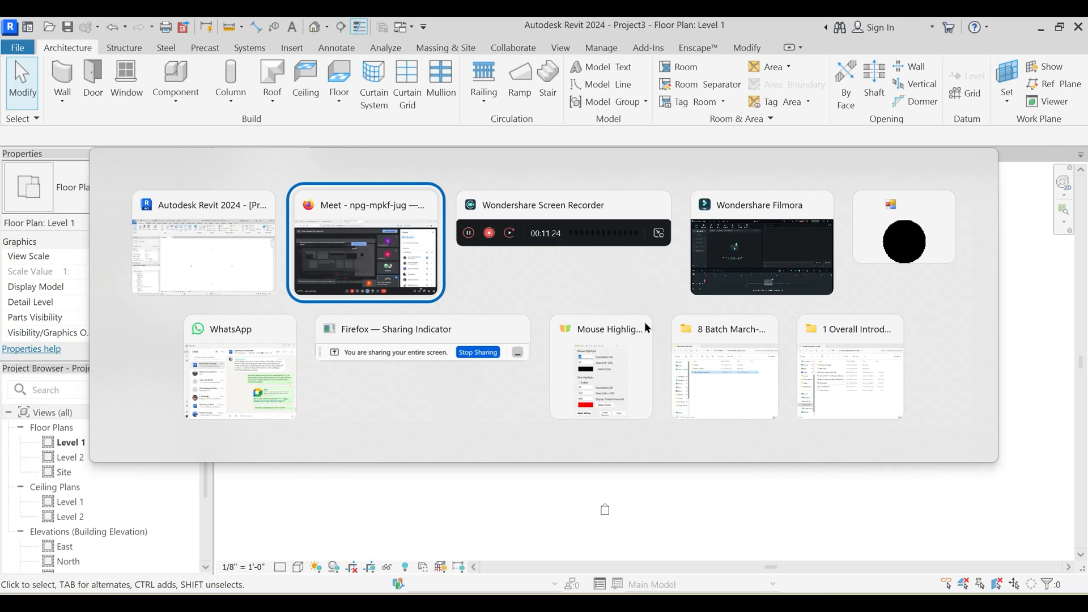
{"action": "left_click", "coordinate": [1013, 341]}
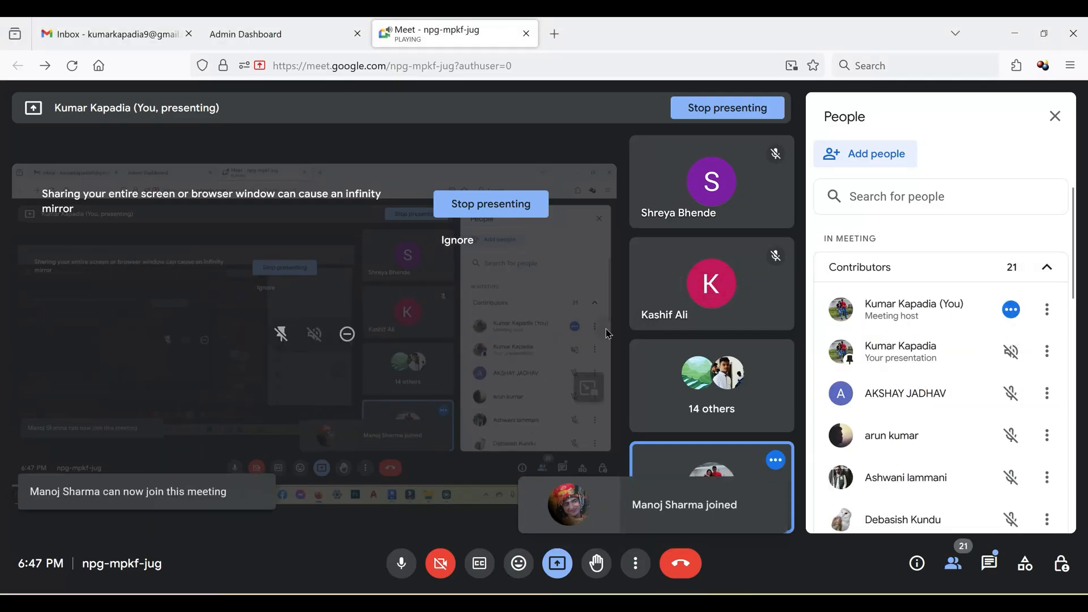
{"action": "key", "text": "alt+Tab"}
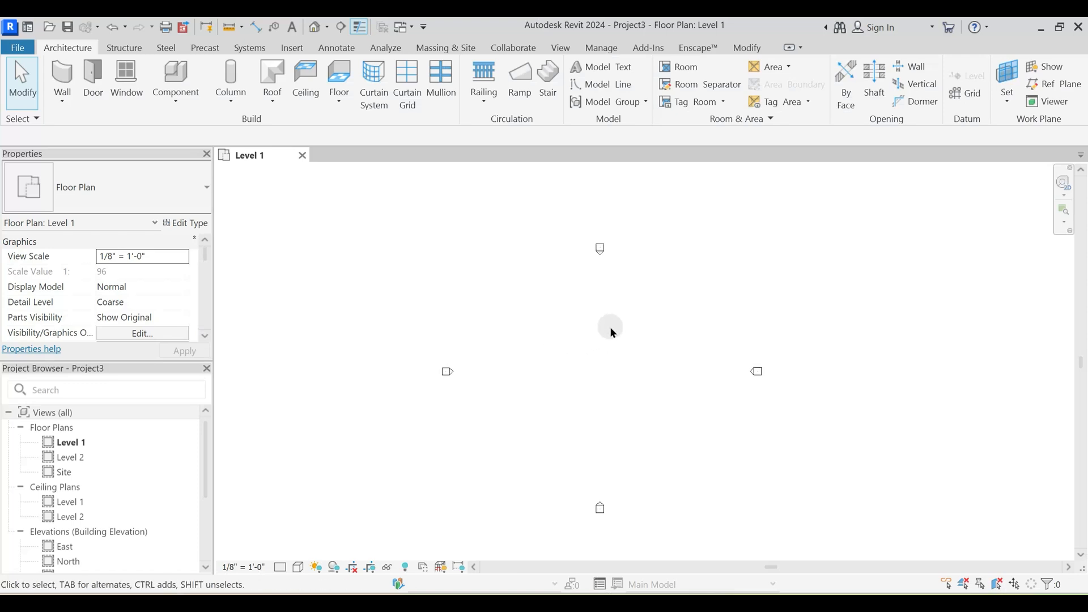
- Review the Length format in the project units and close the settings without changes
{"action": "key", "text": "u"}
{"action": "key", "text": "n"}
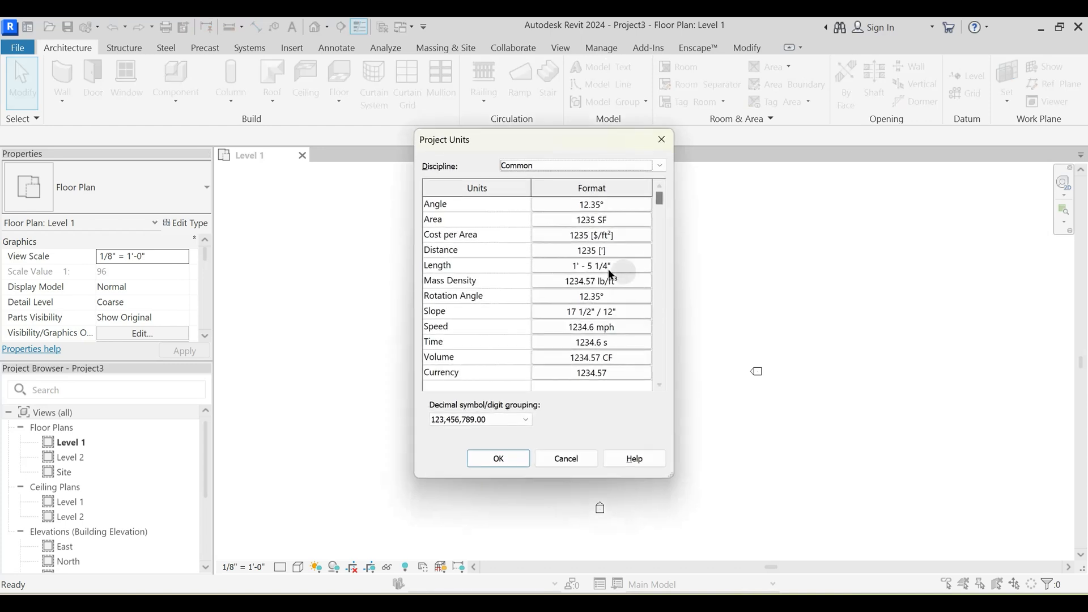
{"action": "left_click", "coordinate": [607, 264]}
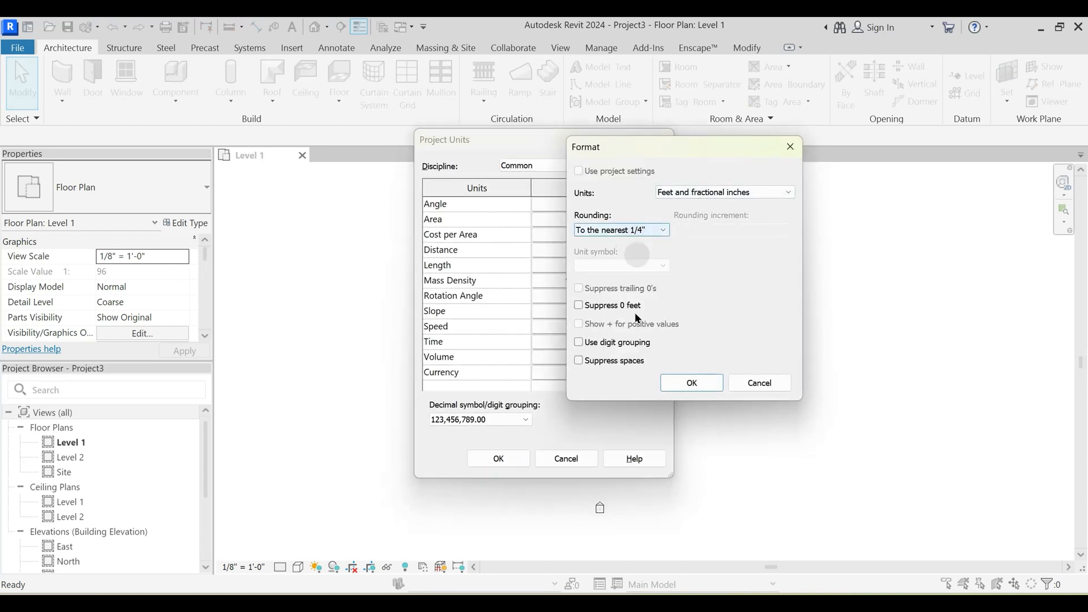
{"action": "key", "text": "Escape"}
{"action": "key", "text": "Escape"}
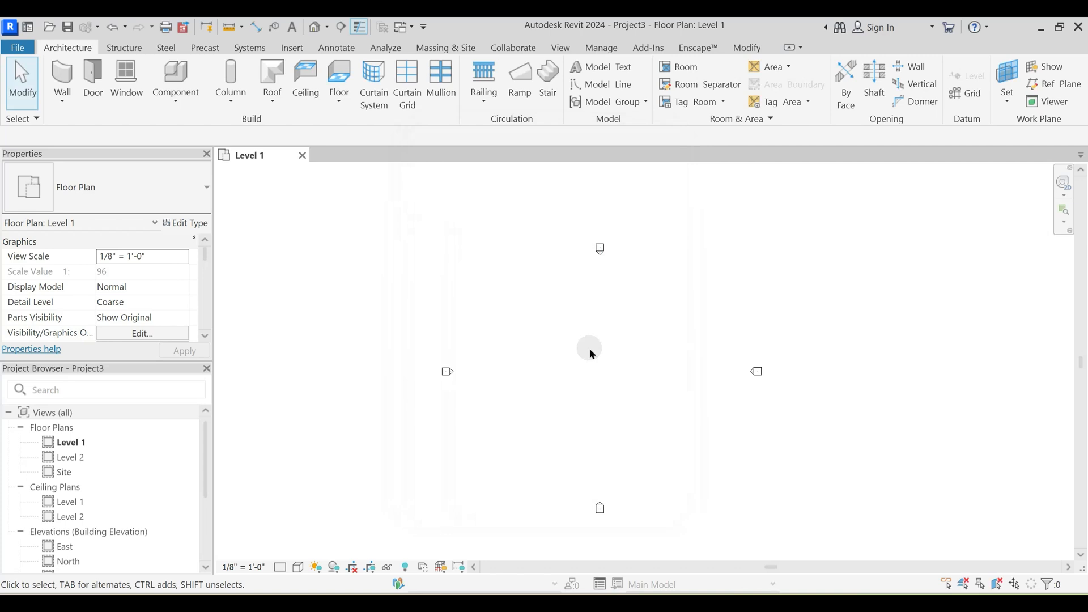
- Open the South elevation and frame the Level 1 and Level 2 heads closely
{"action": "middle_click_drag", "start_coordinate": [602, 352], "coordinate": [560, 333]}
{"action": "scroll", "coordinate": [93, 519], "scroll_direction": "down", "scroll_amount": 2}
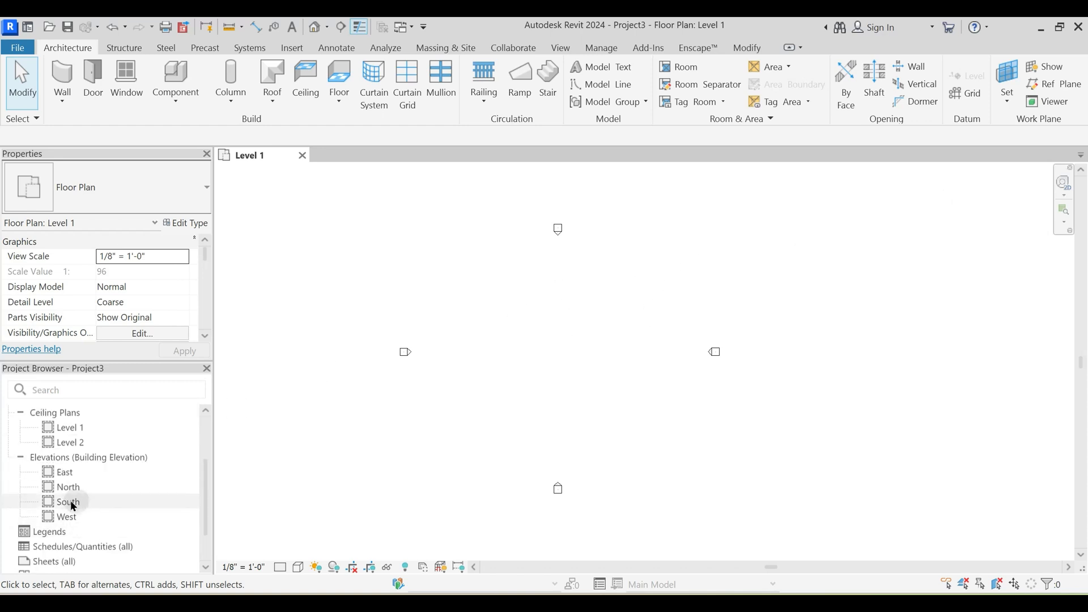
{"action": "double_click", "coordinate": [69, 503]}
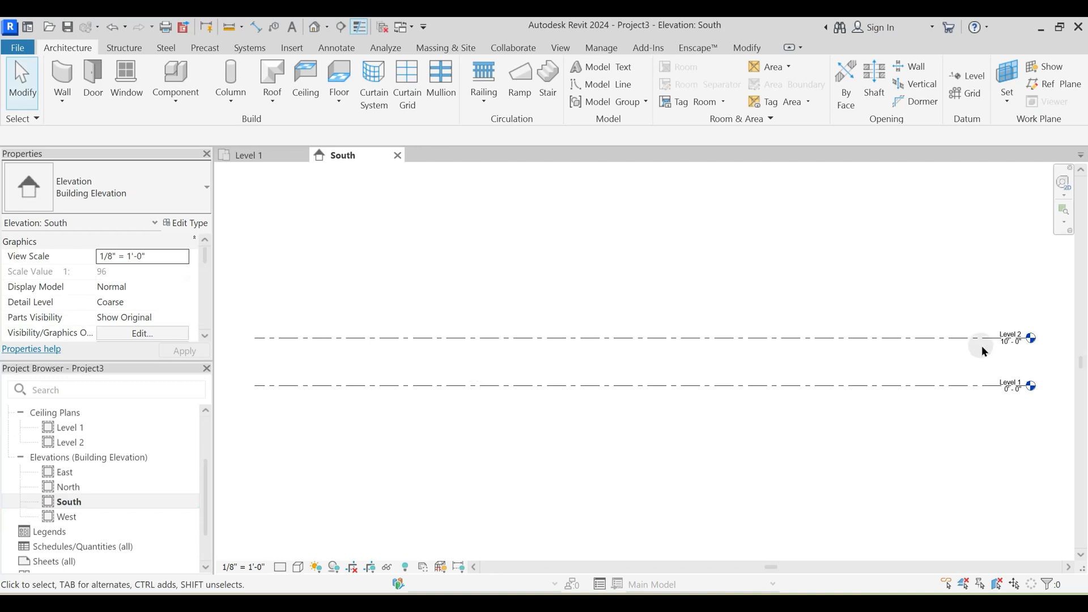
{"action": "middle_click_drag", "start_coordinate": [981, 348], "coordinate": [600, 356]}
{"action": "scroll", "coordinate": [629, 390], "scroll_direction": "up", "scroll_amount": 4}
{"action": "middle_click_drag", "start_coordinate": [522, 351], "coordinate": [673, 367]}
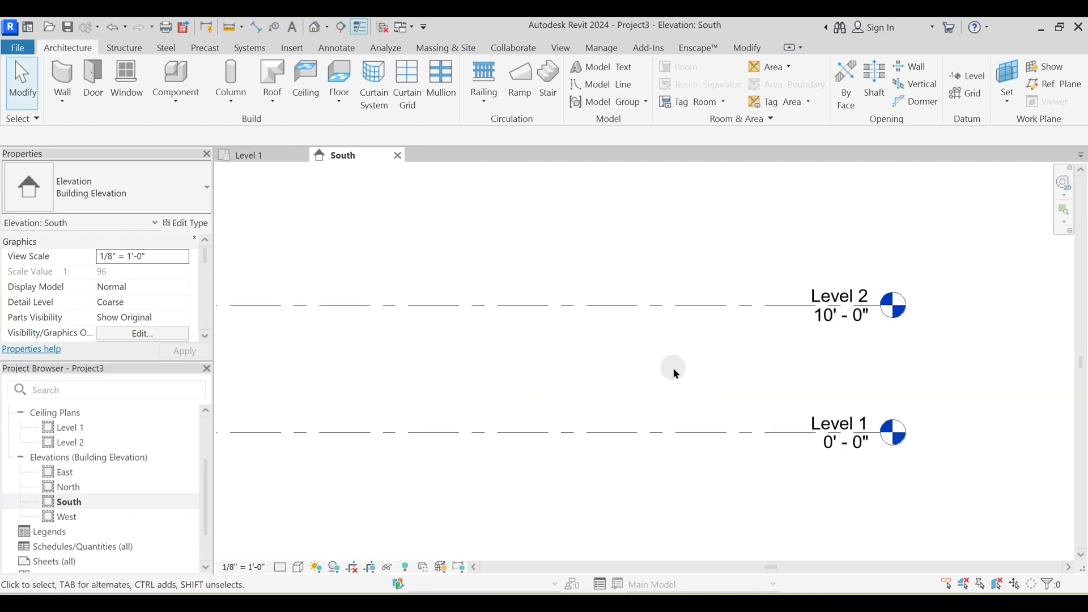
- Examine the level types available for the Level 1 line without changing its type
{"action": "left_click", "coordinate": [747, 434]}
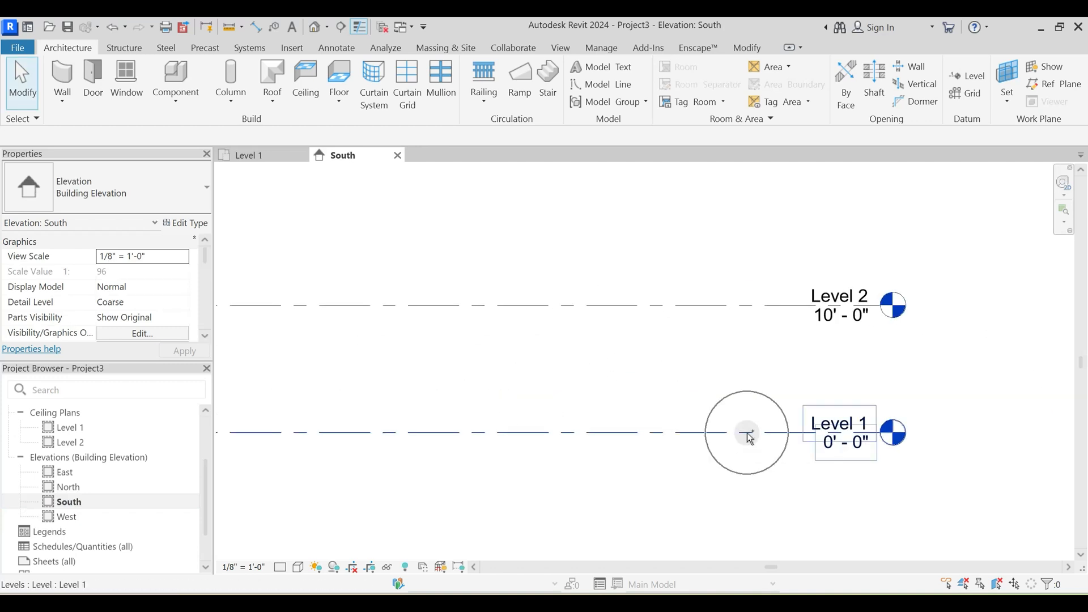
{"action": "left_click", "coordinate": [164, 204]}
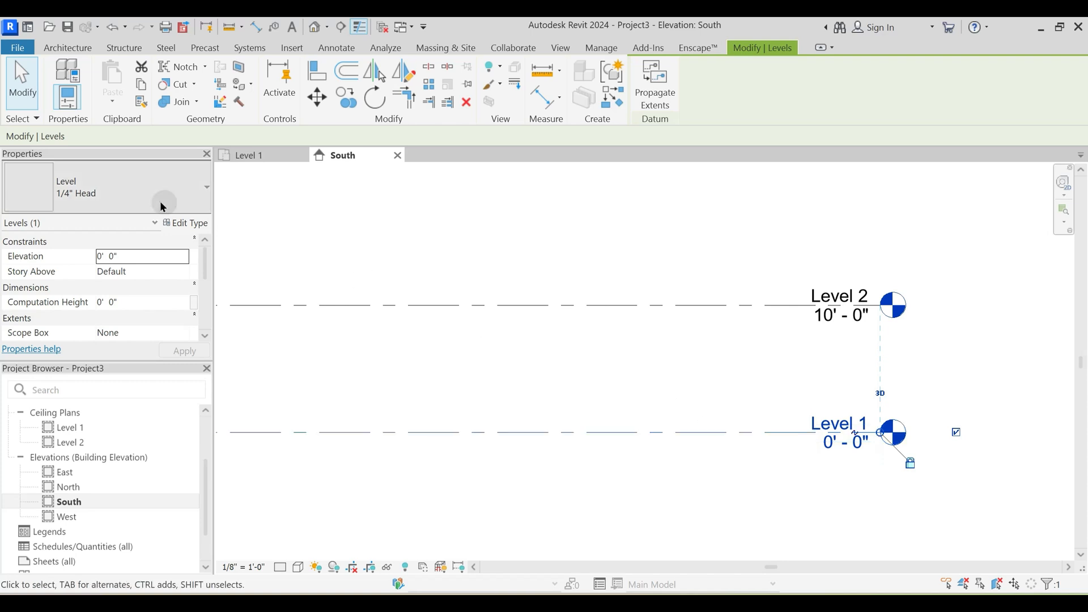
{"action": "left_click", "coordinate": [135, 196]}
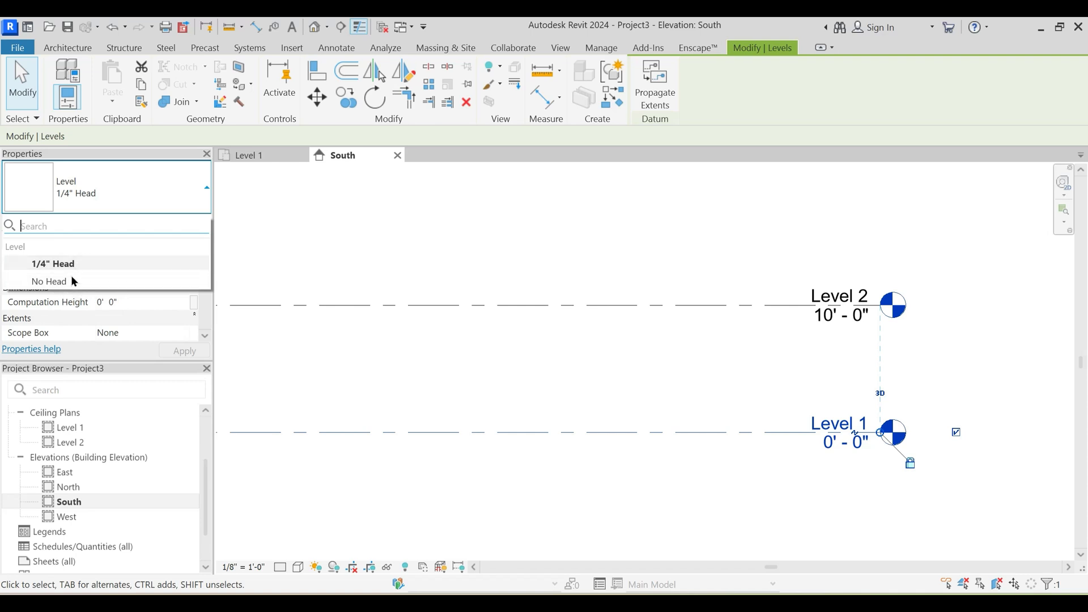
{"action": "left_click", "coordinate": [81, 180]}
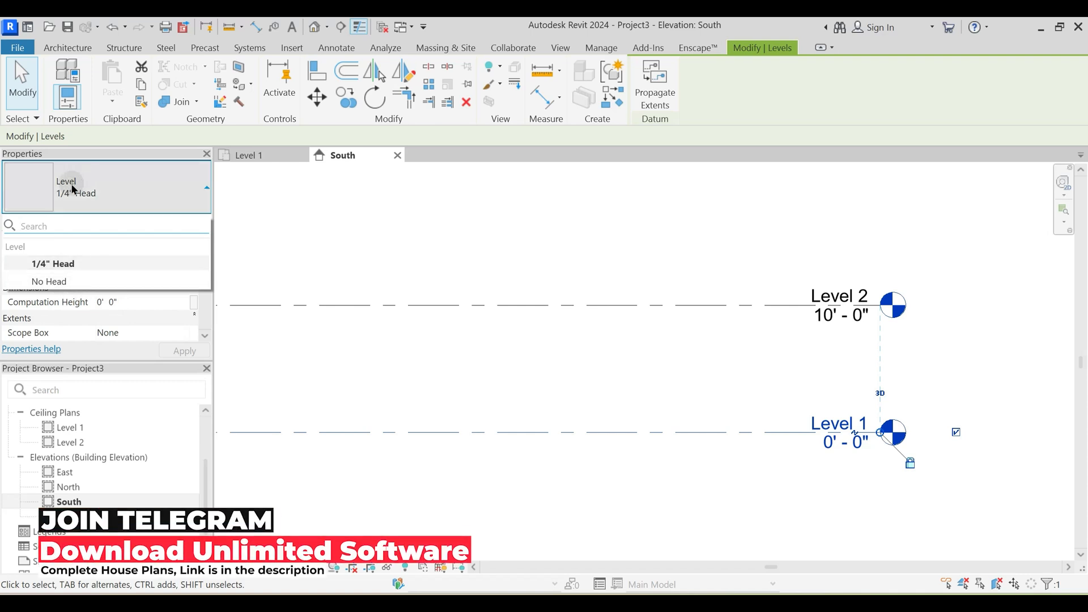
{"action": "left_click", "coordinate": [745, 334]}
- Change the Level 2 line's type to No Head
{"action": "left_click", "coordinate": [747, 306]}
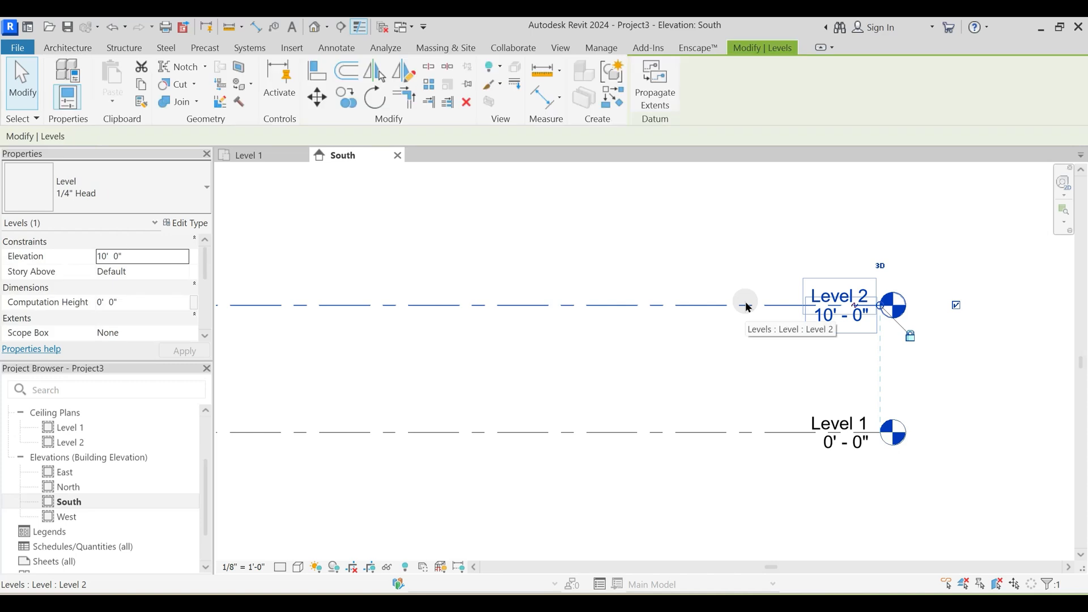
{"action": "left_click", "coordinate": [85, 187]}
{"action": "left_click", "coordinate": [62, 283]}
{"action": "left_click", "coordinate": [461, 308]}
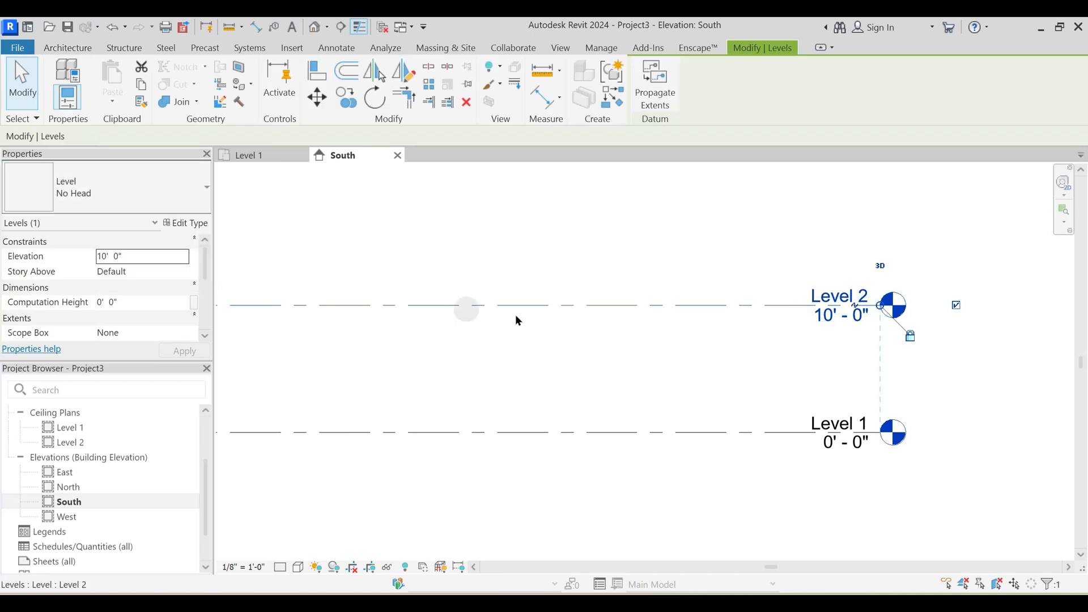
{"action": "left_click", "coordinate": [891, 386]}
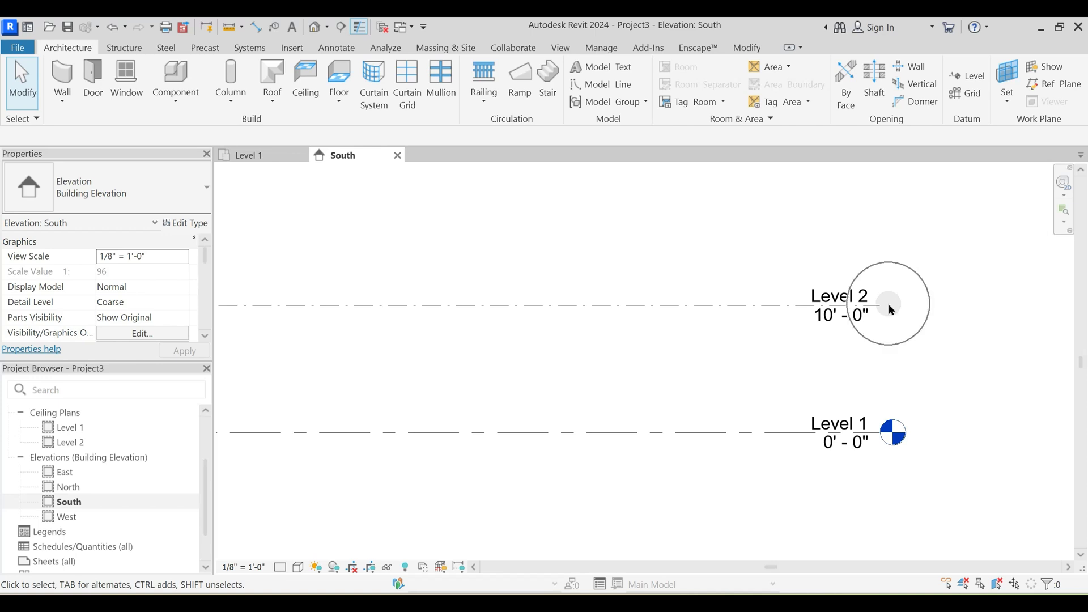
- Restore the Level 2 line's type to 1/4" Head
{"action": "left_click", "coordinate": [772, 305]}
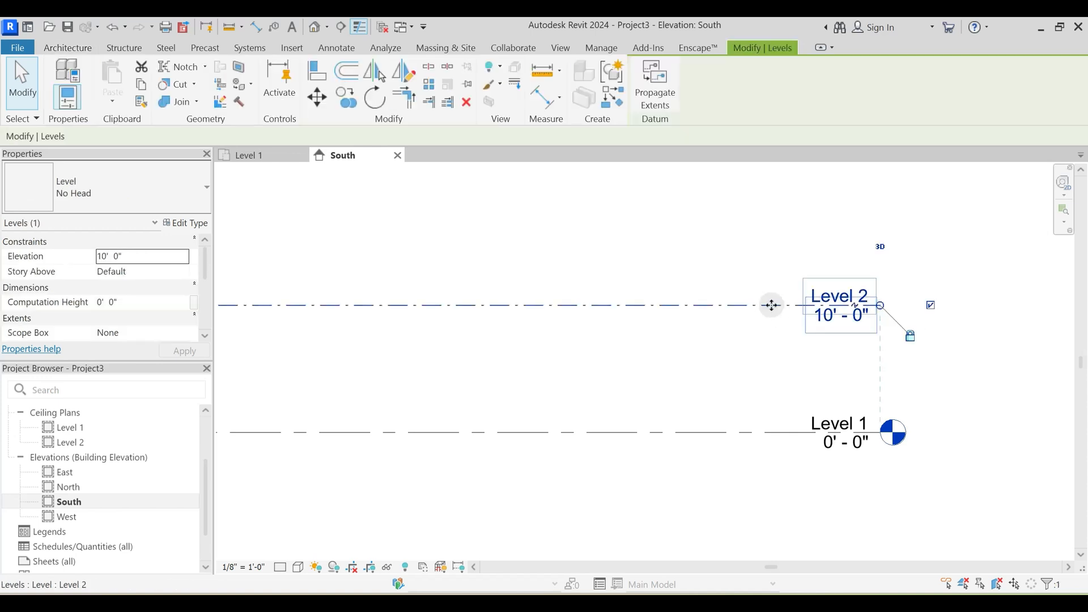
{"action": "left_click", "coordinate": [138, 178]}
{"action": "left_click", "coordinate": [67, 263]}
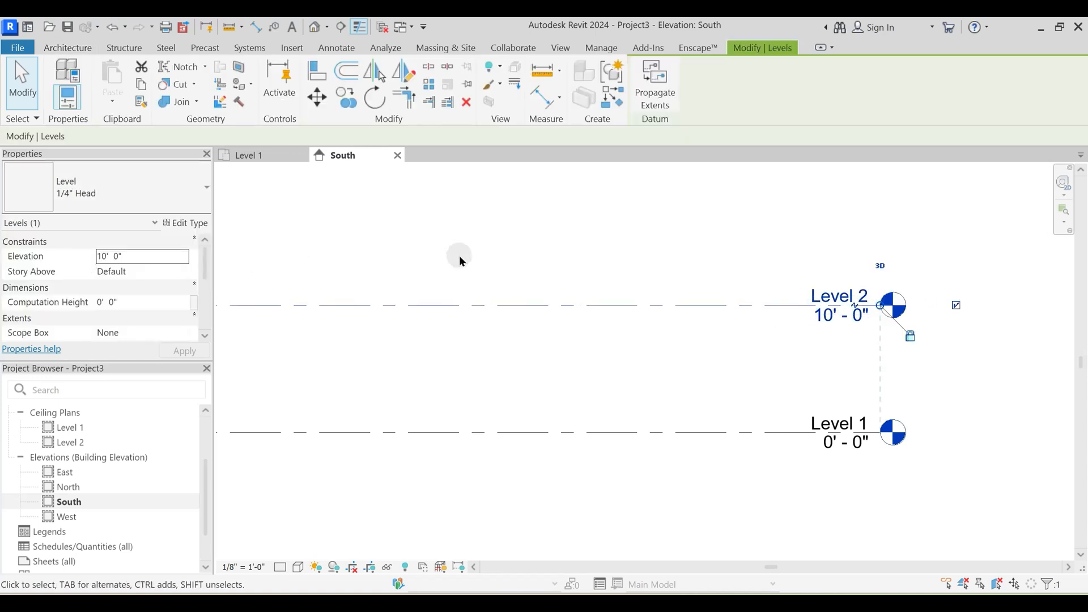
- Collapse the Floor Plans, Ceiling Plans and Elevations groups in the Project Browser
{"action": "middle_click_drag", "start_coordinate": [534, 311], "coordinate": [564, 311]}
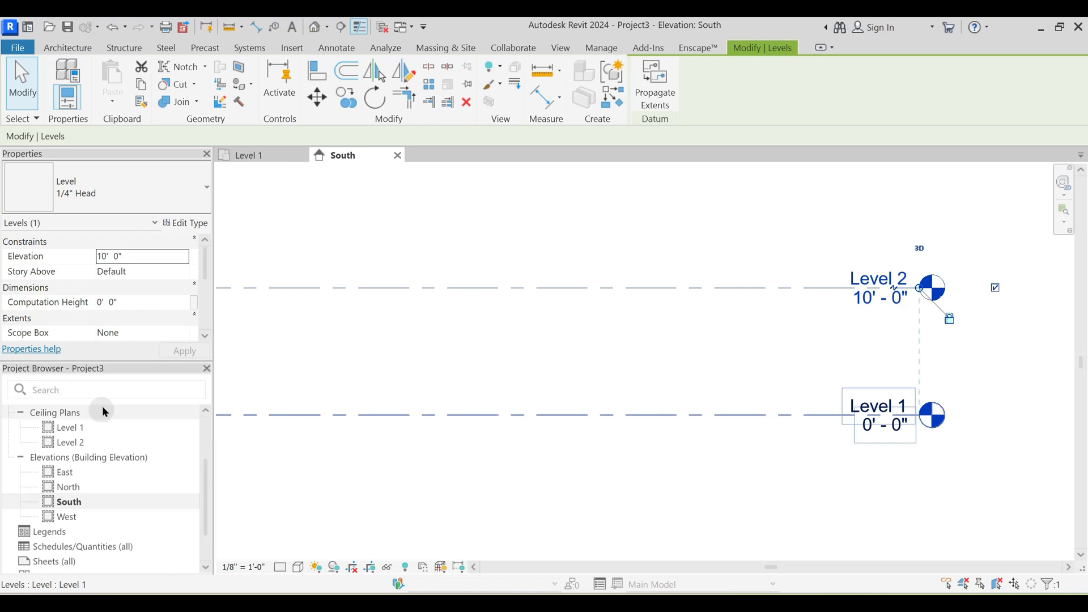
{"action": "scroll", "coordinate": [113, 460], "scroll_direction": "up", "scroll_amount": 2}
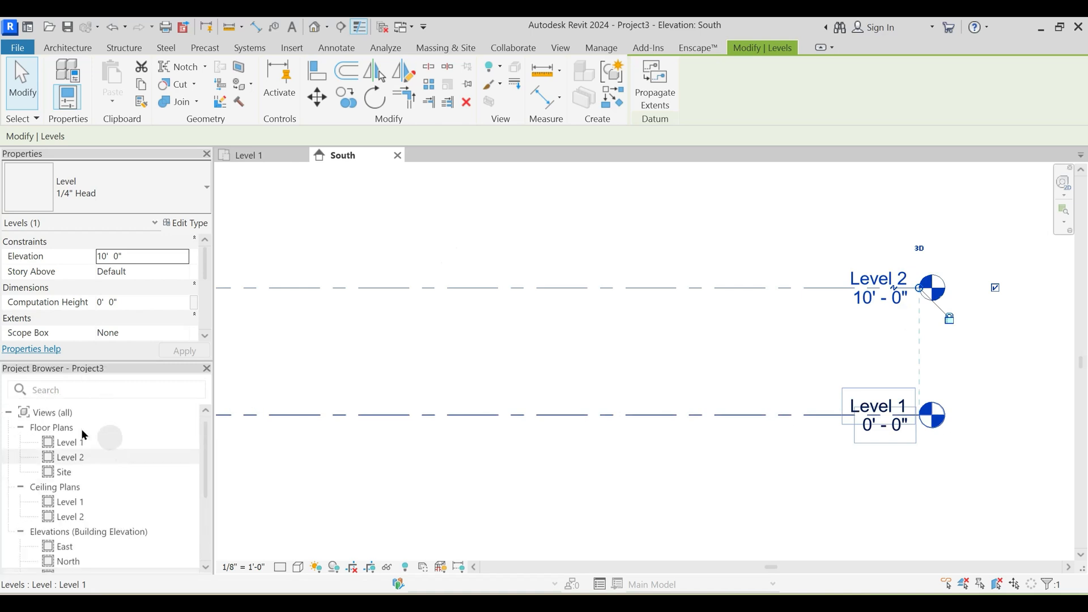
{"action": "left_click", "coordinate": [23, 429]}
{"action": "left_click", "coordinate": [22, 443]}
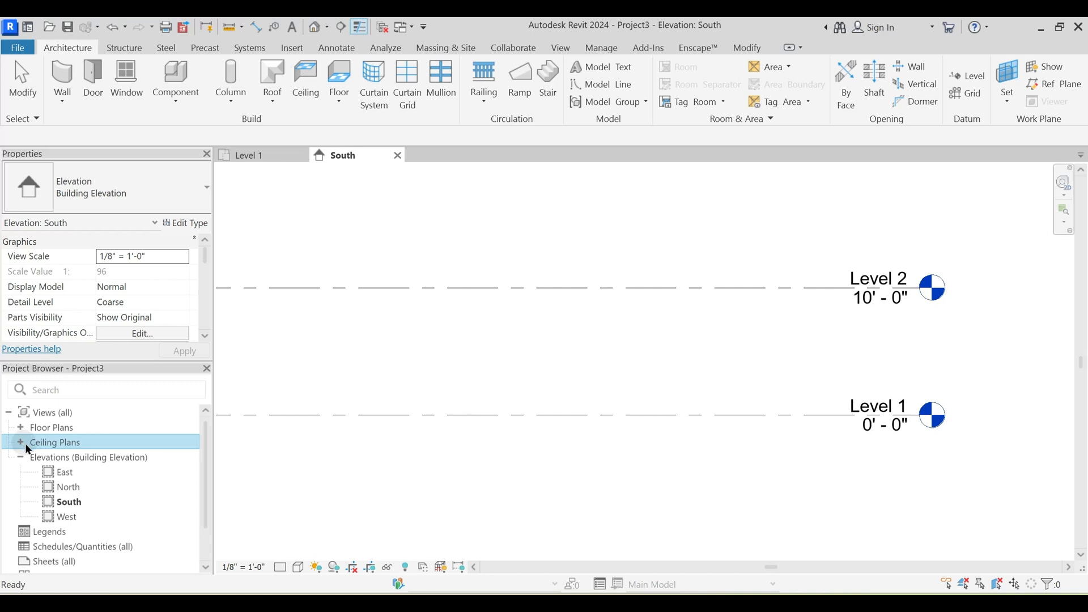
{"action": "left_click", "coordinate": [23, 458]}
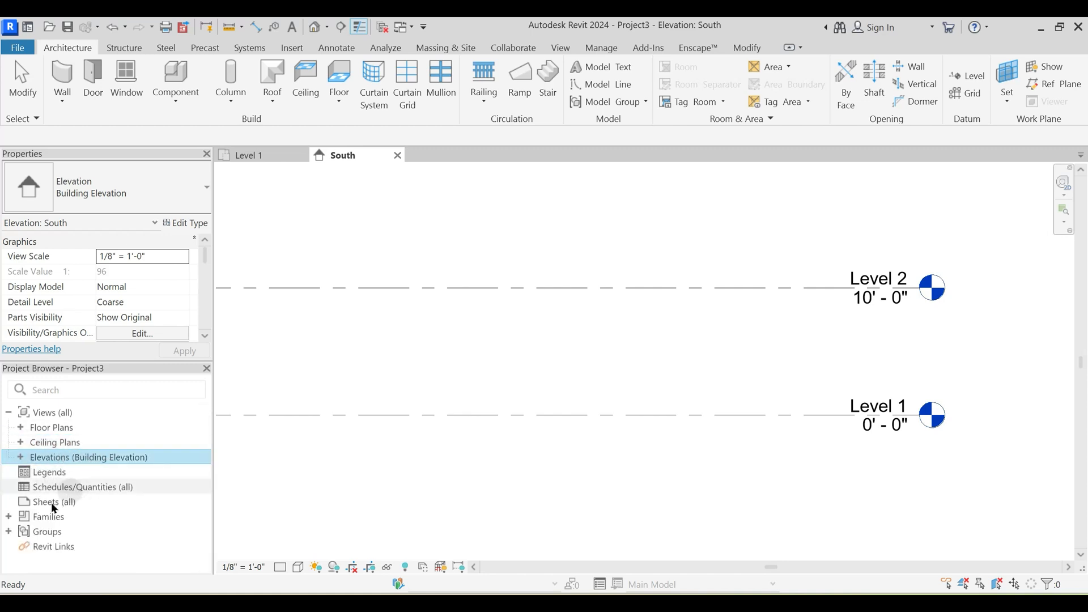
- Expand Families in the Project Browser and look through its categories down to Walls and Windows
{"action": "left_click", "coordinate": [10, 517]}
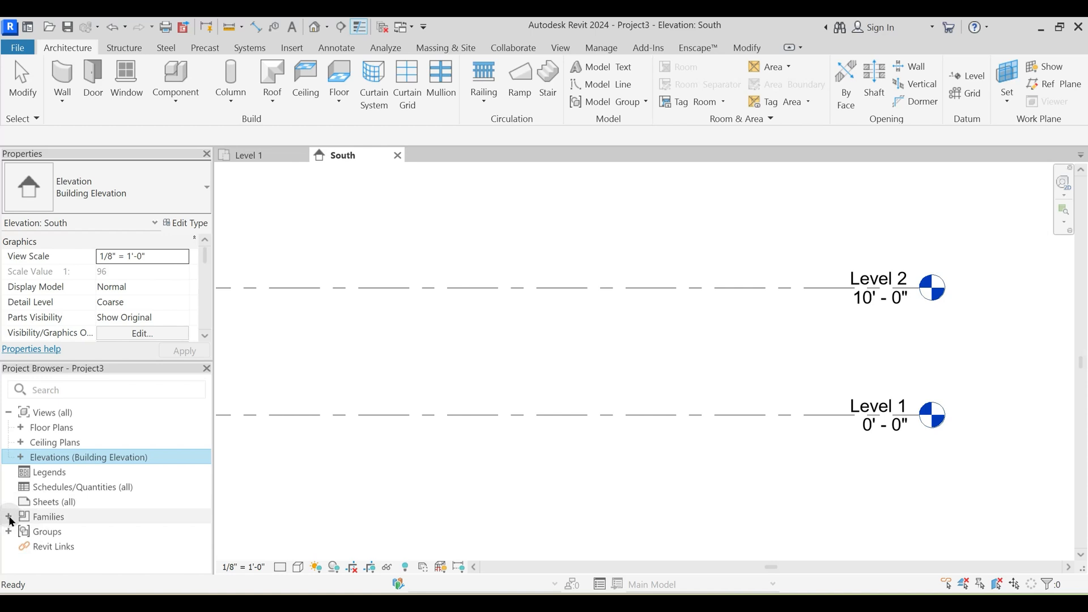
{"action": "left_click", "coordinate": [8, 516]}
{"action": "scroll", "coordinate": [90, 473], "scroll_direction": "down", "scroll_amount": 2}
{"action": "scroll", "coordinate": [74, 466], "scroll_direction": "down", "scroll_amount": 3}
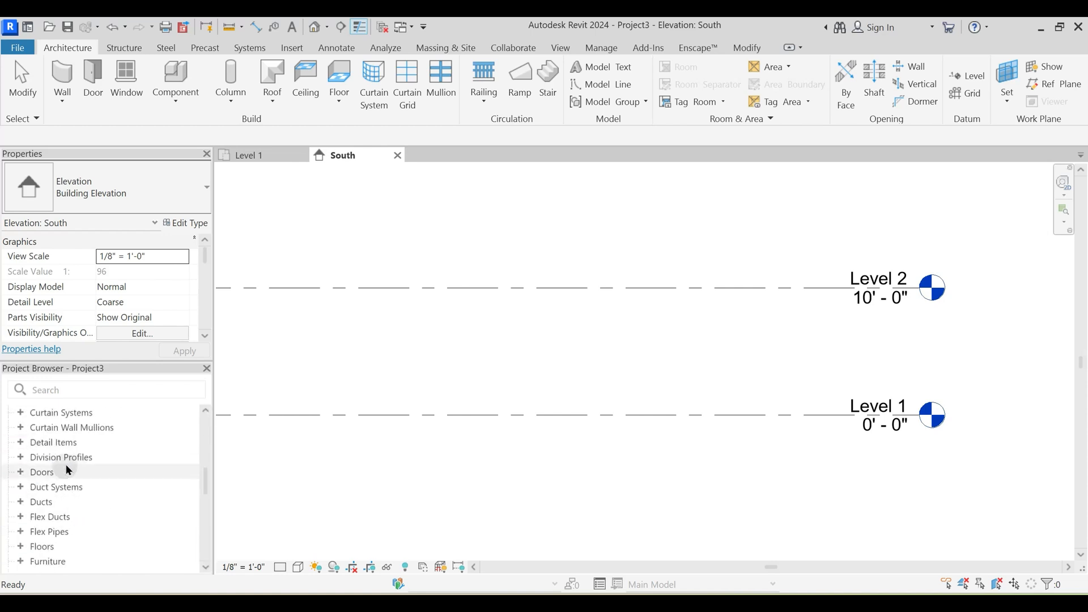
{"action": "scroll", "coordinate": [67, 468], "scroll_direction": "down", "scroll_amount": 8}
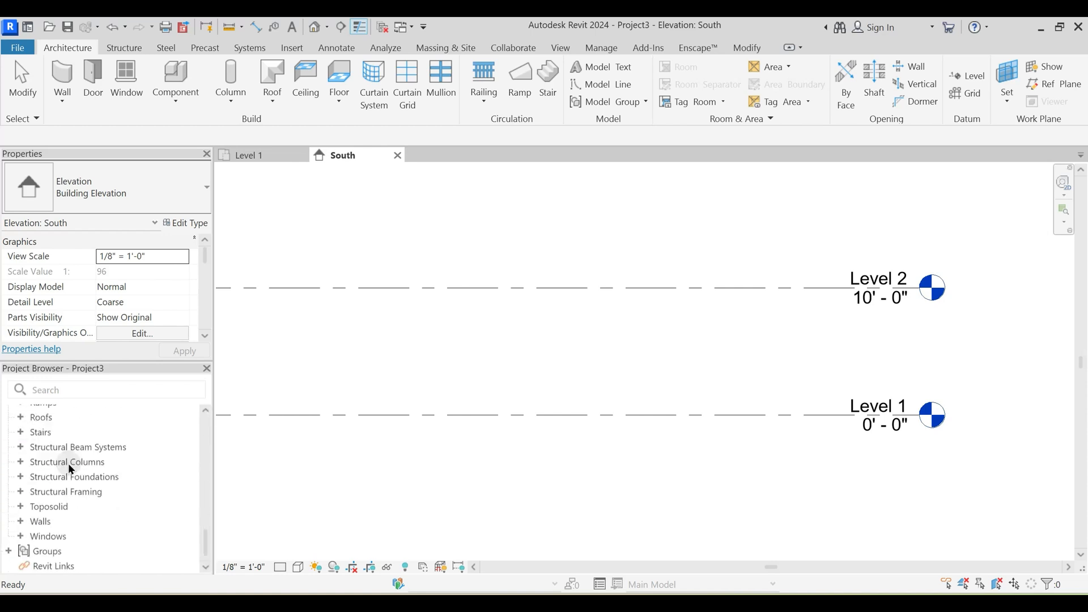
- Expand Walls and its Basic Wall family under Families in the Project Browser and look through the wall types
{"action": "scroll", "coordinate": [67, 497], "scroll_direction": "up", "scroll_amount": 4}
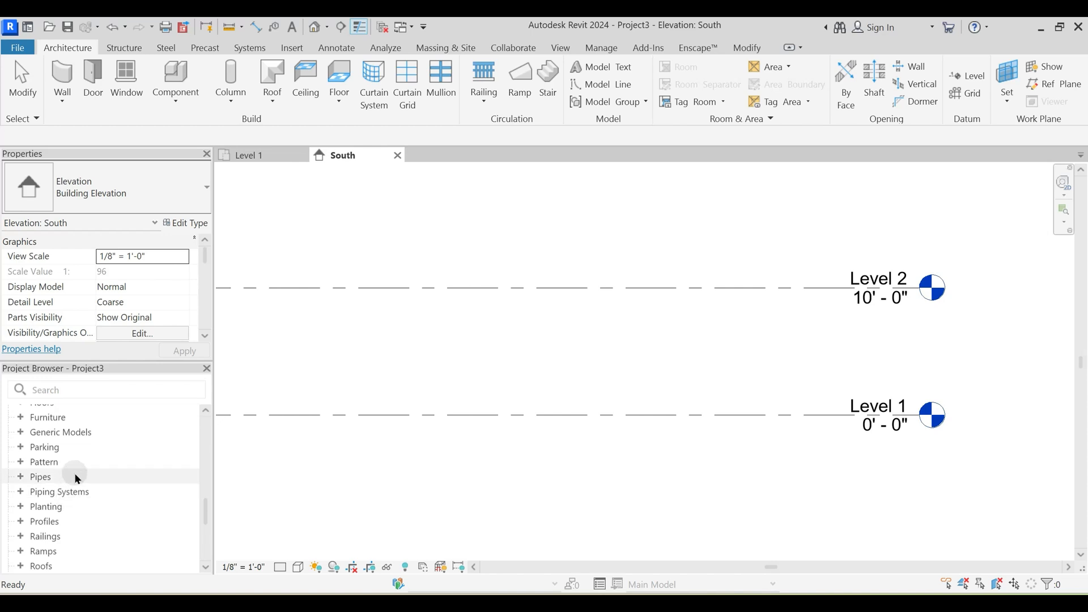
{"action": "scroll", "coordinate": [79, 479], "scroll_direction": "down", "scroll_amount": 2}
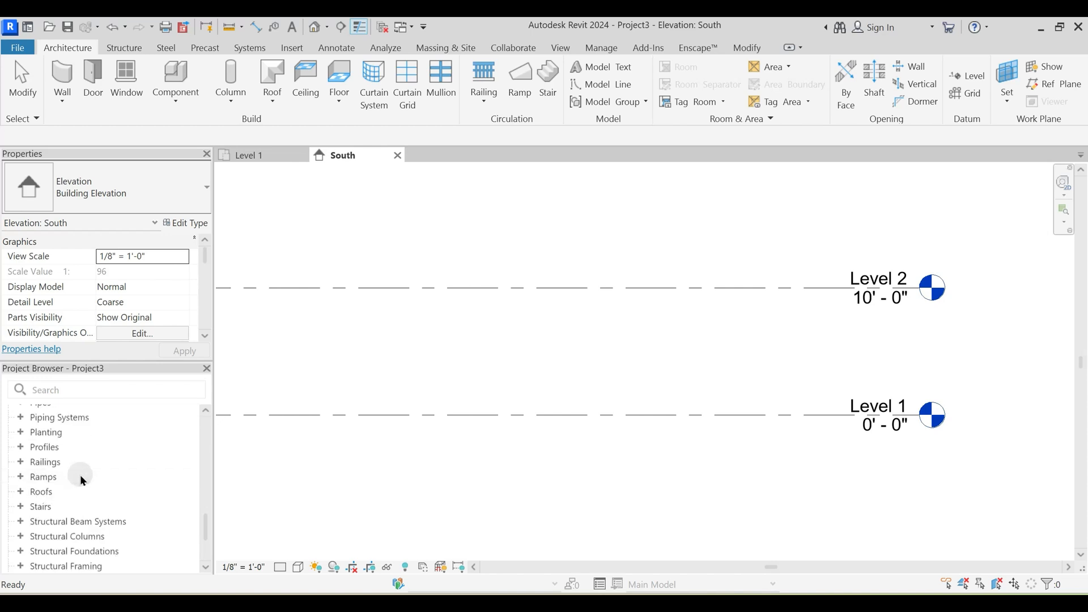
{"action": "scroll", "coordinate": [82, 479], "scroll_direction": "down", "scroll_amount": 2}
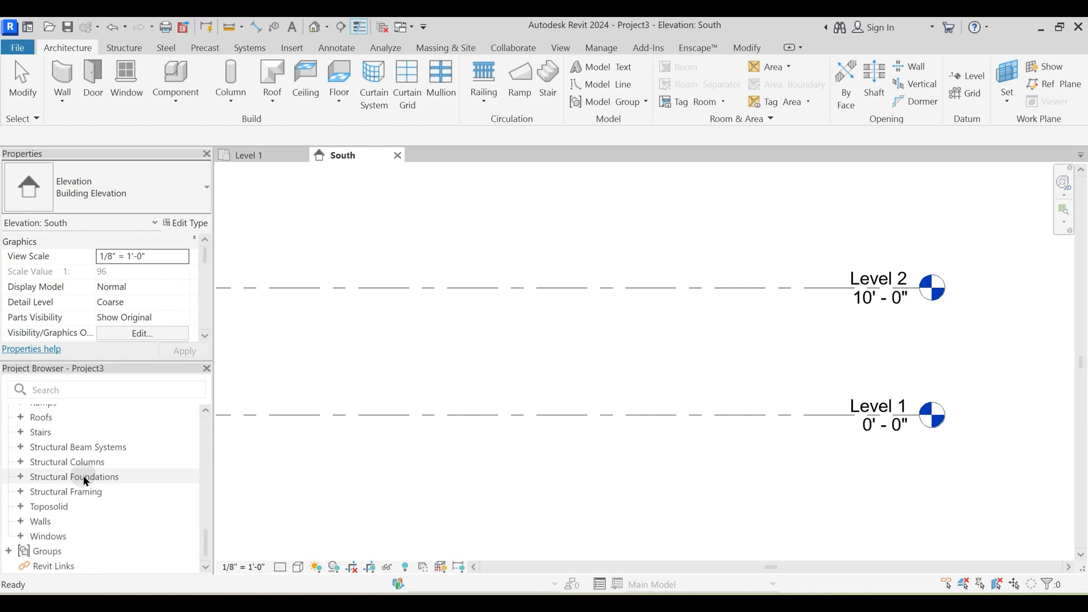
{"action": "double_click", "coordinate": [38, 524]}
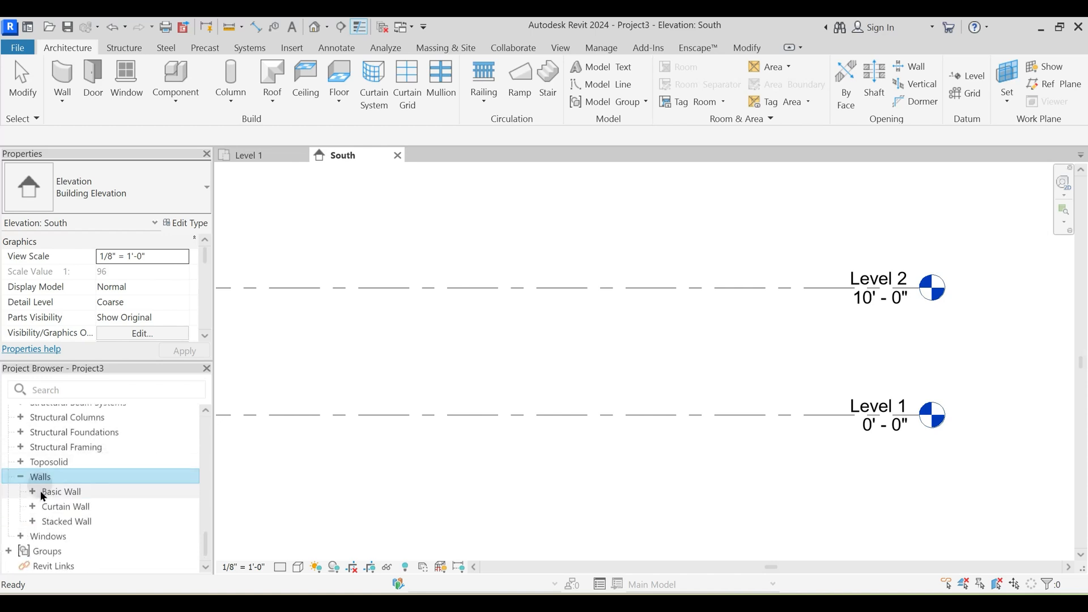
{"action": "left_click", "coordinate": [31, 492]}
{"action": "scroll", "coordinate": [109, 510], "scroll_direction": "down", "scroll_amount": 3}
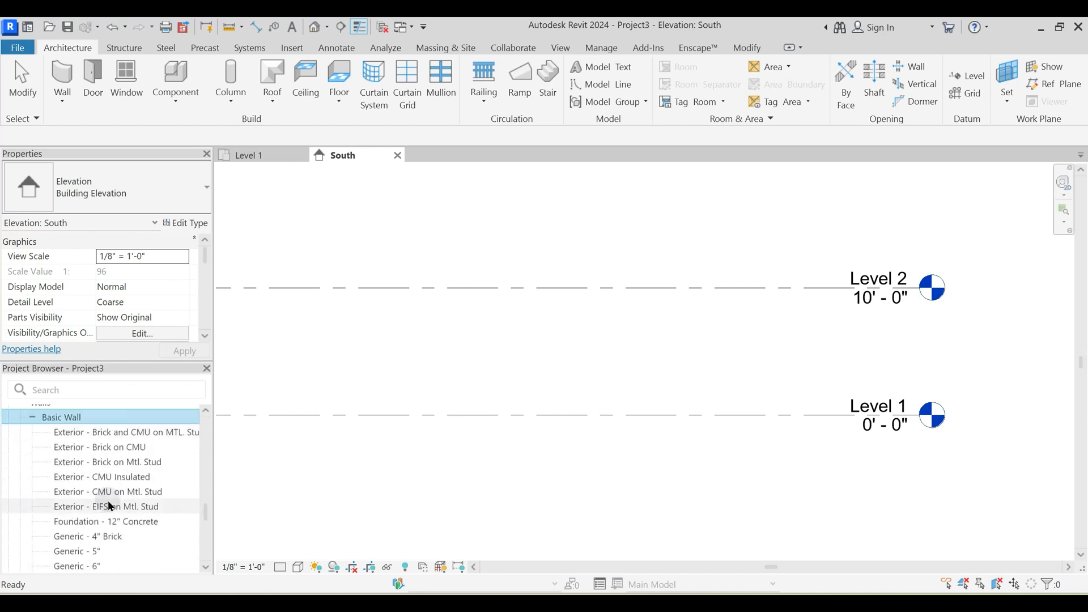
{"action": "scroll", "coordinate": [100, 505], "scroll_direction": "up", "scroll_amount": 5}
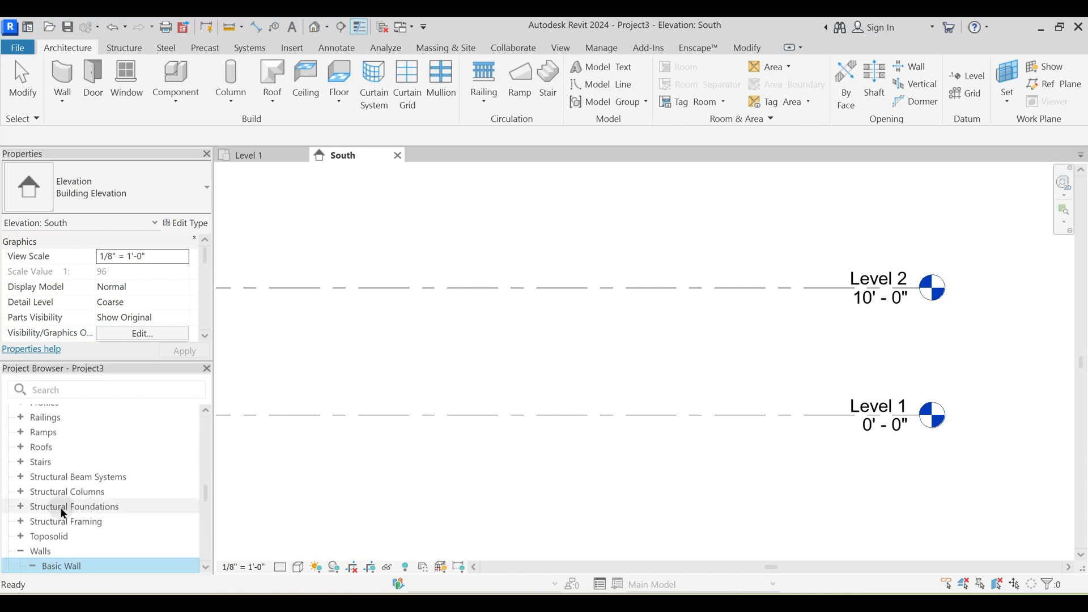
- Collapse the Basic Wall family and the Walls category in the Project Browser
{"action": "scroll", "coordinate": [61, 507], "scroll_direction": "down", "scroll_amount": 2}
{"action": "left_click", "coordinate": [33, 491]}
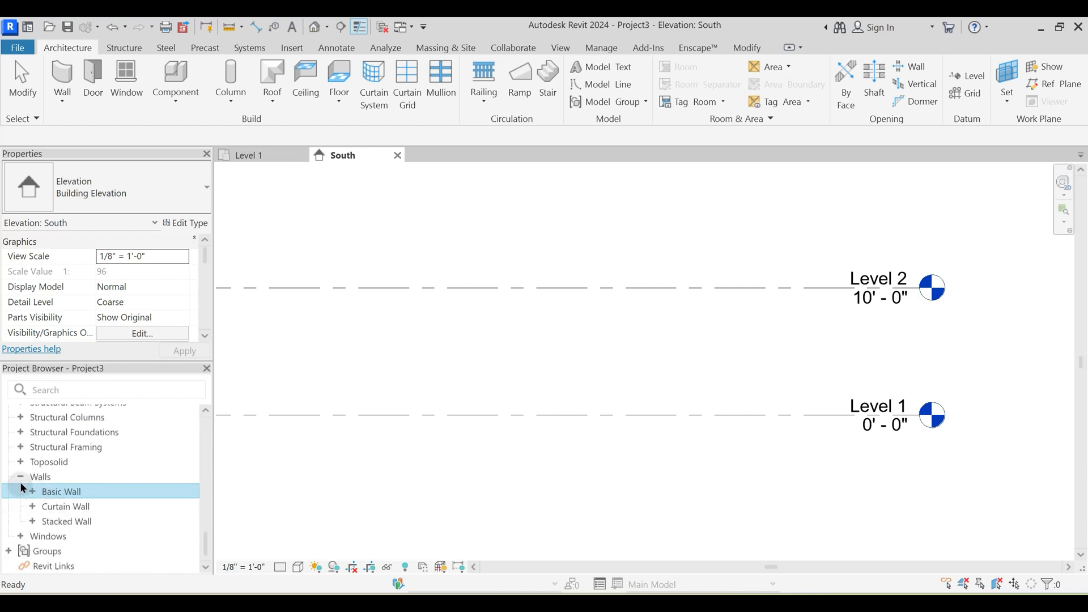
{"action": "double_click", "coordinate": [57, 479]}
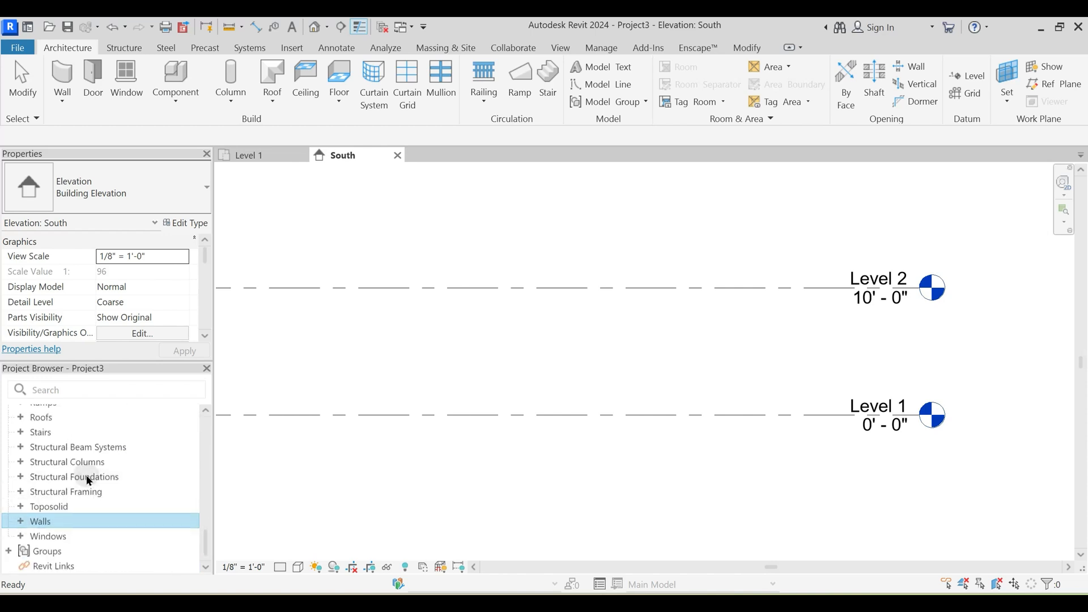
{"action": "scroll", "coordinate": [84, 477], "scroll_direction": "up", "scroll_amount": 5}
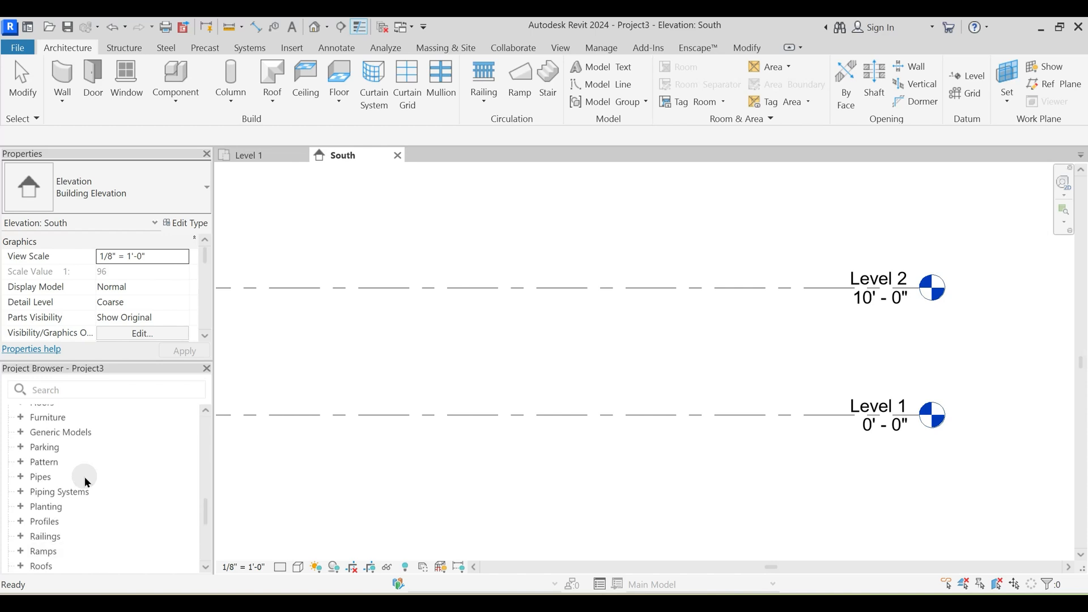
- Open the Level 1 line's type properties and review its system family and available types, keeping 1/4" Head
{"action": "left_click", "coordinate": [730, 415]}
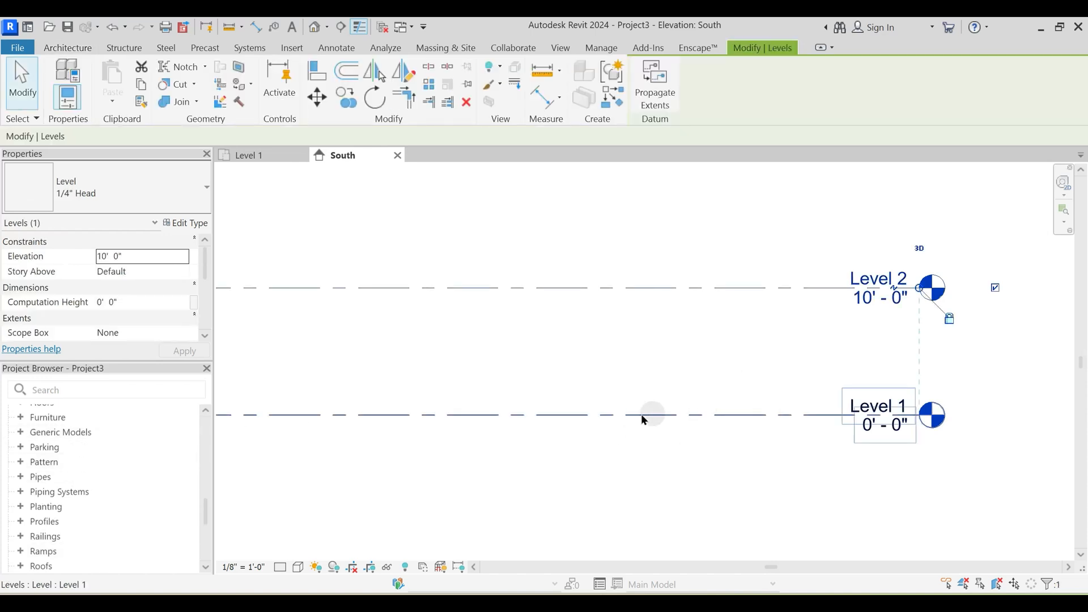
{"action": "left_click", "coordinate": [732, 417]}
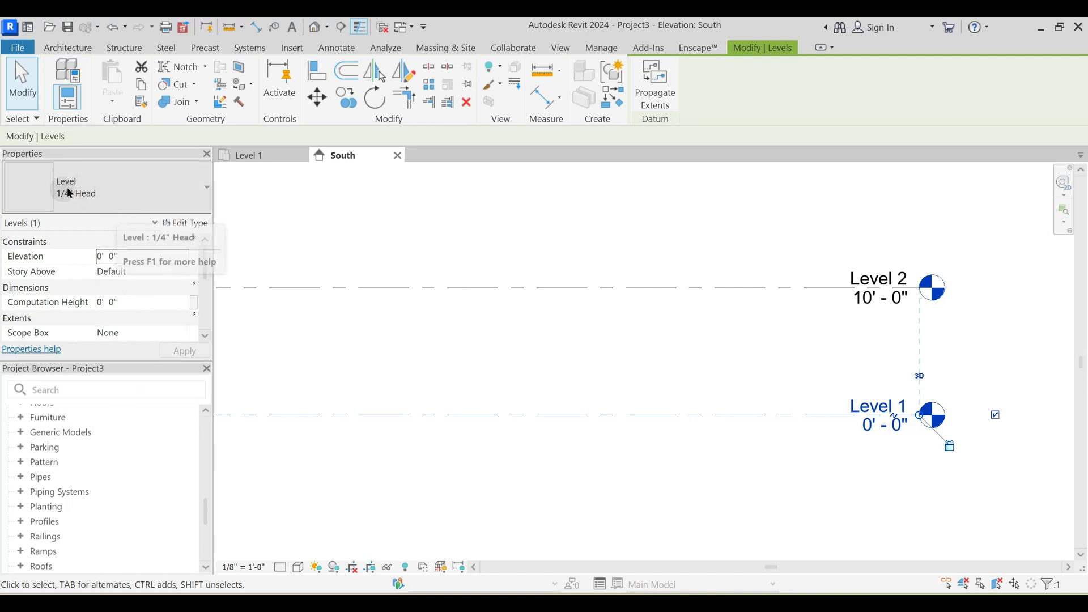
{"action": "left_click", "coordinate": [189, 224]}
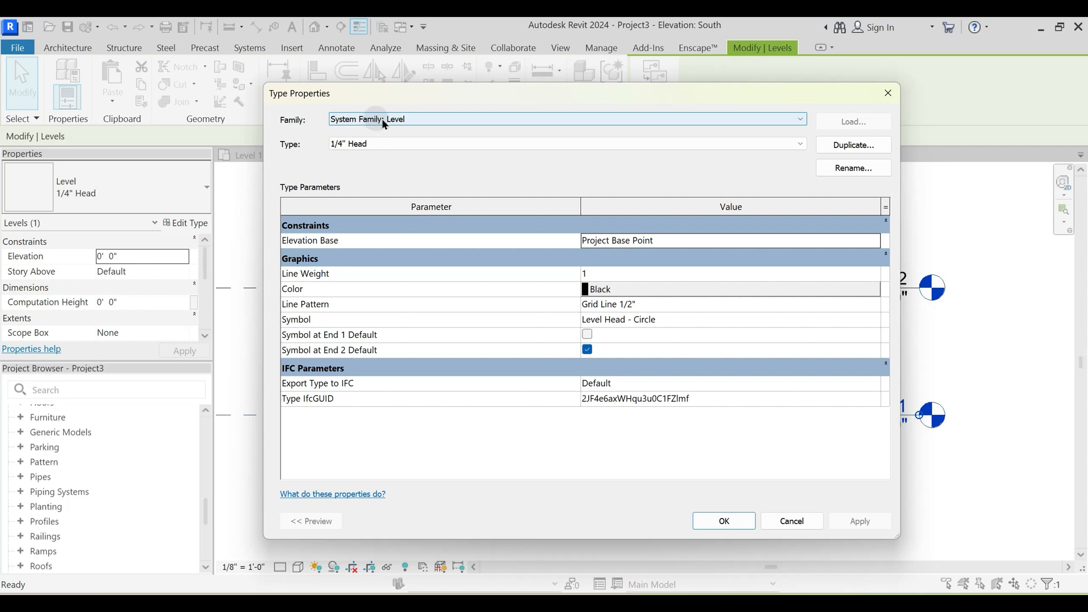
{"action": "left_click", "coordinate": [408, 117]}
{"action": "left_click", "coordinate": [409, 117]}
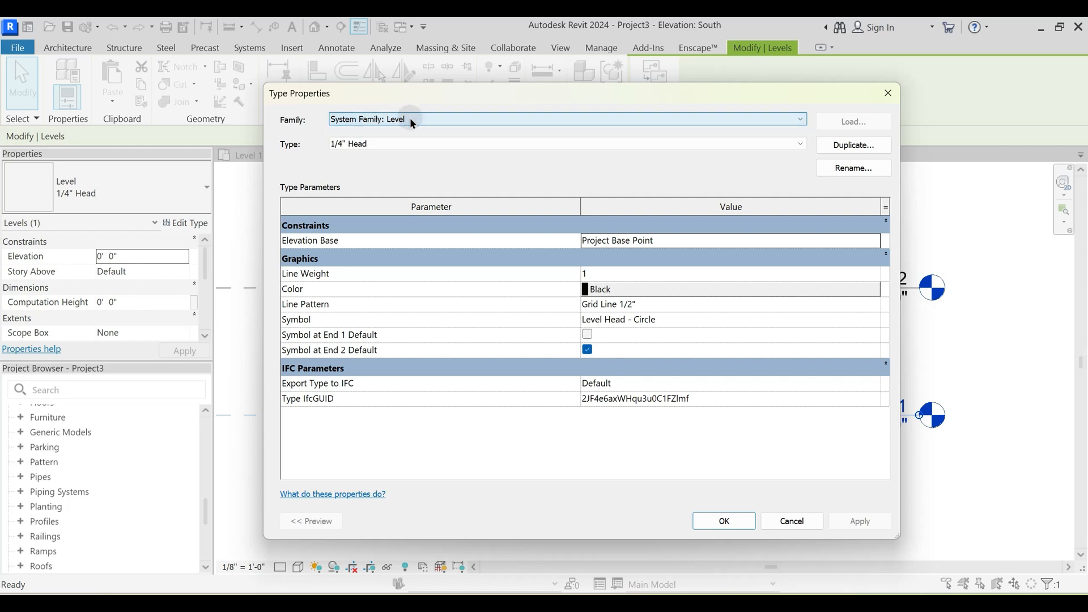
{"action": "left_click", "coordinate": [378, 145]}
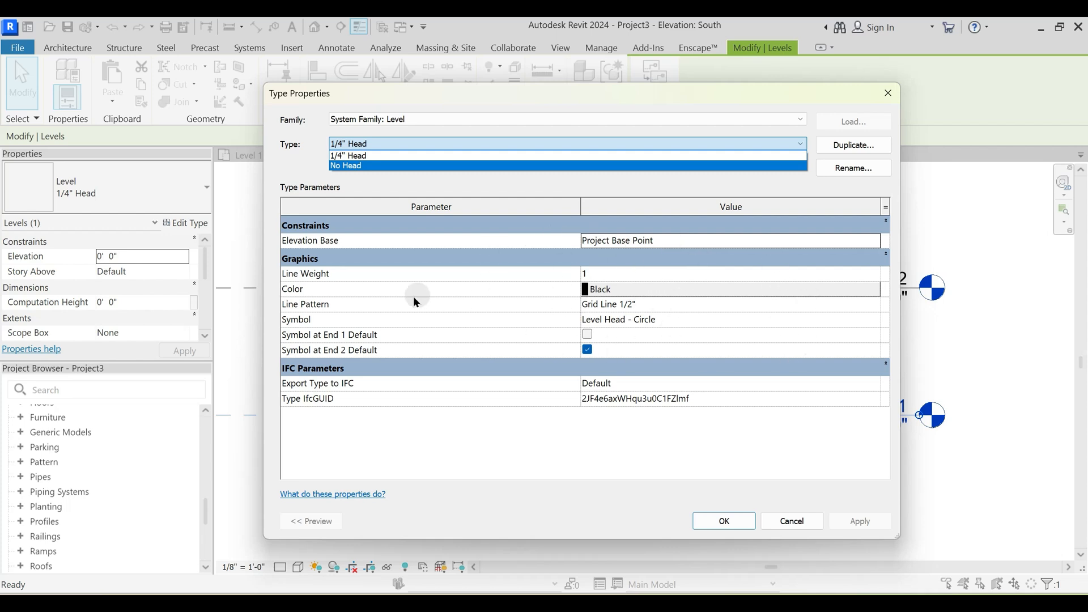
{"action": "left_click", "coordinate": [369, 158]}
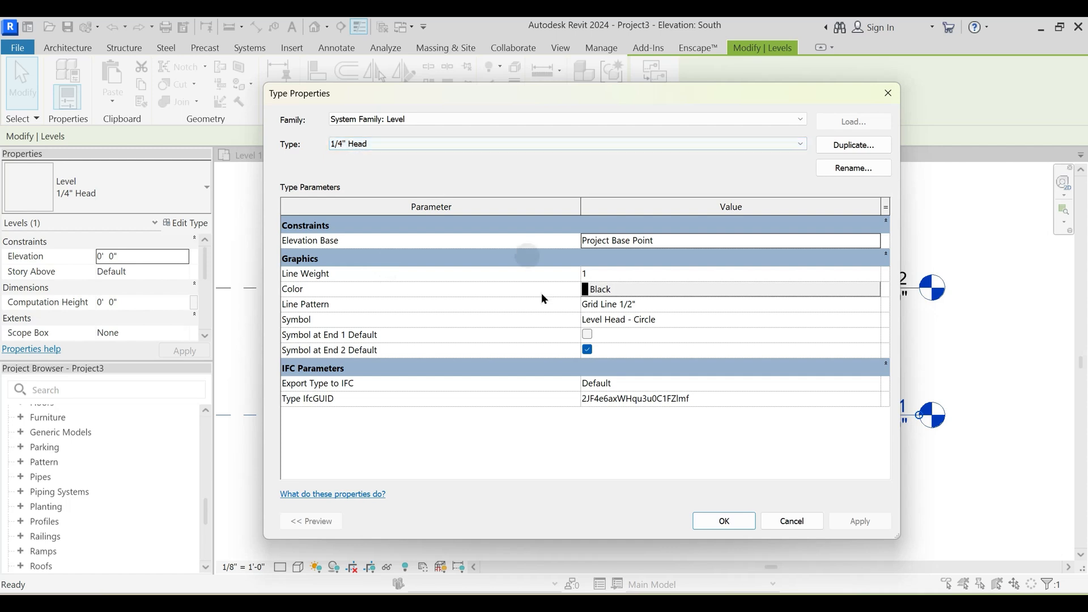
- Look through the line pattern options of the 1/4" Head level type and close its type properties without changes
{"action": "left_click", "coordinate": [873, 305]}
{"action": "scroll", "coordinate": [603, 350], "scroll_direction": "down", "scroll_amount": 5}
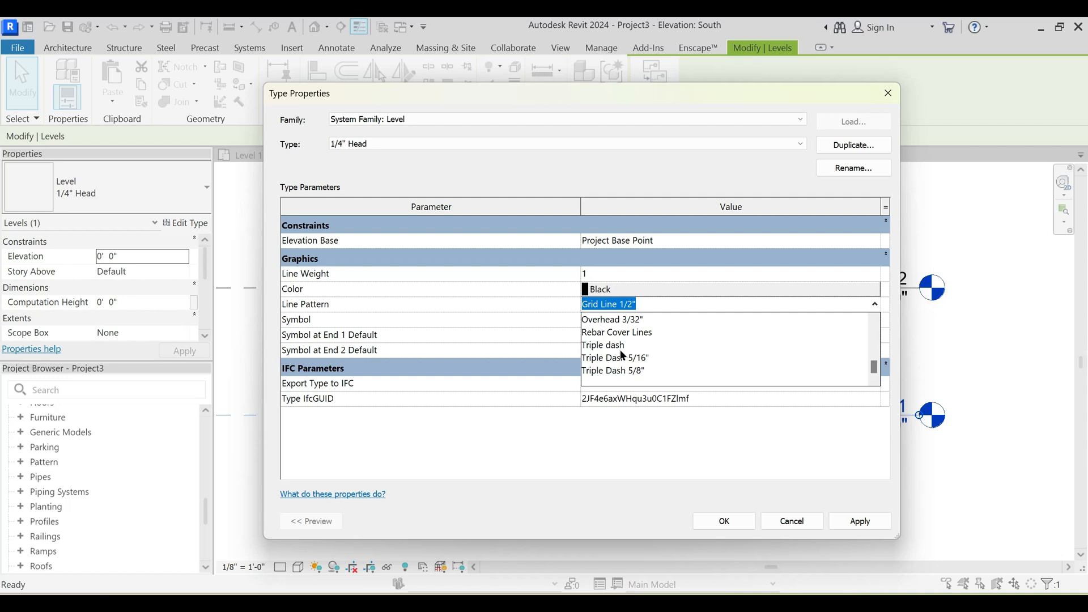
{"action": "scroll", "coordinate": [622, 355], "scroll_direction": "up", "scroll_amount": 8}
{"action": "scroll", "coordinate": [618, 359], "scroll_direction": "up", "scroll_amount": 3}
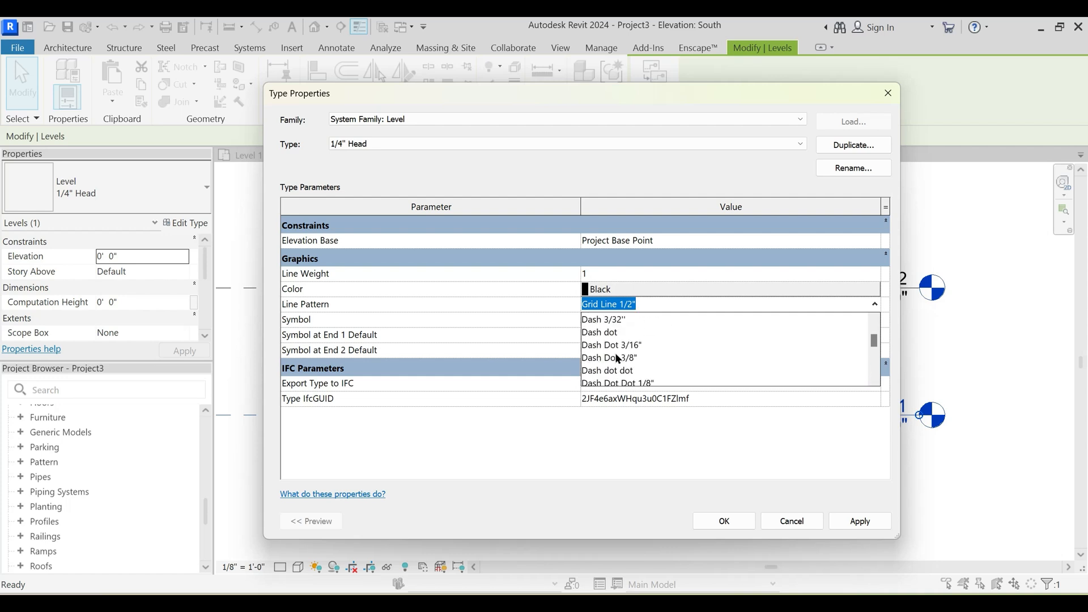
{"action": "key", "text": "Escape"}
{"action": "key", "text": "Escape"}
{"action": "key", "text": "Escape"}
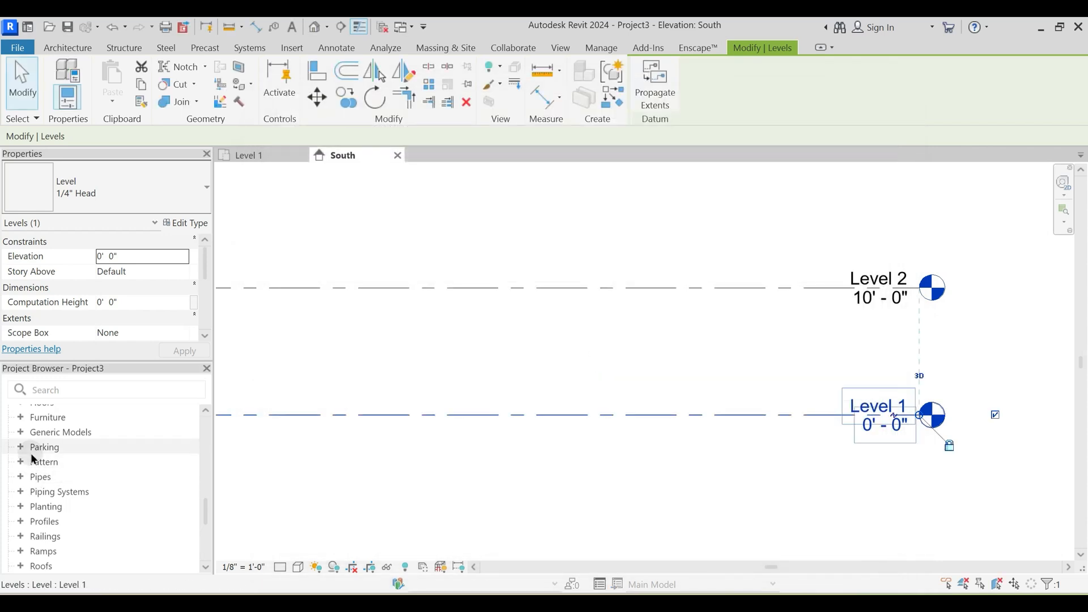
- Deselect the level, expand Annotation Symbols under Families and look through its entries down to the level heads
{"action": "scroll", "coordinate": [32, 453], "scroll_direction": "up", "scroll_amount": 5}
{"action": "scroll", "coordinate": [47, 447], "scroll_direction": "up", "scroll_amount": 5}
{"action": "scroll", "coordinate": [51, 481], "scroll_direction": "down", "scroll_amount": 3}
{"action": "scroll", "coordinate": [41, 507], "scroll_direction": "down", "scroll_amount": 3}
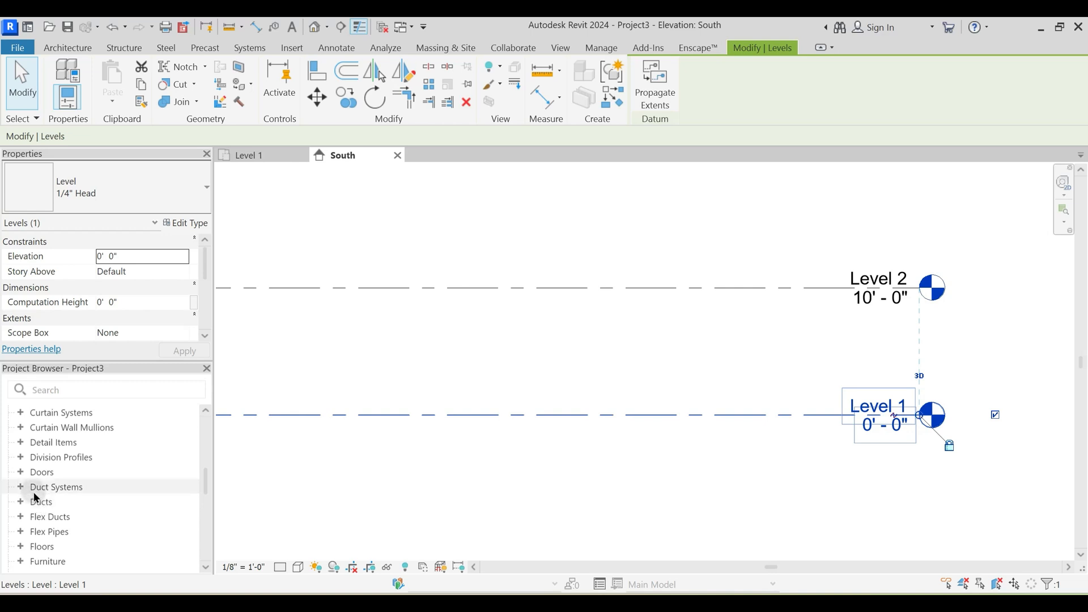
{"action": "scroll", "coordinate": [34, 493], "scroll_direction": "down", "scroll_amount": 3}
{"action": "scroll", "coordinate": [35, 502], "scroll_direction": "down", "scroll_amount": 3}
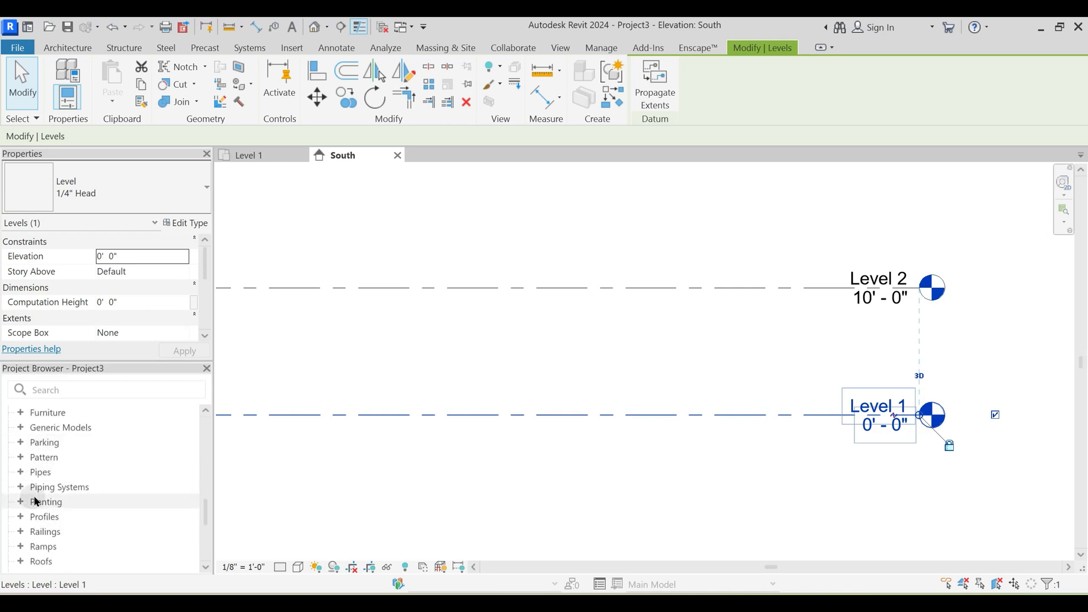
{"action": "key", "text": "Escape"}
{"action": "scroll", "coordinate": [51, 485], "scroll_direction": "up", "scroll_amount": 5}
{"action": "scroll", "coordinate": [56, 477], "scroll_direction": "up", "scroll_amount": 4}
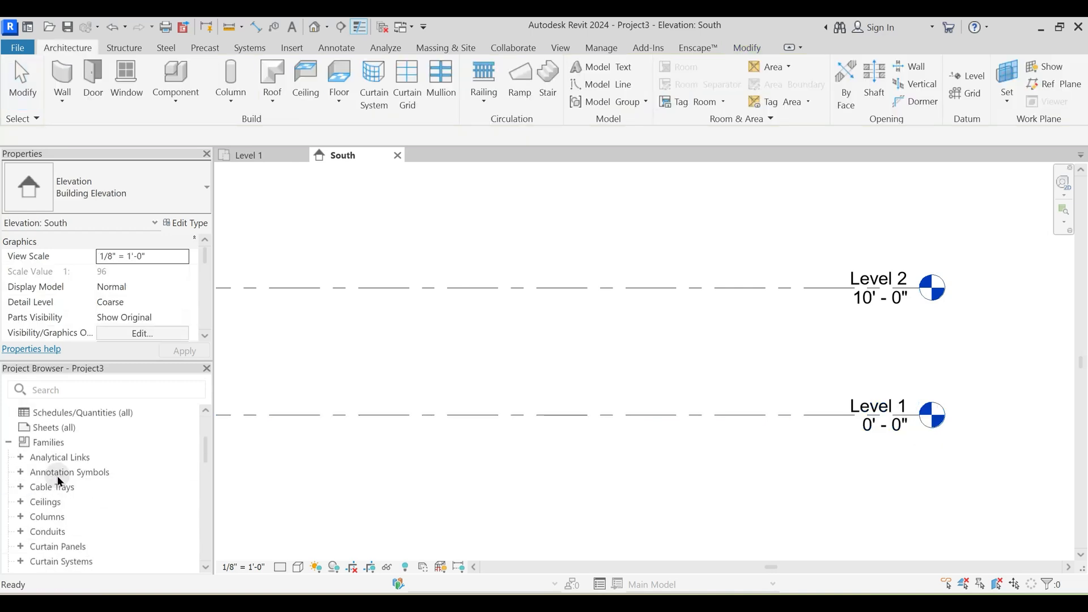
{"action": "left_click", "coordinate": [22, 473]}
{"action": "scroll", "coordinate": [62, 464], "scroll_direction": "down", "scroll_amount": 2}
{"action": "scroll", "coordinate": [80, 453], "scroll_direction": "down", "scroll_amount": 2}
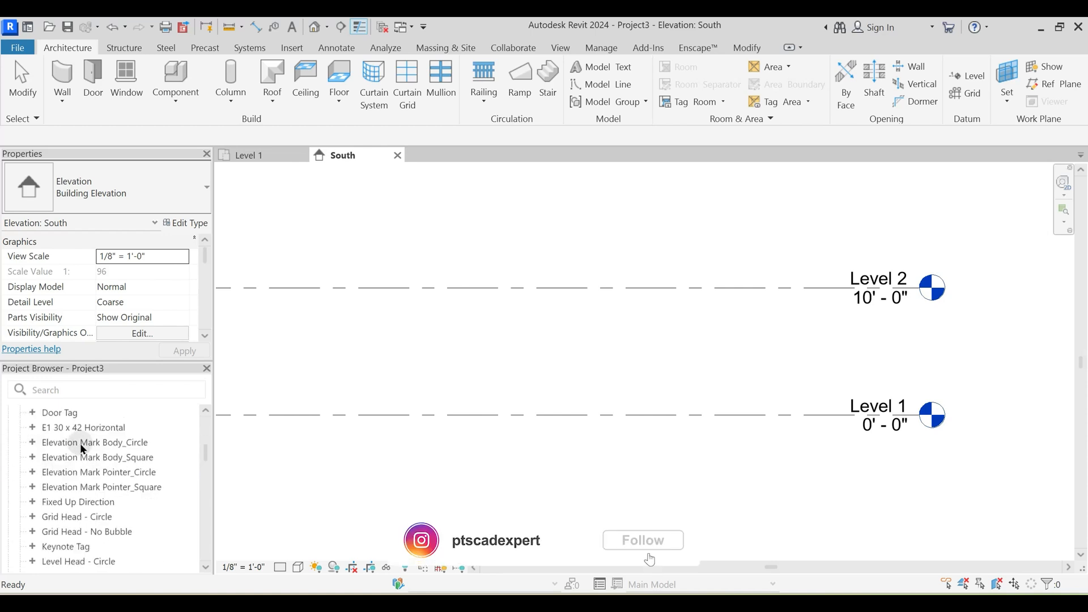
{"action": "scroll", "coordinate": [74, 472], "scroll_direction": "down", "scroll_amount": 2}
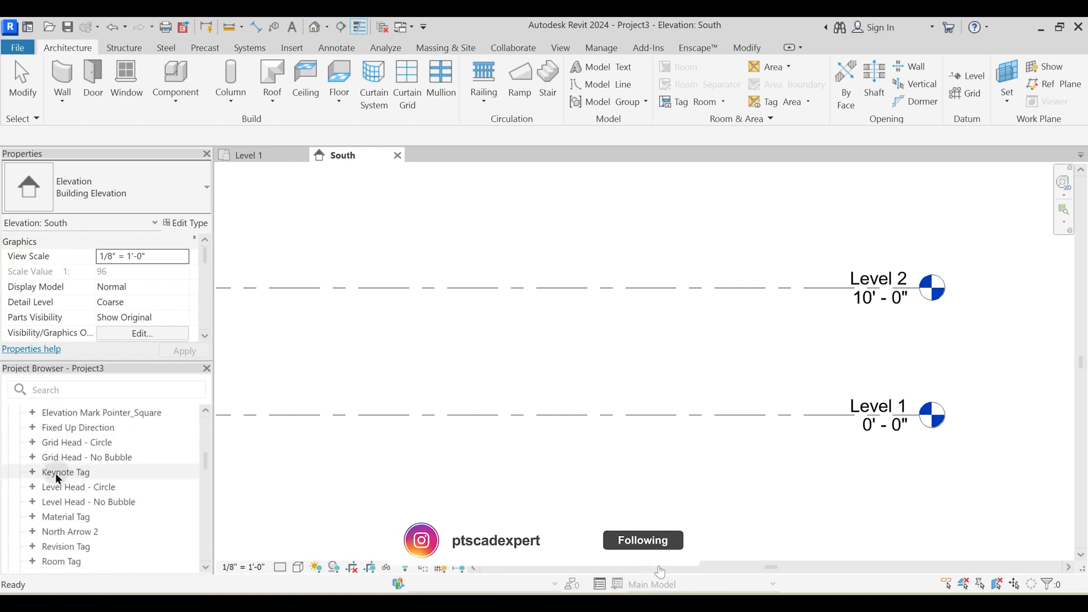
- Expand the Level Head - Circle and Level Head - No Bubble families in the Project Browser
{"action": "left_click", "coordinate": [69, 503]}
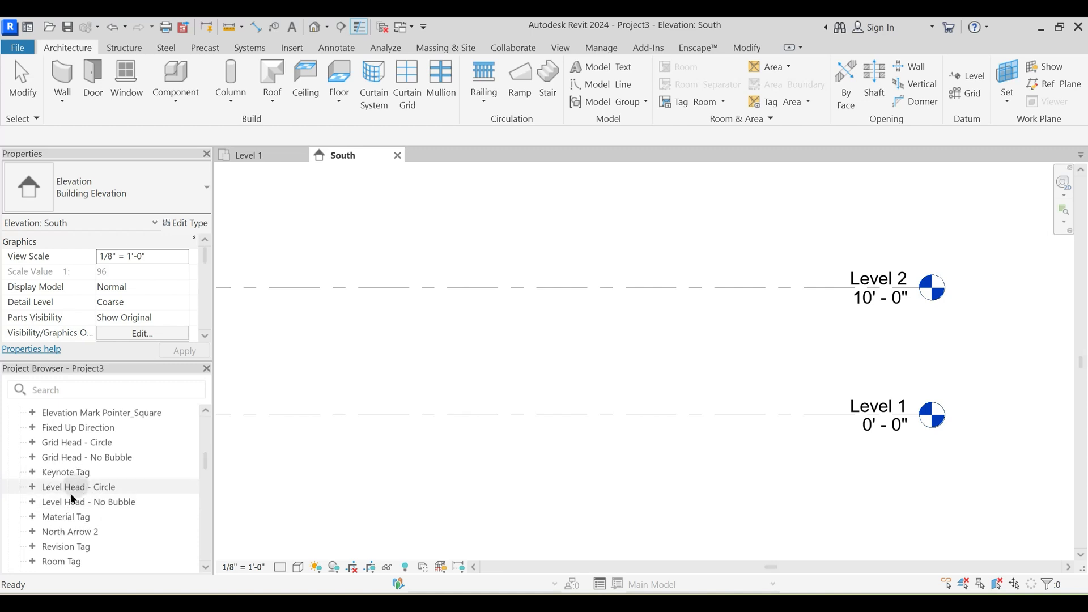
{"action": "left_click", "coordinate": [32, 488]}
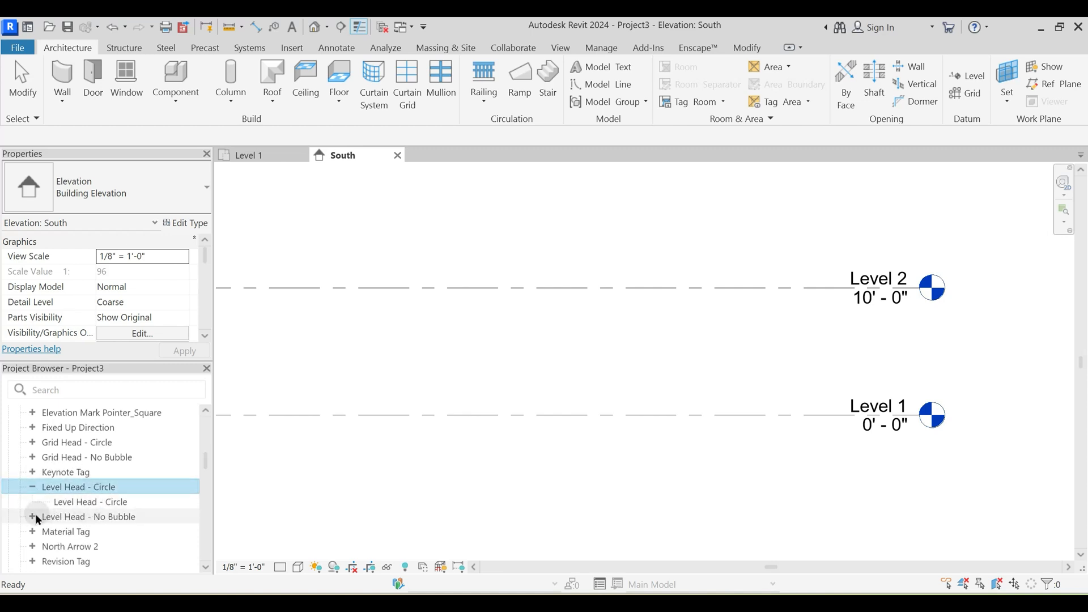
{"action": "left_click", "coordinate": [90, 518]}
{"action": "left_click", "coordinate": [35, 516]}
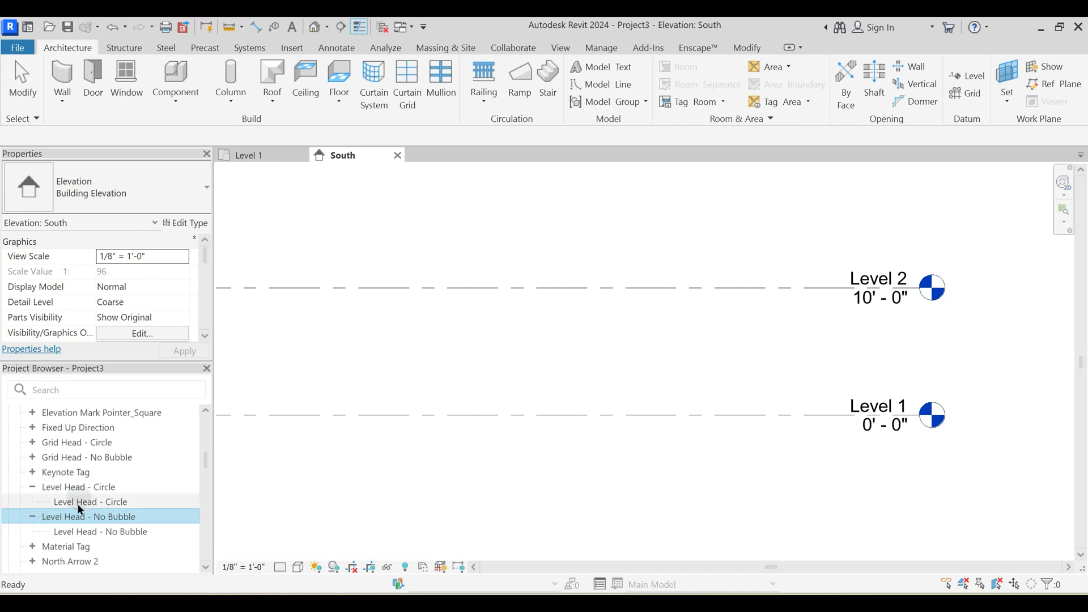
- Compare the 1/4" Head and No Head symbols in the Level 1 line's type properties, closing without applying changes
{"action": "left_click", "coordinate": [719, 414]}
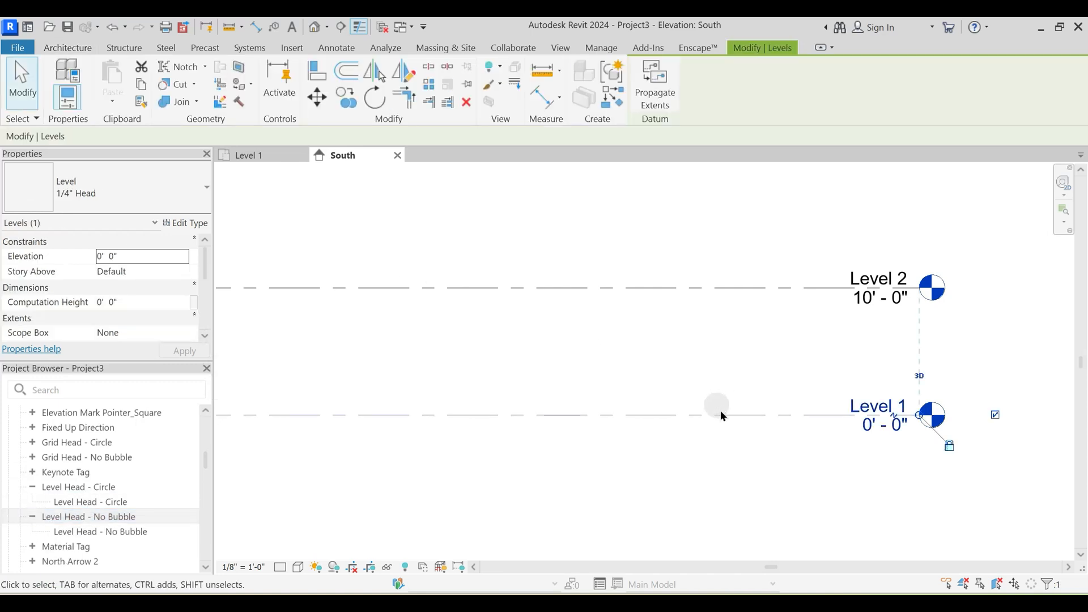
{"action": "left_click", "coordinate": [760, 415]}
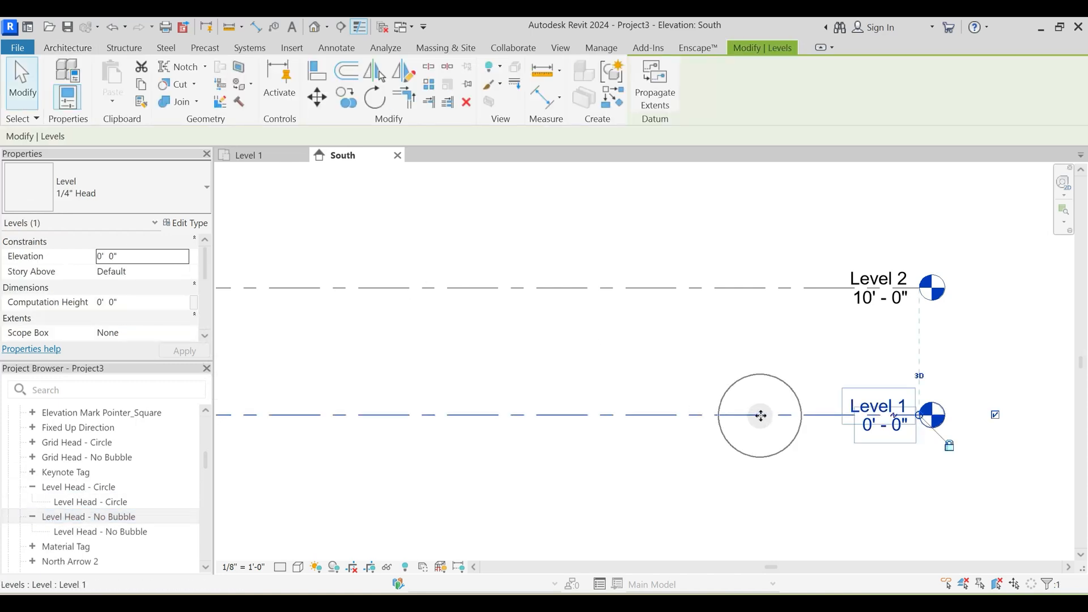
{"action": "left_click", "coordinate": [196, 223]}
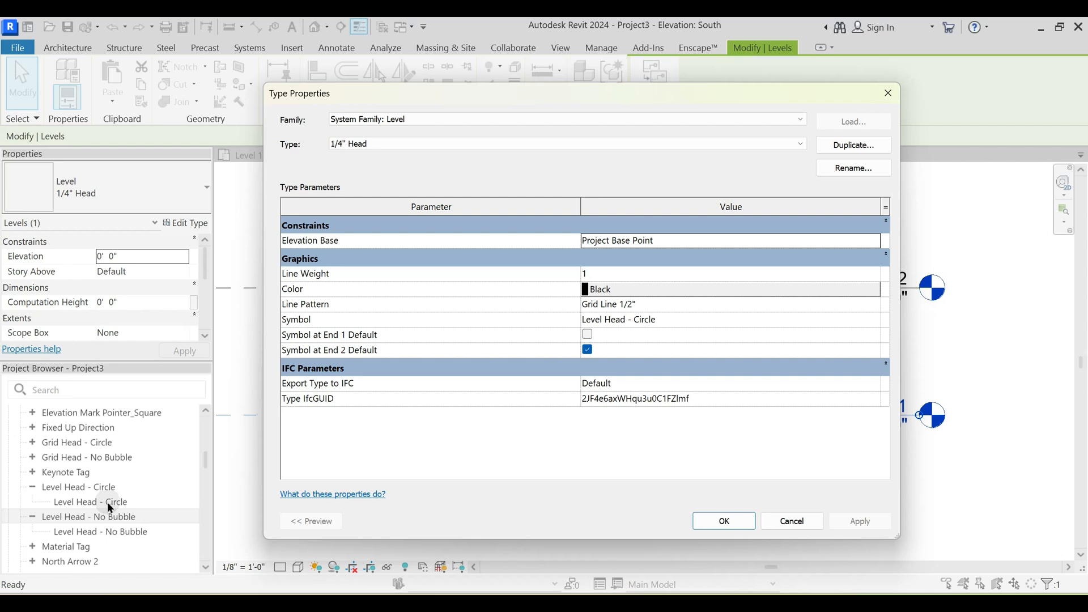
{"action": "left_click", "coordinate": [393, 144]}
{"action": "left_click", "coordinate": [371, 165]}
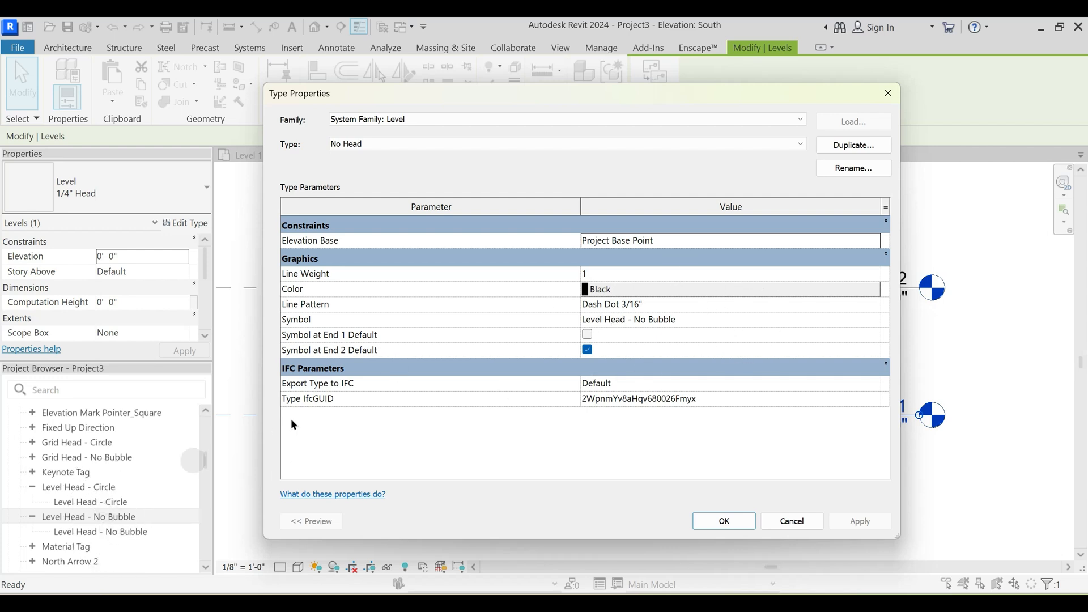
{"action": "key", "text": "Escape"}
{"action": "key", "text": "Escape"}
{"action": "middle_click_drag", "start_coordinate": [564, 378], "coordinate": [630, 369]}
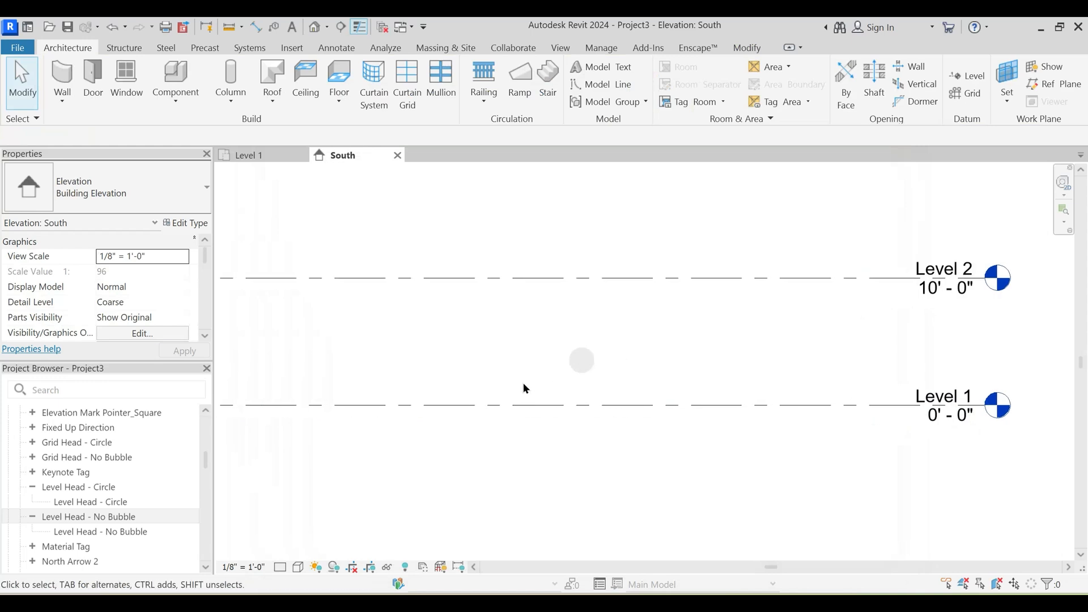
- Collapse the Level Head - Circle family and return to the Views group at the start of the Project Browser
{"action": "left_click", "coordinate": [32, 488]}
{"action": "left_click", "coordinate": [180, 488]}
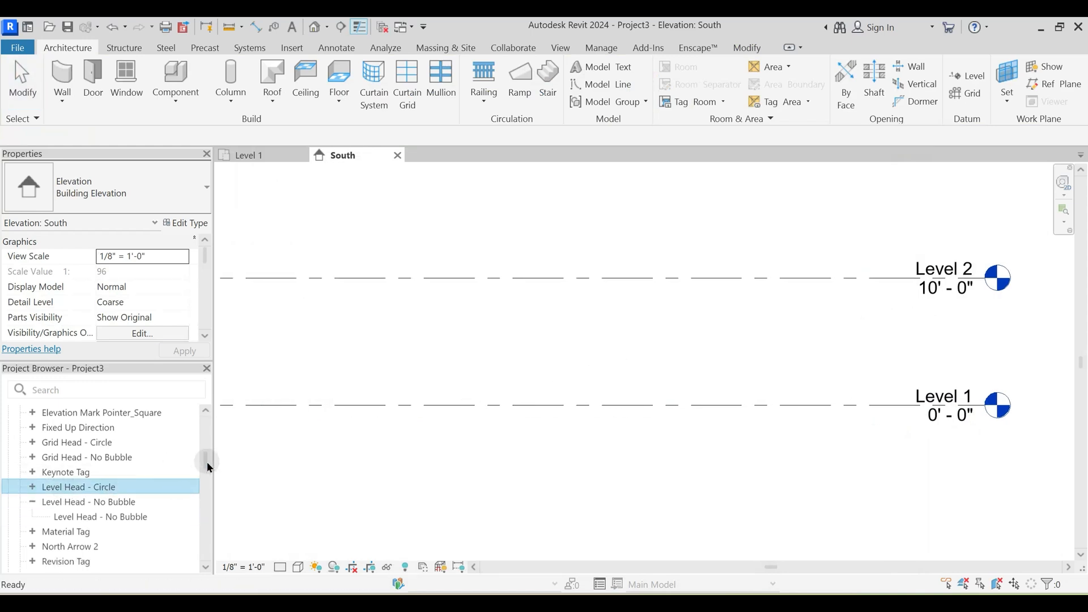
{"action": "left_click_drag", "start_coordinate": [207, 462], "coordinate": [214, 400]}
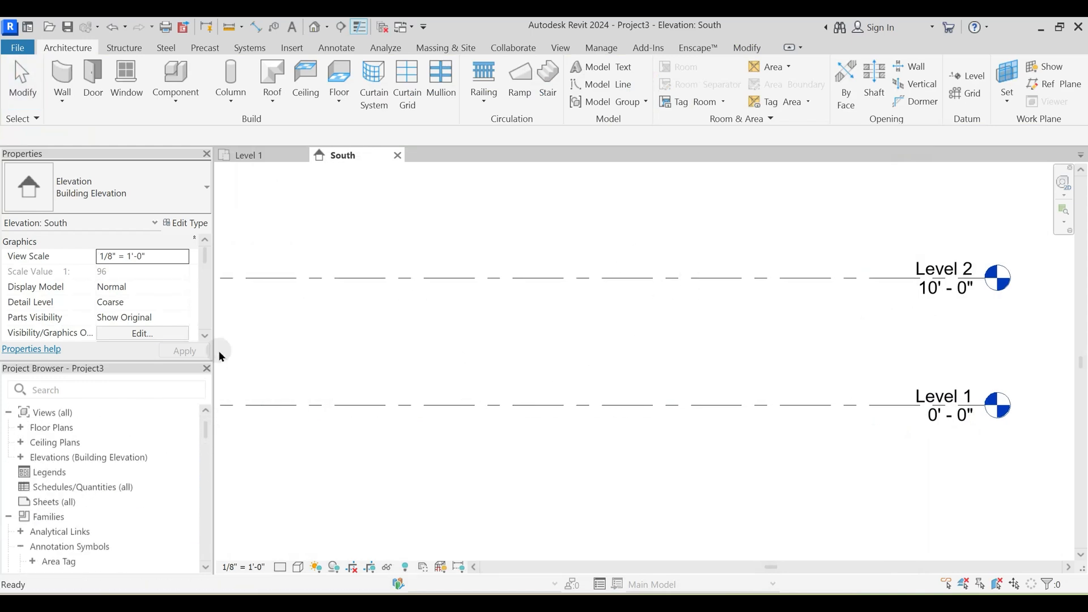
{"action": "left_click", "coordinate": [688, 324]}
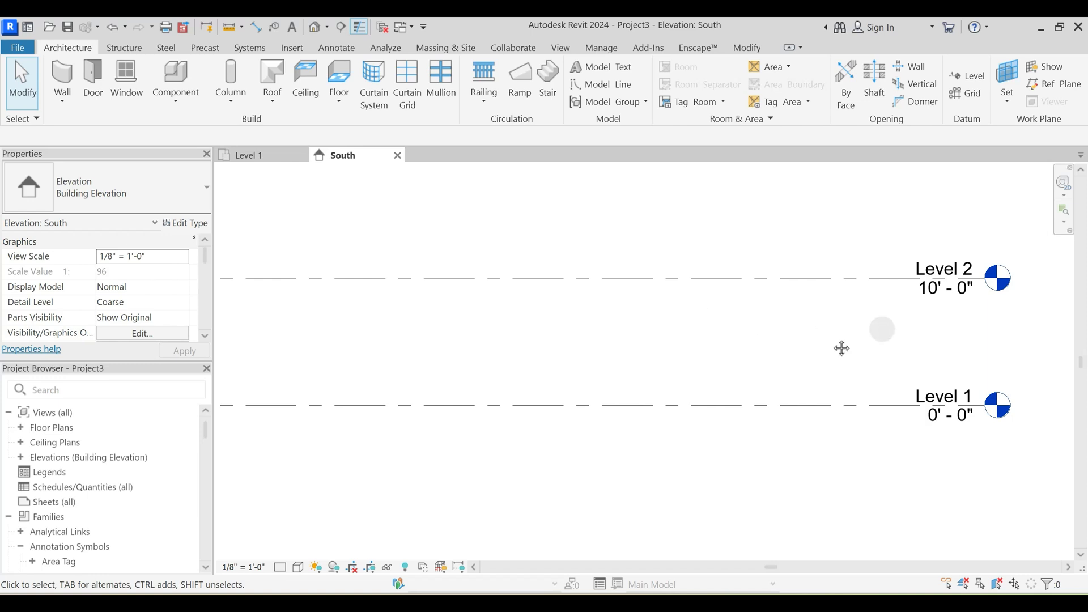
{"action": "middle_click_drag", "start_coordinate": [842, 348], "coordinate": [767, 339]}
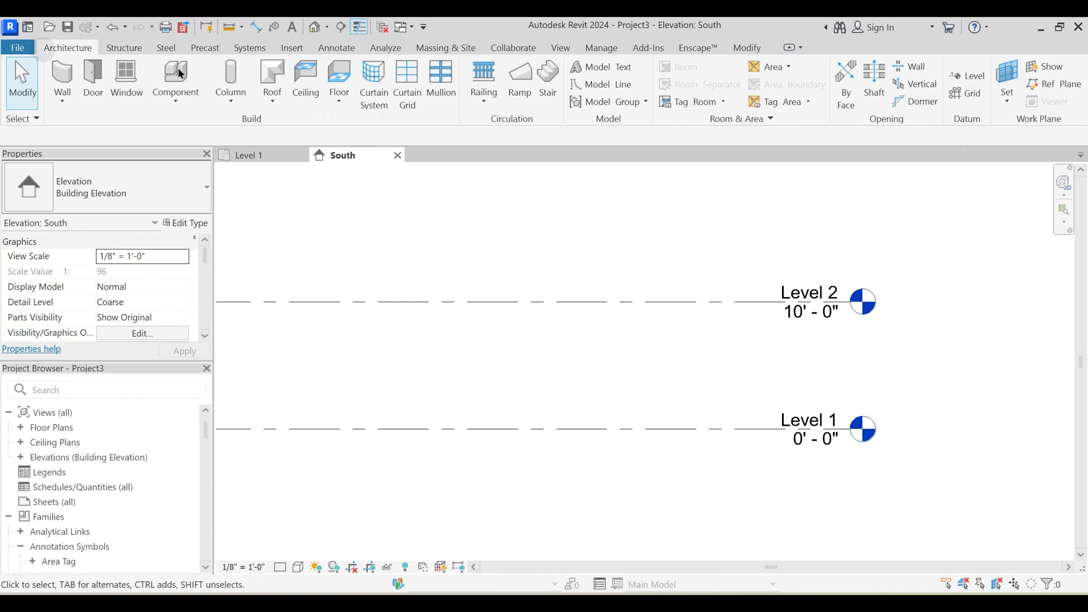
- Draw a new level 10' below Level 1, ending it in line with the existing level heads
{"action": "left_click", "coordinate": [970, 74]}
{"action": "middle_click_drag", "start_coordinate": [719, 345], "coordinate": [702, 328]}
{"action": "scroll", "coordinate": [704, 314], "scroll_direction": "down", "scroll_amount": 2}
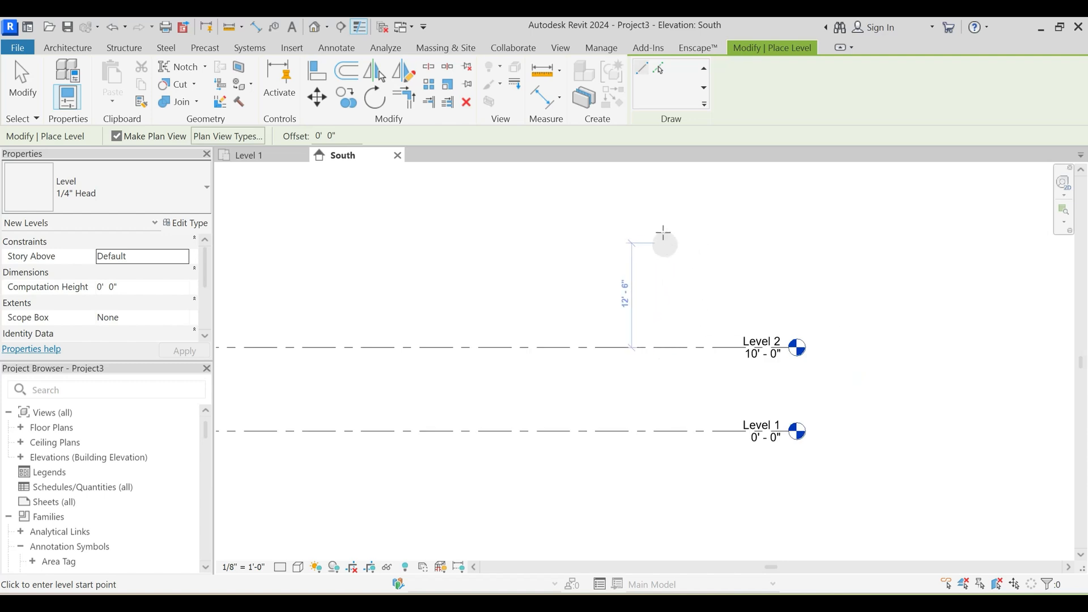
{"action": "middle_click_drag", "start_coordinate": [647, 466], "coordinate": [670, 385]}
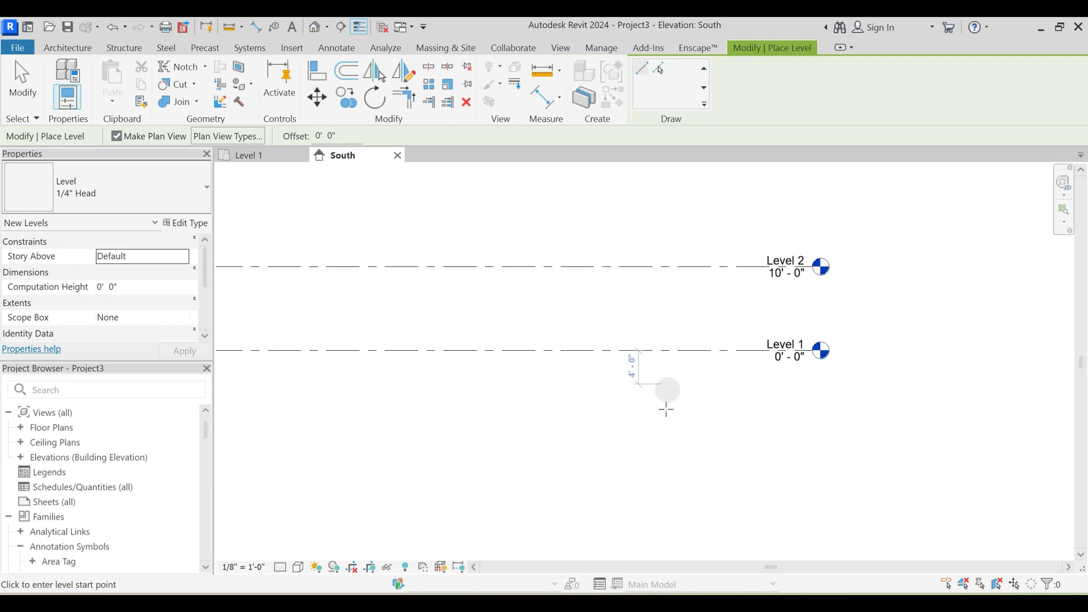
{"action": "left_click", "coordinate": [635, 435]}
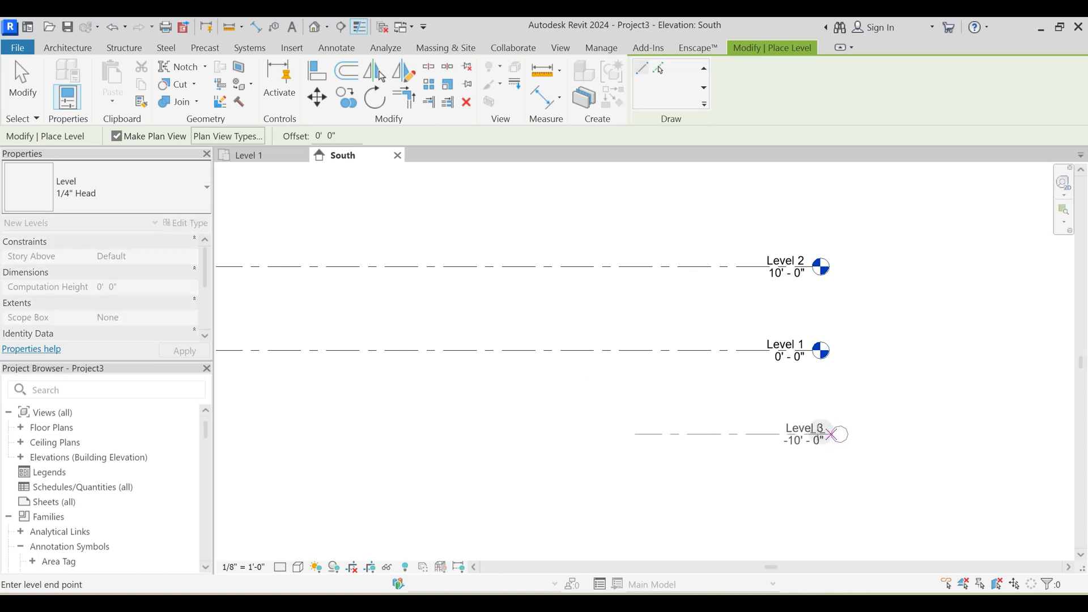
{"action": "left_click", "coordinate": [819, 402]}
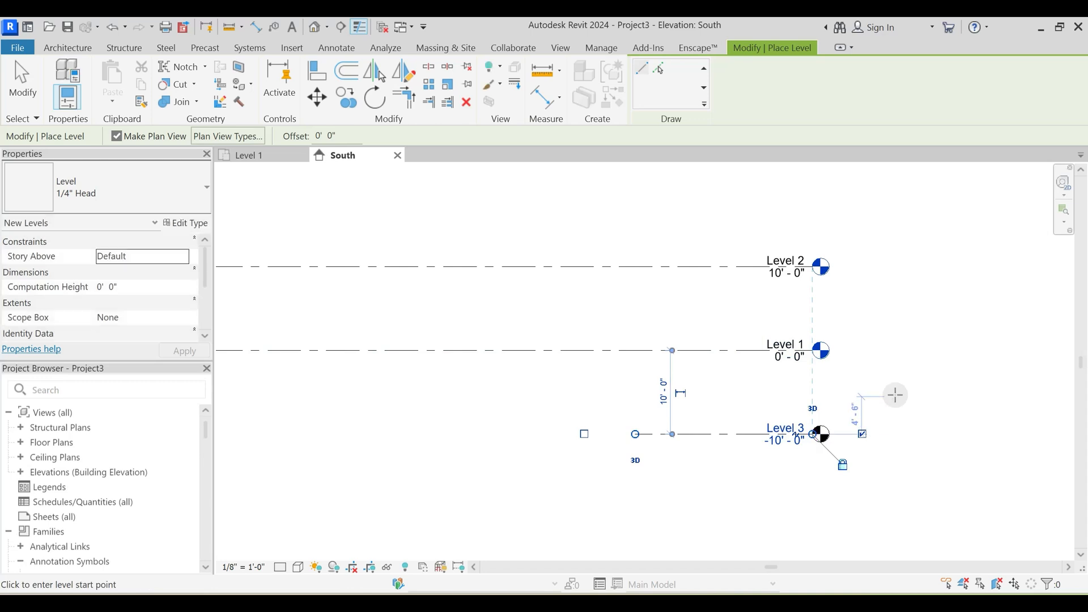
{"action": "key", "text": "Escape"}
{"action": "key", "text": "Escape"}
{"action": "scroll", "coordinate": [800, 420], "scroll_direction": "up", "scroll_amount": 2}
{"action": "scroll", "coordinate": [707, 349], "scroll_direction": "down", "scroll_amount": 2}
{"action": "middle_click_drag", "start_coordinate": [625, 351], "coordinate": [646, 438]}
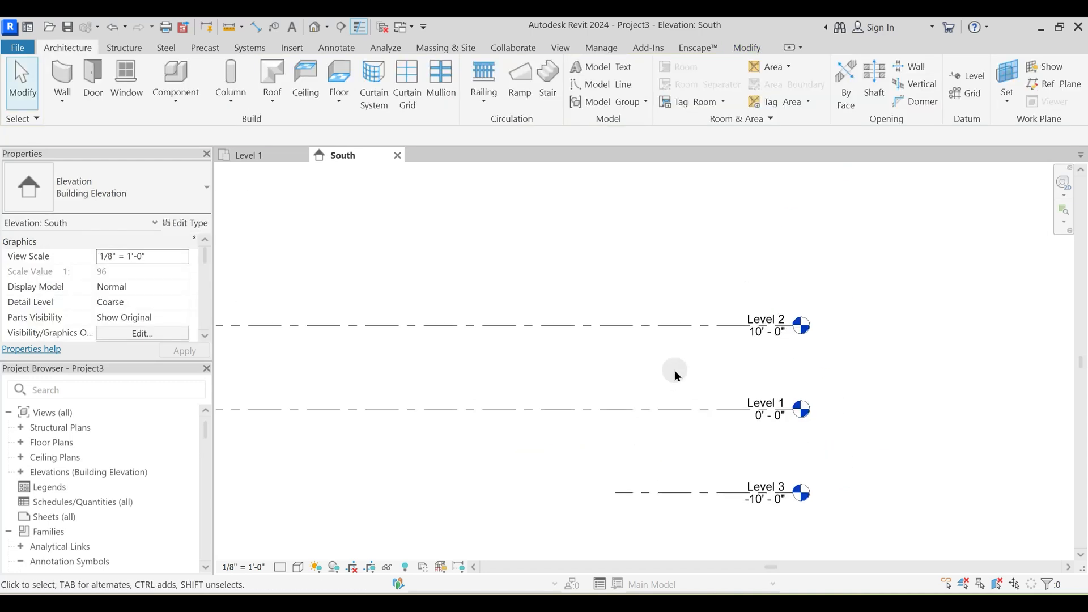
{"action": "key", "text": "l"}
{"action": "key", "text": "l"}
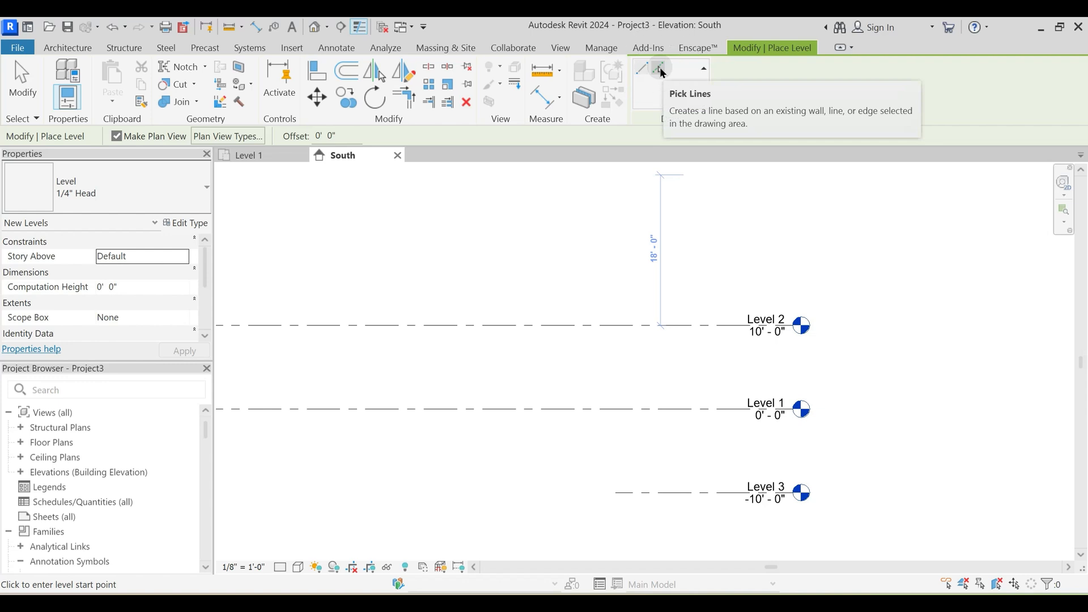
{"action": "left_click", "coordinate": [661, 70]}
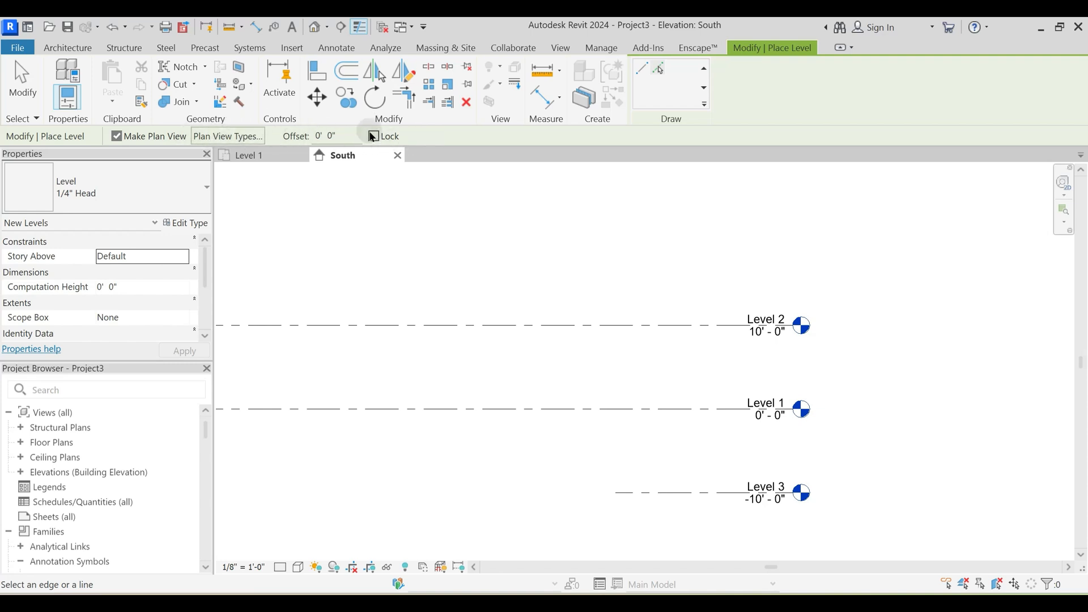
{"action": "double_click", "coordinate": [317, 136]}
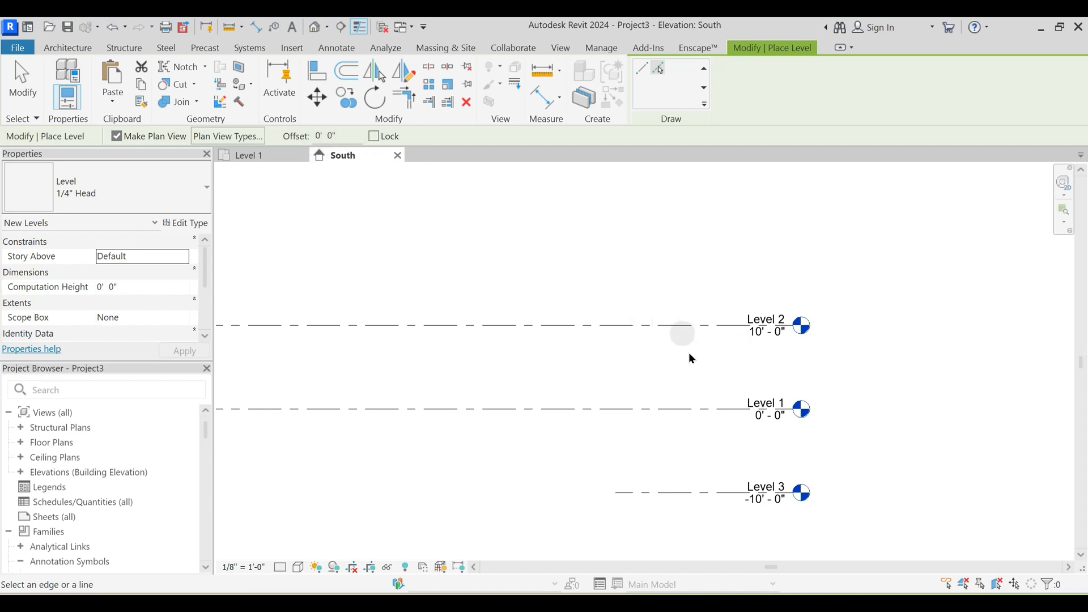
{"action": "middle_click_drag", "start_coordinate": [713, 342], "coordinate": [717, 329]}
{"action": "key", "text": "Escape"}
{"action": "key", "text": "Escape"}
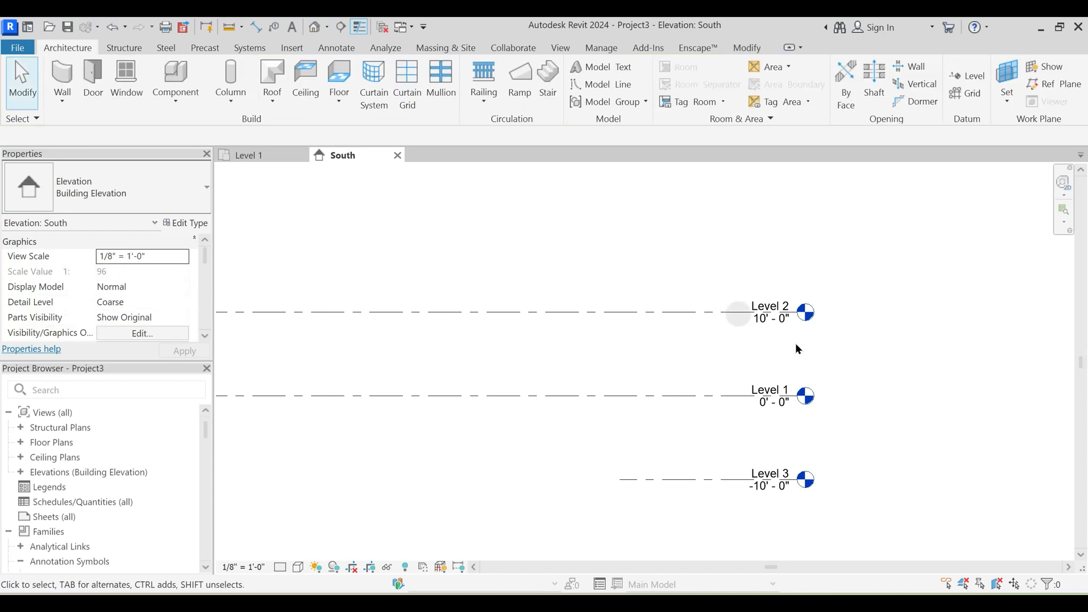
{"action": "left_click", "coordinate": [730, 313]}
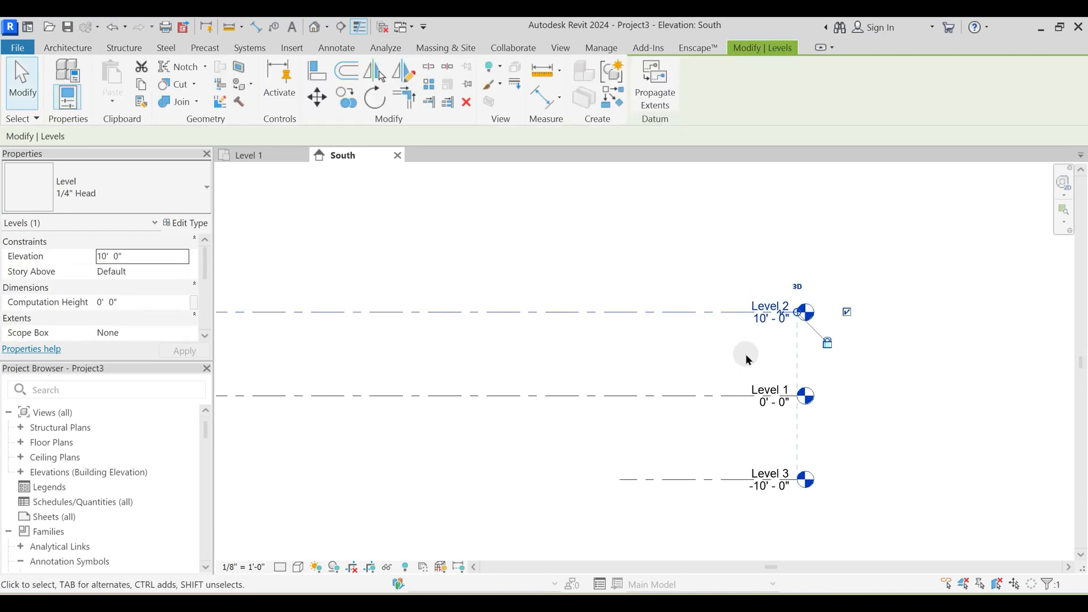
{"action": "middle_click_drag", "start_coordinate": [730, 332], "coordinate": [722, 356]}
{"action": "key", "text": "Escape"}
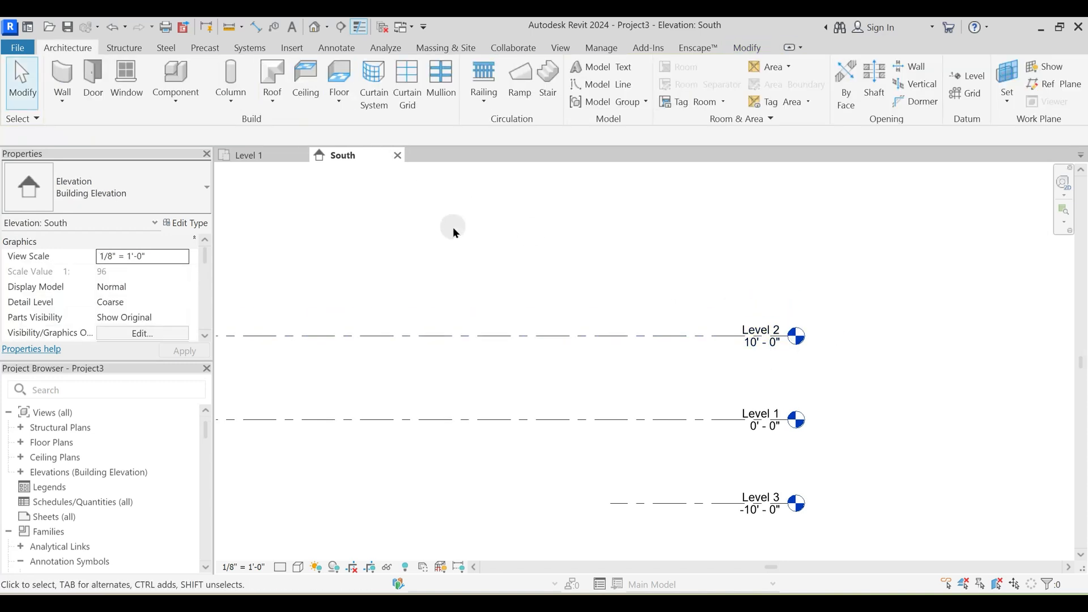
- Create a level 10' above Level 2 using Pick Lines with an offset of 10' 0"
{"action": "key", "text": "l"}
{"action": "key", "text": "l"}
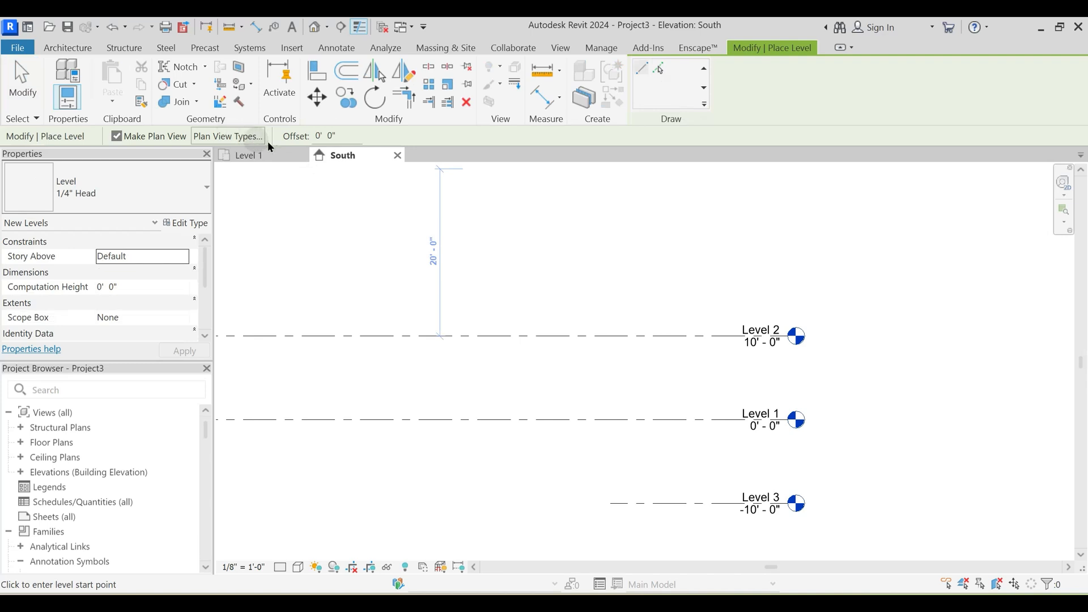
{"action": "type", "text": "1"}
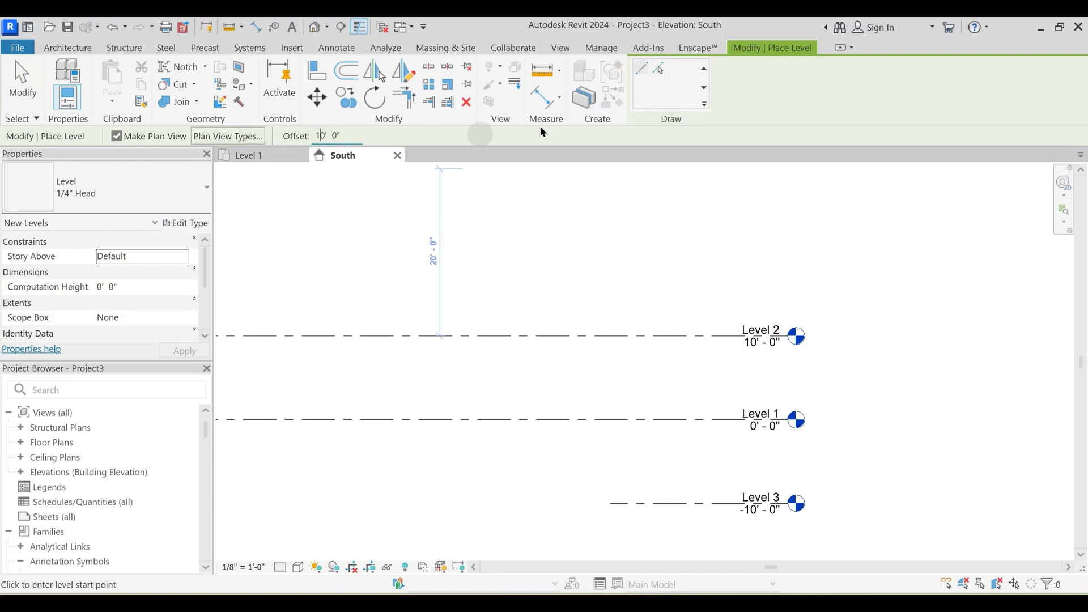
{"action": "left_click", "coordinate": [660, 69]}
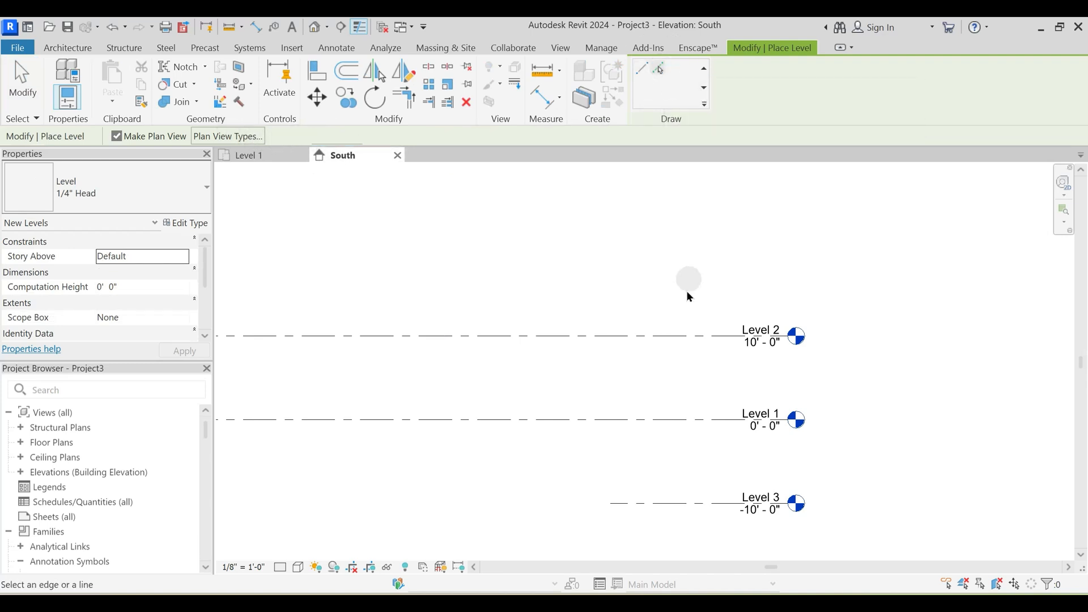
{"action": "left_click", "coordinate": [670, 333]}
{"action": "middle_click_drag", "start_coordinate": [674, 272], "coordinate": [663, 358]}
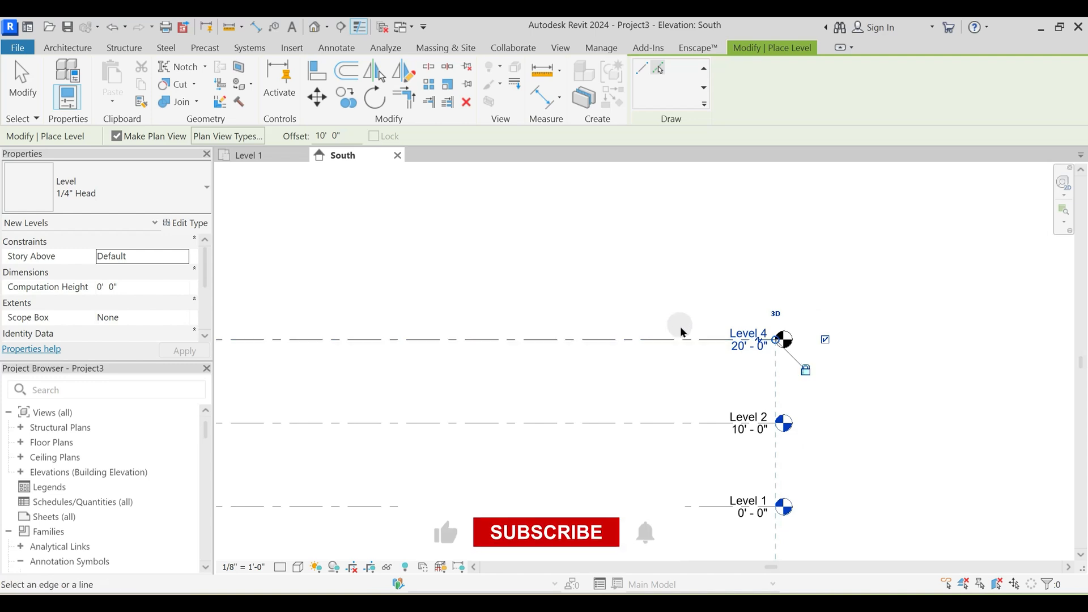
{"action": "key", "text": "Escape"}
- Extend the left end of the short Level 3 line to align with the left ends of the other levels
{"action": "middle_click_drag", "start_coordinate": [623, 318], "coordinate": [648, 268]}
{"action": "scroll", "coordinate": [674, 292], "scroll_direction": "down", "scroll_amount": 3}
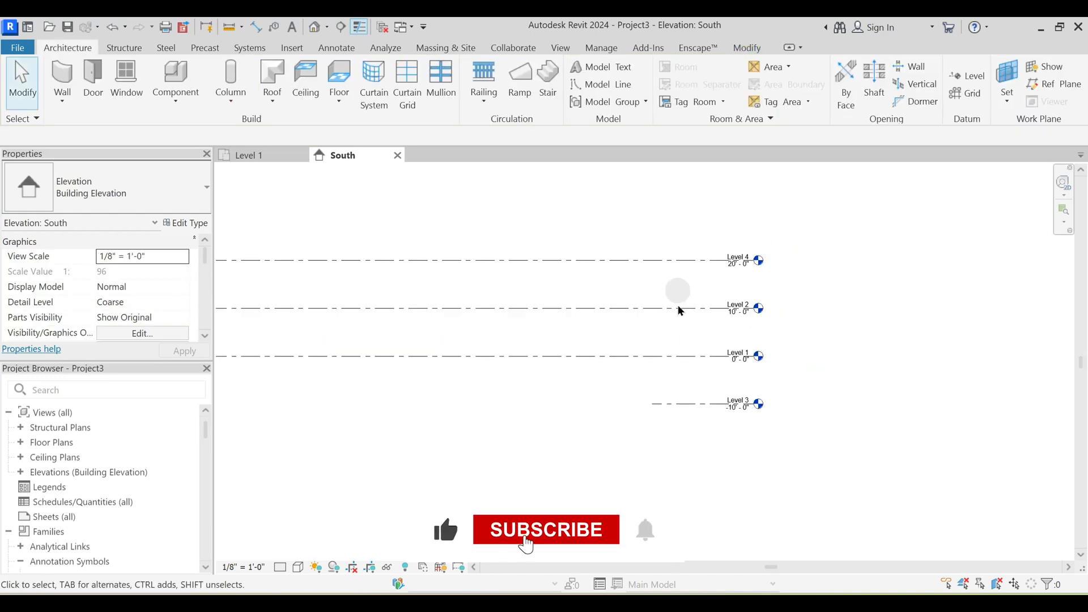
{"action": "scroll", "coordinate": [668, 413], "scroll_direction": "down", "scroll_amount": 1}
{"action": "middle_click_drag", "start_coordinate": [585, 369], "coordinate": [729, 309]}
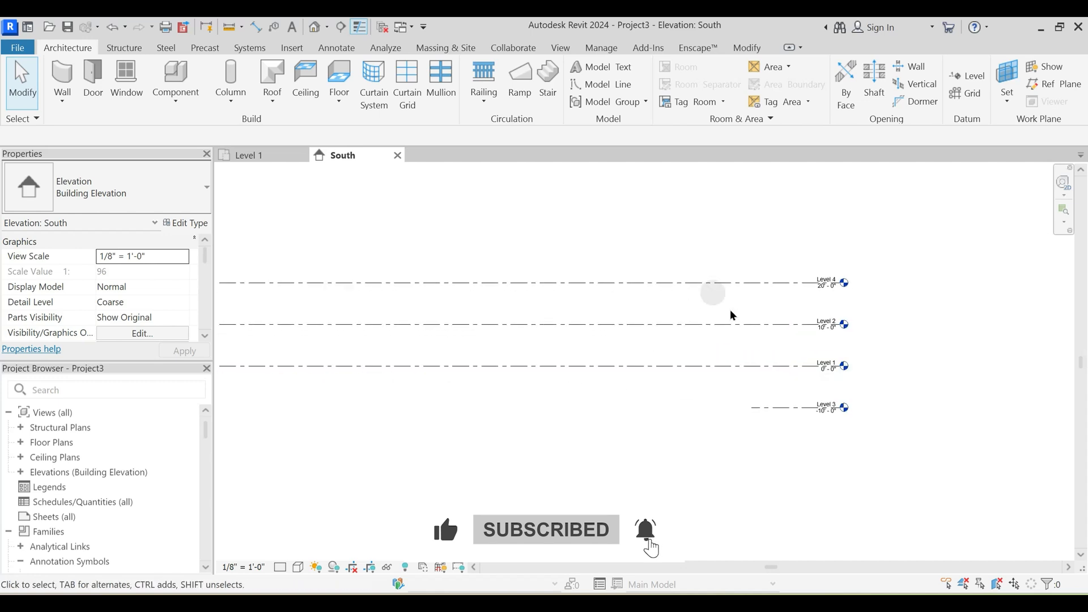
{"action": "left_click", "coordinate": [776, 407]}
{"action": "middle_click_drag", "start_coordinate": [777, 411], "coordinate": [836, 445]}
{"action": "left_click_drag", "start_coordinate": [894, 396], "coordinate": [348, 395]}
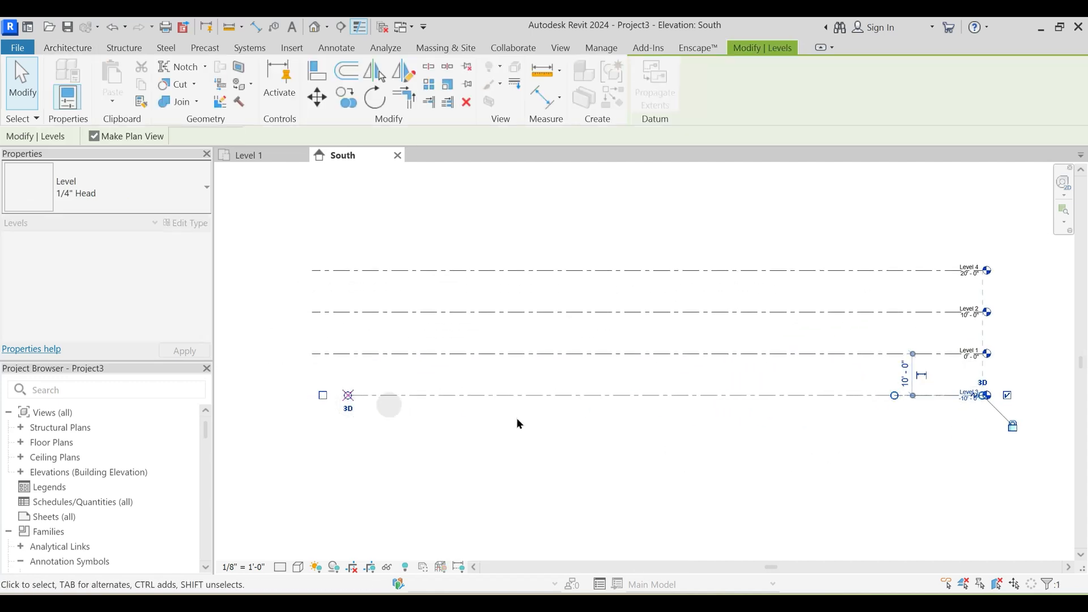
{"action": "key", "text": "ctrl+z"}
{"action": "left_click", "coordinate": [909, 396]}
{"action": "left_click_drag", "start_coordinate": [898, 400], "coordinate": [313, 395]}
{"action": "left_click", "coordinate": [768, 447]}
- Rename Level 3 as Basement Level and rename its corresponding views too
{"action": "middle_click_drag", "start_coordinate": [771, 449], "coordinate": [577, 450]}
{"action": "scroll", "coordinate": [801, 388], "scroll_direction": "up", "scroll_amount": 5}
{"action": "left_click", "coordinate": [805, 390]}
{"action": "left_click", "coordinate": [805, 388]}
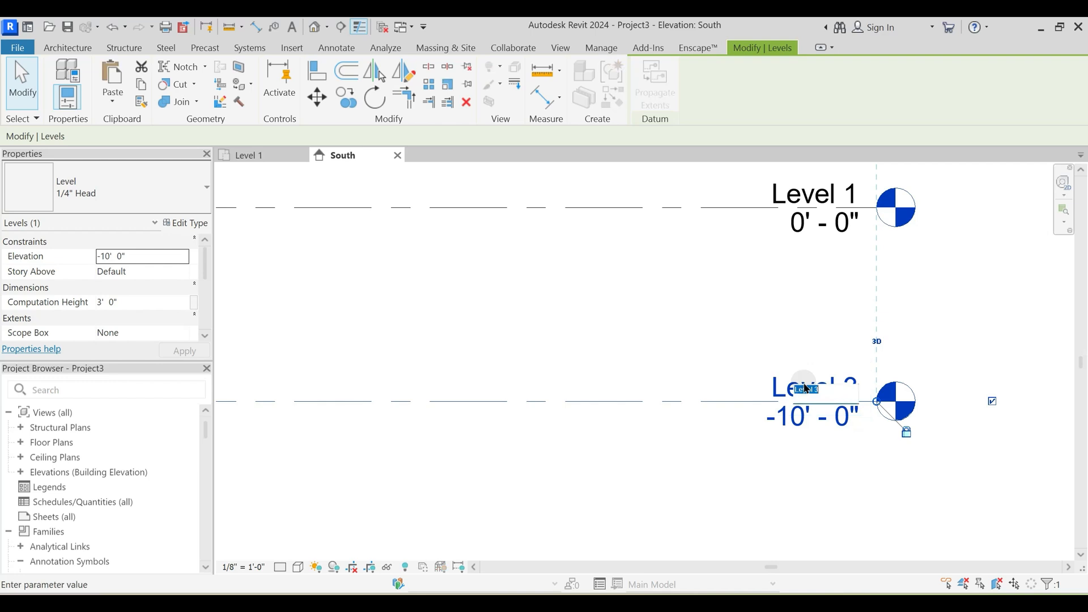
{"action": "type", "text": "asement Lev"}
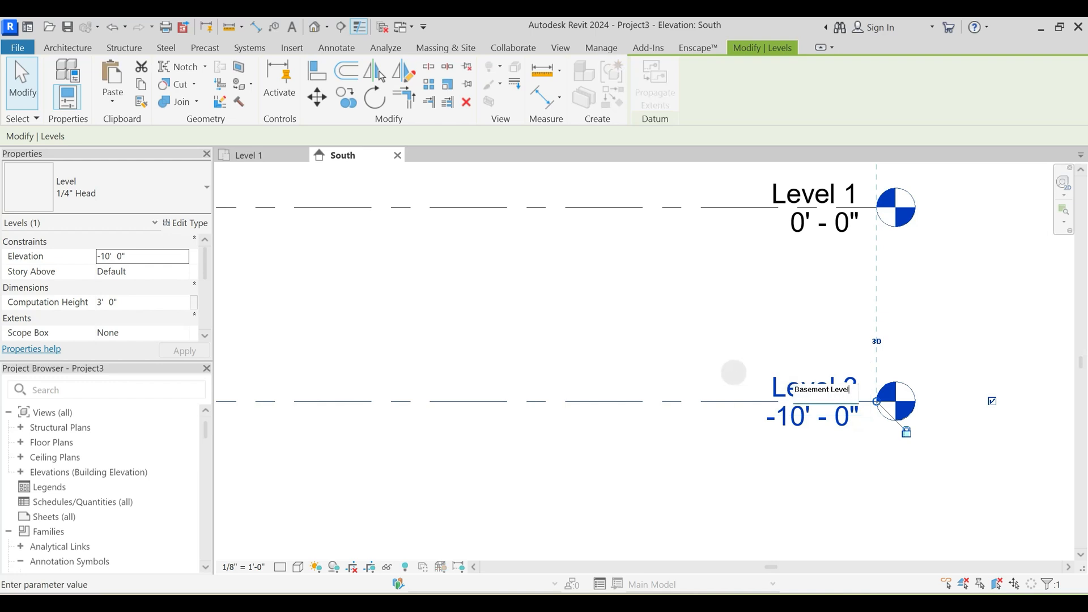
{"action": "left_click", "coordinate": [733, 373]}
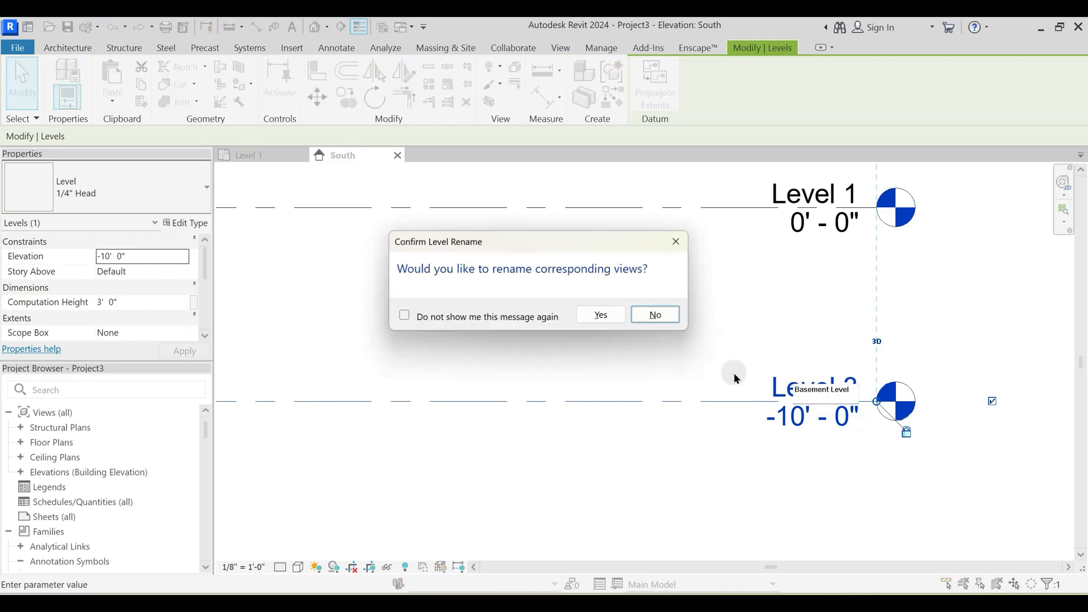
{"action": "left_click", "coordinate": [612, 316]}
- Rename Level 1 as Ground Road Level and rename its corresponding views too
{"action": "middle_click_drag", "start_coordinate": [741, 299], "coordinate": [758, 382]}
{"action": "double_click", "coordinate": [824, 279]}
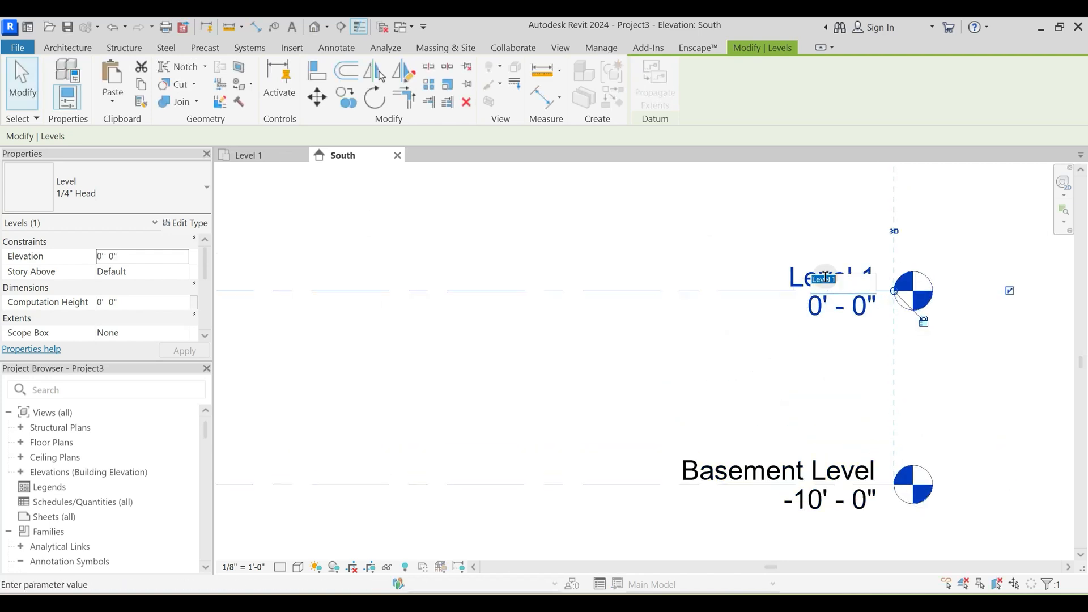
{"action": "type", "text": "Ground Road LEv"}
{"action": "key", "text": "BackSpace"}
{"action": "key", "text": "BackSpace"}
{"action": "type", "text": "evel"}
{"action": "key", "text": "Return"}
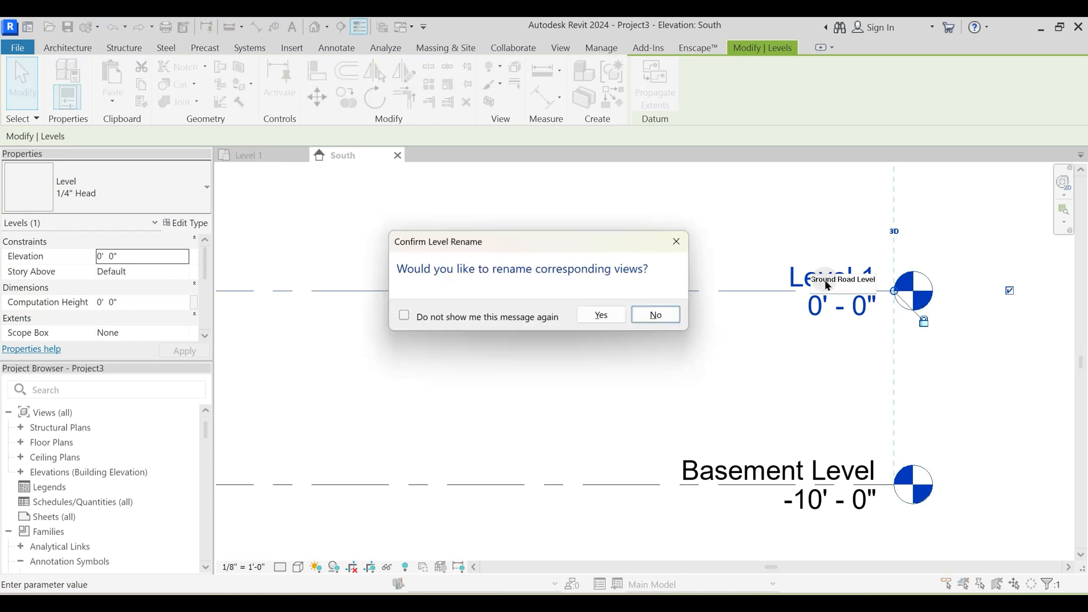
{"action": "left_click", "coordinate": [614, 314]}
- Rename Level 2 as First Floor without renaming its corresponding views
{"action": "scroll", "coordinate": [688, 302], "scroll_direction": "down", "scroll_amount": 2}
{"action": "scroll", "coordinate": [689, 302], "scroll_direction": "up", "scroll_amount": 1}
{"action": "left_click", "coordinate": [770, 287]}
{"action": "double_click", "coordinate": [792, 243]}
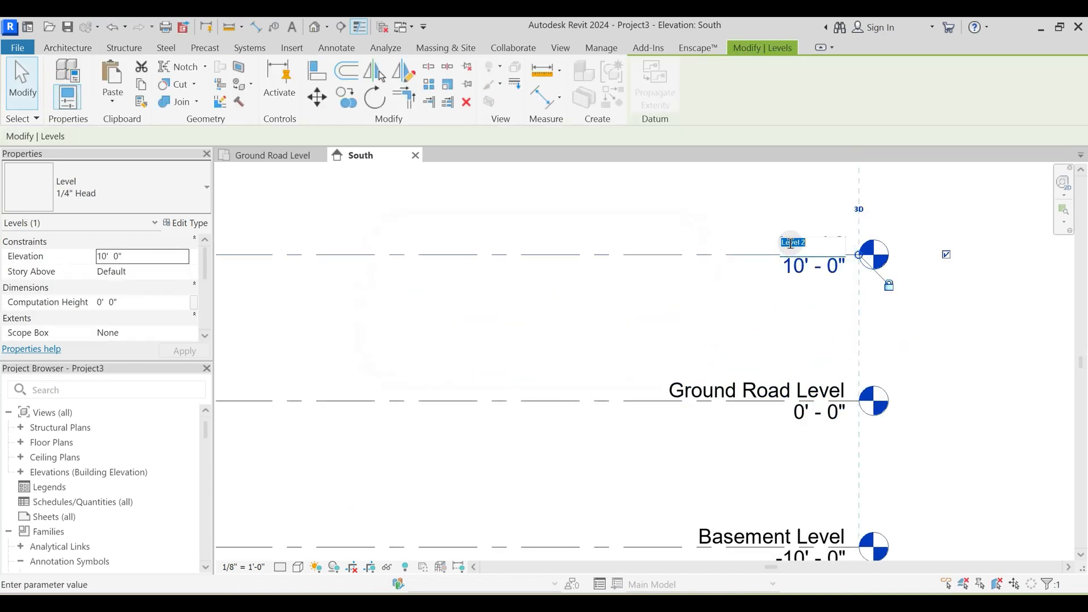
{"action": "type", "text": "First Floor"}
{"action": "key", "text": "Return"}
{"action": "left_click", "coordinate": [656, 308]}
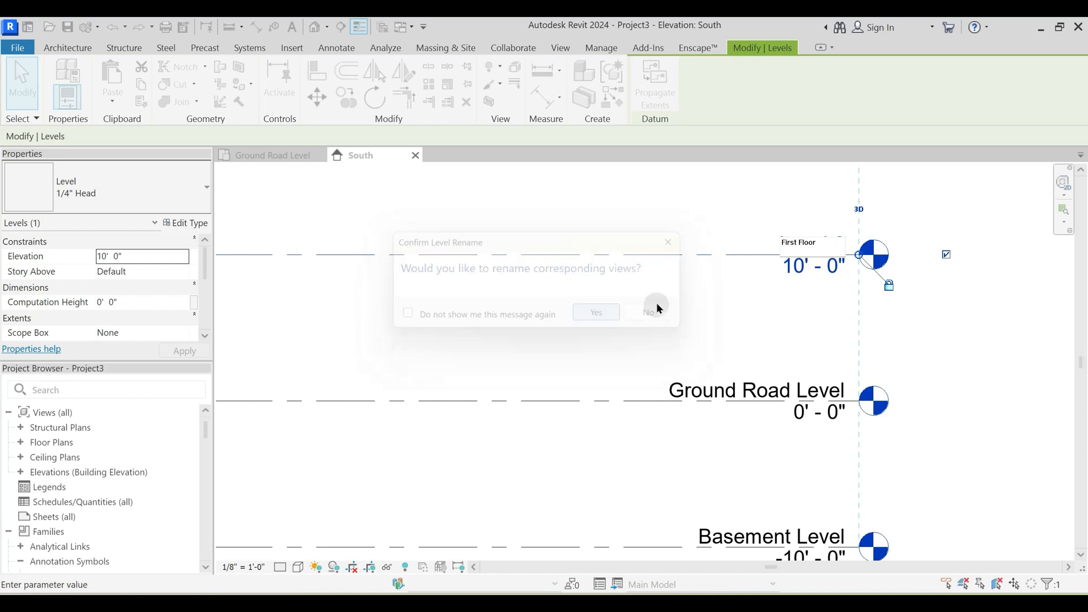
- Rename Level 4 as Terrace and rename its corresponding views too
{"action": "middle_click_drag", "start_coordinate": [656, 249], "coordinate": [702, 406]}
{"action": "key", "text": "Escape"}
{"action": "left_click", "coordinate": [798, 264]}
{"action": "double_click", "coordinate": [807, 252]}
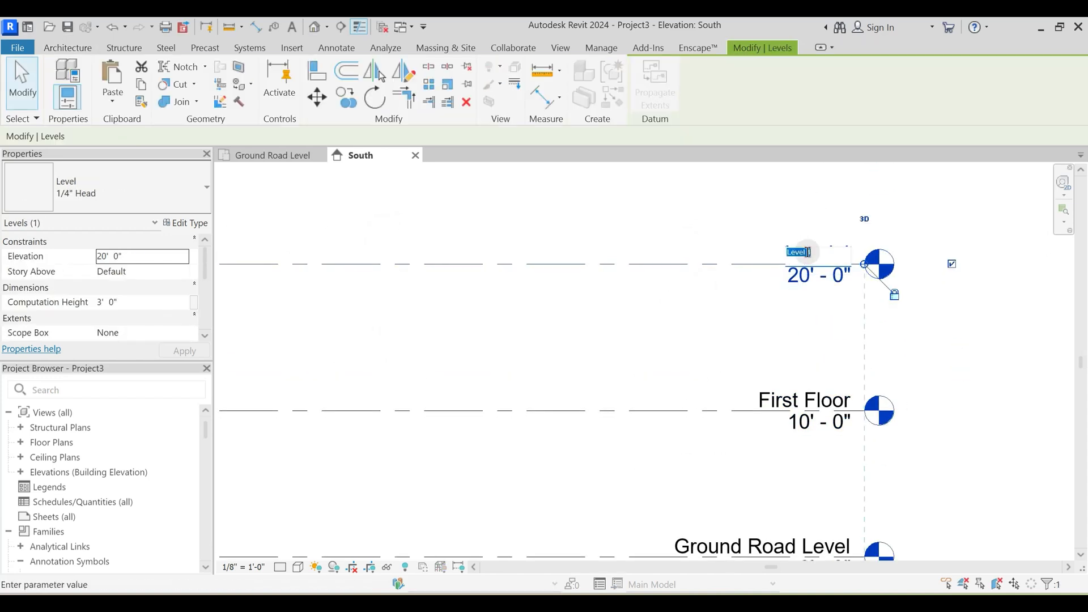
{"action": "type", "text": "Terr"}
{"action": "key", "text": "Return"}
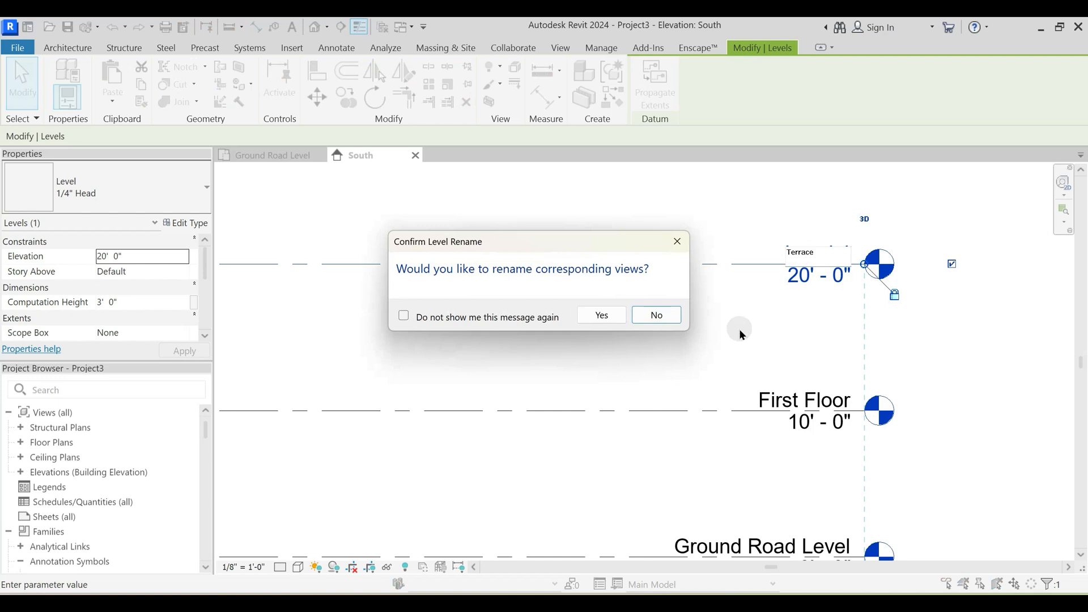
{"action": "left_click", "coordinate": [601, 315]}
{"action": "scroll", "coordinate": [699, 262], "scroll_direction": "down", "scroll_amount": 3}
{"action": "left_click", "coordinate": [697, 381]}
- Review the Basement Level line's type properties, including its level head symbol, and close them without changes
{"action": "middle_click_drag", "start_coordinate": [697, 381], "coordinate": [691, 337]}
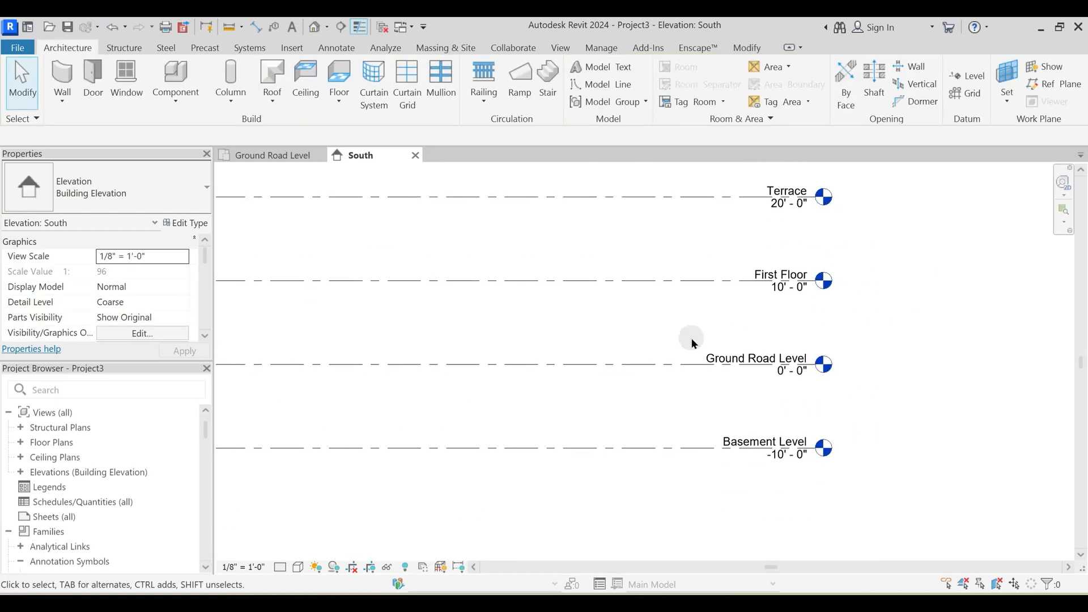
{"action": "scroll", "coordinate": [696, 340], "scroll_direction": "down", "scroll_amount": 2}
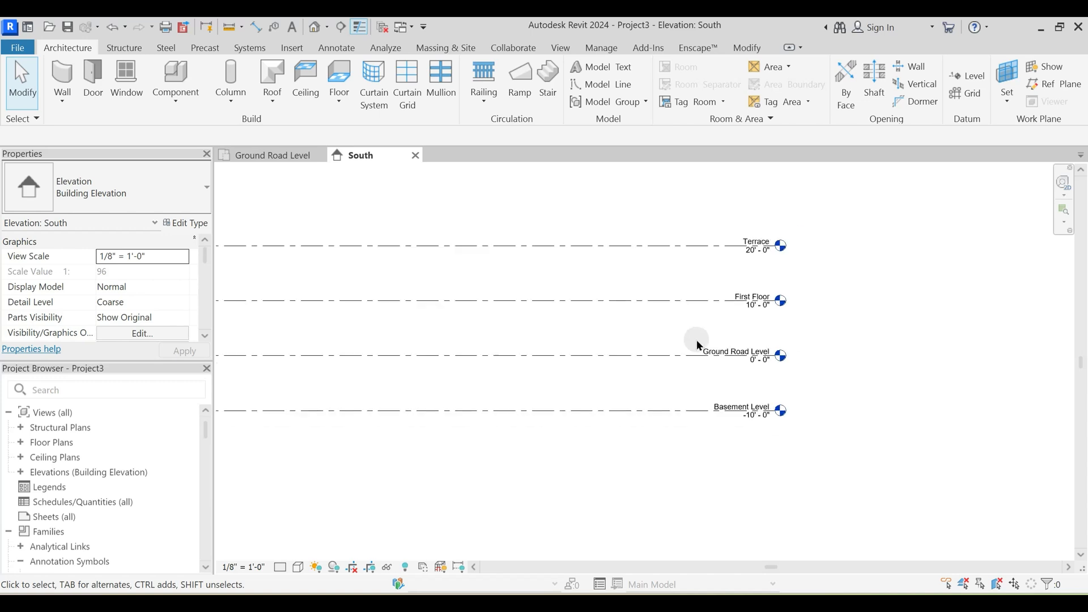
{"action": "left_click", "coordinate": [679, 410]}
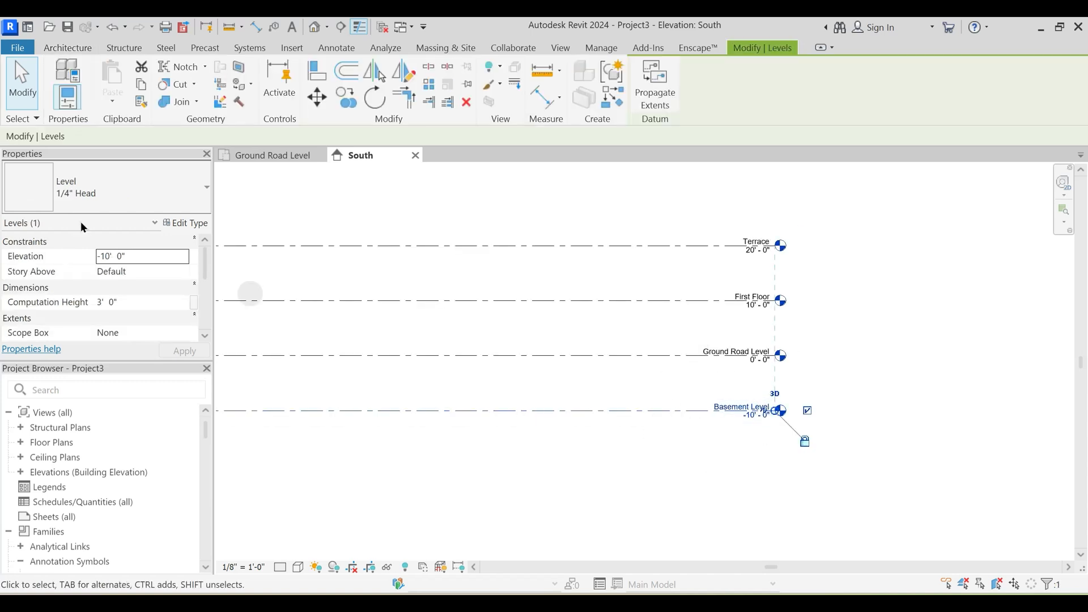
{"action": "left_click", "coordinate": [191, 224]}
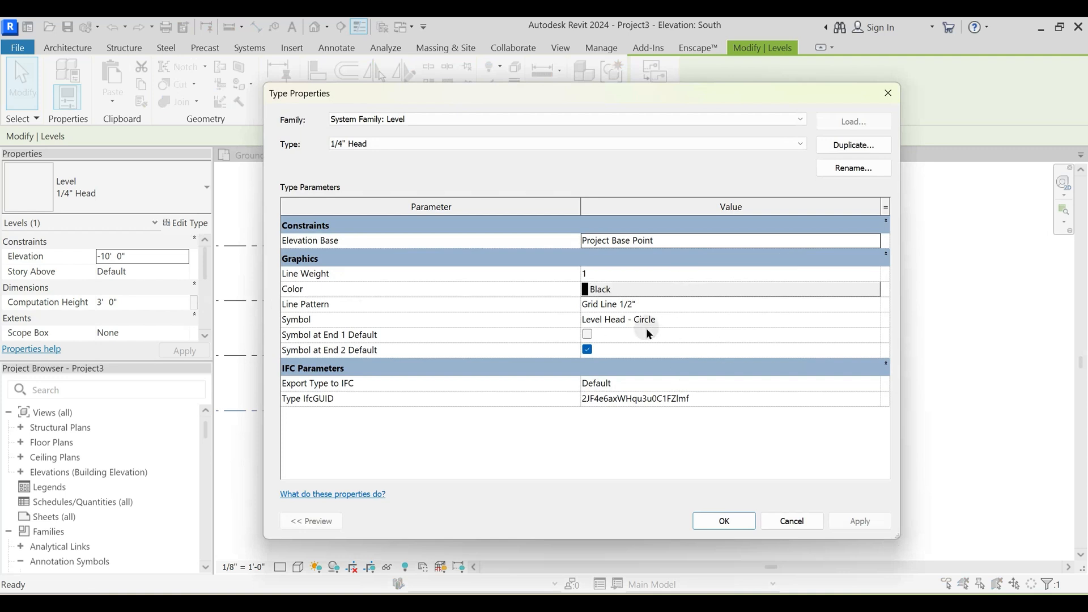
{"action": "key", "text": "Escape"}
{"action": "key", "text": "Escape"}
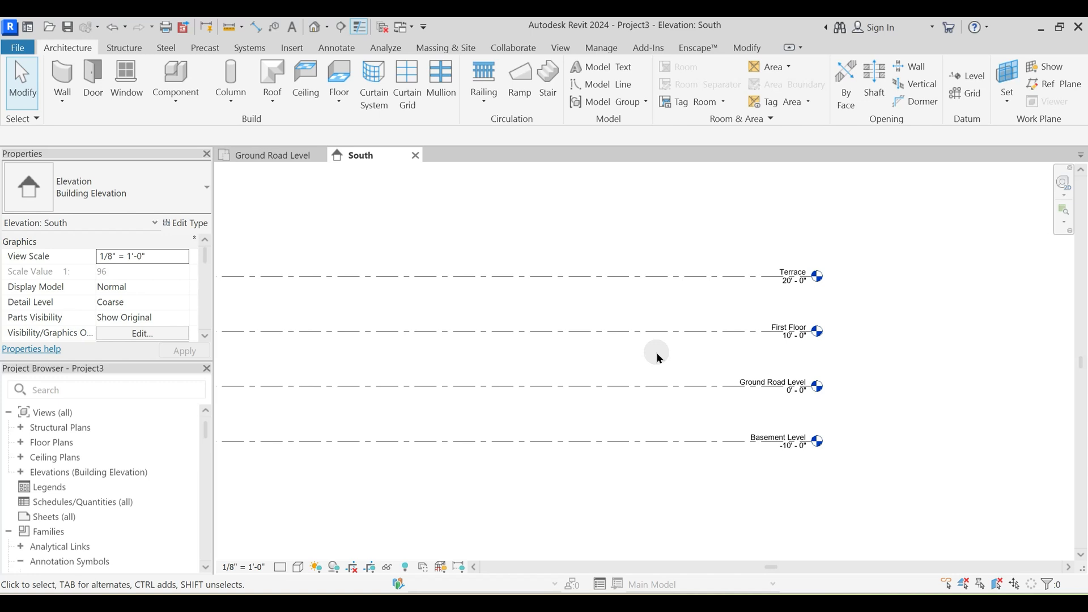
- Duplicate the Ground Road Level line's type as PTS GRID LINE
{"action": "scroll", "coordinate": [656, 352], "scroll_direction": "up", "scroll_amount": 3}
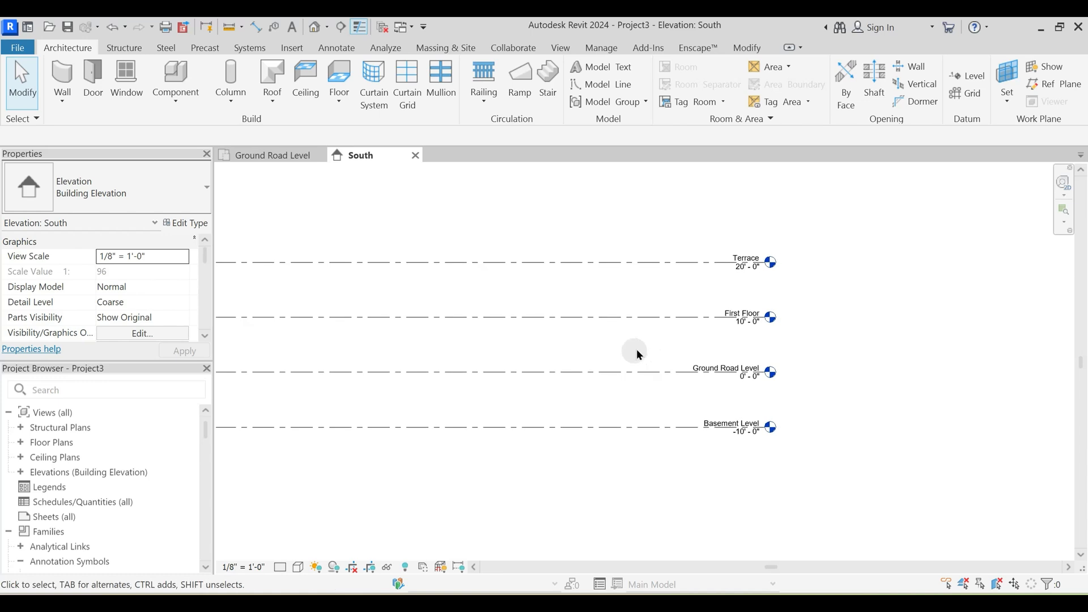
{"action": "middle_click_drag", "start_coordinate": [637, 310], "coordinate": [657, 357]}
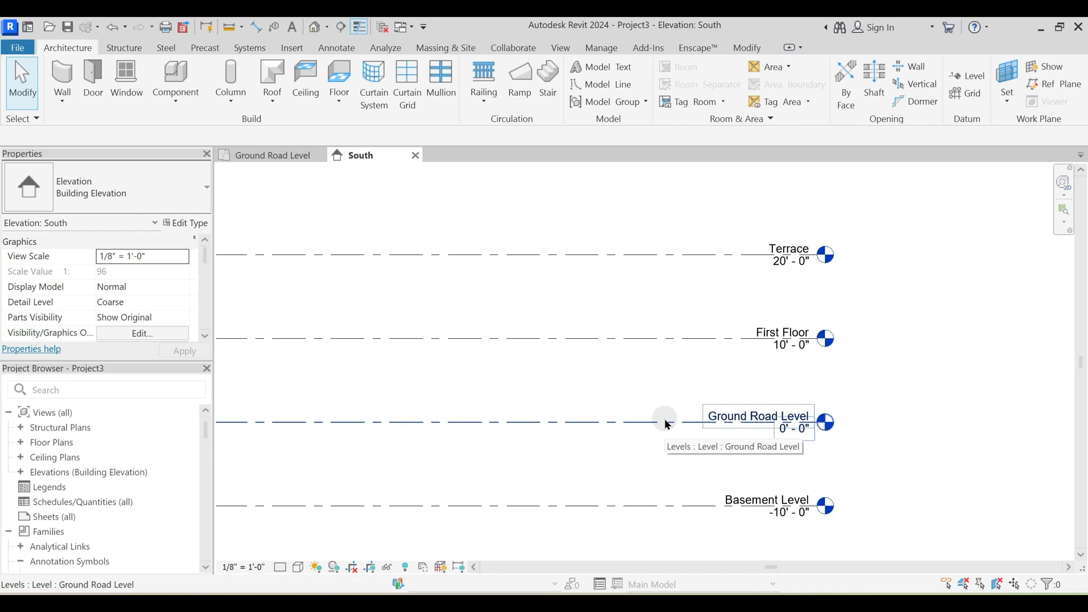
{"action": "middle_click_drag", "start_coordinate": [667, 424], "coordinate": [712, 399]}
{"action": "left_click", "coordinate": [715, 391]}
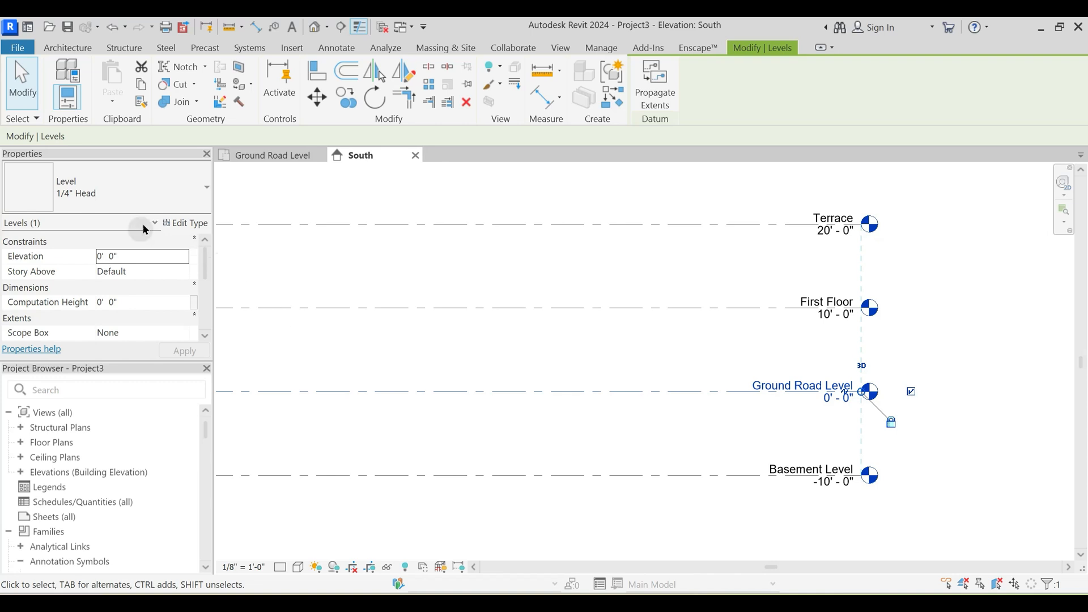
{"action": "left_click", "coordinate": [197, 228]}
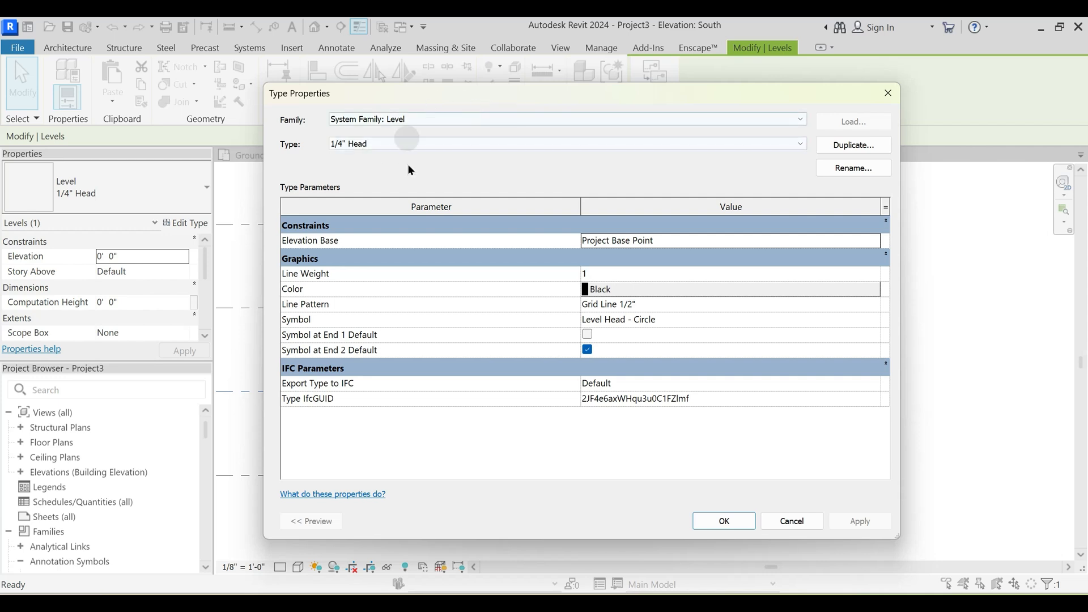
{"action": "left_click_drag", "start_coordinate": [528, 92], "coordinate": [464, 101]}
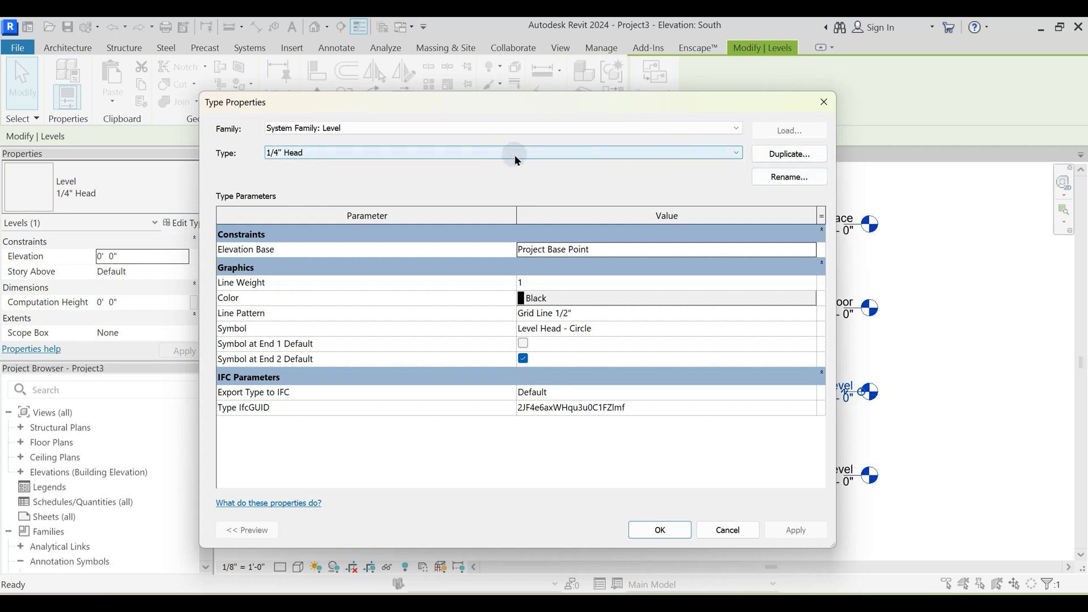
{"action": "left_click", "coordinate": [787, 156]}
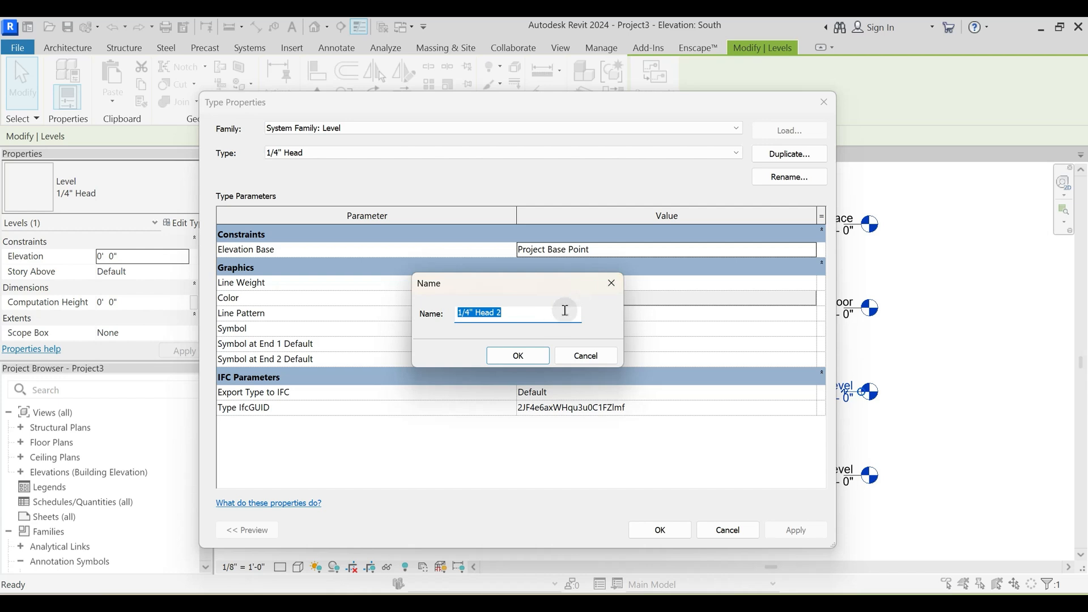
{"action": "type", "text": "PTS "}
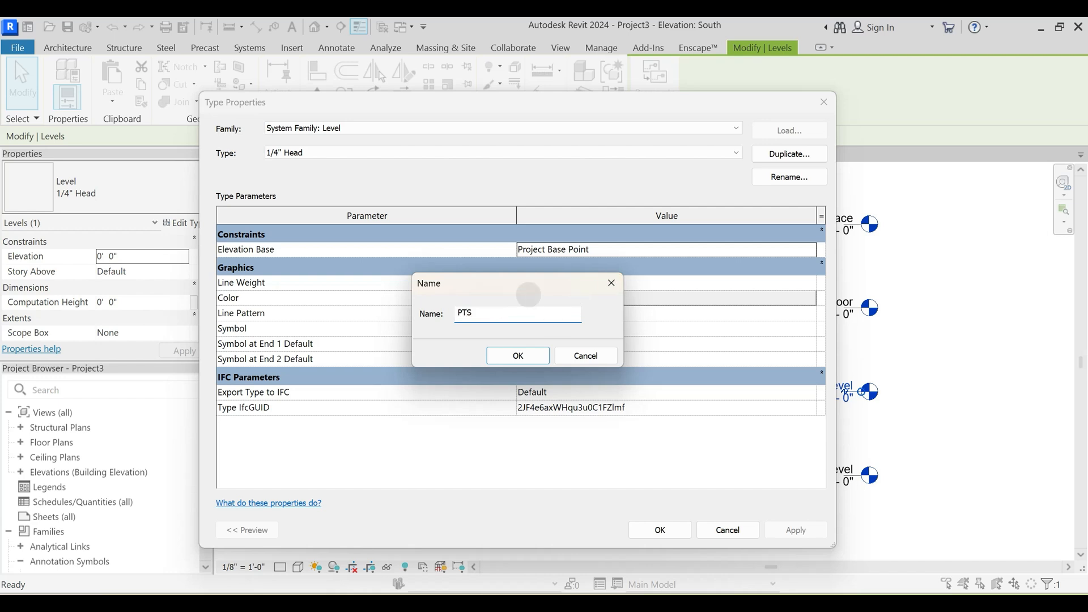
{"action": "type", "text": "GRID LINE"}
{"action": "key", "text": "Return"}
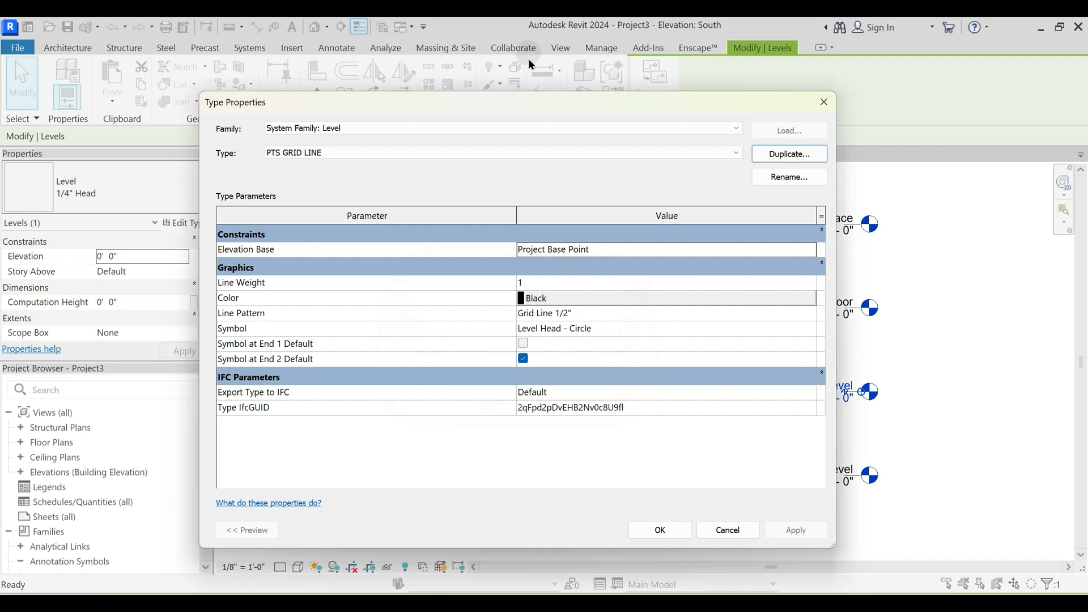
- Set the PTS GRID LINE type's line weight to 5 and its color to red
{"action": "left_click_drag", "start_coordinate": [570, 101], "coordinate": [399, 56]}
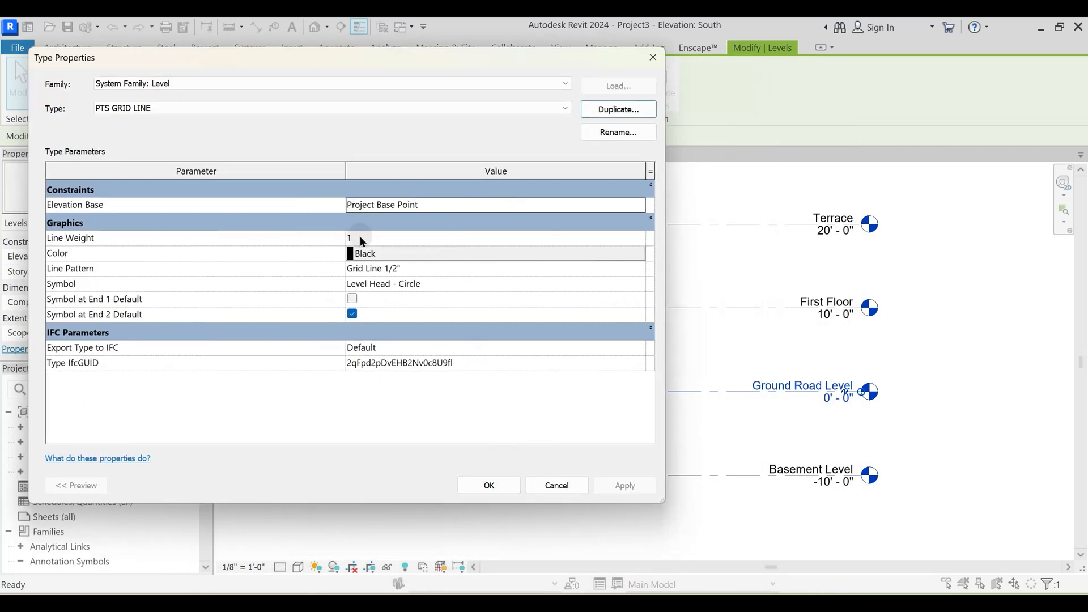
{"action": "left_click", "coordinate": [638, 238]}
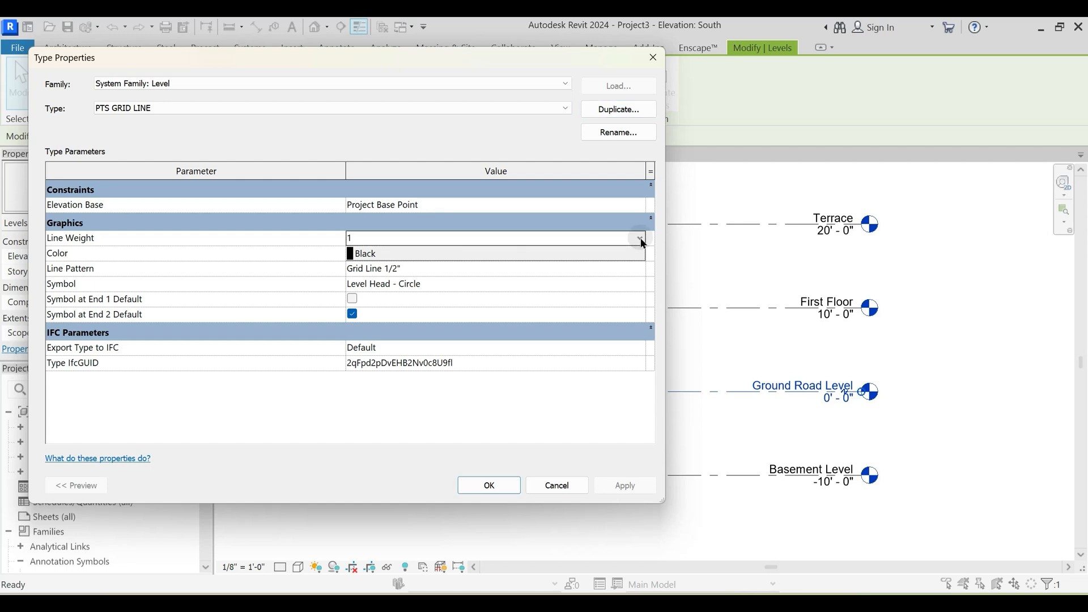
{"action": "left_click", "coordinate": [640, 238]}
{"action": "left_click", "coordinate": [349, 301]}
{"action": "left_click", "coordinate": [405, 255]}
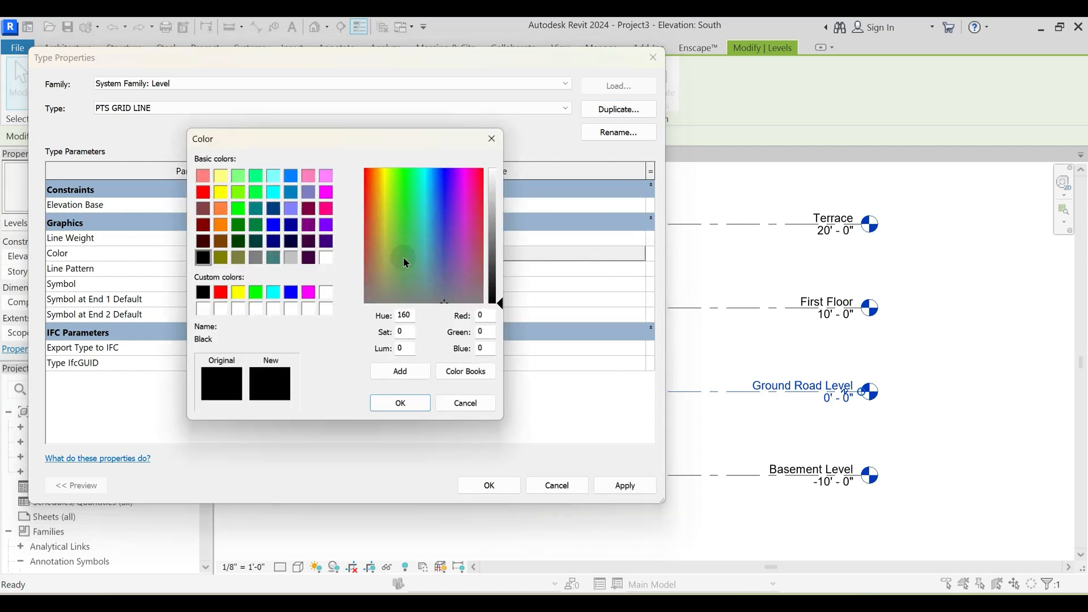
{"action": "left_click", "coordinate": [218, 294]}
{"action": "left_click", "coordinate": [397, 416]}
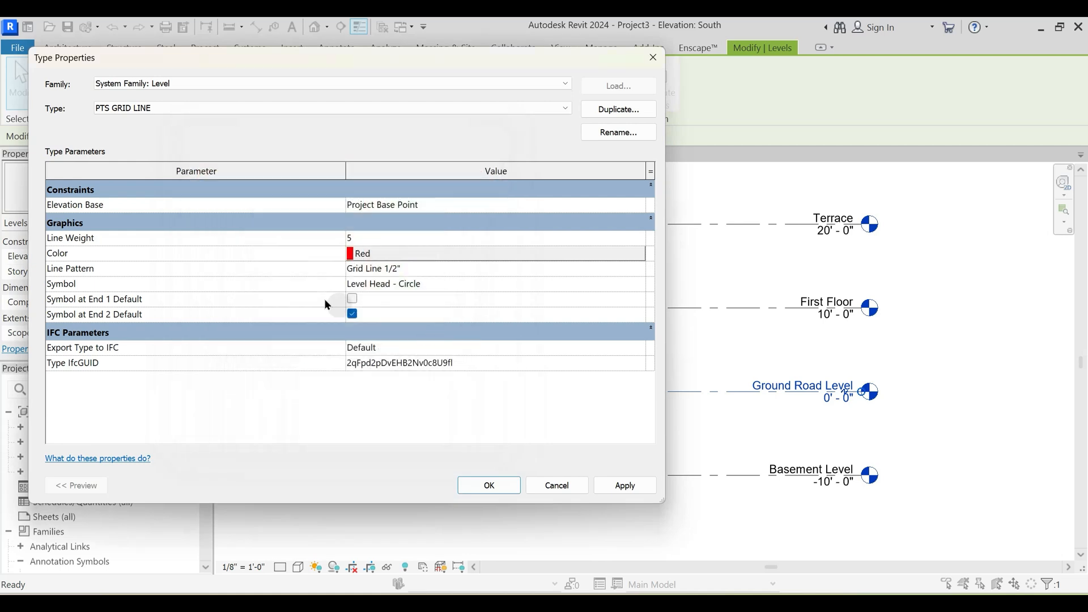
- Set the type's line pattern to Dash Dot Dot 3/8" and apply the type changes to the Ground Road Level
{"action": "left_click", "coordinate": [636, 269]}
{"action": "left_click", "coordinate": [639, 269]}
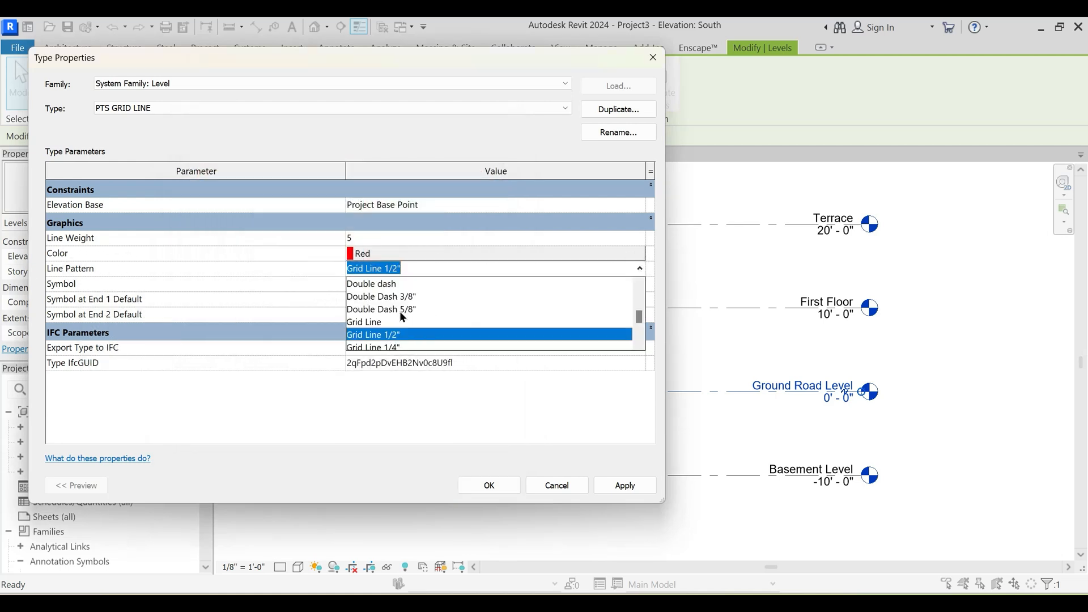
{"action": "scroll", "coordinate": [402, 313], "scroll_direction": "up", "scroll_amount": 2}
{"action": "scroll", "coordinate": [406, 302], "scroll_direction": "down", "scroll_amount": 1}
{"action": "scroll", "coordinate": [405, 306], "scroll_direction": "down", "scroll_amount": 5}
{"action": "scroll", "coordinate": [404, 329], "scroll_direction": "down", "scroll_amount": 2}
{"action": "scroll", "coordinate": [406, 329], "scroll_direction": "up", "scroll_amount": 5}
{"action": "scroll", "coordinate": [406, 329], "scroll_direction": "up", "scroll_amount": 3}
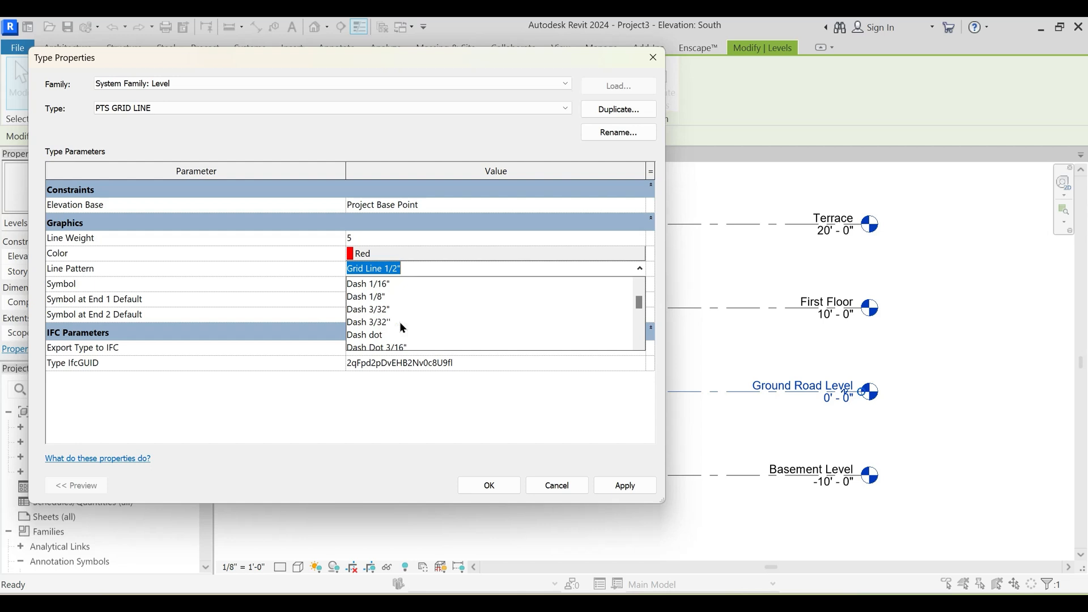
{"action": "scroll", "coordinate": [400, 322], "scroll_direction": "up", "scroll_amount": 1}
{"action": "scroll", "coordinate": [403, 315], "scroll_direction": "down", "scroll_amount": 2}
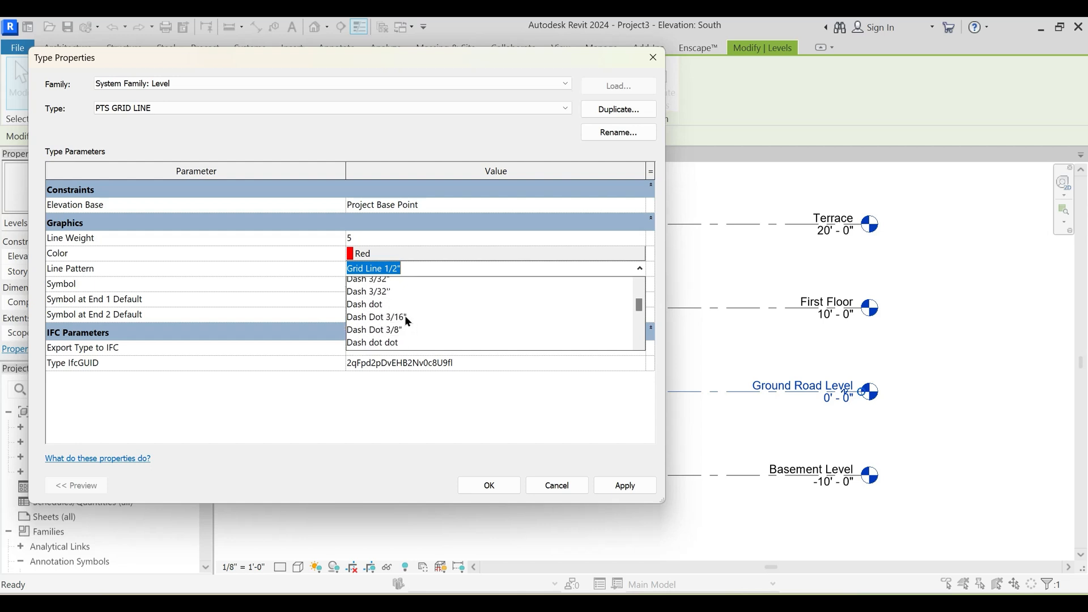
{"action": "scroll", "coordinate": [406, 317], "scroll_direction": "down", "scroll_amount": 1}
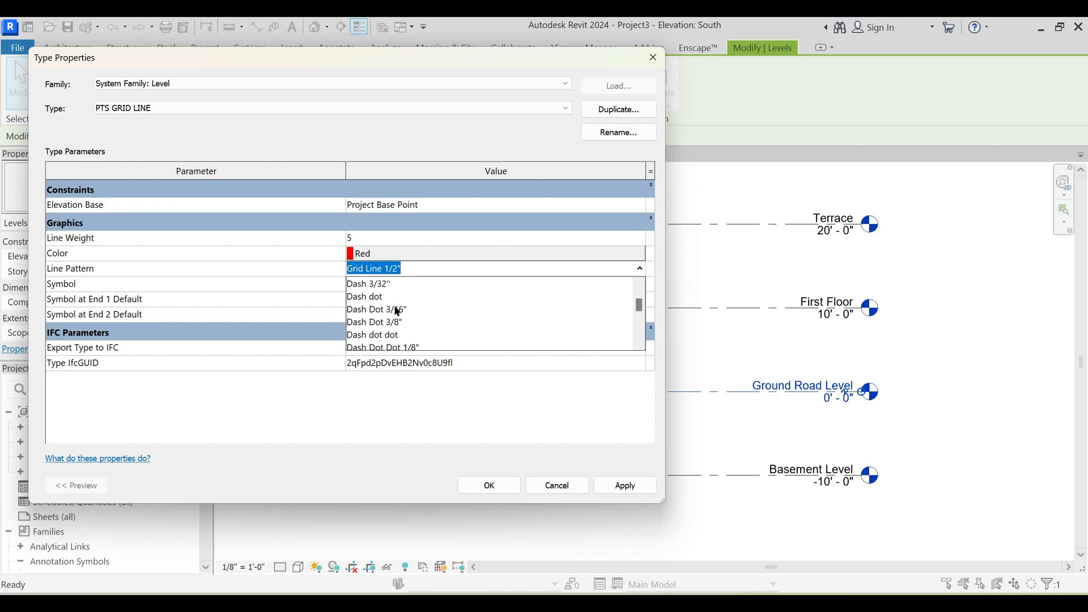
{"action": "left_click", "coordinate": [428, 329]}
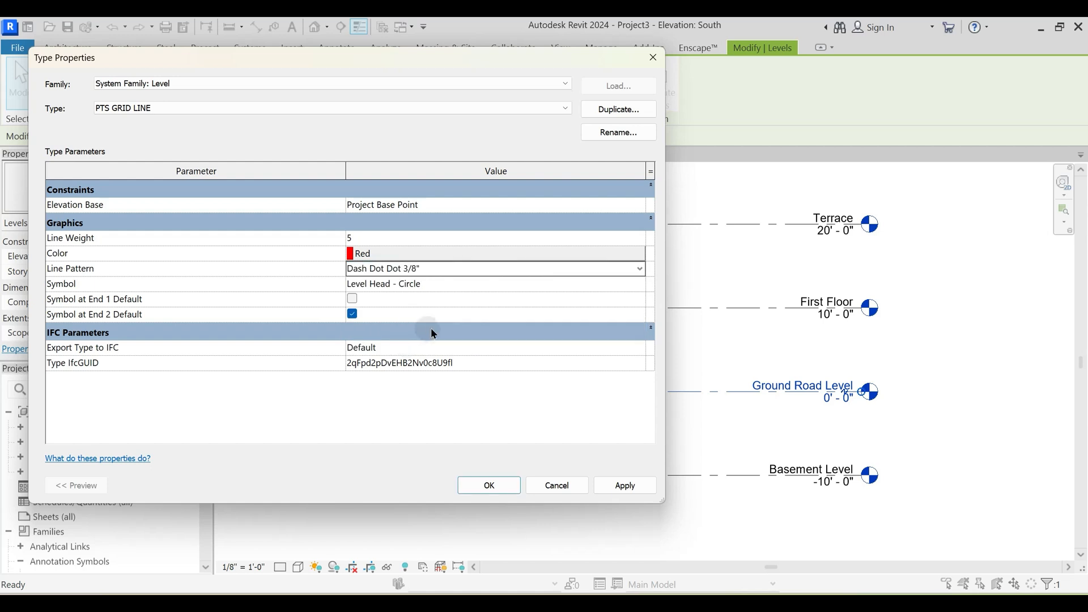
{"action": "left_click", "coordinate": [414, 271]}
{"action": "left_click", "coordinate": [502, 485]}
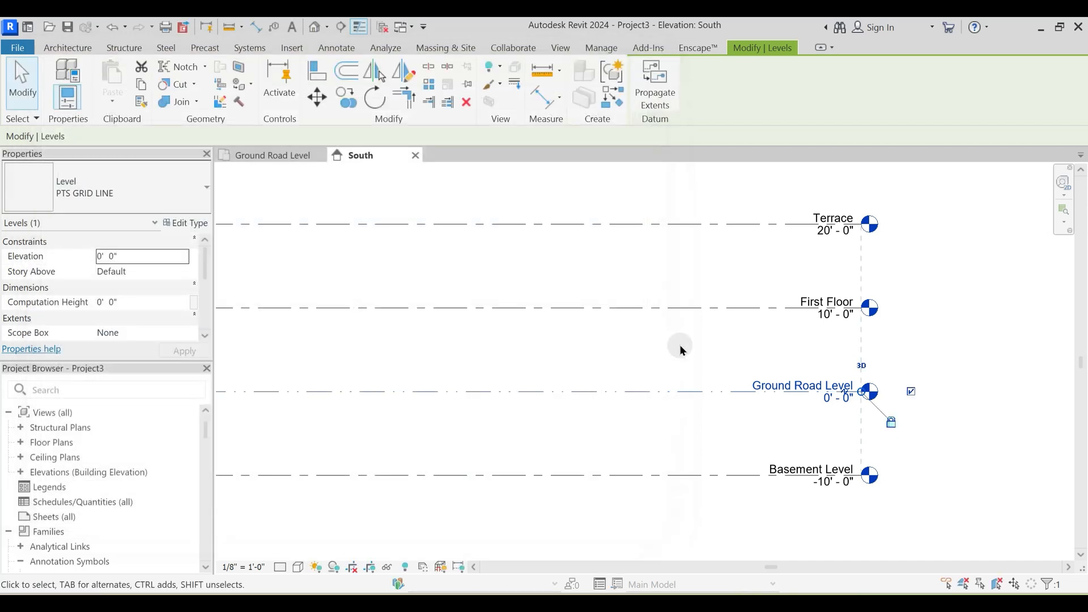
{"action": "left_click", "coordinate": [681, 343]}
- Turn off Thin Lines in the South elevation and inspect the Ground Road Level's line weight up close
{"action": "middle_click_drag", "start_coordinate": [434, 438], "coordinate": [573, 425]}
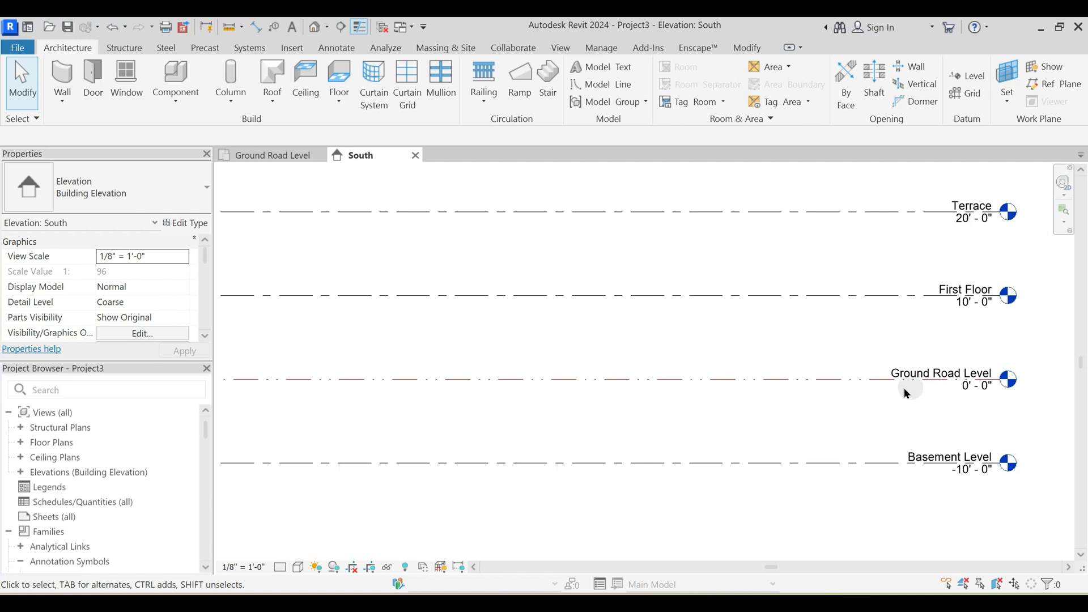
{"action": "middle_click_drag", "start_coordinate": [388, 382], "coordinate": [729, 392]}
{"action": "scroll", "coordinate": [729, 388], "scroll_direction": "down", "scroll_amount": 2}
{"action": "middle_click_drag", "start_coordinate": [444, 394], "coordinate": [376, 388]}
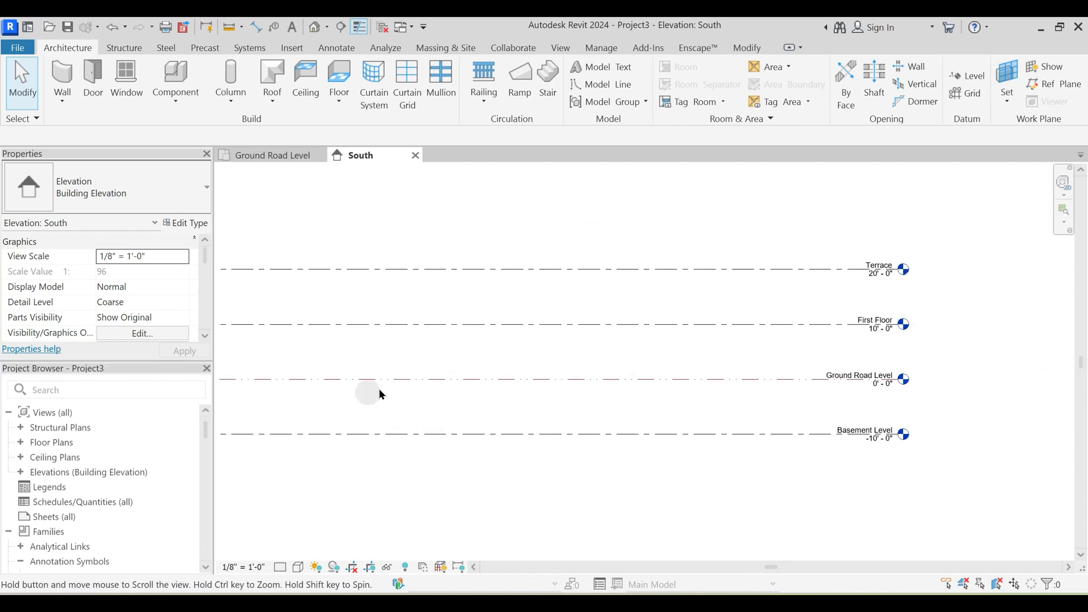
{"action": "left_click", "coordinate": [360, 27]}
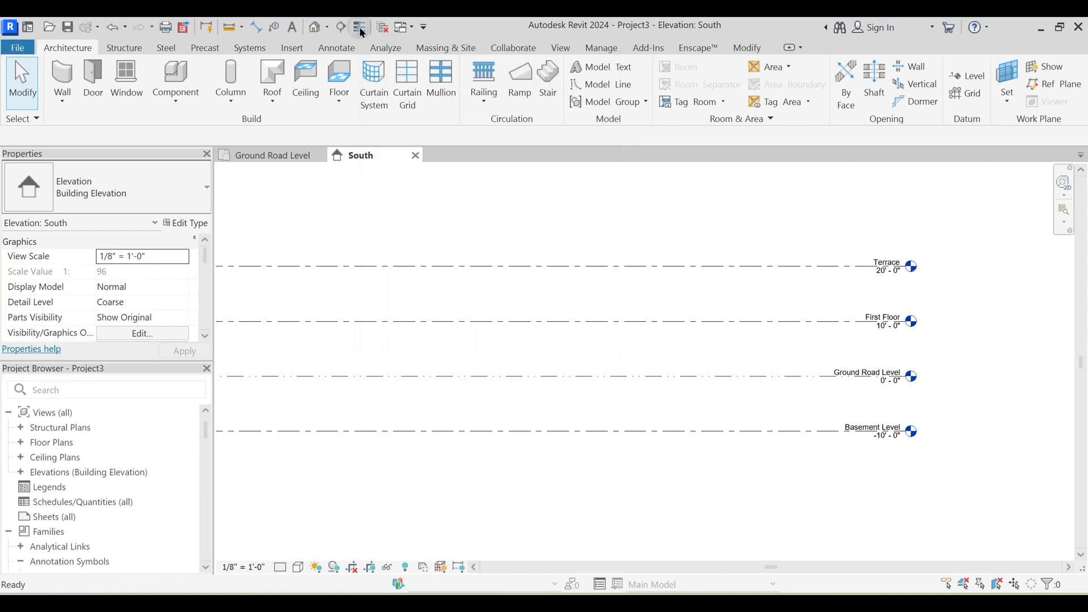
{"action": "scroll", "coordinate": [533, 407], "scroll_direction": "up", "scroll_amount": 8}
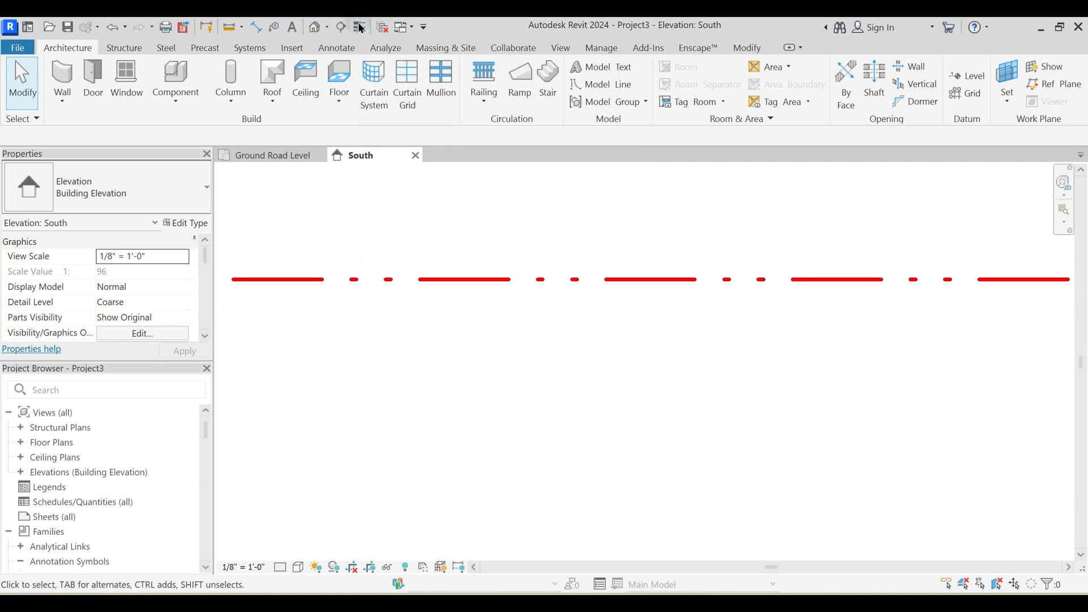
{"action": "scroll", "coordinate": [545, 352], "scroll_direction": "down", "scroll_amount": 5}
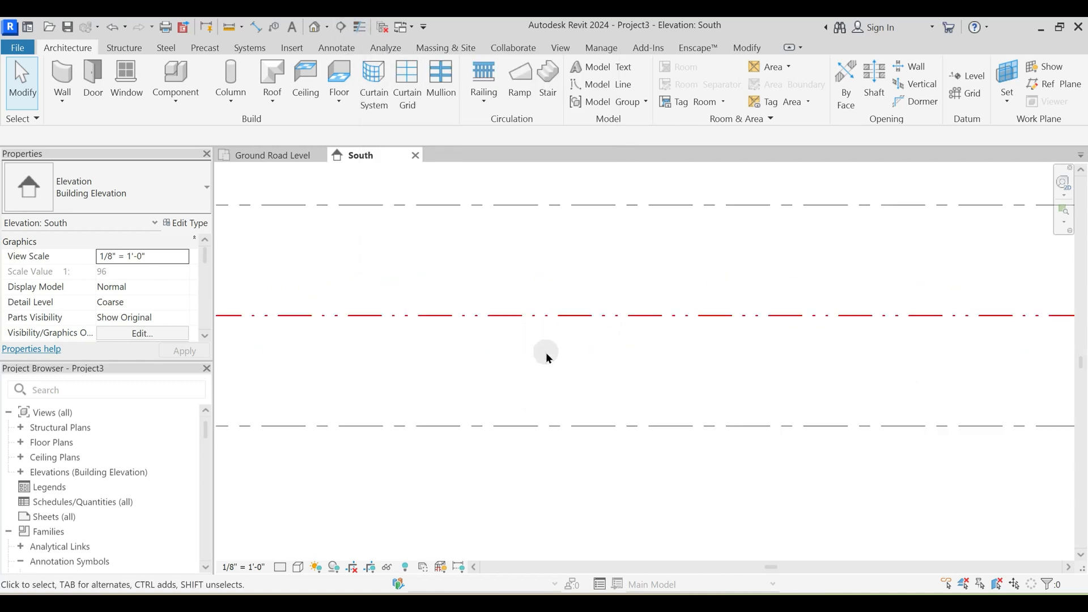
{"action": "scroll", "coordinate": [546, 357], "scroll_direction": "down", "scroll_amount": 5}
{"action": "scroll", "coordinate": [775, 338], "scroll_direction": "up", "scroll_amount": 3}
{"action": "middle_click_drag", "start_coordinate": [634, 377], "coordinate": [693, 364]}
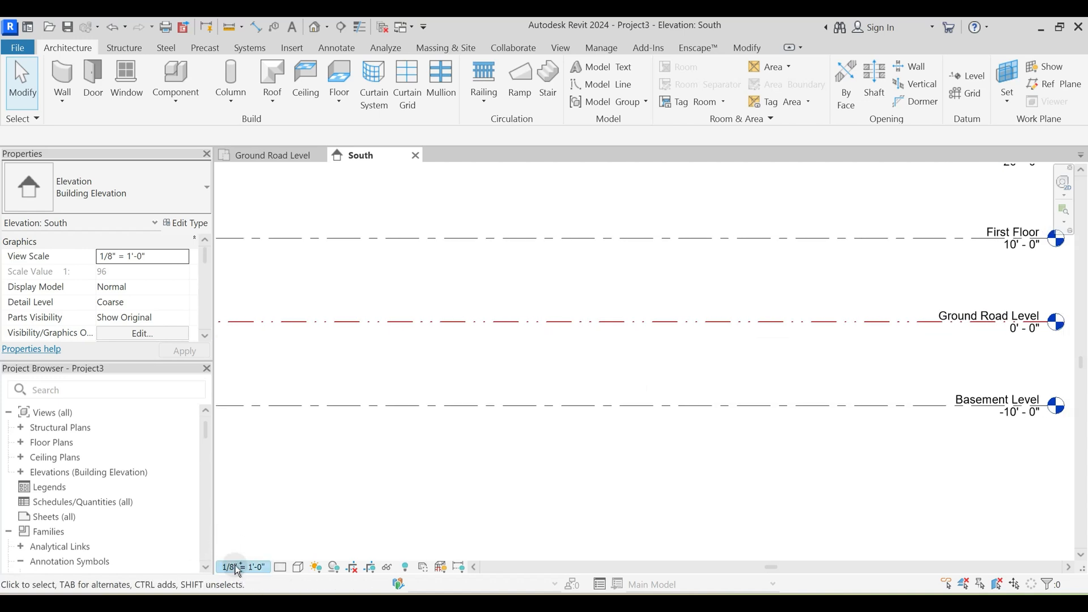
- Try view scales of 3" = 1'-0" and 1" = 20'-0" in the South elevation, and return to 1/8" = 1'-0"
{"action": "left_click", "coordinate": [238, 568]}
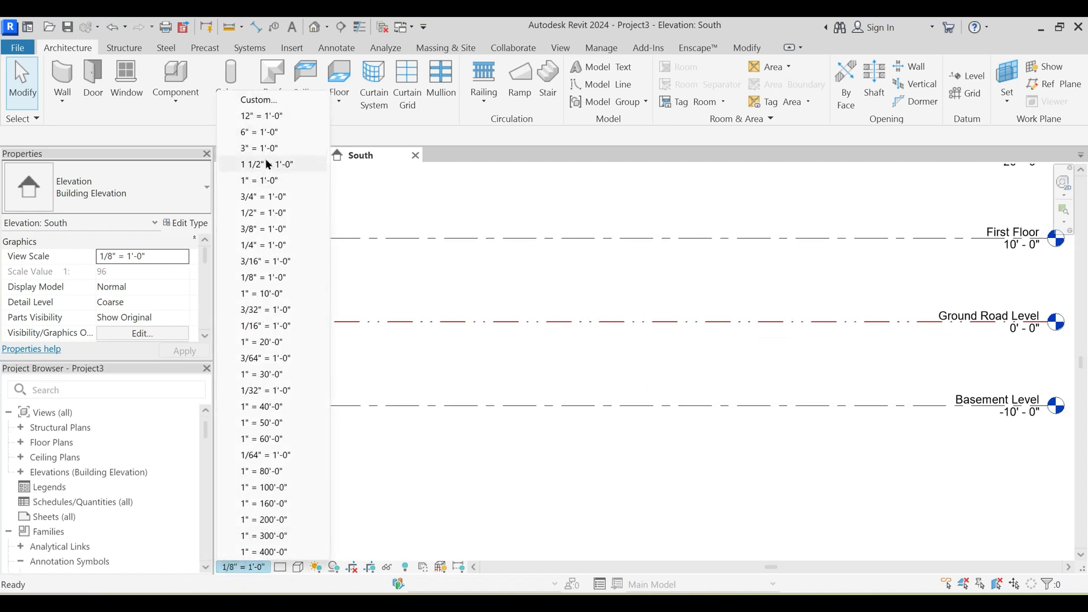
{"action": "left_click", "coordinate": [269, 148]}
{"action": "left_click", "coordinate": [249, 567]}
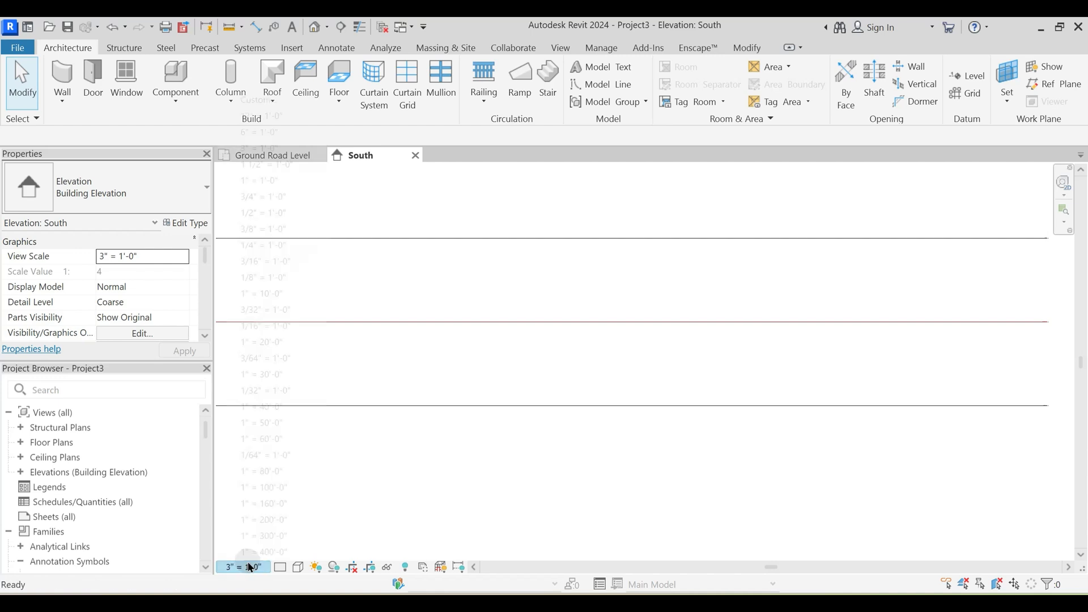
{"action": "left_click", "coordinate": [259, 341]}
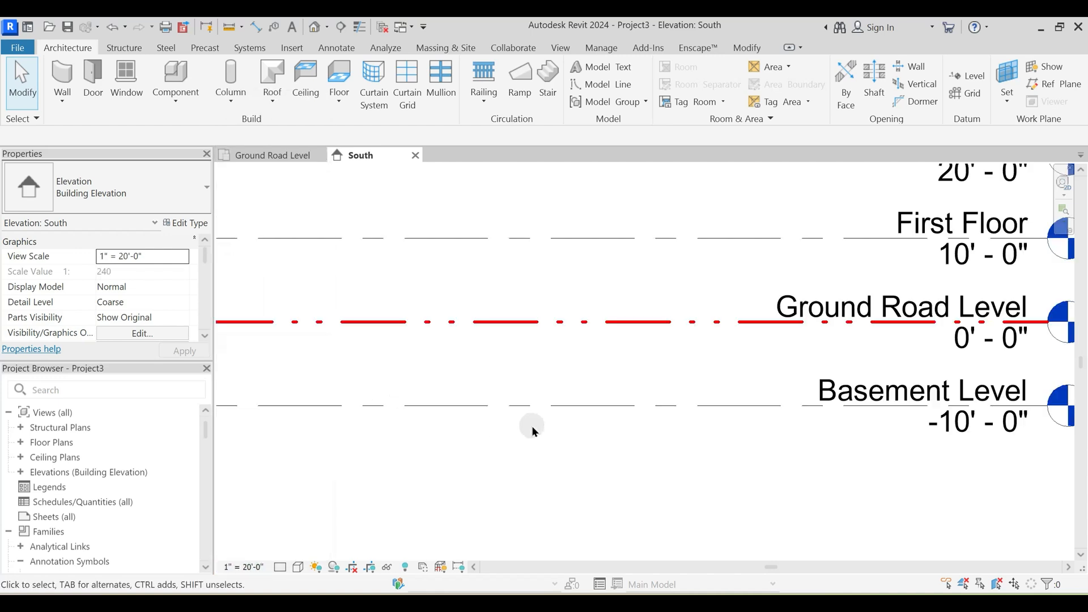
{"action": "left_click", "coordinate": [243, 568]}
{"action": "left_click", "coordinate": [255, 277]}
{"action": "middle_click_drag", "start_coordinate": [847, 358], "coordinate": [692, 378]}
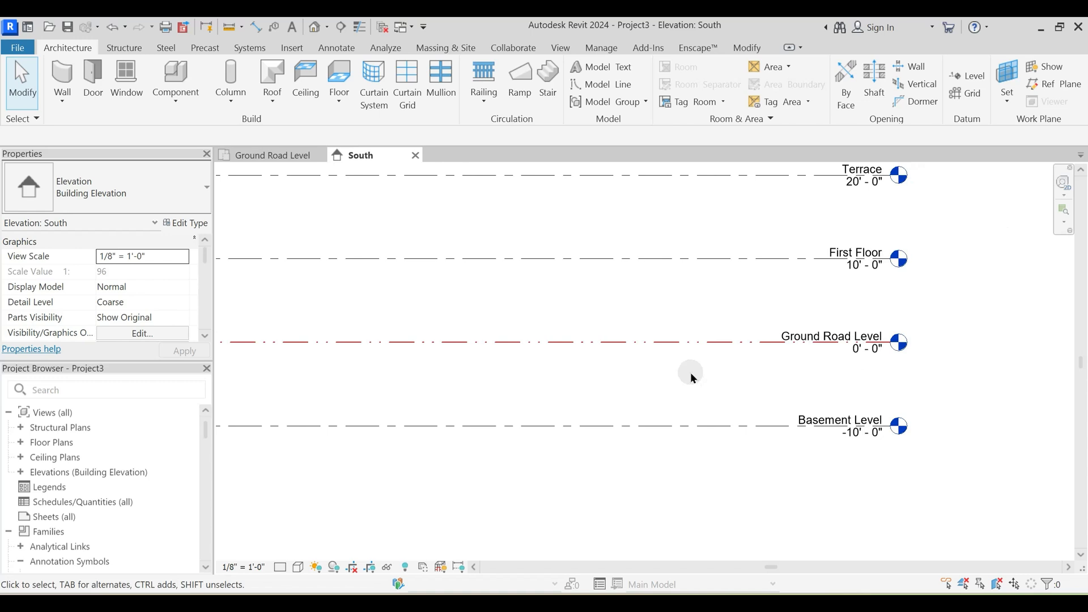
- Try to enable the default End 1 symbol in the Ground Road Level's type and check the line's opposite end
{"action": "scroll", "coordinate": [695, 370], "scroll_direction": "down", "scroll_amount": 1}
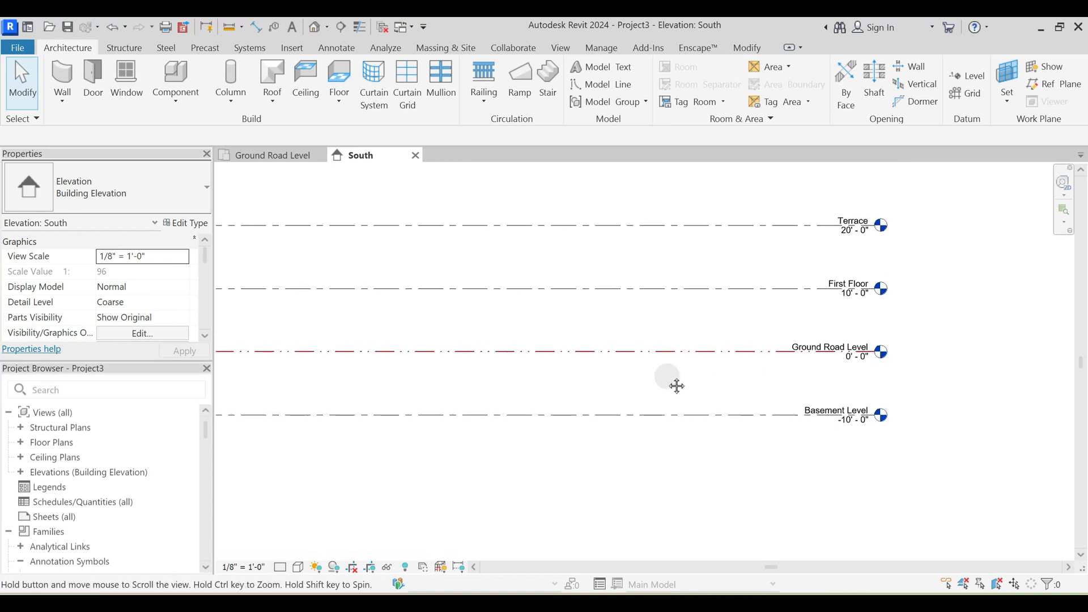
{"action": "left_click", "coordinate": [692, 358]}
{"action": "left_click", "coordinate": [190, 224]}
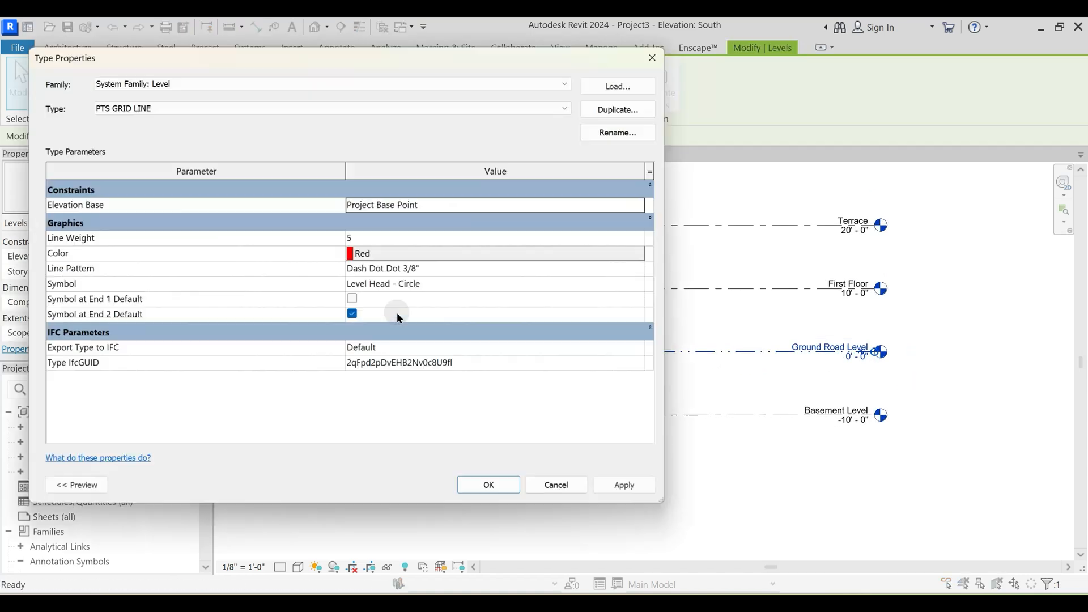
{"action": "left_click", "coordinate": [352, 299]}
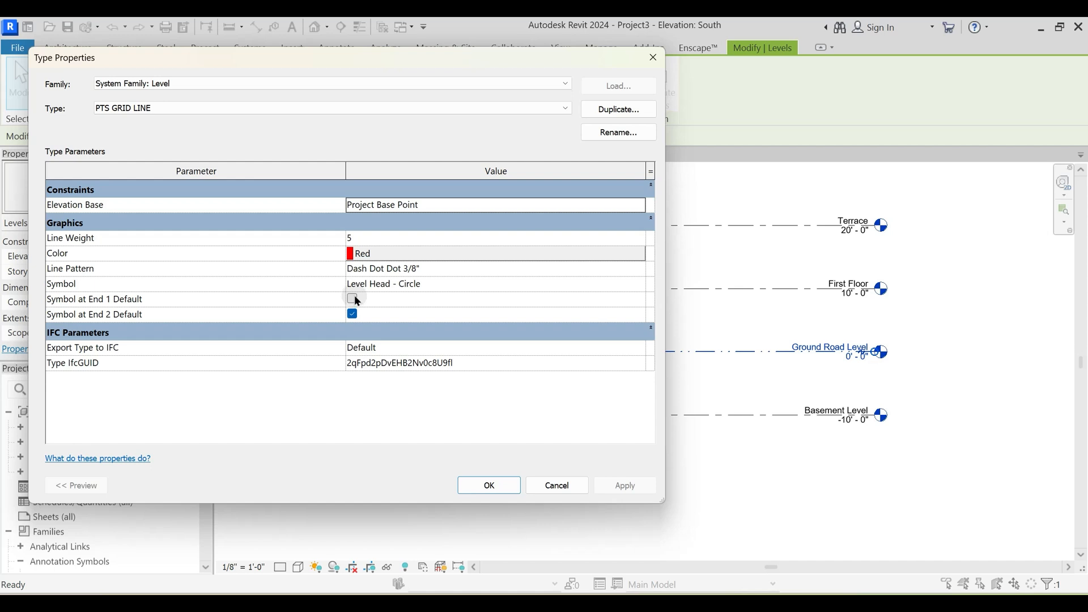
{"action": "left_click", "coordinate": [489, 485]}
{"action": "left_click", "coordinate": [442, 380]}
{"action": "scroll", "coordinate": [317, 411], "scroll_direction": "down", "scroll_amount": 2}
{"action": "middle_click_drag", "start_coordinate": [295, 416], "coordinate": [821, 381]}
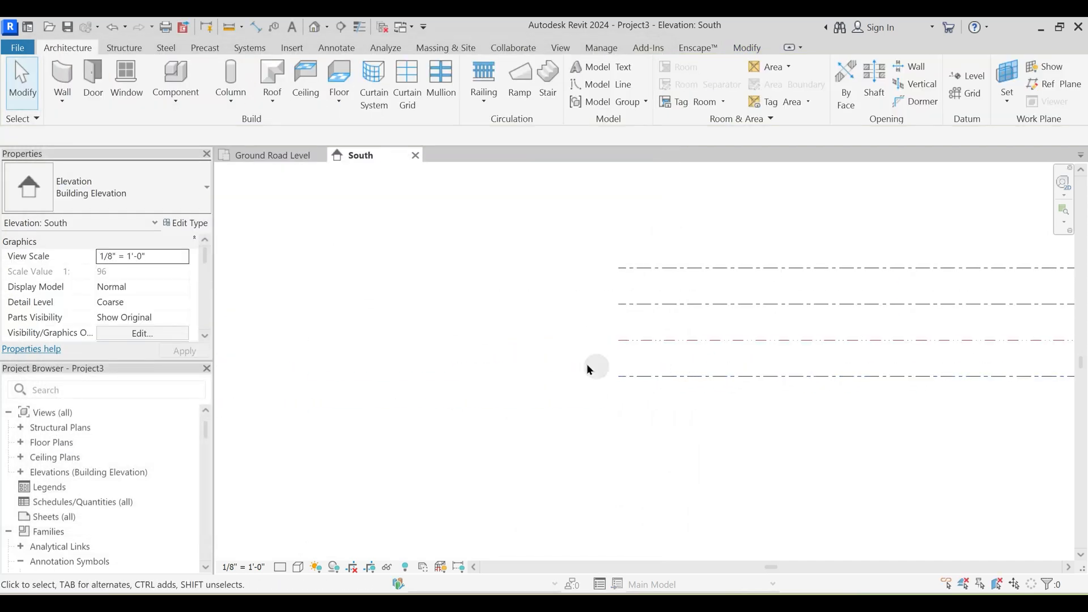
- Enable Symbol at End 1 Default in the PTS GRID LINE type so level heads show at both line ends
{"action": "left_click", "coordinate": [706, 346]}
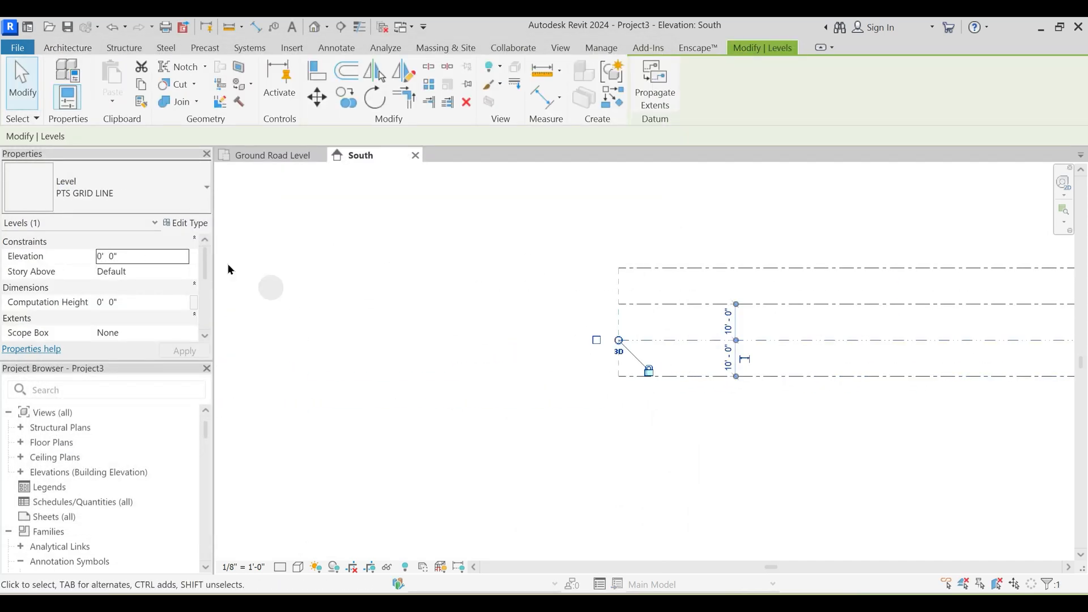
{"action": "left_click", "coordinate": [190, 223]}
{"action": "left_click", "coordinate": [352, 299]}
{"action": "left_click", "coordinate": [624, 486]}
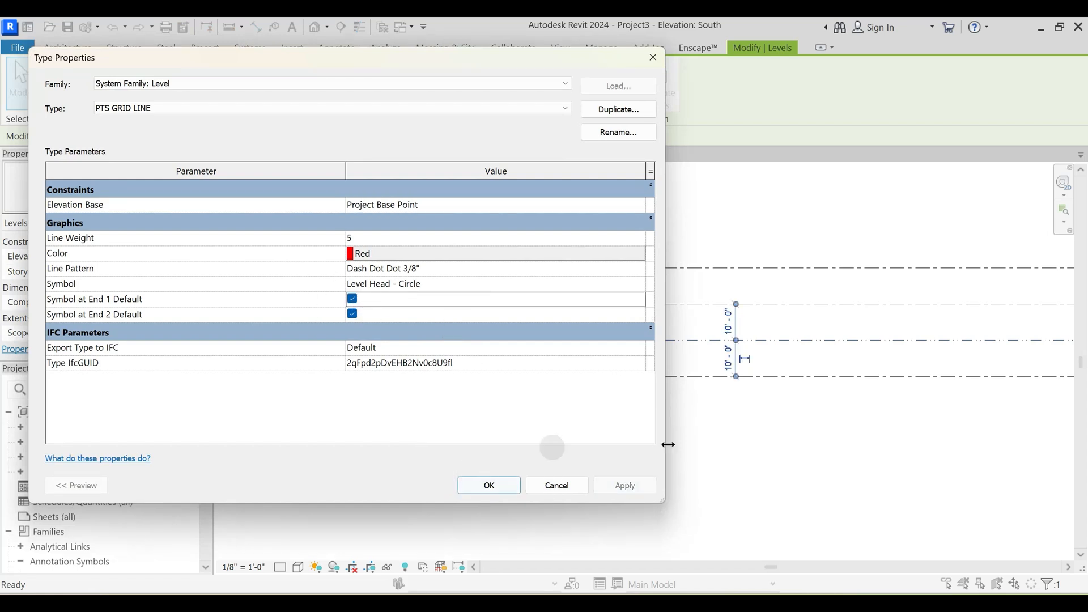
{"action": "left_click", "coordinate": [508, 482]}
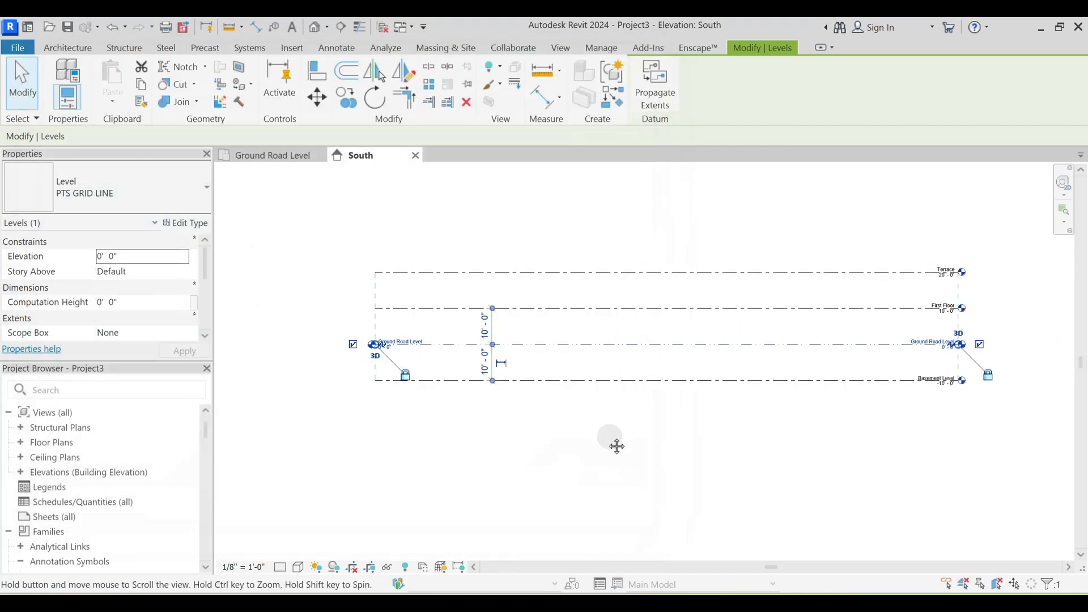
- Change all four levels in the South elevation to the PTS GRID LINE type
{"action": "left_click", "coordinate": [649, 432]}
{"action": "scroll", "coordinate": [856, 332], "scroll_direction": "up", "scroll_amount": 5}
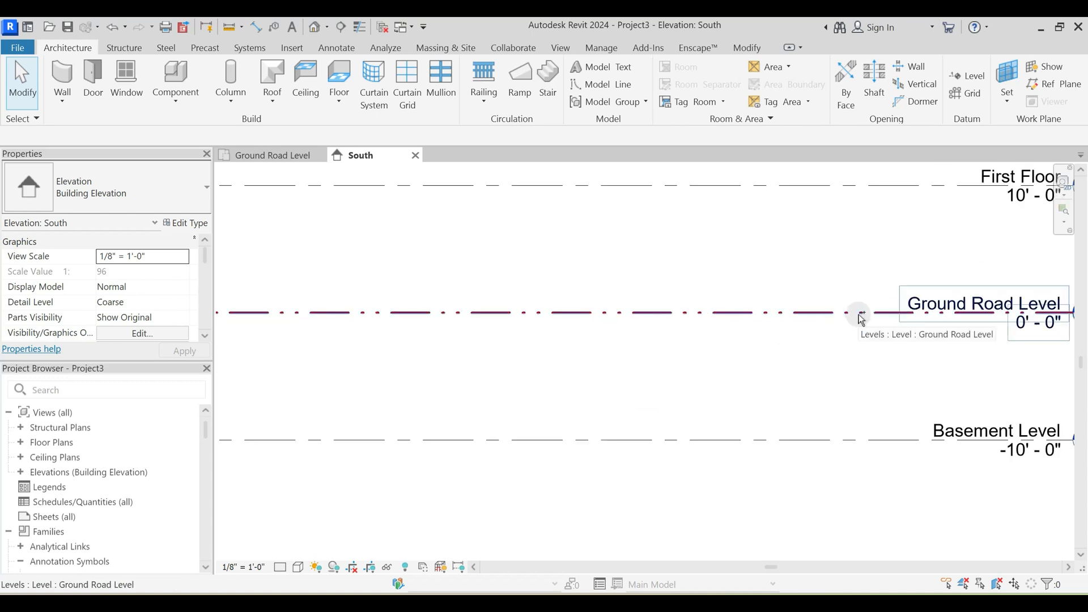
{"action": "scroll", "coordinate": [794, 341], "scroll_direction": "down", "scroll_amount": 3}
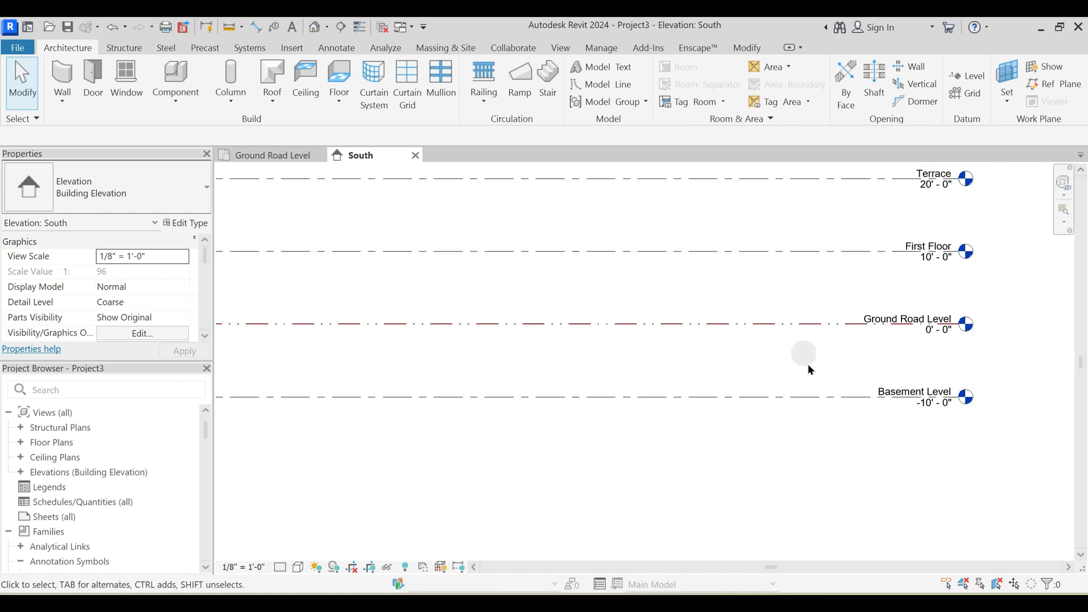
{"action": "scroll", "coordinate": [807, 364], "scroll_direction": "down", "scroll_amount": 1}
{"action": "left_click_drag", "start_coordinate": [828, 468], "coordinate": [732, 233]}
{"action": "left_click", "coordinate": [152, 187]}
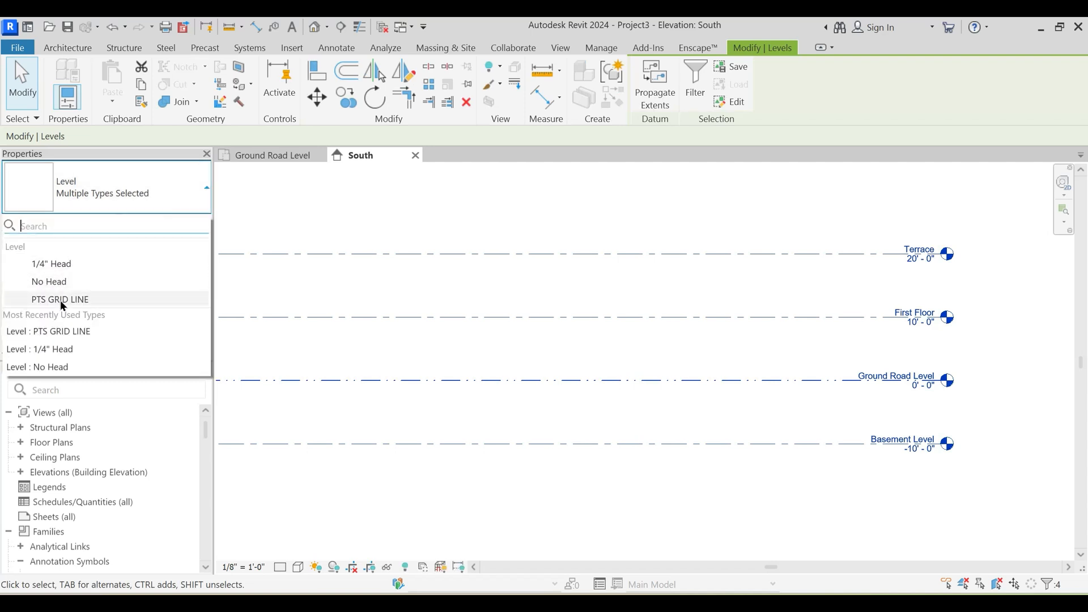
{"action": "left_click", "coordinate": [60, 299]}
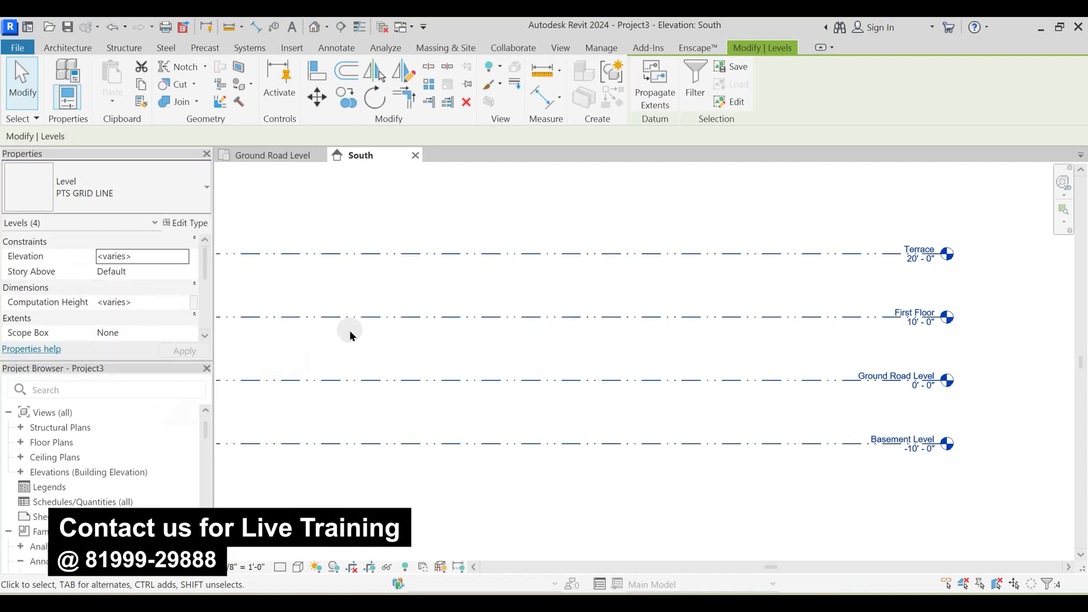
{"action": "left_click", "coordinate": [412, 358]}
- Look through the Annotation Symbols families and examine the types under Level Head - No Bubble
{"action": "scroll", "coordinate": [56, 480], "scroll_direction": "down", "scroll_amount": 4}
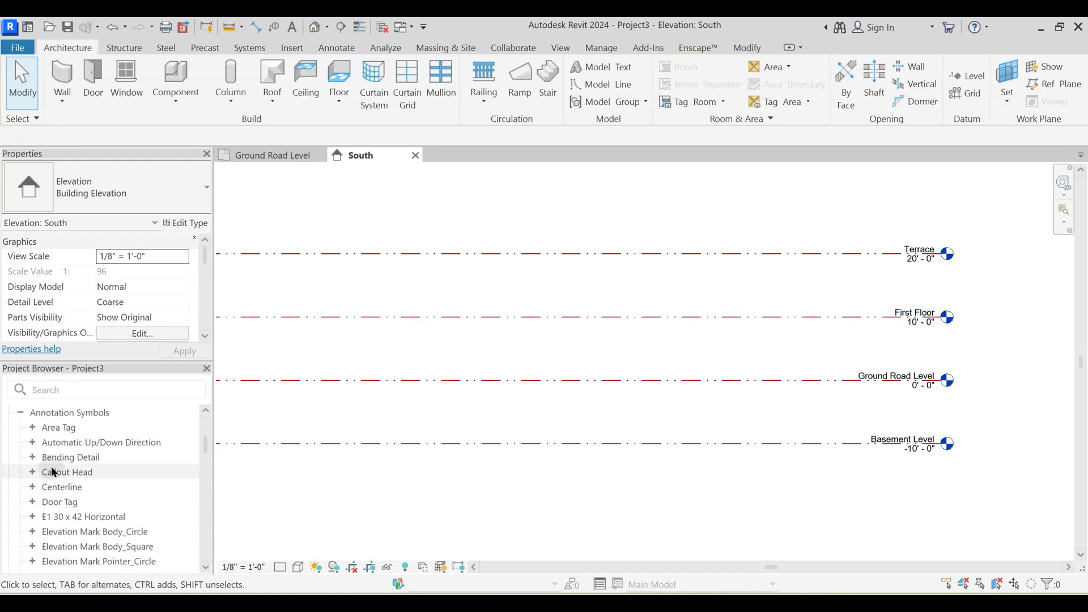
{"action": "scroll", "coordinate": [54, 472], "scroll_direction": "up", "scroll_amount": 2}
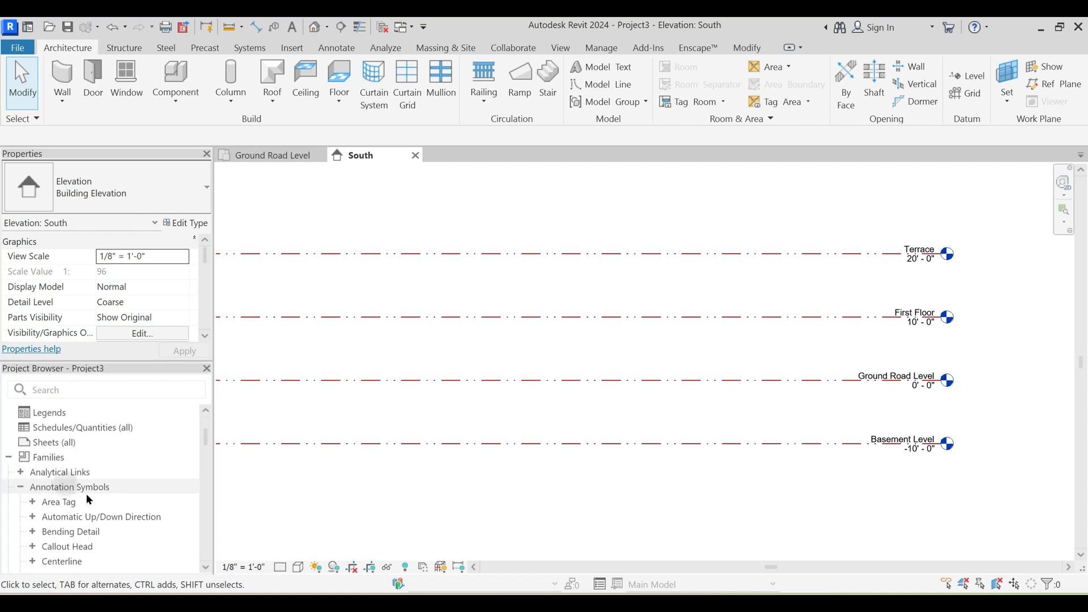
{"action": "scroll", "coordinate": [87, 491], "scroll_direction": "down", "scroll_amount": 2}
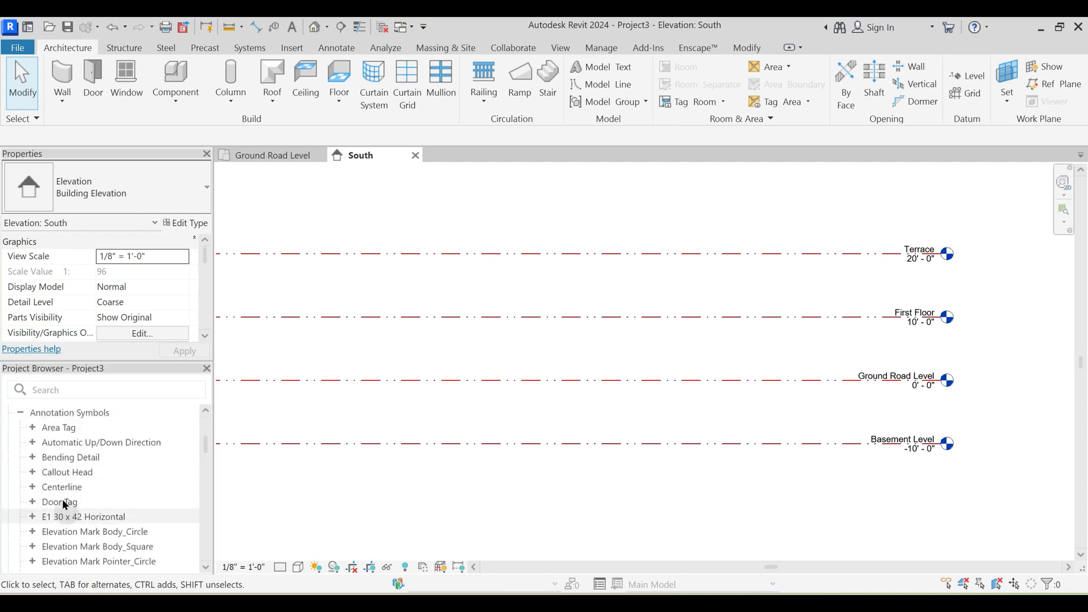
{"action": "scroll", "coordinate": [66, 514], "scroll_direction": "down", "scroll_amount": 2}
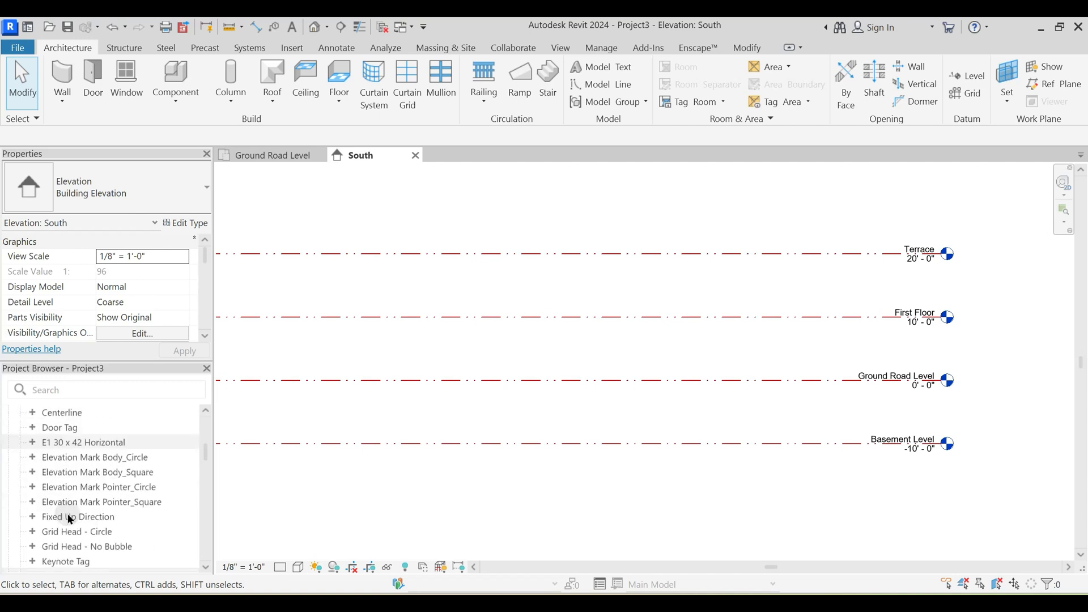
{"action": "scroll", "coordinate": [68, 515], "scroll_direction": "down", "scroll_amount": 2}
{"action": "double_click", "coordinate": [69, 516]}
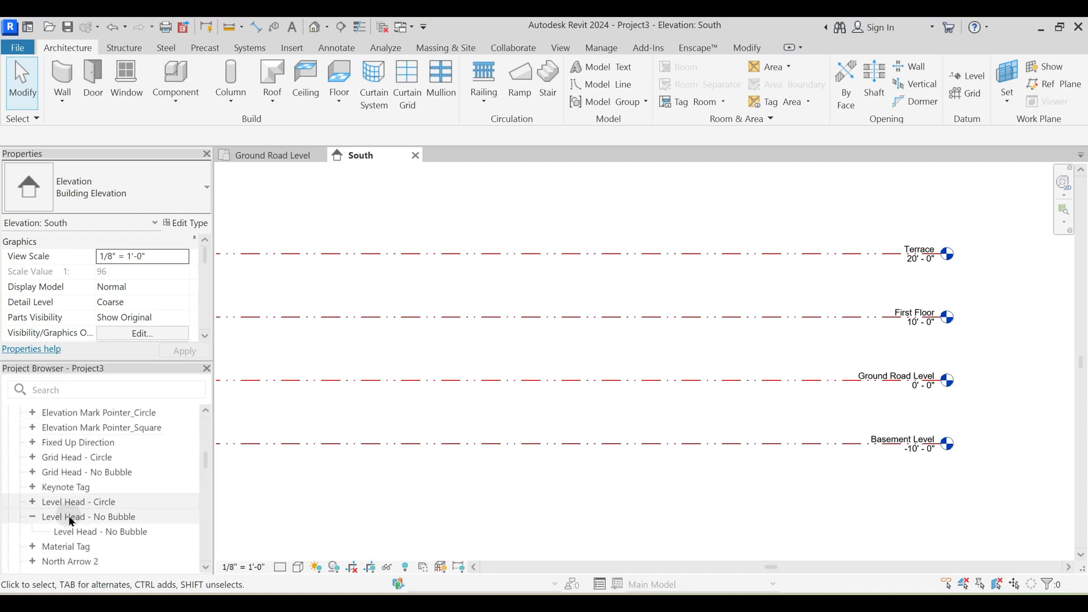
{"action": "left_click", "coordinate": [35, 517]}
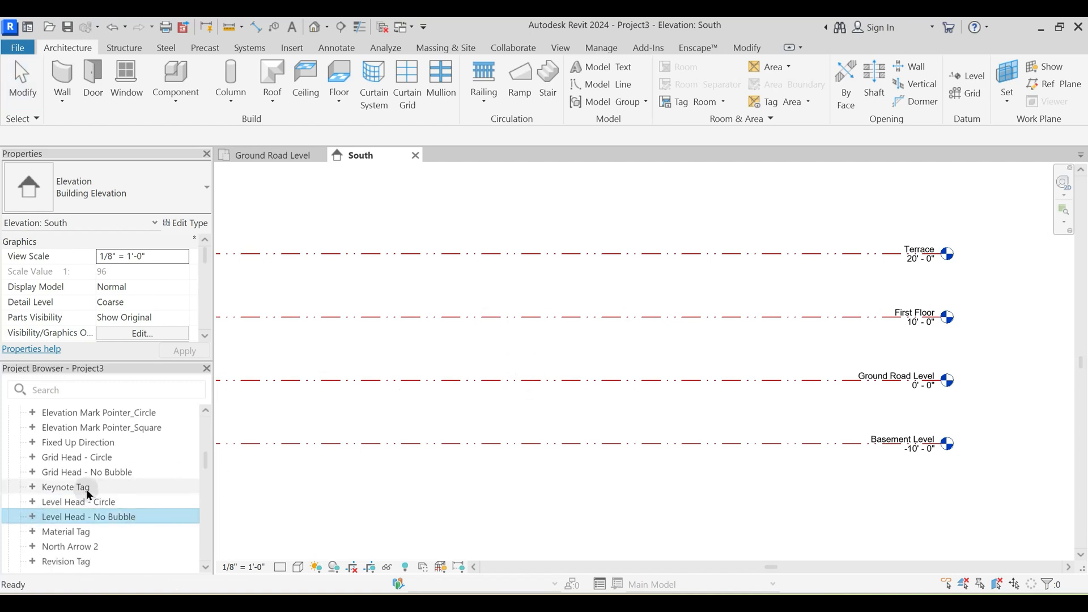
{"action": "scroll", "coordinate": [30, 461], "scroll_direction": "up", "scroll_amount": 2}
{"action": "scroll", "coordinate": [37, 471], "scroll_direction": "up", "scroll_amount": 2}
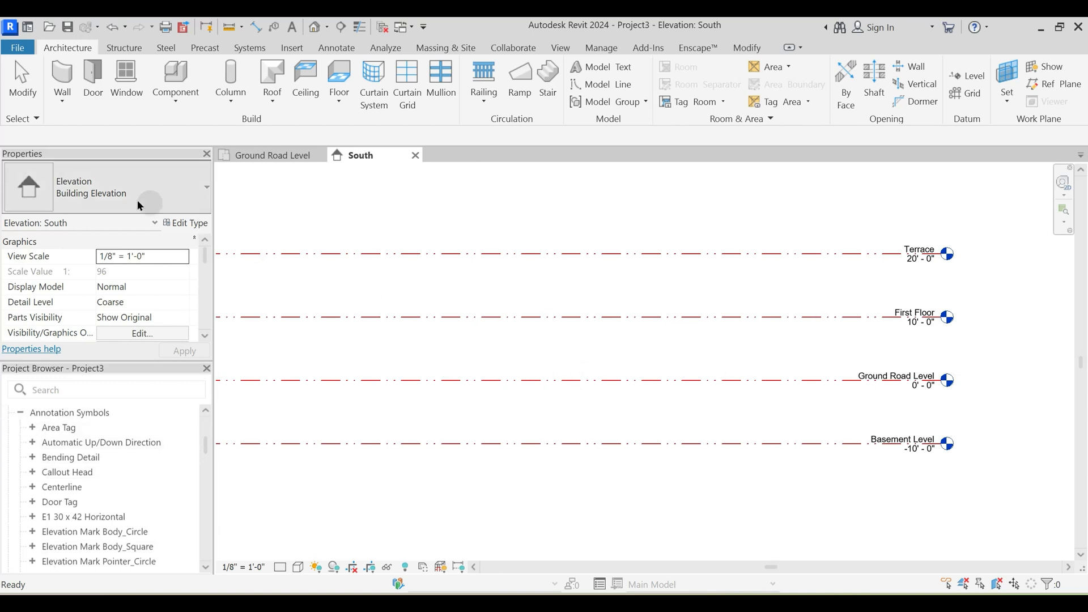
- Check the level types available for the Terrace level, and view both ends of the level lines
{"action": "left_click", "coordinate": [661, 256]}
{"action": "left_click", "coordinate": [99, 198]}
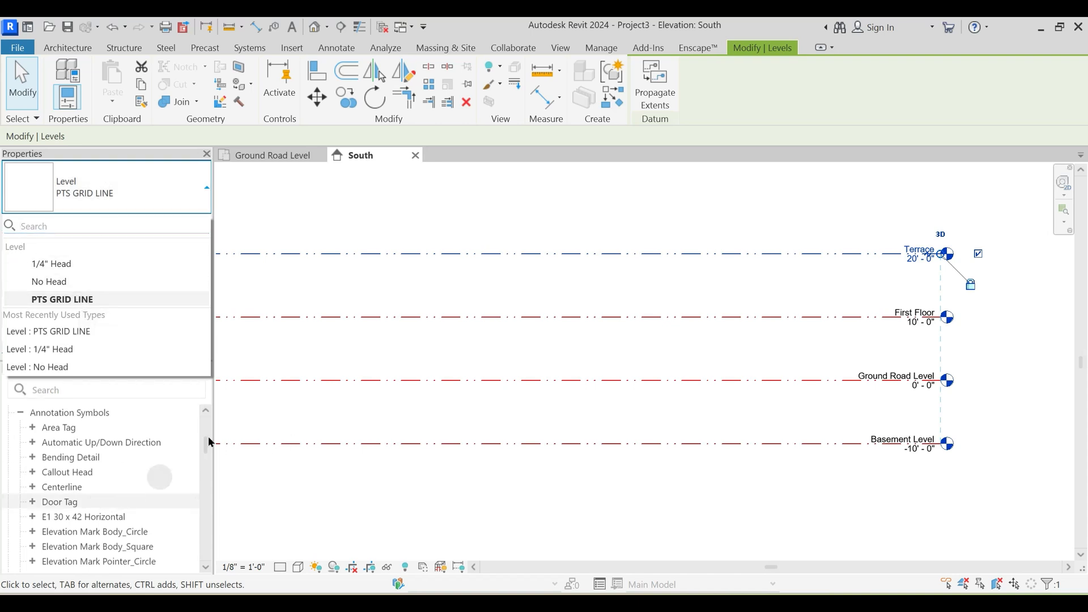
{"action": "left_click", "coordinate": [458, 329]}
{"action": "middle_click_drag", "start_coordinate": [578, 306], "coordinate": [684, 355]}
{"action": "scroll", "coordinate": [714, 378], "scroll_direction": "down", "scroll_amount": 3}
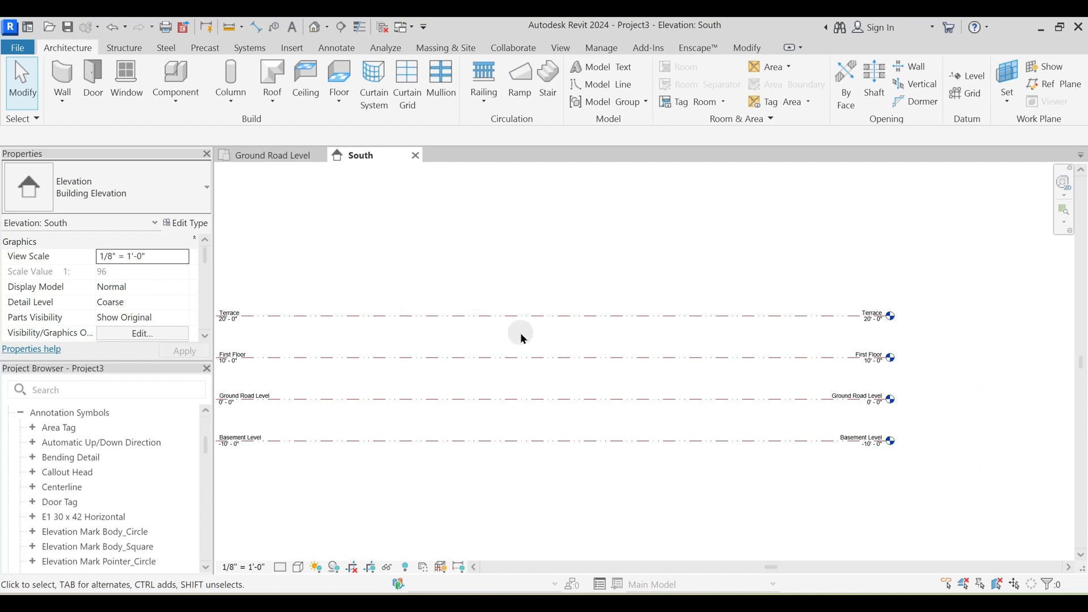
- Collapse the Annotation Symbols group and look through the remaining family categories, from Cable Trays to Windows
{"action": "left_click", "coordinate": [20, 413]}
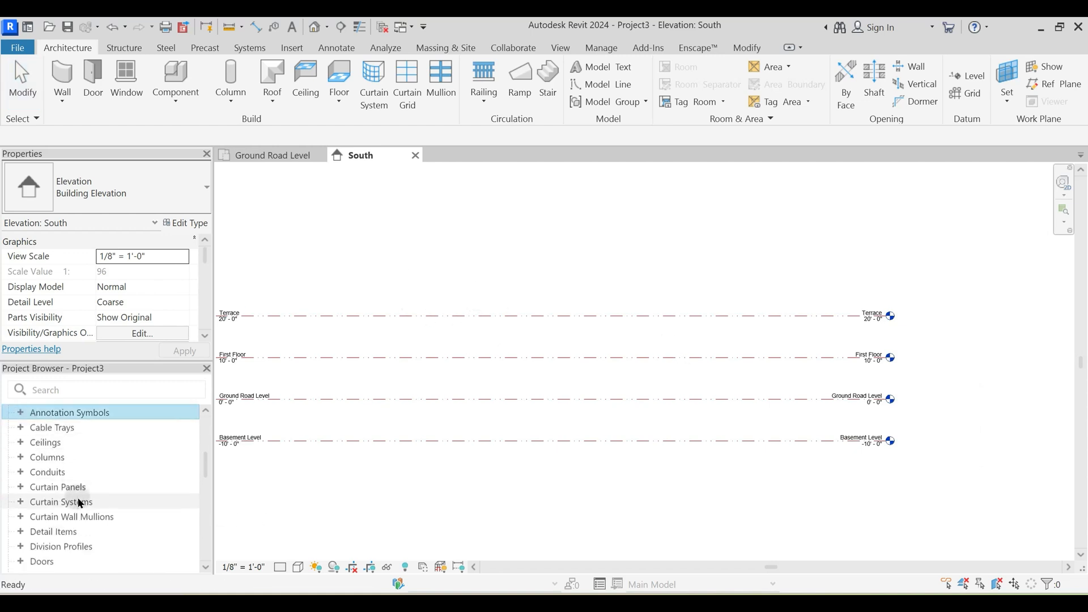
{"action": "scroll", "coordinate": [62, 521], "scroll_direction": "down", "scroll_amount": 2}
{"action": "scroll", "coordinate": [48, 519], "scroll_direction": "down", "scroll_amount": 3}
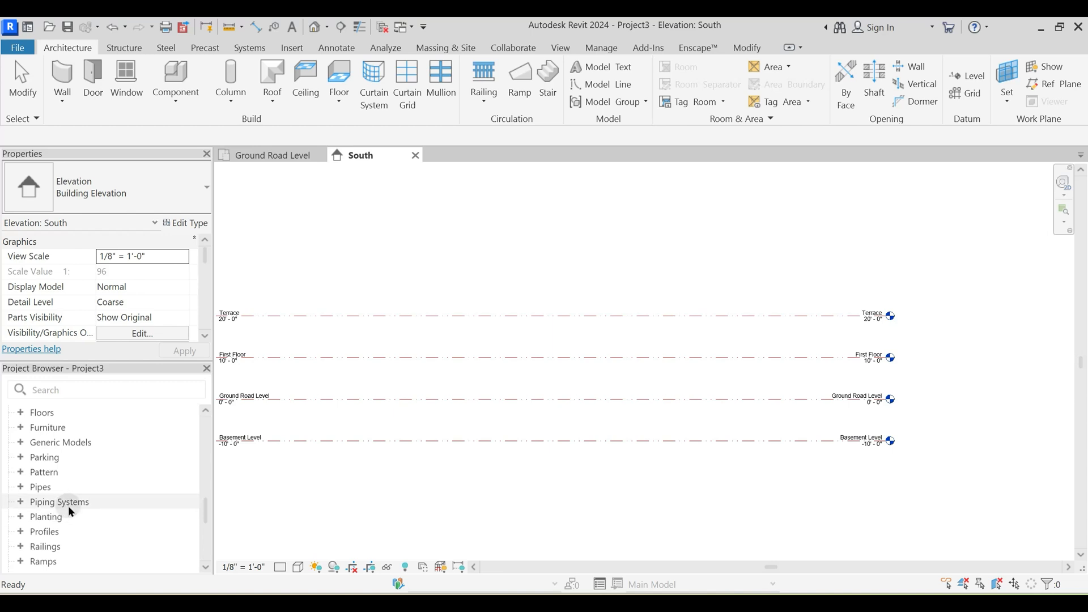
{"action": "scroll", "coordinate": [68, 505], "scroll_direction": "down", "scroll_amount": 3}
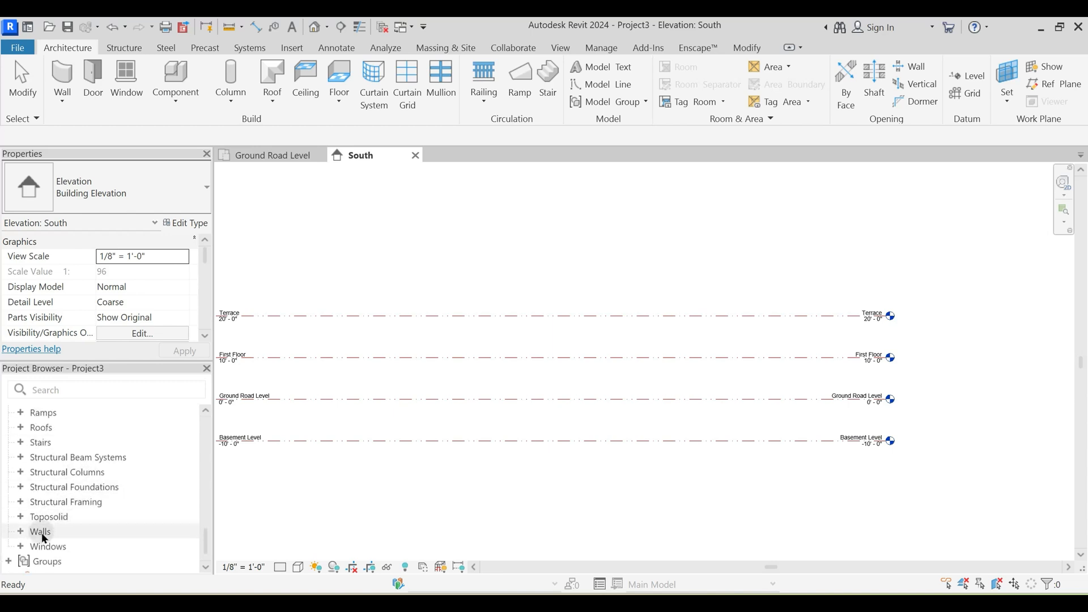
{"action": "scroll", "coordinate": [44, 535], "scroll_direction": "up", "scroll_amount": 5}
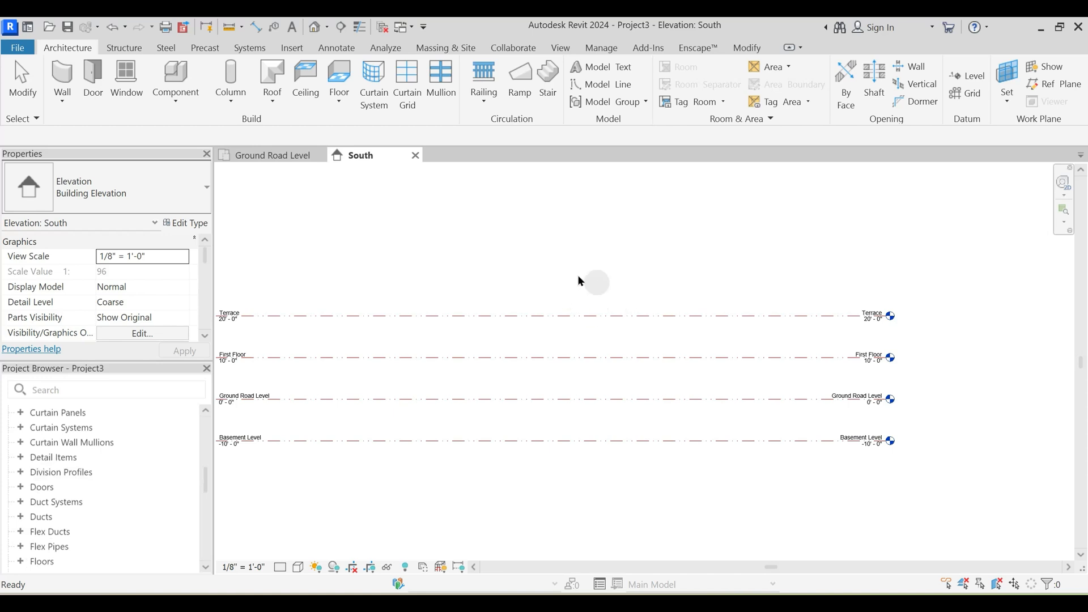
{"action": "scroll", "coordinate": [59, 462], "scroll_direction": "up", "scroll_amount": 3}
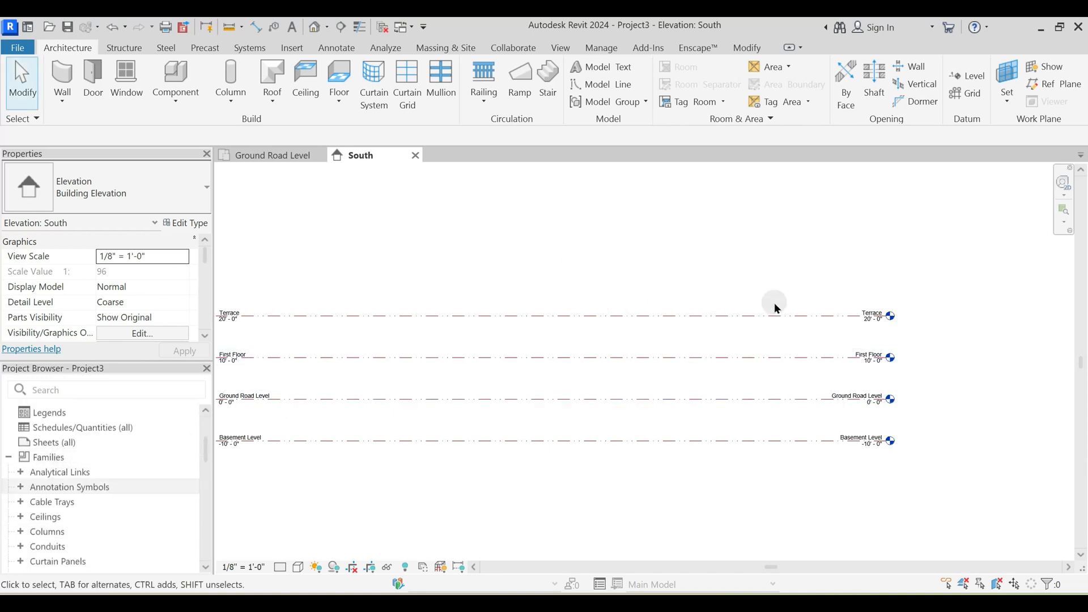
{"action": "middle_click_drag", "start_coordinate": [610, 231], "coordinate": [641, 254]}
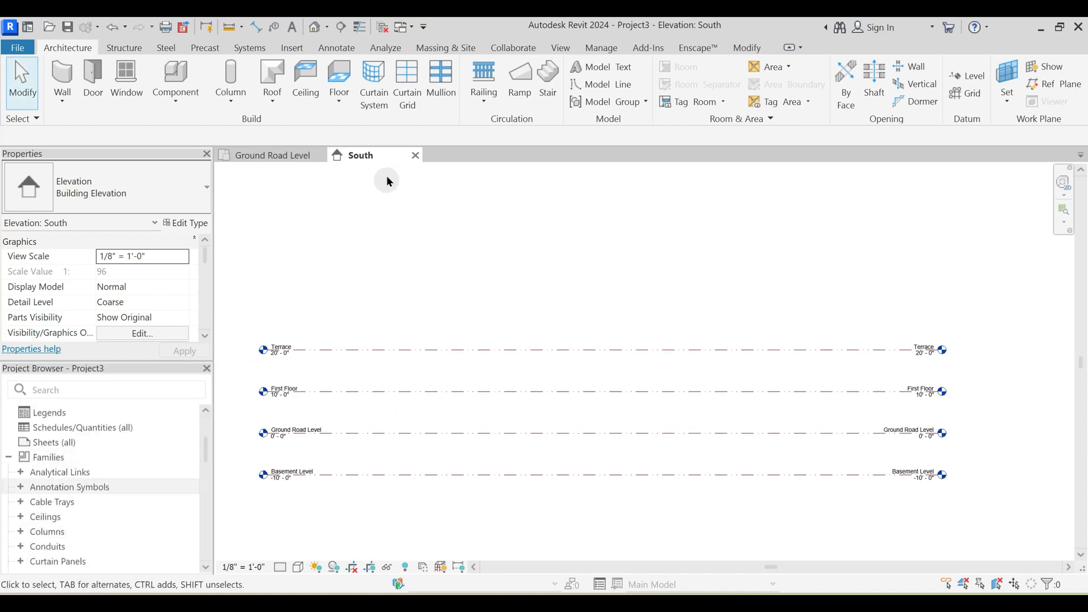
- Close the South elevation, return to the Ground Road Level floor plan and view the Grid tool's description
{"action": "left_click", "coordinate": [416, 156]}
{"action": "middle_click_drag", "start_coordinate": [522, 338], "coordinate": [550, 352]}
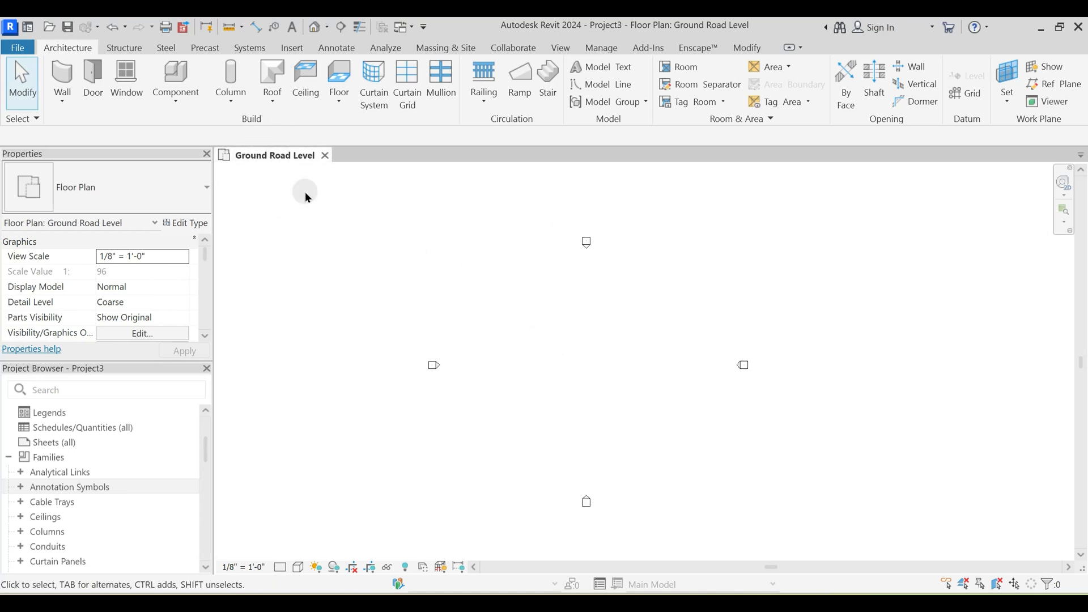
{"action": "middle_click_drag", "start_coordinate": [581, 342], "coordinate": [614, 366]}
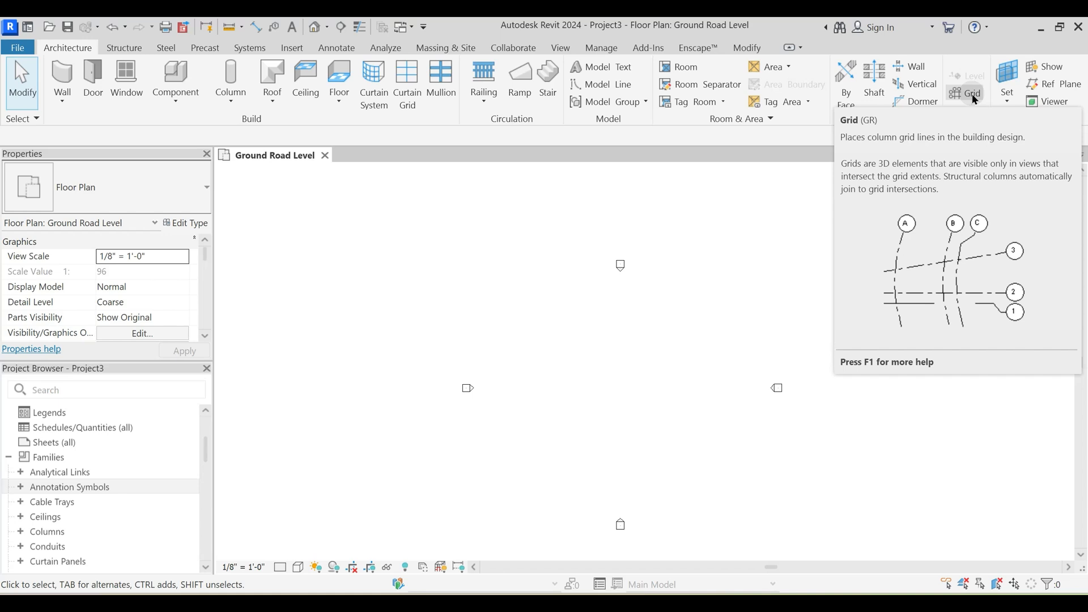
{"action": "middle_click_drag", "start_coordinate": [637, 353], "coordinate": [569, 341]}
- Draw a rectangle of Generic - 8" walls about 30' deep between the elevation markers of the floor plan
{"action": "scroll", "coordinate": [478, 324], "scroll_direction": "up", "scroll_amount": 2}
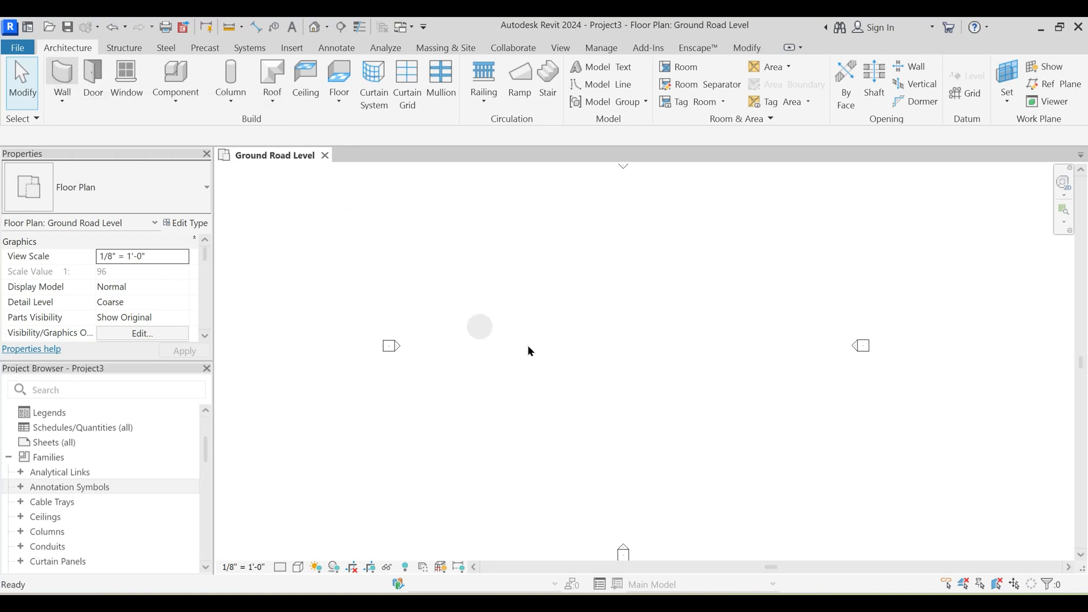
{"action": "key", "text": "w"}
{"action": "key", "text": "a"}
{"action": "left_click", "coordinate": [659, 71]}
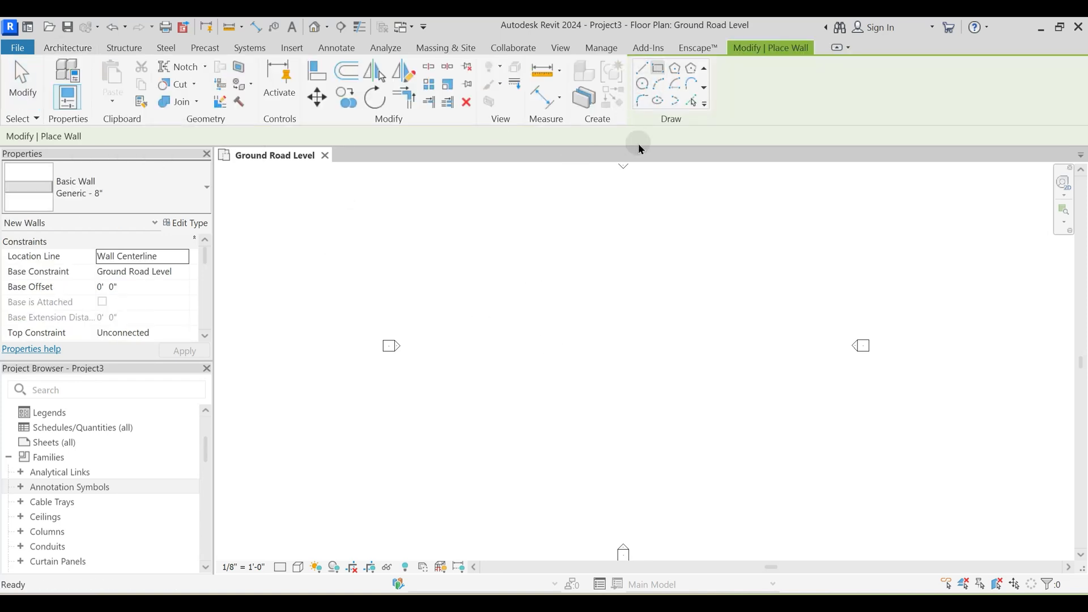
{"action": "scroll", "coordinate": [520, 346], "scroll_direction": "up", "scroll_amount": 2}
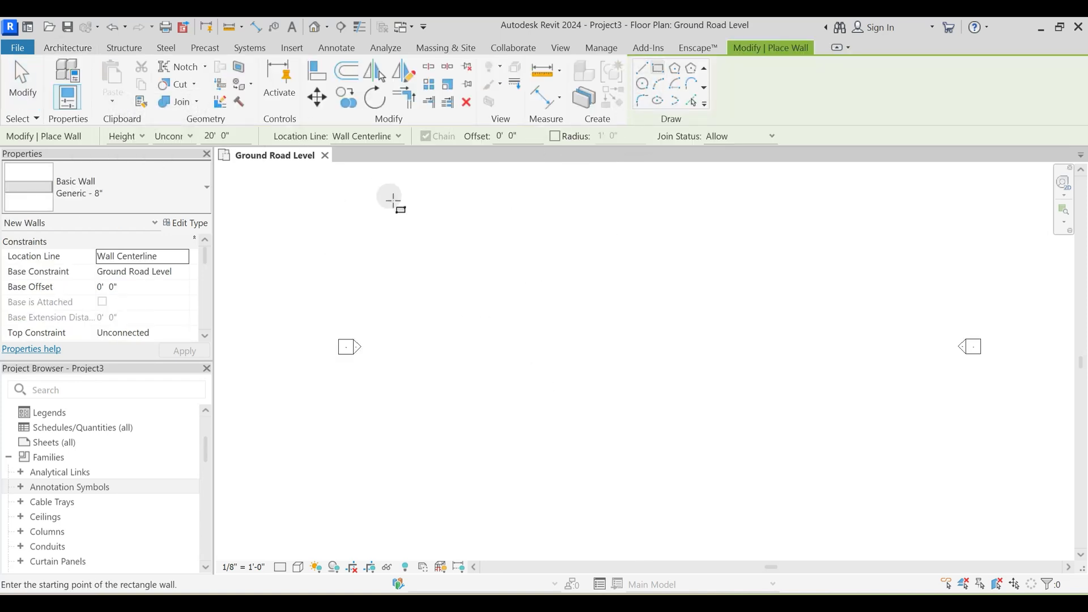
{"action": "middle_click_drag", "start_coordinate": [502, 338], "coordinate": [557, 352]}
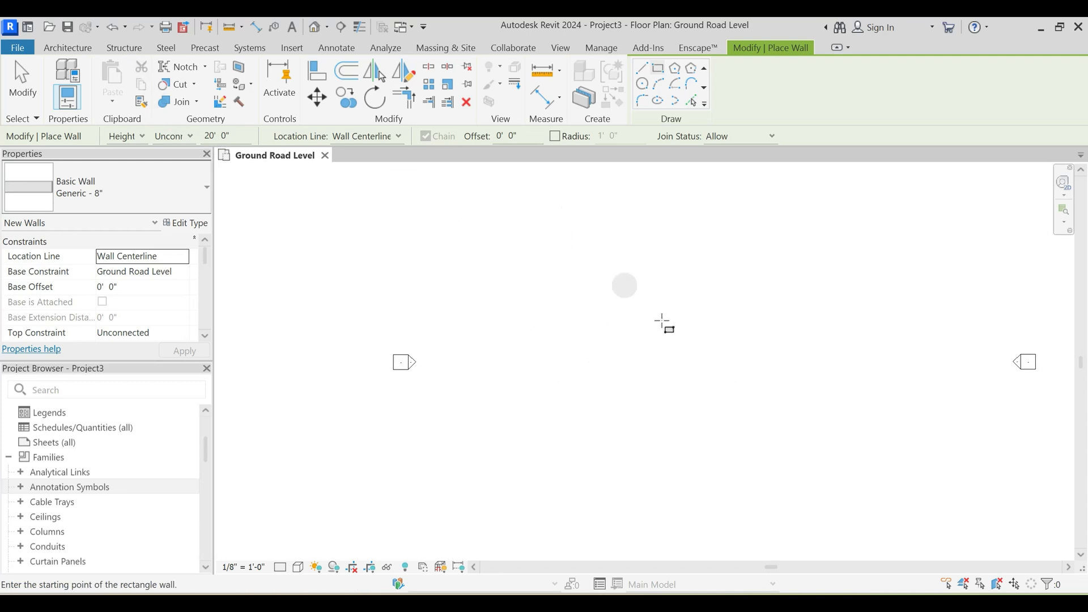
{"action": "left_click", "coordinate": [546, 301]}
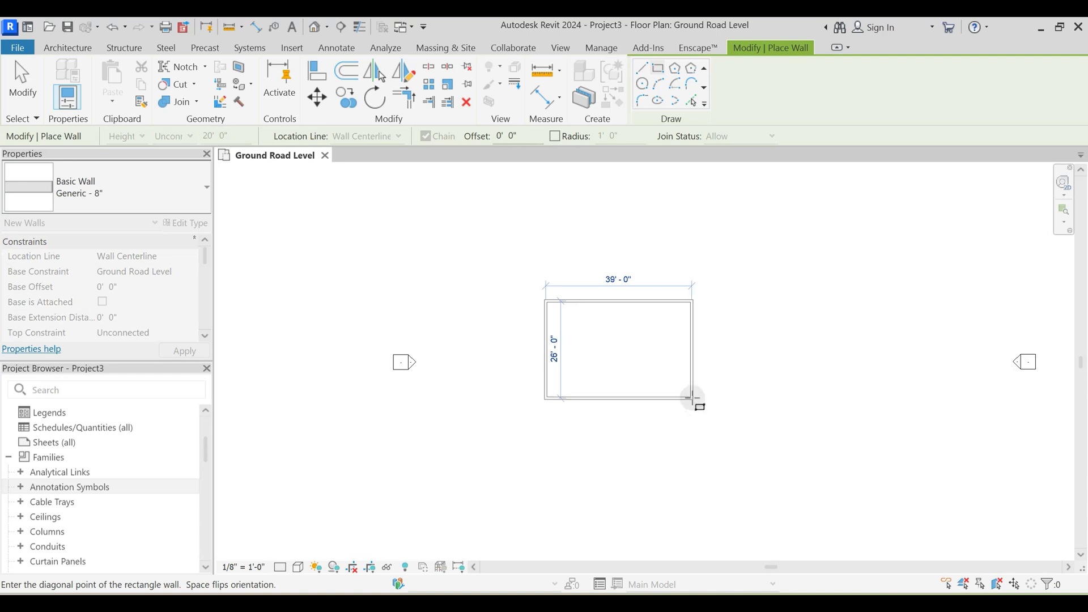
{"action": "scroll", "coordinate": [693, 397], "scroll_direction": "up", "scroll_amount": 1}
{"action": "left_click", "coordinate": [709, 419]}
- Add two straight vertical partition walls across the rectangle, one near each short side
{"action": "left_click", "coordinate": [646, 62]}
{"action": "left_click", "coordinate": [531, 270]}
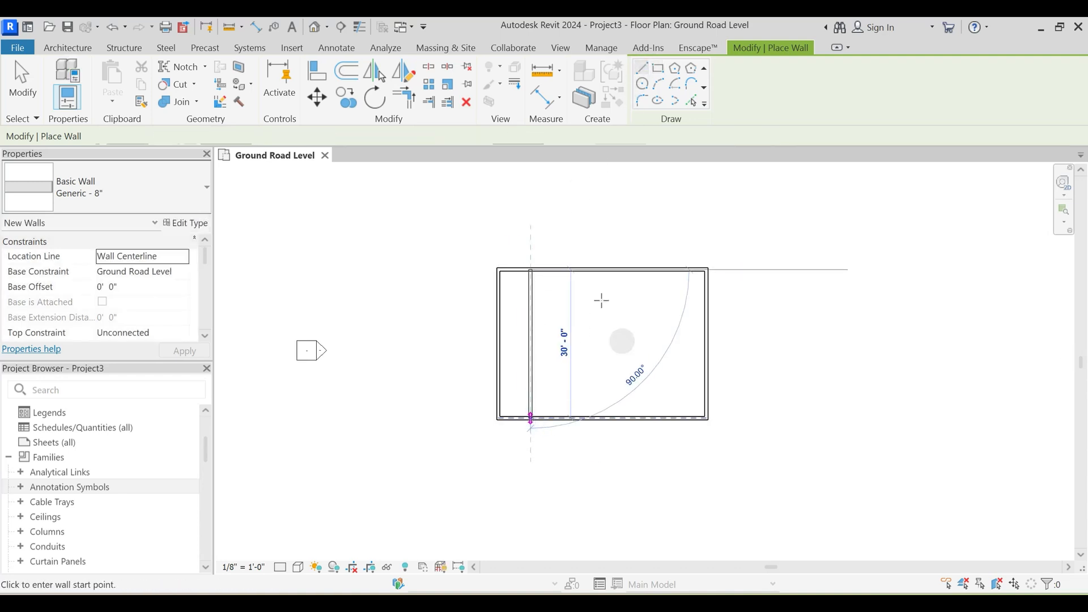
{"action": "left_click", "coordinate": [665, 270]}
{"action": "left_click", "coordinate": [665, 416]}
{"action": "key", "text": "Escape"}
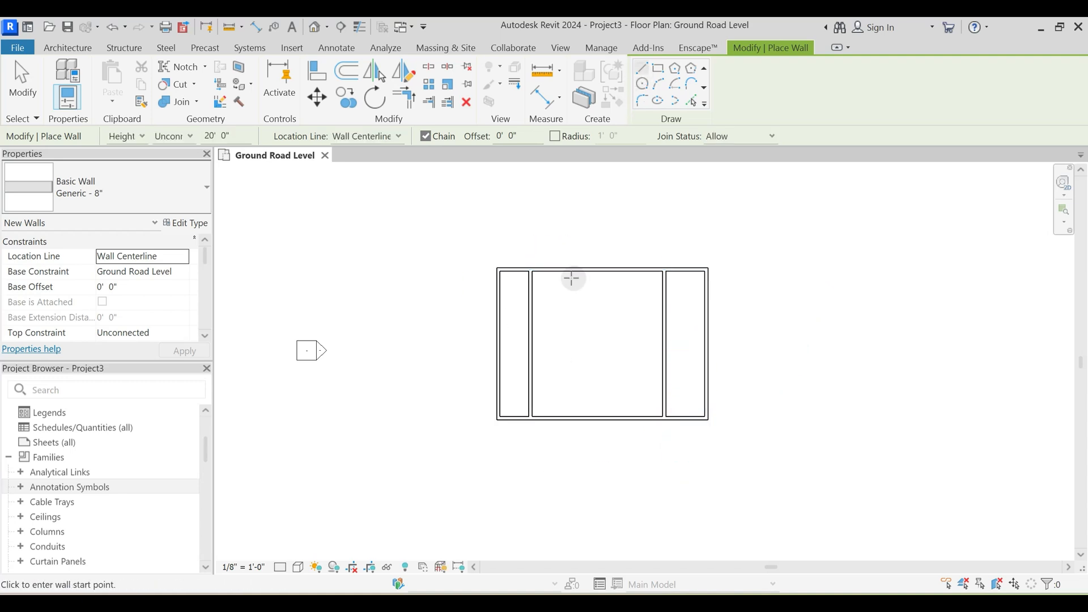
- Draw a two-segment angled wall from the upper wall to the lower wall, just right of the left partition
{"action": "left_click", "coordinate": [556, 270]}
{"action": "left_click", "coordinate": [579, 334]}
{"action": "left_click", "coordinate": [567, 417]}
{"action": "key", "text": "Escape"}
- Add an arc wall between the lower and upper walls, left of the right partition, bulging toward the angled wall
{"action": "left_click", "coordinate": [647, 68]}
{"action": "left_click", "coordinate": [657, 83]}
{"action": "left_click", "coordinate": [630, 418]}
{"action": "left_click", "coordinate": [630, 270]}
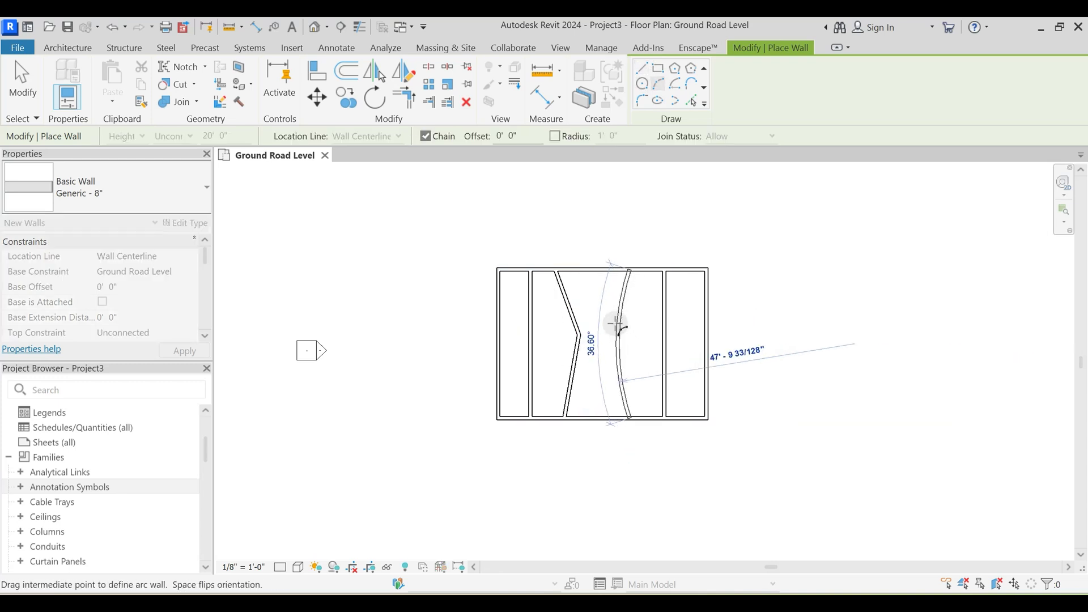
{"action": "left_click", "coordinate": [616, 316]}
{"action": "key", "text": "Escape"}
{"action": "key", "text": "Escape"}
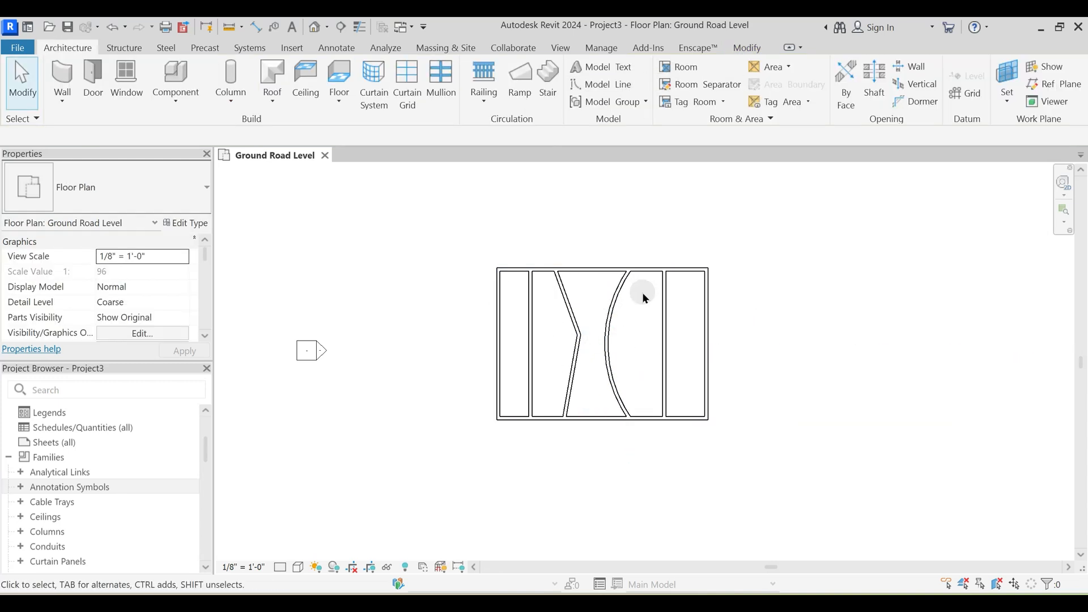
- Draw two horizontal walls across the full width of the rectangle, one in its upper part and one in its lower part
{"action": "key", "text": "w"}
{"action": "key", "text": "a"}
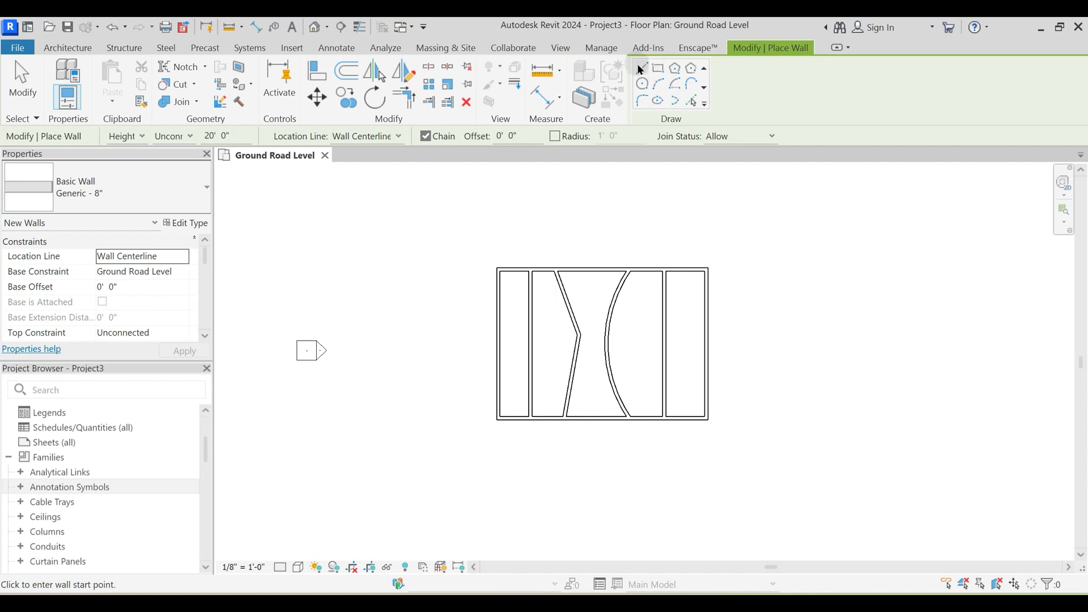
{"action": "left_click", "coordinate": [498, 299]}
{"action": "left_click", "coordinate": [706, 299]}
{"action": "key", "text": "Escape"}
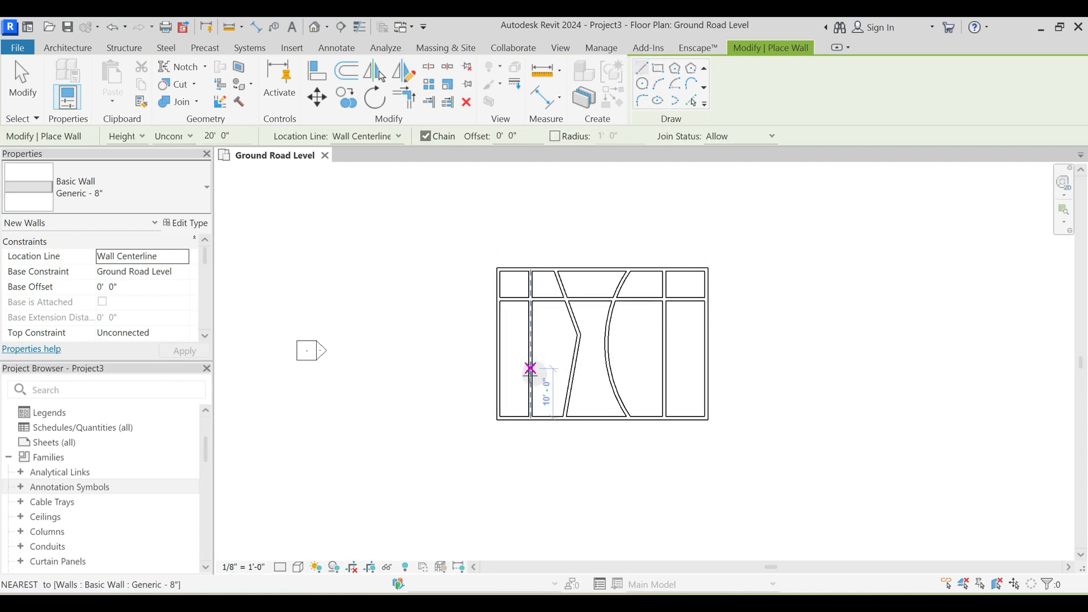
{"action": "left_click", "coordinate": [498, 381]}
{"action": "left_click", "coordinate": [707, 381]}
{"action": "key", "text": "Escape"}
{"action": "key", "text": "Escape"}
- Open the default 3D view and inspect the wall layout together with the levels
{"action": "middle_click_drag", "start_coordinate": [553, 258], "coordinate": [591, 284]}
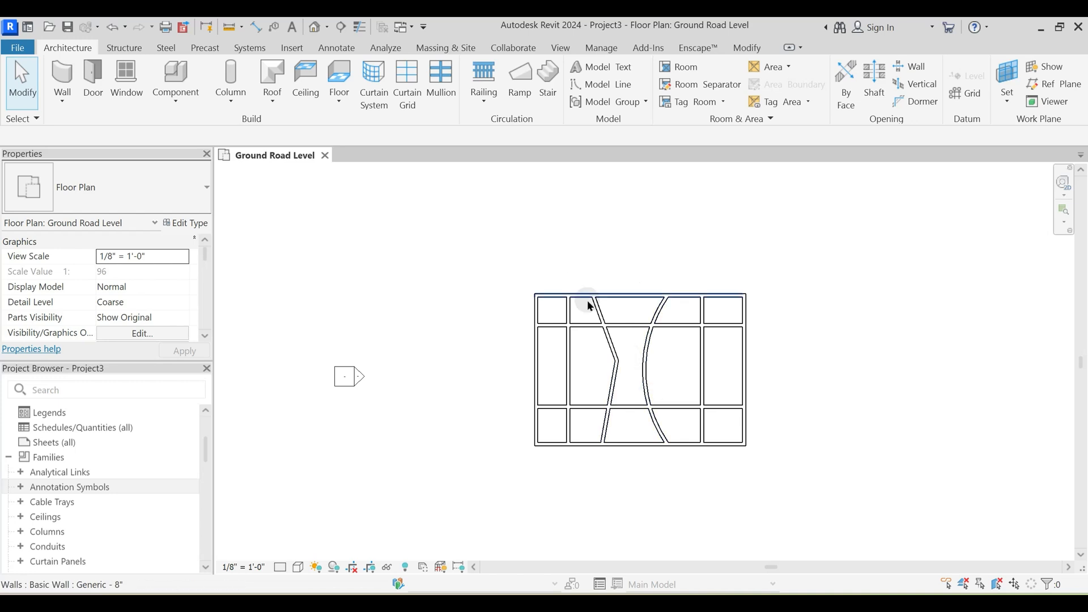
{"action": "left_click", "coordinate": [315, 26]}
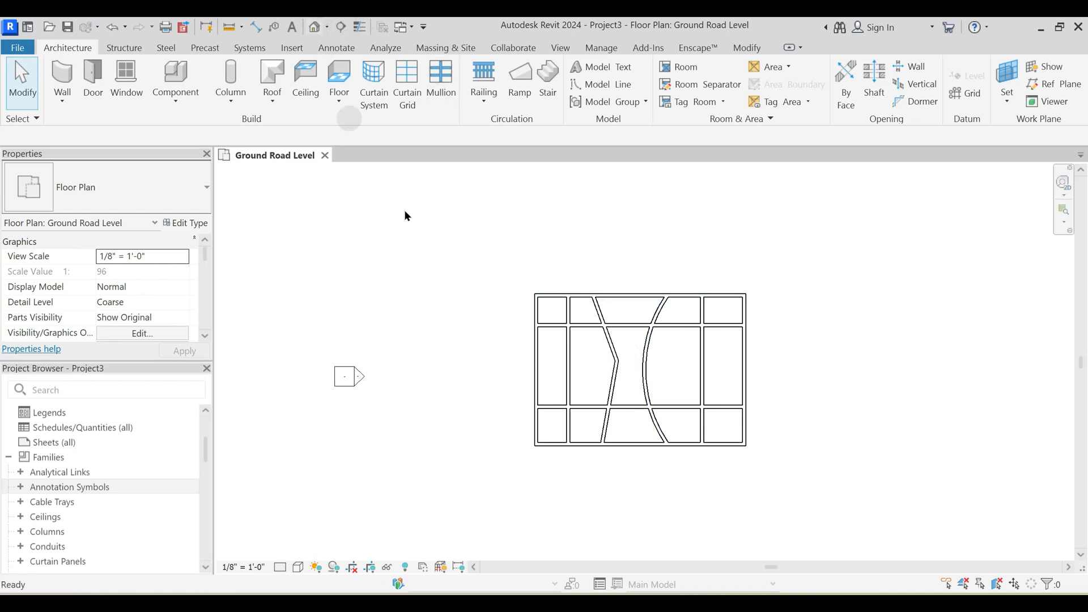
{"action": "middle_click_drag", "start_coordinate": [527, 365], "coordinate": [596, 464], "text": "shift"}
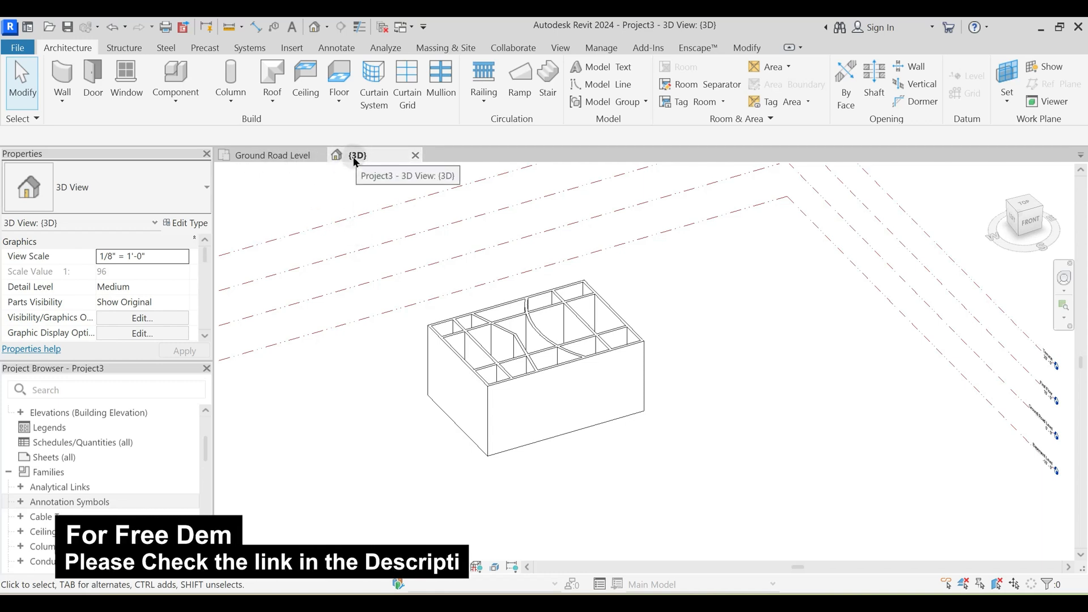
- Tile the 3D and Ground Road Level views side by side, fit both to their windows, and activate the plan
{"action": "key", "text": "w"}
{"action": "key", "text": "t"}
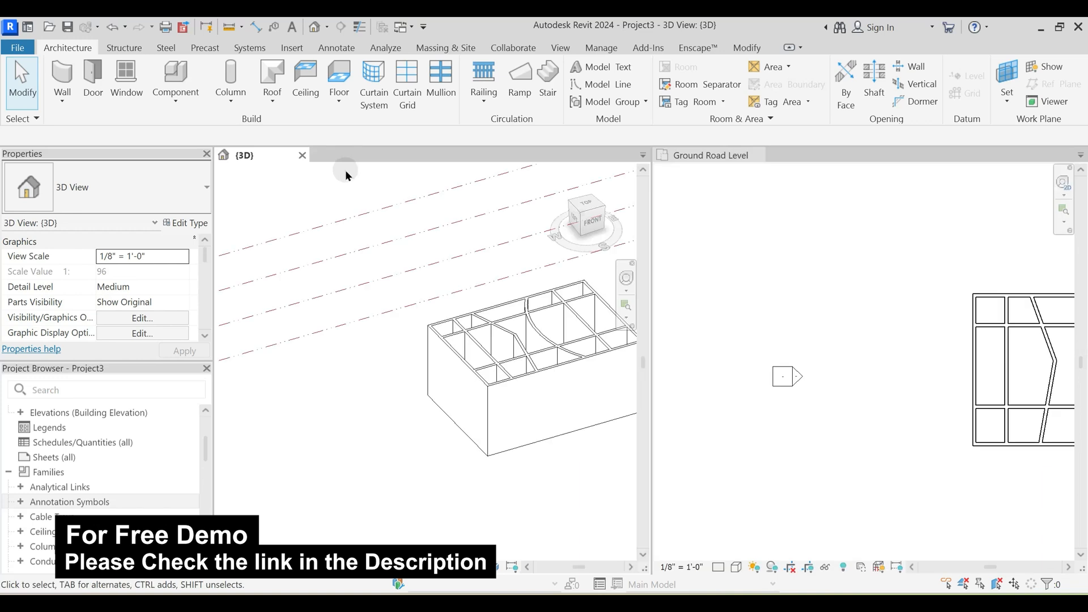
{"action": "key", "text": "z"}
{"action": "key", "text": "a"}
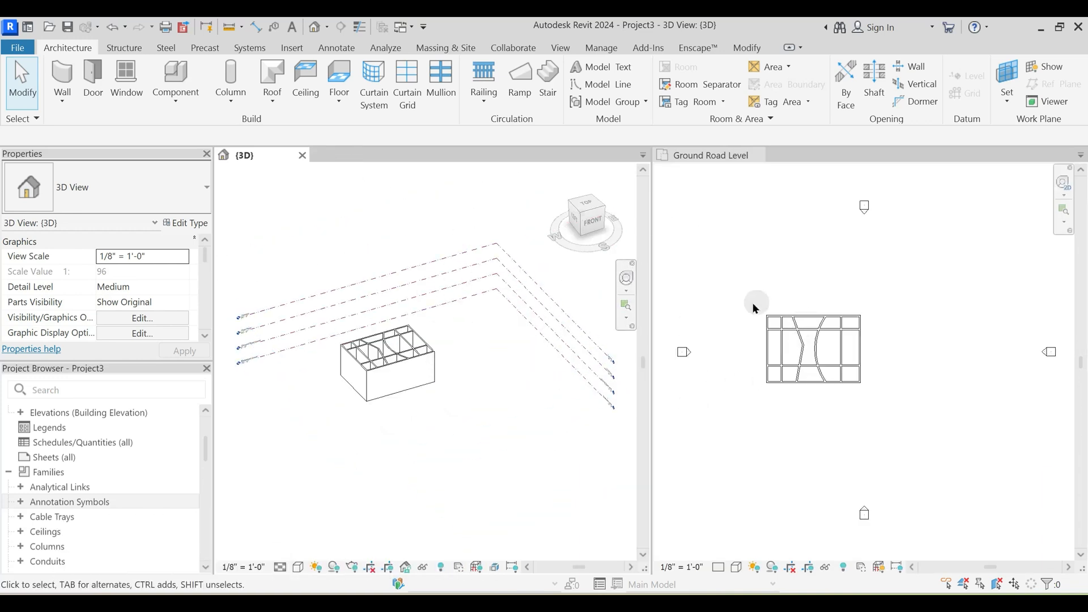
{"action": "left_click", "coordinate": [766, 257]}
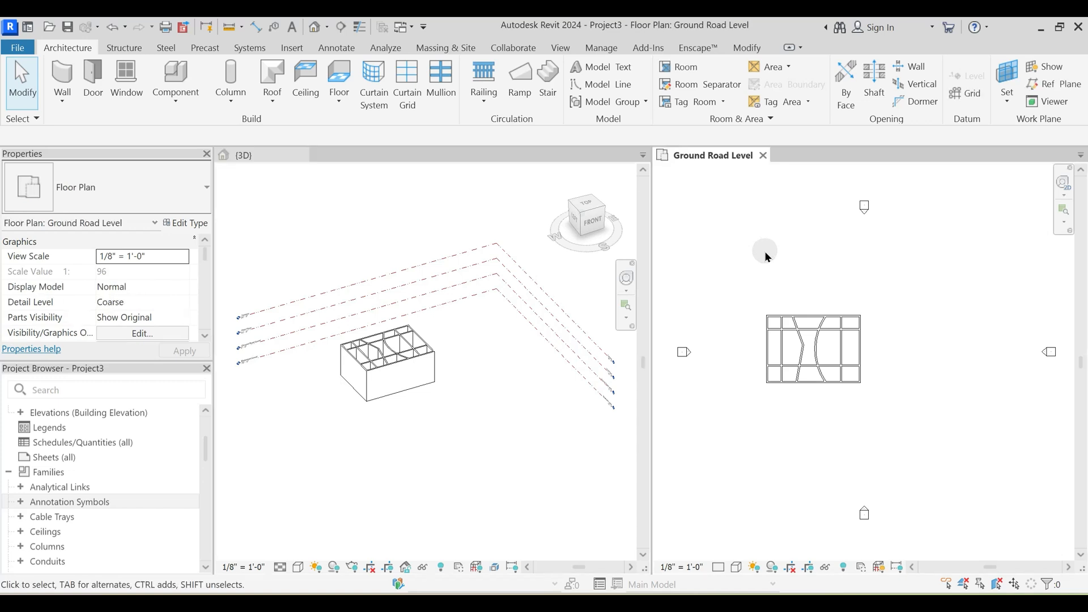
- Return the tiled views to tabs with the Ground Road Level plan in front
{"action": "key", "text": "t"}
{"action": "key", "text": "w"}
{"action": "middle_click_drag", "start_coordinate": [484, 354], "coordinate": [573, 339]}
{"action": "scroll", "coordinate": [417, 299], "scroll_direction": "up", "scroll_amount": 3}
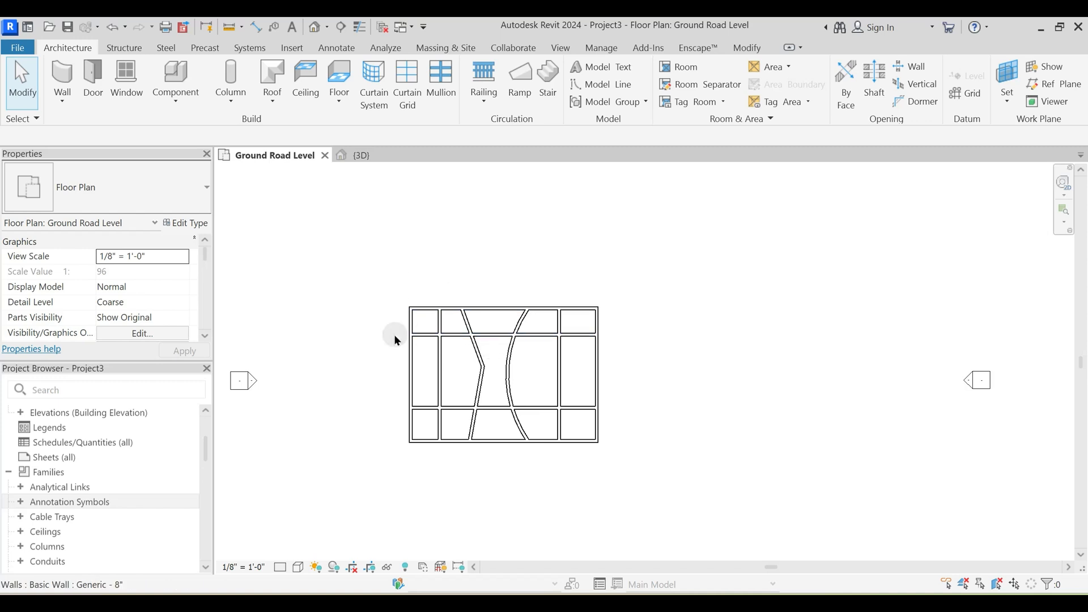
{"action": "middle_click_drag", "start_coordinate": [395, 334], "coordinate": [480, 323]}
{"action": "middle_click_drag", "start_coordinate": [494, 287], "coordinate": [493, 328]}
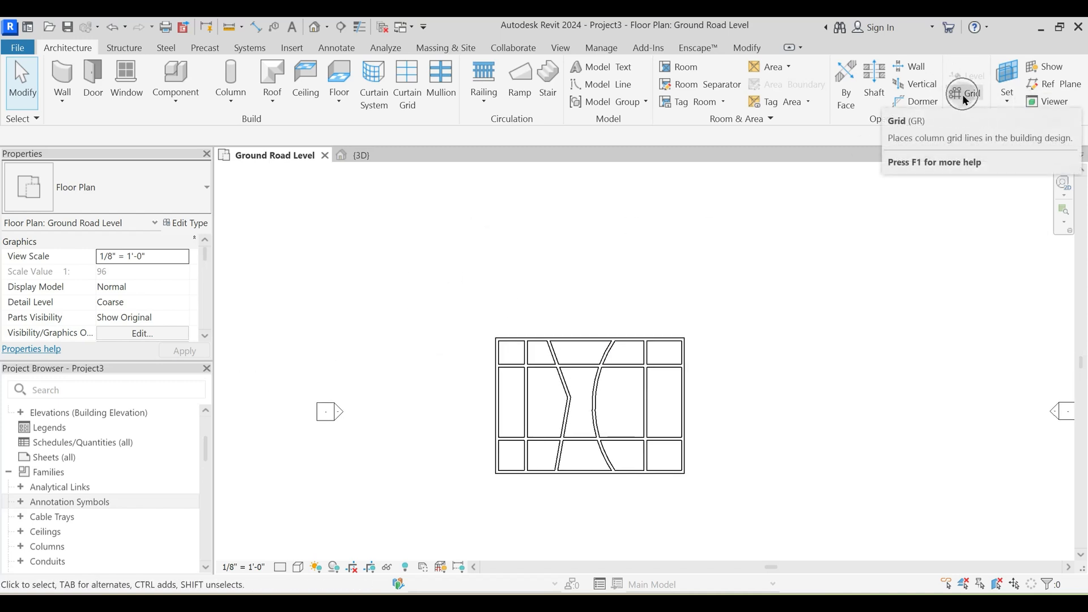
- Place a vertical grid line along the centerline of the left exterior wall, running from below the building to a bubble above it
{"action": "key", "text": "g"}
{"action": "key", "text": "r"}
{"action": "scroll", "coordinate": [510, 294], "scroll_direction": "up", "scroll_amount": 2}
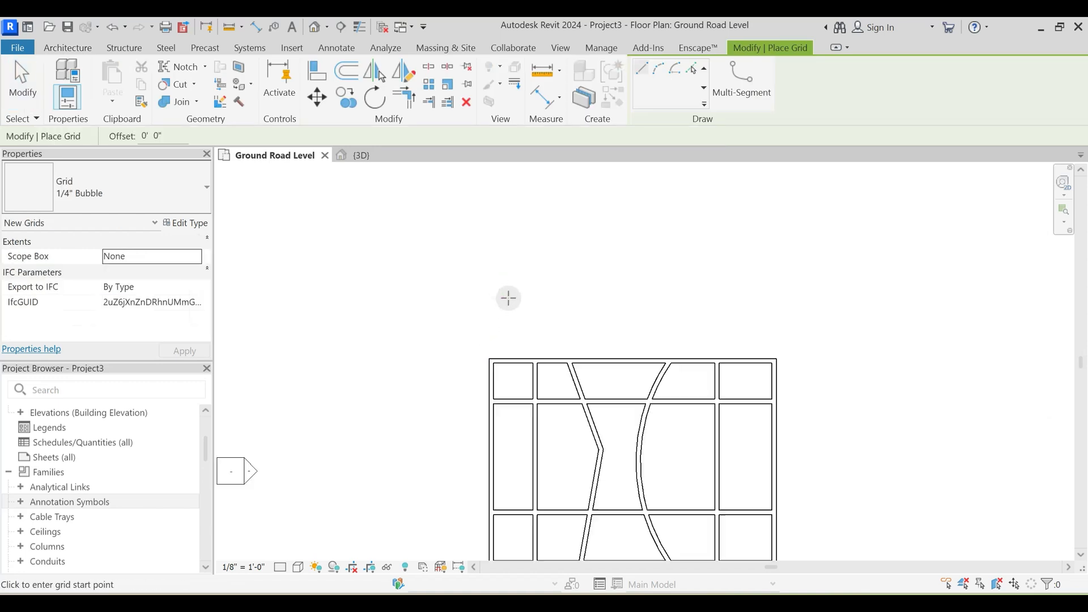
{"action": "left_click", "coordinate": [489, 252]}
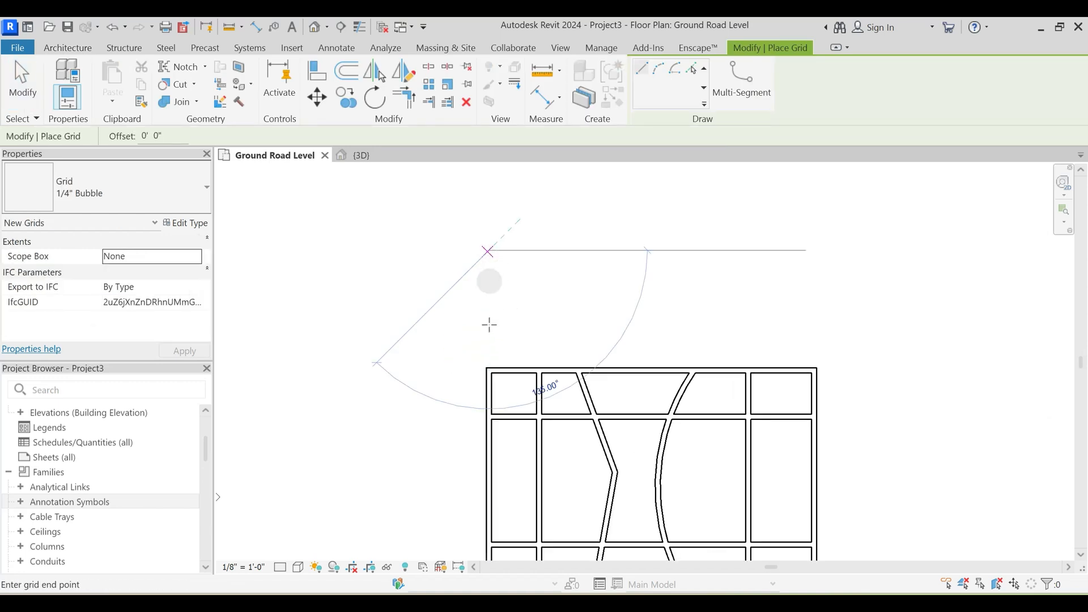
{"action": "key", "text": "Escape"}
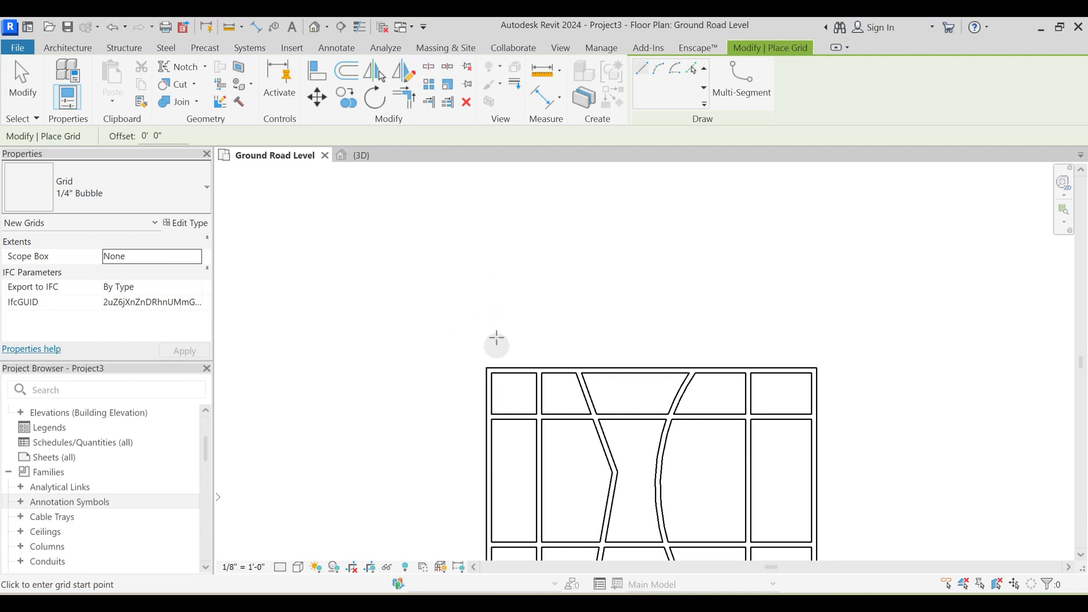
{"action": "left_click", "coordinate": [489, 305]}
{"action": "middle_click_drag", "start_coordinate": [487, 406], "coordinate": [513, 255]}
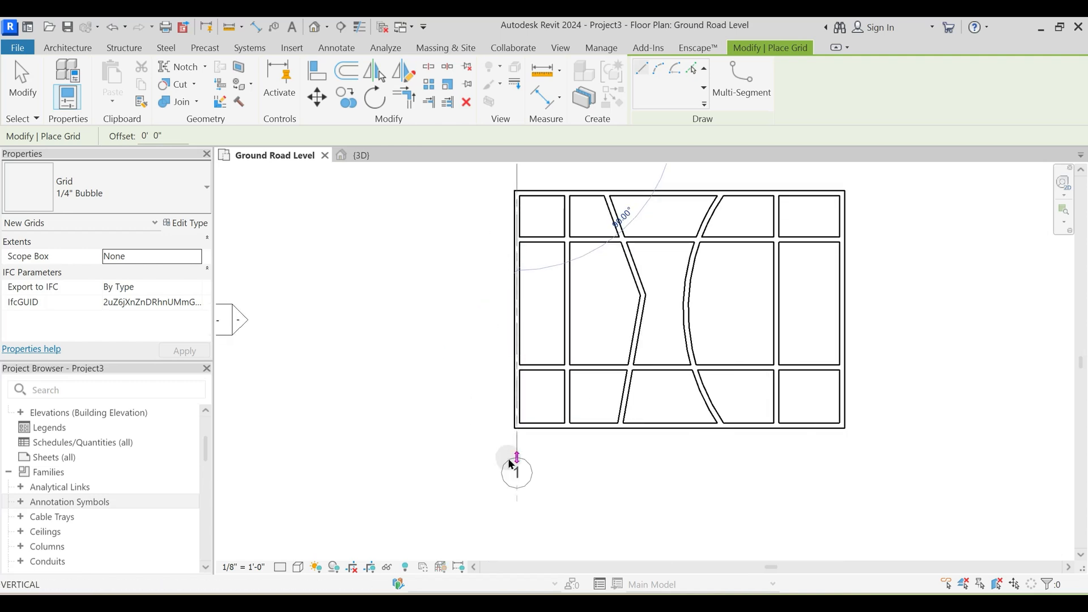
{"action": "left_click", "coordinate": [513, 557]}
{"action": "left_click", "coordinate": [513, 187]}
{"action": "middle_click_drag", "start_coordinate": [531, 321], "coordinate": [538, 408]}
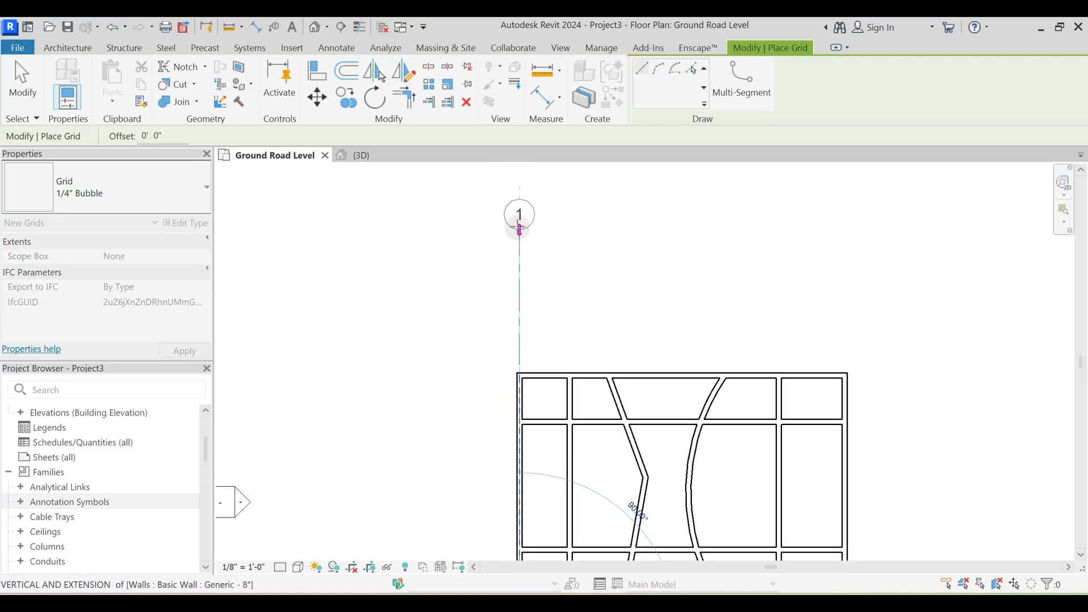
{"action": "left_click", "coordinate": [518, 227]}
- Place a vertical grid line along the left partition's centerline, with its bubble aligned to the first grid's
{"action": "middle_click_drag", "start_coordinate": [570, 355], "coordinate": [585, 290]}
{"action": "middle_click_drag", "start_coordinate": [567, 506], "coordinate": [558, 450]}
{"action": "left_click", "coordinate": [576, 506]}
{"action": "middle_click_drag", "start_coordinate": [573, 199], "coordinate": [566, 337]}
{"action": "left_click", "coordinate": [568, 231]}
{"action": "key", "text": "Escape"}
{"action": "key", "text": "Escape"}
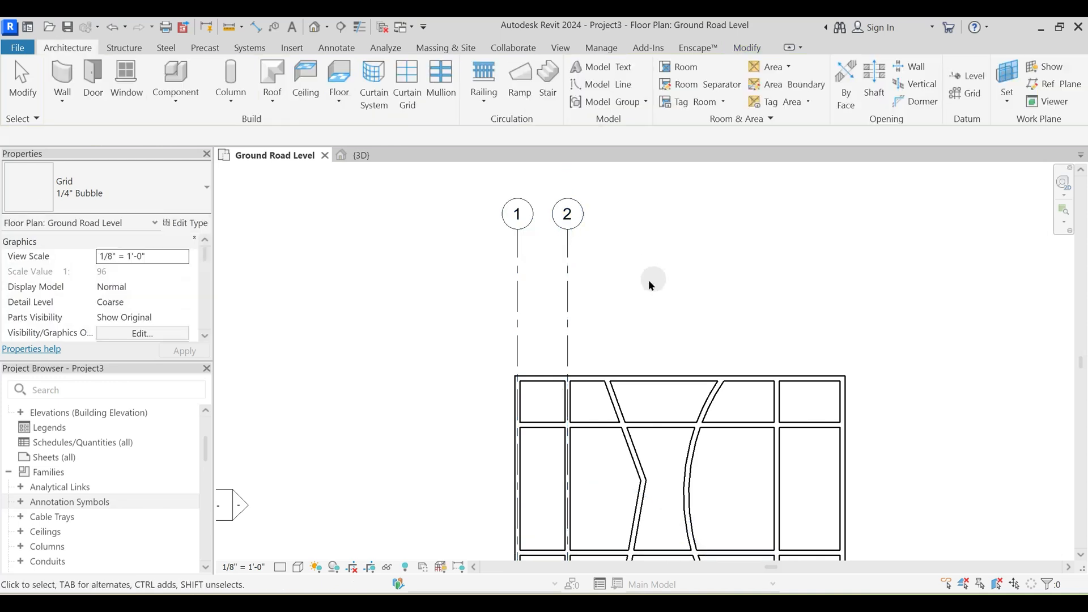
- Start a multi-segment grid sketch for the angled wall with an offset of 4"
{"action": "middle_click_drag", "start_coordinate": [630, 459], "coordinate": [623, 418]}
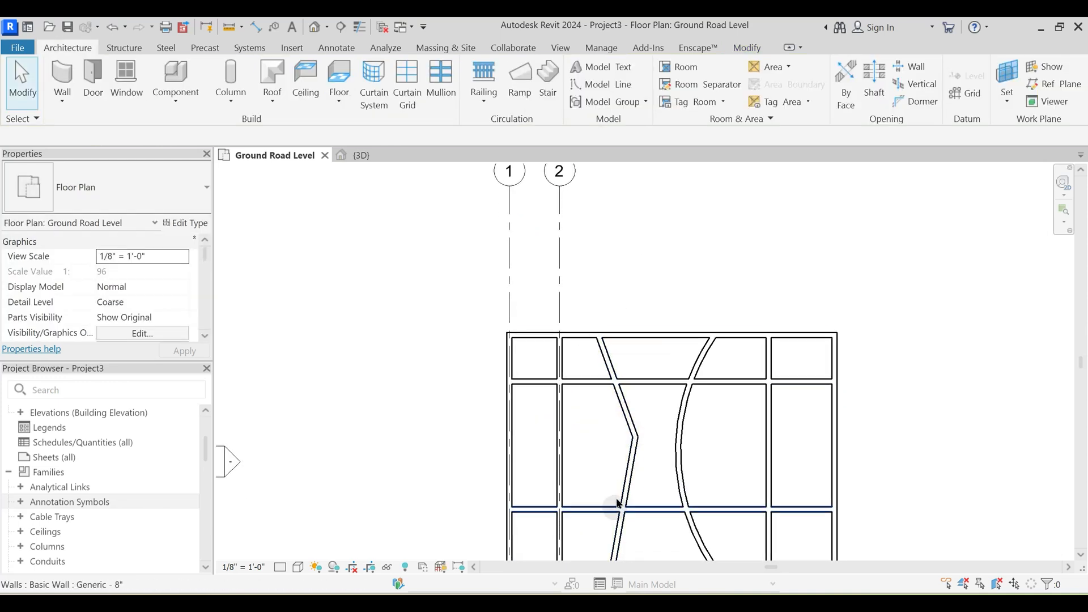
{"action": "middle_click_drag", "start_coordinate": [615, 549], "coordinate": [637, 438]}
{"action": "middle_click_drag", "start_coordinate": [640, 401], "coordinate": [636, 456]}
{"action": "scroll", "coordinate": [635, 456], "scroll_direction": "up", "scroll_amount": 1}
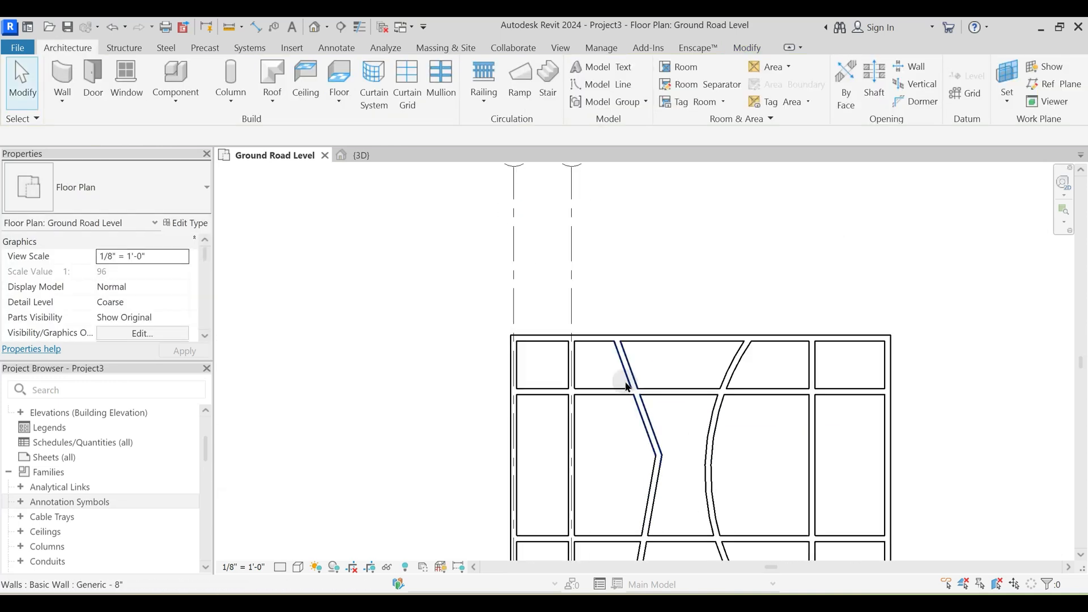
{"action": "key", "text": "g"}
{"action": "key", "text": "r"}
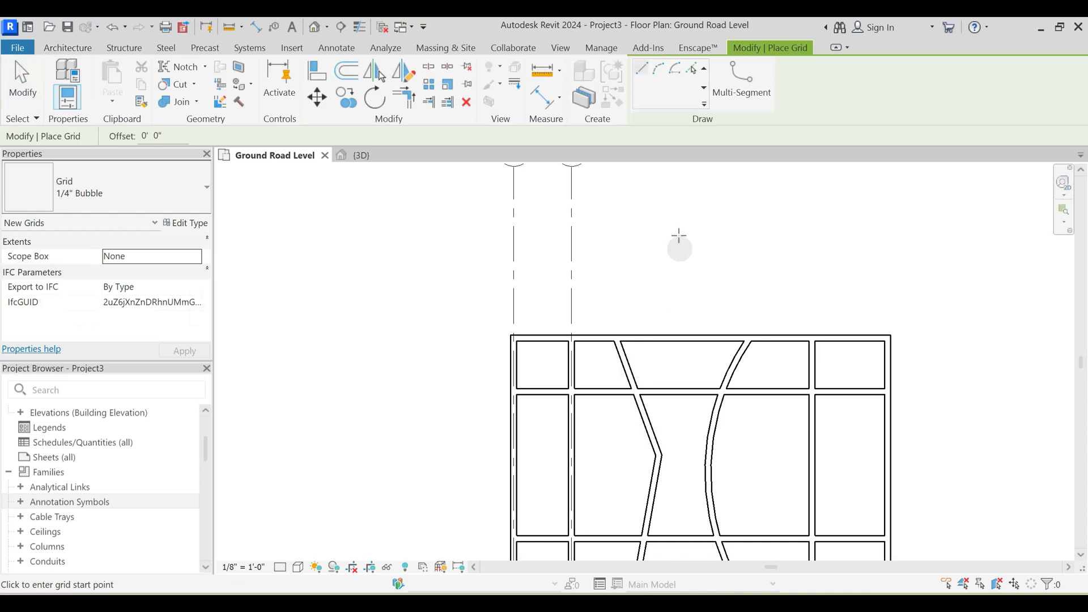
{"action": "left_click", "coordinate": [741, 80]}
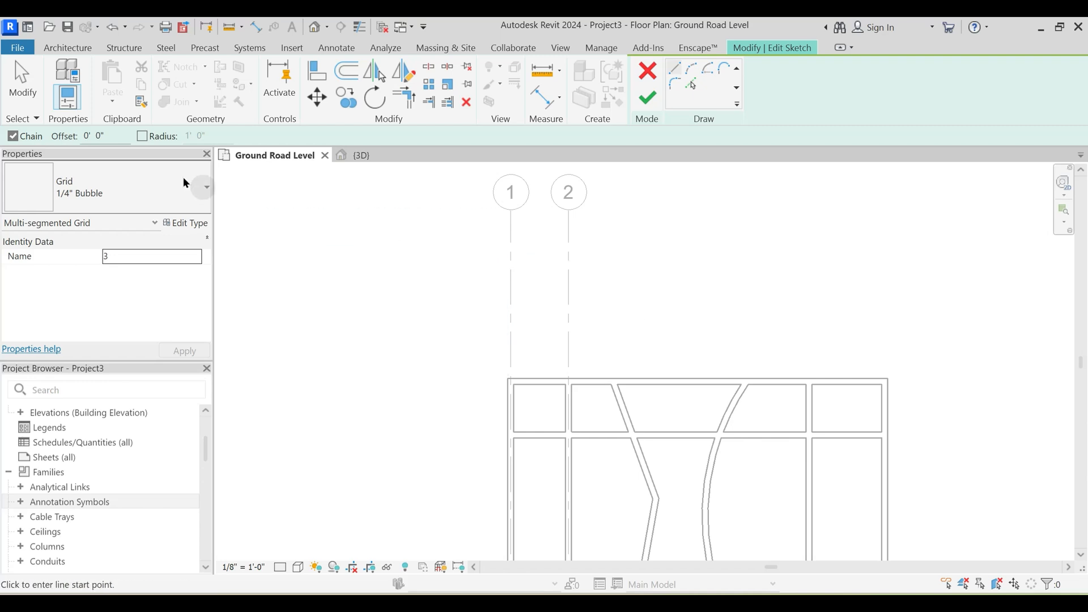
{"action": "scroll", "coordinate": [610, 400], "scroll_direction": "up", "scroll_amount": 2}
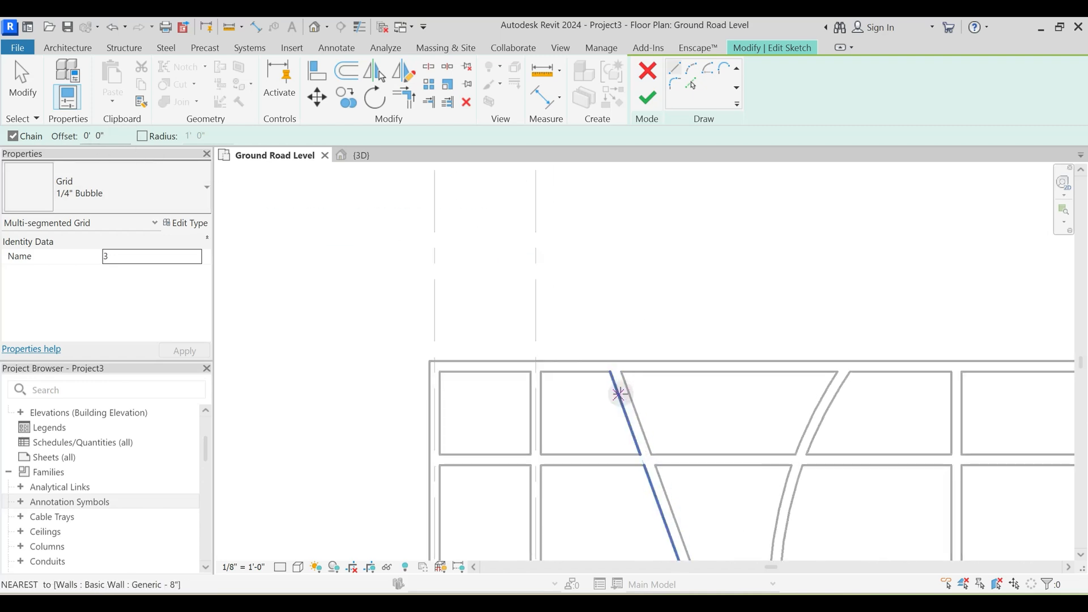
{"action": "left_click_drag", "start_coordinate": [112, 132], "coordinate": [79, 143]}
{"action": "type", "text": "4\""}
{"action": "key", "text": "Return"}
- Create centerline sketch segments with Pick Lines from both parts of the angled wall
{"action": "left_click", "coordinate": [695, 88]}
{"action": "left_click", "coordinate": [695, 88]}
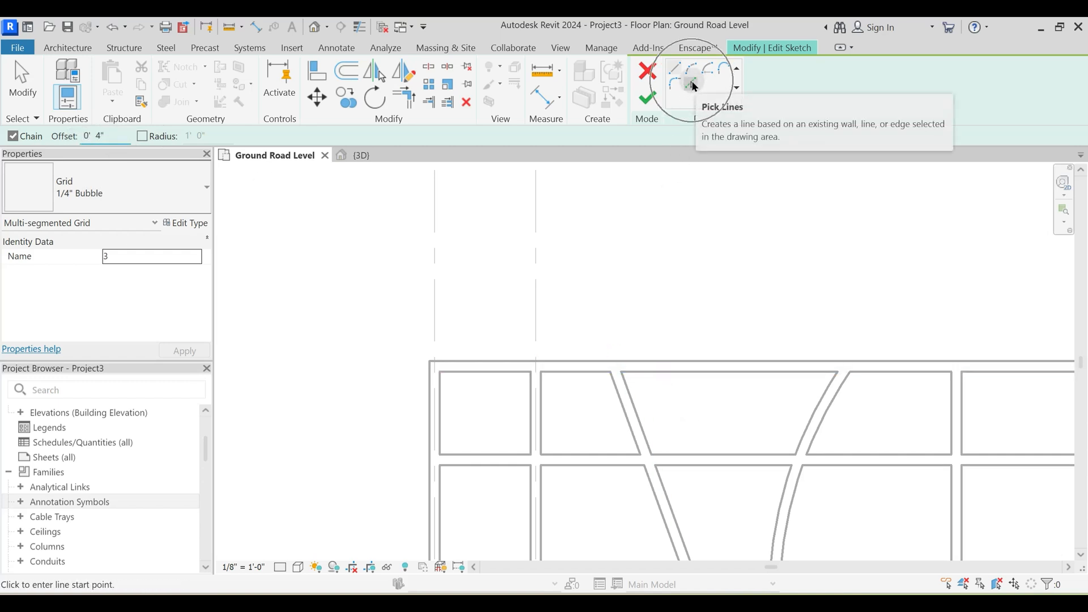
{"action": "left_click", "coordinate": [629, 398]}
{"action": "middle_click_drag", "start_coordinate": [702, 448], "coordinate": [704, 226]}
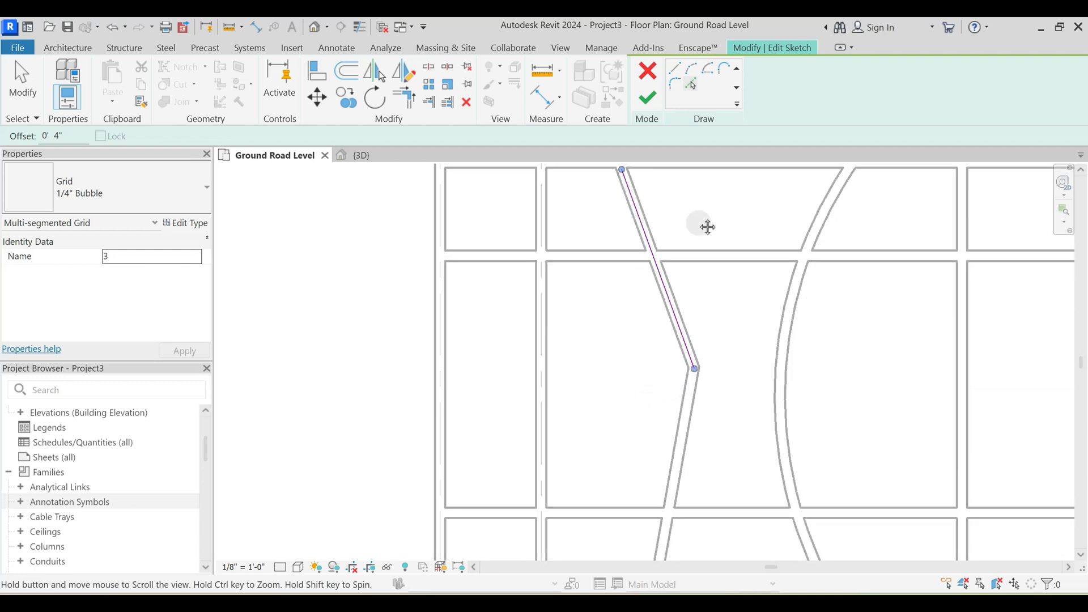
{"action": "left_click", "coordinate": [685, 433]}
{"action": "scroll", "coordinate": [703, 397], "scroll_direction": "down", "scroll_amount": 3}
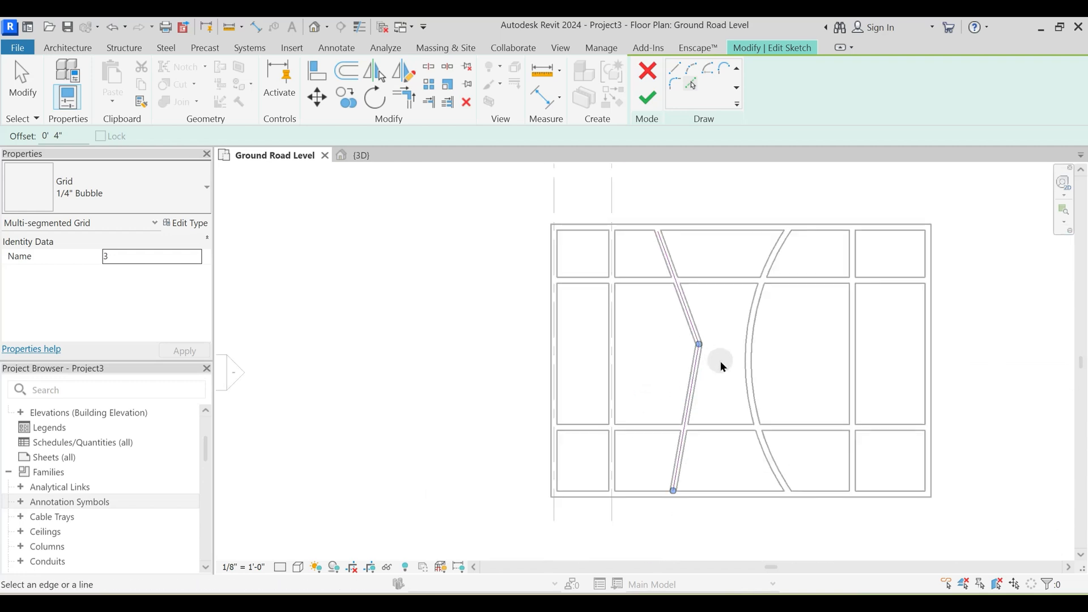
- Extend the upper and lower ends of the angled sketch to the outer faces of the exterior walls
{"action": "key", "text": "Escape"}
{"action": "scroll", "coordinate": [663, 251], "scroll_direction": "up", "scroll_amount": 4}
{"action": "left_click", "coordinate": [665, 248]}
{"action": "left_click_drag", "start_coordinate": [661, 240], "coordinate": [657, 226]}
{"action": "left_click", "coordinate": [705, 209]}
{"action": "scroll", "coordinate": [677, 248], "scroll_direction": "down", "scroll_amount": 4}
{"action": "middle_click_drag", "start_coordinate": [725, 444], "coordinate": [718, 287]}
{"action": "scroll", "coordinate": [681, 352], "scroll_direction": "up", "scroll_amount": 3}
{"action": "left_click", "coordinate": [685, 376]}
{"action": "mouse_move", "coordinate": [683, 403]}
{"action": "left_mouse_down"}
{"action": "mouse_move", "coordinate": [677, 396]}
{"action": "mouse_move", "coordinate": [675, 413]}
{"action": "left_mouse_up"}
{"action": "left_click", "coordinate": [712, 449]}
{"action": "scroll", "coordinate": [717, 431], "scroll_direction": "down", "scroll_amount": 3}
{"action": "middle_click_drag", "start_coordinate": [678, 190], "coordinate": [651, 320]}
- Draw a vertical sketch line from the angled sketch's upper end to the level of the existing grid heads
{"action": "scroll", "coordinate": [659, 297], "scroll_direction": "up", "scroll_amount": 2}
{"action": "left_click", "coordinate": [680, 70]}
{"action": "left_click", "coordinate": [628, 391]}
{"action": "mouse_move", "coordinate": [635, 153]}
{"action": "middle_mouse_down"}
{"action": "mouse_move", "coordinate": [644, 259]}
{"action": "mouse_move", "coordinate": [644, 247]}
{"action": "middle_mouse_up"}
{"action": "left_click", "coordinate": [639, 231]}
{"action": "key", "text": "Escape"}
- Add a vertical line about 7' 6" long below the angled sketch's lower end and finish the multi-segment grid
{"action": "scroll", "coordinate": [740, 280], "scroll_direction": "down", "scroll_amount": 2}
{"action": "middle_click_drag", "start_coordinate": [718, 417], "coordinate": [703, 183]}
{"action": "scroll", "coordinate": [689, 316], "scroll_direction": "up", "scroll_amount": 1}
{"action": "left_click", "coordinate": [675, 435]}
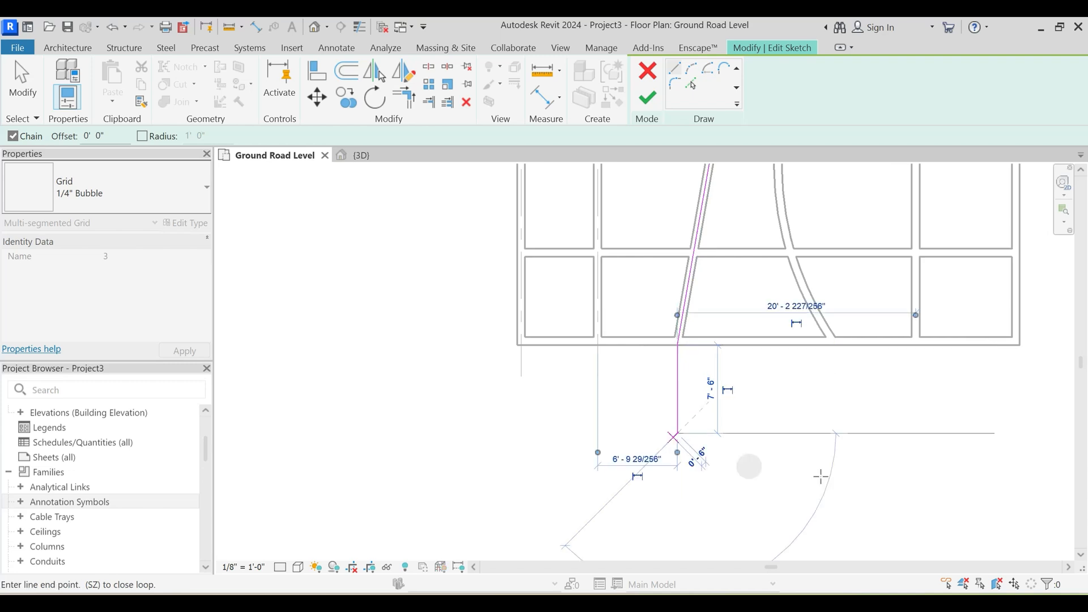
{"action": "left_click", "coordinate": [647, 97]}
{"action": "scroll", "coordinate": [718, 340], "scroll_direction": "down", "scroll_amount": 2}
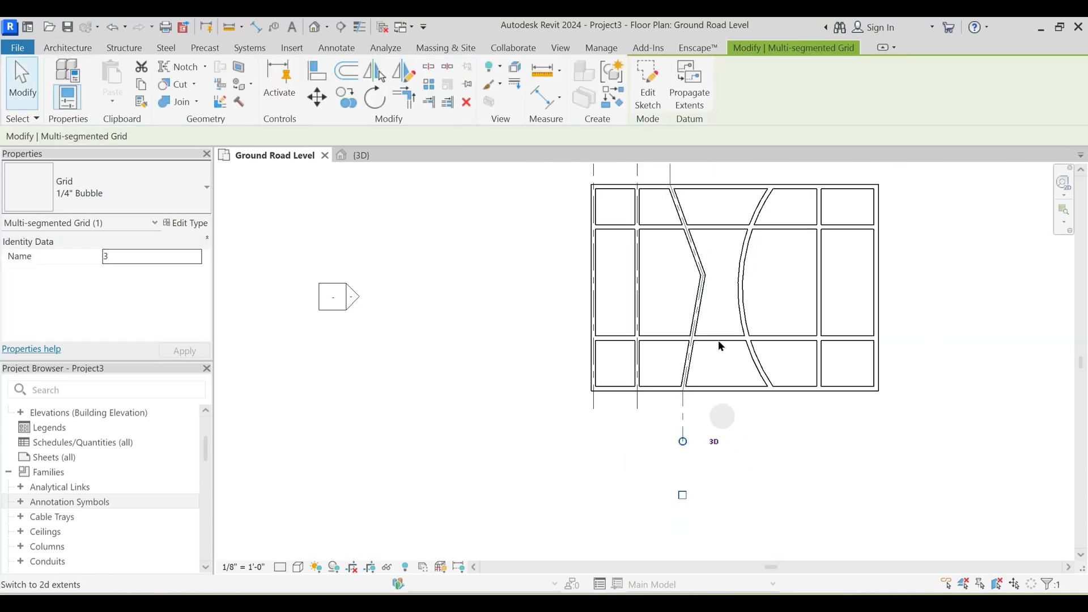
{"action": "middle_click_drag", "start_coordinate": [715, 238], "coordinate": [694, 357]}
{"action": "key", "text": "Escape"}
{"action": "scroll", "coordinate": [669, 269], "scroll_direction": "up", "scroll_amount": 1}
{"action": "middle_click_drag", "start_coordinate": [678, 272], "coordinate": [647, 346]}
{"action": "scroll", "coordinate": [647, 346], "scroll_direction": "down", "scroll_amount": 1}
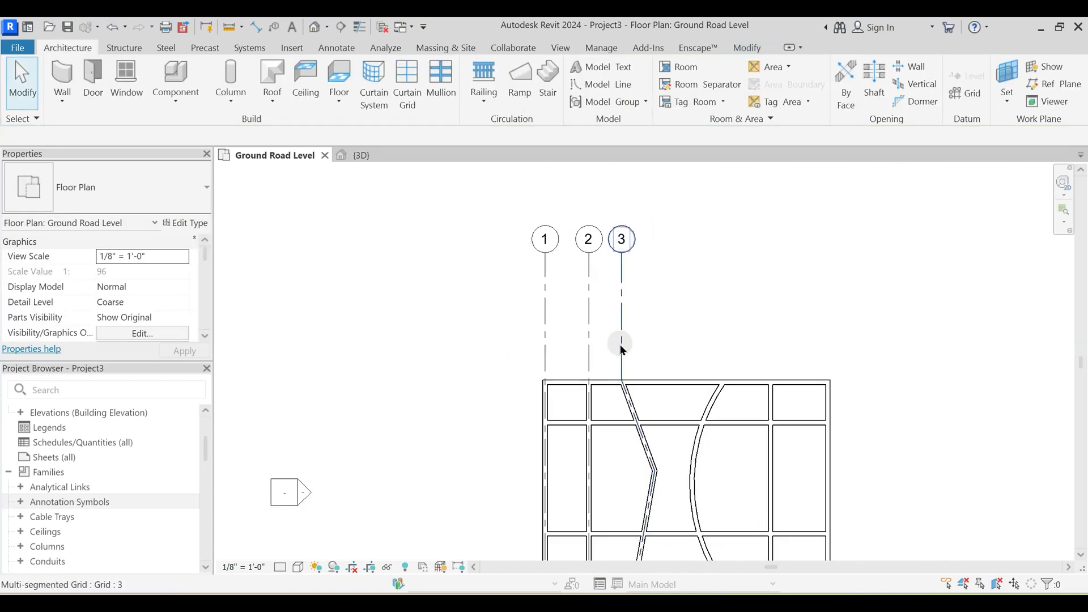
{"action": "middle_click_drag", "start_coordinate": [724, 333], "coordinate": [689, 318]}
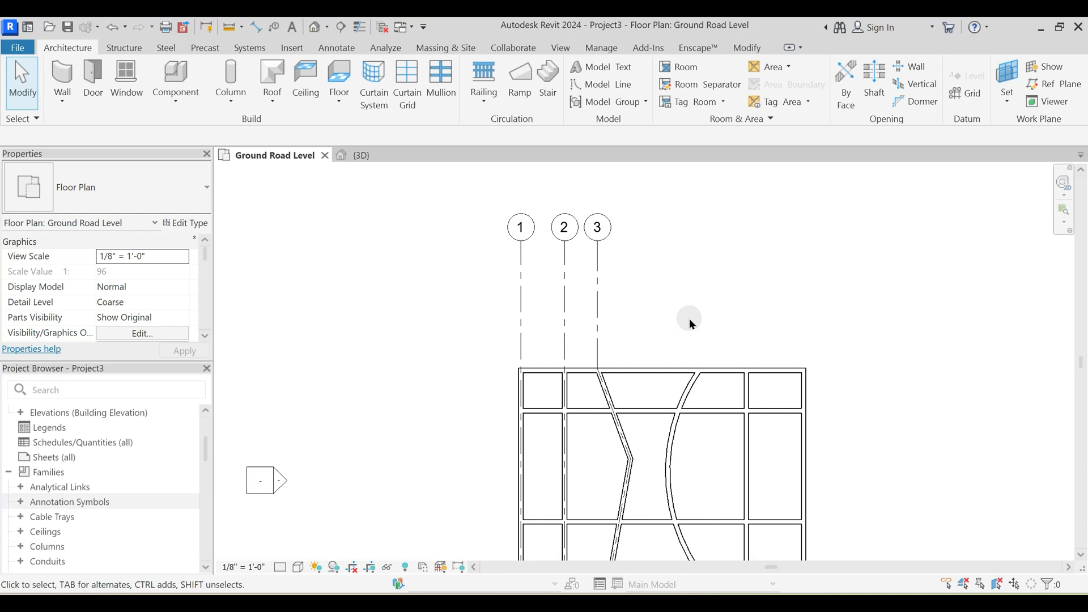
- Start another multi-segment grid and pick the arc wall with a 4" offset to sketch its centerline
{"action": "key", "text": "g"}
{"action": "key", "text": "r"}
{"action": "left_click", "coordinate": [755, 77]}
{"action": "left_click", "coordinate": [71, 139]}
{"action": "type", "text": "4"}
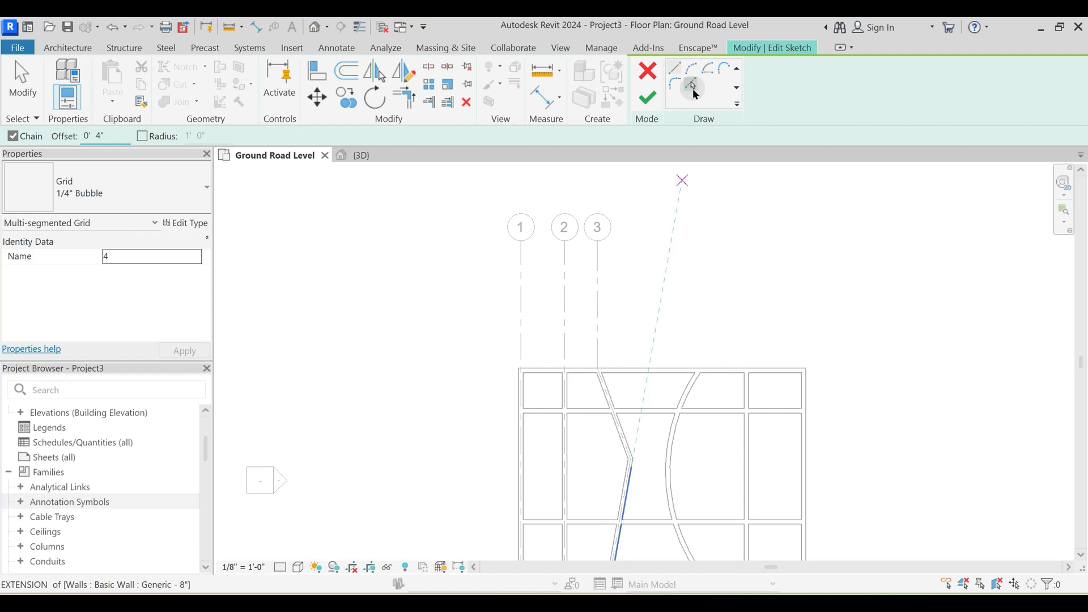
{"action": "left_click", "coordinate": [692, 85]}
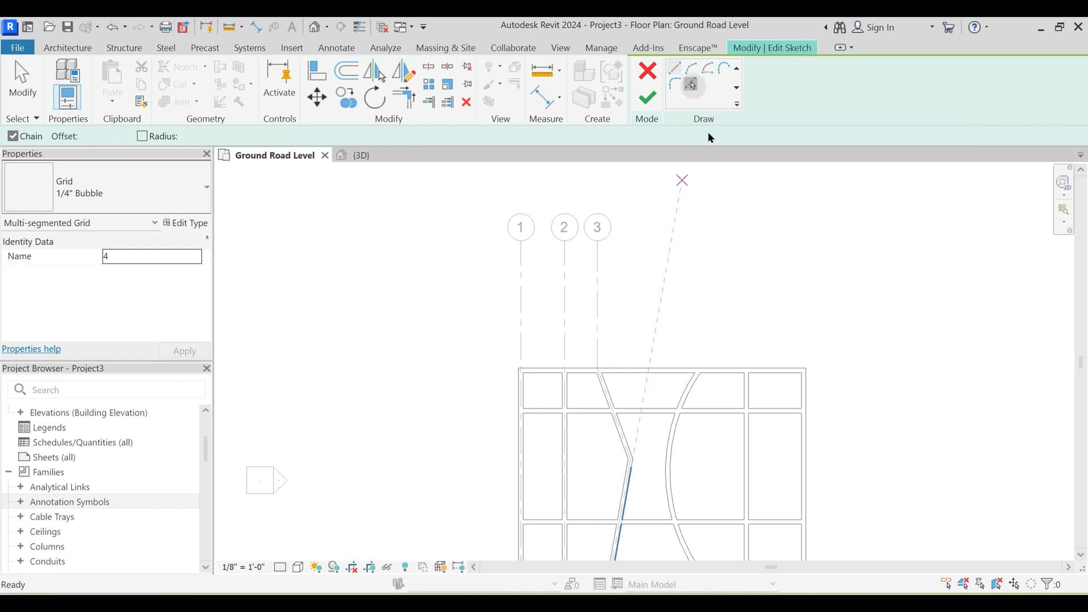
{"action": "left_click", "coordinate": [695, 393]}
{"action": "scroll", "coordinate": [695, 380], "scroll_direction": "up", "scroll_amount": 4}
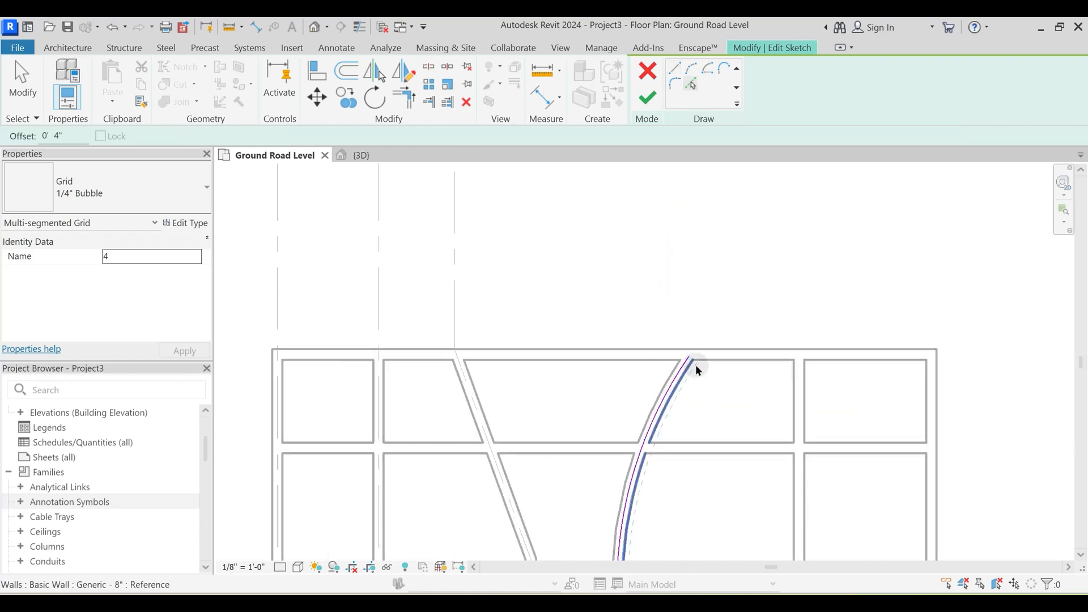
- Extend both ends of the arc sketch to the outer faces of the upper and lower exterior walls
{"action": "key", "text": "Escape"}
{"action": "left_click", "coordinate": [693, 361]}
{"action": "left_click_drag", "start_coordinate": [692, 361], "coordinate": [700, 349]}
{"action": "scroll", "coordinate": [702, 451], "scroll_direction": "down", "scroll_amount": 4}
{"action": "scroll", "coordinate": [692, 430], "scroll_direction": "up", "scroll_amount": 3}
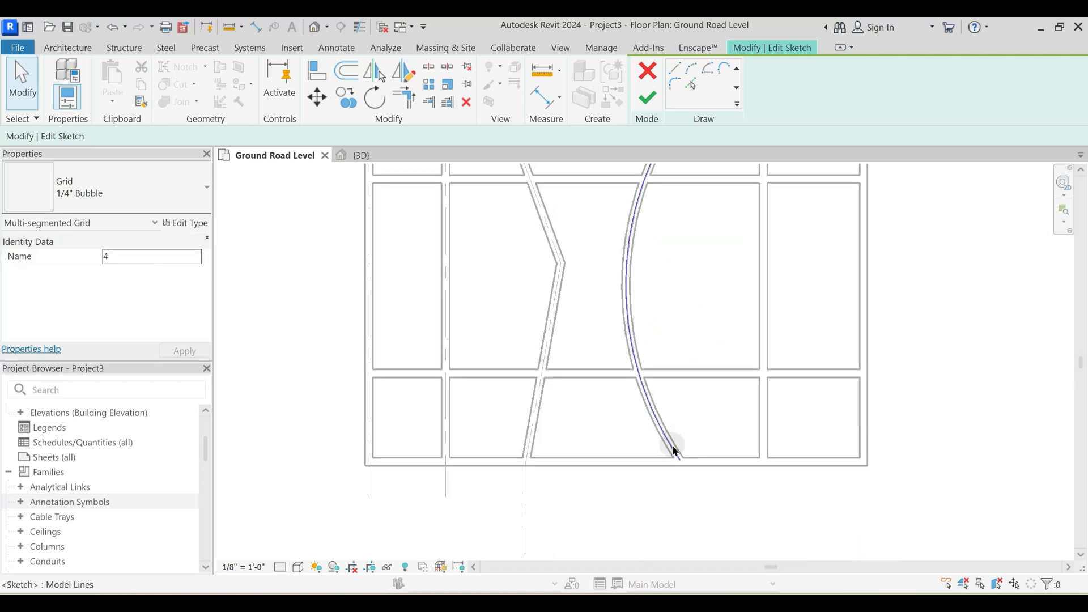
{"action": "left_click", "coordinate": [674, 450]}
{"action": "left_click_drag", "start_coordinate": [680, 461], "coordinate": [691, 471]}
{"action": "scroll", "coordinate": [699, 498], "scroll_direction": "down", "scroll_amount": 3}
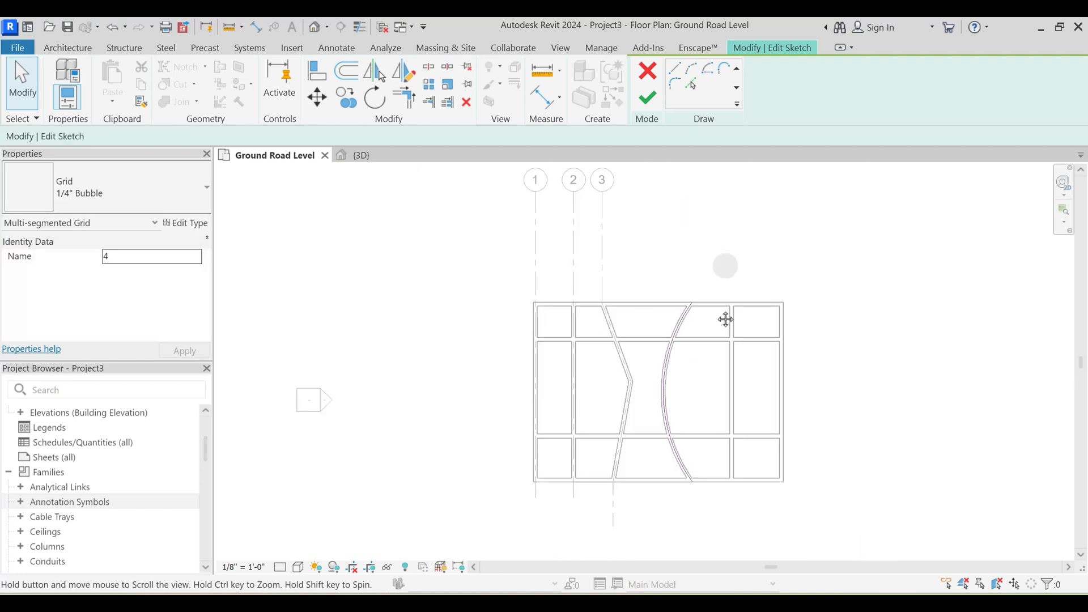
- Draw a vertical sketch line from the arc's upper end to the level of the neighbouring grid heads
{"action": "middle_click_drag", "start_coordinate": [726, 319], "coordinate": [703, 400]}
{"action": "key", "text": "l"}
{"action": "key", "text": "i"}
{"action": "left_click", "coordinate": [669, 386]}
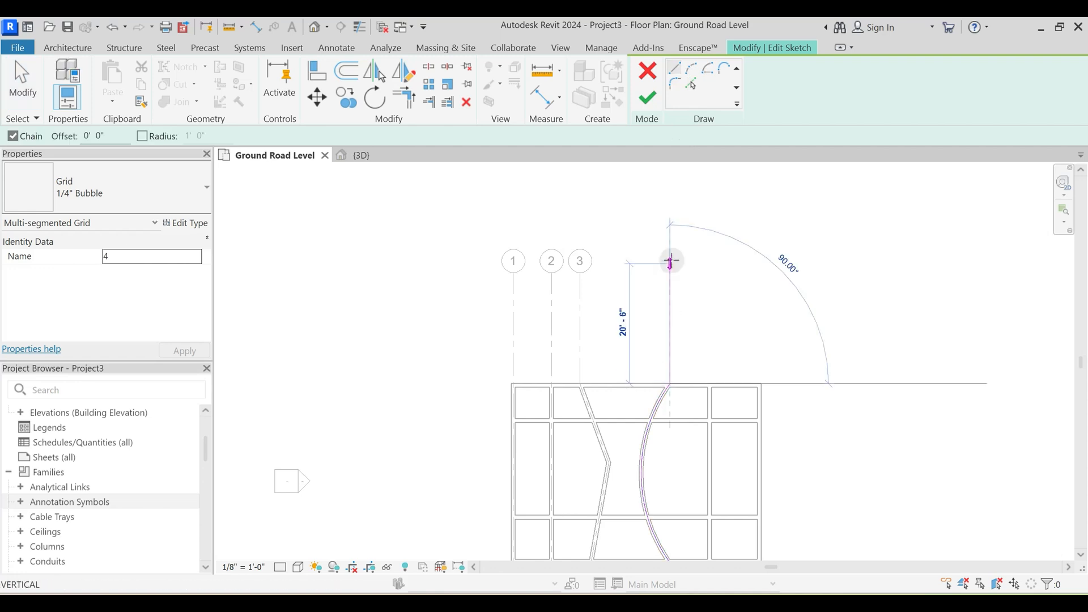
{"action": "left_click", "coordinate": [669, 273]}
{"action": "key", "text": "Escape"}
- Draw a short vertical sketch line below the arc's lower end and finish the arc wall's multi-segment grid
{"action": "middle_click_drag", "start_coordinate": [701, 503], "coordinate": [673, 272]}
{"action": "left_click", "coordinate": [642, 333]}
{"action": "left_click", "coordinate": [642, 380]}
{"action": "key", "text": "Escape"}
{"action": "key", "text": "Escape"}
{"action": "scroll", "coordinate": [675, 436], "scroll_direction": "down", "scroll_amount": 2}
{"action": "mouse_move", "coordinate": [693, 207]}
{"action": "middle_mouse_down"}
{"action": "mouse_move", "coordinate": [694, 286]}
{"action": "mouse_move", "coordinate": [688, 271]}
{"action": "middle_mouse_up"}
{"action": "left_click", "coordinate": [650, 95]}
{"action": "key", "text": "Escape"}
- Place a vertical grid line along the right partition's centerline, with its ends aligned to the arc wall's grid
{"action": "key", "text": "g"}
{"action": "key", "text": "r"}
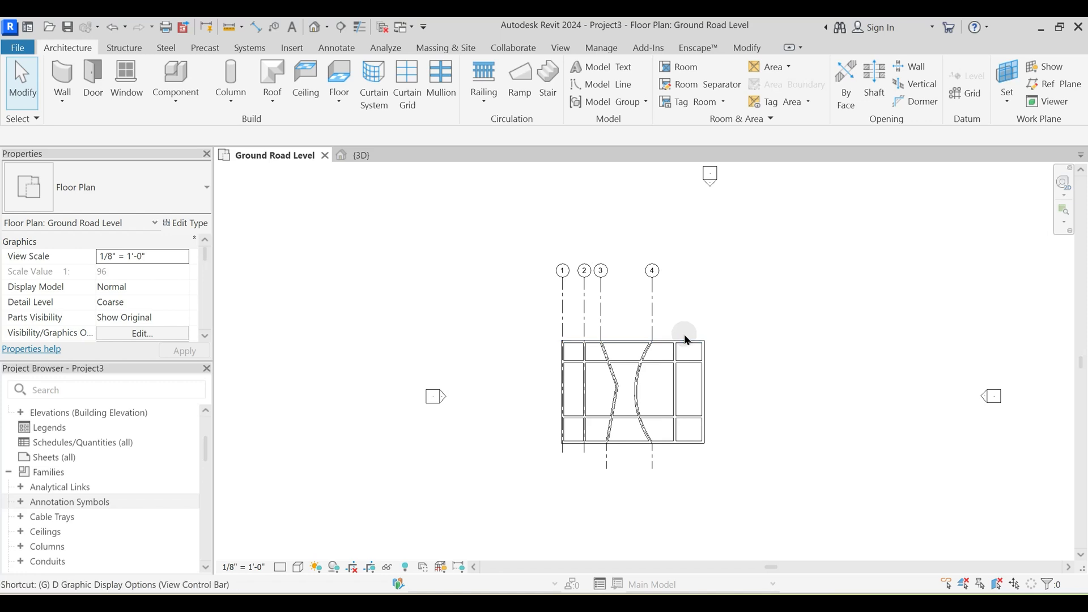
{"action": "scroll", "coordinate": [688, 329], "scroll_direction": "up", "scroll_amount": 2}
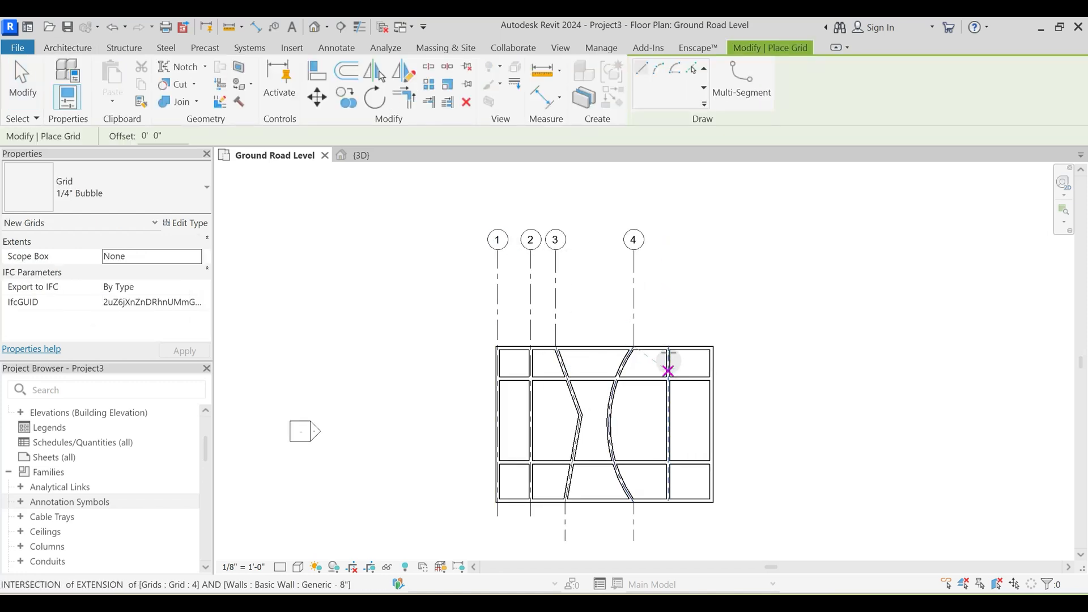
{"action": "left_click", "coordinate": [669, 539]}
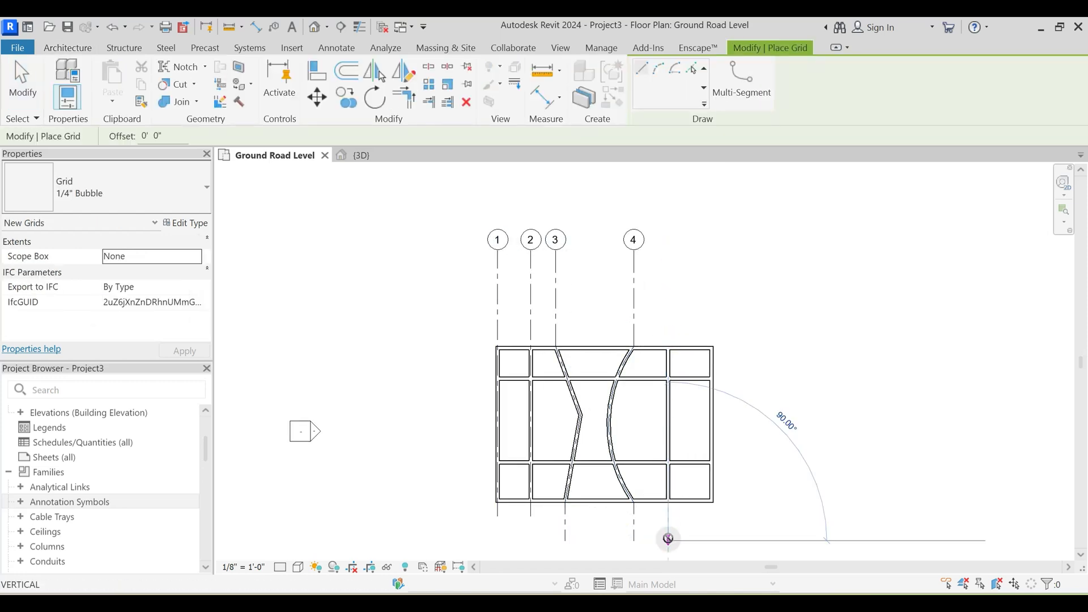
{"action": "left_click", "coordinate": [668, 251]}
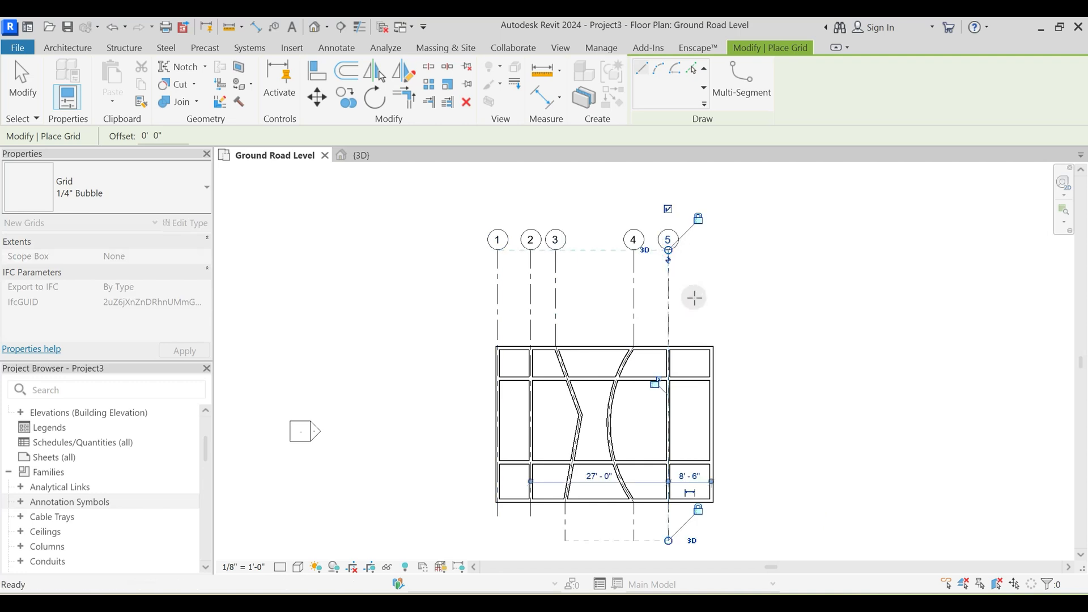
{"action": "key", "text": "Escape"}
{"action": "key", "text": "Escape"}
{"action": "middle_click_drag", "start_coordinate": [657, 388], "coordinate": [712, 324]}
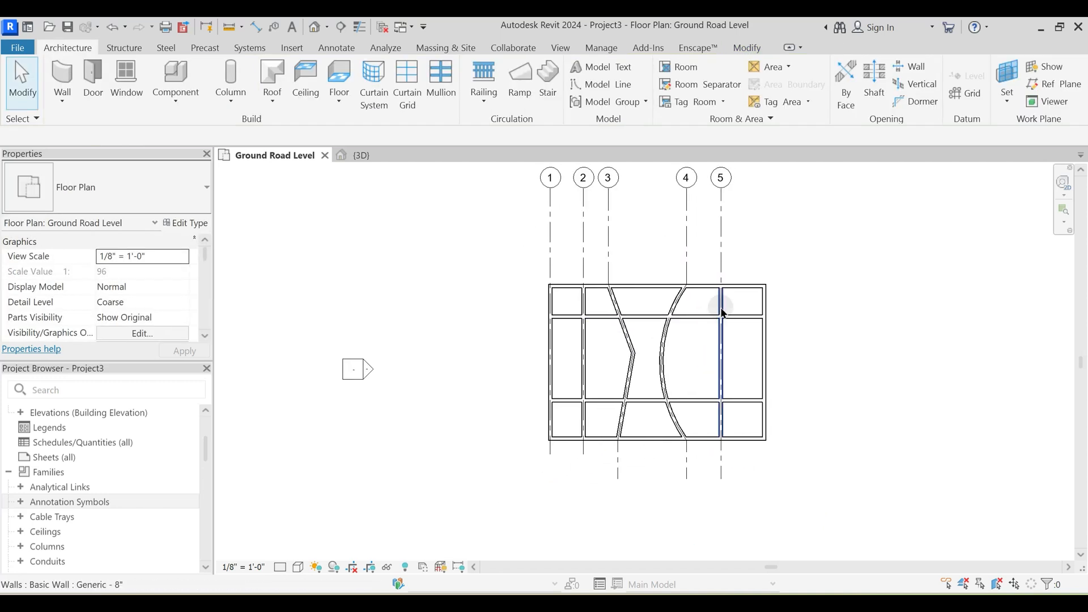
{"action": "scroll", "coordinate": [724, 314], "scroll_direction": "up", "scroll_amount": 2}
{"action": "scroll", "coordinate": [729, 315], "scroll_direction": "down", "scroll_amount": 3}
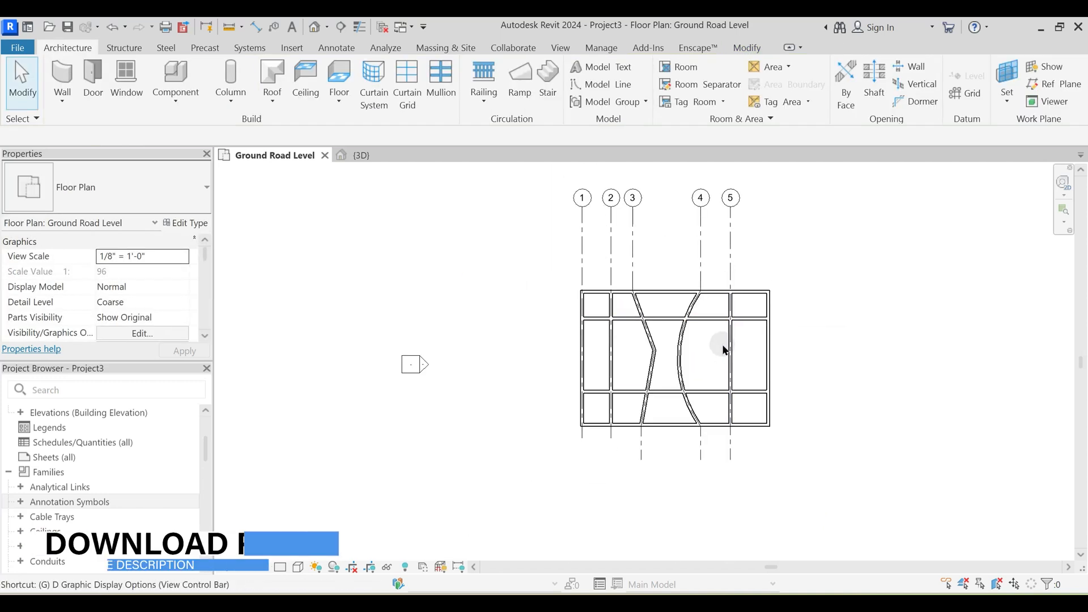
- Place a horizontal grid line along the upper horizontal partition's centerline, running from left of the building to beyond its right side
{"action": "key", "text": "g"}
{"action": "key", "text": "r"}
{"action": "mouse_move", "coordinate": [703, 357]}
{"action": "middle_mouse_down"}
{"action": "mouse_move", "coordinate": [687, 369]}
{"action": "mouse_move", "coordinate": [626, 354]}
{"action": "middle_mouse_up"}
{"action": "scroll", "coordinate": [675, 354], "scroll_direction": "up", "scroll_amount": 2}
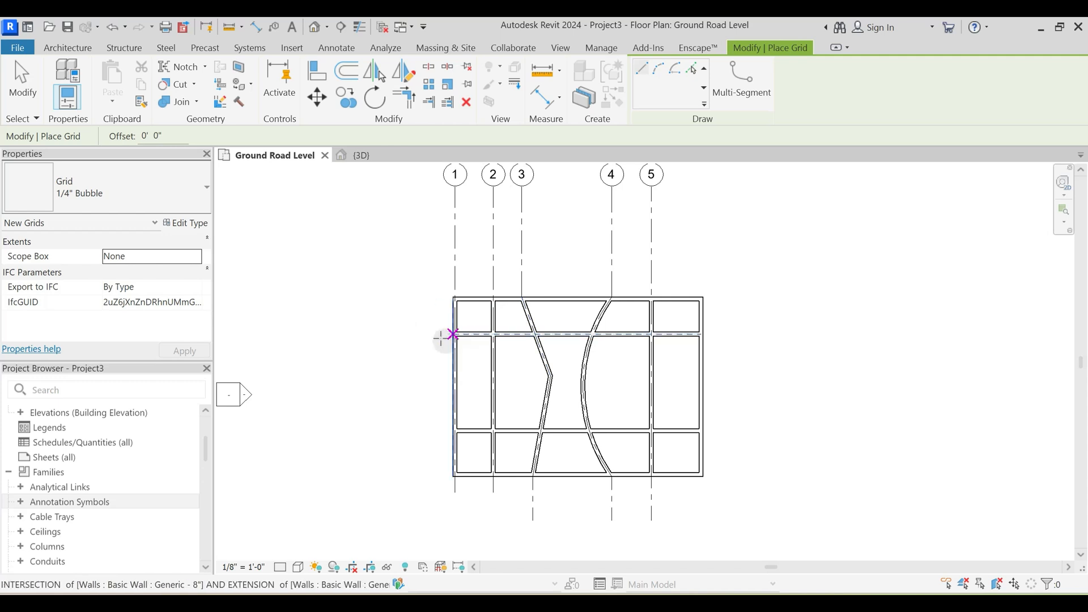
{"action": "left_click", "coordinate": [446, 335]}
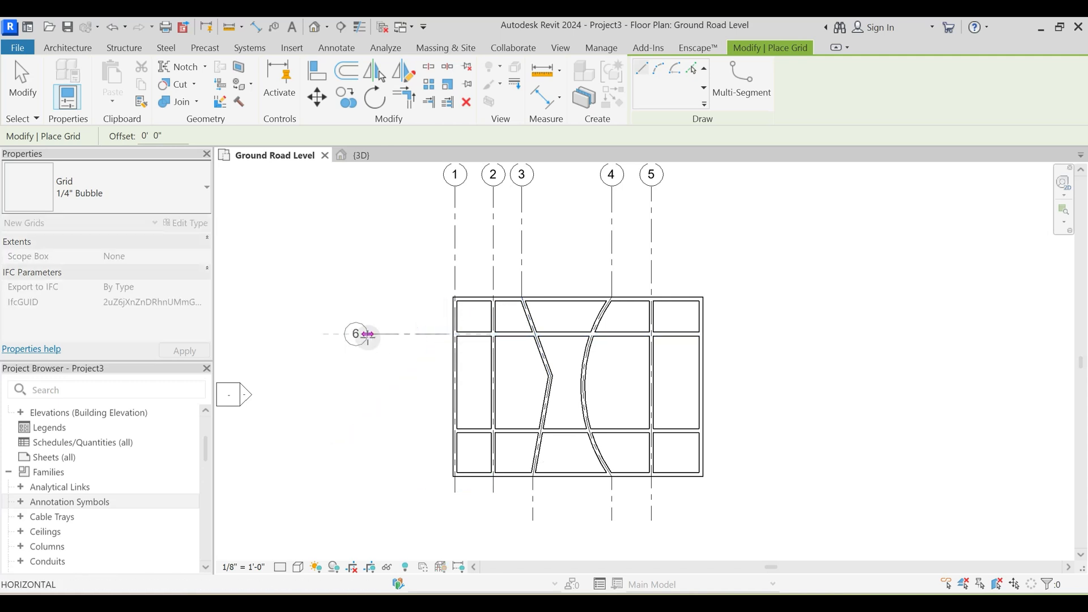
{"action": "key", "text": "Escape"}
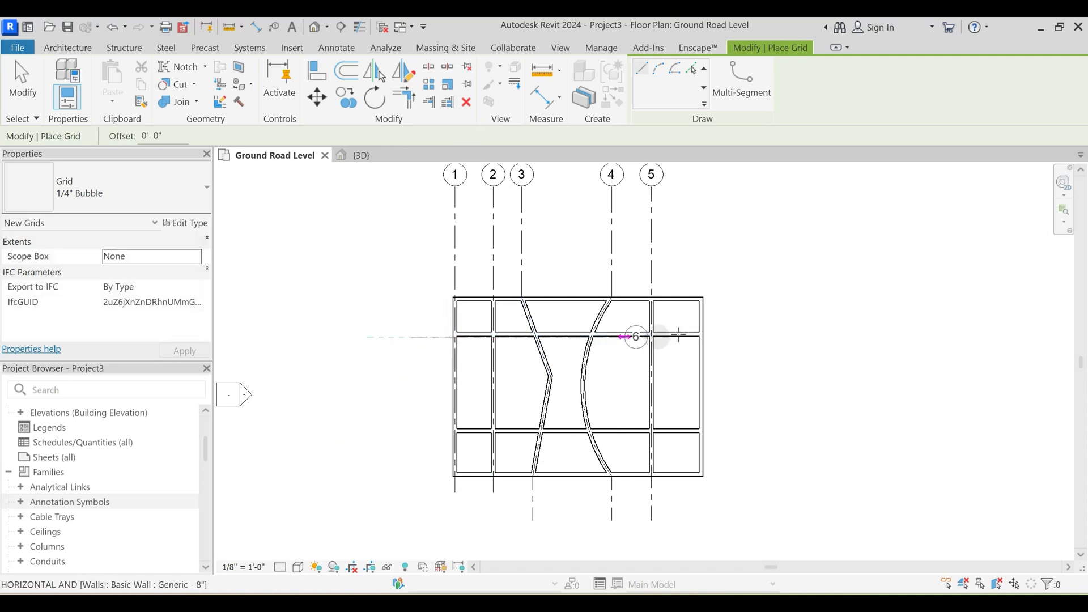
{"action": "scroll", "coordinate": [377, 324], "scroll_direction": "up", "scroll_amount": 1}
{"action": "left_click", "coordinate": [445, 337]}
{"action": "left_click", "coordinate": [896, 337]}
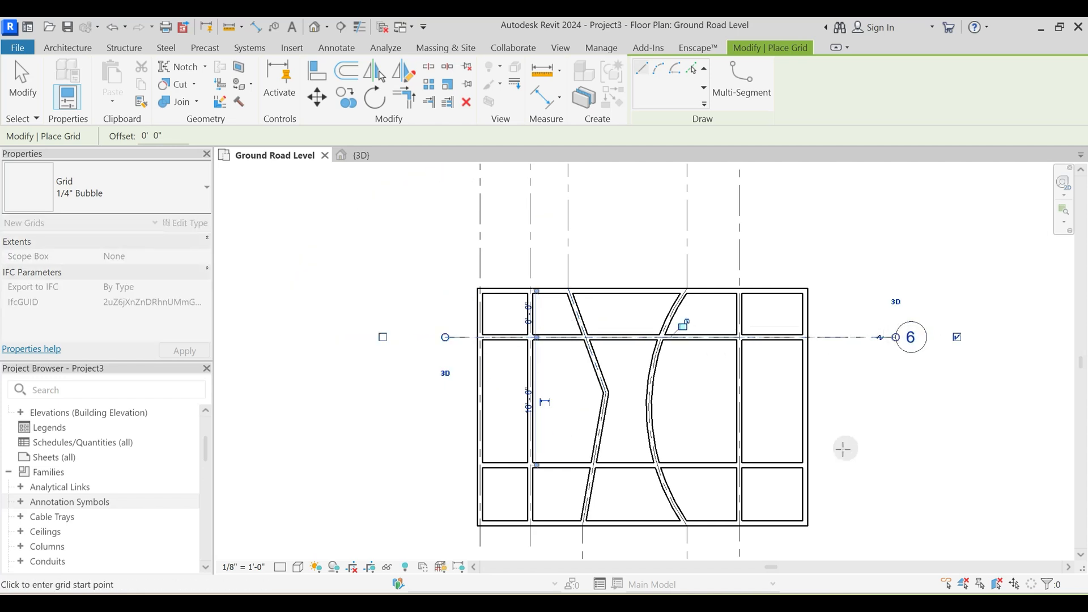
- Place a horizontal grid line along the lower horizontal partition's centerline, with both ends aligned to the grid above
{"action": "middle_click_drag", "start_coordinate": [844, 448], "coordinate": [836, 347]}
{"action": "left_click", "coordinate": [437, 364]}
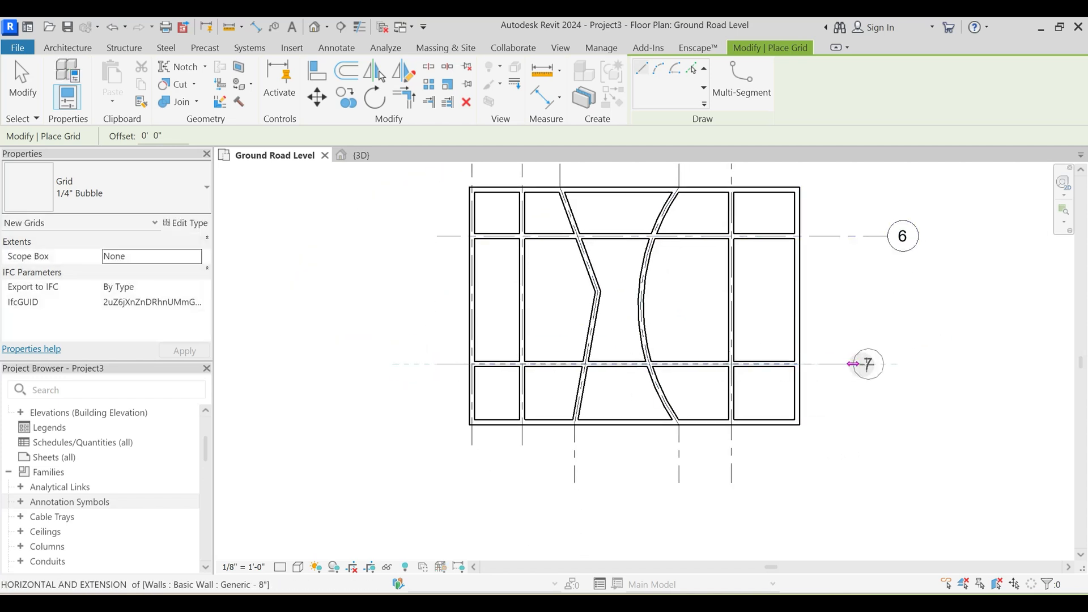
{"action": "left_click", "coordinate": [888, 364]}
{"action": "scroll", "coordinate": [889, 397], "scroll_direction": "down", "scroll_amount": 4}
{"action": "key", "text": "Escape"}
- Rename the upper horizontal grid as A
{"action": "middle_click_drag", "start_coordinate": [925, 284], "coordinate": [889, 313]}
{"action": "scroll", "coordinate": [889, 311], "scroll_direction": "up", "scroll_amount": 3}
{"action": "scroll", "coordinate": [801, 367], "scroll_direction": "down", "scroll_amount": 4}
{"action": "left_click", "coordinate": [827, 356]}
{"action": "left_click", "coordinate": [828, 355]}
{"action": "type", "text": "A"}
{"action": "key", "text": "Return"}
- Rename the lower horizontal grid as B
{"action": "double_click", "coordinate": [826, 439]}
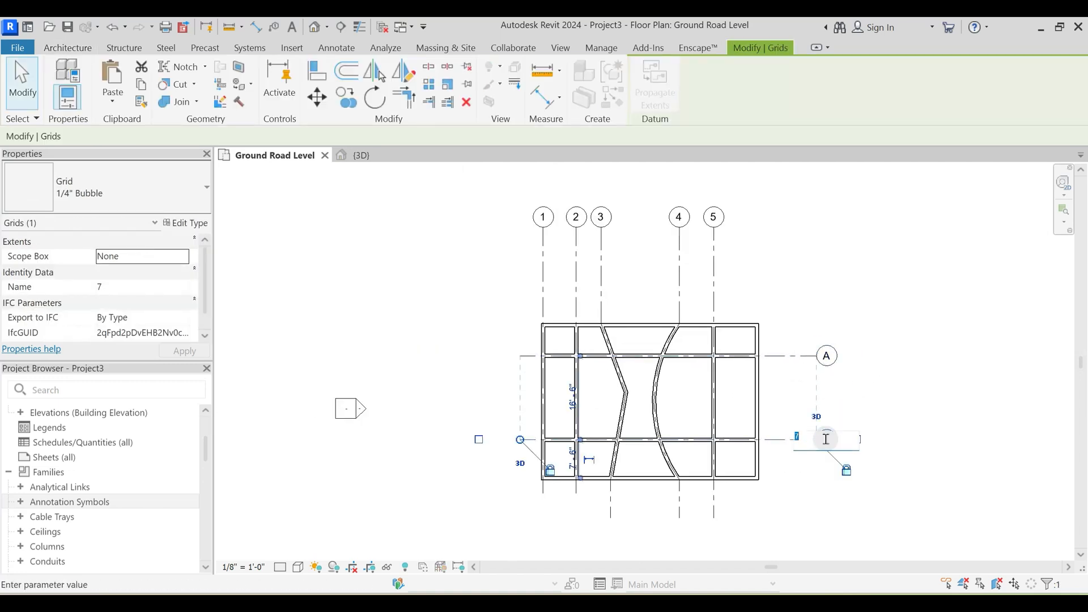
{"action": "type", "text": "B"}
{"action": "key", "text": "Return"}
{"action": "left_click", "coordinate": [905, 361]}
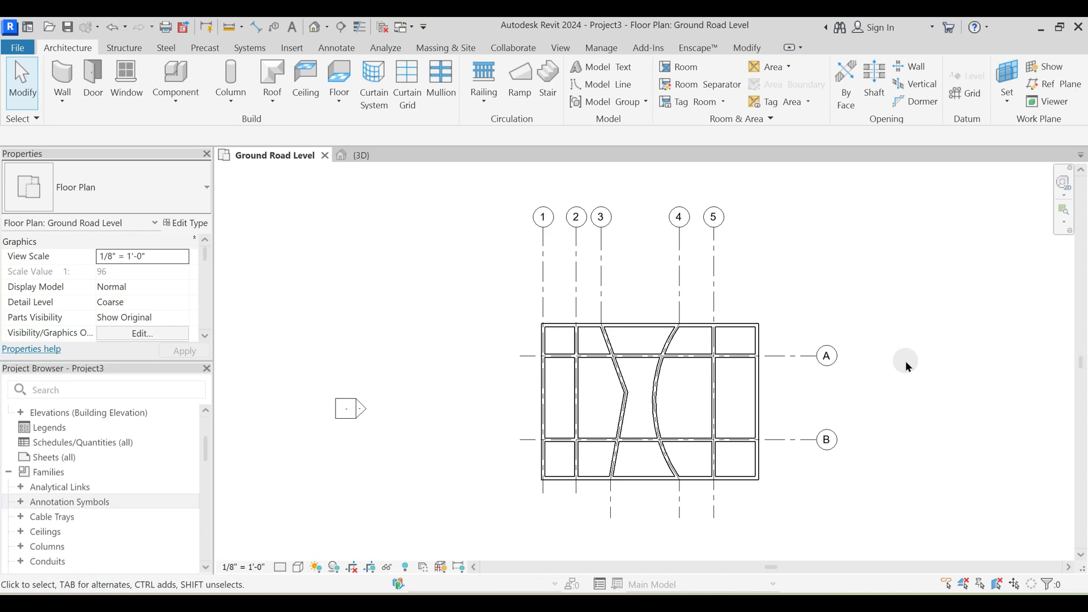
- Extend the lower ends of grids 1 and 2 to align with the lower ends of the other vertical grids
{"action": "left_click", "coordinate": [544, 495]}
{"action": "scroll", "coordinate": [545, 500], "scroll_direction": "up", "scroll_amount": 3}
{"action": "left_click_drag", "start_coordinate": [531, 445], "coordinate": [532, 474]}
{"action": "scroll", "coordinate": [674, 502], "scroll_direction": "down", "scroll_amount": 2}
{"action": "left_click", "coordinate": [832, 358]}
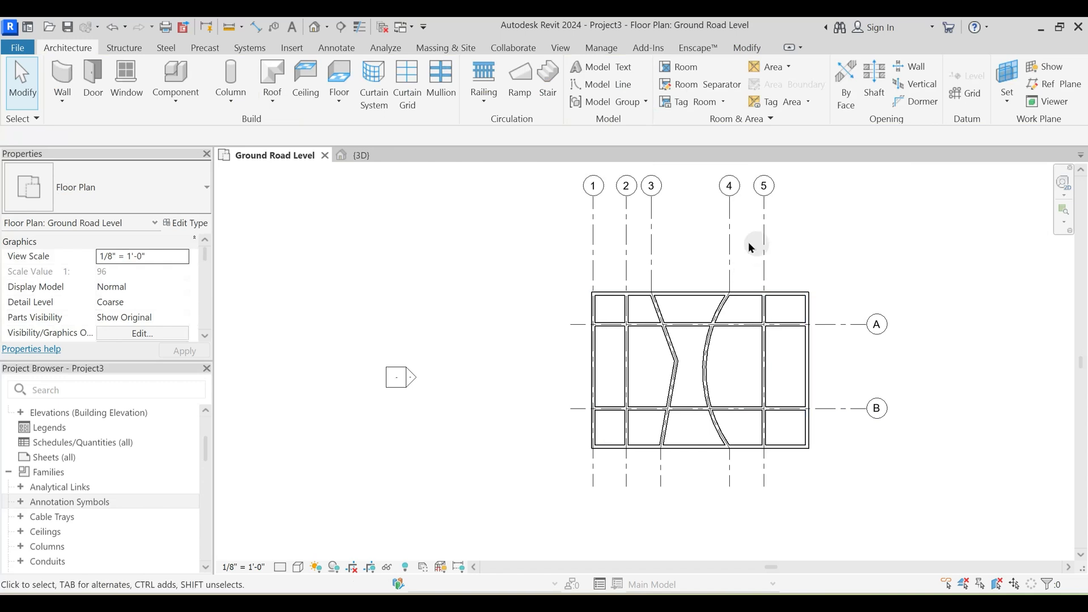
- Extend the ends of grids A and B without bubbles farther out from the building's left side
{"action": "left_click", "coordinate": [572, 325]}
{"action": "left_click_drag", "start_coordinate": [570, 326], "coordinate": [539, 323]}
{"action": "left_click", "coordinate": [543, 365]}
{"action": "key", "text": "alt+Tab"}
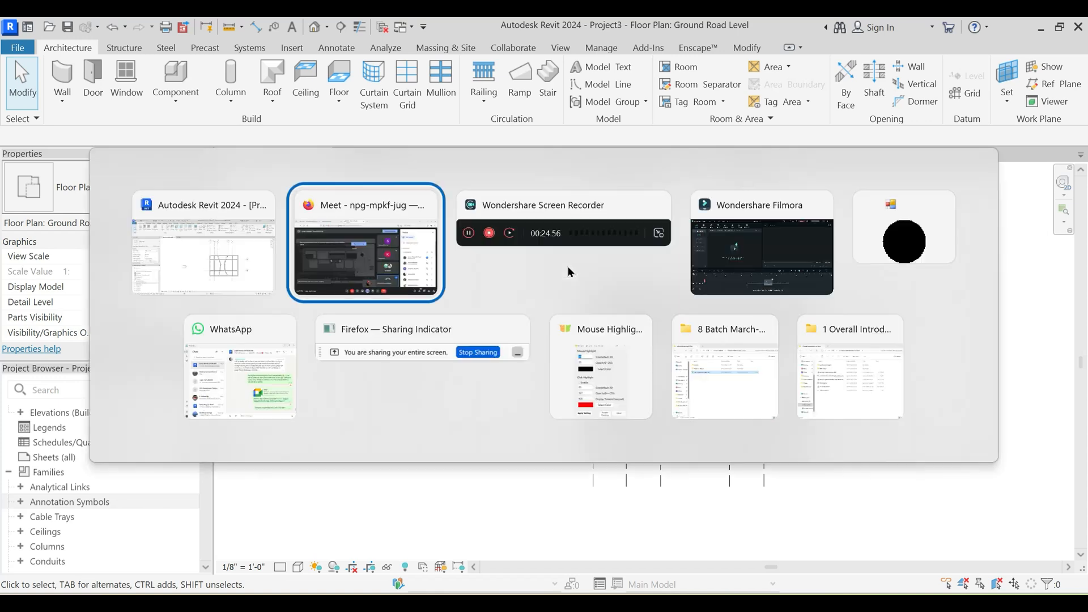
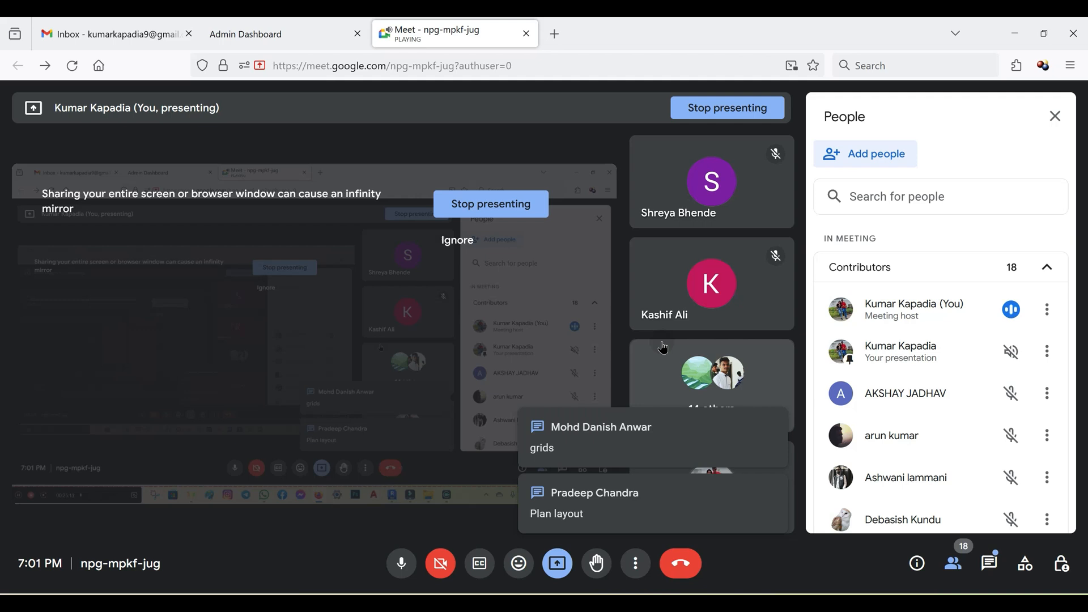
- Switch from the video meeting to Revit and review the grids on the Ground Road Level floor plan
{"action": "key", "text": "alt+Tab"}
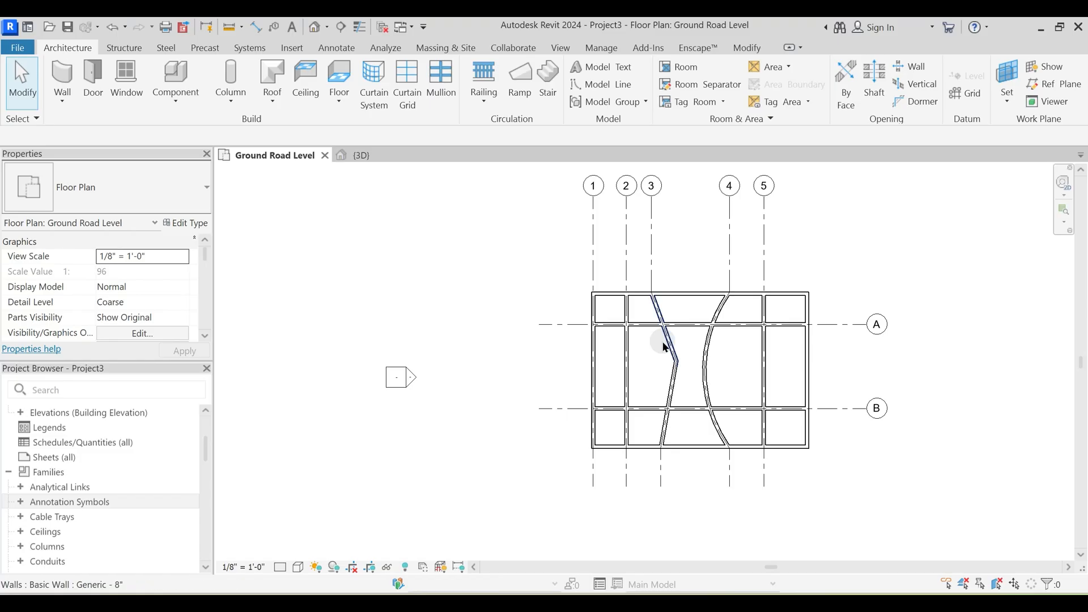
{"action": "middle_click_drag", "start_coordinate": [629, 274], "coordinate": [608, 289]}
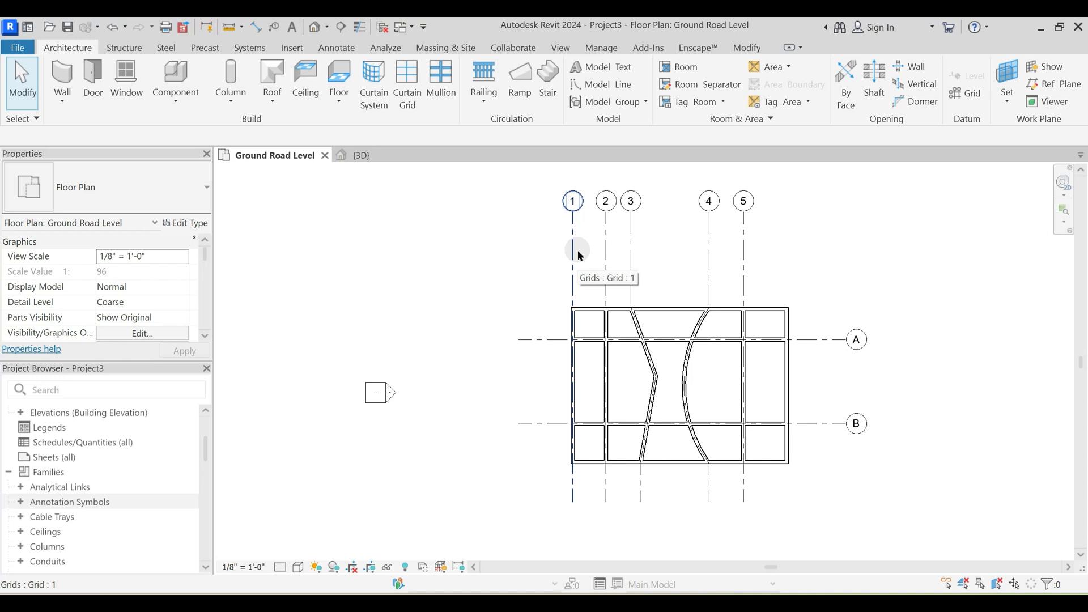
{"action": "scroll", "coordinate": [580, 256], "scroll_direction": "up", "scroll_amount": 3}
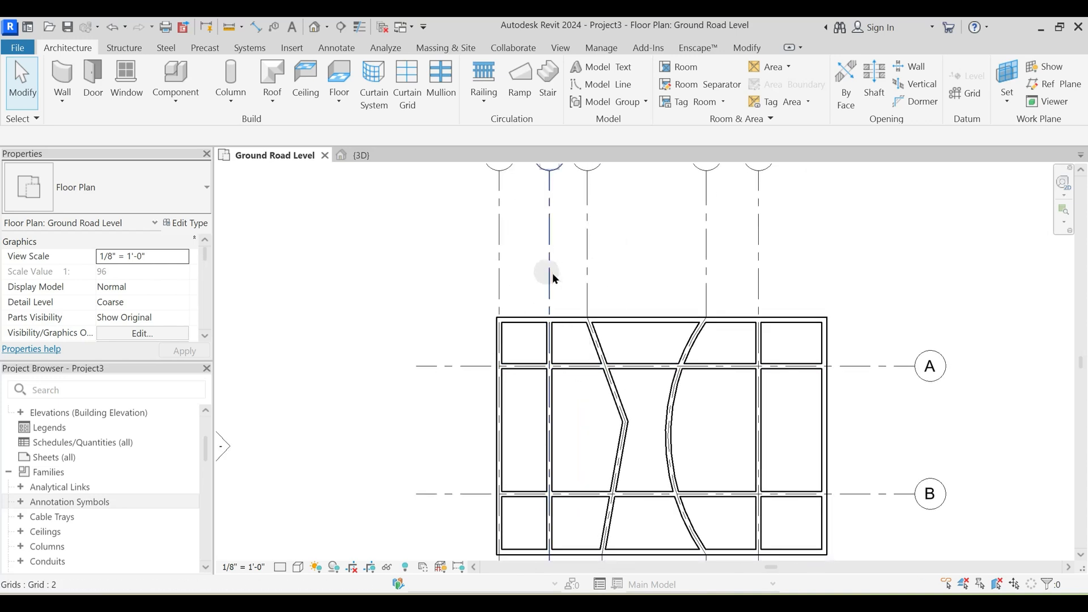
{"action": "middle_click_drag", "start_coordinate": [589, 320], "coordinate": [570, 344]}
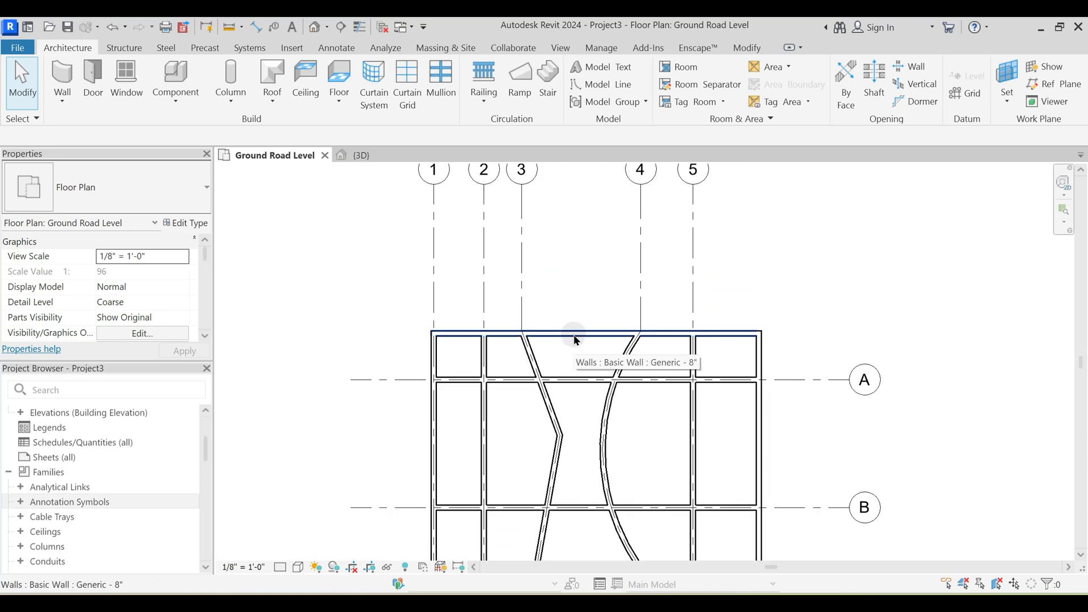
{"action": "middle_click_drag", "start_coordinate": [495, 323], "coordinate": [536, 313]}
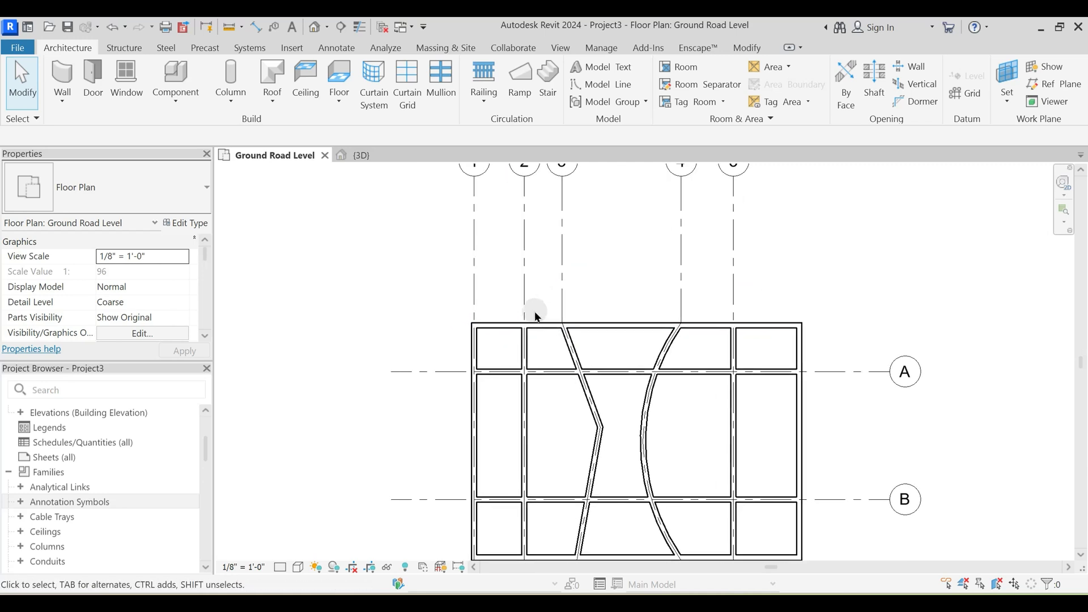
{"action": "scroll", "coordinate": [533, 316], "scroll_direction": "down", "scroll_amount": 2}
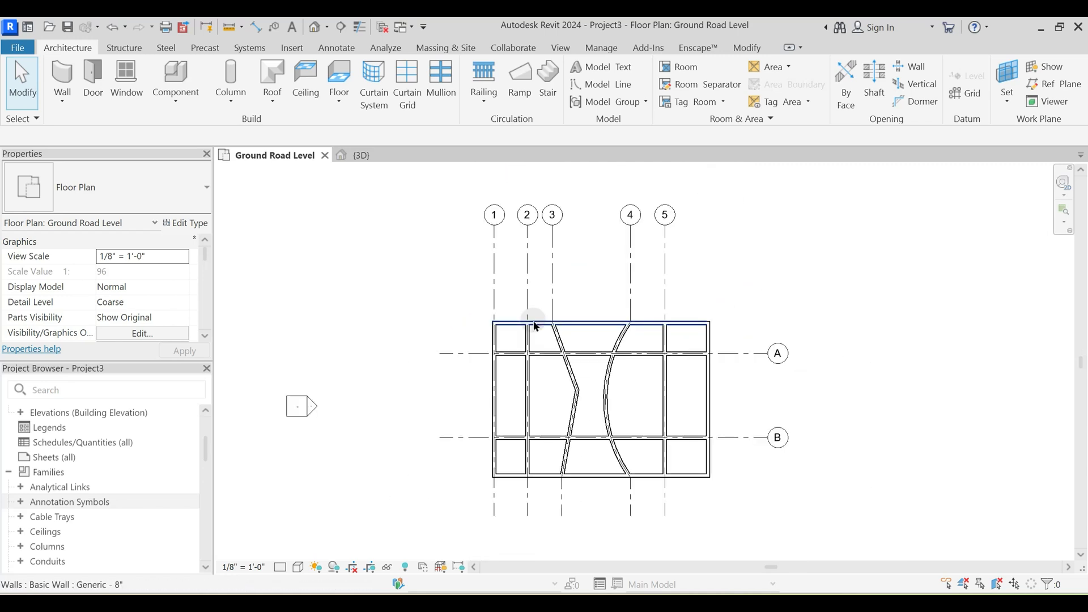
- Review grid 1's type properties, including the available grid families and types, and close them without making changes
{"action": "left_click", "coordinate": [496, 279]}
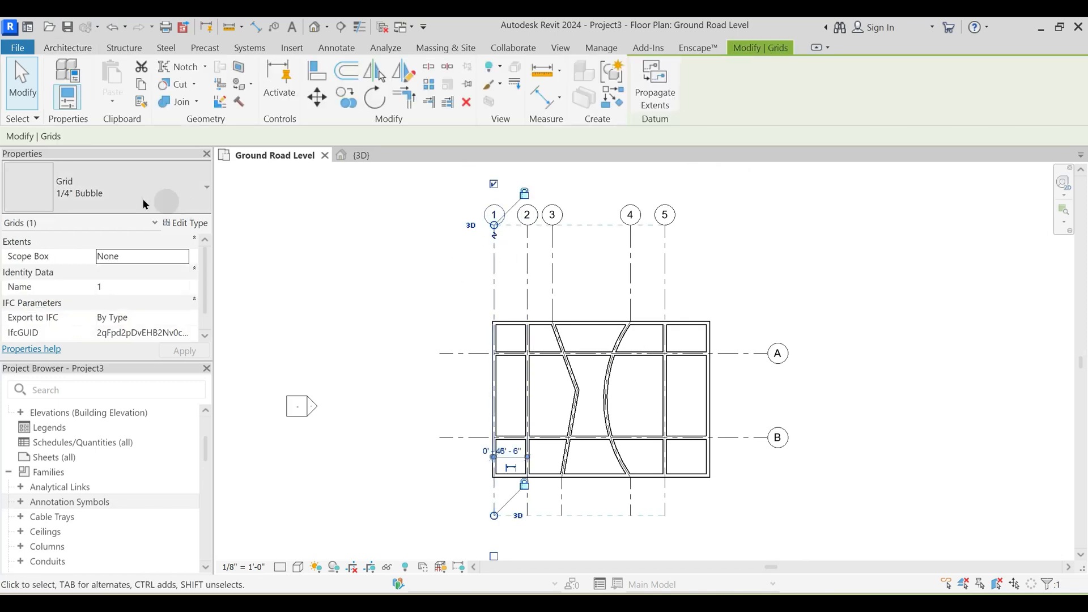
{"action": "left_click", "coordinate": [185, 227]}
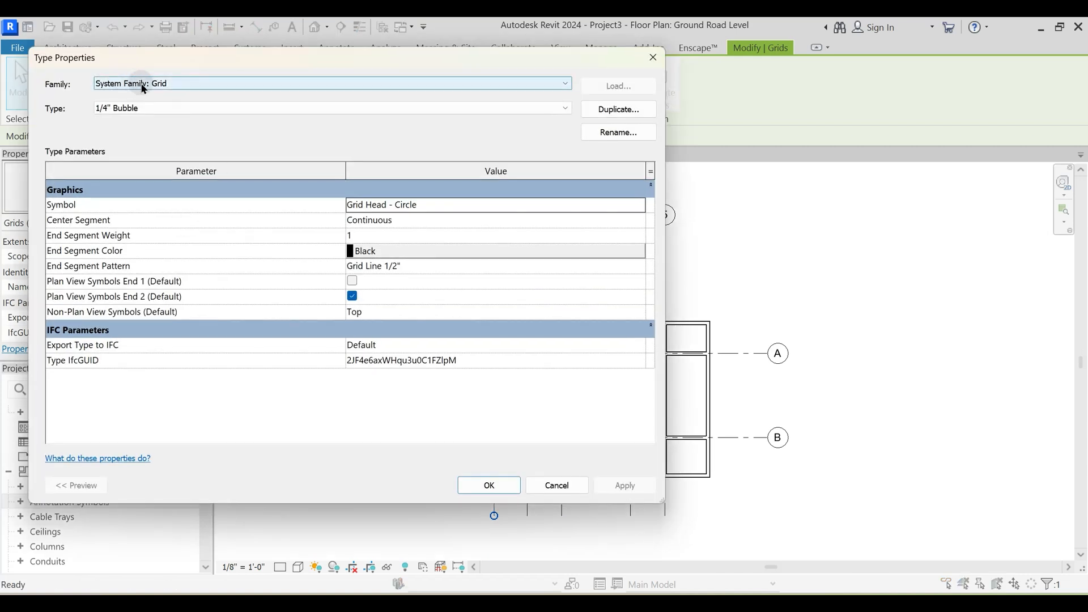
{"action": "left_click", "coordinate": [144, 89]}
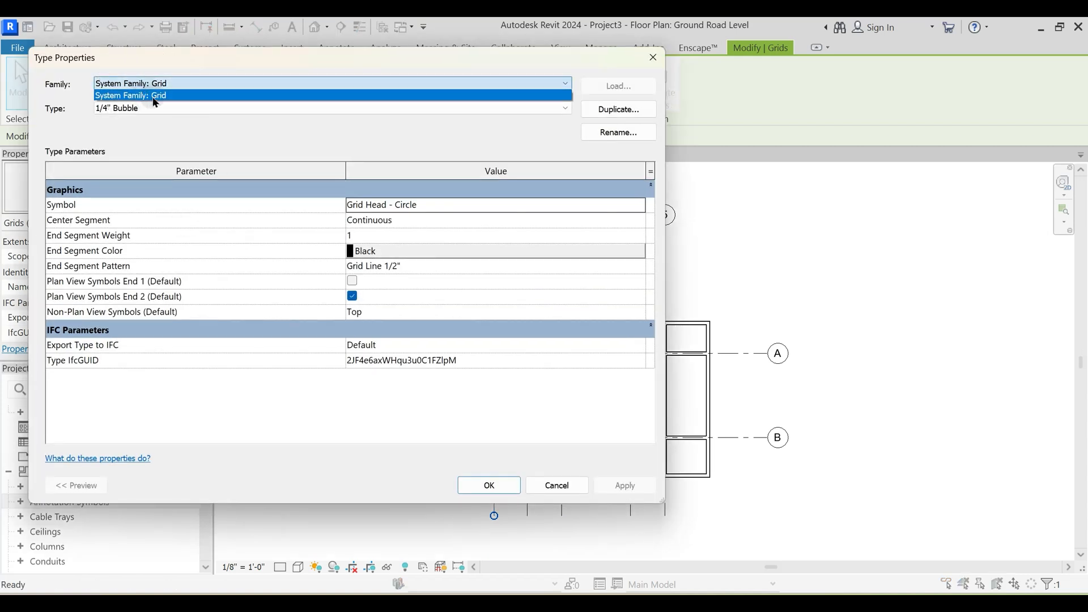
{"action": "left_click", "coordinate": [155, 97]}
{"action": "left_click", "coordinate": [151, 89]}
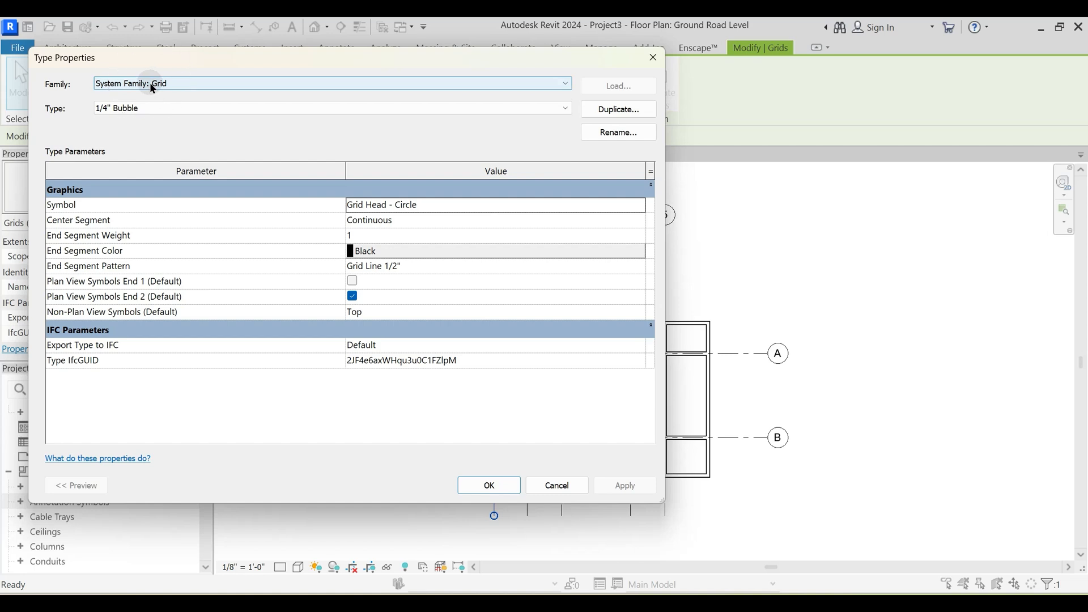
{"action": "left_click", "coordinate": [138, 107]}
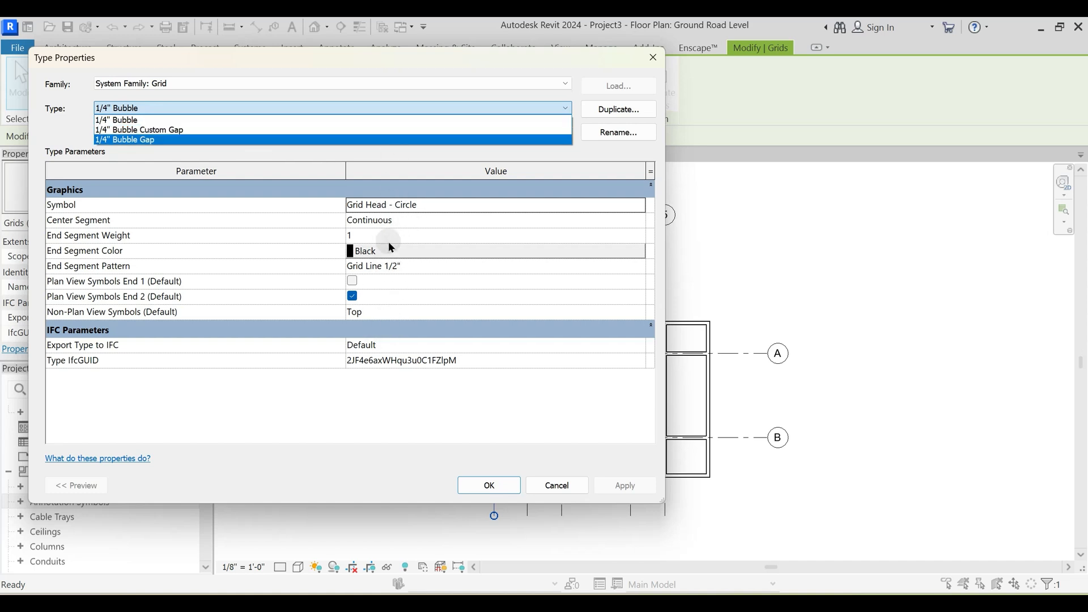
{"action": "key", "text": "Escape"}
{"action": "key", "text": "Escape"}
{"action": "key", "text": "Escape"}
- Change grid 2 to the 1/4" Bubble Custom Gap type
{"action": "scroll", "coordinate": [594, 287], "scroll_direction": "up", "scroll_amount": 2}
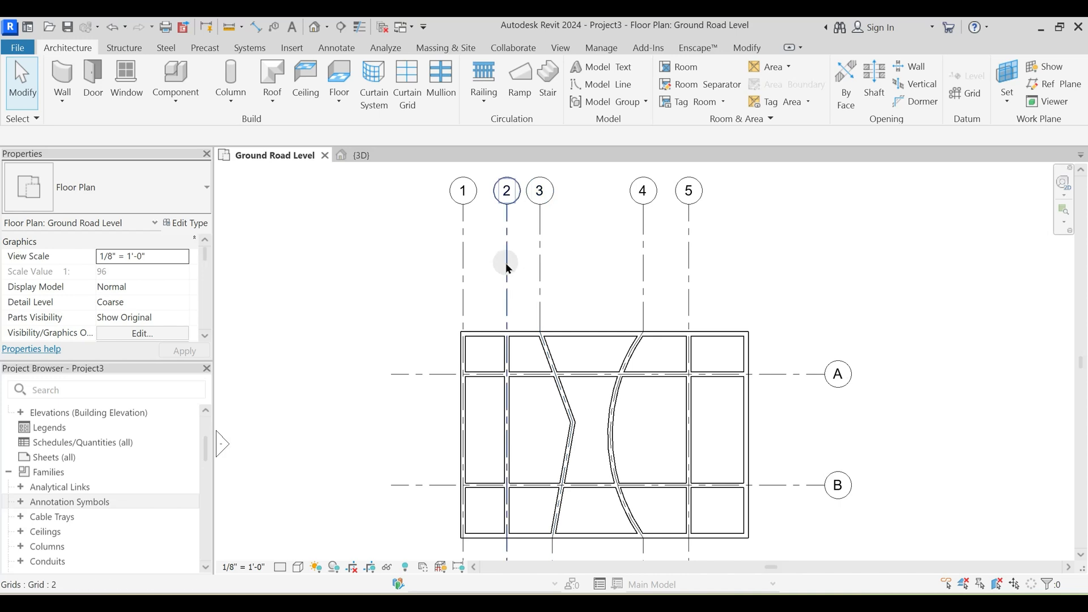
{"action": "left_click", "coordinate": [506, 263]}
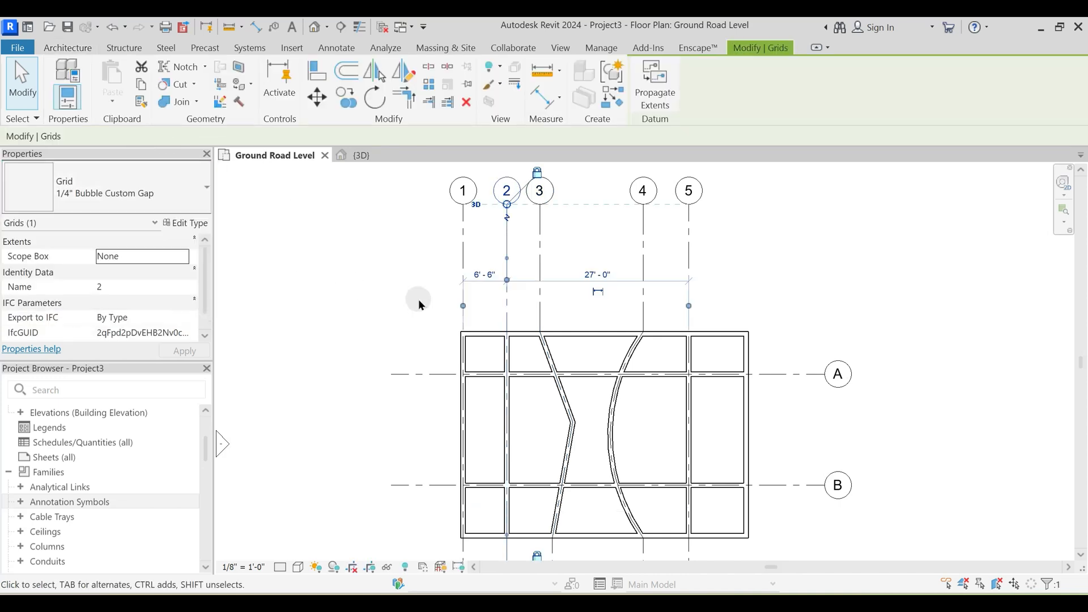
{"action": "left_click", "coordinate": [576, 295]}
- Turn on Thin Lines for the floor plan display
{"action": "scroll", "coordinate": [521, 351], "scroll_direction": "up", "scroll_amount": 3}
{"action": "middle_click_drag", "start_coordinate": [525, 364], "coordinate": [603, 488]}
{"action": "left_click", "coordinate": [359, 30]}
{"action": "middle_click_drag", "start_coordinate": [596, 388], "coordinate": [539, 393]}
{"action": "scroll", "coordinate": [588, 316], "scroll_direction": "up", "scroll_amount": 2}
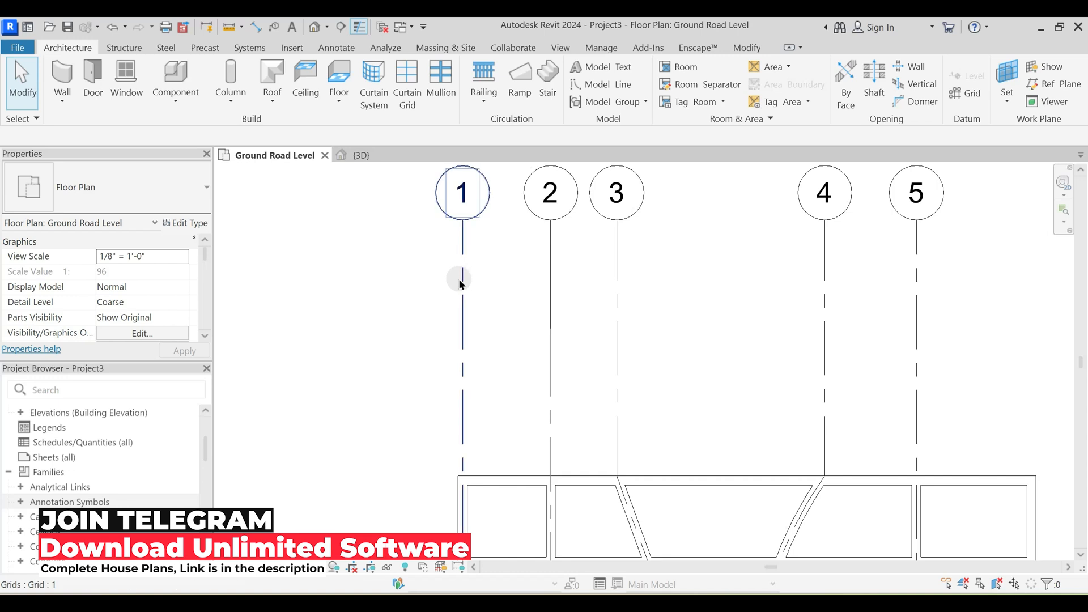
- Set the floor plan's view scale to 1/4" = 1'-0" and compare the line patterns of the vertical grids
{"action": "left_click", "coordinate": [254, 564]}
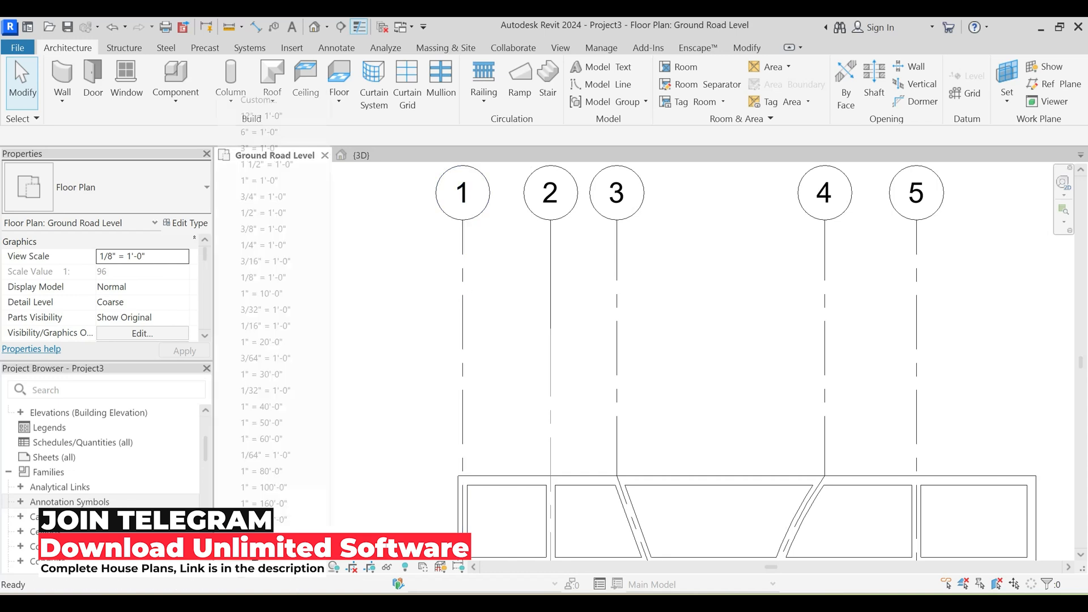
{"action": "left_click", "coordinate": [249, 244]}
{"action": "middle_click_drag", "start_coordinate": [400, 378], "coordinate": [398, 345]}
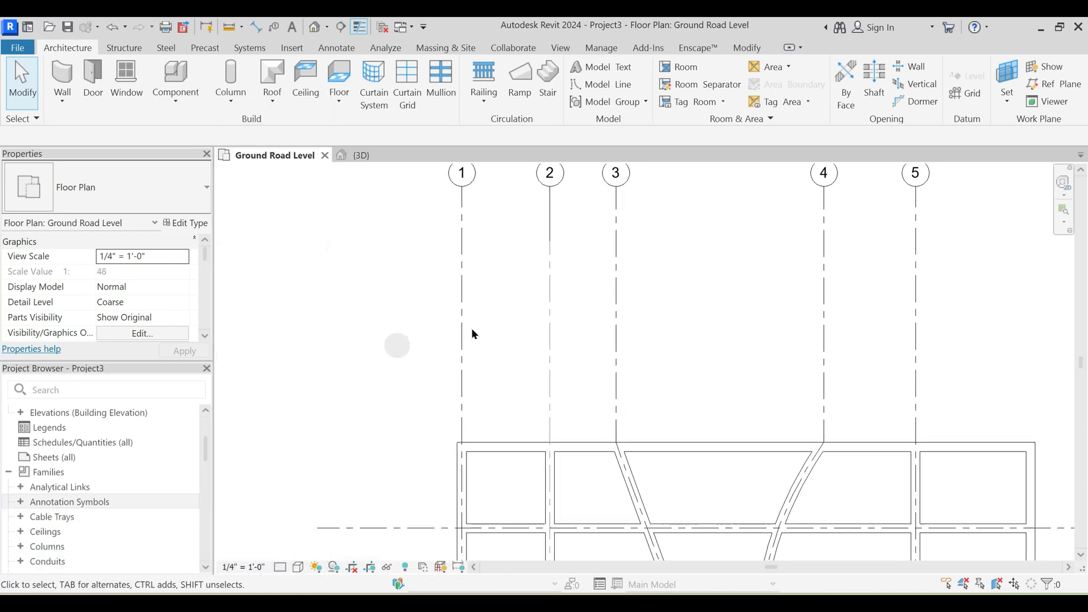
{"action": "left_click", "coordinate": [464, 310]}
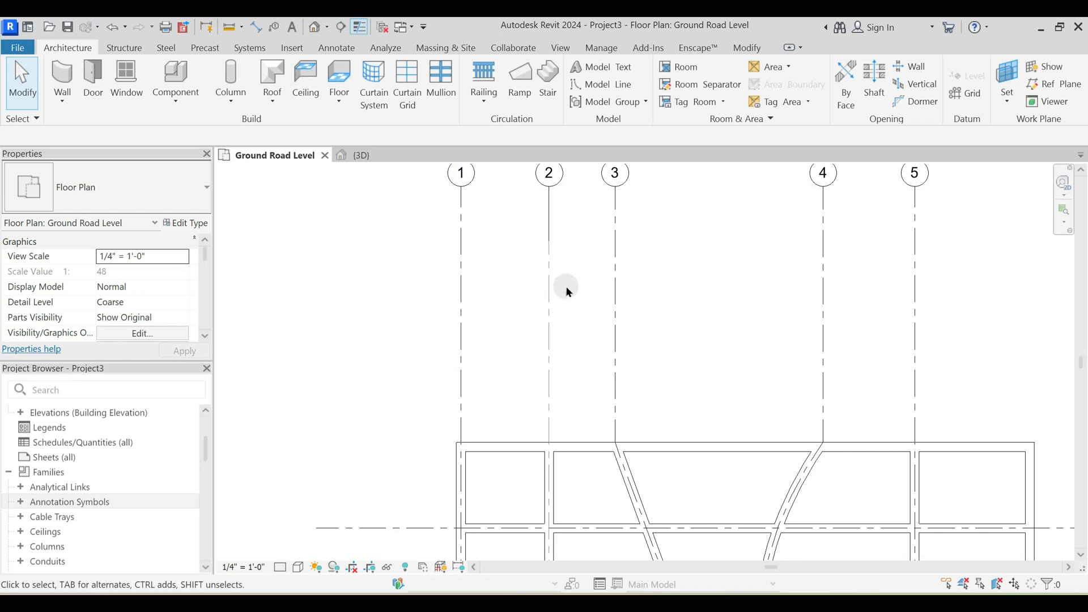
{"action": "scroll", "coordinate": [552, 315], "scroll_direction": "down", "scroll_amount": 2}
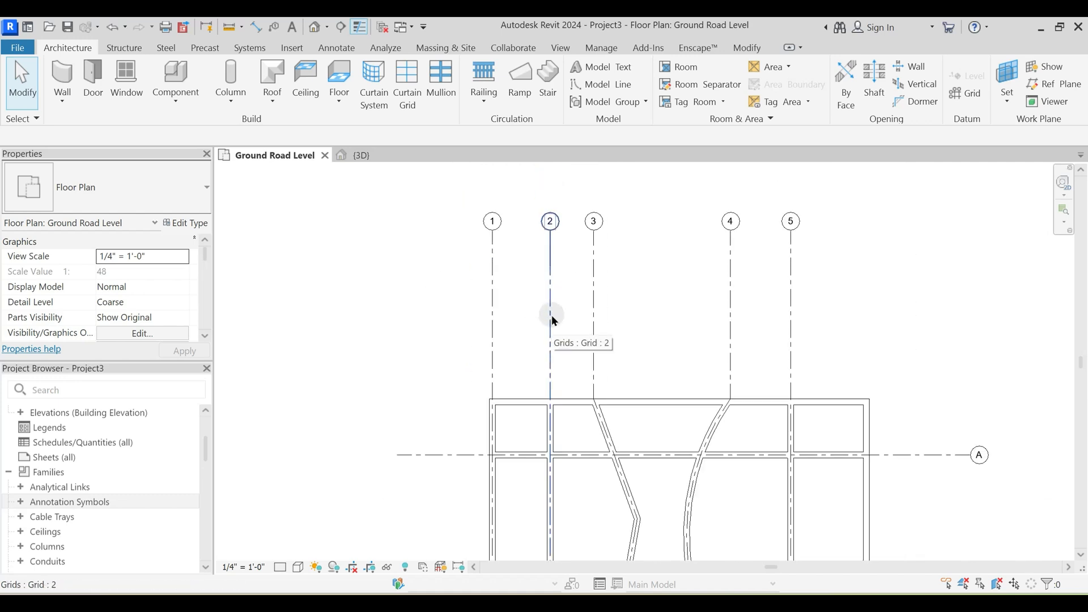
{"action": "scroll", "coordinate": [553, 317], "scroll_direction": "up", "scroll_amount": 1}
{"action": "scroll", "coordinate": [549, 292], "scroll_direction": "up", "scroll_amount": 3}
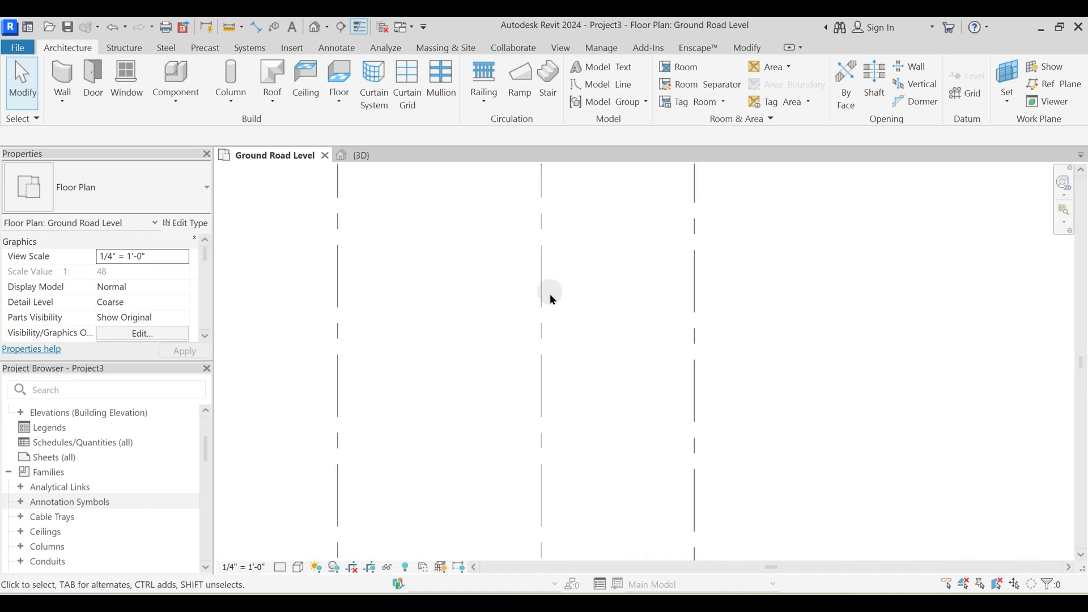
{"action": "scroll", "coordinate": [552, 283], "scroll_direction": "down", "scroll_amount": 1}
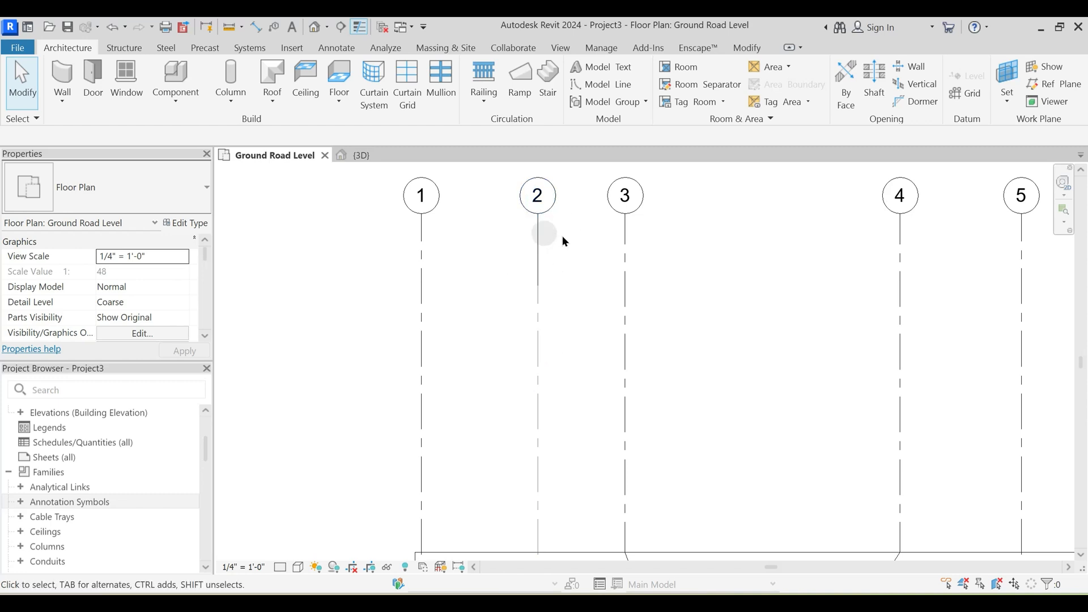
- Change grid 3 to the 1/4" Bubble Gap type
{"action": "left_click", "coordinate": [625, 256]}
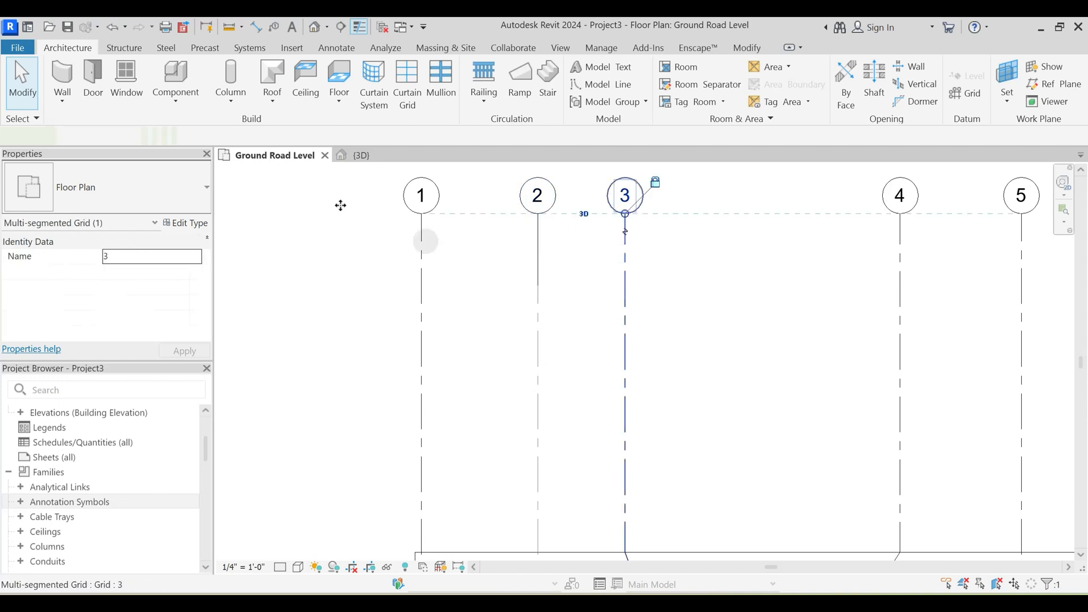
{"action": "left_click", "coordinate": [140, 187]}
{"action": "left_click", "coordinate": [92, 299]}
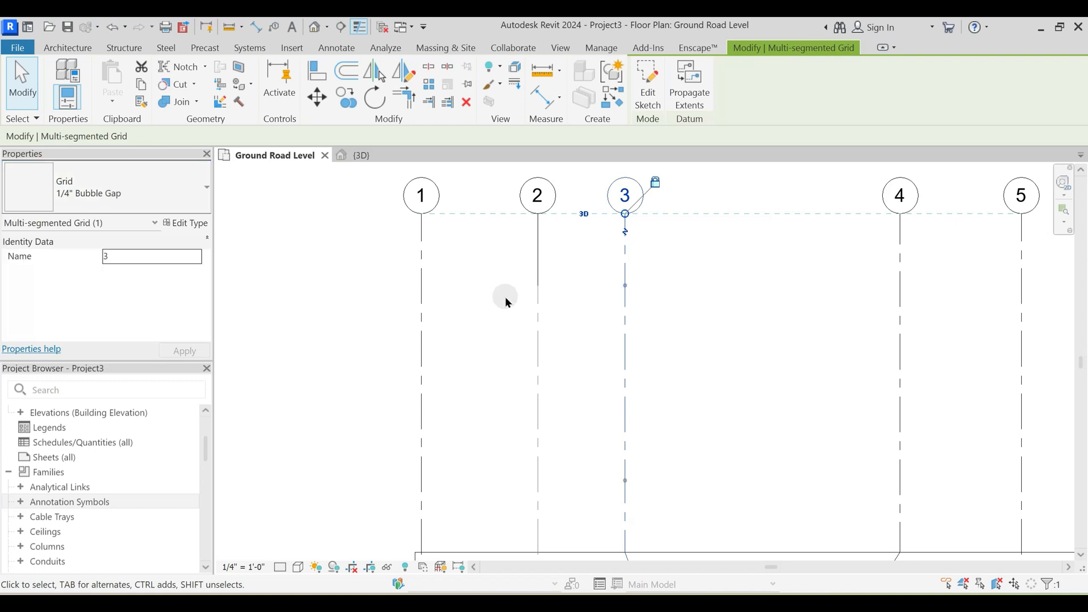
{"action": "scroll", "coordinate": [621, 301], "scroll_direction": "down", "scroll_amount": 3}
{"action": "key", "text": "Escape"}
- Change horizontal grid A to the 1/4" Bubble Gap type
{"action": "middle_click_drag", "start_coordinate": [624, 301], "coordinate": [627, 262]}
{"action": "scroll", "coordinate": [627, 262], "scroll_direction": "down", "scroll_amount": 2}
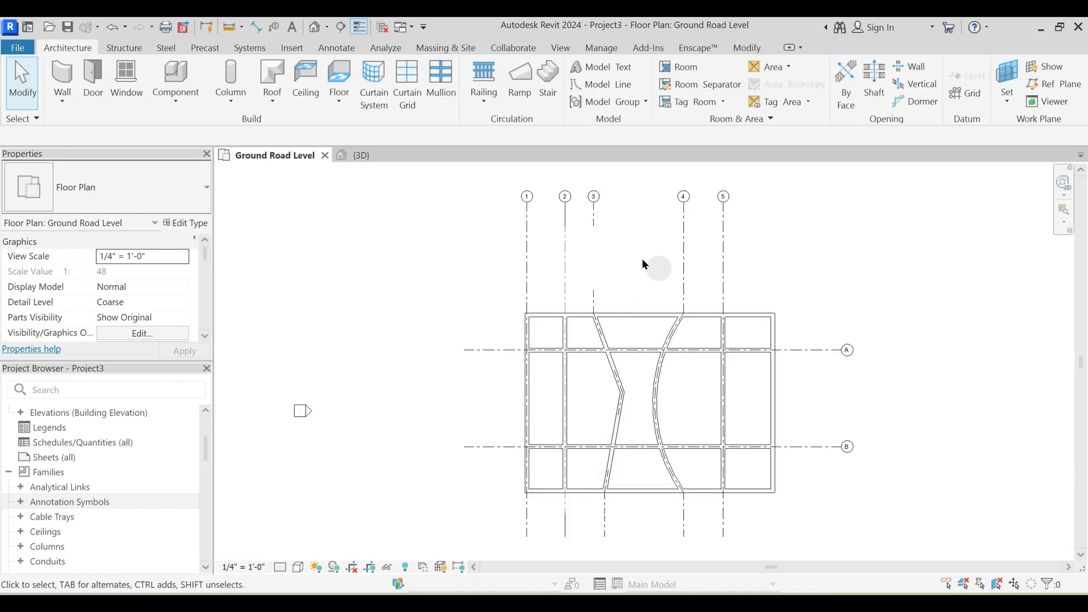
{"action": "left_click", "coordinate": [800, 349]}
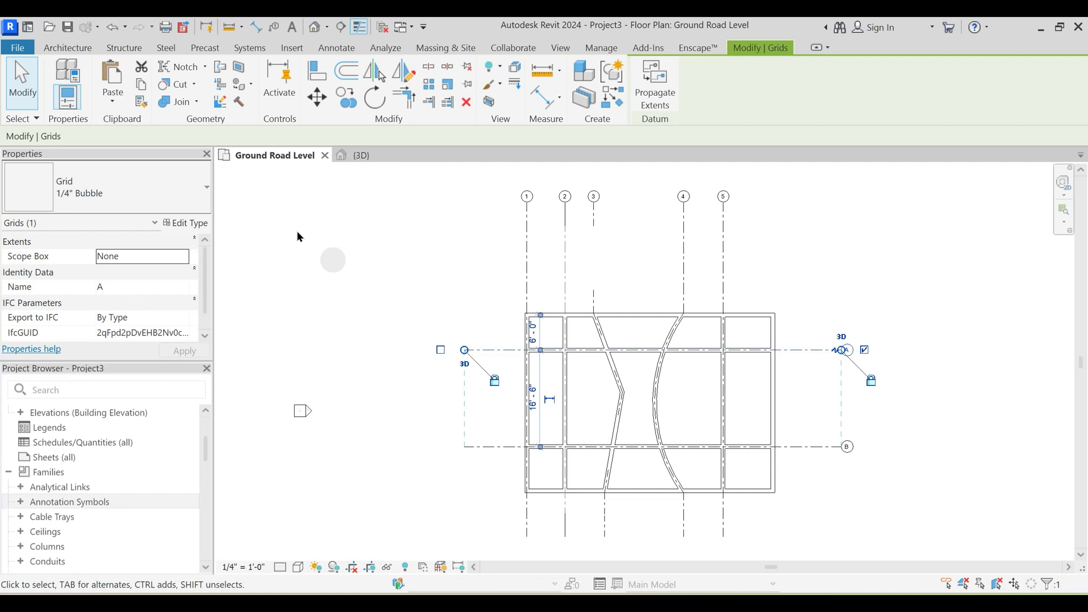
{"action": "left_click", "coordinate": [136, 189]}
{"action": "left_click", "coordinate": [170, 301]}
{"action": "left_click", "coordinate": [858, 406]}
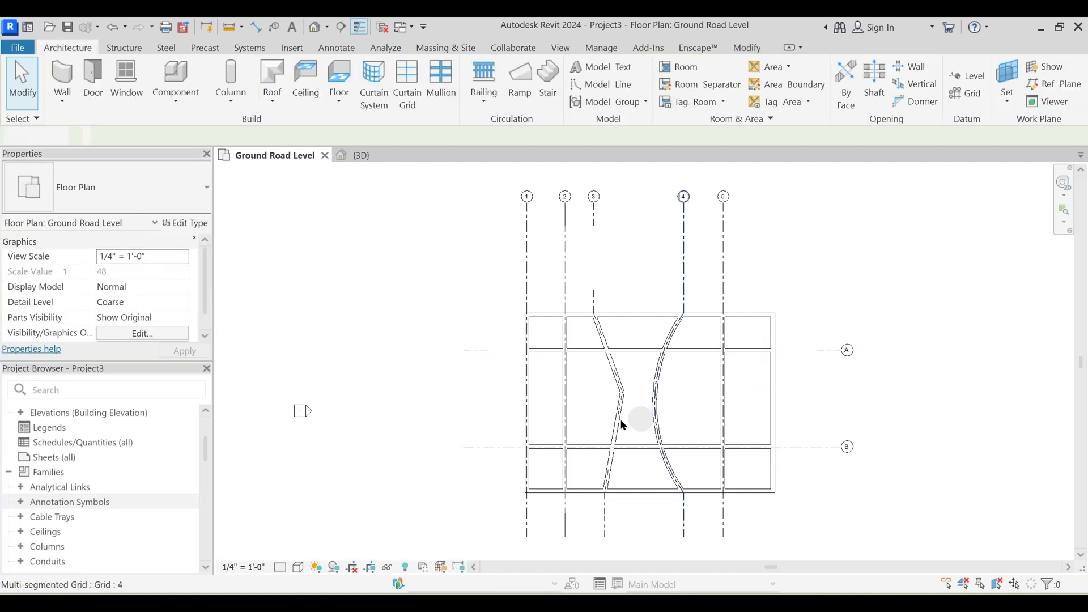
- Examine the center segments of grids A and 3 in comparison with the other grids
{"action": "left_click", "coordinate": [830, 349]}
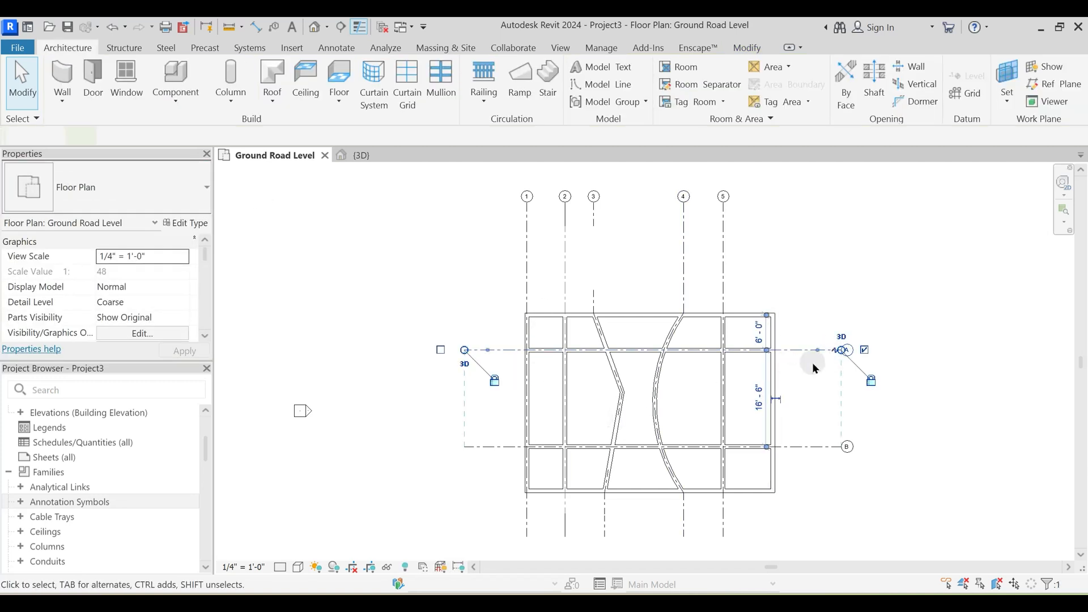
{"action": "left_click", "coordinate": [816, 361]}
{"action": "scroll", "coordinate": [821, 357], "scroll_direction": "up", "scroll_amount": 2}
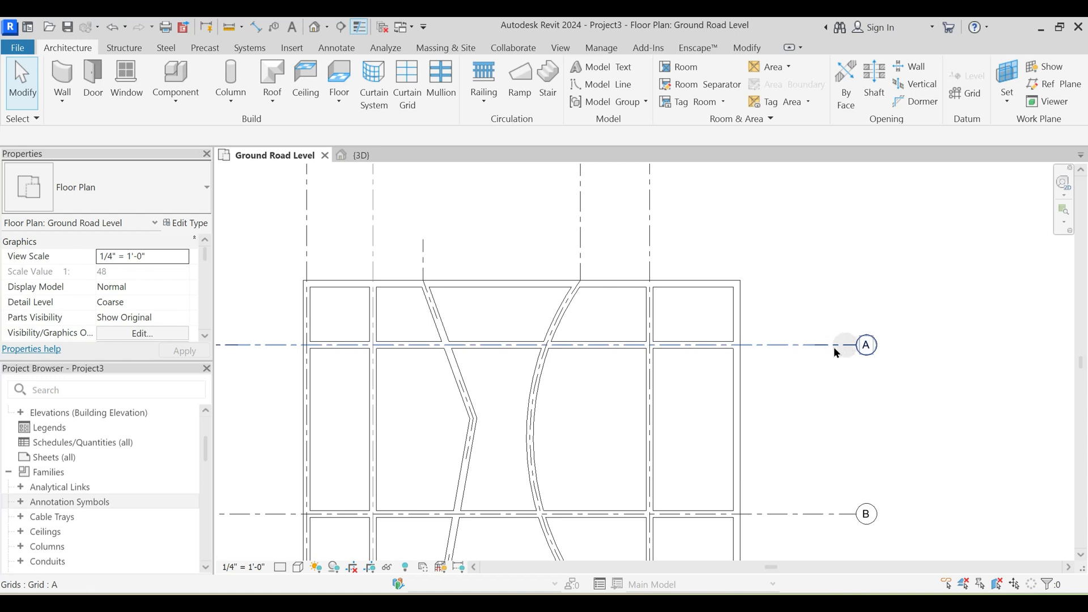
{"action": "middle_click_drag", "start_coordinate": [392, 344], "coordinate": [506, 325]}
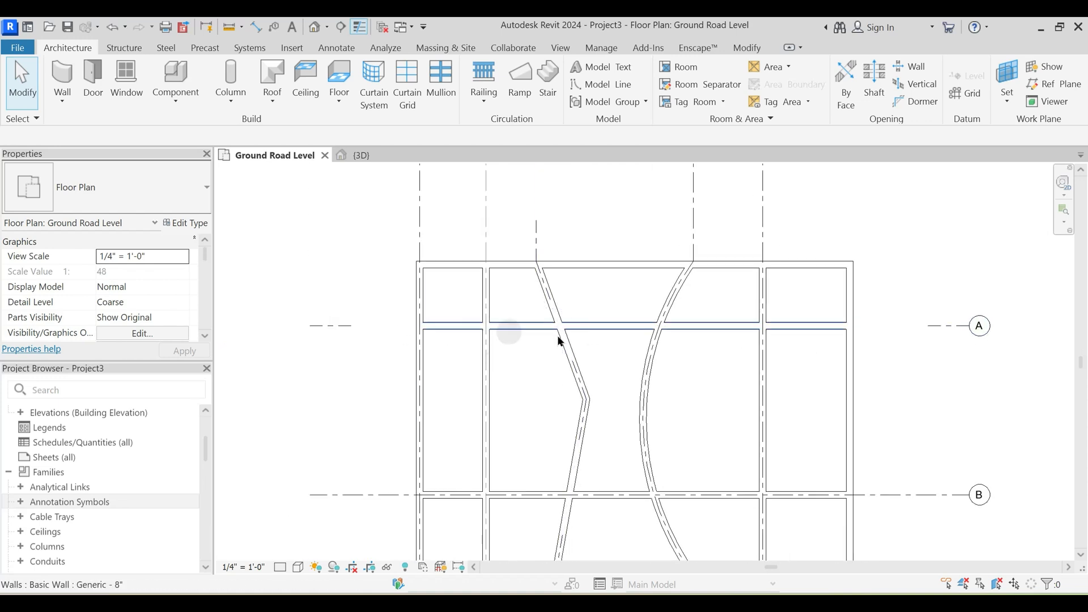
{"action": "scroll", "coordinate": [502, 374], "scroll_direction": "down", "scroll_amount": 2}
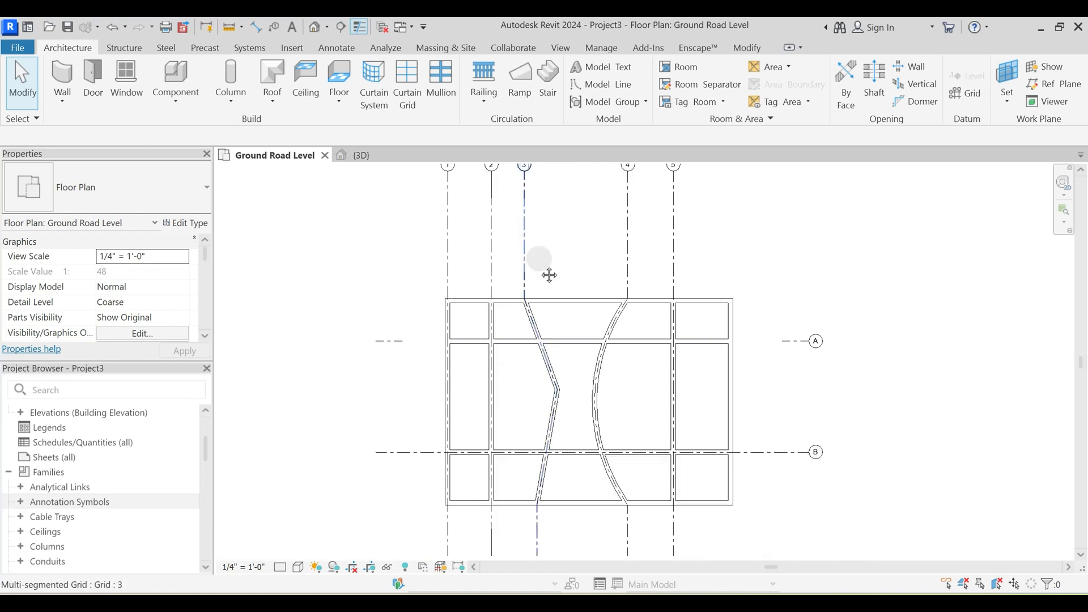
{"action": "middle_click_drag", "start_coordinate": [549, 274], "coordinate": [548, 311]}
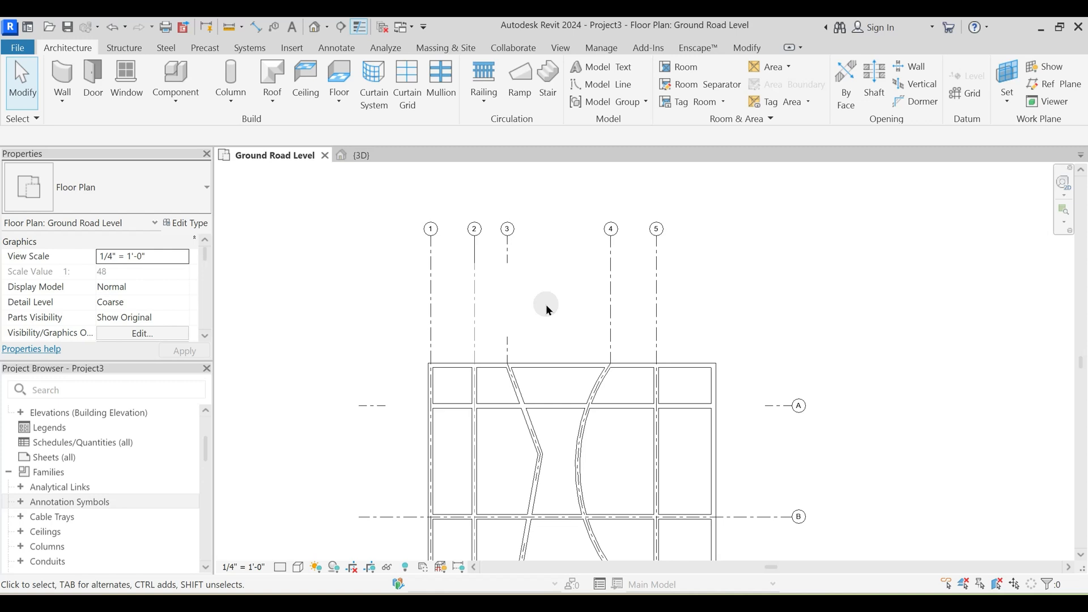
{"action": "scroll", "coordinate": [533, 307], "scroll_direction": "down", "scroll_amount": 1}
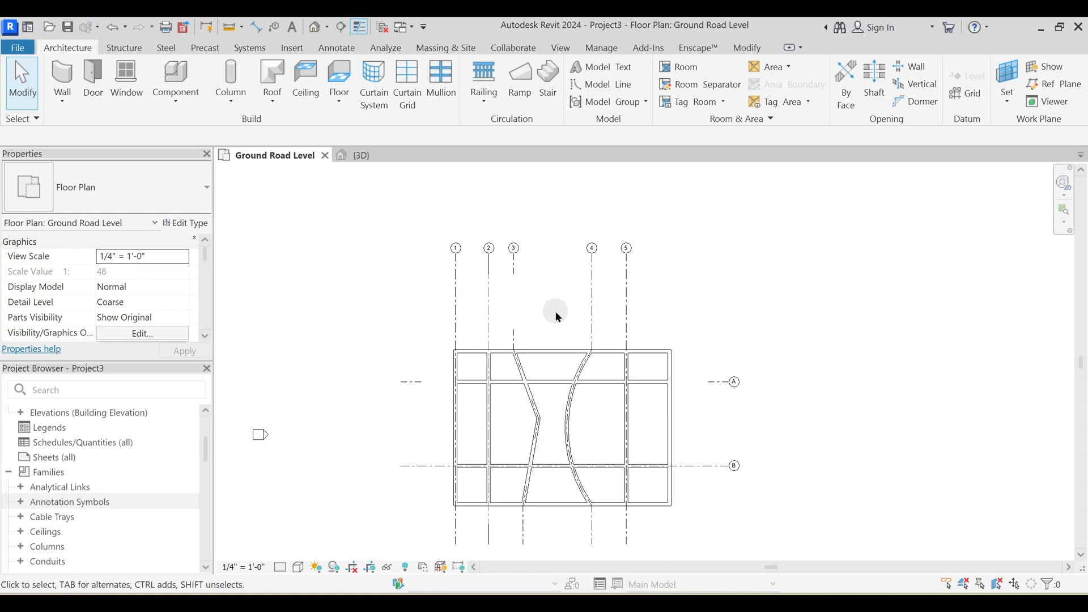
- Duplicate the 1/4" Bubble type of grid 1 as a new grid type named PTS Grid Line
{"action": "left_click", "coordinate": [456, 290]}
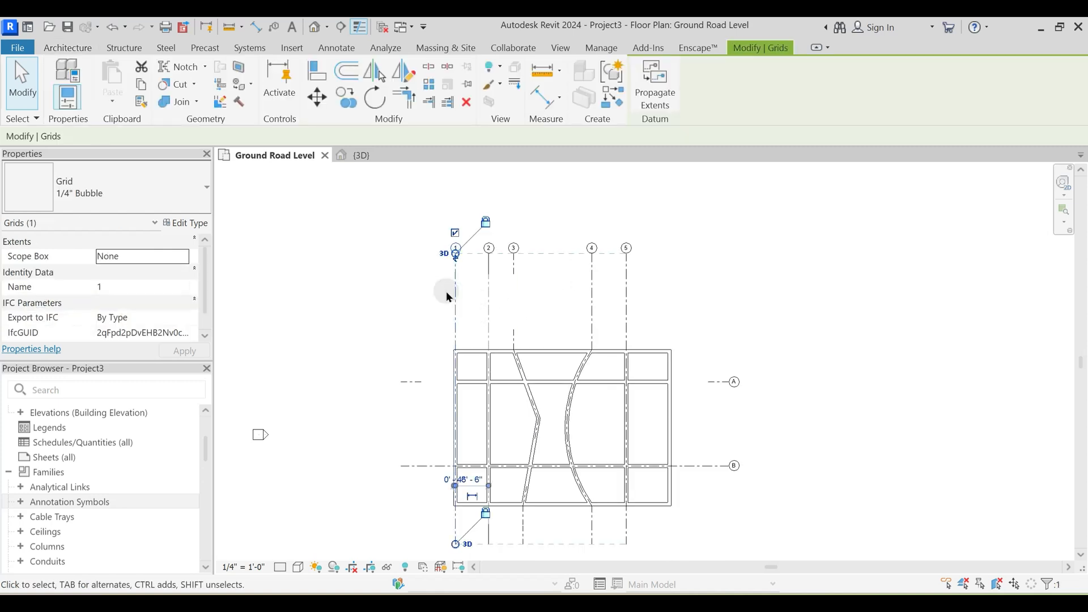
{"action": "left_click", "coordinate": [185, 223]}
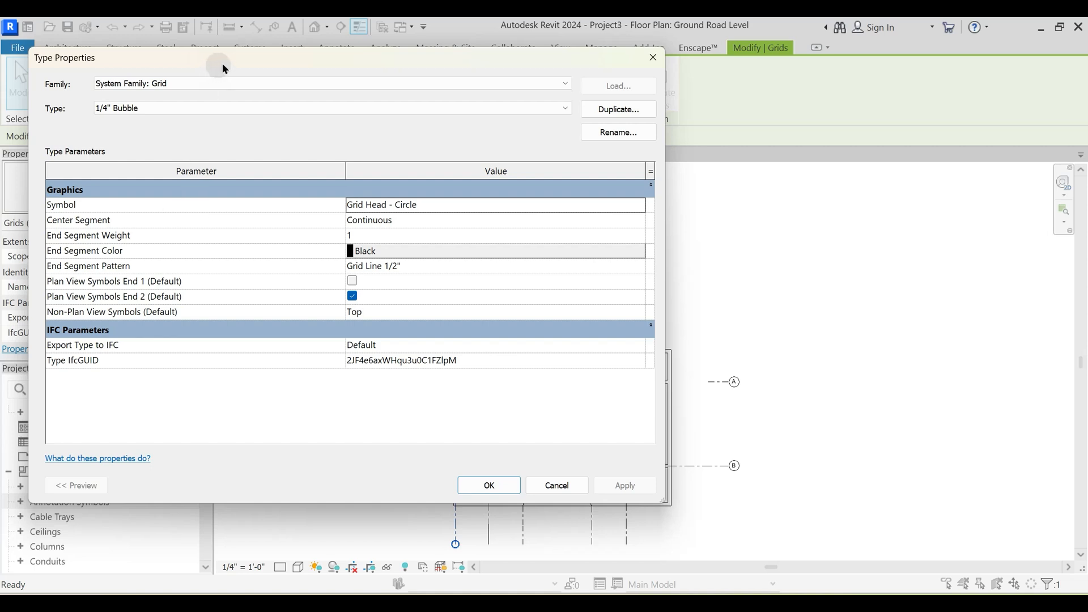
{"action": "left_click_drag", "start_coordinate": [229, 55], "coordinate": [295, 115]}
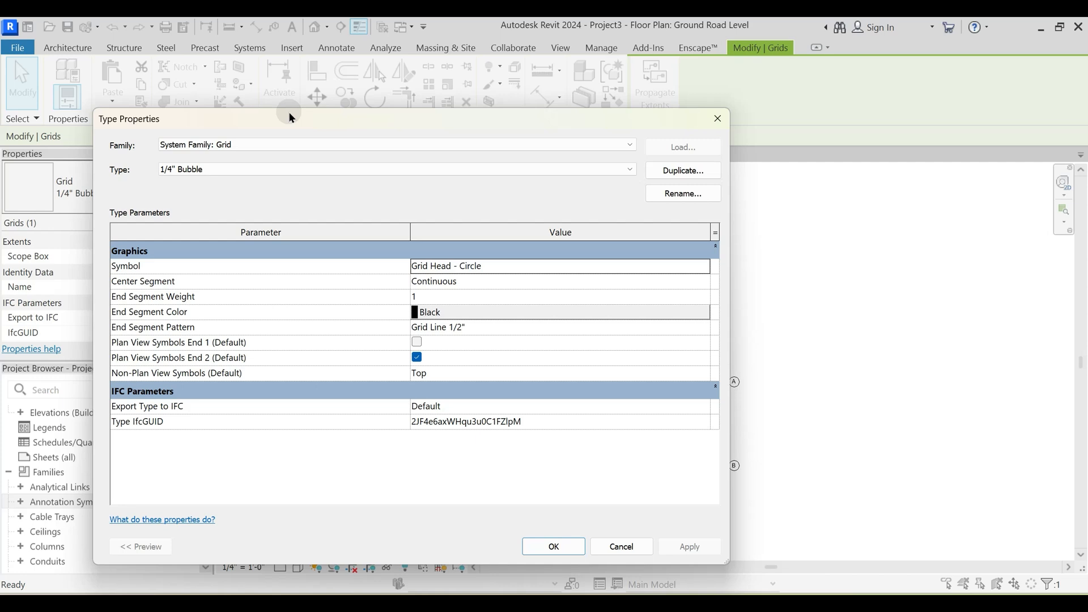
{"action": "left_click", "coordinate": [673, 173]}
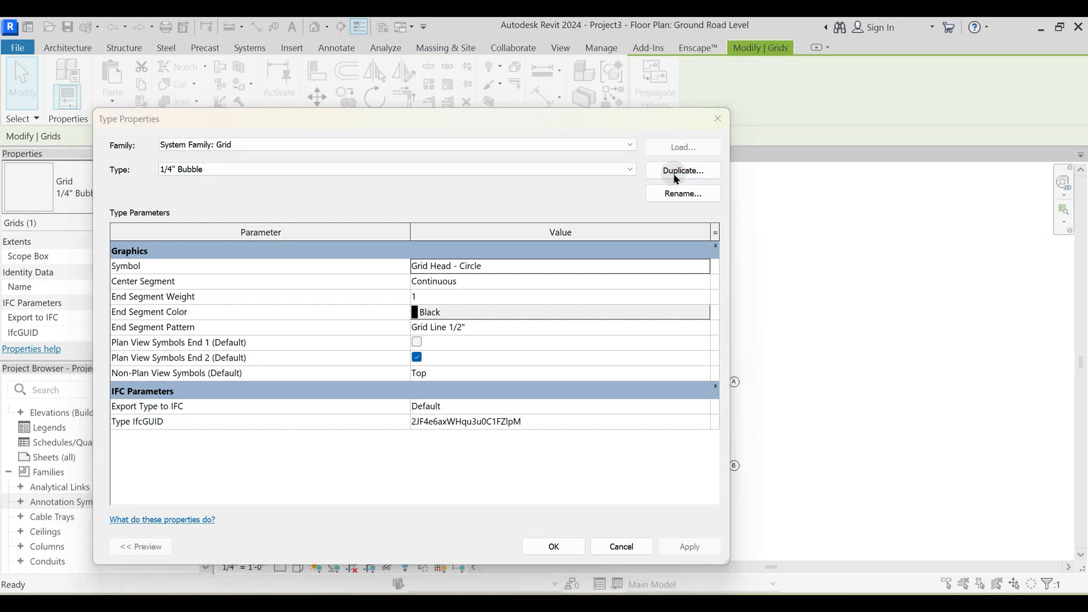
{"action": "type", "text": "PTS Grid Line"}
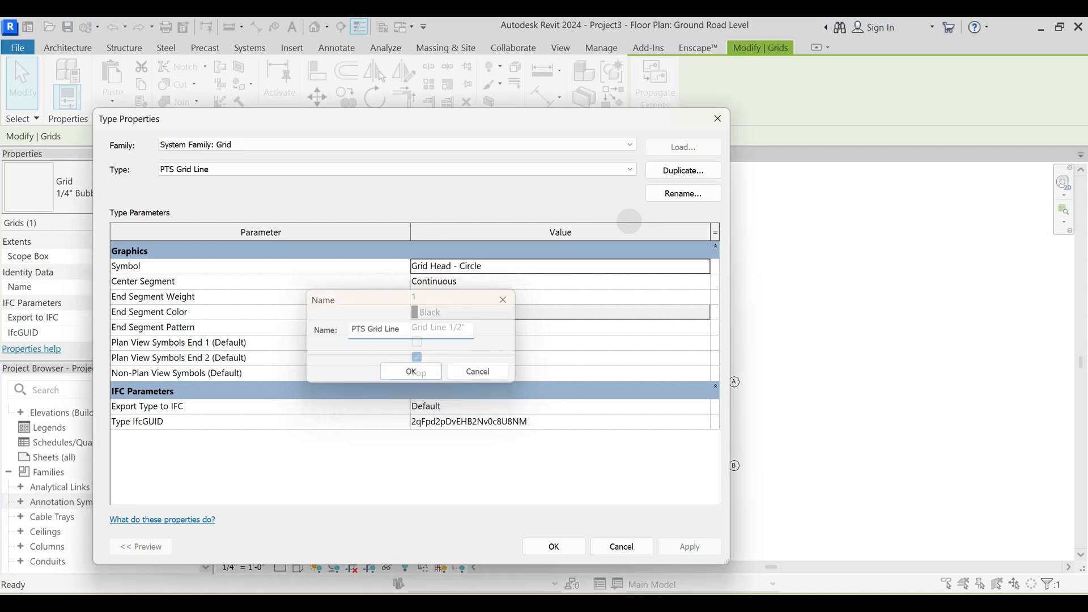
{"action": "key", "text": "Return"}
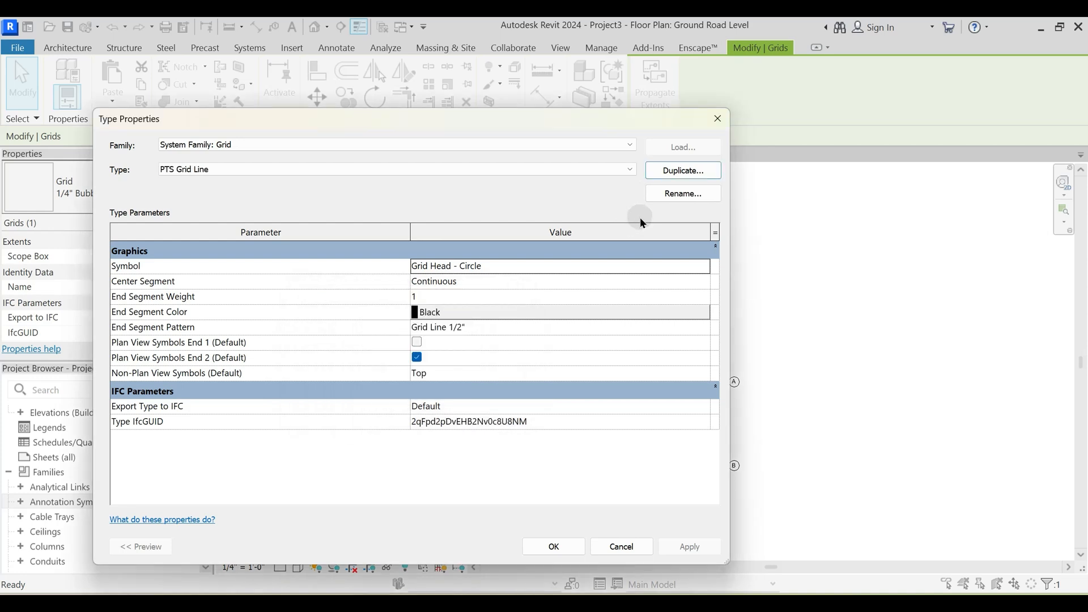
- Keep Grid Head - Circle as the symbol of the PTS Grid Line type and apply the type to grid 1
{"action": "left_click_drag", "start_coordinate": [515, 114], "coordinate": [487, 84]}
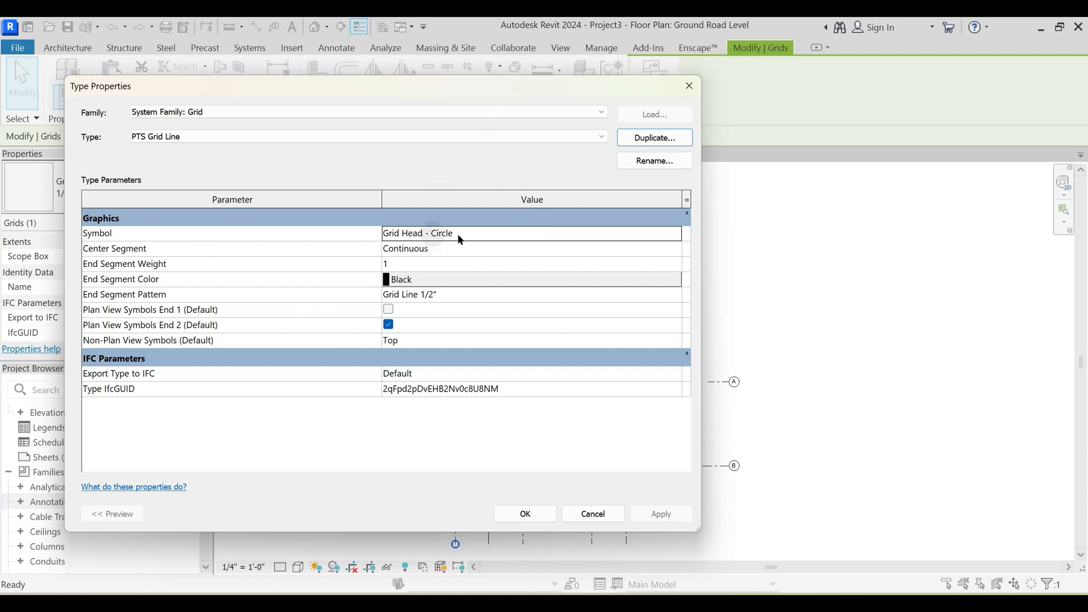
{"action": "left_click", "coordinate": [677, 235]}
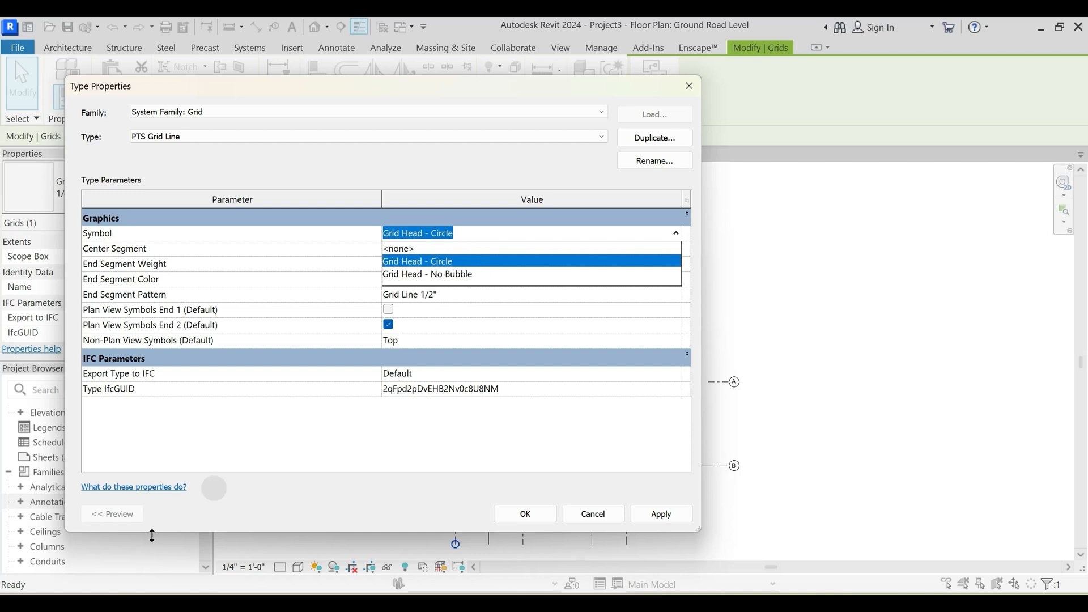
{"action": "left_click", "coordinate": [444, 262]}
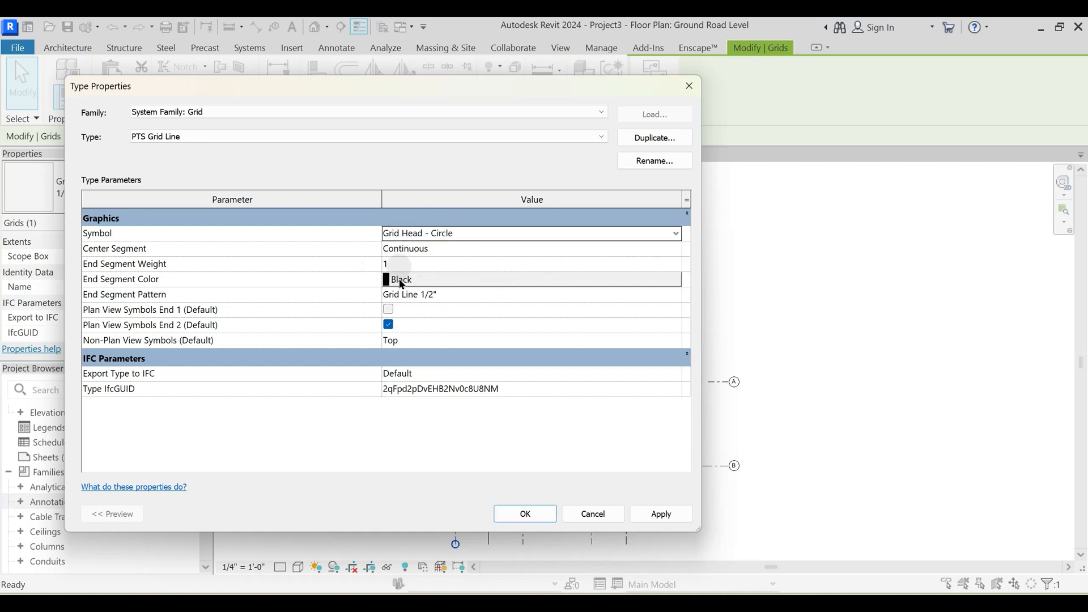
{"action": "mouse_move", "coordinate": [218, 264]}
{"action": "mouse_move", "coordinate": [471, 90]}
{"action": "left_mouse_down"}
{"action": "mouse_move", "coordinate": [413, 91]}
{"action": "mouse_move", "coordinate": [910, 121]}
{"action": "mouse_move", "coordinate": [137, 189]}
{"action": "mouse_move", "coordinate": [148, 169]}
{"action": "mouse_move", "coordinate": [400, 136]}
{"action": "mouse_move", "coordinate": [455, 105]}
{"action": "left_mouse_up"}
{"action": "left_click", "coordinate": [518, 528]}
{"action": "left_click", "coordinate": [491, 256]}
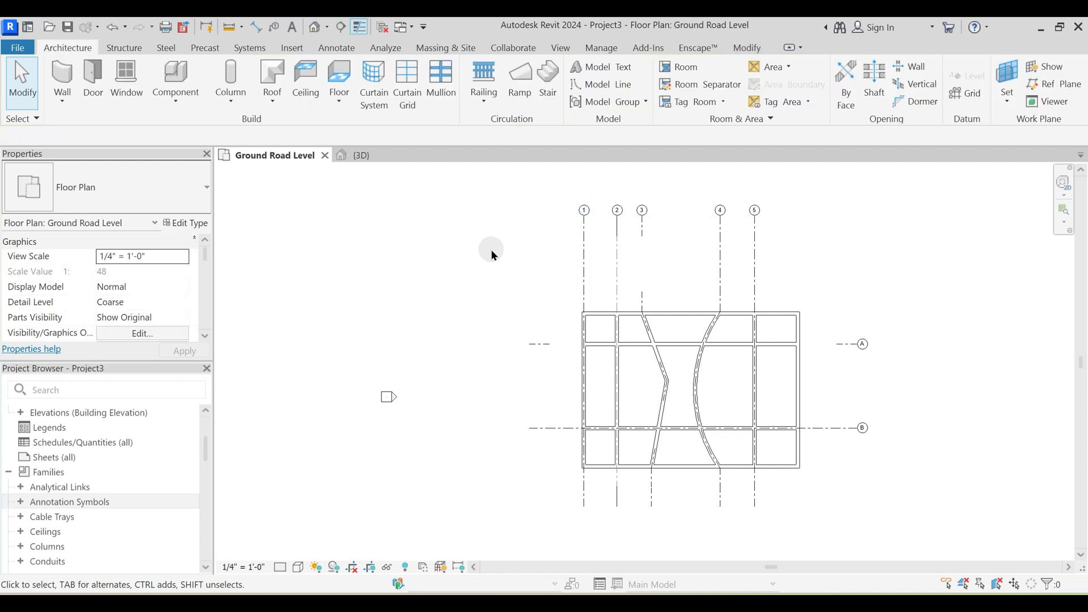
- Select grid 1 in the floor plan and check which grid type it uses
{"action": "scroll", "coordinate": [198, 468], "scroll_direction": "up", "scroll_amount": 2}
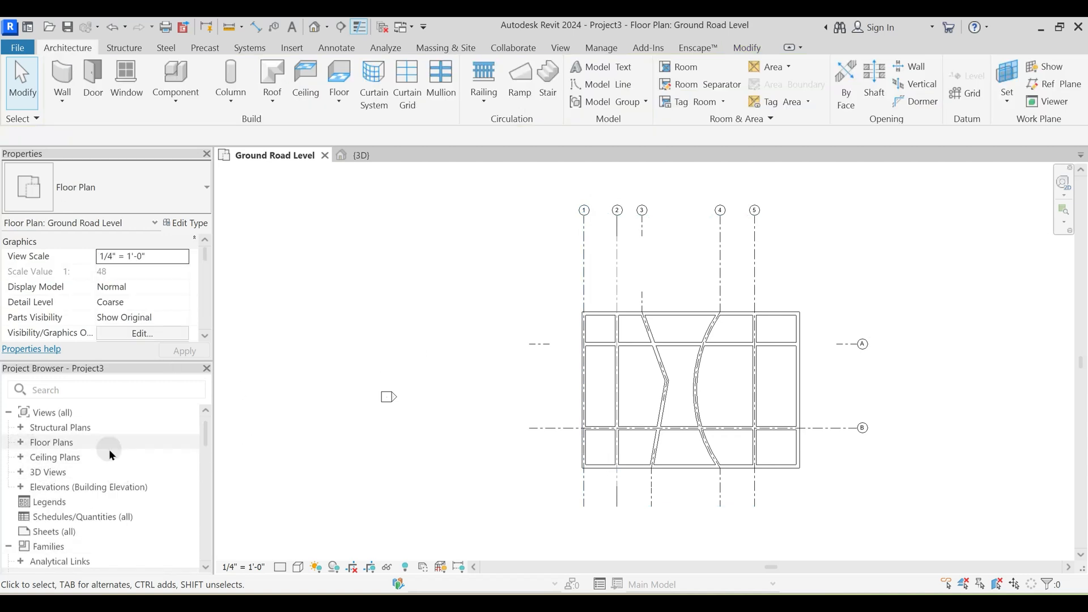
{"action": "scroll", "coordinate": [610, 256], "scroll_direction": "up", "scroll_amount": 3}
{"action": "middle_click_drag", "start_coordinate": [567, 289], "coordinate": [607, 289]}
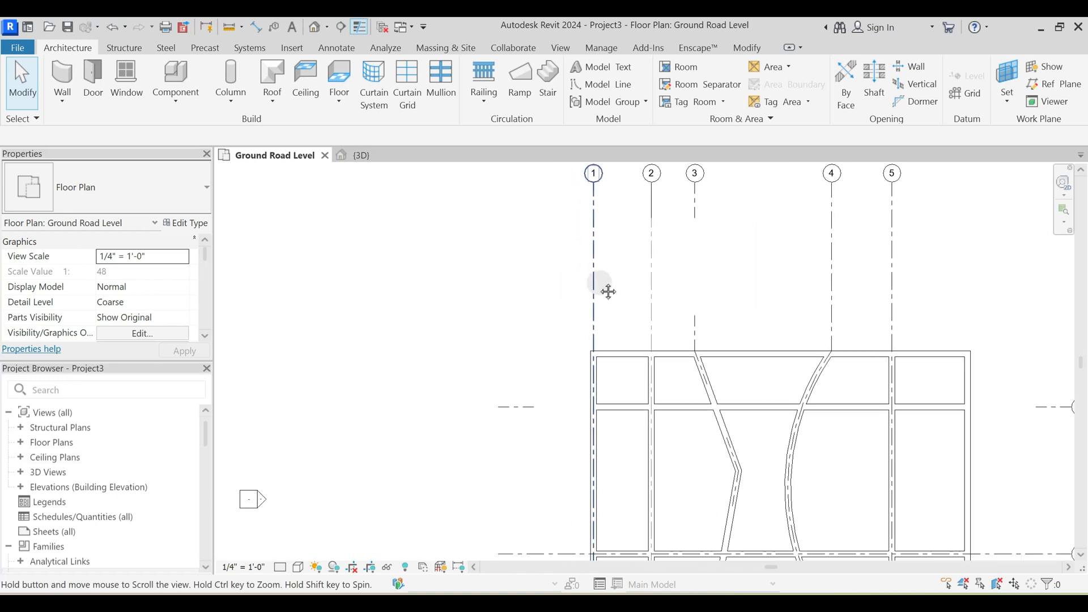
{"action": "left_click", "coordinate": [593, 279]}
{"action": "middle_click_drag", "start_coordinate": [522, 283], "coordinate": [639, 267]}
{"action": "scroll", "coordinate": [636, 264], "scroll_direction": "down", "scroll_amount": 1}
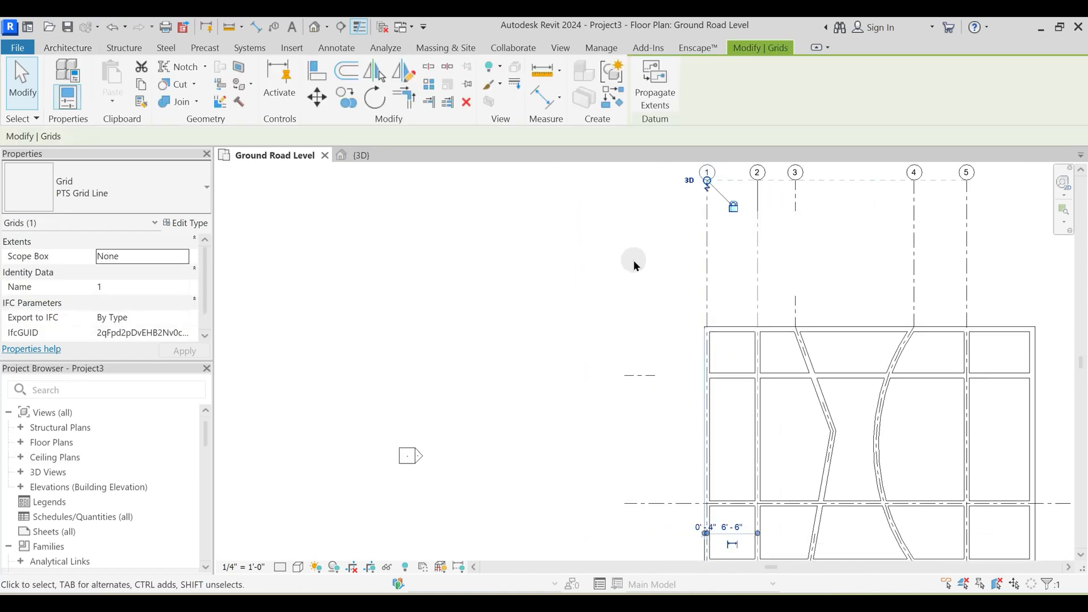
- Switch to the Google Meet call in Firefox, look through the participant list, and return to Revit
{"action": "mouse_move", "coordinate": [551, 607]}
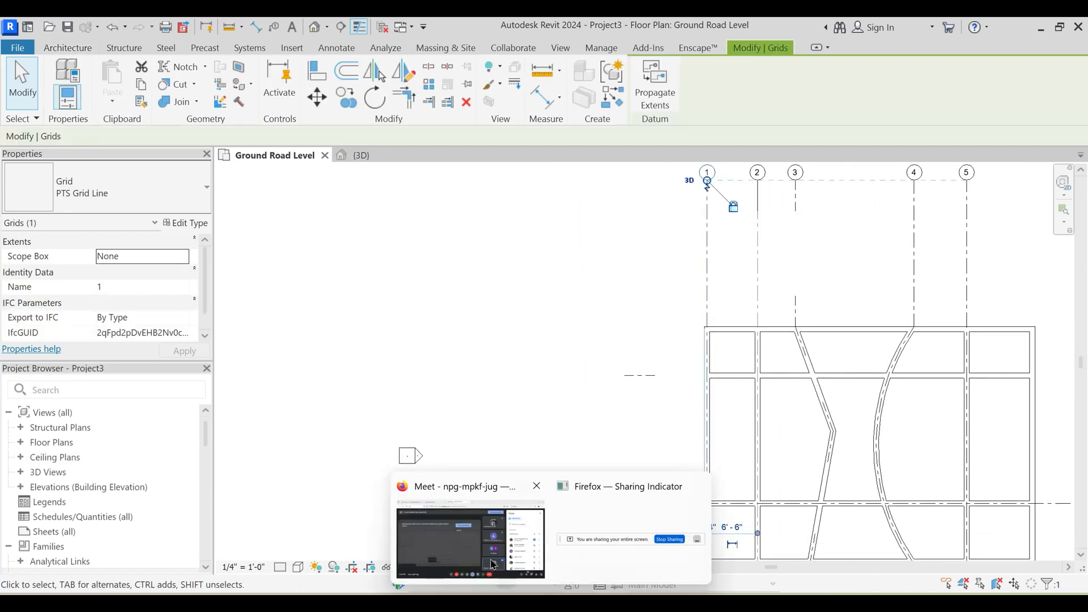
{"action": "left_click", "coordinate": [492, 532]}
{"action": "scroll", "coordinate": [935, 422], "scroll_direction": "down", "scroll_amount": 4}
{"action": "scroll", "coordinate": [937, 428], "scroll_direction": "down", "scroll_amount": 5}
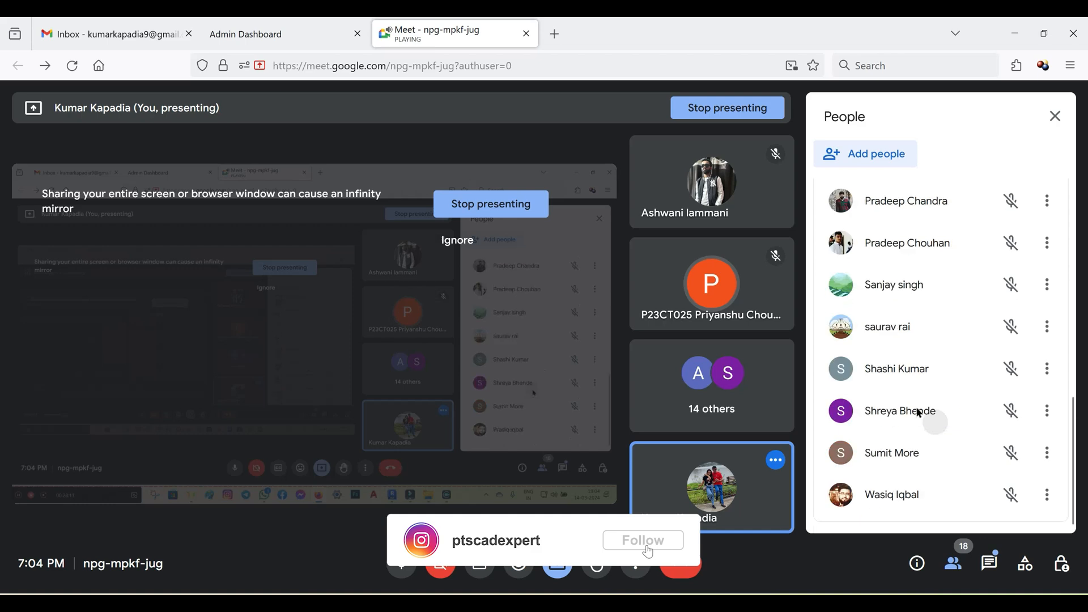
{"action": "key", "text": "alt+Tab"}
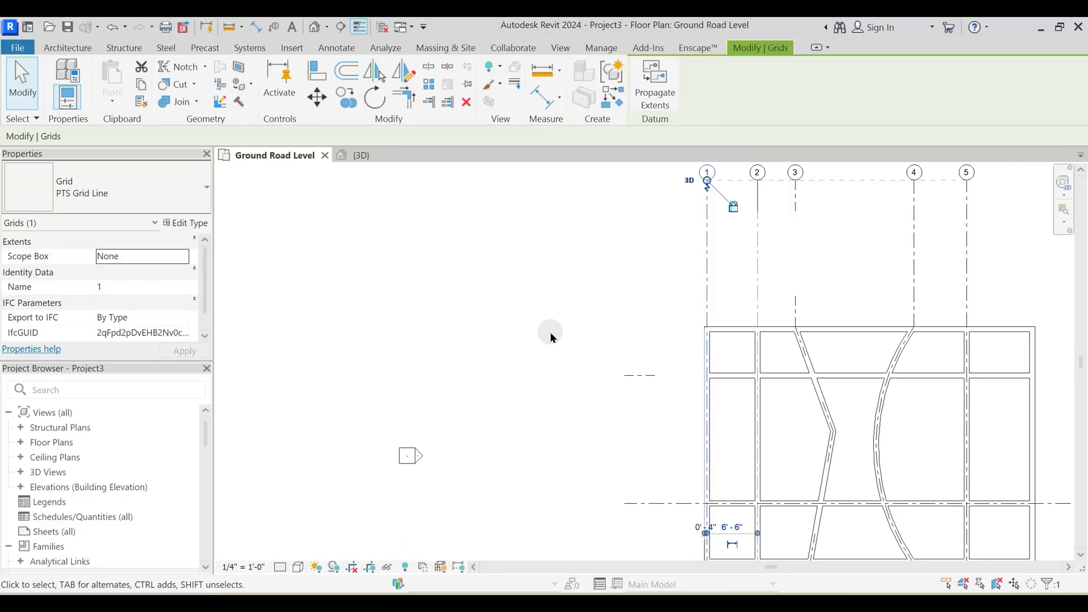
- Set the center segment of grid 1's PTS Grid Line type to None and apply the change
{"action": "middle_click_drag", "start_coordinate": [673, 347], "coordinate": [635, 285]}
{"action": "left_click", "coordinate": [655, 266]}
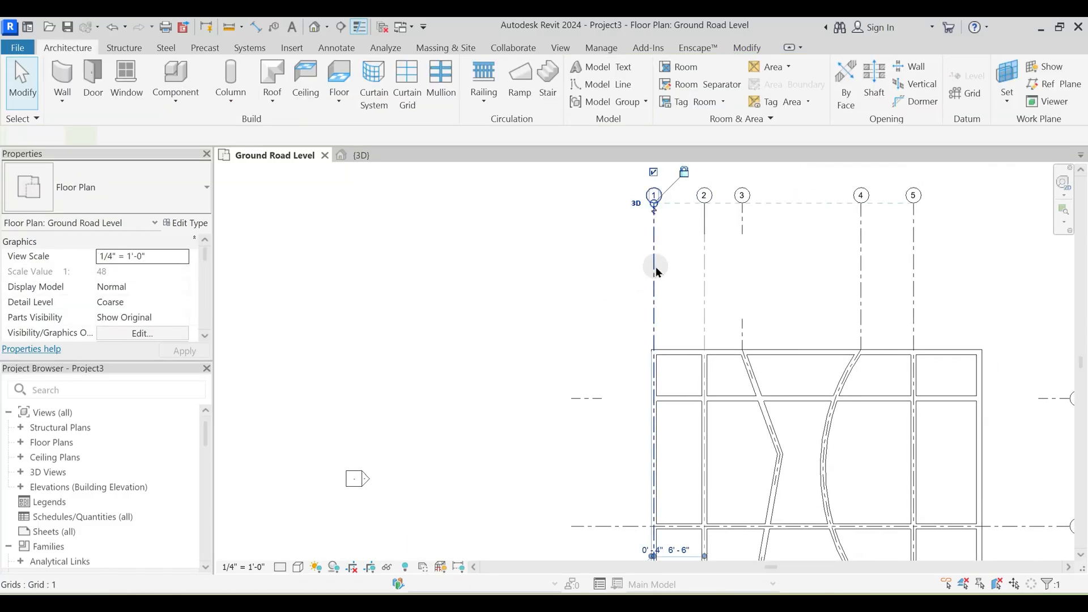
{"action": "left_click", "coordinate": [188, 224]}
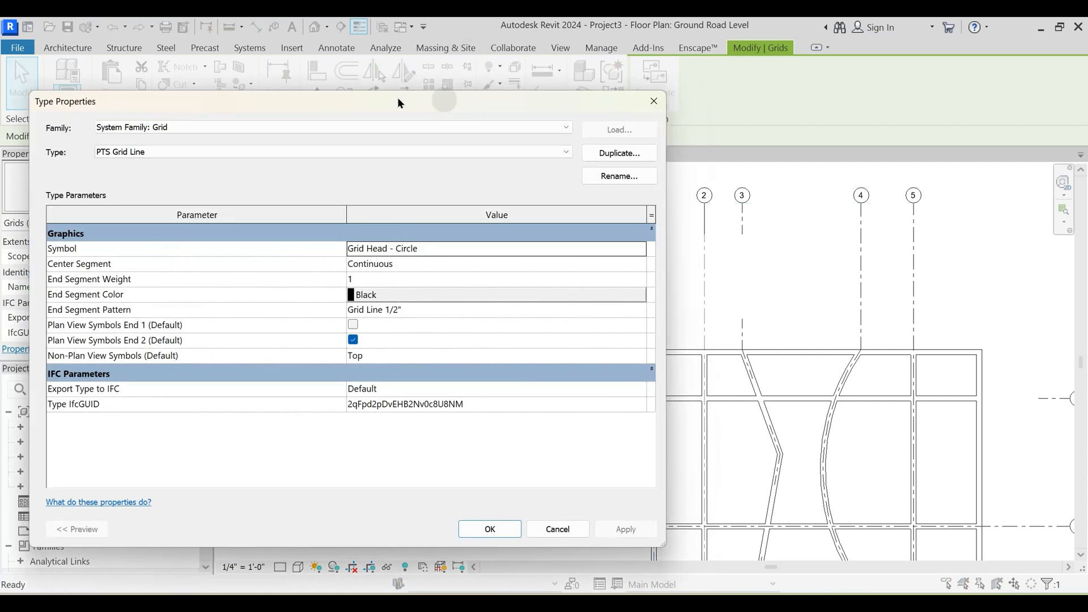
{"action": "left_click_drag", "start_coordinate": [400, 102], "coordinate": [259, 90]}
{"action": "left_click", "coordinate": [517, 256]}
{"action": "left_click", "coordinate": [516, 253]}
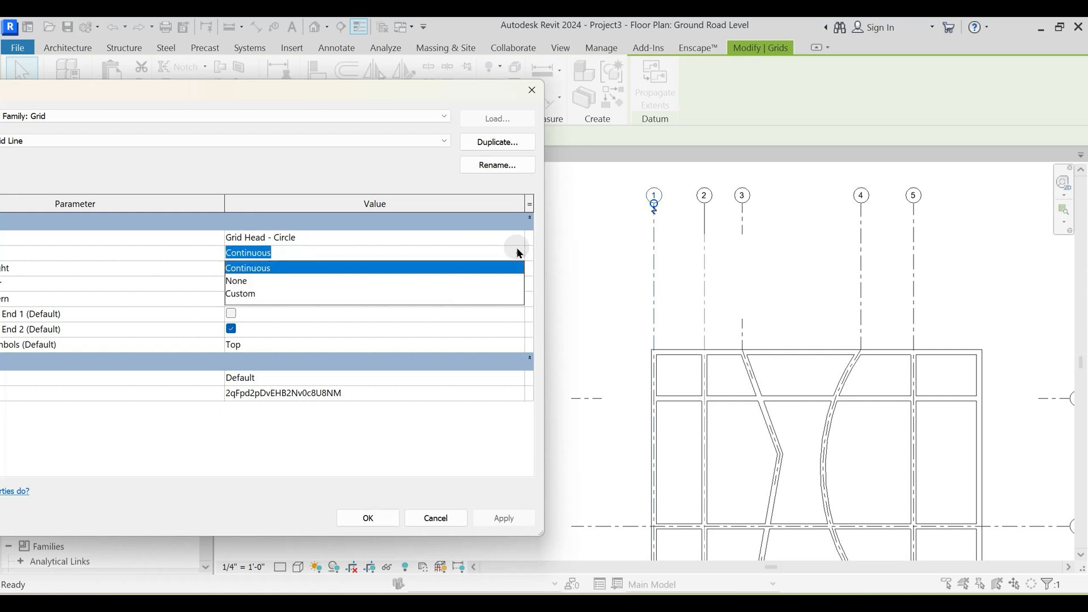
{"action": "left_click", "coordinate": [248, 283]}
{"action": "left_click", "coordinate": [503, 517]}
{"action": "left_click", "coordinate": [395, 526]}
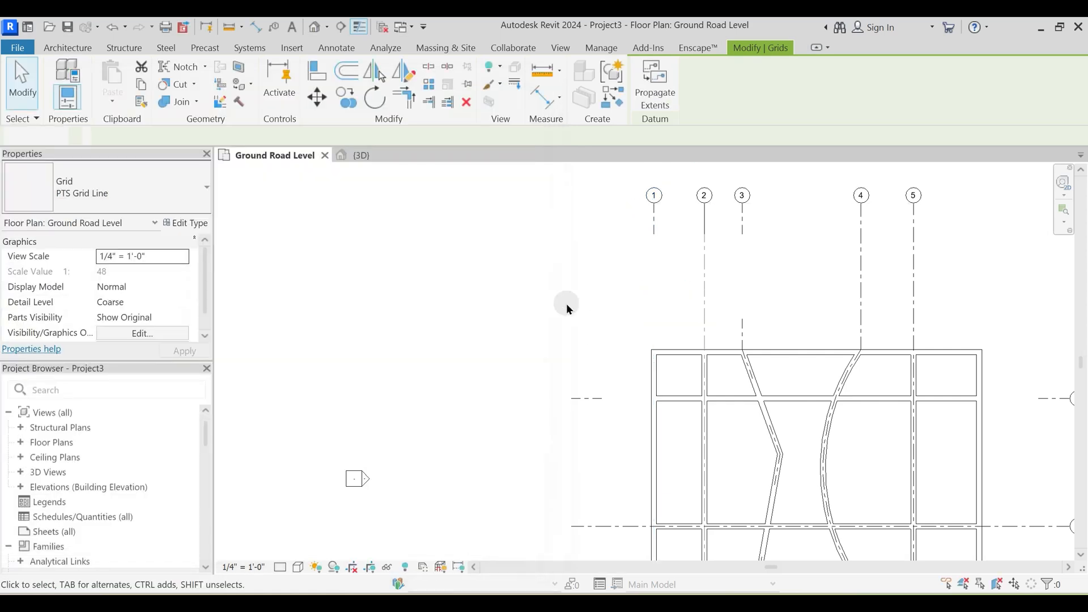
{"action": "left_click", "coordinate": [566, 304]}
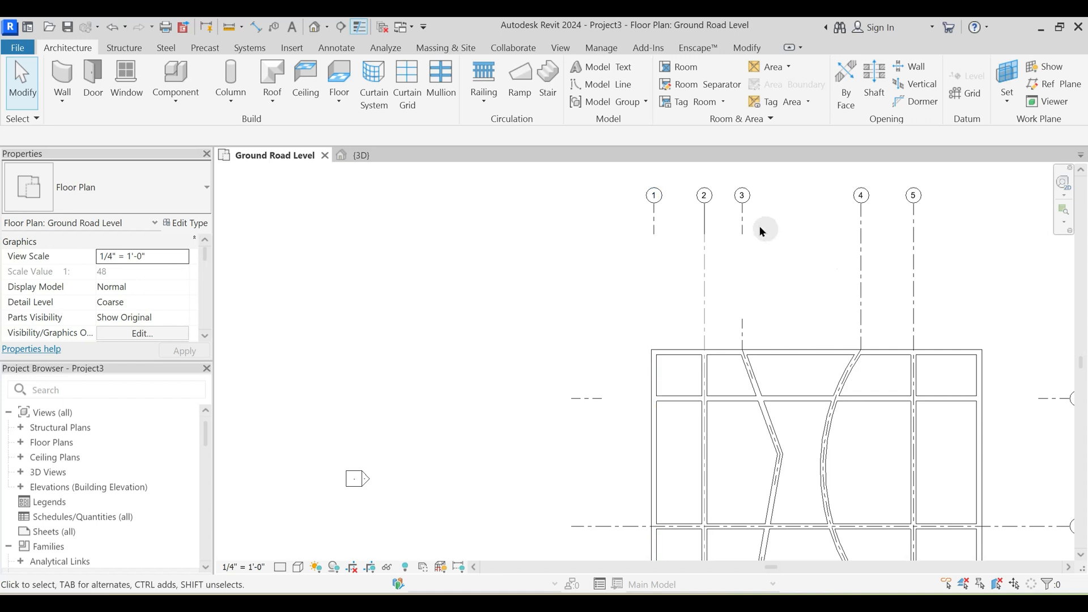
- Compare the type and center gap of grid 3 with those of grid 1
{"action": "left_click", "coordinate": [743, 223]}
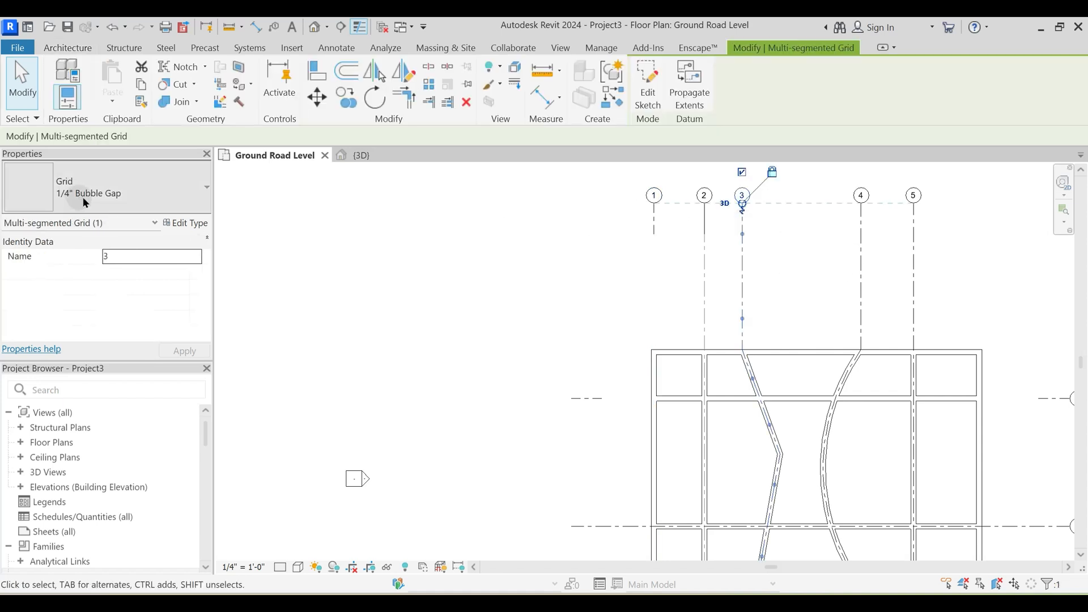
{"action": "left_click", "coordinate": [318, 201]}
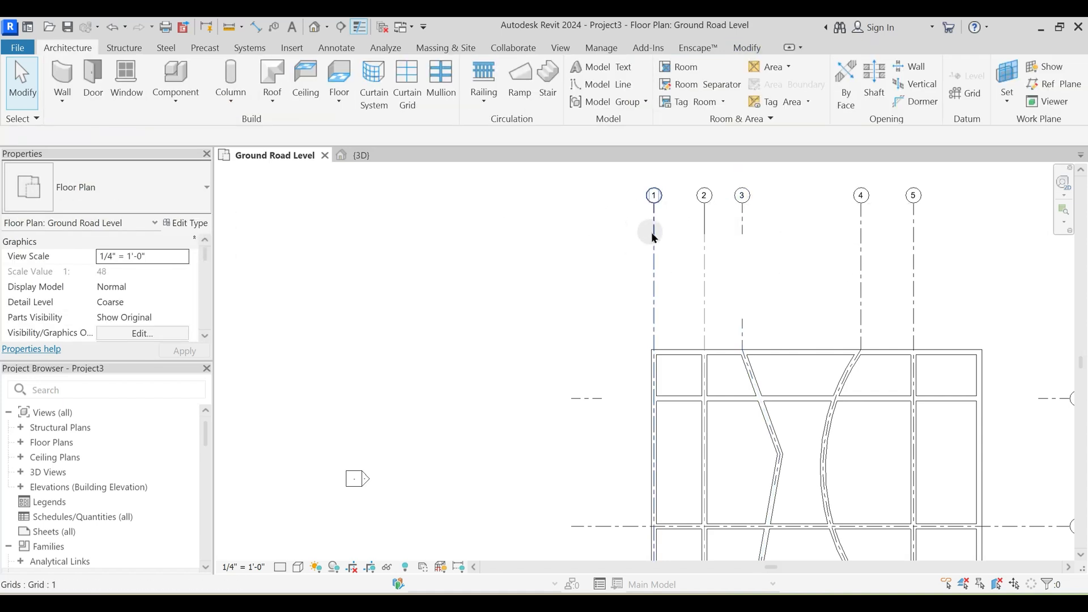
{"action": "left_click", "coordinate": [743, 233]}
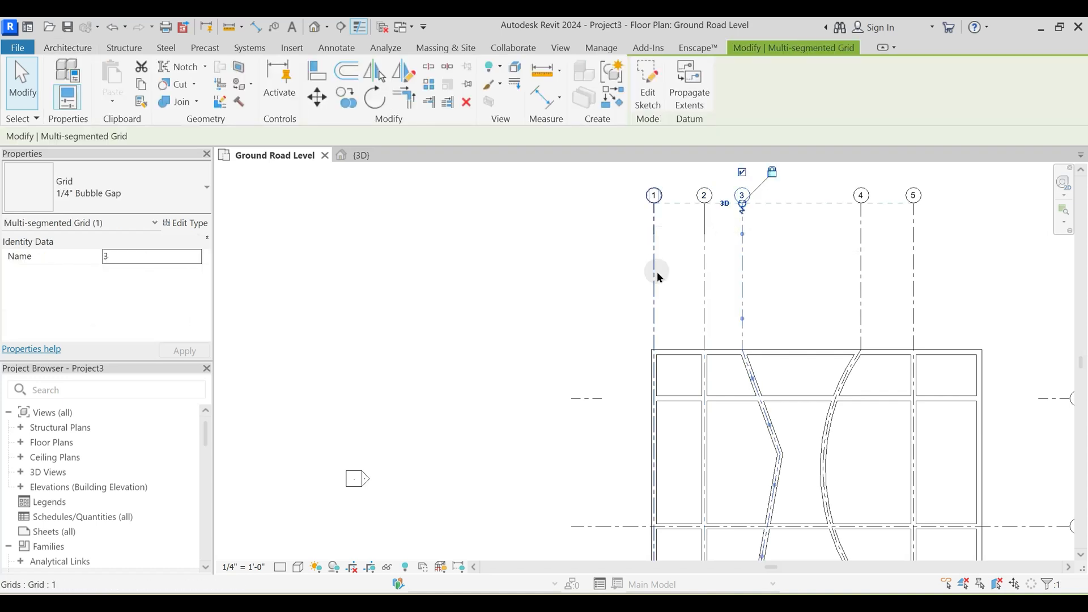
- Try Custom for the PTS Grid Line type's center segment, and set it to Continuous
{"action": "left_click", "coordinate": [655, 272]}
{"action": "left_click", "coordinate": [192, 223]}
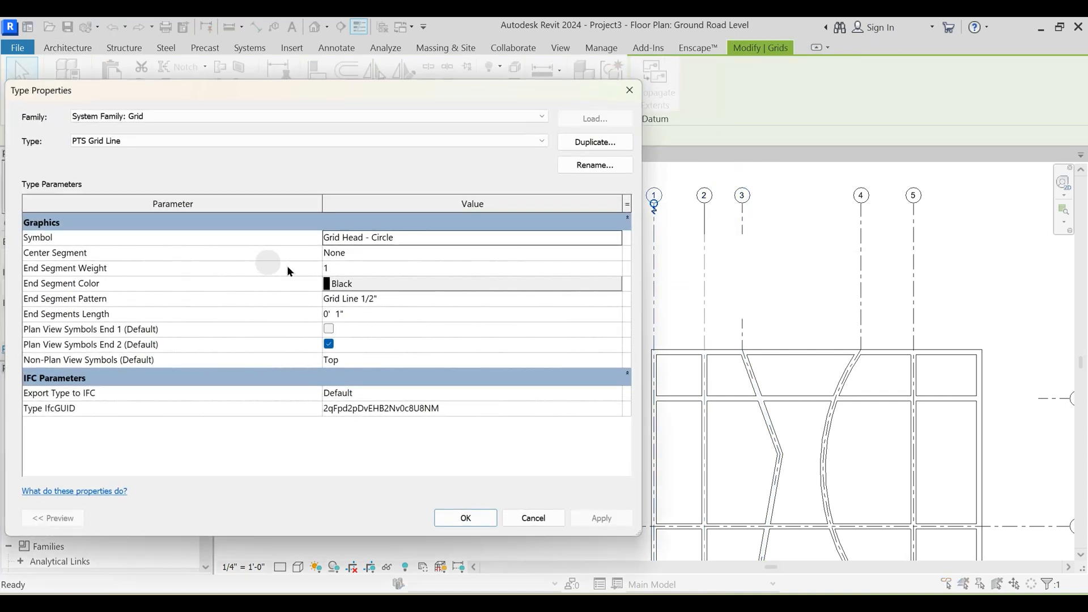
{"action": "left_click", "coordinate": [615, 254]}
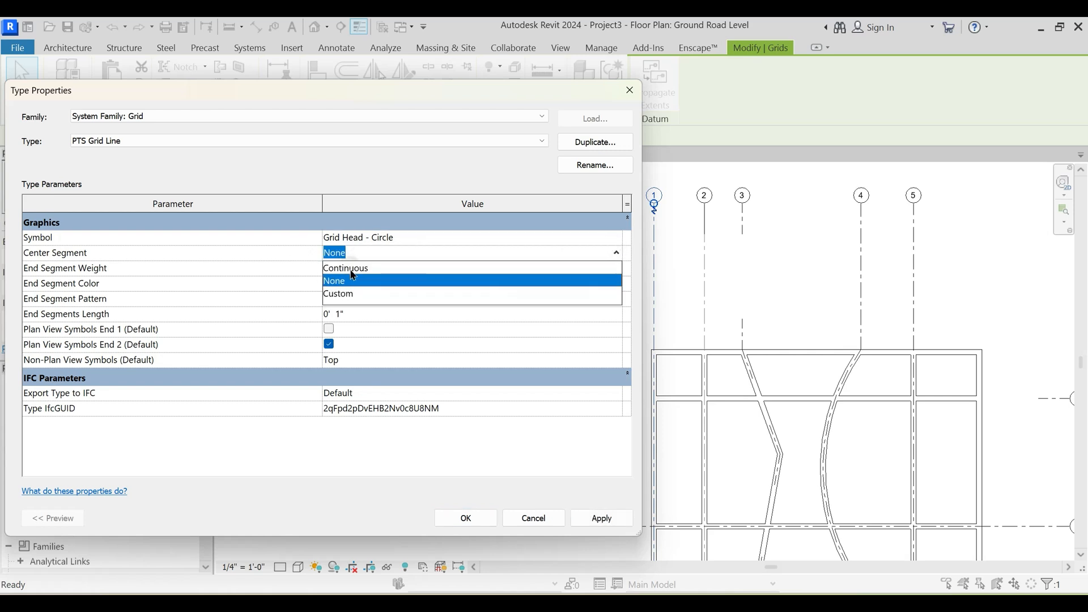
{"action": "left_click", "coordinate": [344, 295]}
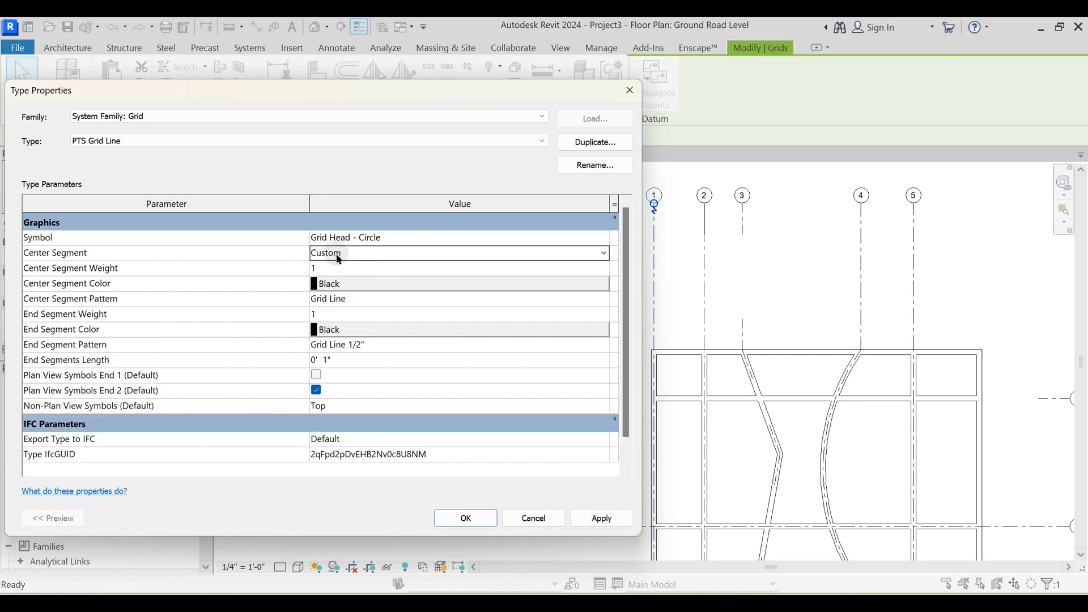
{"action": "left_click", "coordinate": [604, 253]}
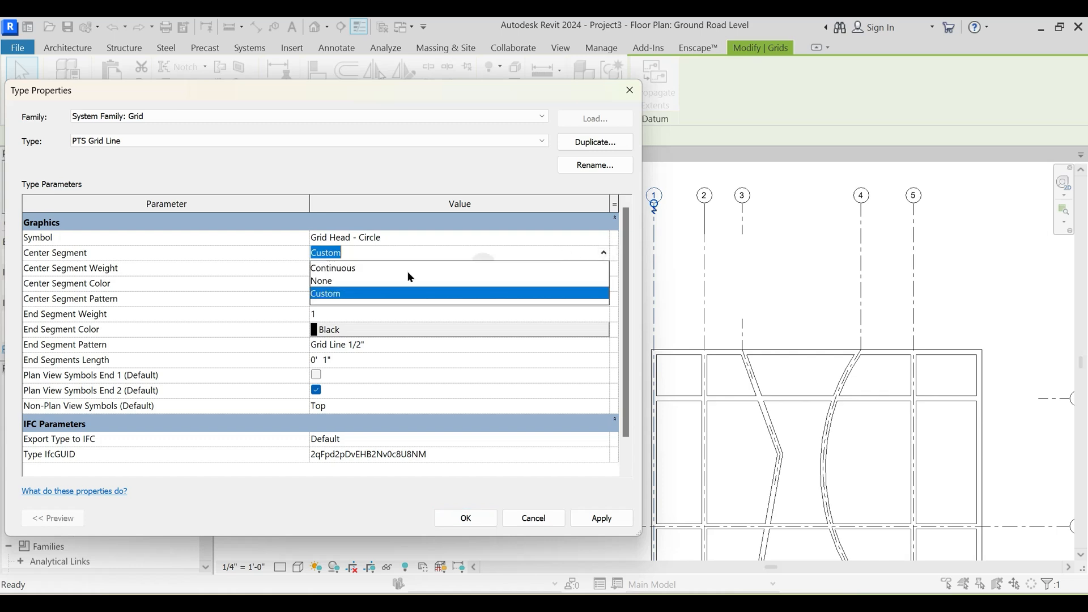
{"action": "left_click", "coordinate": [334, 268]}
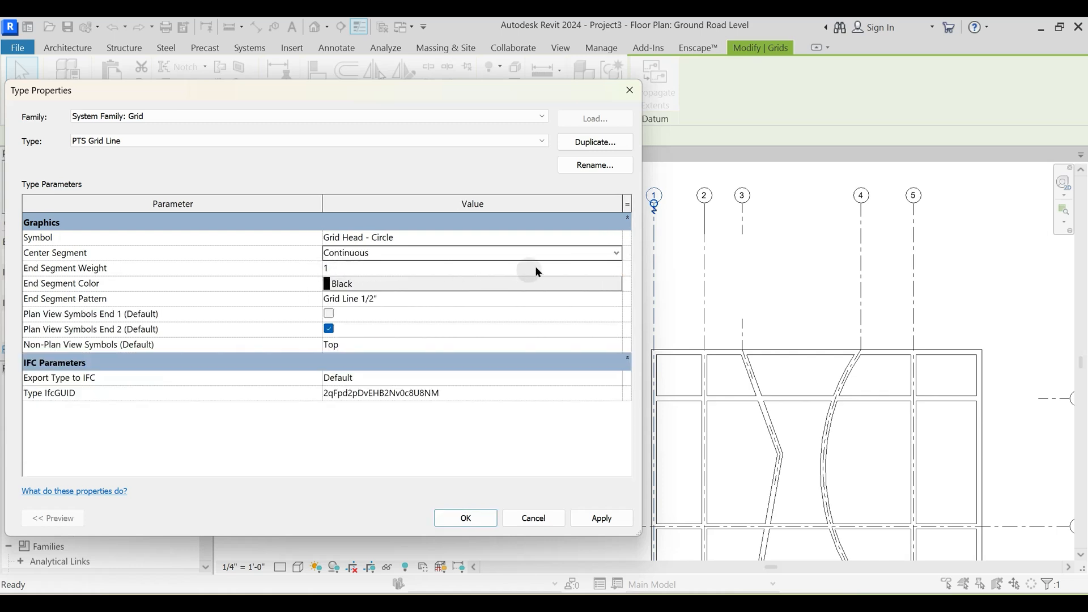
- Set the PTS Grid Line type's end segment weight to 4 and its end segment color to Red
{"action": "left_click", "coordinate": [616, 269]}
{"action": "left_click", "coordinate": [328, 318]}
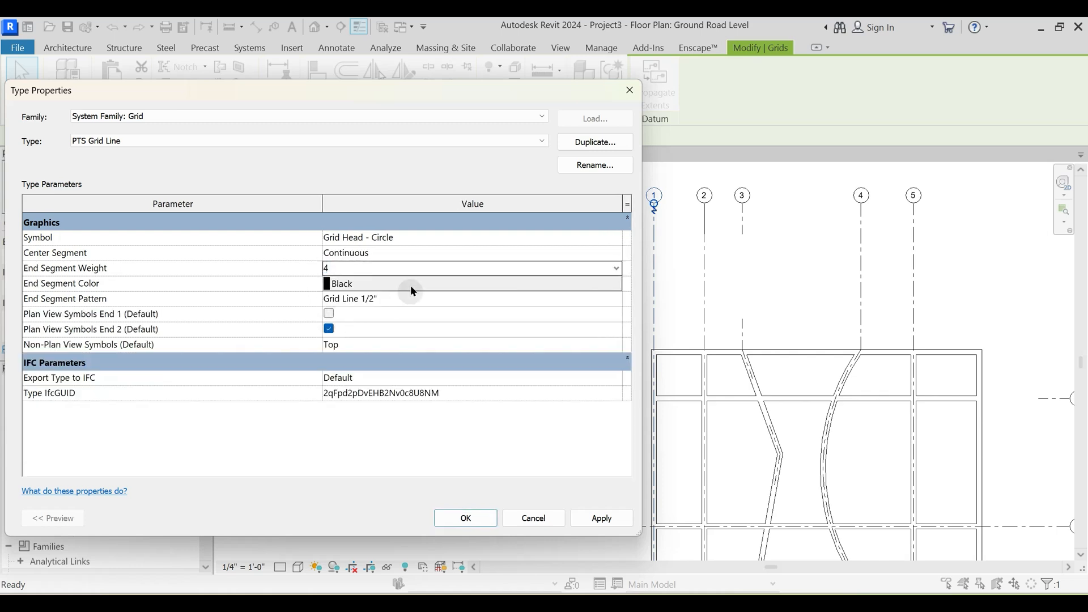
{"action": "left_click", "coordinate": [406, 284]}
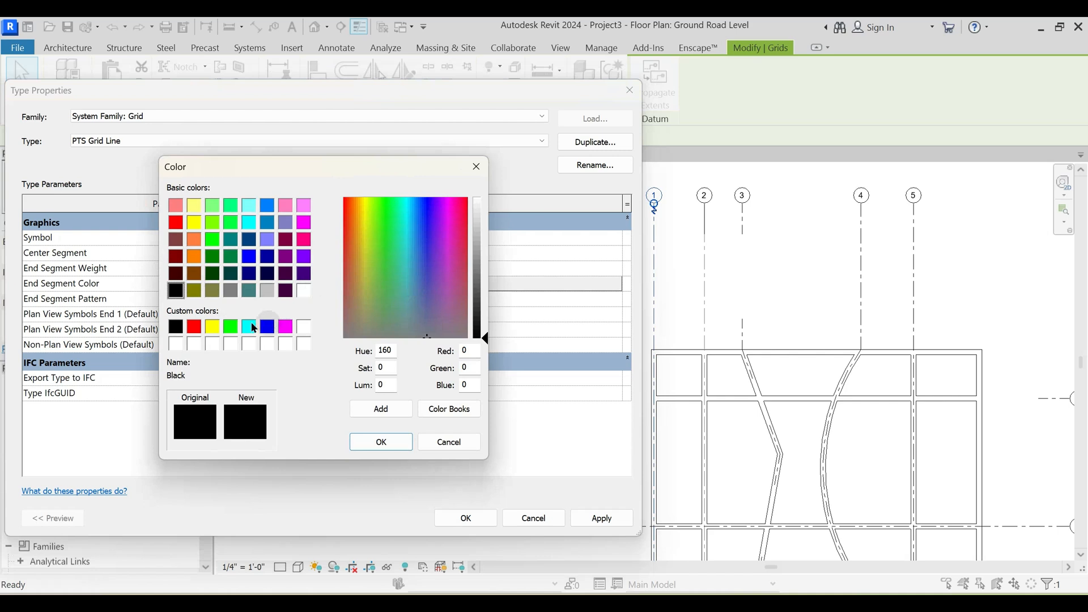
{"action": "left_click", "coordinate": [195, 328]}
{"action": "left_click", "coordinate": [380, 442]}
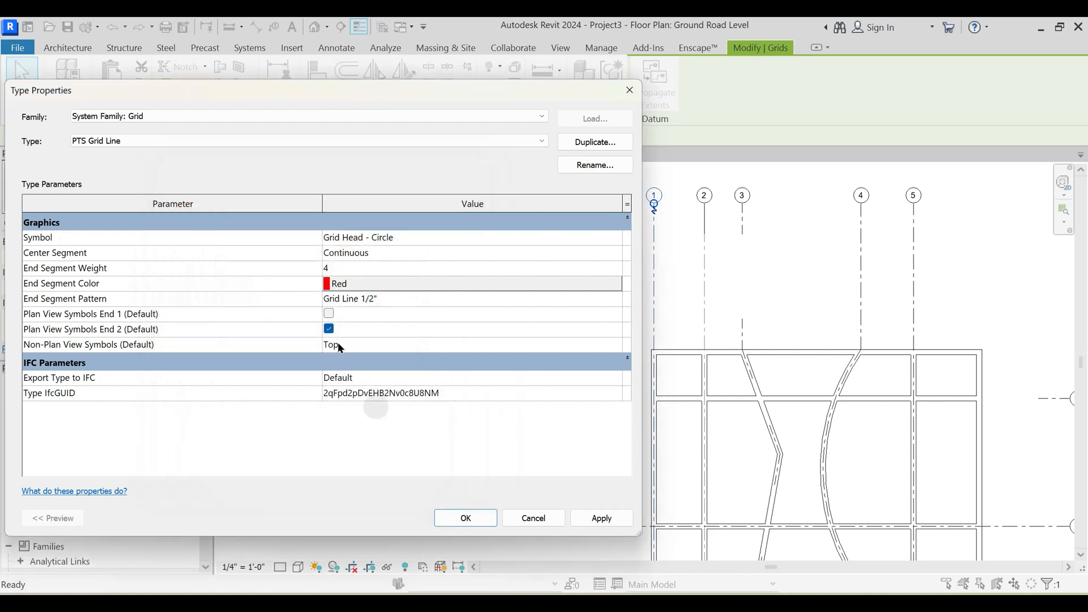
- Set the end segment pattern to Double Dash 5/8" and enable the plan view symbols at End 1 for the PTS Grid Line type
{"action": "left_click", "coordinate": [610, 301]}
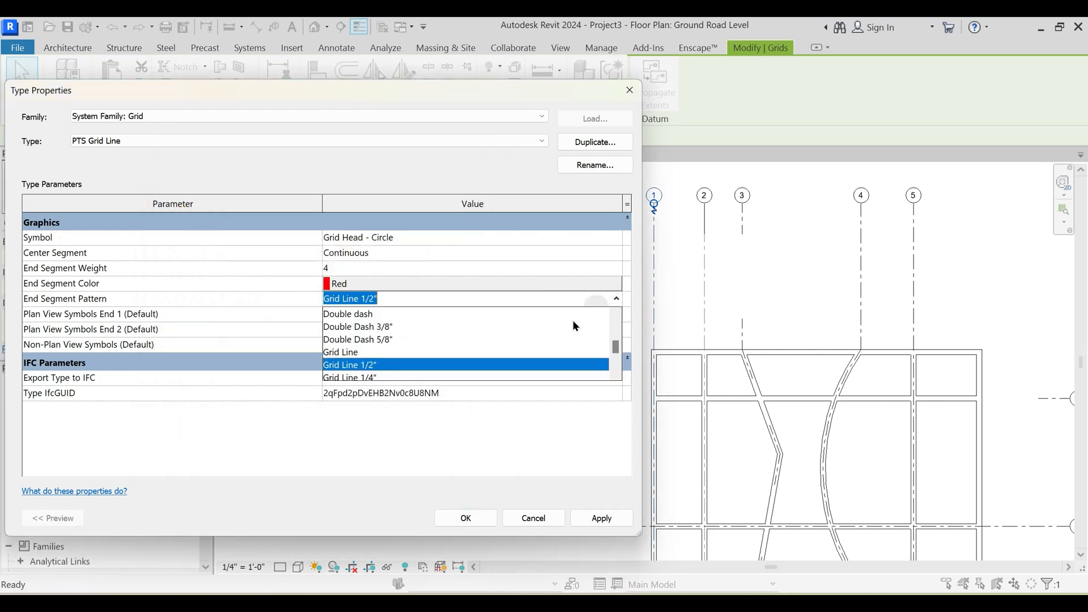
{"action": "left_click", "coordinate": [383, 340]}
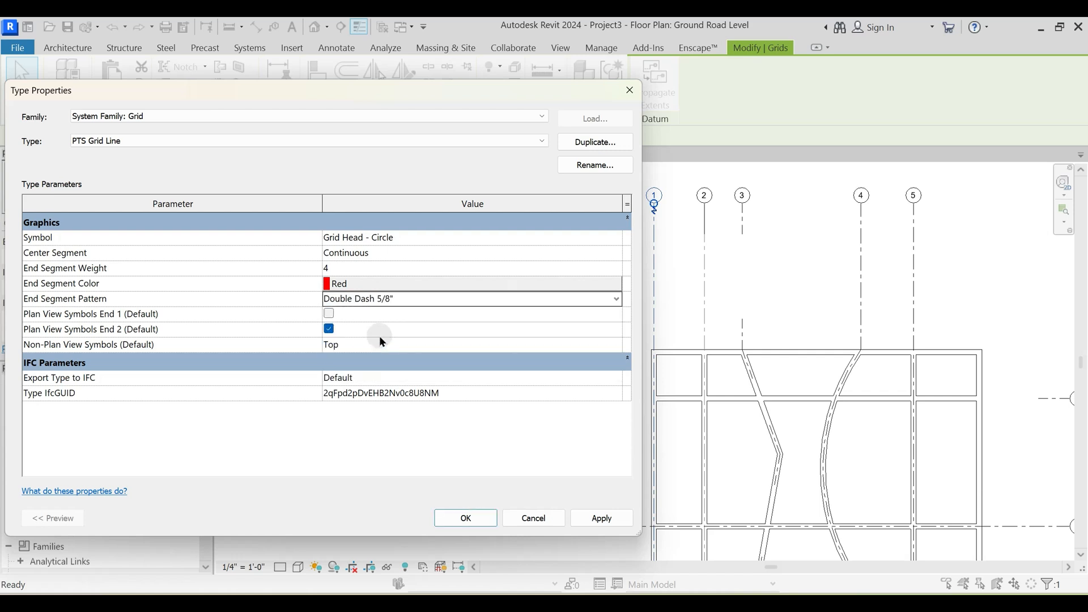
{"action": "left_click", "coordinate": [330, 312]}
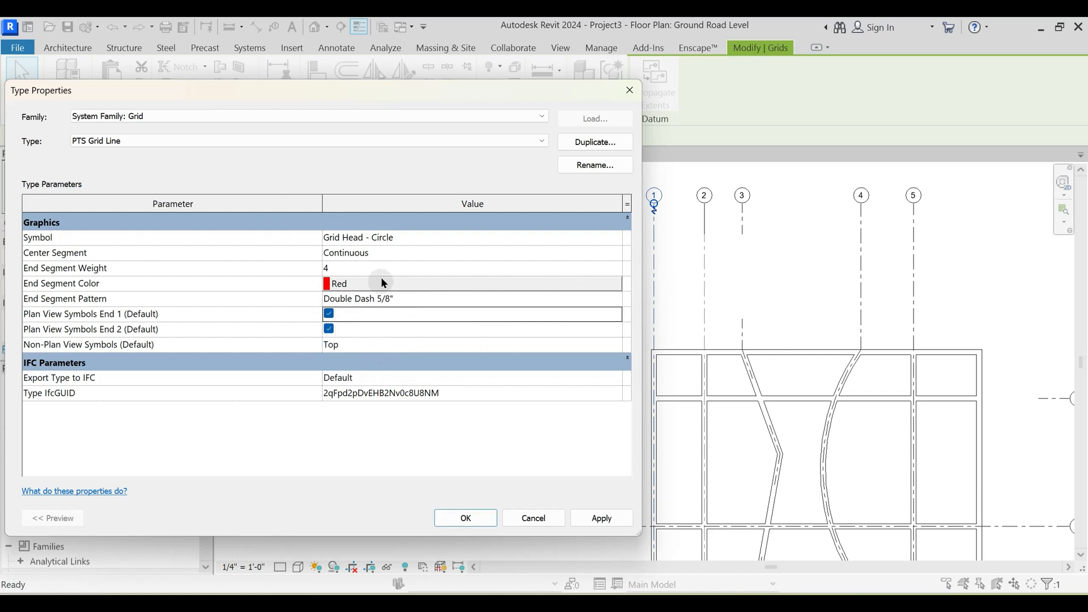
- Apply the PTS Grid Line type's edited settings, close its type properties and deselect grid 1
{"action": "left_click", "coordinate": [604, 517]}
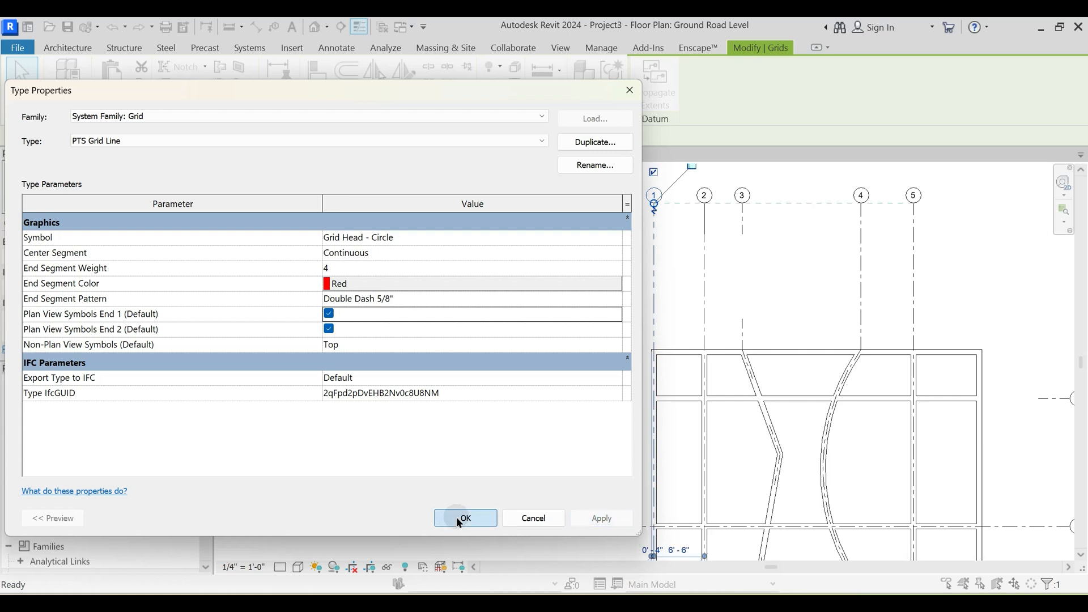
{"action": "left_click", "coordinate": [459, 517]}
{"action": "scroll", "coordinate": [538, 335], "scroll_direction": "down", "scroll_amount": 1}
{"action": "left_click", "coordinate": [492, 302]}
{"action": "middle_click_drag", "start_coordinate": [536, 324], "coordinate": [500, 254]}
{"action": "middle_click_drag", "start_coordinate": [558, 345], "coordinate": [564, 448]}
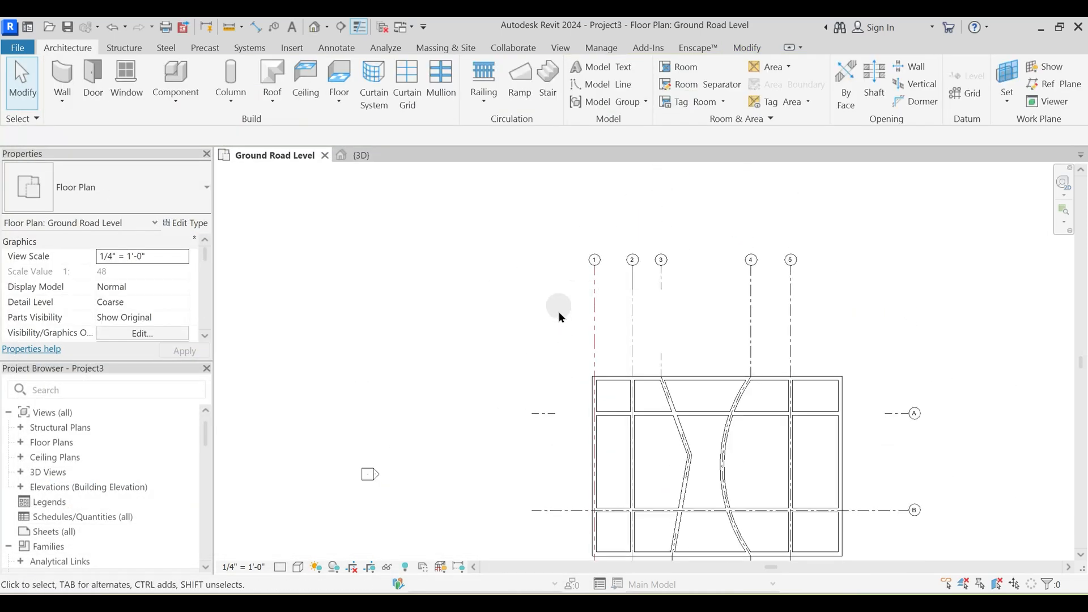
- Select grid 1 and open its type properties
{"action": "left_click", "coordinate": [594, 294]}
{"action": "left_click", "coordinate": [586, 283]}
{"action": "scroll", "coordinate": [594, 309], "scroll_direction": "up", "scroll_amount": 3}
{"action": "left_click", "coordinate": [594, 293]}
{"action": "middle_click_drag", "start_coordinate": [372, 334], "coordinate": [477, 287]}
{"action": "left_click", "coordinate": [190, 227]}
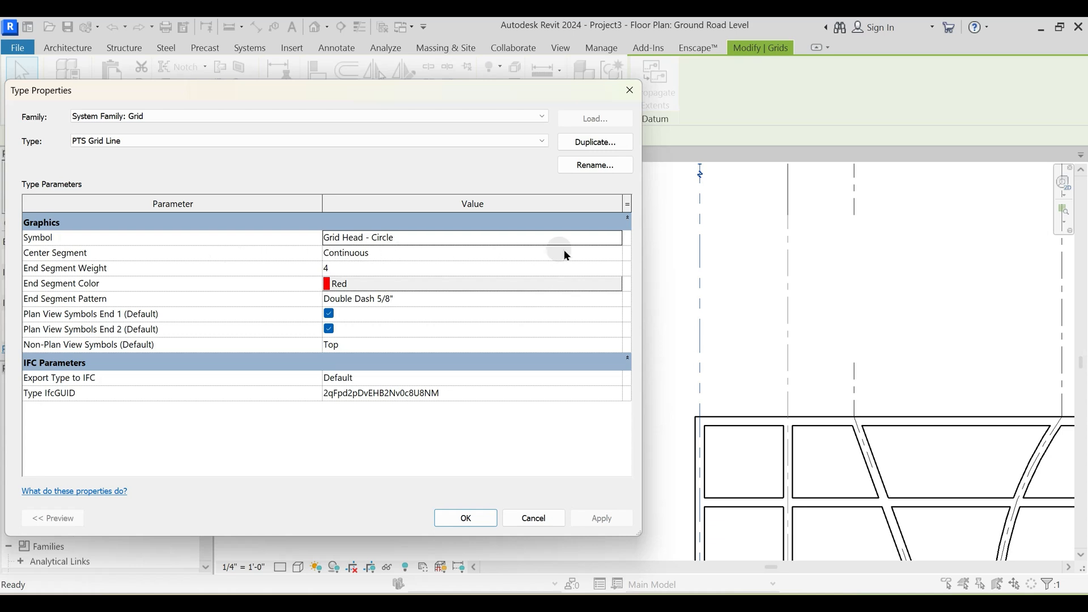
- Try Custom as the center segment for grid 1's type, and return it to Continuous
{"action": "left_click", "coordinate": [612, 253]}
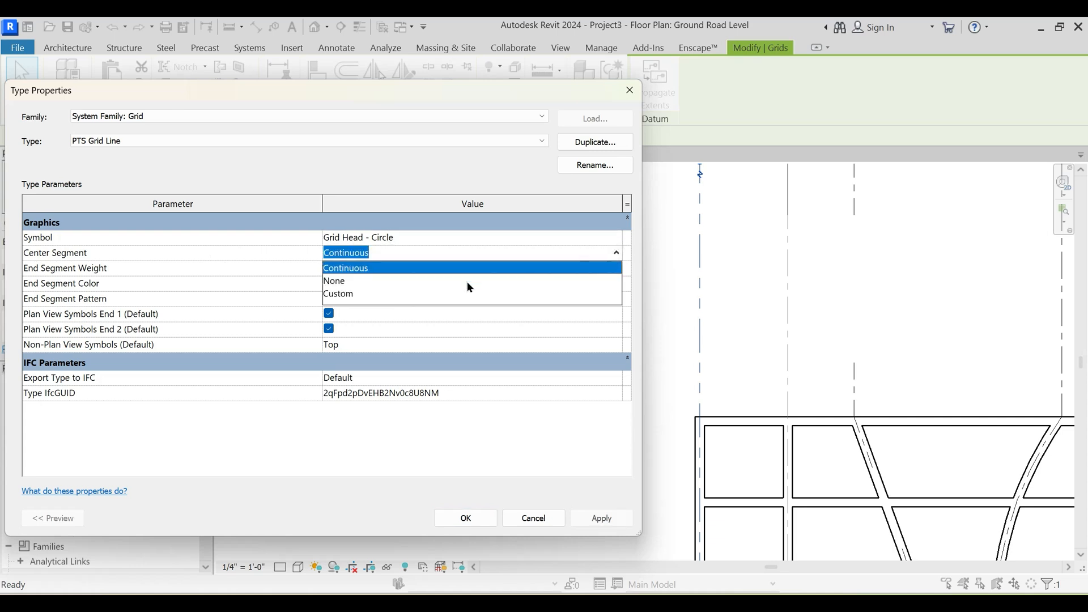
{"action": "left_click", "coordinate": [348, 294]}
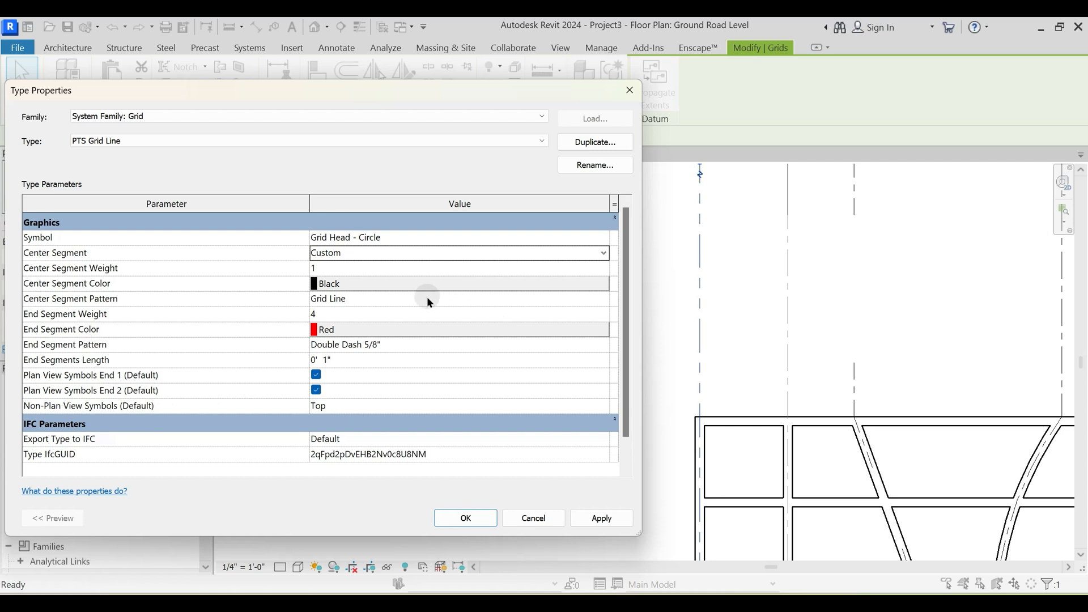
{"action": "left_click", "coordinate": [408, 249]}
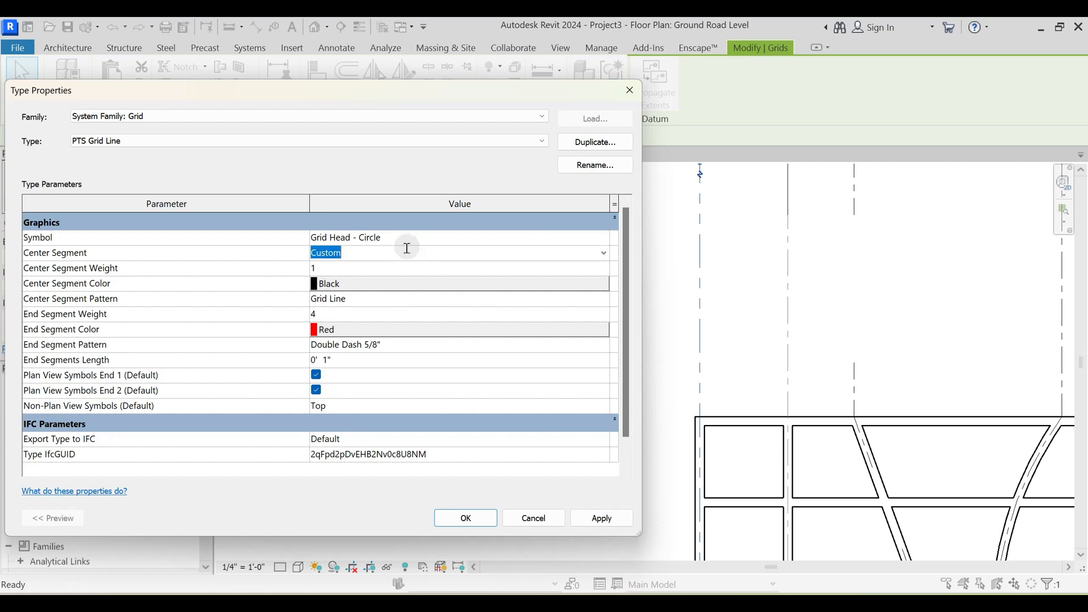
{"action": "left_click", "coordinate": [605, 254]}
{"action": "left_click", "coordinate": [349, 267]}
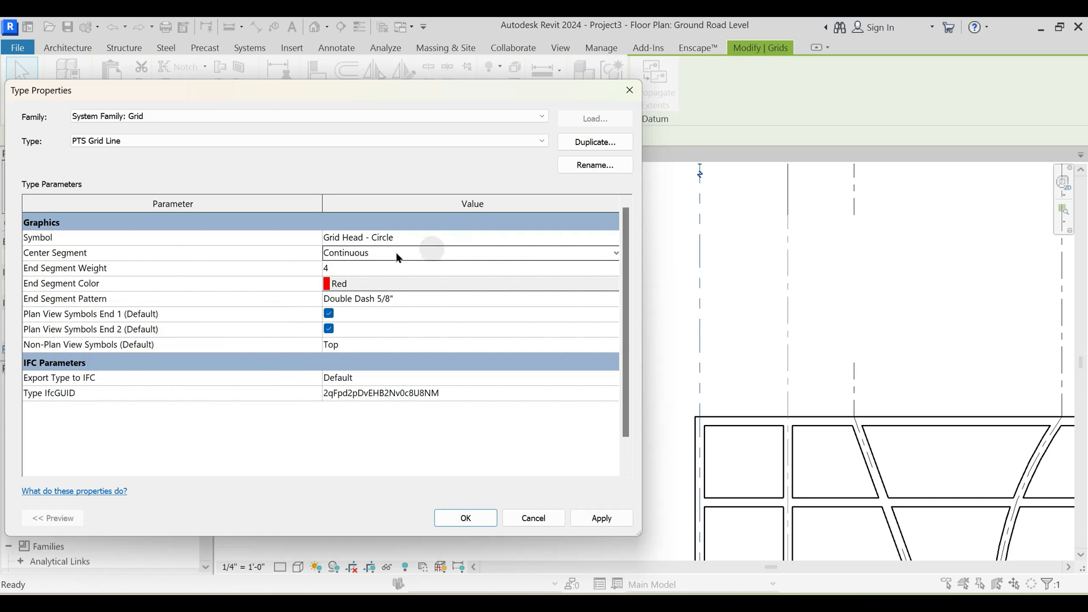
- Set the PTS Grid Line type's center segment to Custom and its center segment weight to 4
{"action": "left_click", "coordinate": [616, 252]}
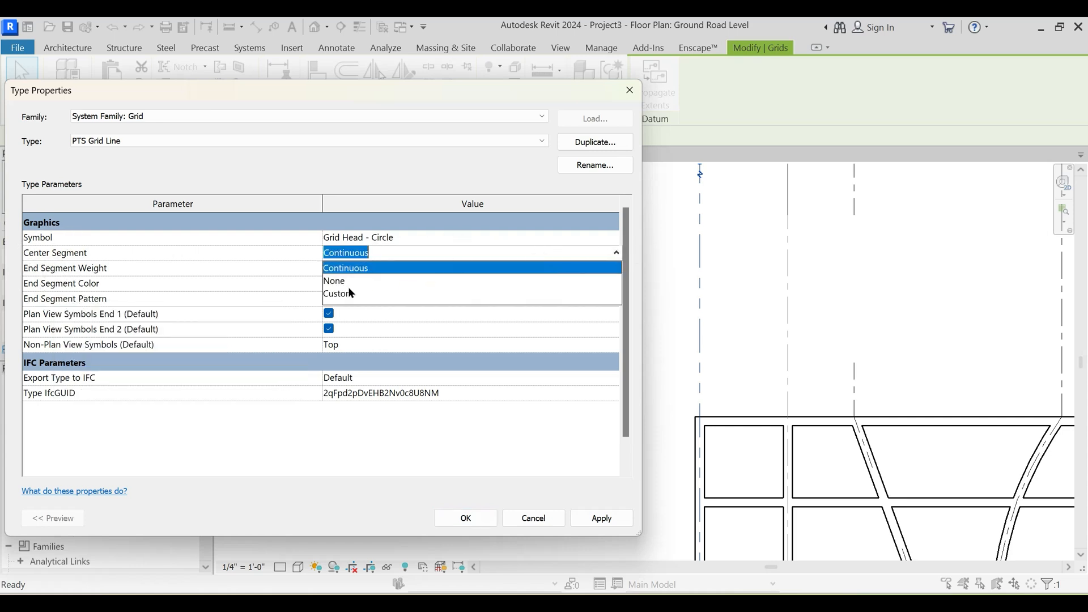
{"action": "left_click", "coordinate": [340, 295]}
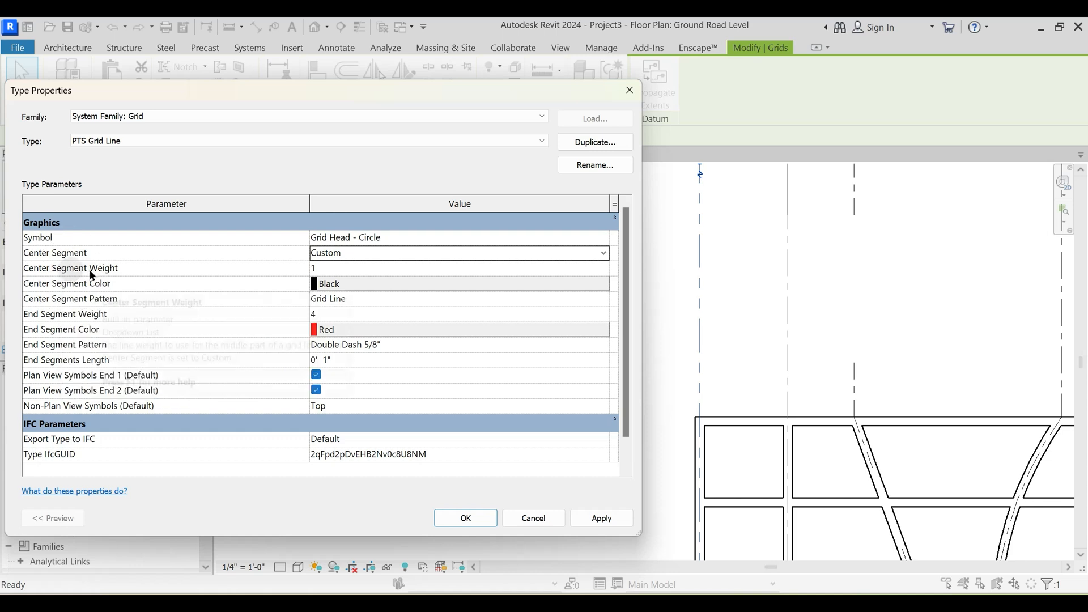
{"action": "left_click", "coordinate": [406, 269]}
{"action": "left_click", "coordinate": [603, 268]}
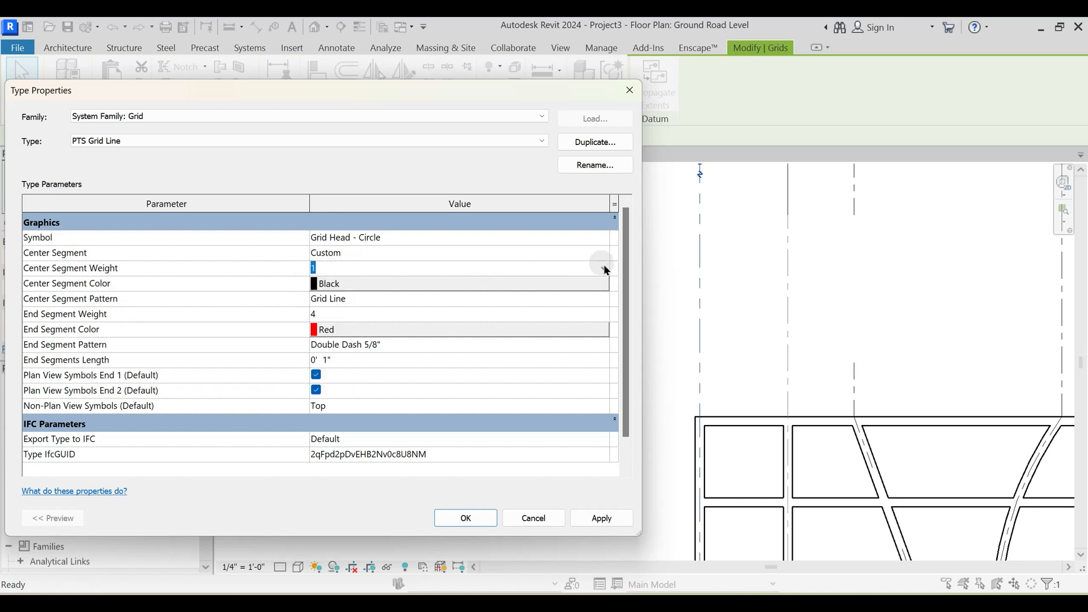
{"action": "left_click", "coordinate": [315, 321]}
- Set the center segment color of the PTS Grid Line type to Blue
{"action": "left_click", "coordinate": [351, 284]}
{"action": "left_click", "coordinate": [425, 283]}
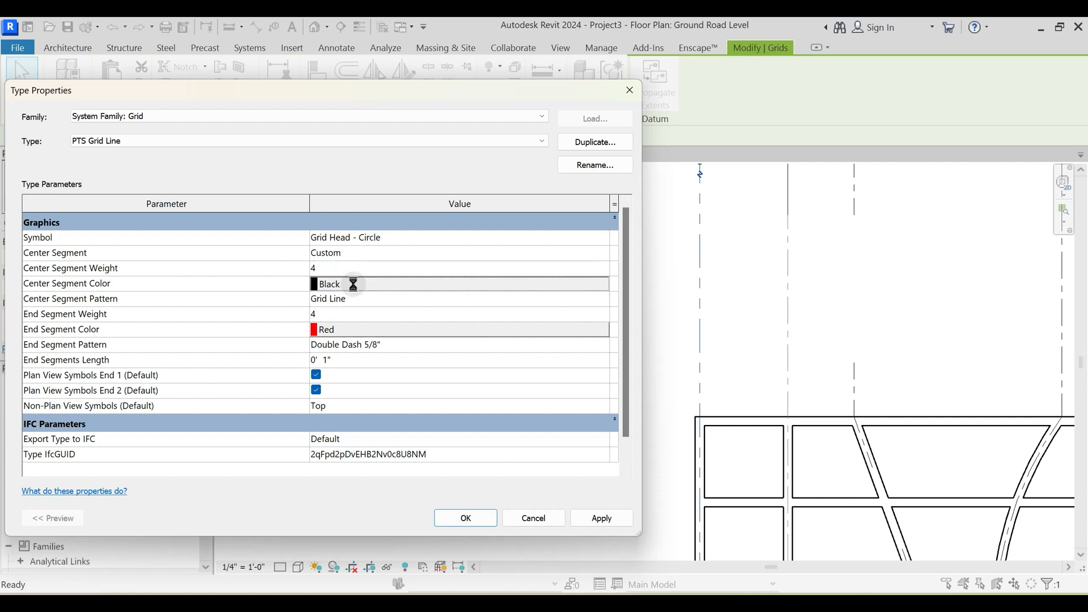
{"action": "left_click", "coordinate": [275, 326]}
{"action": "left_click", "coordinate": [381, 441]}
{"action": "left_click", "coordinate": [498, 283]}
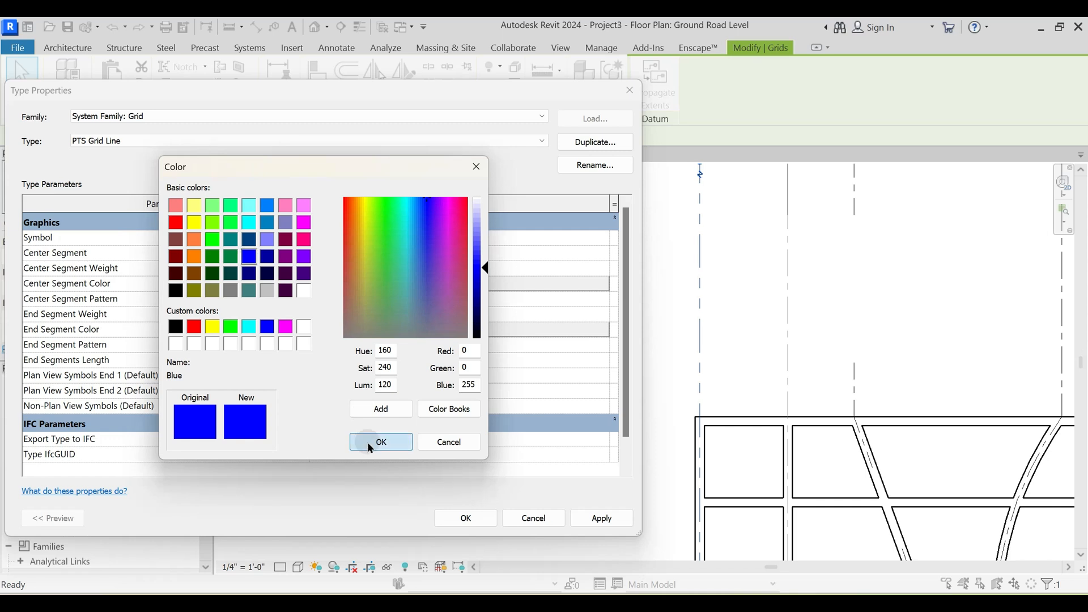
{"action": "left_click", "coordinate": [370, 447]}
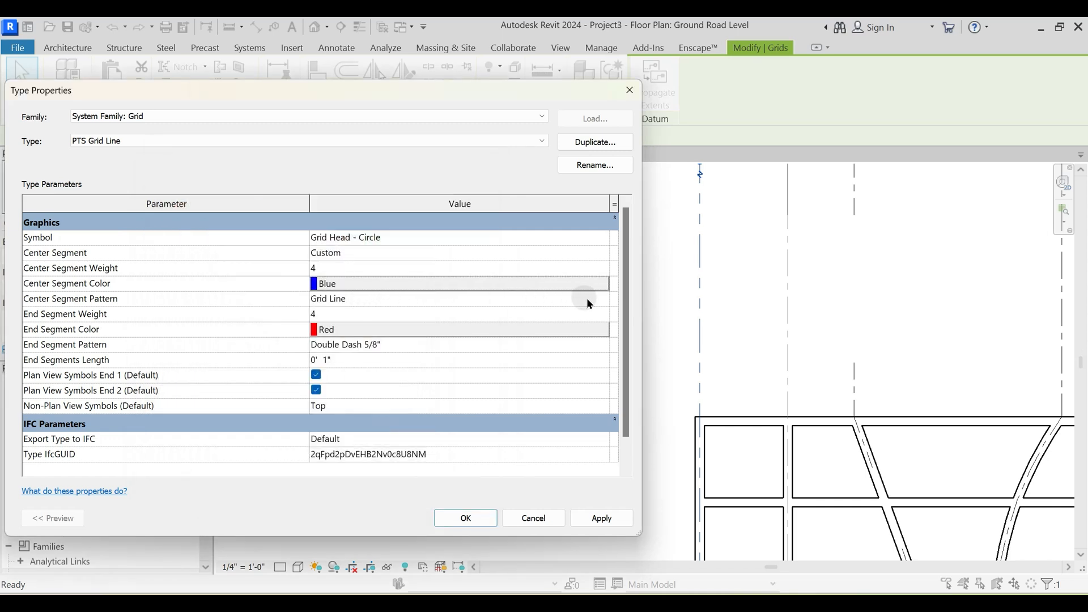
- Set the center segment pattern to Dash Dot Dot Dot 3/8", apply the type changes and deselect grid 1
{"action": "left_click", "coordinate": [587, 300]}
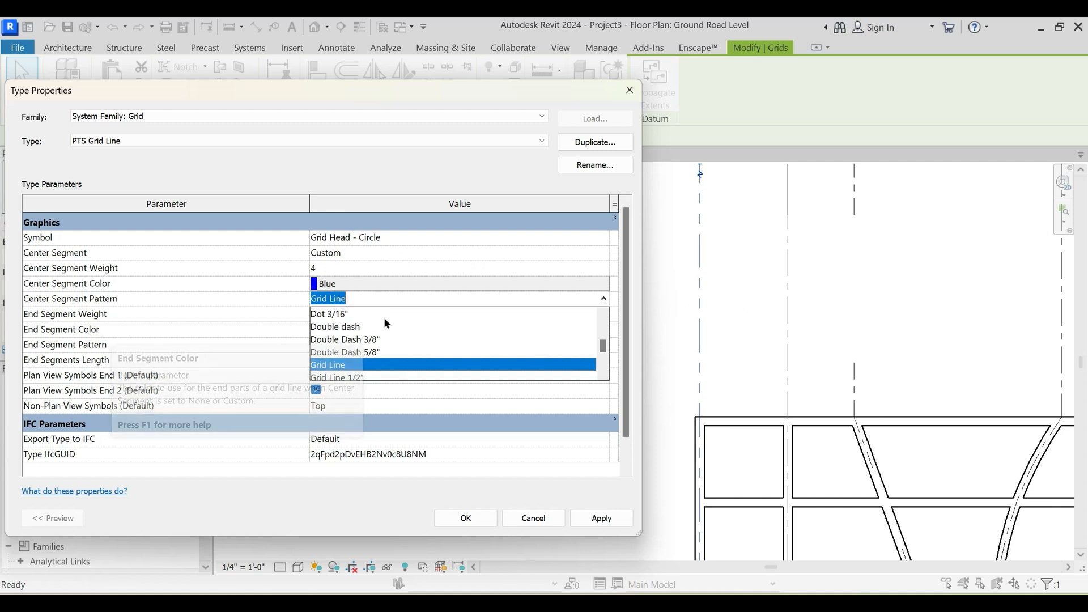
{"action": "scroll", "coordinate": [387, 333], "scroll_direction": "down", "scroll_amount": 1}
{"action": "scroll", "coordinate": [387, 334], "scroll_direction": "up", "scroll_amount": 2}
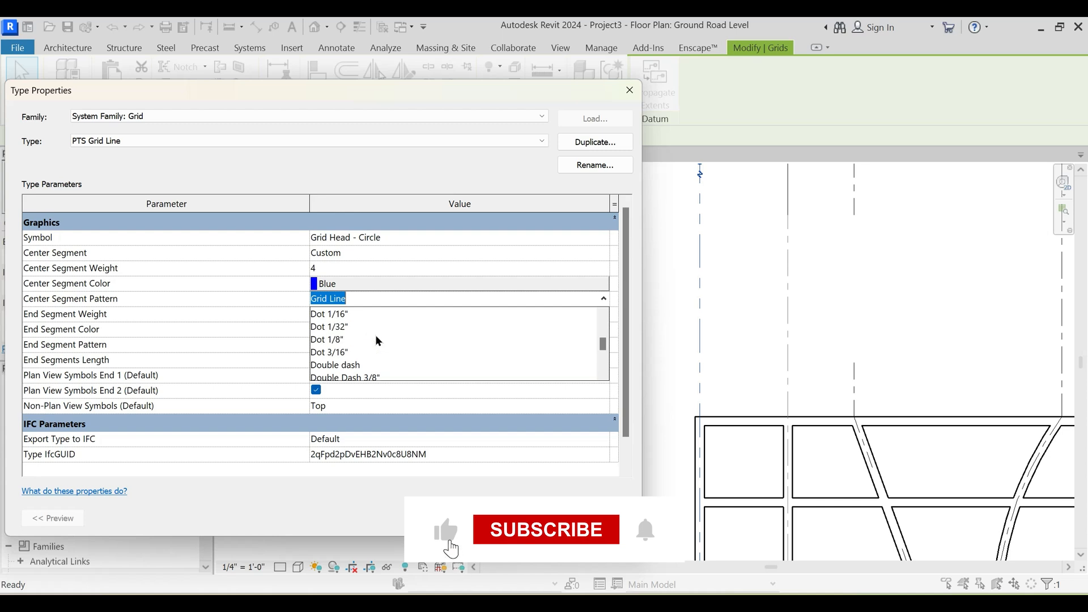
{"action": "scroll", "coordinate": [357, 354], "scroll_direction": "up", "scroll_amount": 1}
{"action": "scroll", "coordinate": [380, 345], "scroll_direction": "down", "scroll_amount": 5}
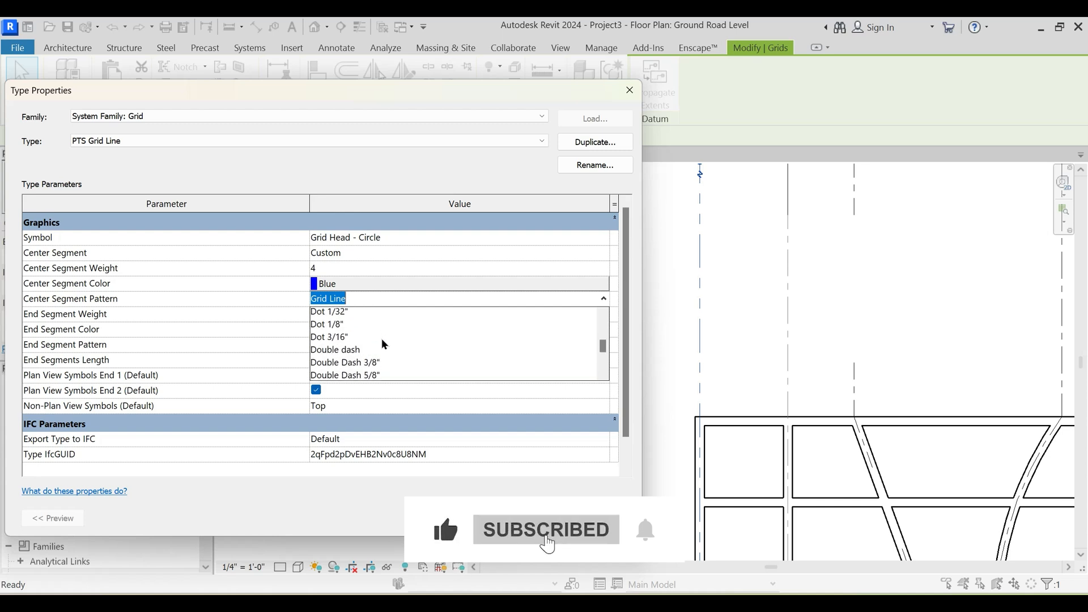
{"action": "scroll", "coordinate": [374, 347], "scroll_direction": "down", "scroll_amount": 6}
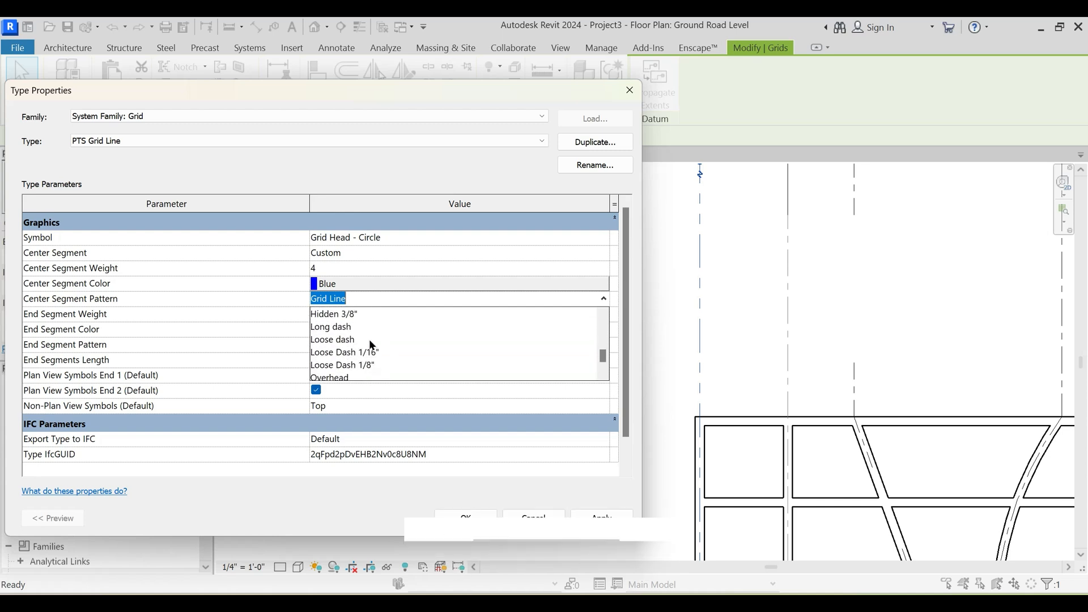
{"action": "scroll", "coordinate": [378, 352], "scroll_direction": "up", "scroll_amount": 10}
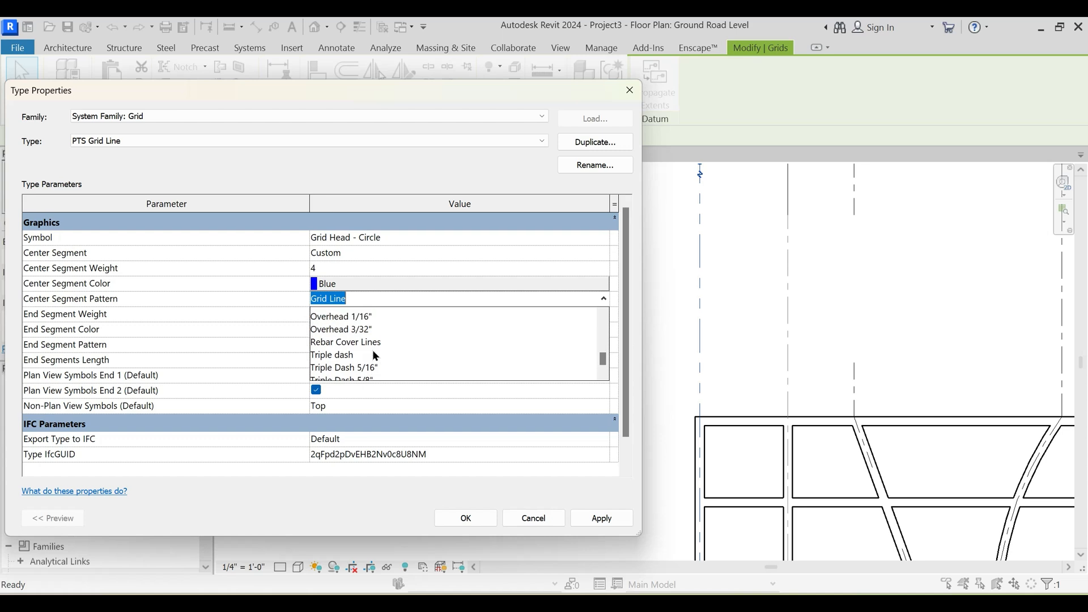
{"action": "scroll", "coordinate": [376, 349], "scroll_direction": "down", "scroll_amount": 3}
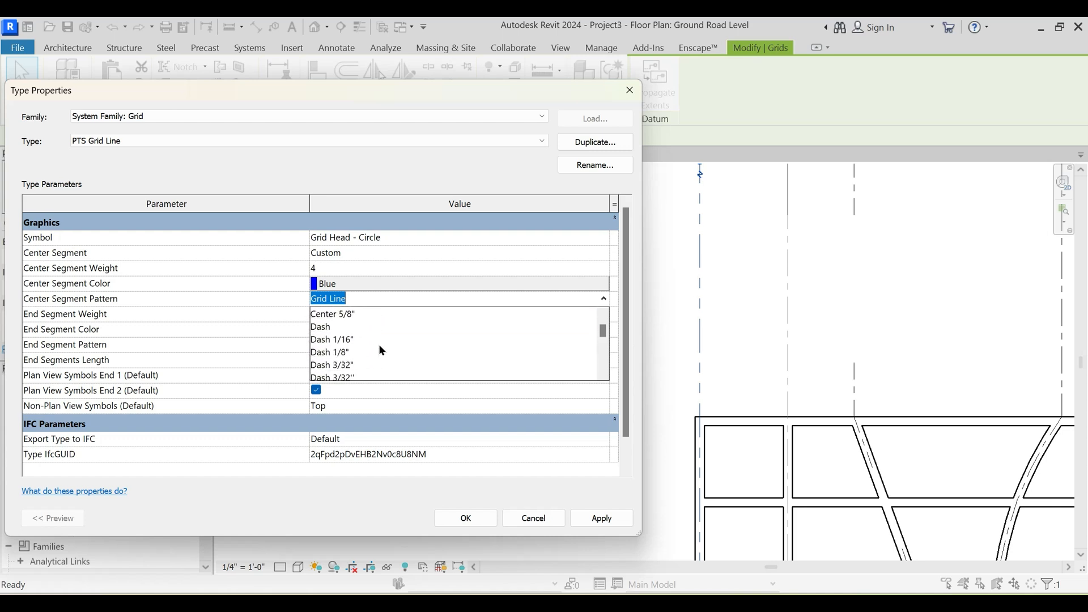
{"action": "scroll", "coordinate": [351, 357], "scroll_direction": "down", "scroll_amount": 1}
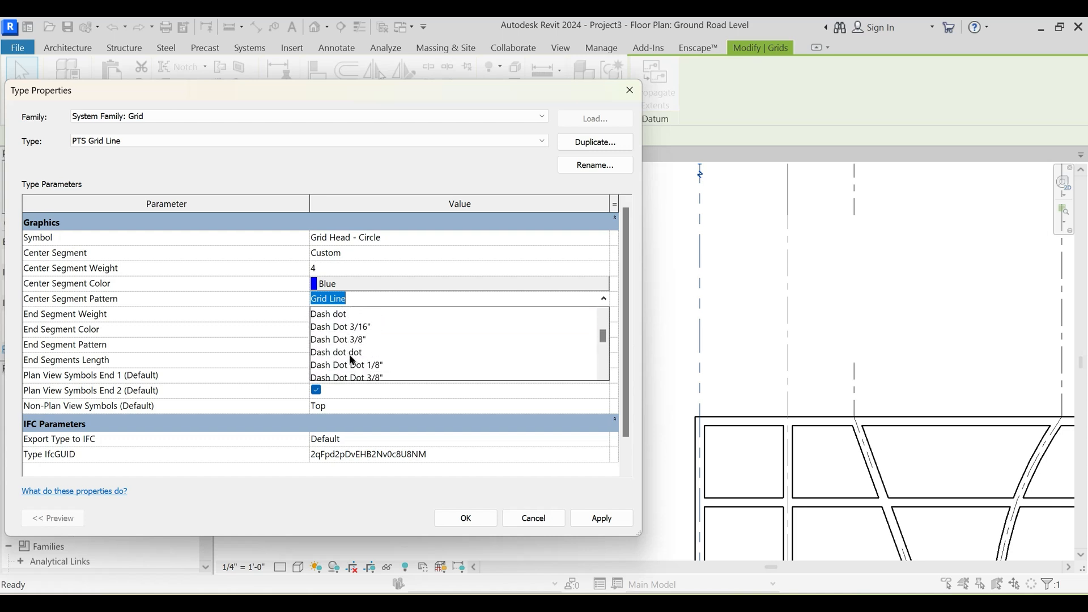
{"action": "left_click", "coordinate": [348, 354]}
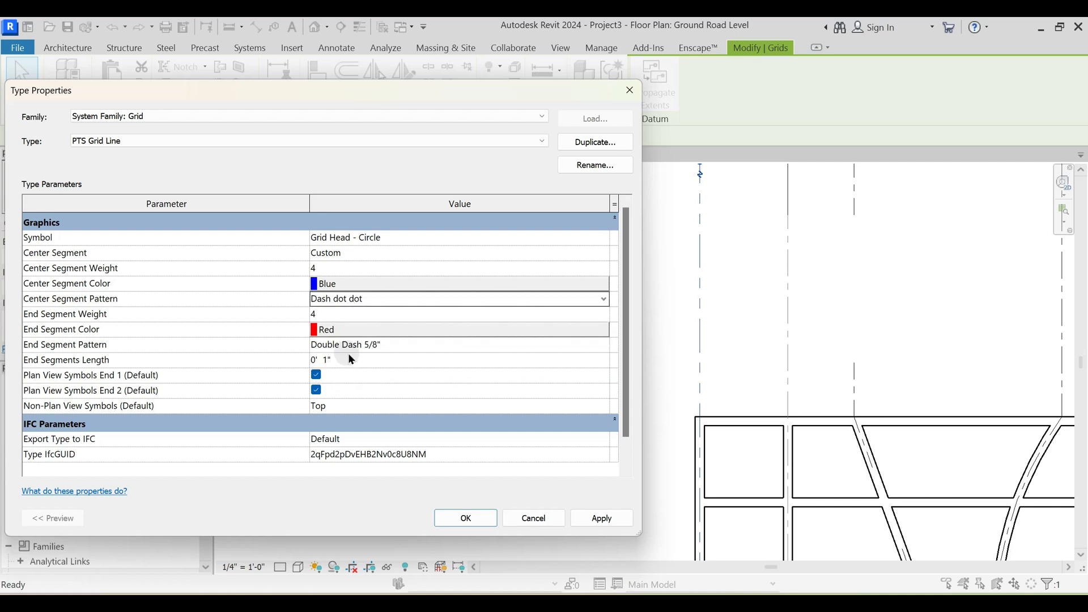
{"action": "left_click", "coordinate": [603, 298]}
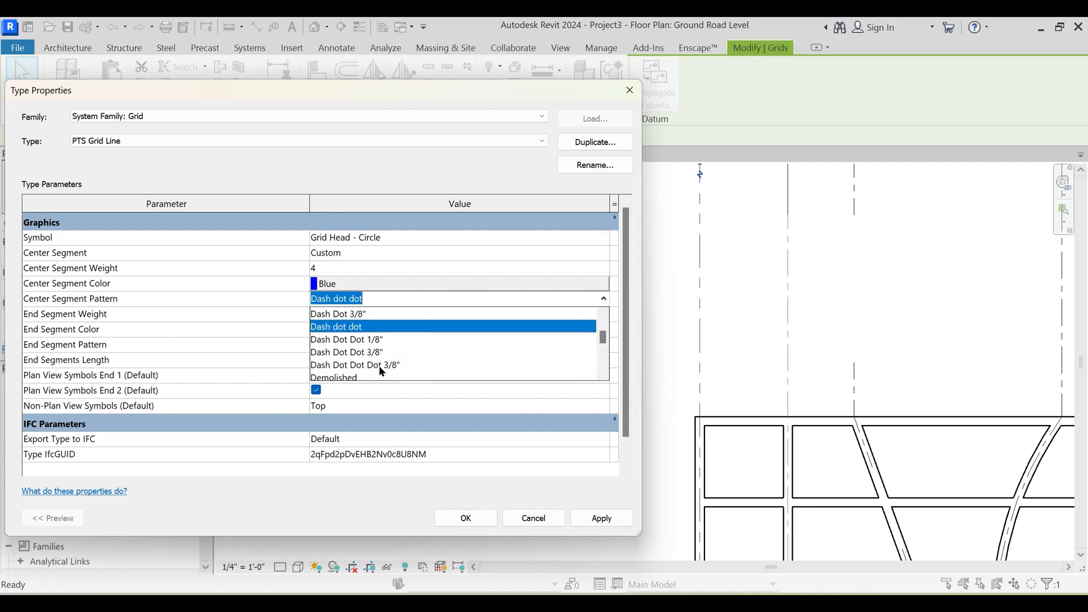
{"action": "left_click", "coordinate": [381, 365]}
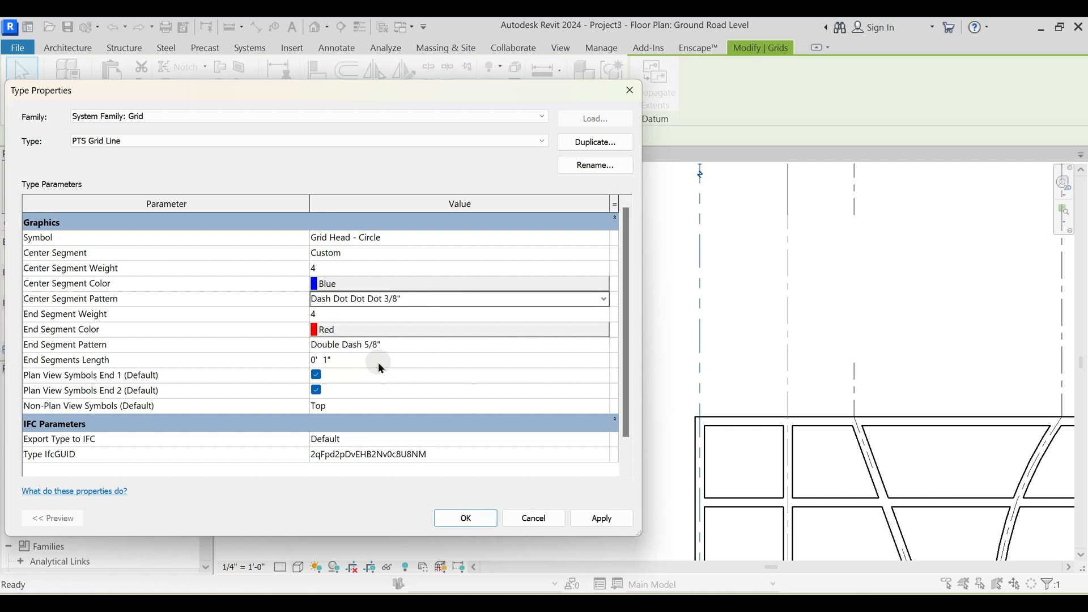
{"action": "left_click", "coordinate": [600, 518]}
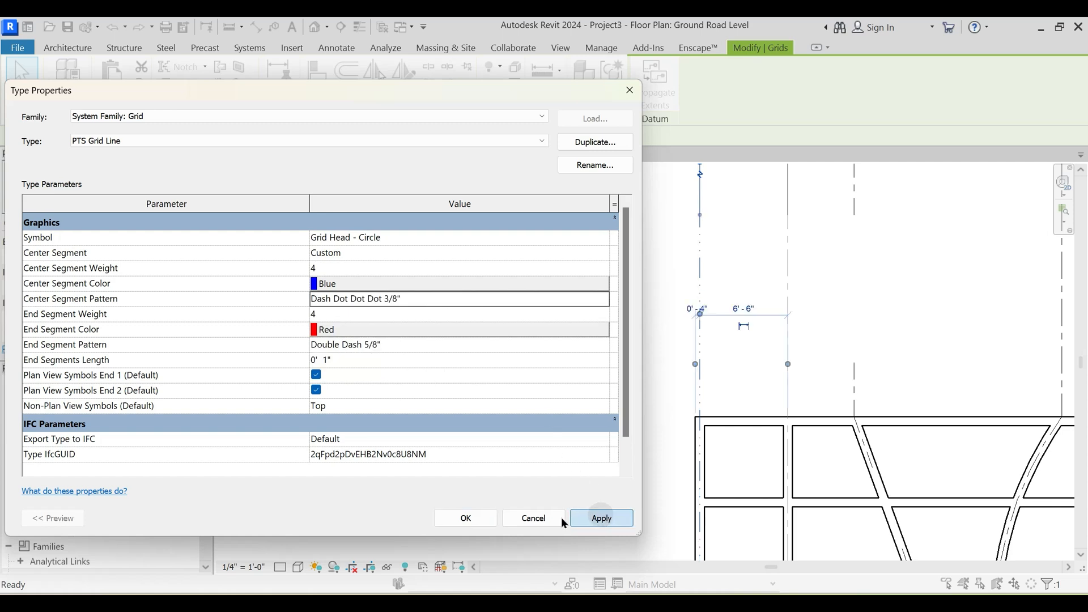
{"action": "left_click", "coordinate": [465, 518]}
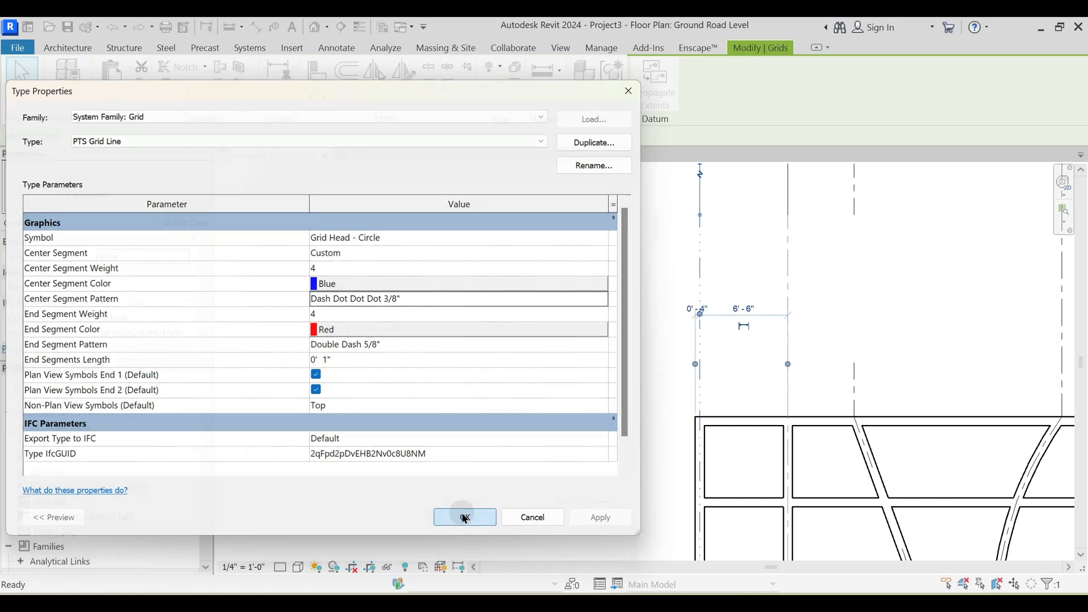
{"action": "left_click", "coordinate": [606, 359]}
- Toggle Thin Lines and examine the color, weight and pattern of grid 1's end and center segments in the plan
{"action": "scroll", "coordinate": [531, 300], "scroll_direction": "down", "scroll_amount": 2}
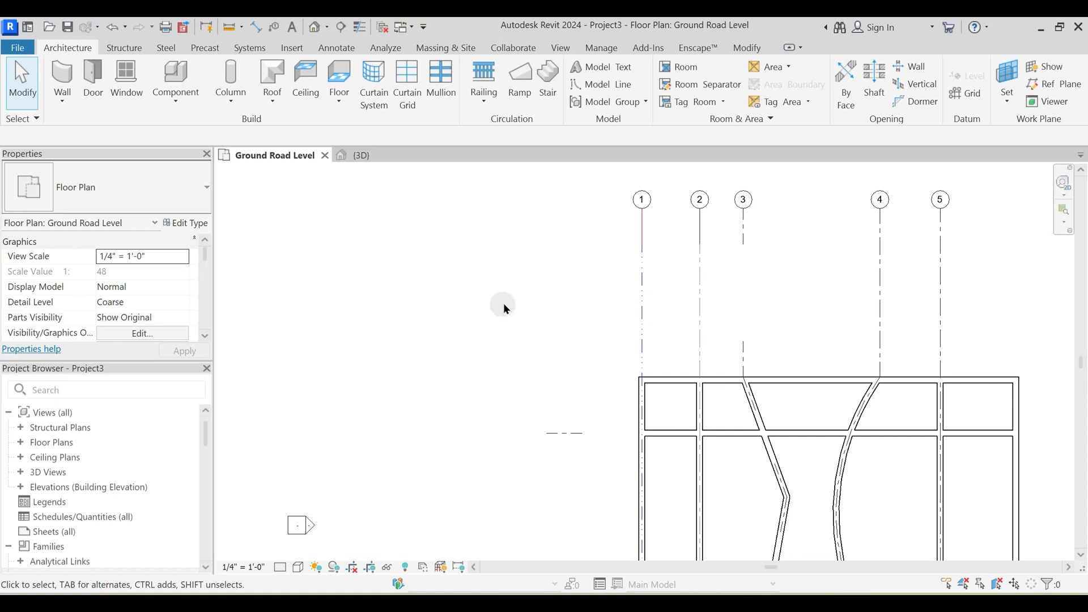
{"action": "left_click", "coordinate": [360, 27]}
{"action": "scroll", "coordinate": [586, 295], "scroll_direction": "up", "scroll_amount": 2}
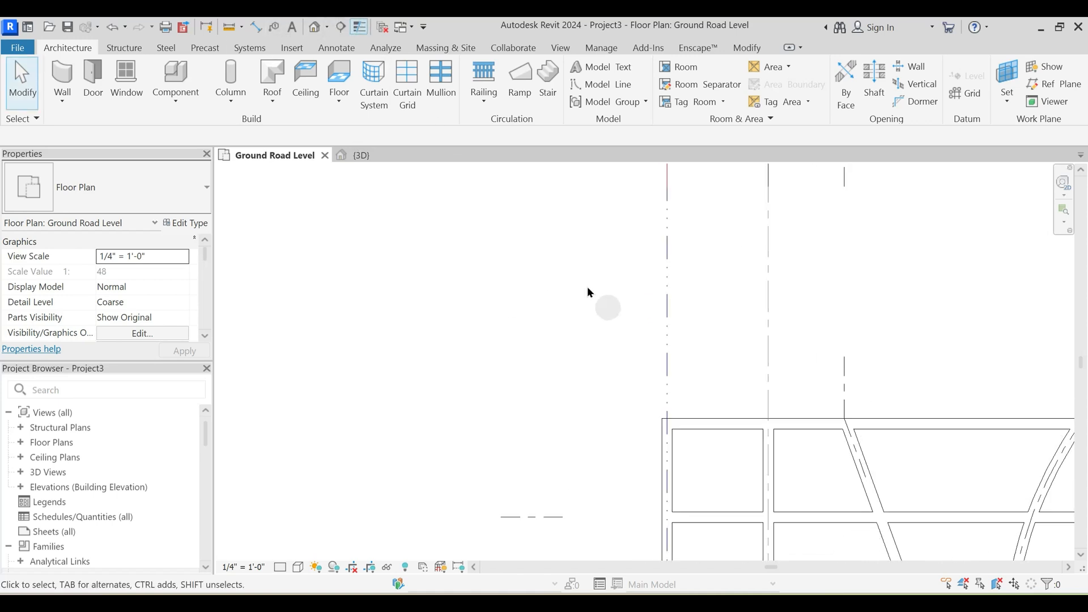
{"action": "middle_click_drag", "start_coordinate": [589, 249], "coordinate": [504, 303]}
{"action": "scroll", "coordinate": [599, 299], "scroll_direction": "up", "scroll_amount": 2}
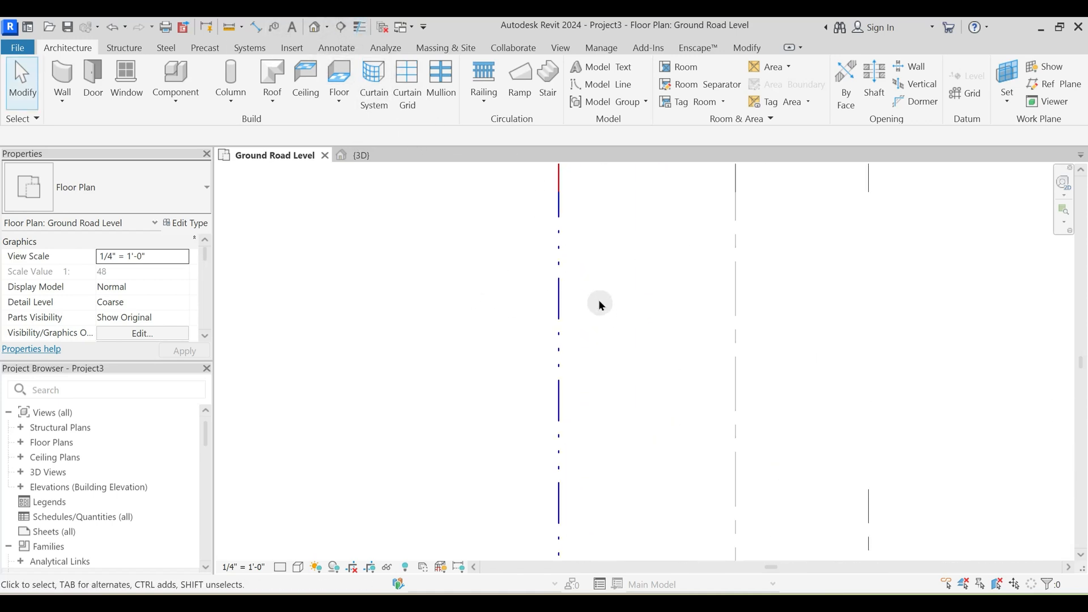
{"action": "scroll", "coordinate": [572, 309], "scroll_direction": "down", "scroll_amount": 1}
{"action": "middle_click_drag", "start_coordinate": [569, 249], "coordinate": [564, 308]}
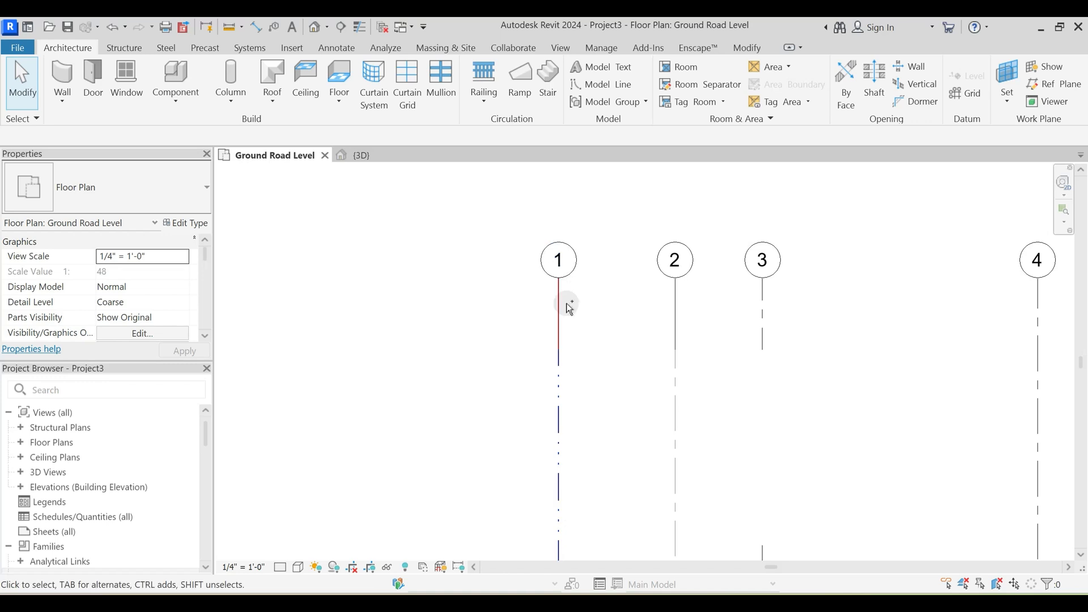
{"action": "scroll", "coordinate": [572, 312], "scroll_direction": "down", "scroll_amount": 2}
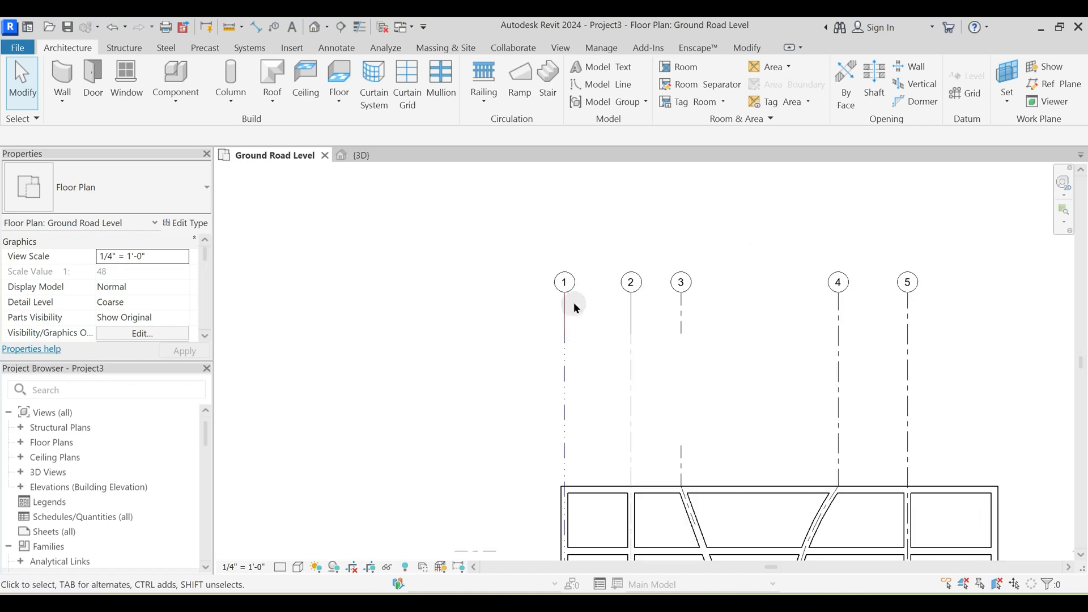
{"action": "middle_click_drag", "start_coordinate": [572, 340], "coordinate": [601, 295]}
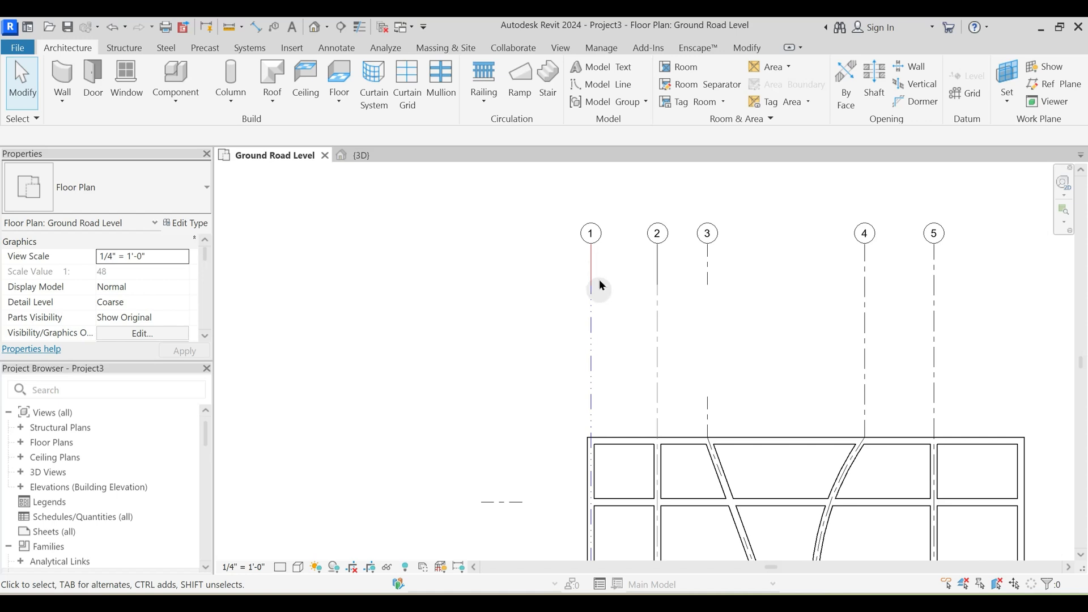
{"action": "scroll", "coordinate": [602, 288], "scroll_direction": "up", "scroll_amount": 2}
{"action": "left_click", "coordinate": [589, 343]}
{"action": "scroll", "coordinate": [588, 345], "scroll_direction": "down", "scroll_amount": 2}
{"action": "middle_click_drag", "start_coordinate": [590, 350], "coordinate": [585, 398]}
{"action": "left_click", "coordinate": [553, 318]}
{"action": "middle_click_drag", "start_coordinate": [553, 318], "coordinate": [597, 302]}
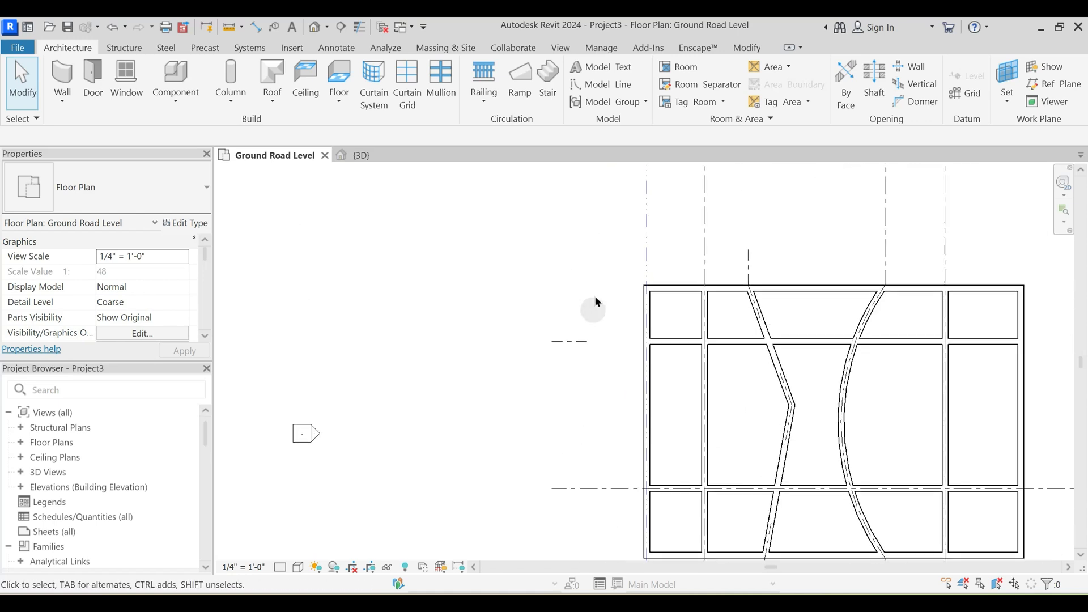
{"action": "middle_click_drag", "start_coordinate": [660, 162], "coordinate": [607, 262]}
- Set the end segments length of grid 1's PTS Grid Line type to 0' 4" and apply it
{"action": "left_click", "coordinate": [588, 312]}
{"action": "left_click", "coordinate": [182, 221]}
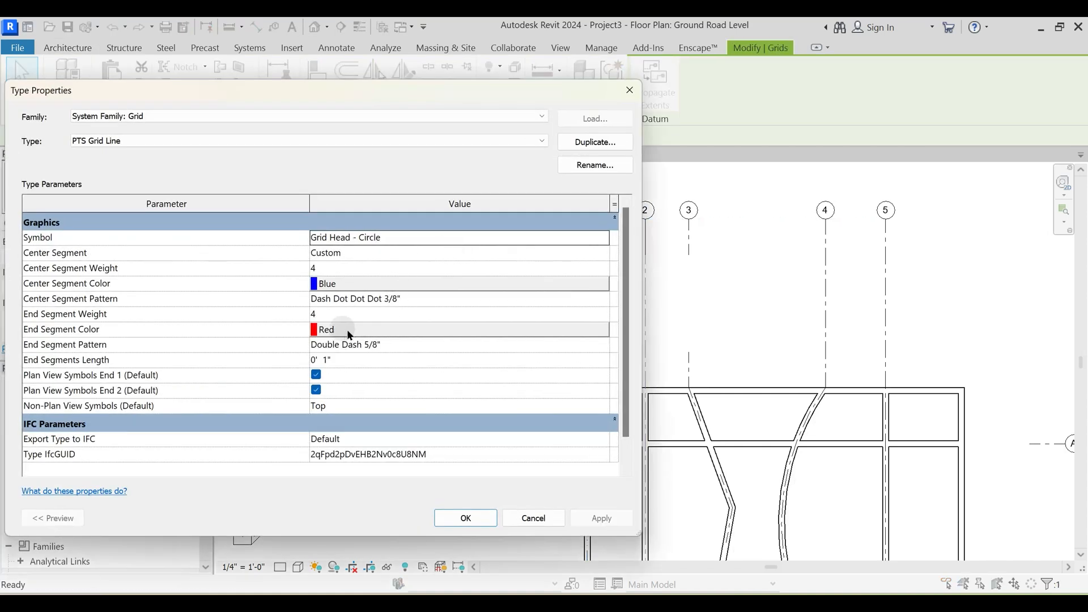
{"action": "left_click", "coordinate": [358, 364]}
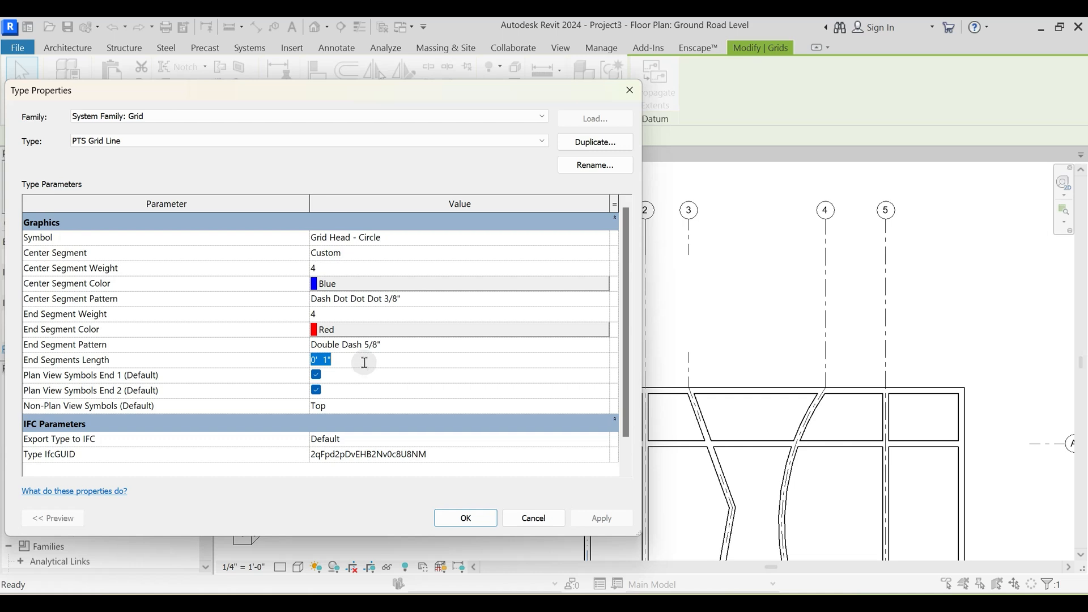
{"action": "key", "text": "Return"}
{"action": "left_click_drag", "start_coordinate": [469, 82], "coordinate": [267, 88]}
{"action": "left_click", "coordinate": [407, 523]}
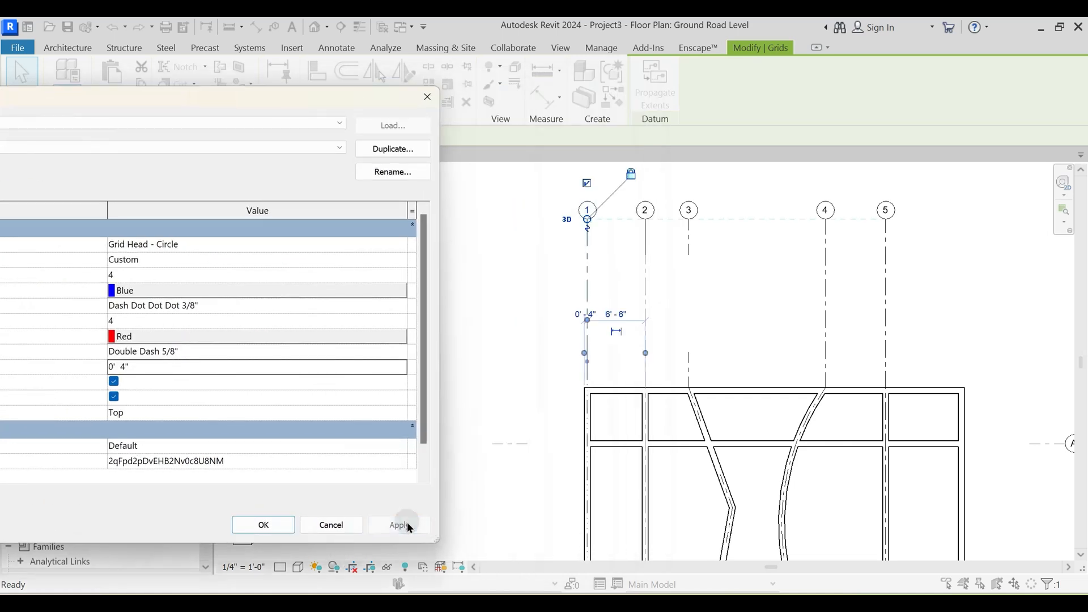
- Close the type properties and examine grid 1's end and center segments along its full length in the plan
{"action": "left_click", "coordinate": [257, 522]}
{"action": "left_click", "coordinate": [520, 319]}
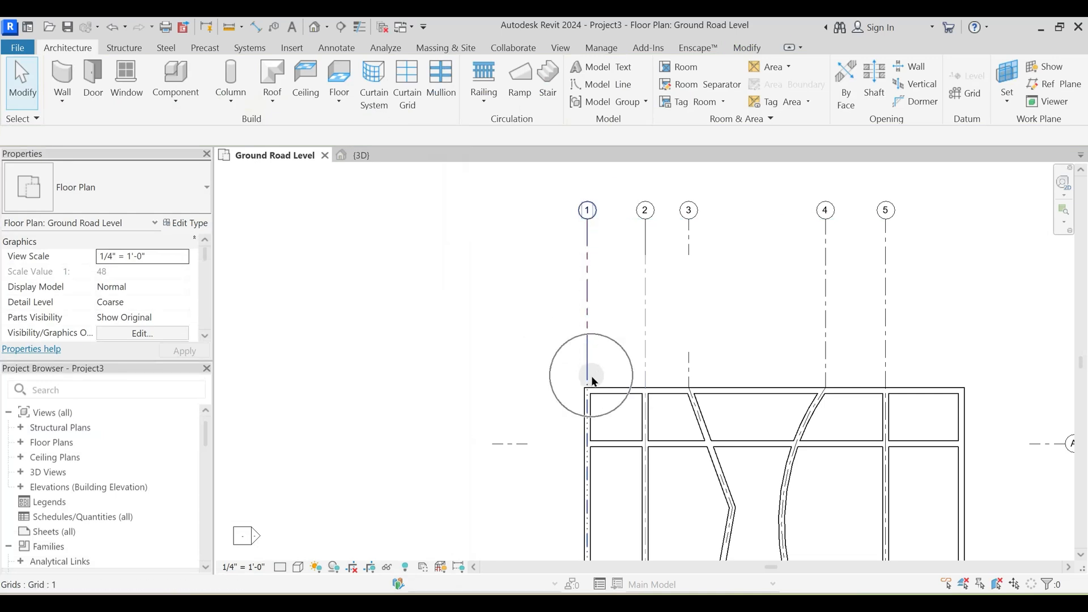
{"action": "scroll", "coordinate": [589, 329], "scroll_direction": "down", "scroll_amount": 2}
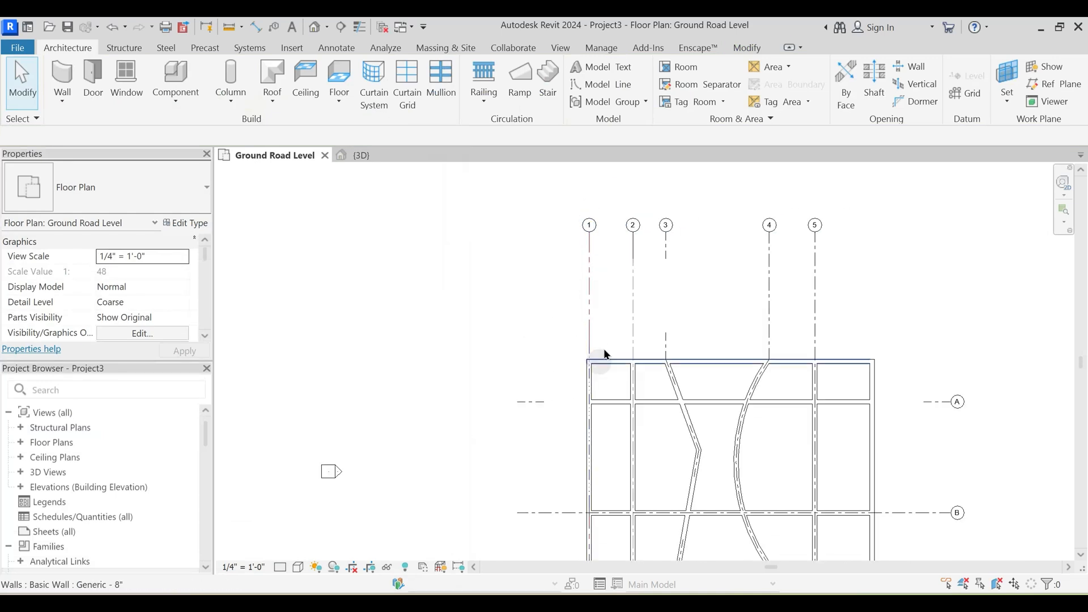
{"action": "middle_click_drag", "start_coordinate": [612, 503], "coordinate": [610, 417]}
{"action": "left_click", "coordinate": [587, 498]}
{"action": "left_click_drag", "start_coordinate": [605, 409], "coordinate": [604, 488]}
{"action": "left_click", "coordinate": [563, 387]}
{"action": "middle_click_drag", "start_coordinate": [543, 397], "coordinate": [553, 503]}
{"action": "scroll", "coordinate": [581, 365], "scroll_direction": "down", "scroll_amount": 2}
{"action": "middle_click_drag", "start_coordinate": [626, 321], "coordinate": [597, 368]}
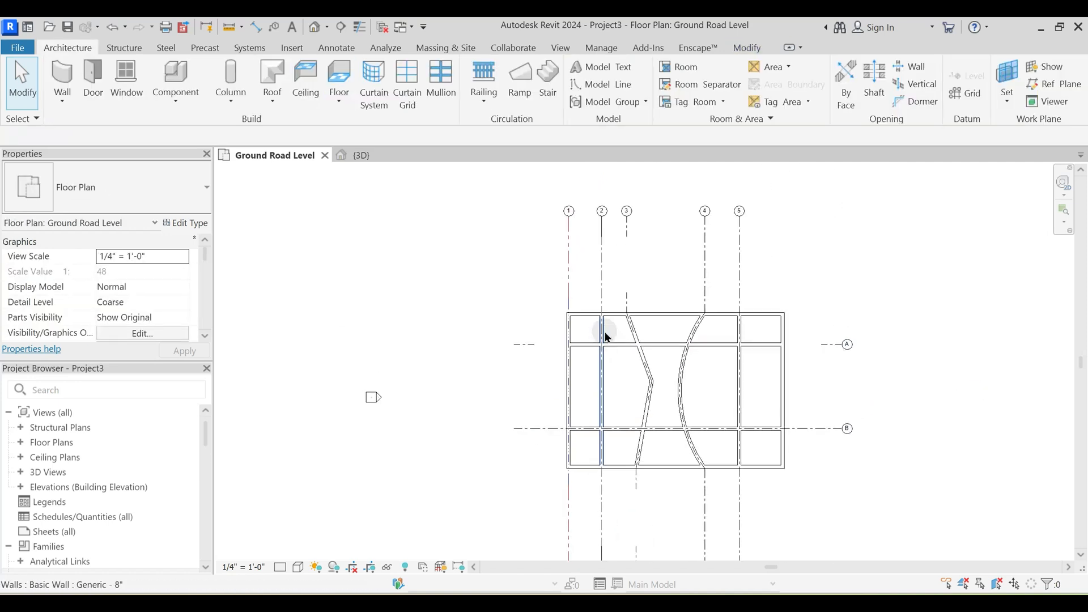
{"action": "left_click", "coordinate": [572, 262]}
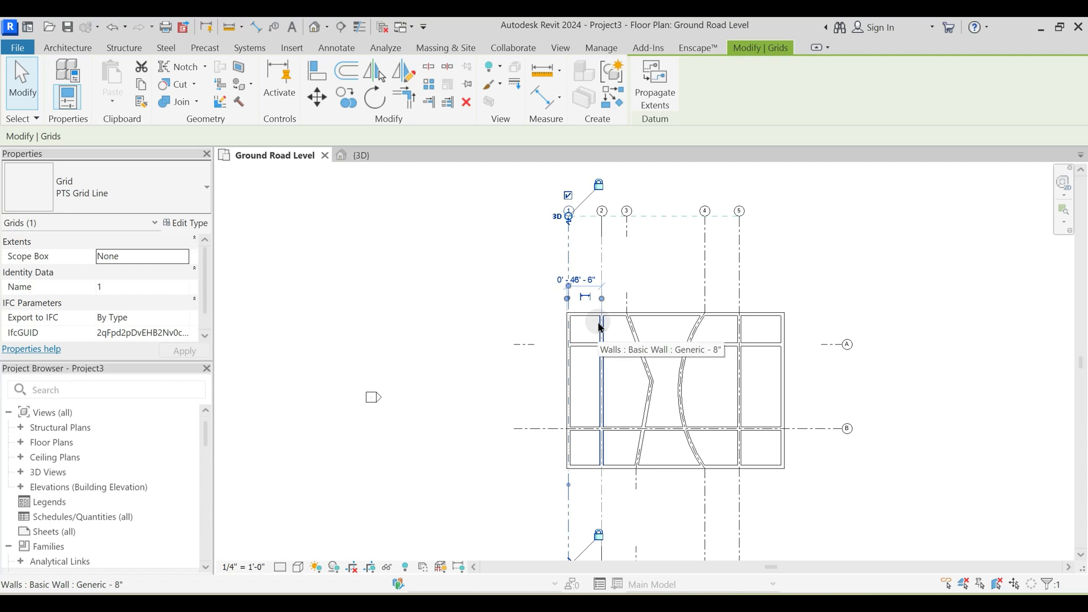
{"action": "key", "text": "Escape"}
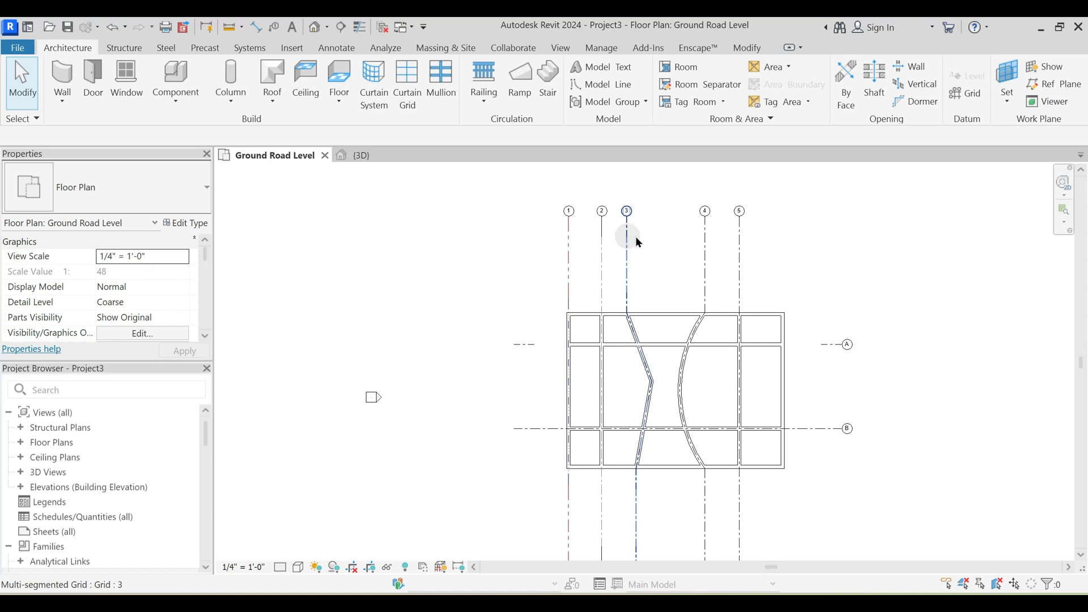
- Change multi-segmented grid 3 to the 1/4" Bubble type and deselect it
{"action": "left_click", "coordinate": [627, 249]}
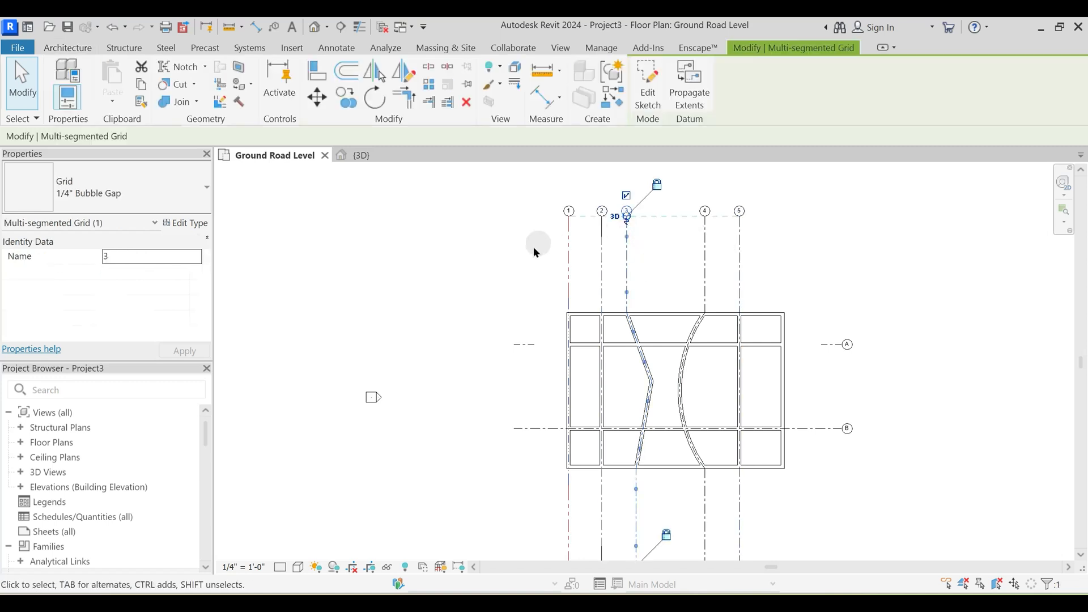
{"action": "left_click", "coordinate": [119, 197]}
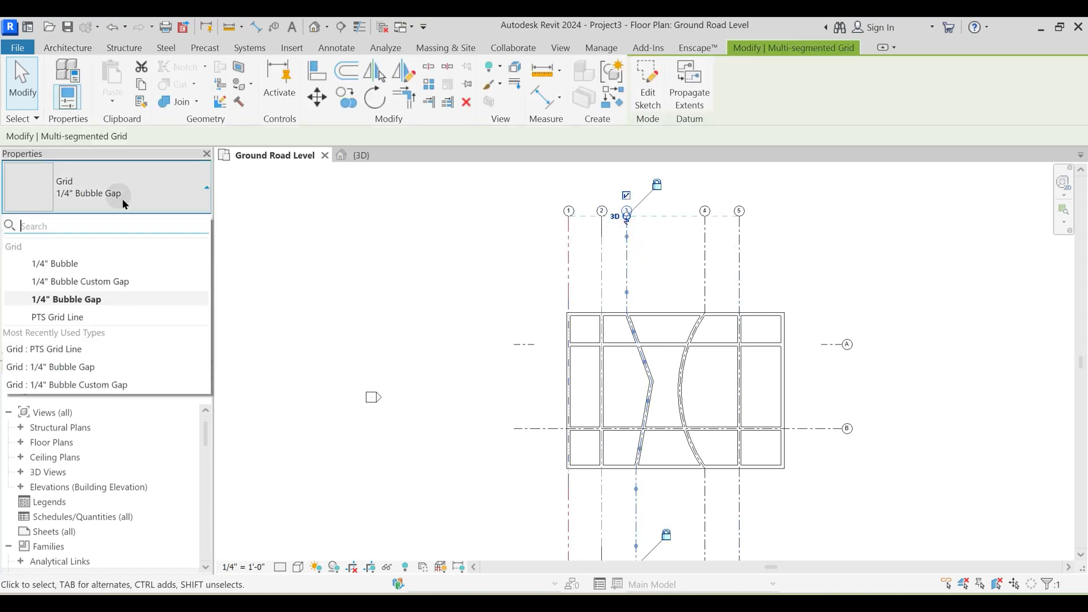
{"action": "left_click", "coordinate": [87, 264]}
{"action": "left_click", "coordinate": [800, 270]}
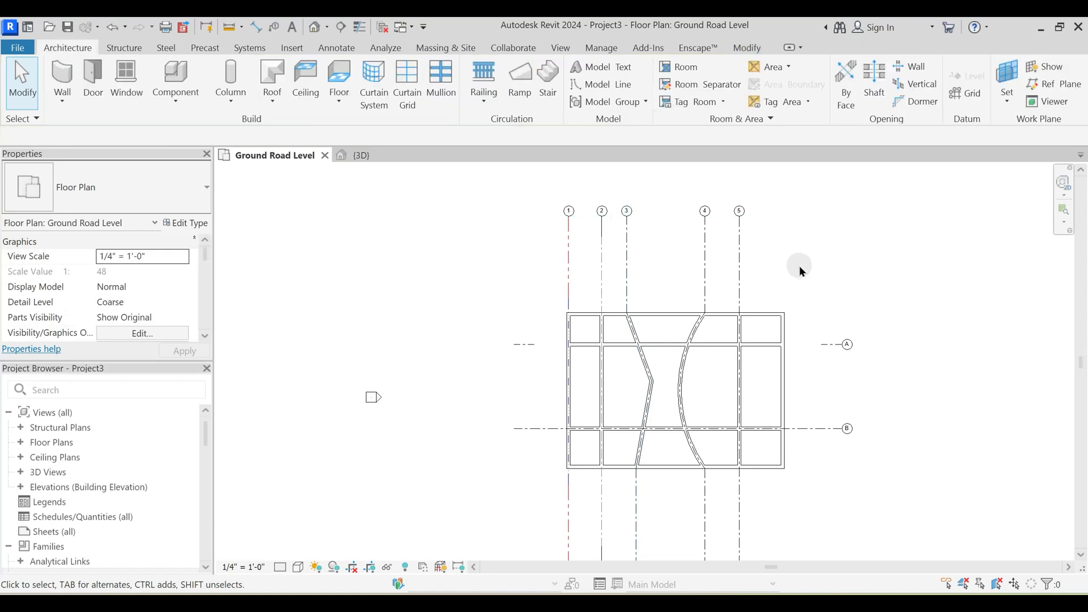
- Change grid A to the 1/4" Bubble type and deselect it
{"action": "left_click", "coordinate": [840, 343]}
{"action": "left_click", "coordinate": [114, 192]}
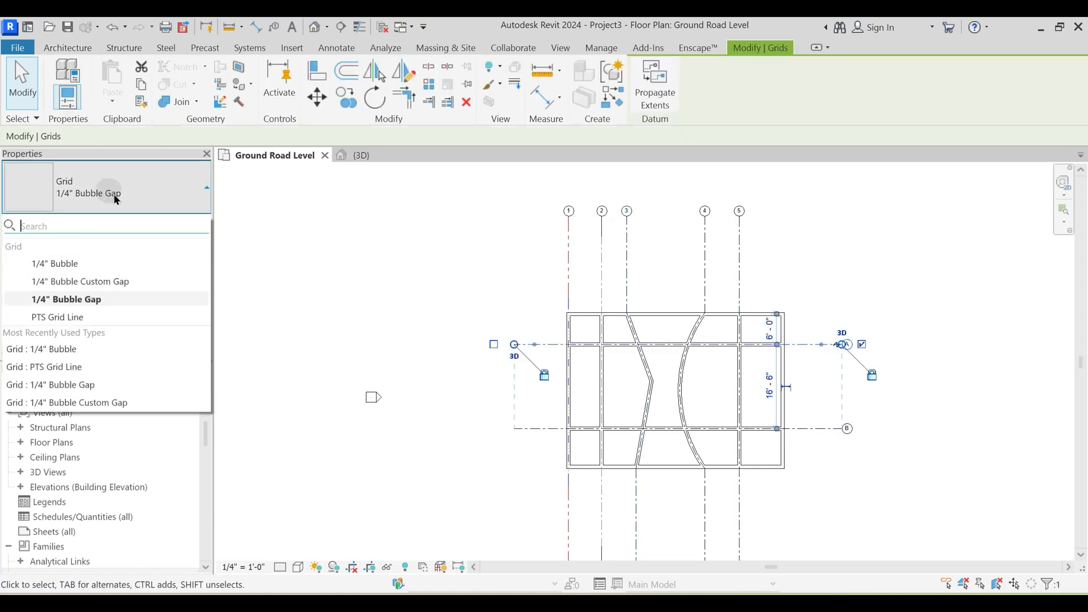
{"action": "left_click", "coordinate": [80, 264]}
{"action": "left_click", "coordinate": [889, 325]}
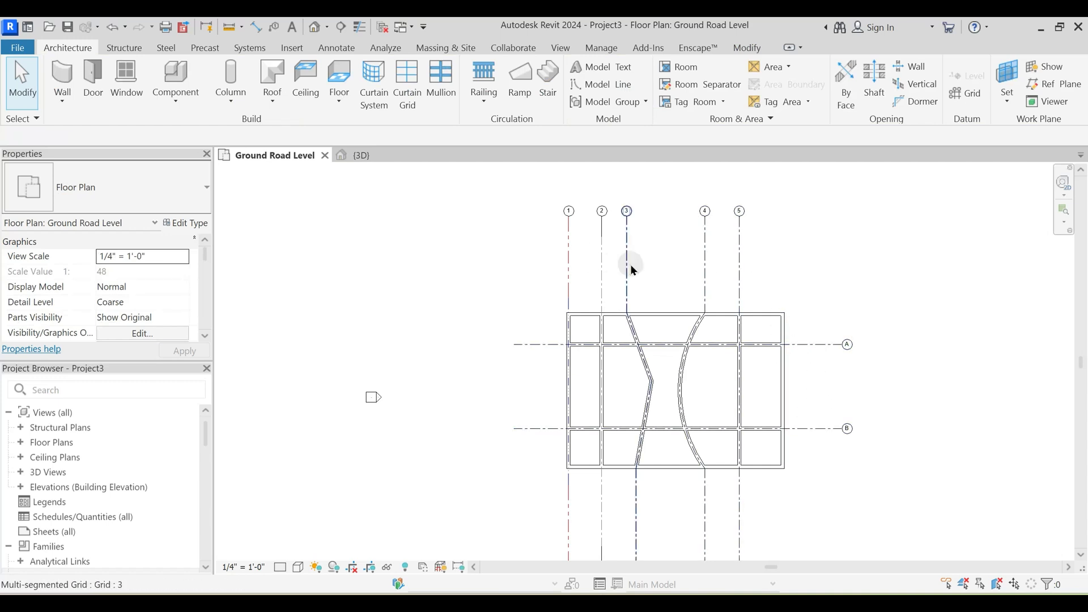
- Select grids 2 to 5 together with grids A and B and assign them the 1/4" Bubble type
{"action": "left_click_drag", "start_coordinate": [771, 266], "coordinate": [591, 253]}
{"action": "left_click_drag", "start_coordinate": [857, 475], "coordinate": [823, 334], "text": "ctrl"}
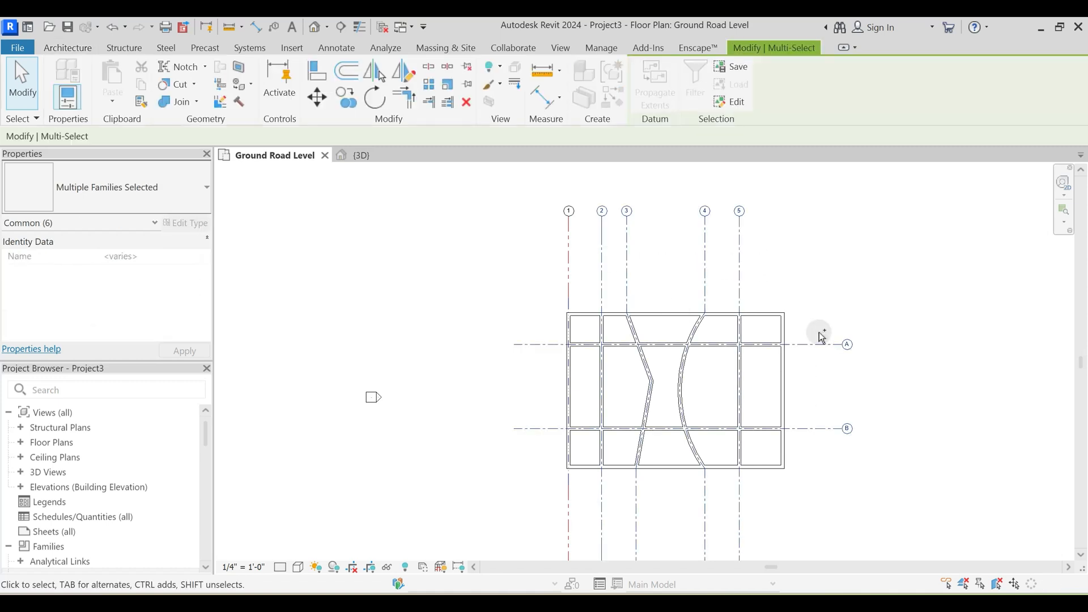
{"action": "left_click", "coordinate": [177, 188]}
{"action": "left_click", "coordinate": [69, 263]}
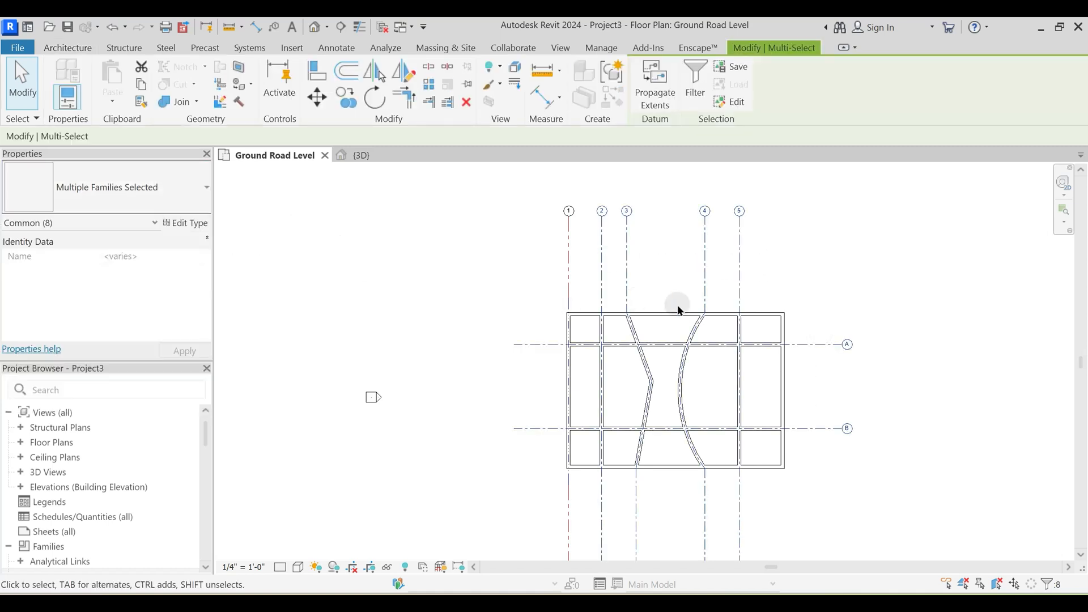
{"action": "left_click", "coordinate": [815, 265]}
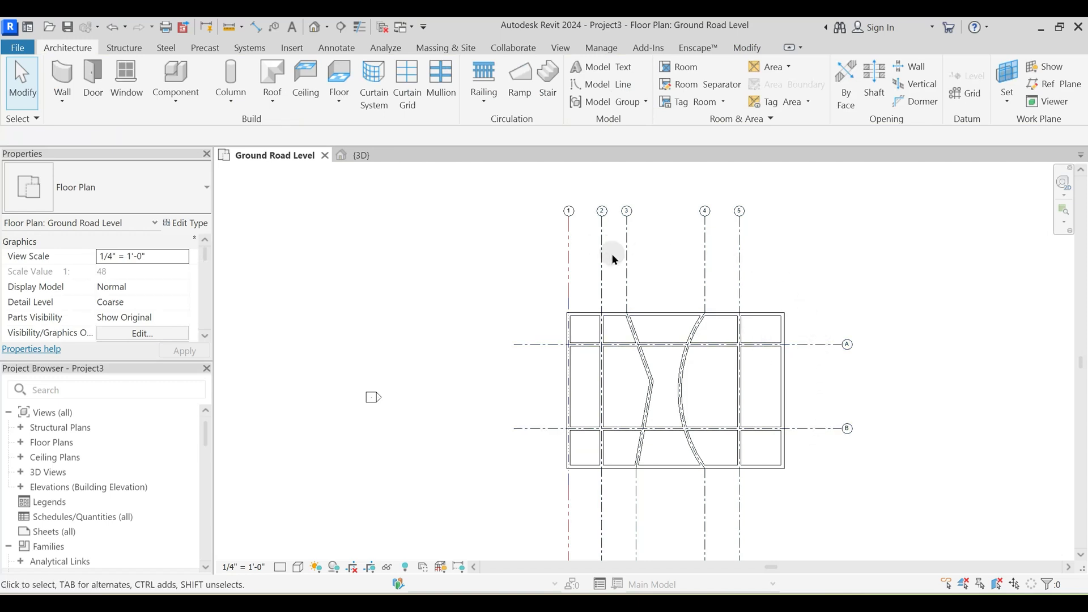
- Check grid 1's type, and select all visible instances of grid 5's type in the view before clearing the selection
{"action": "left_click", "coordinate": [568, 256]}
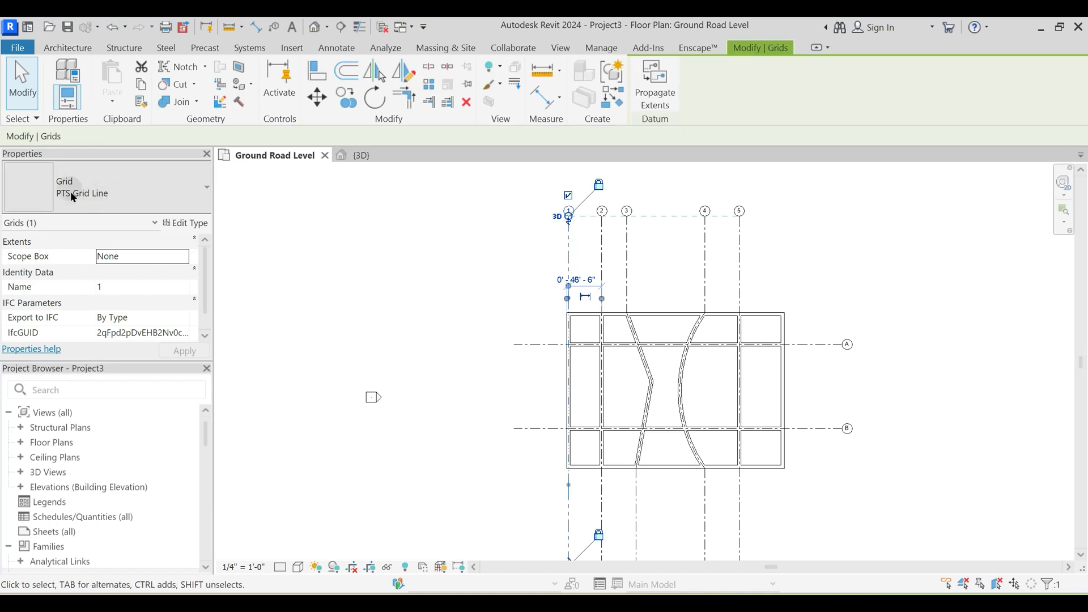
{"action": "left_click", "coordinate": [784, 251]}
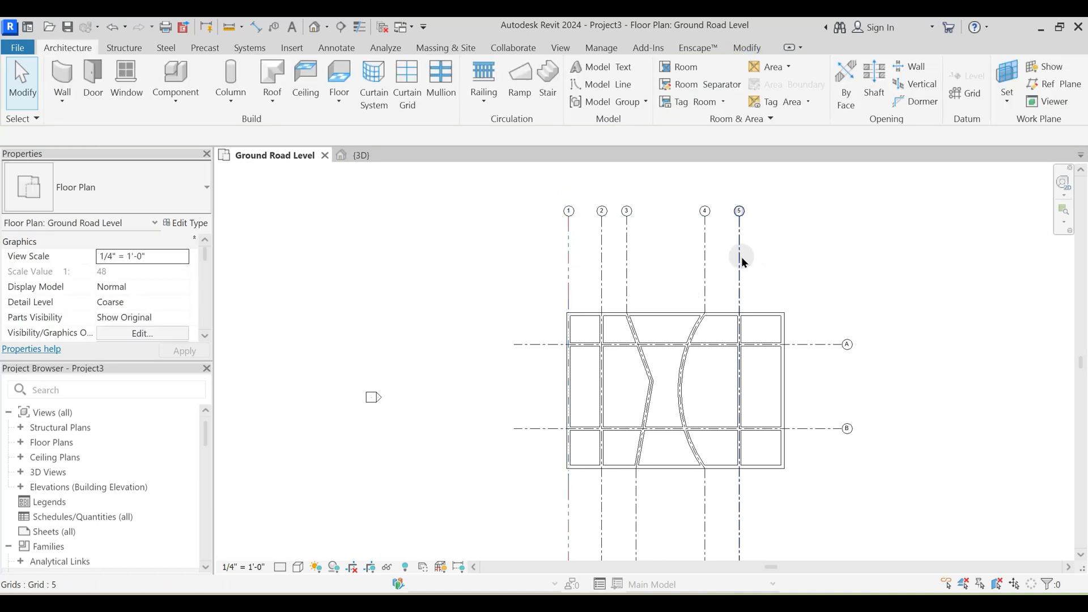
{"action": "left_click", "coordinate": [742, 257]}
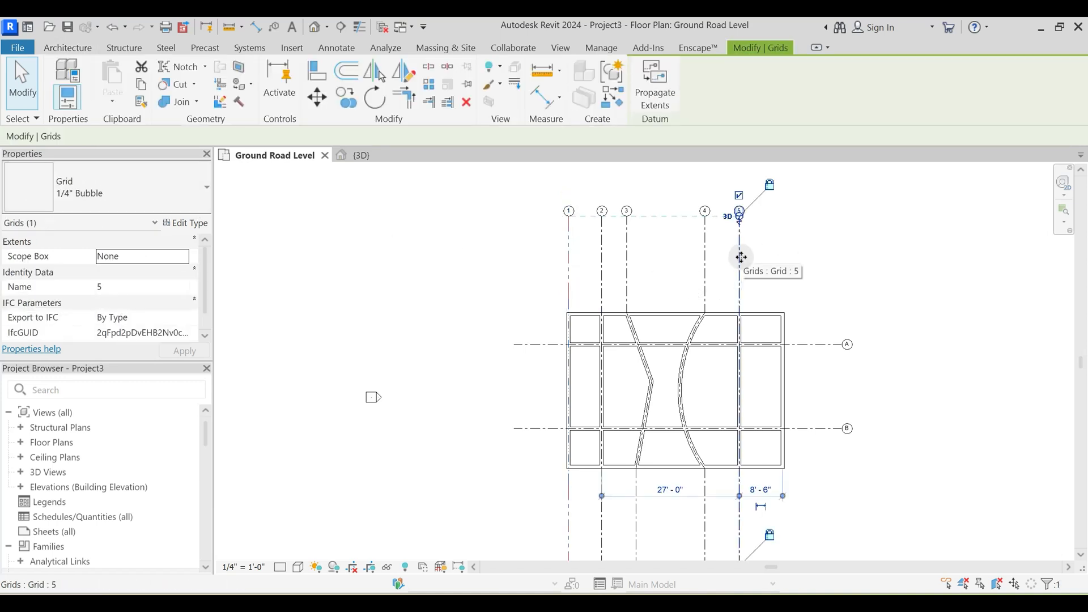
{"action": "right_click", "coordinate": [742, 258]}
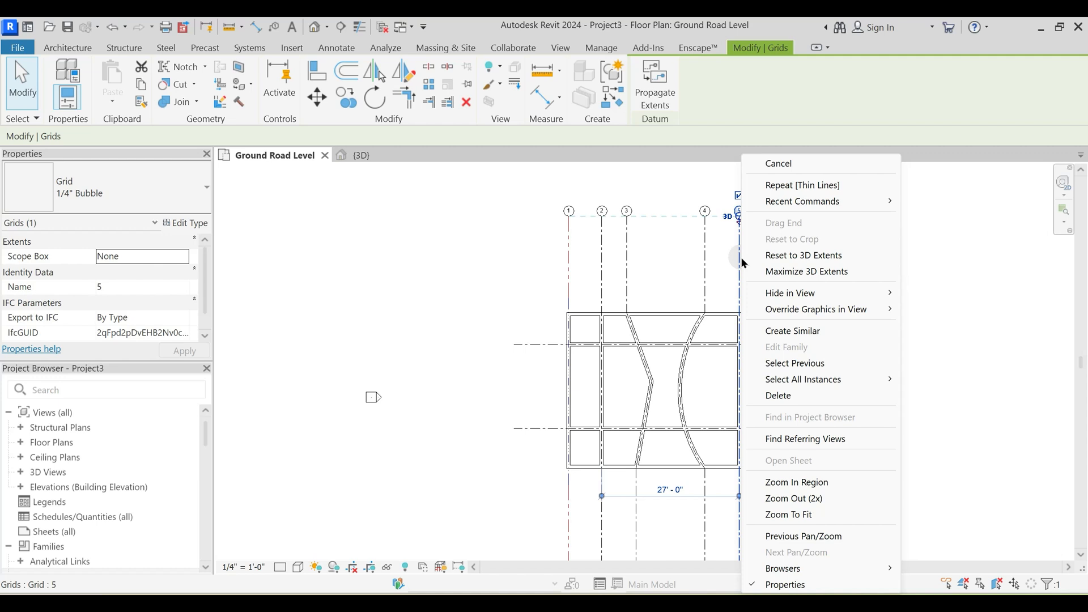
{"action": "mouse_move", "coordinate": [841, 383]}
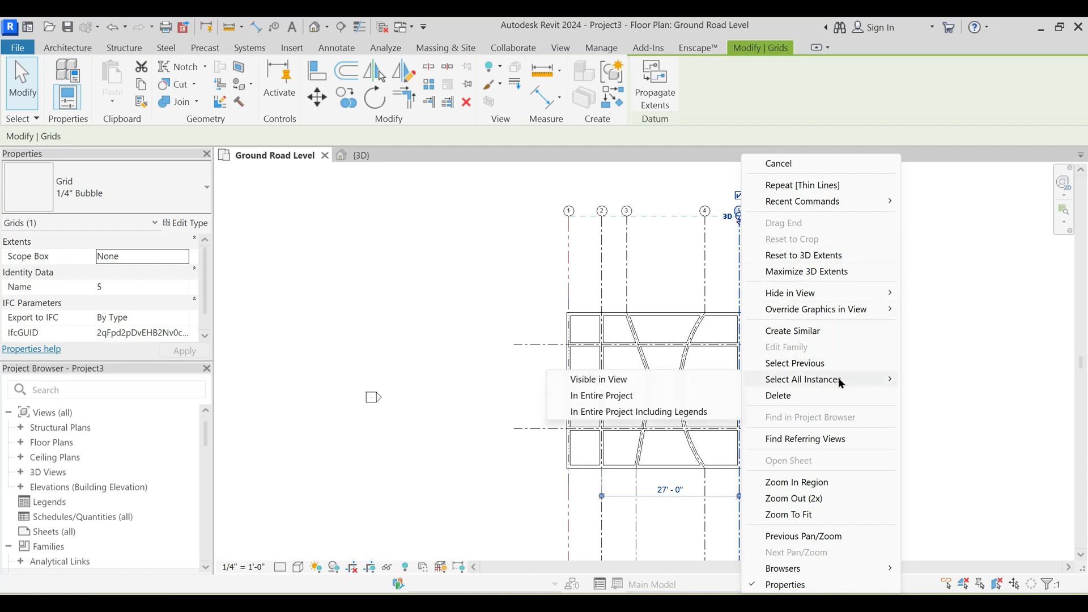
{"action": "left_click", "coordinate": [627, 380]}
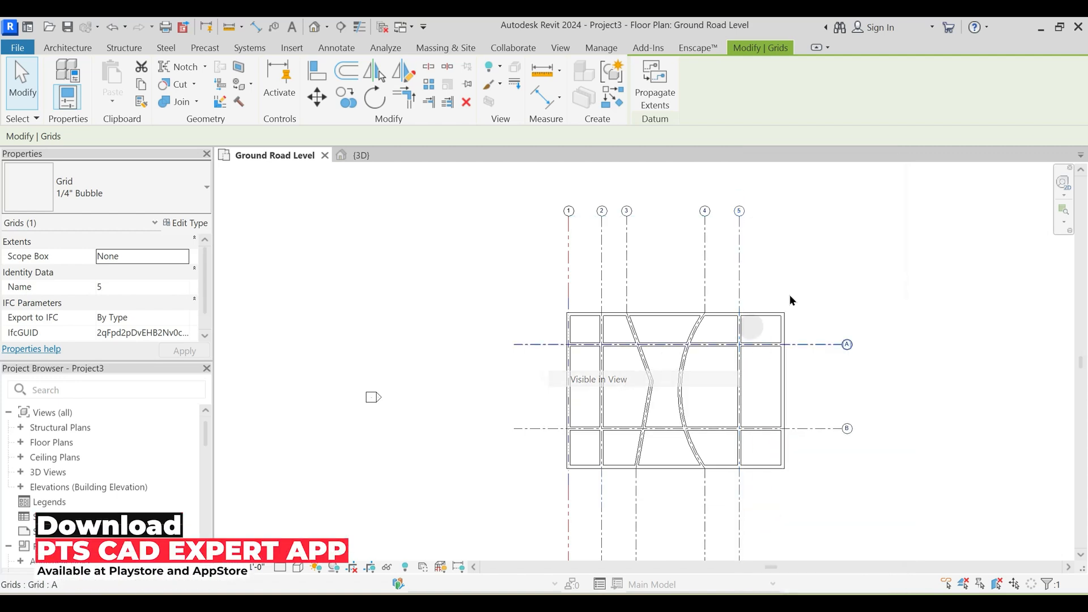
{"action": "left_click", "coordinate": [794, 266]}
{"action": "middle_click_drag", "start_coordinate": [795, 266], "coordinate": [787, 280]}
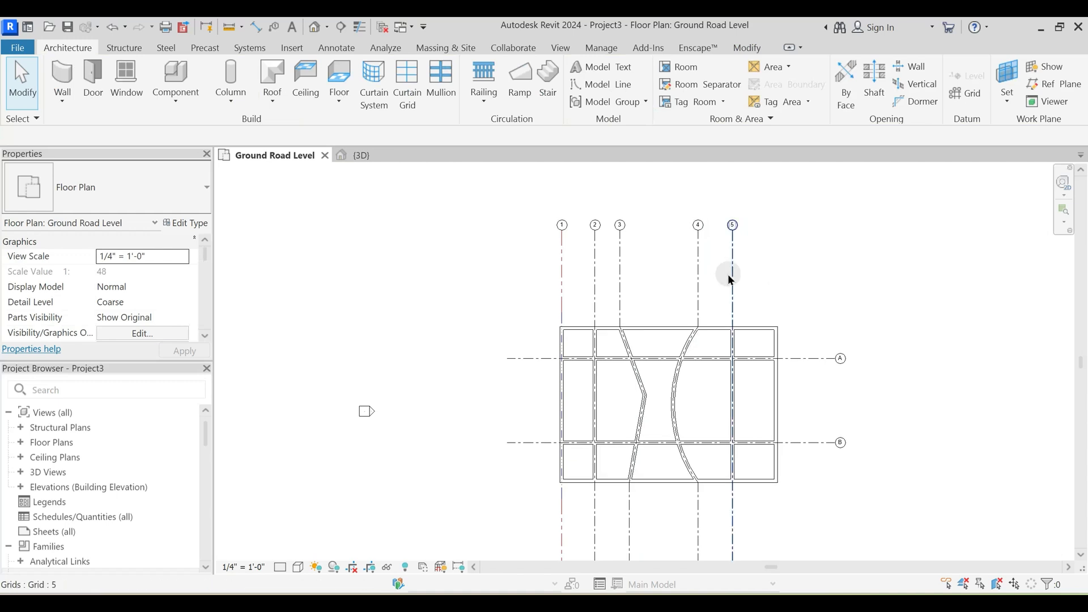
- Select all instances of grid 5's type in the entire project and change them to PTS Grid Line
{"action": "left_click", "coordinate": [732, 278]}
{"action": "key", "text": "s"}
{"action": "key", "text": "a"}
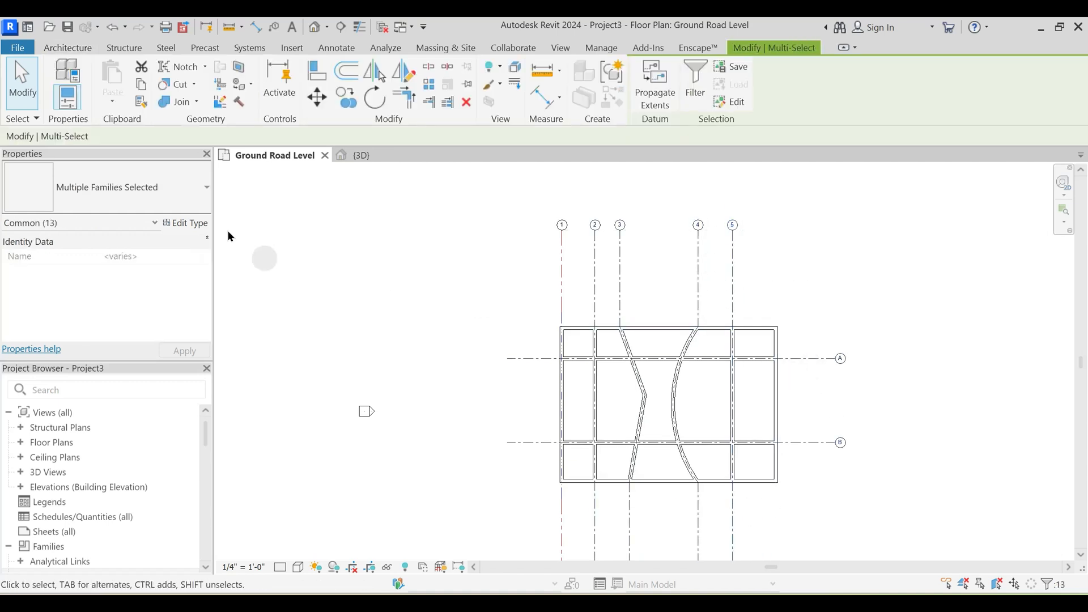
{"action": "left_click", "coordinate": [161, 189]}
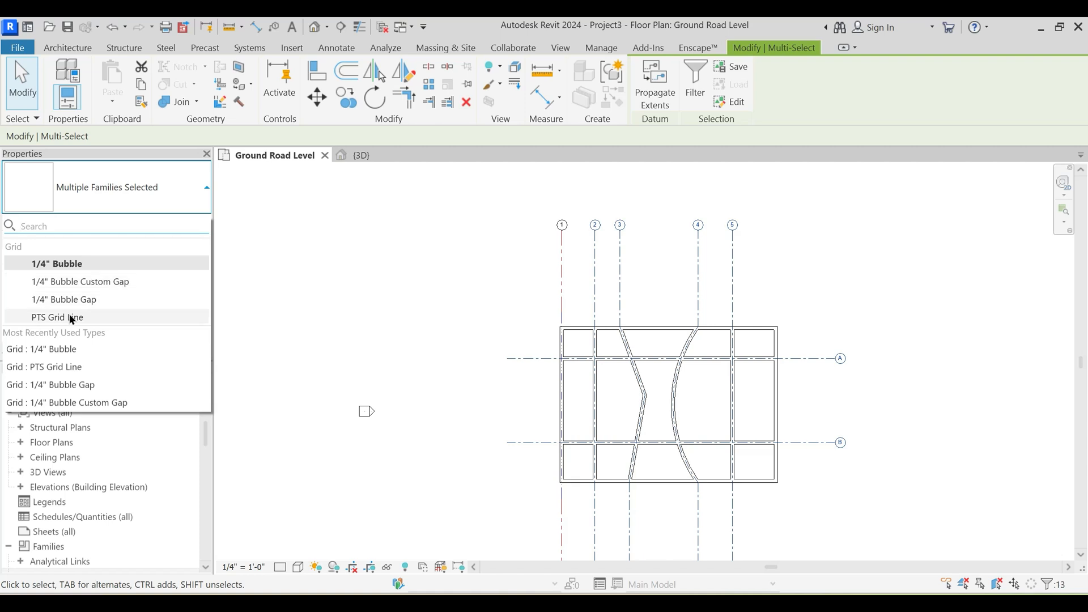
{"action": "left_click", "coordinate": [71, 320]}
{"action": "left_click", "coordinate": [515, 326]}
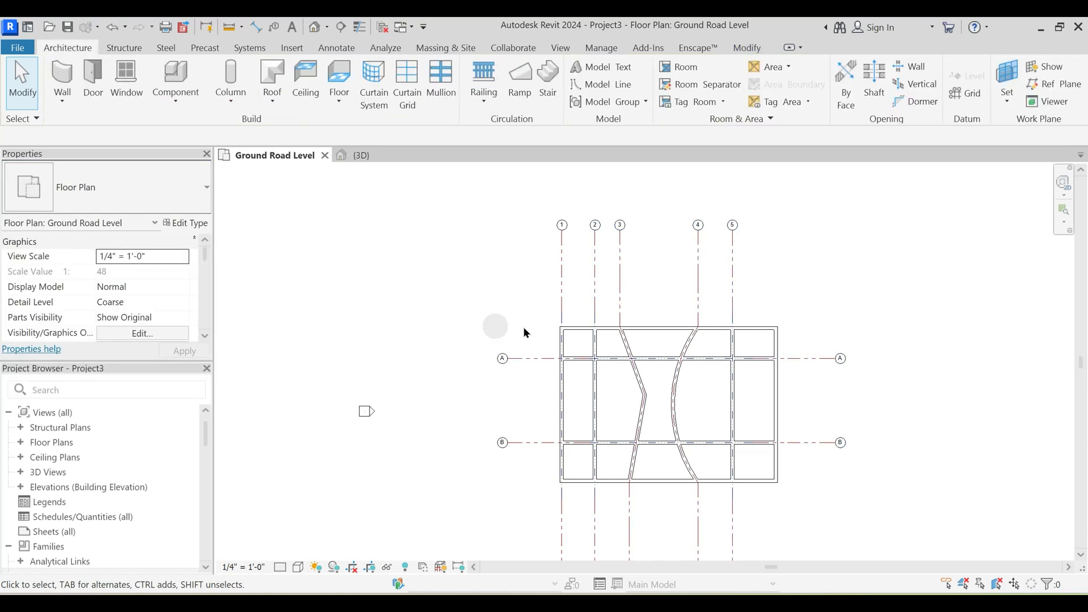
- Examine the bubbles and line styles of all grids in the Ground Road Level plan and look over the 3D view
{"action": "scroll", "coordinate": [536, 325], "scroll_direction": "up", "scroll_amount": 2}
{"action": "scroll", "coordinate": [536, 329], "scroll_direction": "down", "scroll_amount": 2}
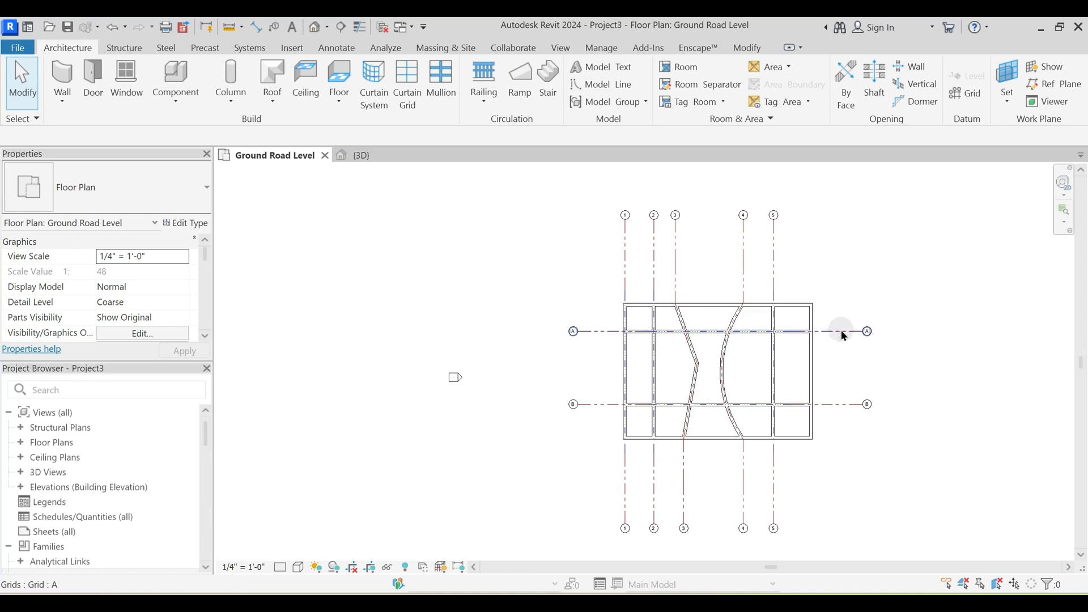
{"action": "scroll", "coordinate": [840, 331], "scroll_direction": "up", "scroll_amount": 1}
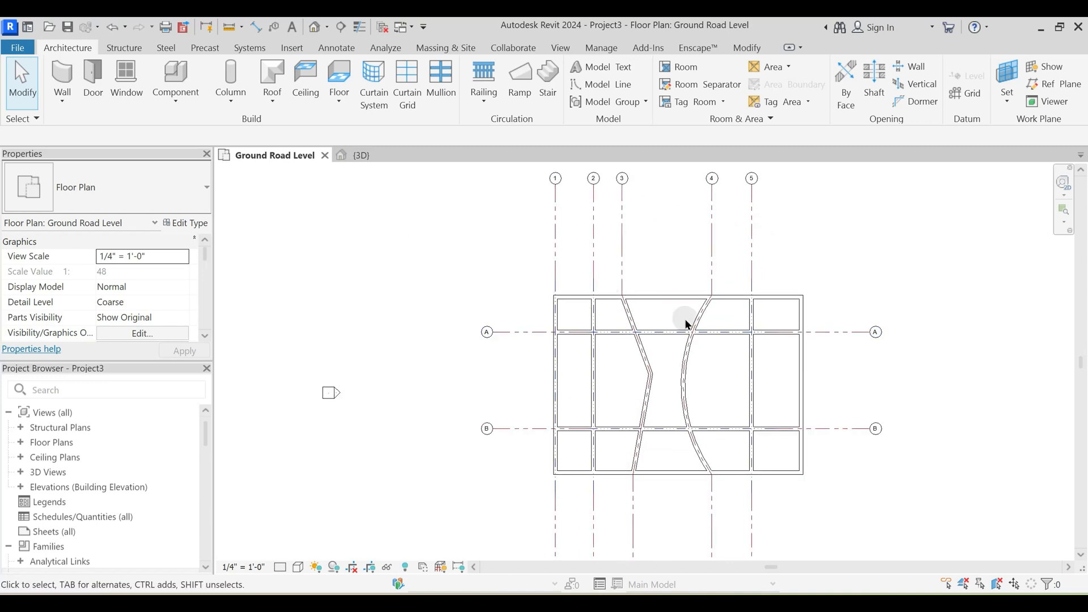
{"action": "scroll", "coordinate": [686, 324], "scroll_direction": "down", "scroll_amount": 1}
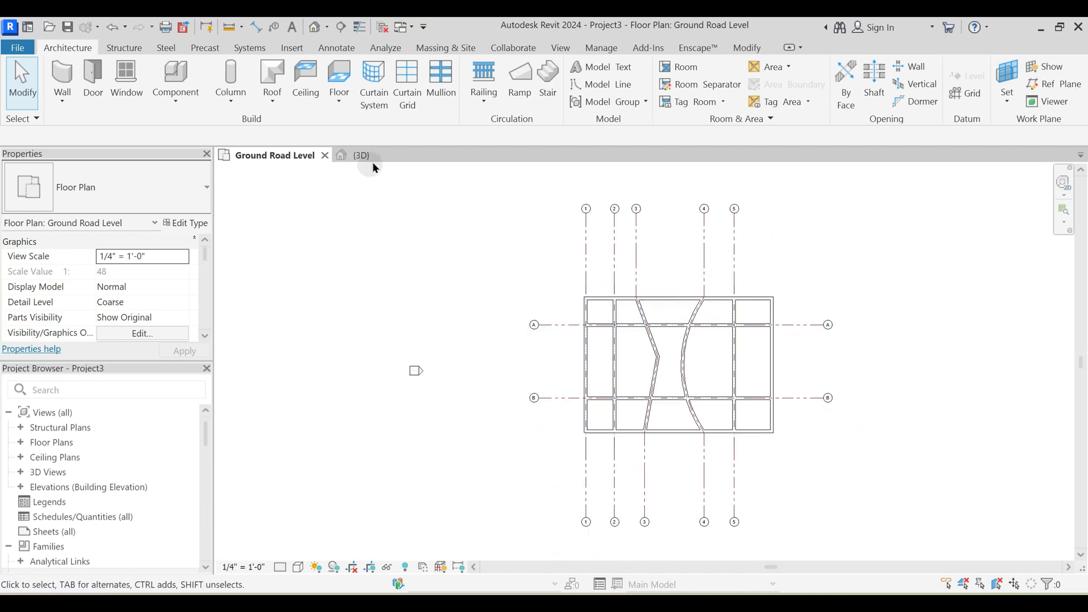
{"action": "left_click", "coordinate": [363, 156]}
{"action": "middle_click_drag", "start_coordinate": [492, 343], "coordinate": [674, 323]}
{"action": "left_click", "coordinate": [273, 156]}
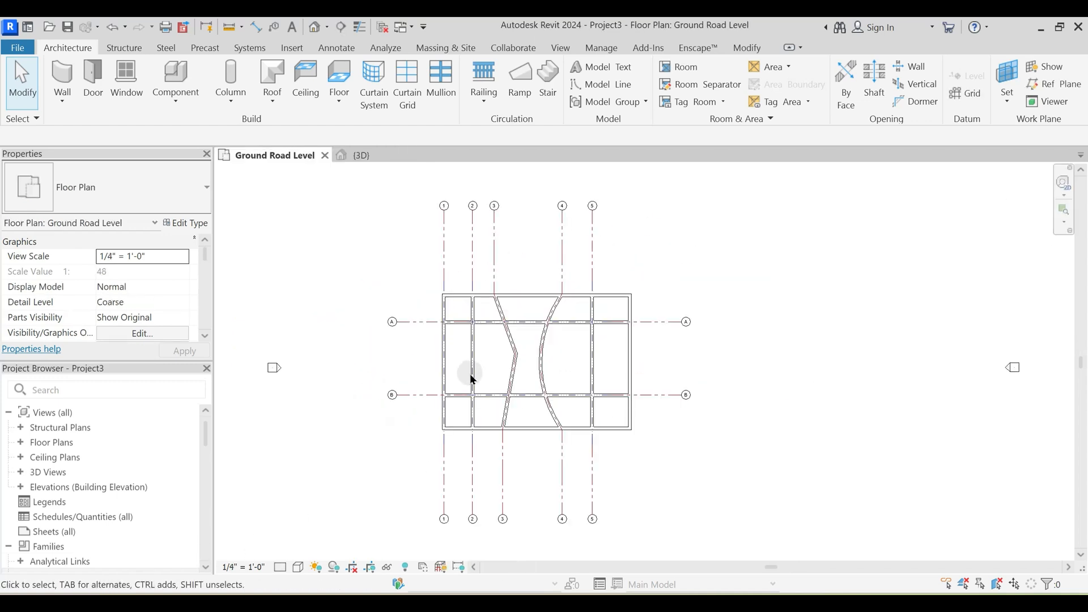
{"action": "middle_click_drag", "start_coordinate": [359, 249], "coordinate": [377, 271]}
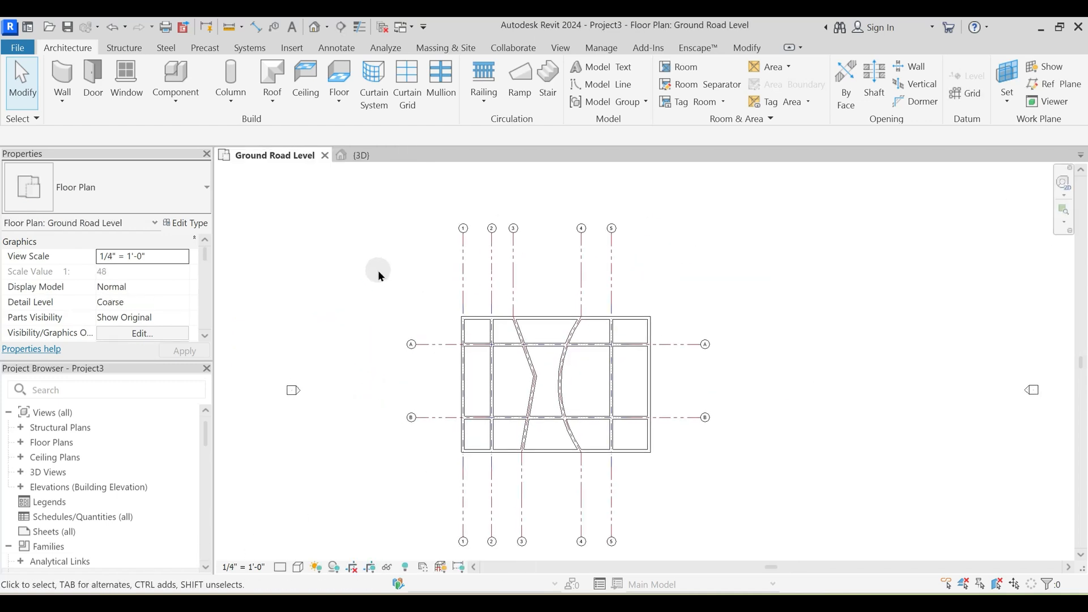
{"action": "scroll", "coordinate": [575, 321], "scroll_direction": "down", "scroll_amount": 1}
{"action": "middle_click_drag", "start_coordinate": [511, 289], "coordinate": [532, 324]}
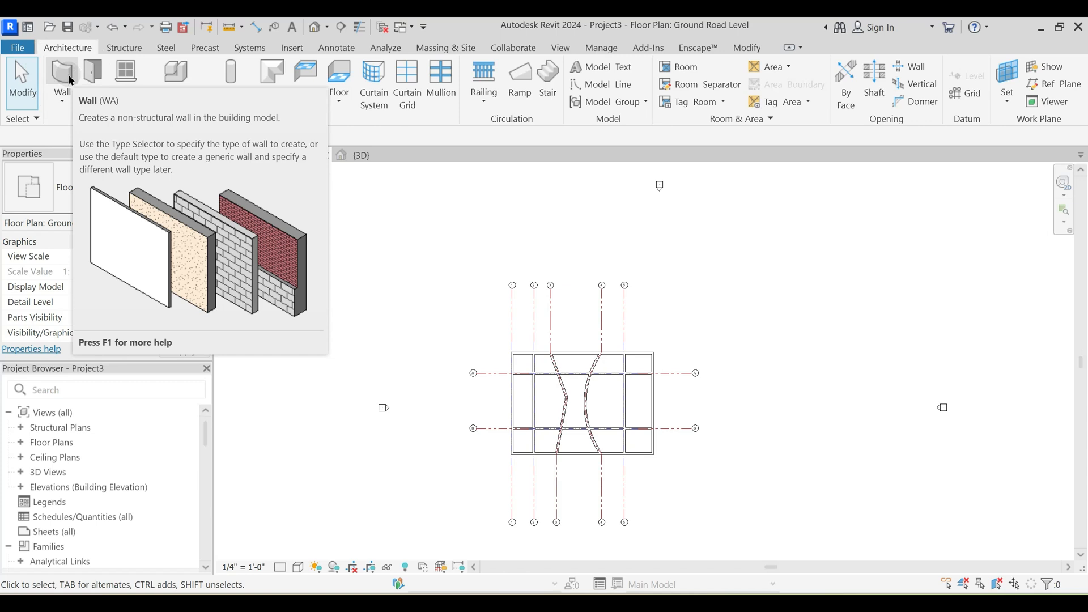
{"action": "left_click", "coordinate": [63, 101]}
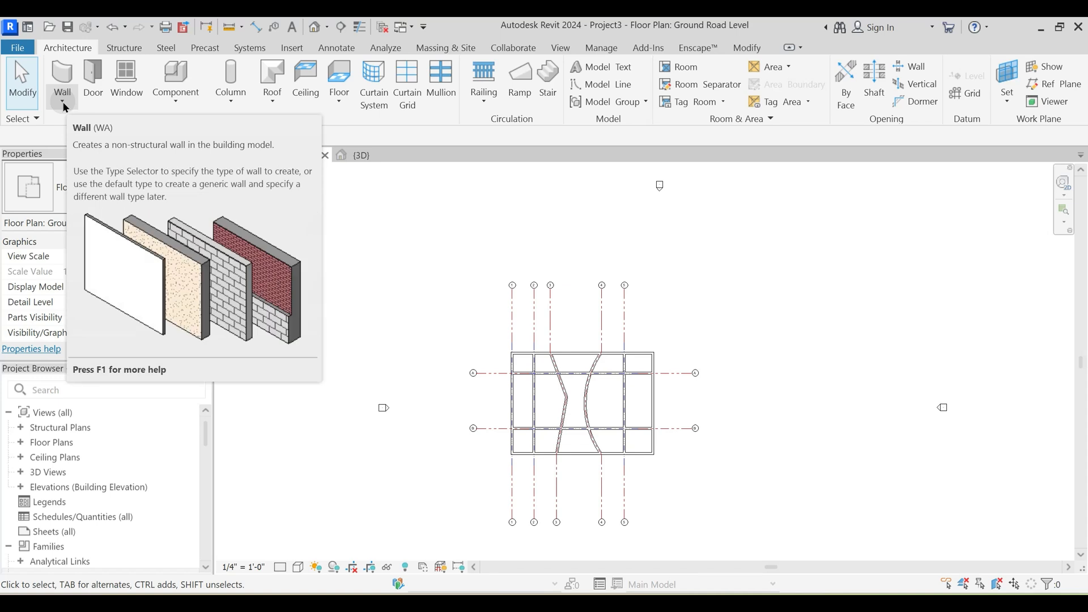
{"action": "middle_click_drag", "start_coordinate": [429, 290], "coordinate": [362, 257]}
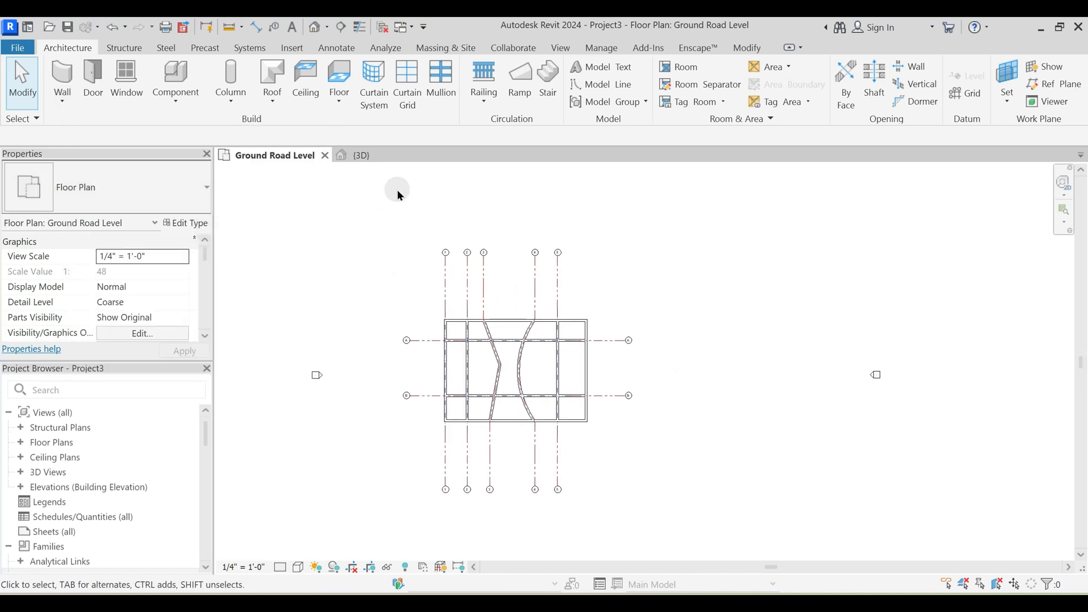
{"action": "left_click", "coordinate": [63, 100]}
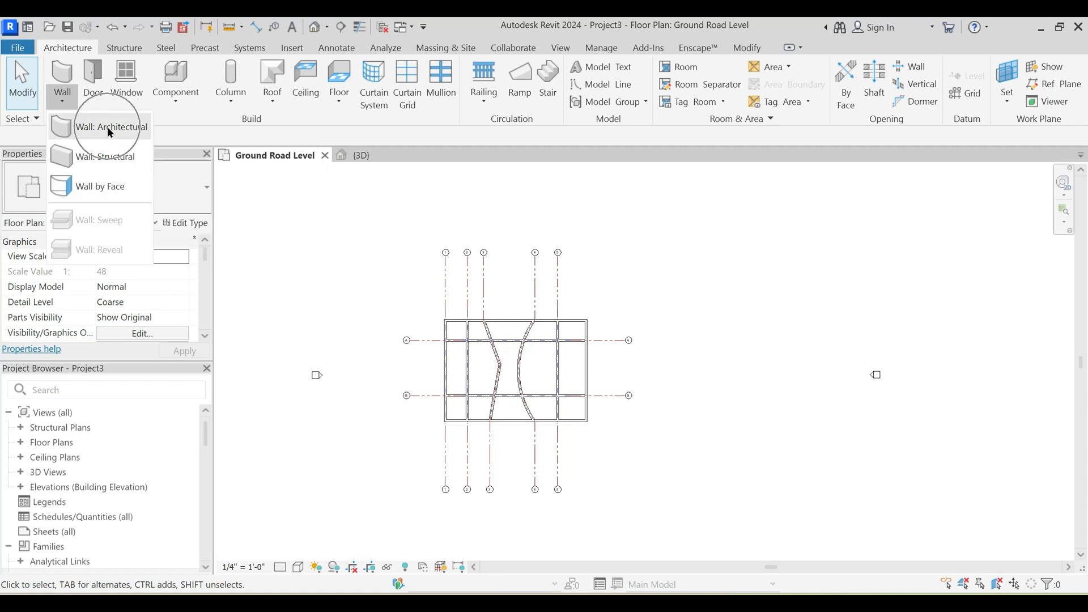
{"action": "left_click", "coordinate": [618, 265]}
{"action": "middle_click_drag", "start_coordinate": [638, 303], "coordinate": [559, 300]}
- Start an architectural wall and browse the available basic, curtain and stacked wall types, keeping Generic - 8"
{"action": "key", "text": "w"}
{"action": "key", "text": "a"}
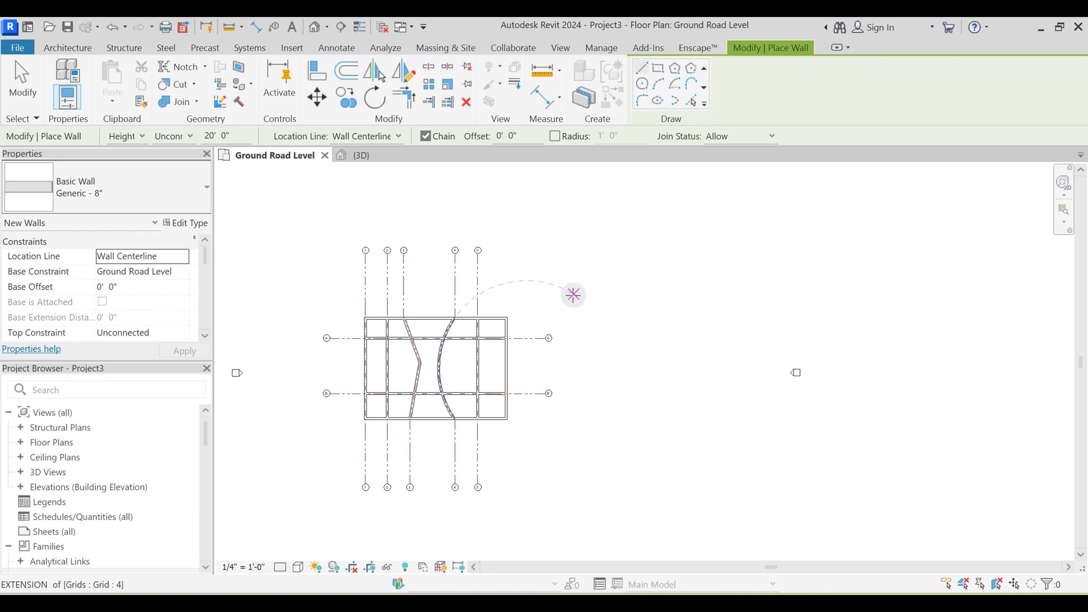
{"action": "scroll", "coordinate": [573, 313], "scroll_direction": "up", "scroll_amount": 1}
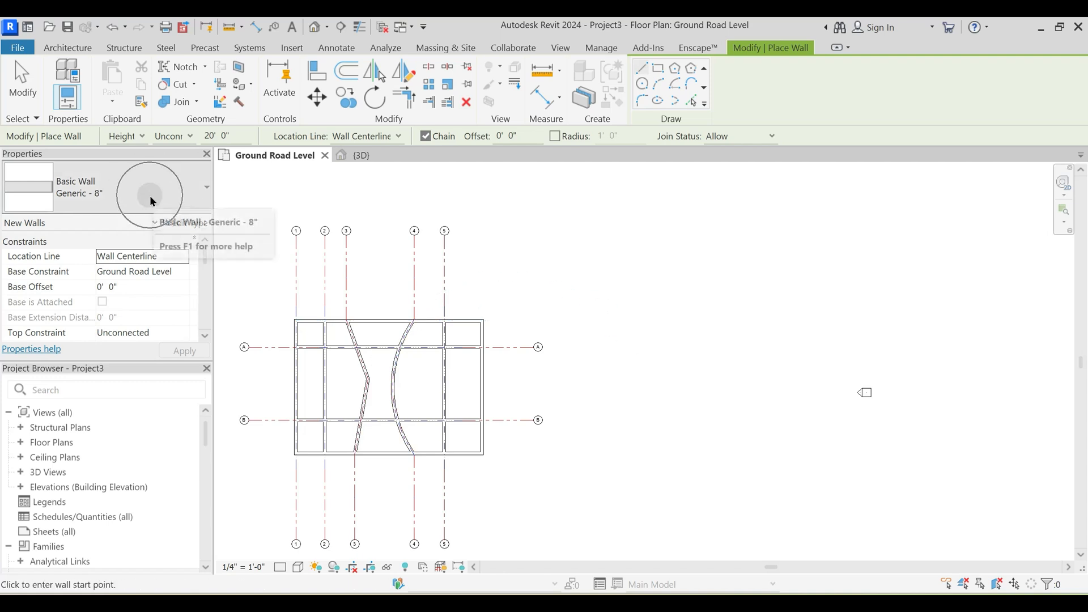
{"action": "left_click", "coordinate": [129, 192]}
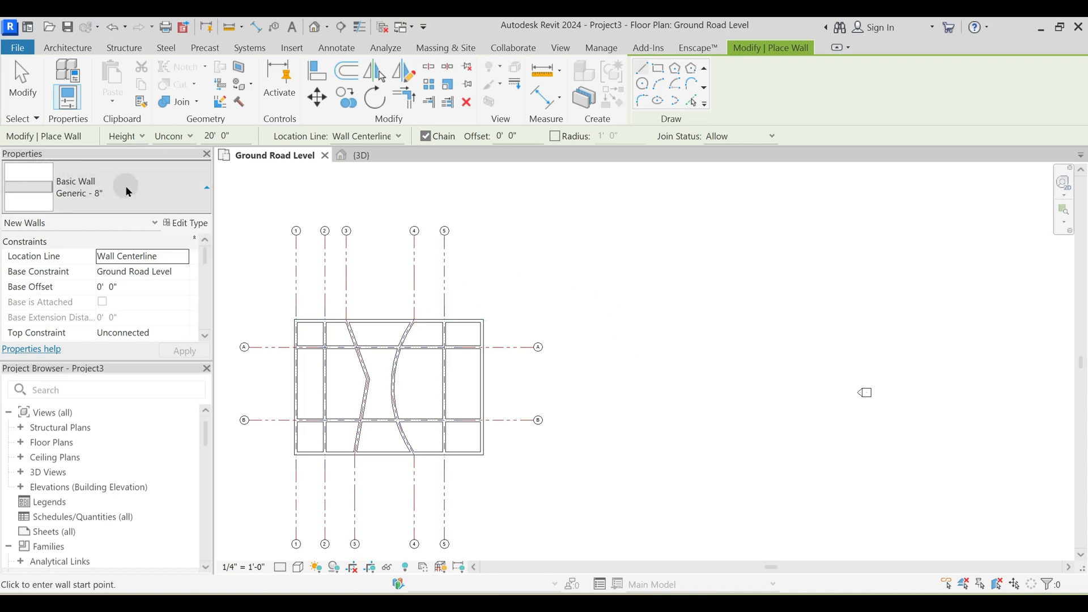
{"action": "scroll", "coordinate": [119, 396], "scroll_direction": "down", "scroll_amount": 3}
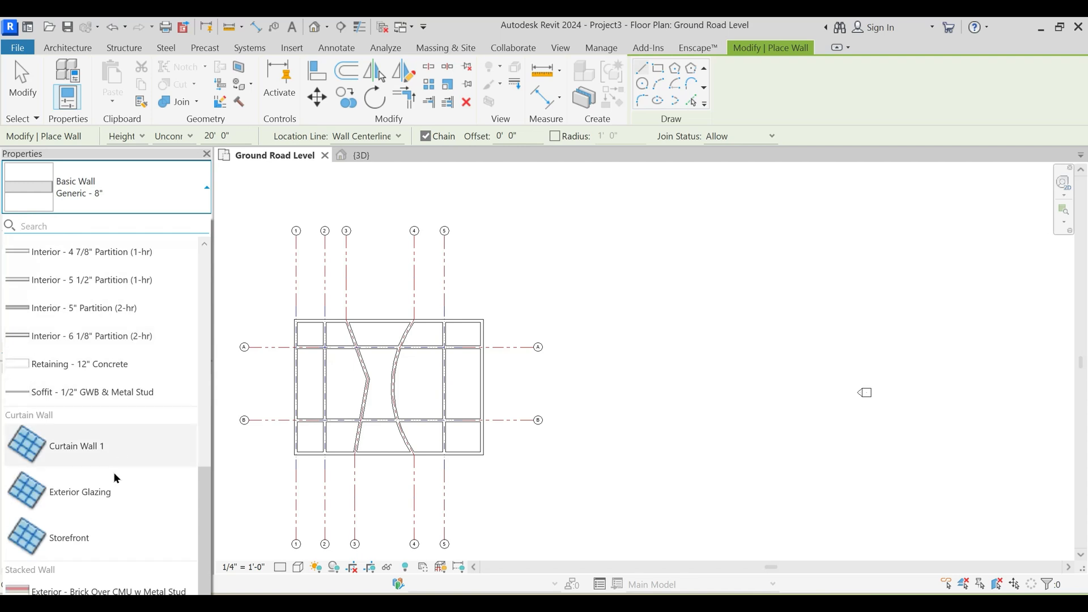
{"action": "scroll", "coordinate": [106, 305], "scroll_direction": "up", "scroll_amount": 5}
{"action": "scroll", "coordinate": [110, 319], "scroll_direction": "down", "scroll_amount": 4}
{"action": "scroll", "coordinate": [114, 340], "scroll_direction": "down", "scroll_amount": 3}
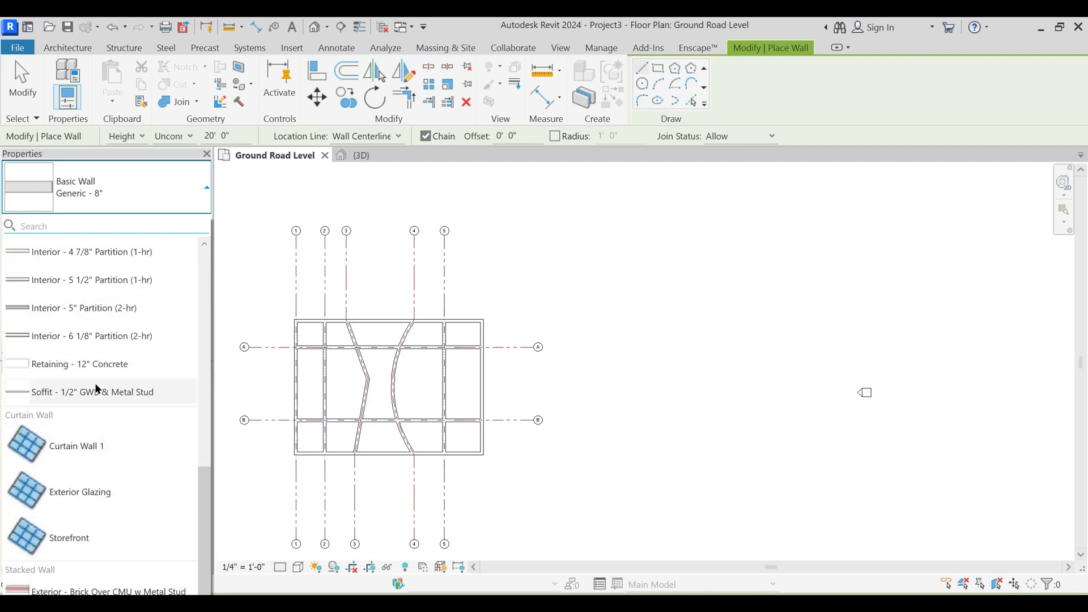
{"action": "scroll", "coordinate": [113, 391], "scroll_direction": "up", "scroll_amount": 5}
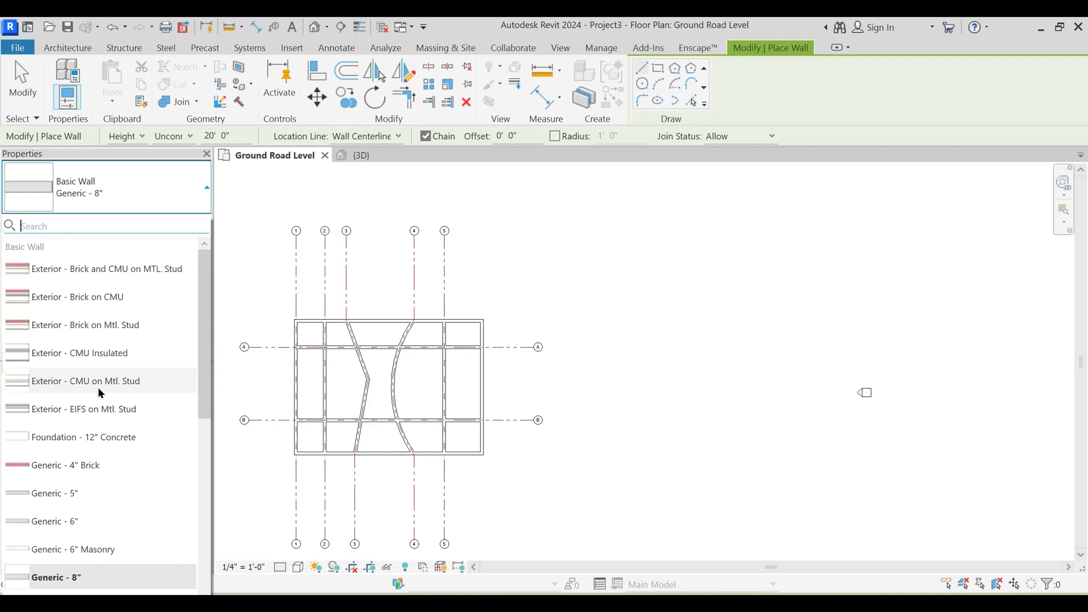
{"action": "scroll", "coordinate": [100, 393], "scroll_direction": "down", "scroll_amount": 3}
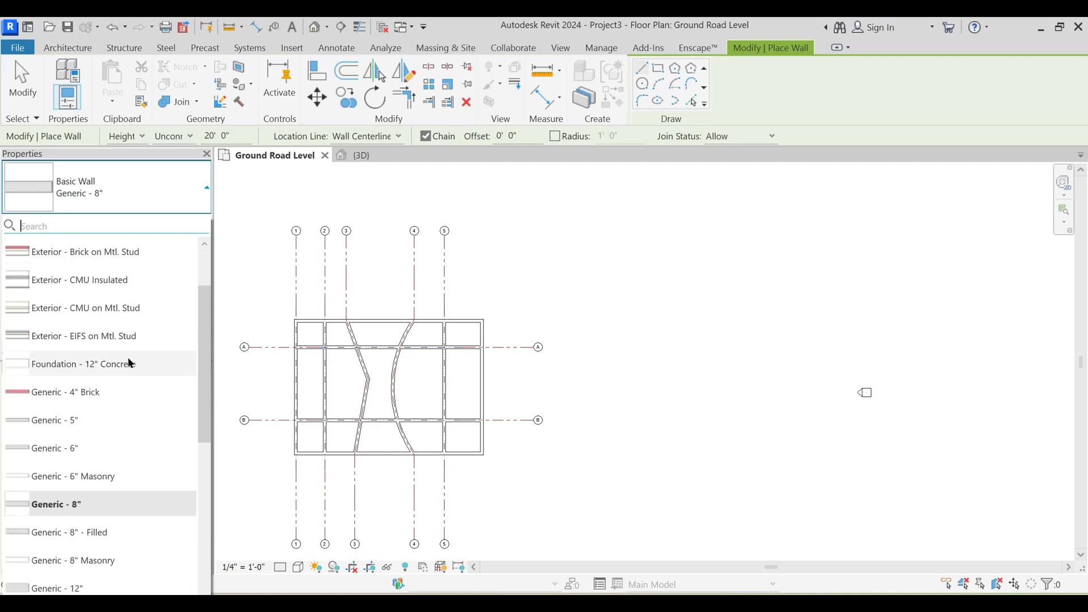
{"action": "left_click", "coordinate": [148, 289]}
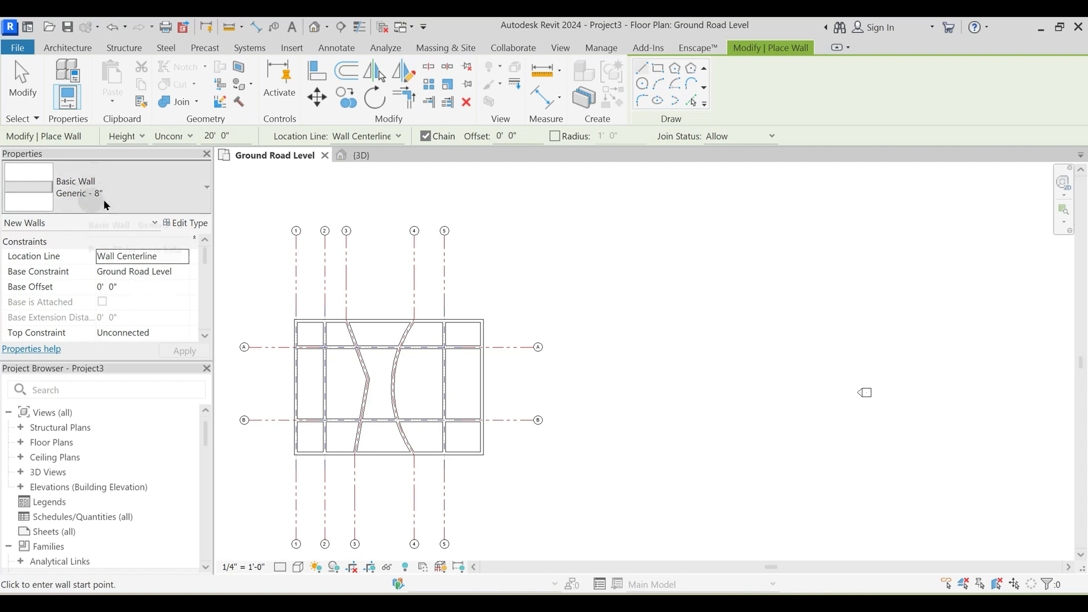
- Inspect the layer structure and thickness of the Generic - 8" wall type in its type properties
{"action": "left_click", "coordinate": [194, 223]}
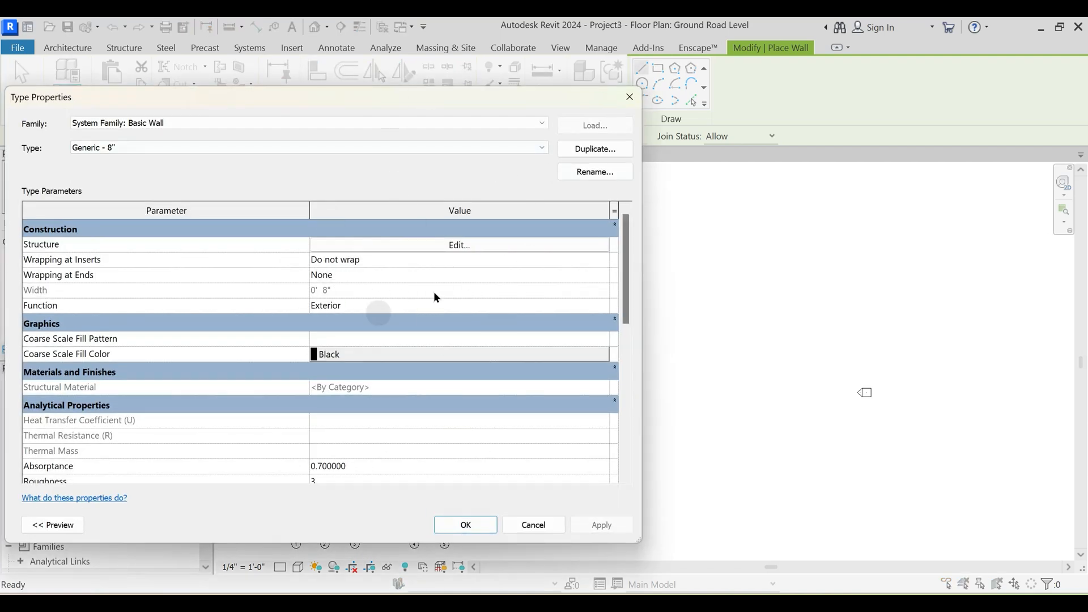
{"action": "left_click", "coordinate": [457, 247]}
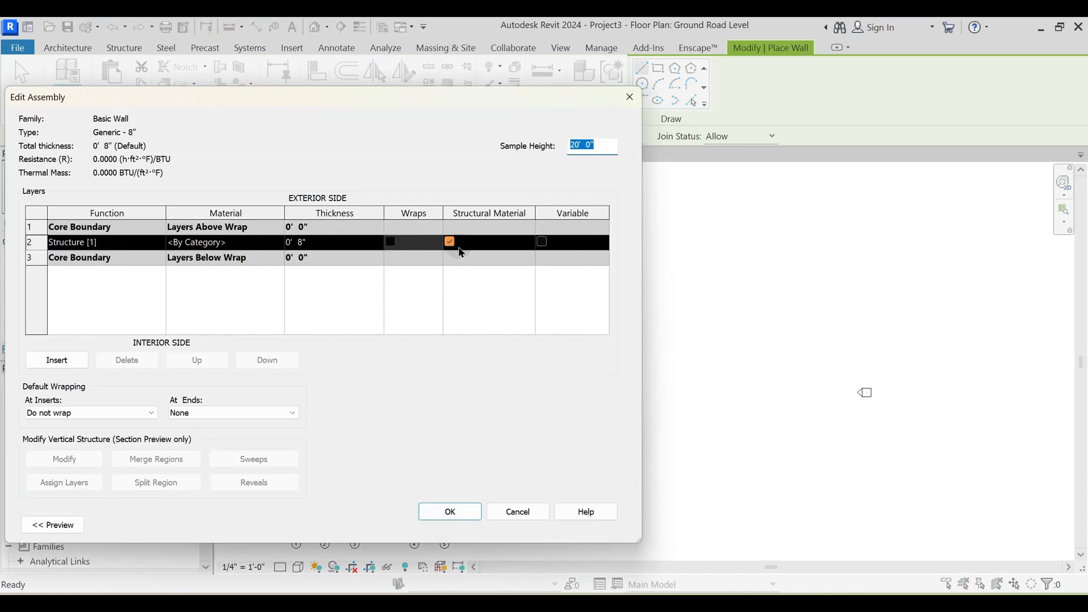
{"action": "left_click", "coordinate": [301, 251]}
{"action": "key", "text": "Return"}
{"action": "key", "text": "Return"}
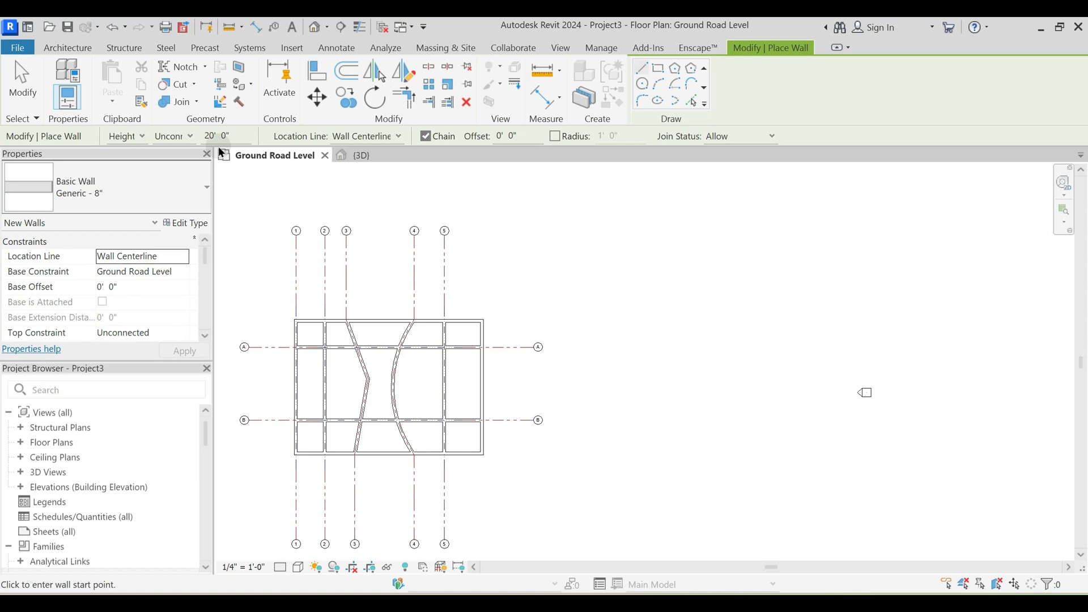
- Try the Depth option for placing the wall, restore it to Height, and dismiss the warnings
{"action": "left_click", "coordinate": [136, 137]}
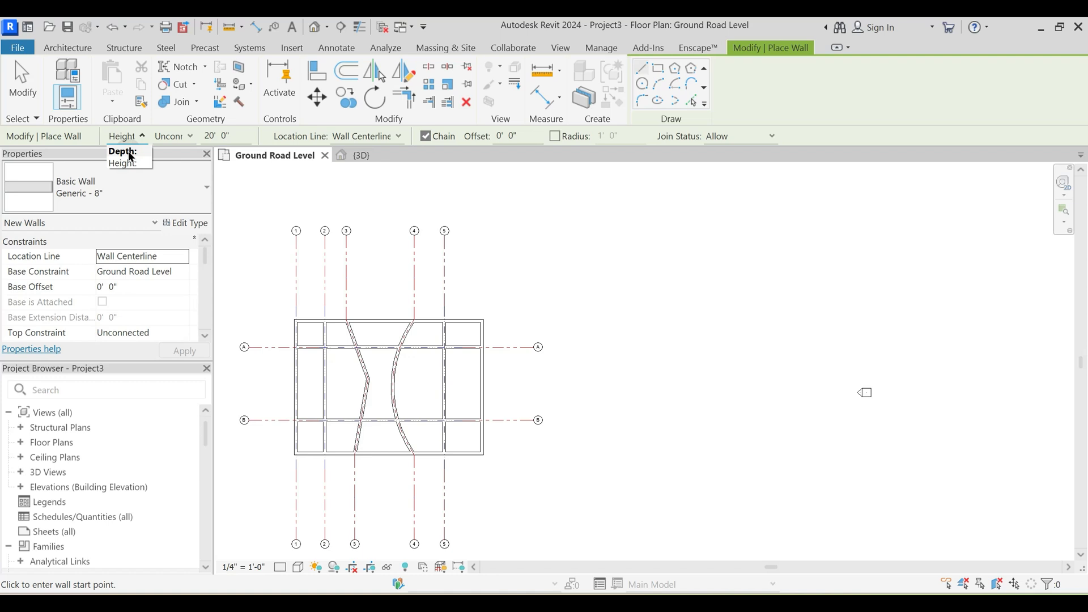
{"action": "left_click", "coordinate": [130, 152]}
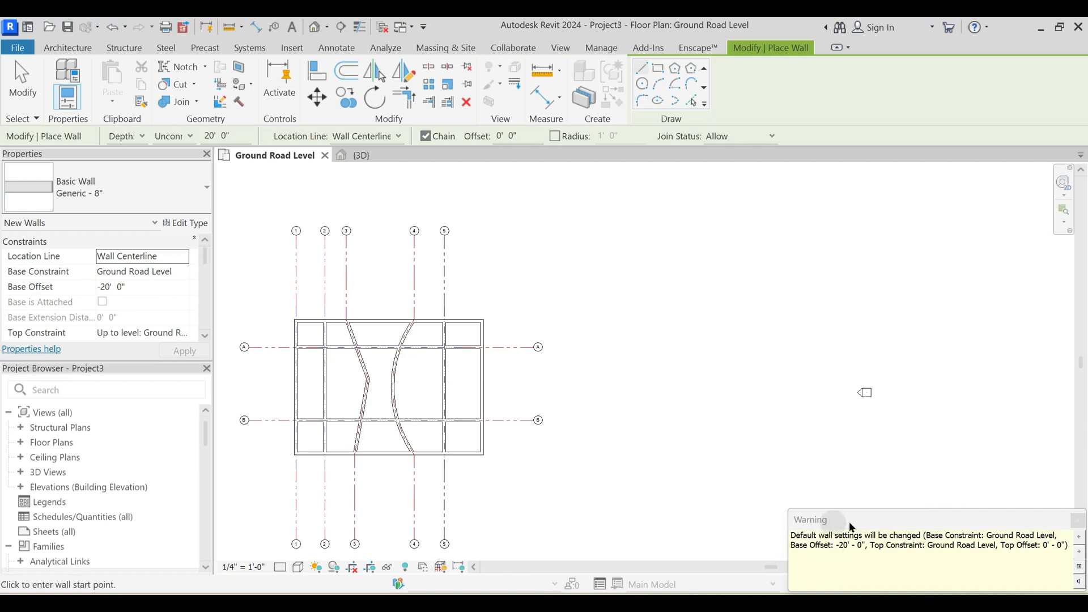
{"action": "left_click", "coordinate": [1078, 521]}
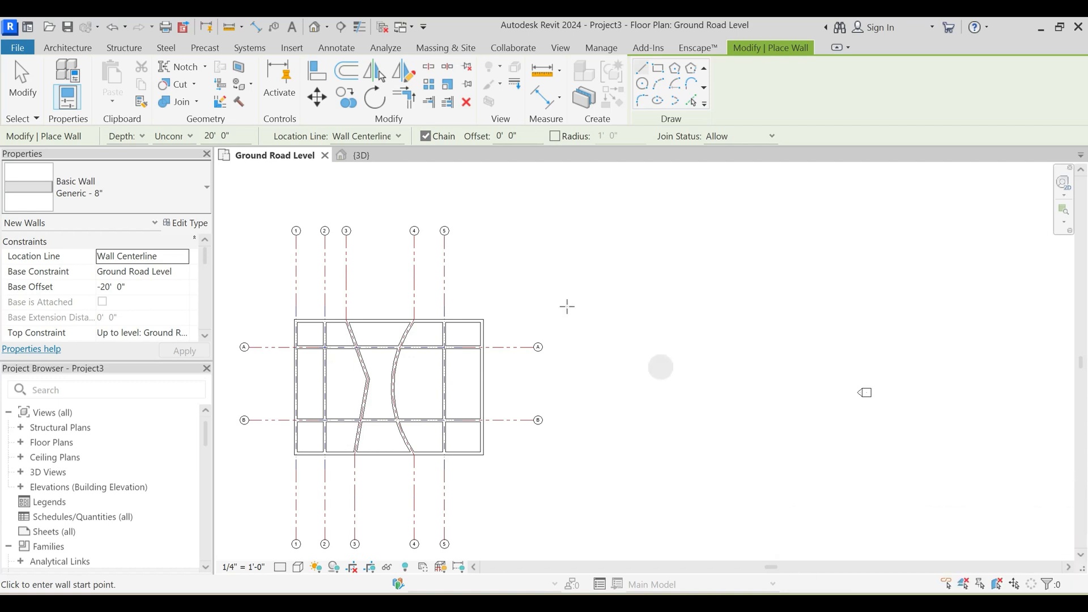
{"action": "left_click", "coordinate": [132, 136]}
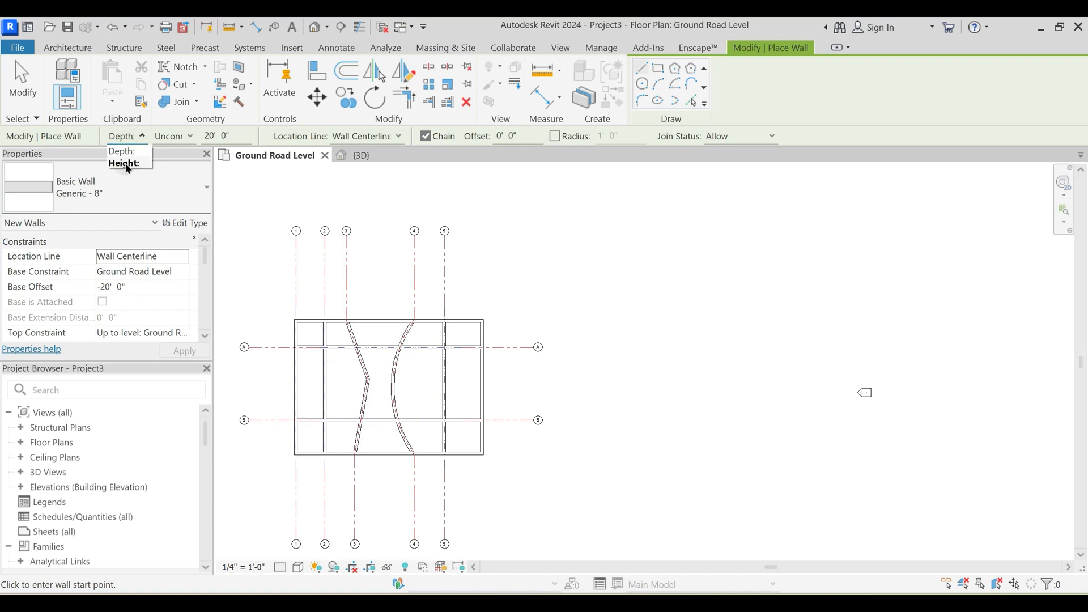
{"action": "left_click", "coordinate": [125, 164]}
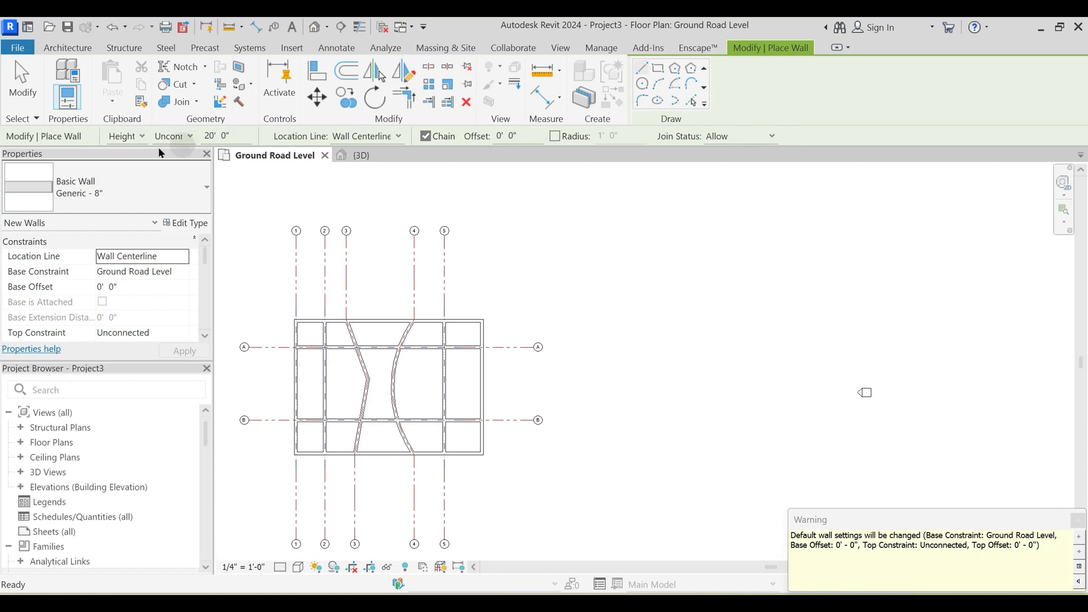
{"action": "left_click", "coordinate": [1077, 520]}
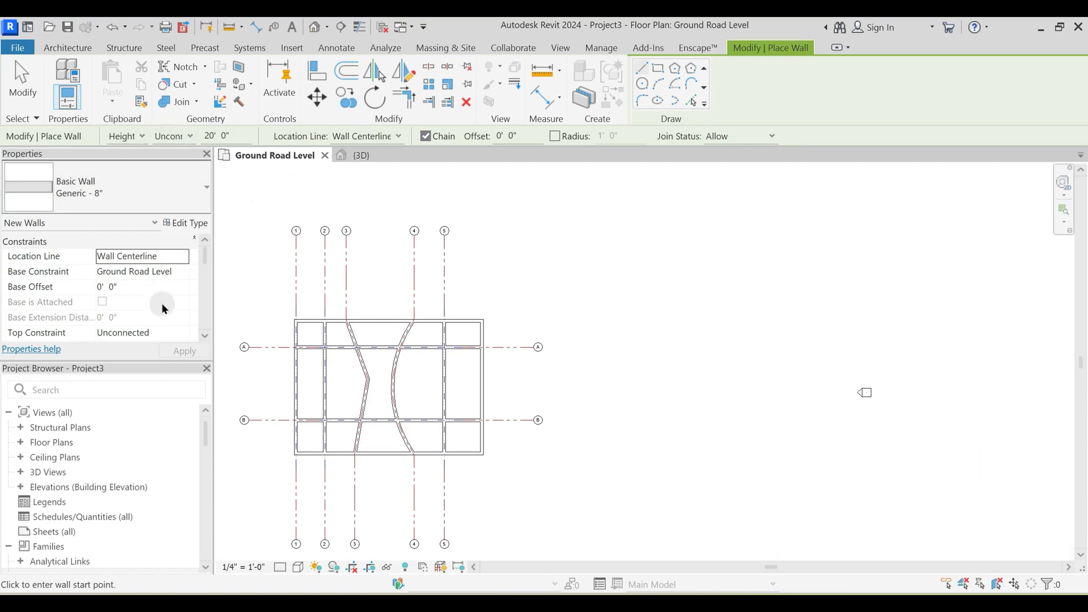
- Set the top of the new walls to the First Floor level and review their constraints
{"action": "left_click", "coordinate": [175, 136]}
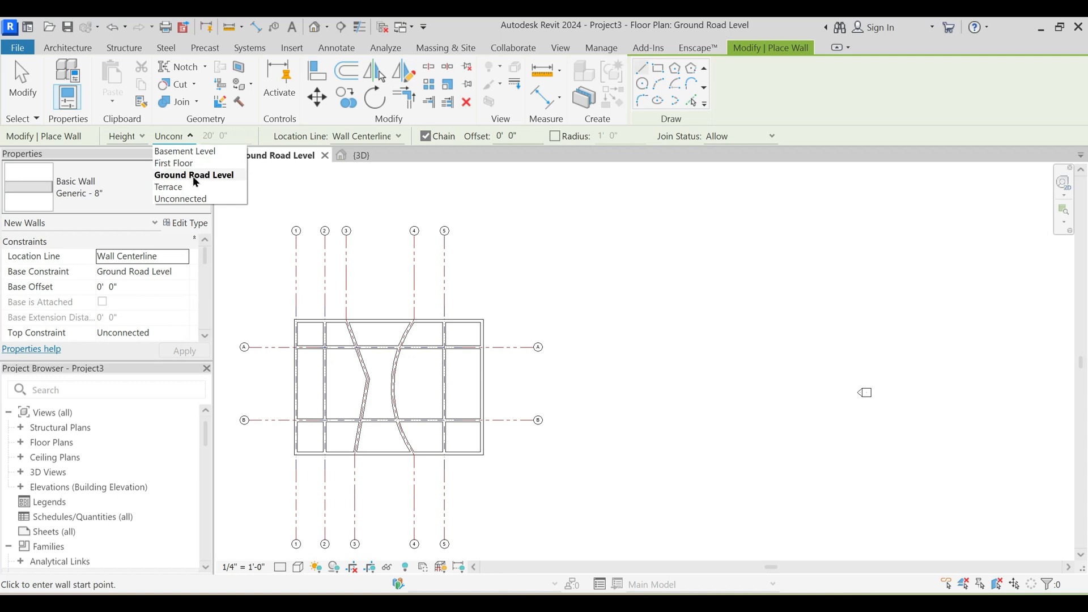
{"action": "left_click", "coordinate": [174, 136]}
{"action": "left_click", "coordinate": [226, 136]}
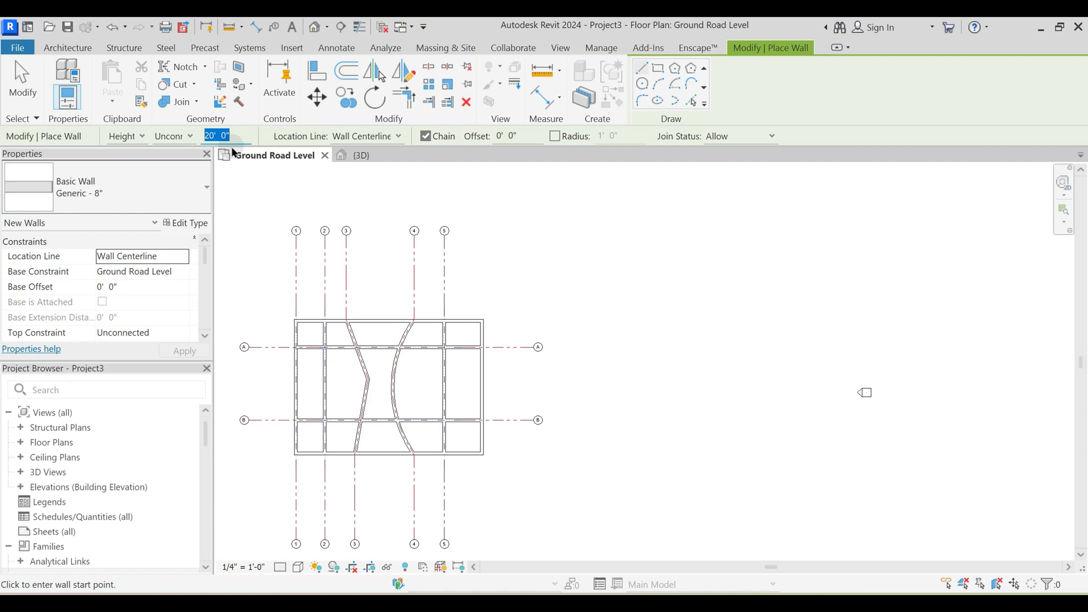
{"action": "left_click", "coordinate": [177, 137]}
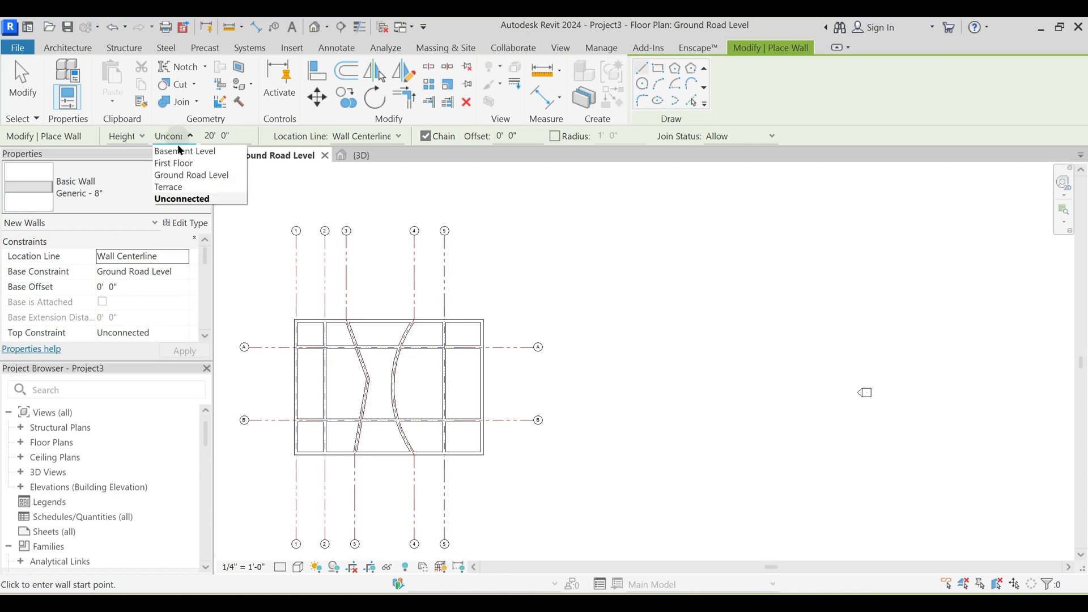
{"action": "left_click", "coordinate": [180, 166]}
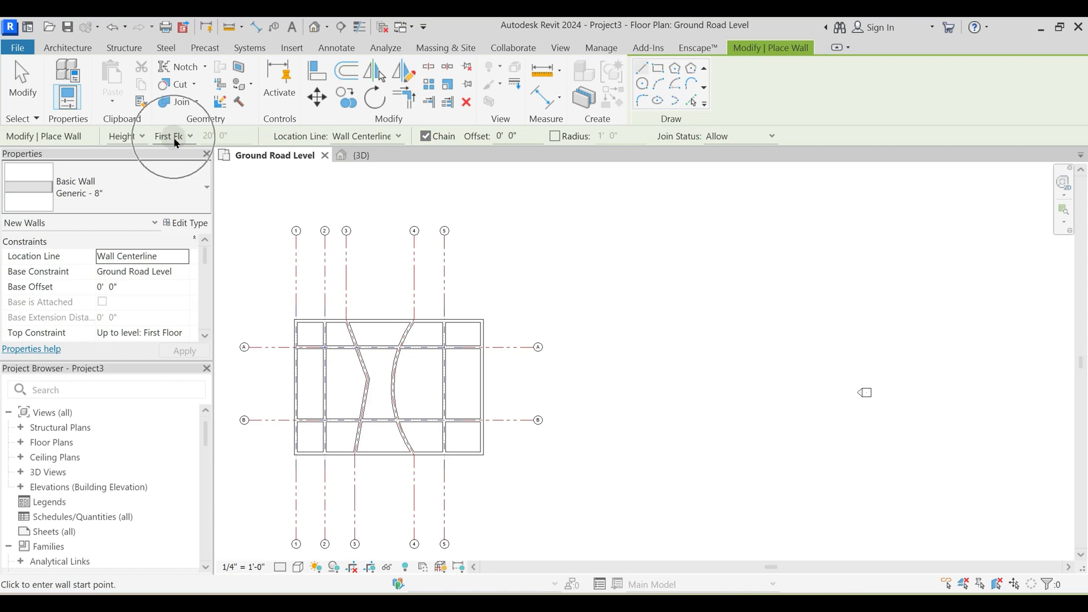
{"action": "scroll", "coordinate": [161, 286], "scroll_direction": "down", "scroll_amount": 2}
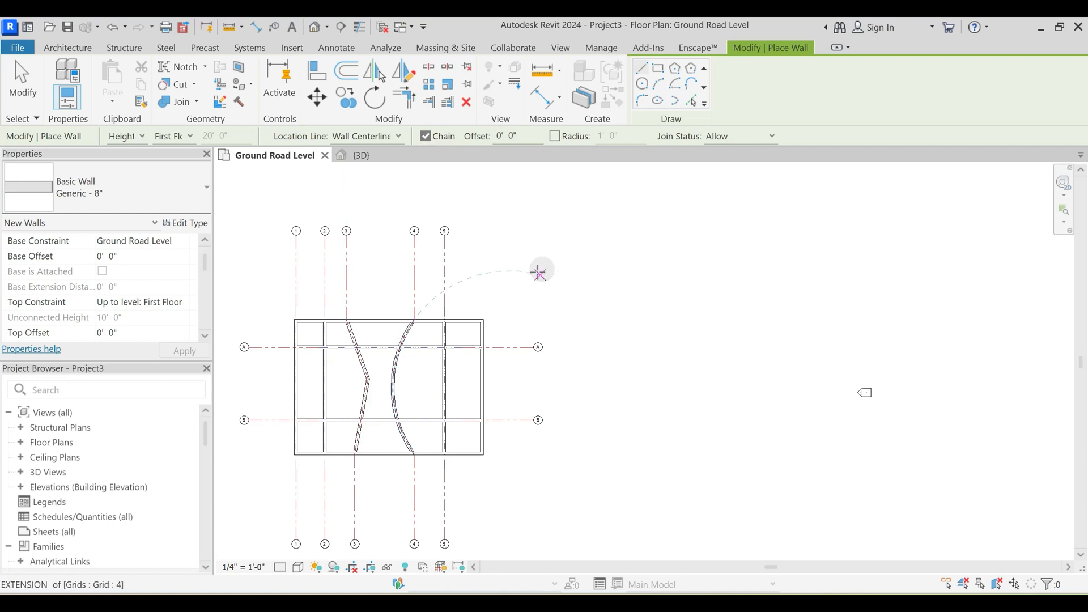
- Draw an open chain of six Generic - 8" wall segments in the empty area east of the gridded building
{"action": "scroll", "coordinate": [564, 304], "scroll_direction": "up", "scroll_amount": 3}
{"action": "left_click", "coordinate": [500, 307]}
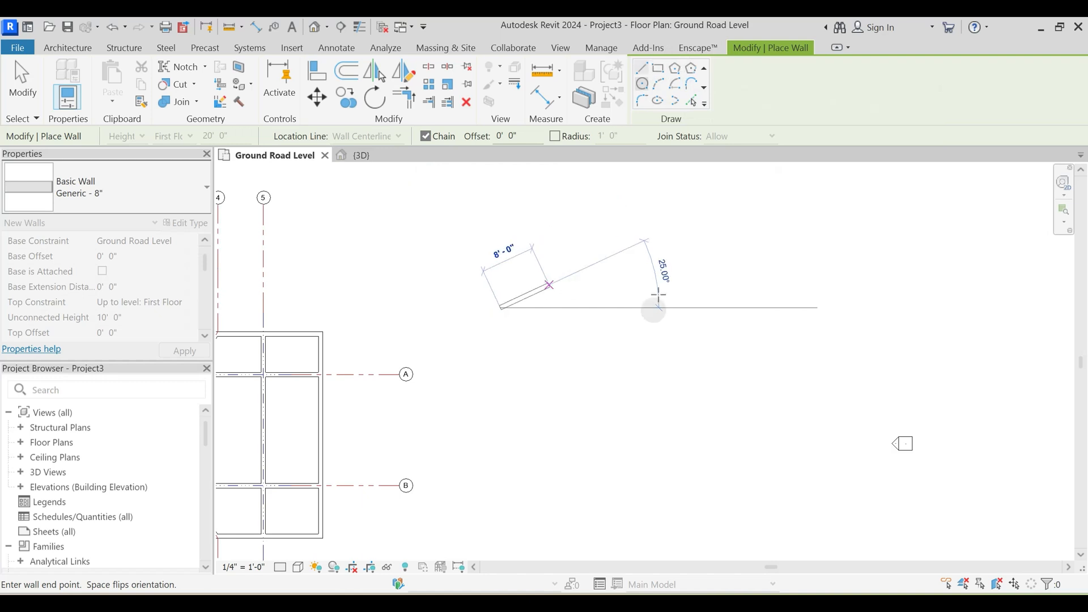
{"action": "left_click", "coordinate": [589, 258]}
{"action": "left_click", "coordinate": [720, 281]}
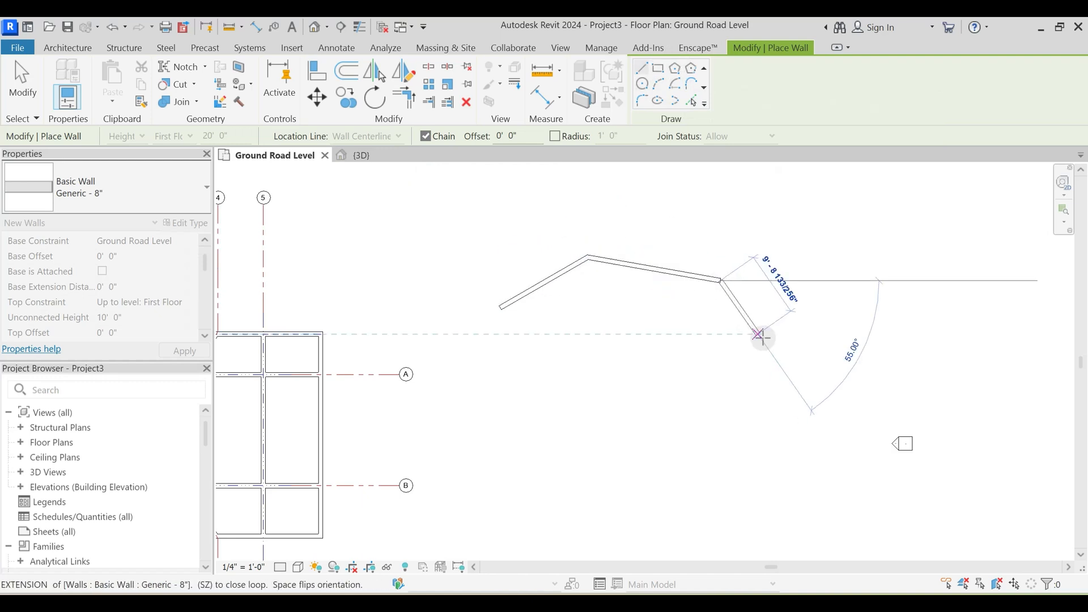
{"action": "left_click", "coordinate": [759, 335]}
{"action": "left_click", "coordinate": [722, 409]}
{"action": "left_click", "coordinate": [651, 460]}
{"action": "left_click", "coordinate": [546, 423]}
{"action": "key", "text": "Escape"}
{"action": "key", "text": "Escape"}
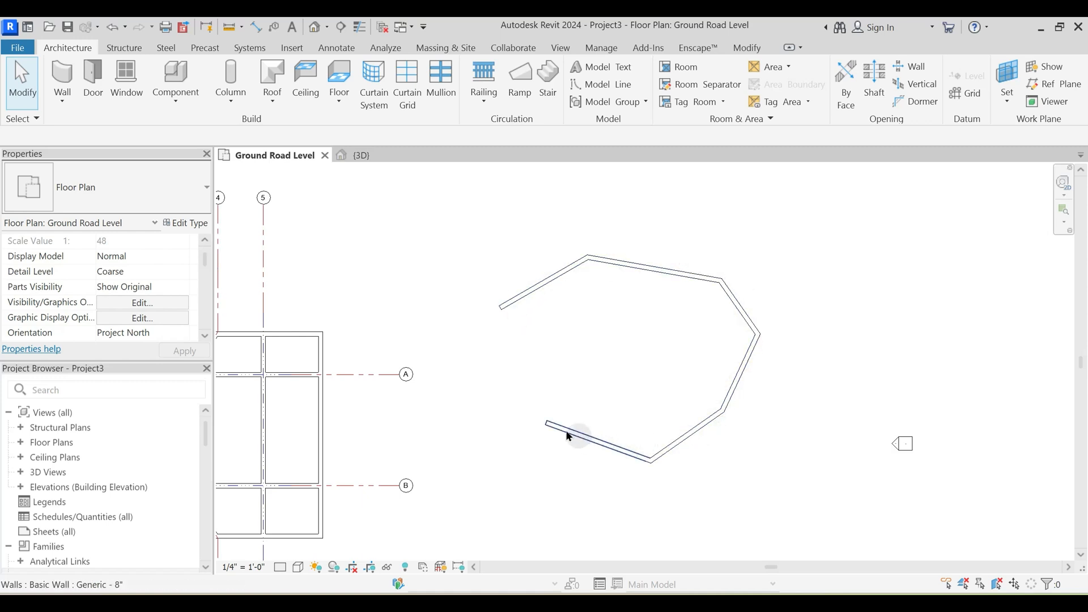
- Examine the new wall chain in the 3D view and from the front, checking its top against the First Floor level
{"action": "left_click", "coordinate": [365, 156]}
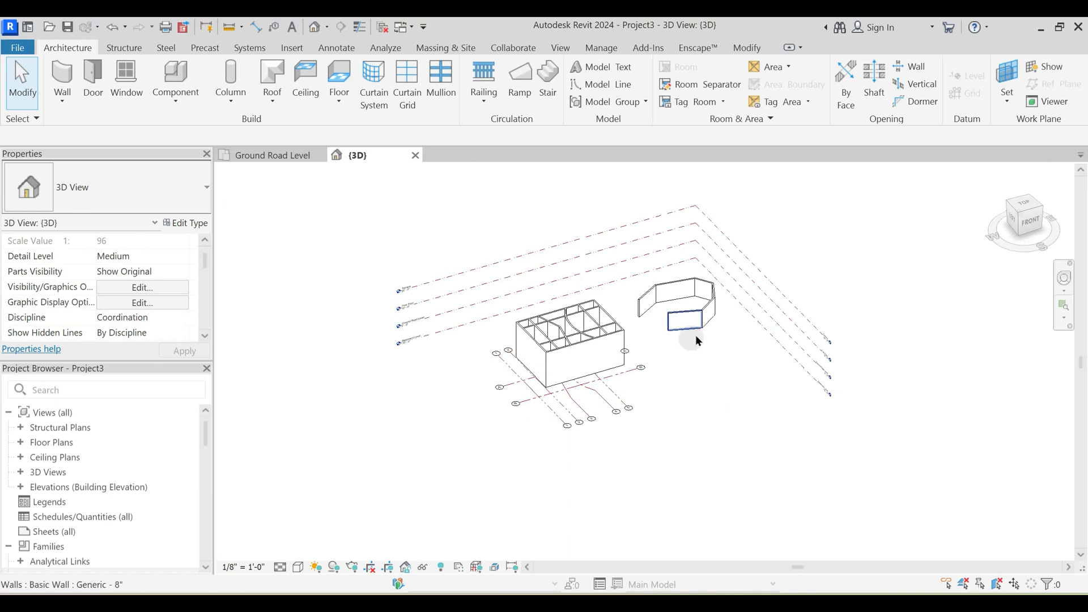
{"action": "scroll", "coordinate": [703, 320], "scroll_direction": "up", "scroll_amount": 5}
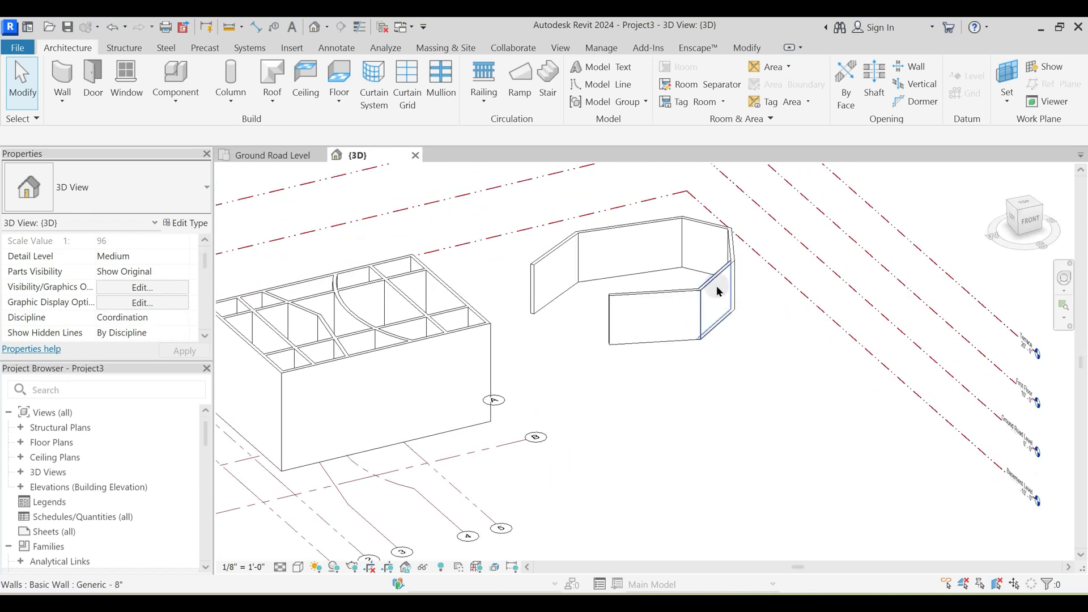
{"action": "middle_click_drag", "start_coordinate": [717, 288], "coordinate": [702, 346]}
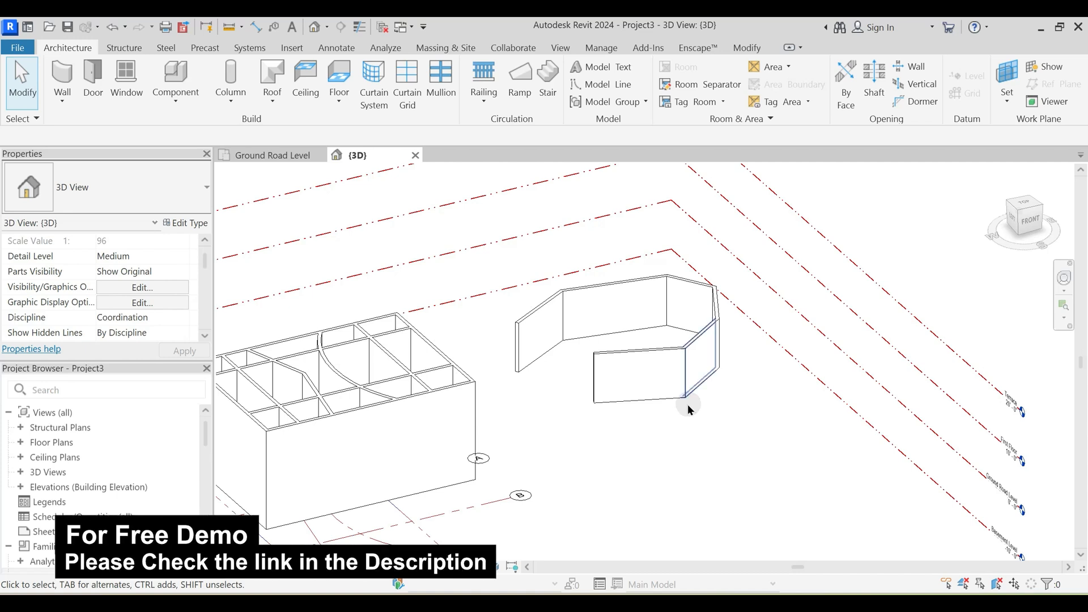
{"action": "left_click", "coordinate": [1030, 225]}
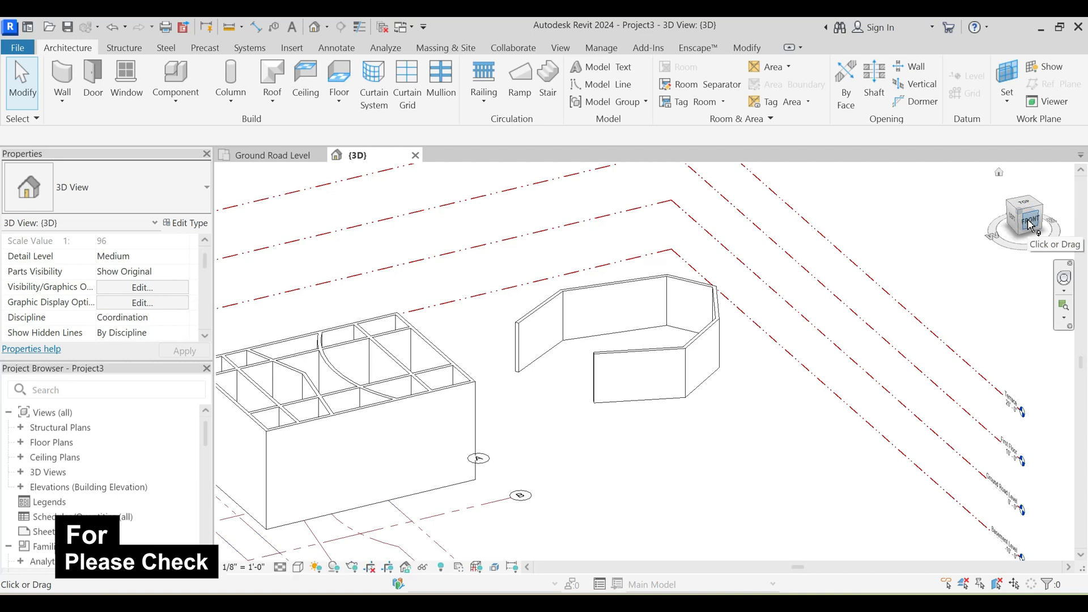
{"action": "scroll", "coordinate": [754, 378], "scroll_direction": "up", "scroll_amount": 5}
{"action": "left_click", "coordinate": [746, 356]}
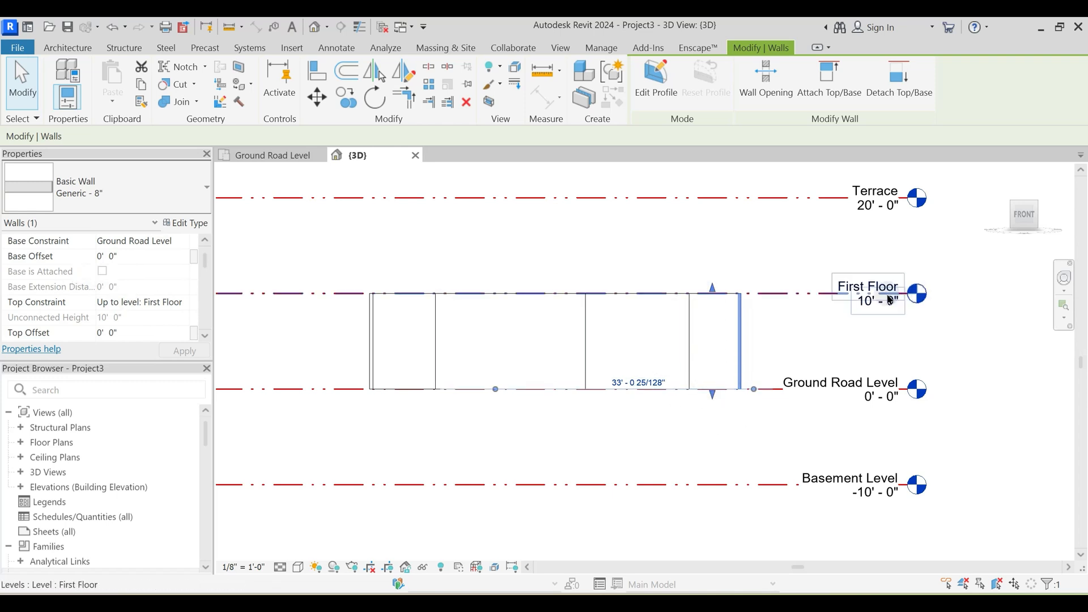
{"action": "middle_click_drag", "start_coordinate": [624, 360], "coordinate": [495, 335], "text": "shift"}
{"action": "key", "text": "Escape"}
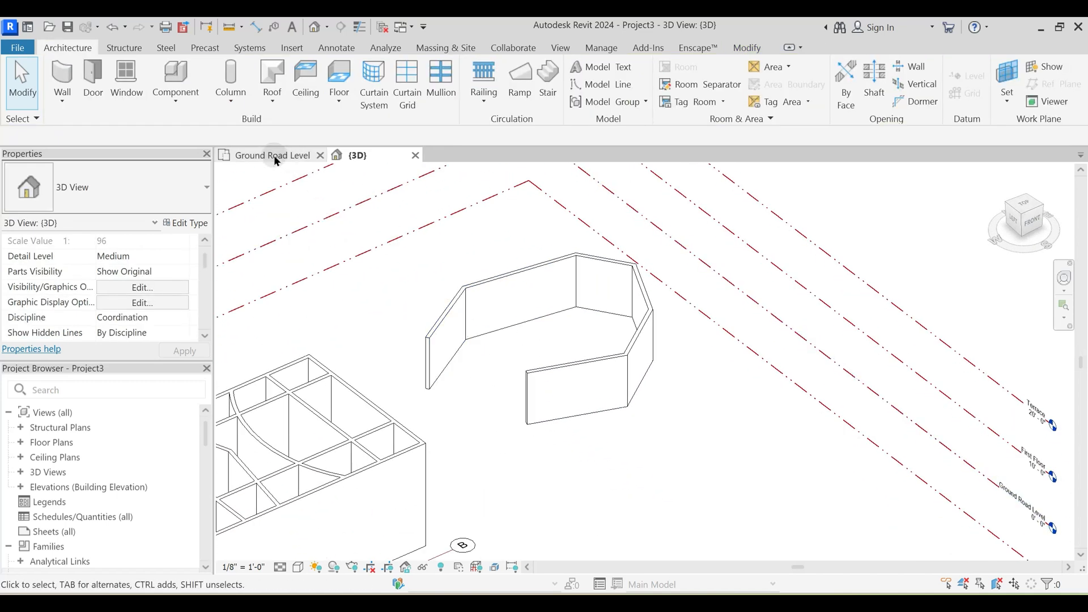
- Tile the 3D view and the Ground Road Level plan side by side and fit the model in both
{"action": "key", "text": "w"}
{"action": "key", "text": "t"}
{"action": "key", "text": "z"}
{"action": "key", "text": "r"}
{"action": "key", "text": "a"}
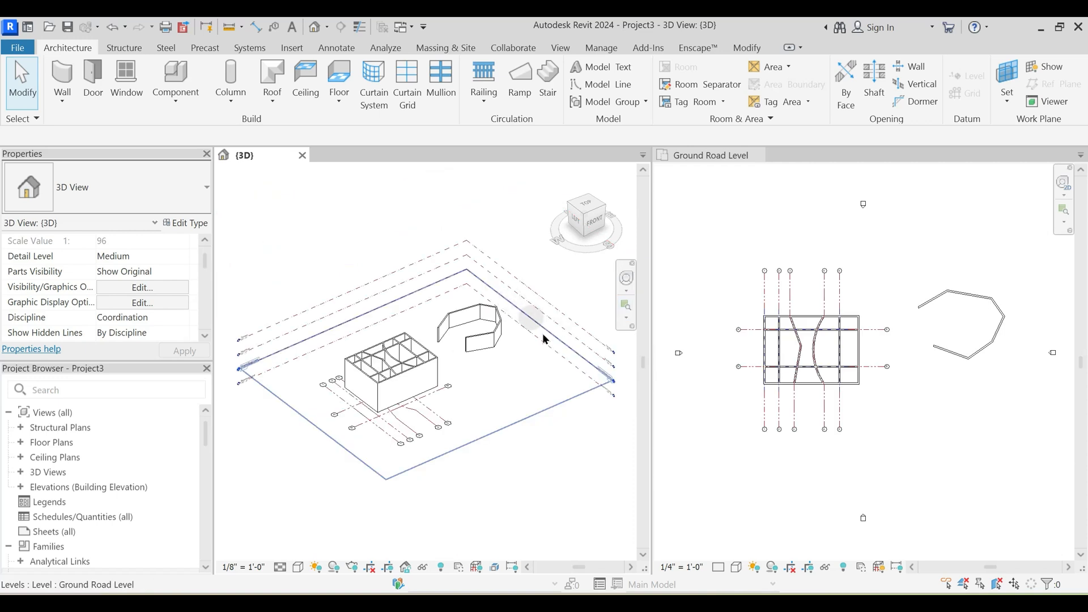
- Prepare Generic - 8" walls in the Ground Road Level plan with an unconnected height of 3'
{"action": "left_click", "coordinate": [892, 378]}
{"action": "middle_click_drag", "start_coordinate": [836, 369], "coordinate": [814, 354]}
{"action": "key", "text": "w"}
{"action": "key", "text": "a"}
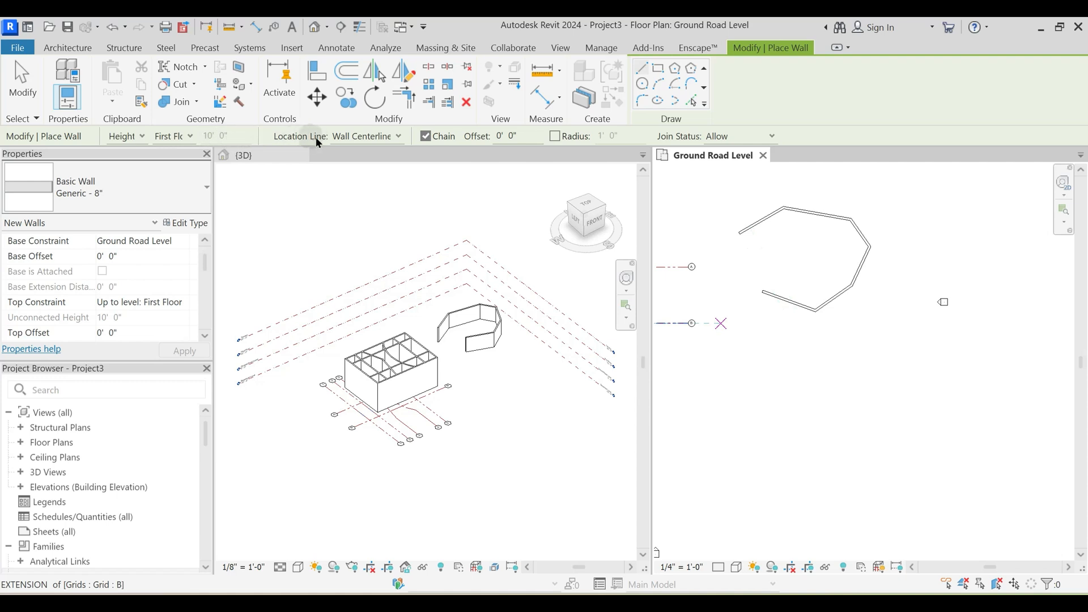
{"action": "left_click", "coordinate": [172, 136]}
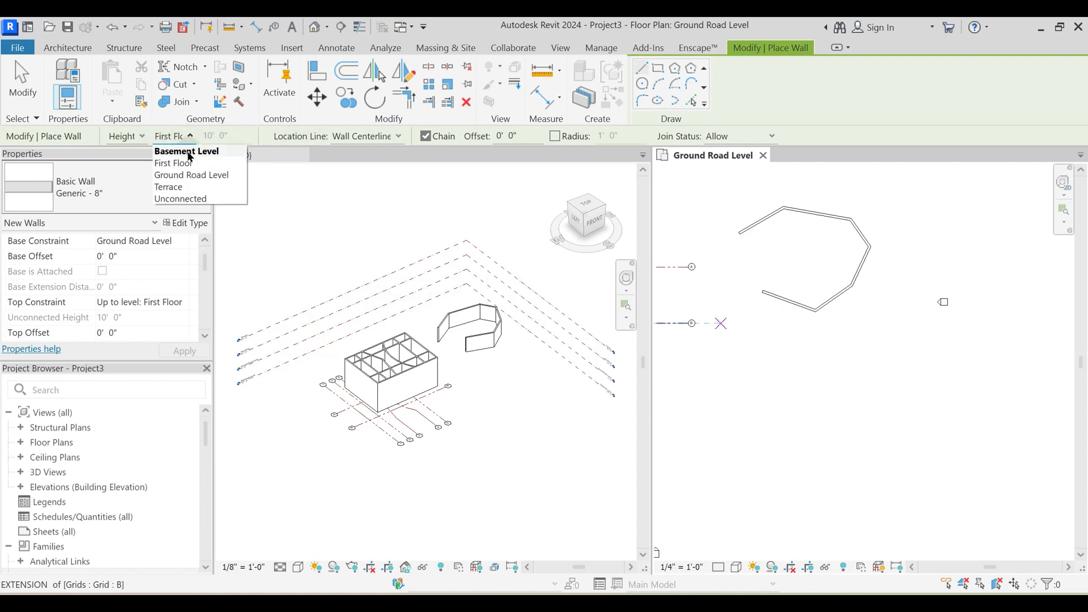
{"action": "left_click", "coordinate": [182, 199]}
{"action": "left_click", "coordinate": [197, 136]}
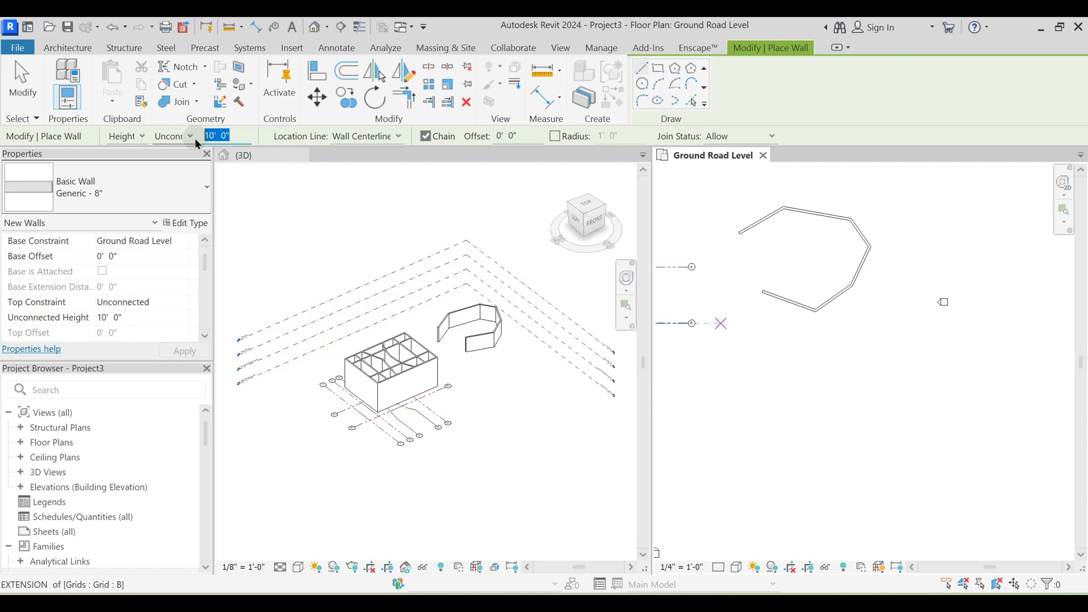
{"action": "type", "text": "3"}
{"action": "key", "text": "Return"}
- Draw an open chain of four low wall segments just south of the earlier six-segment chain
{"action": "scroll", "coordinate": [752, 364], "scroll_direction": "up", "scroll_amount": 1}
{"action": "left_click", "coordinate": [753, 362]}
{"action": "left_click", "coordinate": [787, 342]}
{"action": "left_click", "coordinate": [833, 350]}
{"action": "left_click", "coordinate": [856, 383]}
{"action": "left_click", "coordinate": [844, 409]}
{"action": "key", "text": "Escape"}
{"action": "key", "text": "Escape"}
- Examine the height of the low wall chain in the 3D view against the neighbouring walls
{"action": "scroll", "coordinate": [503, 368], "scroll_direction": "up", "scroll_amount": 6}
{"action": "left_click", "coordinate": [478, 342]}
{"action": "scroll", "coordinate": [478, 342], "scroll_direction": "up", "scroll_amount": 3}
{"action": "middle_click_drag", "start_coordinate": [410, 390], "coordinate": [226, 561]}
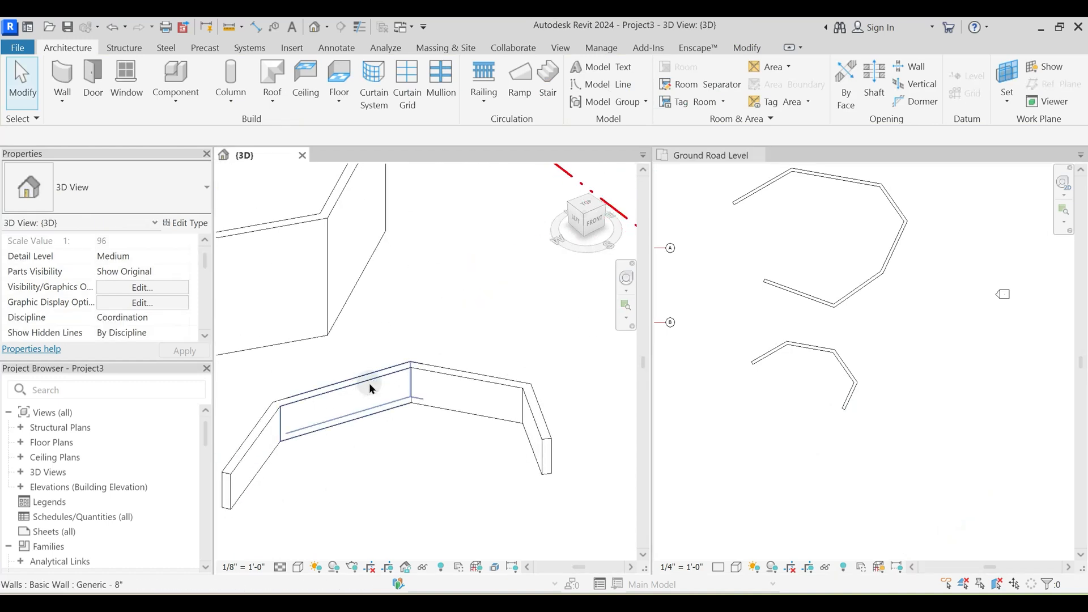
{"action": "middle_click_drag", "start_coordinate": [364, 387], "coordinate": [401, 363]}
{"action": "scroll", "coordinate": [866, 276], "scroll_direction": "down", "scroll_amount": 2}
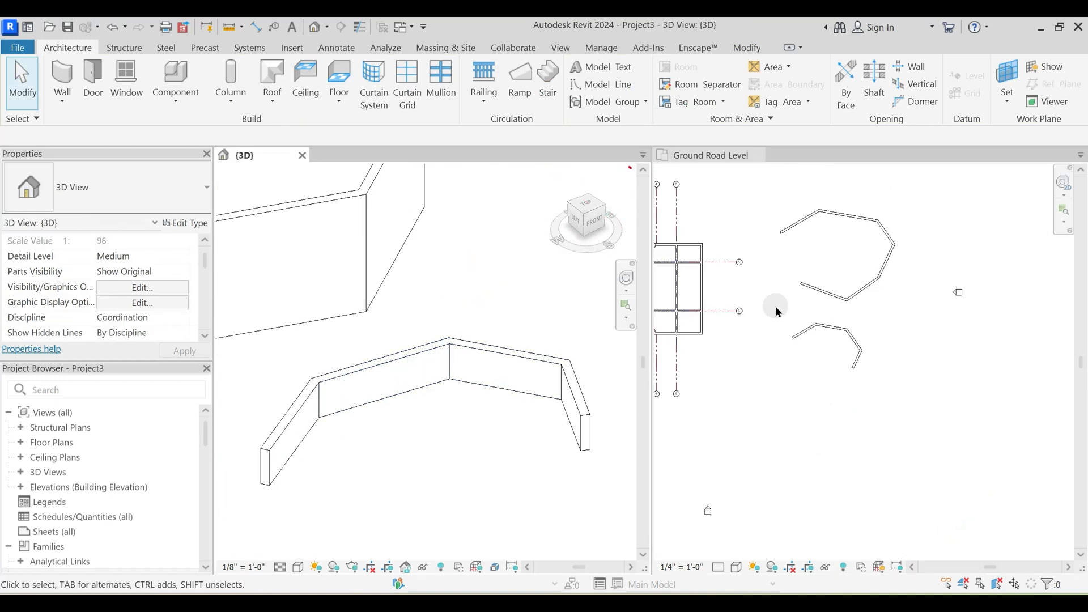
- Prepare new walls with Wall Centerline as the location line and their top at the First Floor level
{"action": "key", "text": "w"}
{"action": "key", "text": "a"}
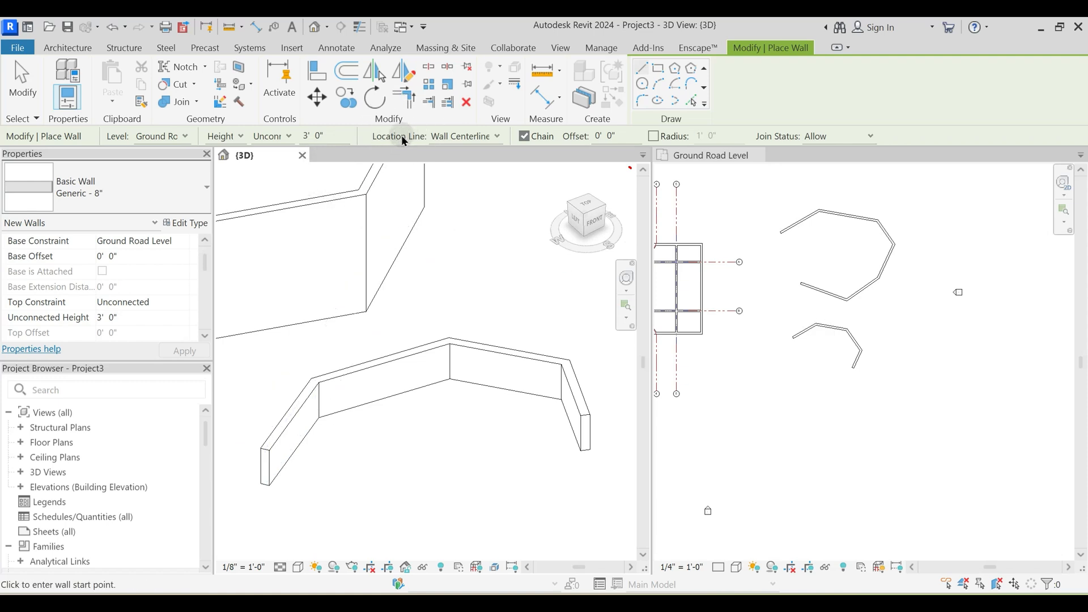
{"action": "left_click", "coordinate": [470, 139]}
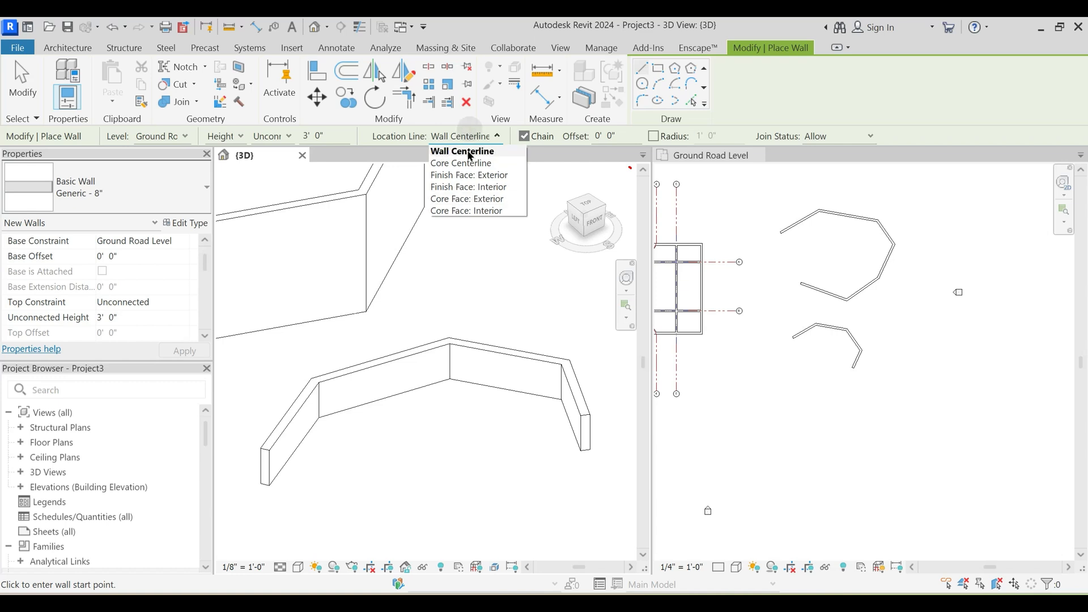
{"action": "left_click", "coordinate": [474, 154]}
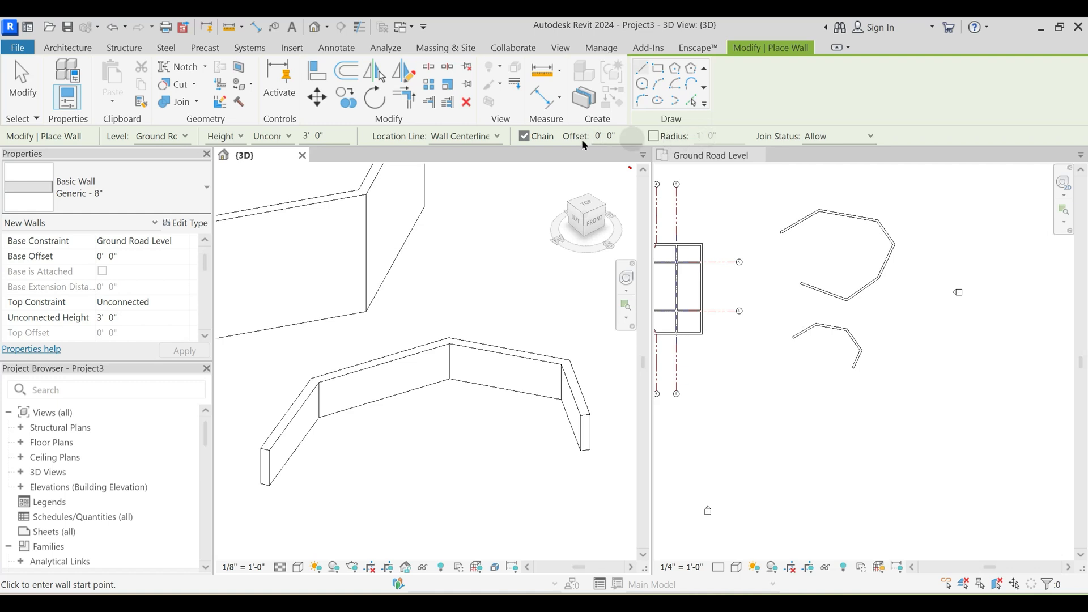
{"action": "left_click", "coordinate": [464, 139]}
{"action": "left_click", "coordinate": [891, 400]}
{"action": "middle_click_drag", "start_coordinate": [810, 371], "coordinate": [778, 330]}
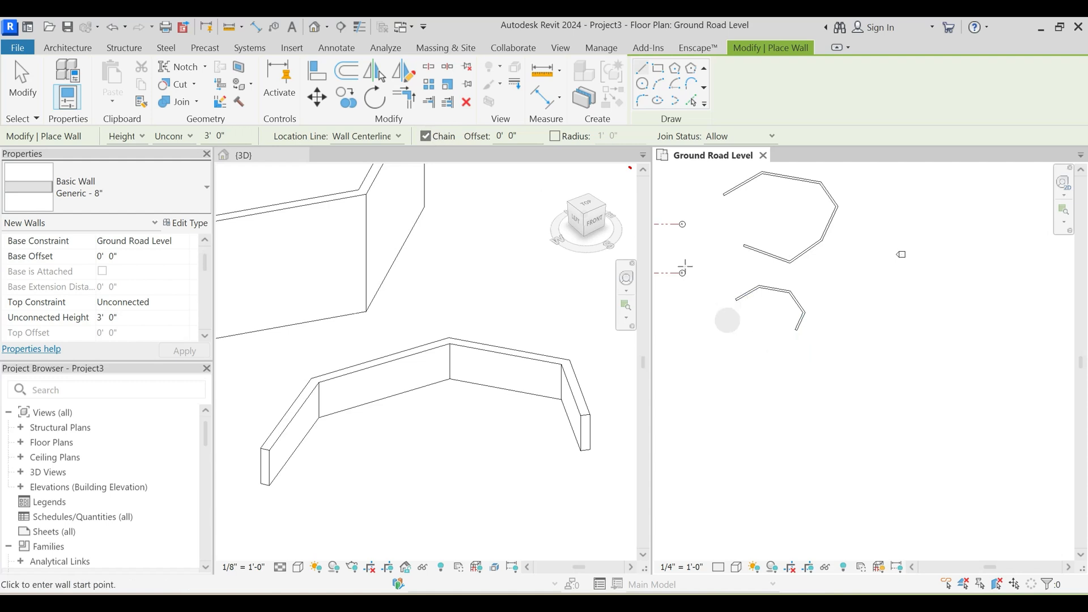
{"action": "scroll", "coordinate": [731, 365], "scroll_direction": "up", "scroll_amount": 2}
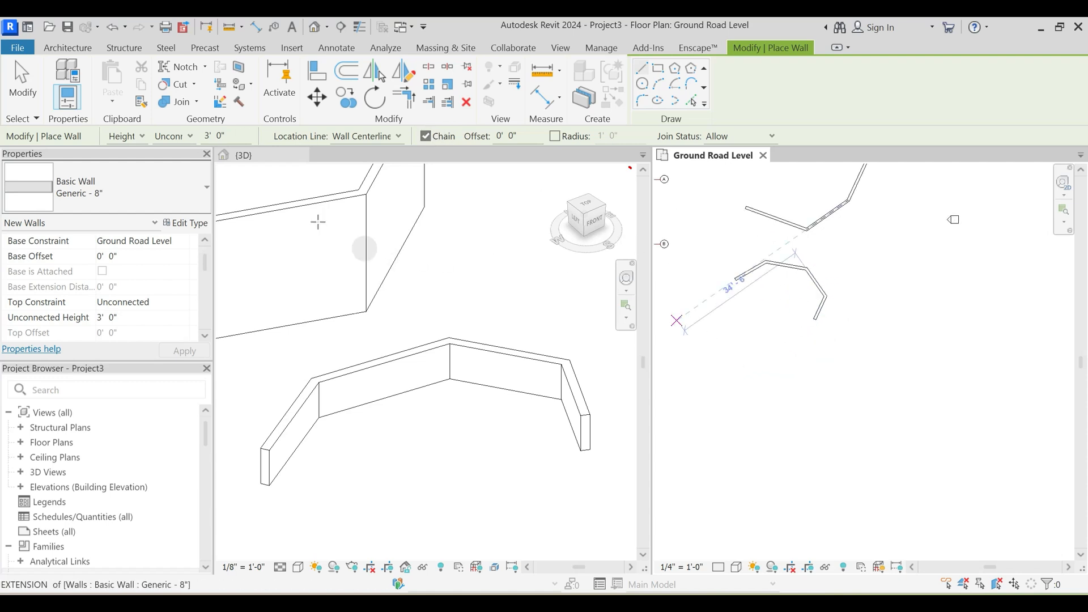
{"action": "left_click", "coordinate": [180, 133]}
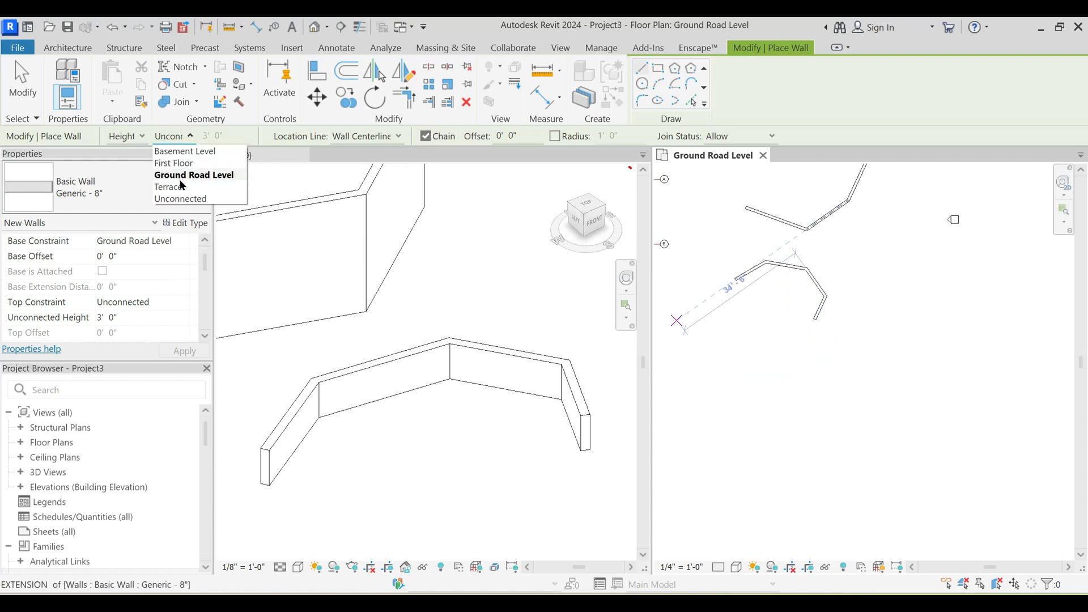
{"action": "left_click", "coordinate": [181, 164]}
- Draw a chain of five First Floor-height wall segments in the empty area south of the low walls
{"action": "scroll", "coordinate": [828, 358], "scroll_direction": "up", "scroll_amount": 1}
{"action": "left_click", "coordinate": [720, 380]}
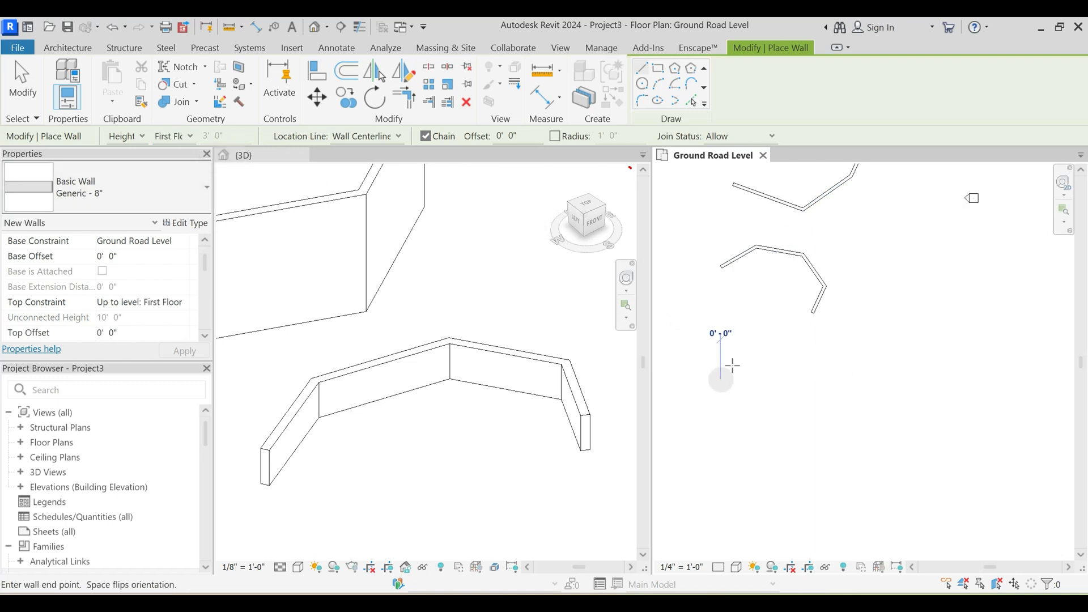
{"action": "left_click", "coordinate": [759, 341]}
{"action": "left_click", "coordinate": [906, 367]}
{"action": "left_click", "coordinate": [899, 422]}
{"action": "left_click", "coordinate": [817, 450]}
{"action": "left_click", "coordinate": [772, 445]}
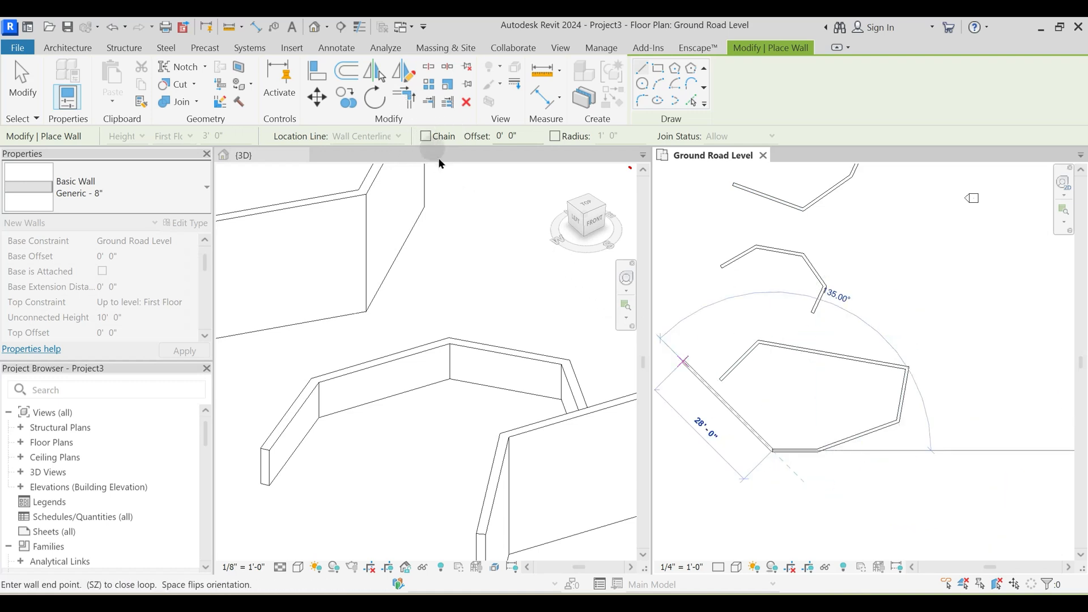
- With Chain turned off, add one last wall segment about 21'-6" long, running southwest from the chain's open end
{"action": "middle_click_drag", "start_coordinate": [697, 474], "coordinate": [759, 408]}
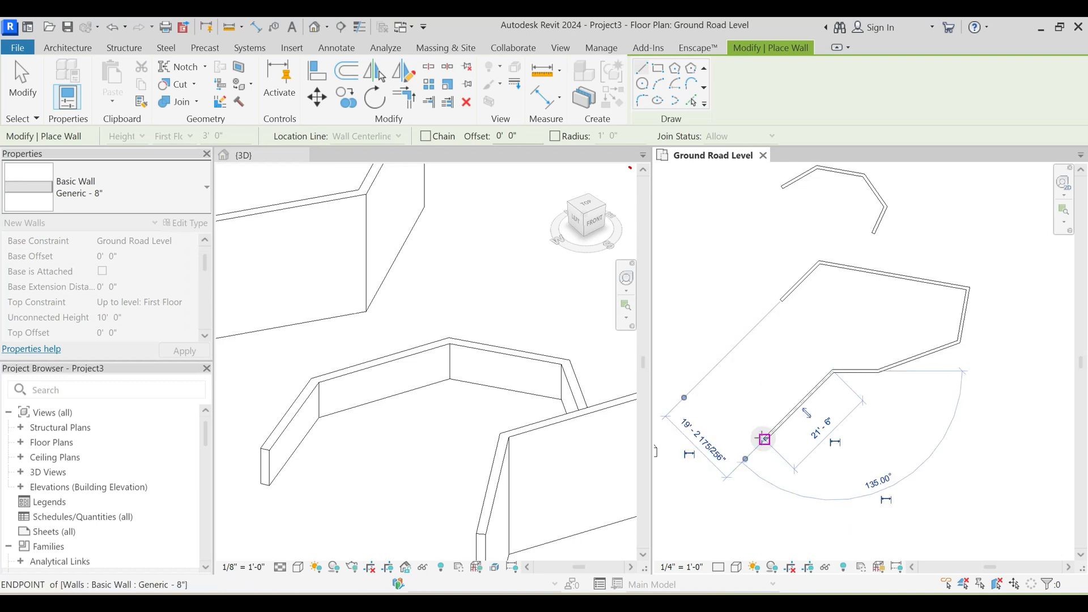
{"action": "left_click", "coordinate": [763, 439]}
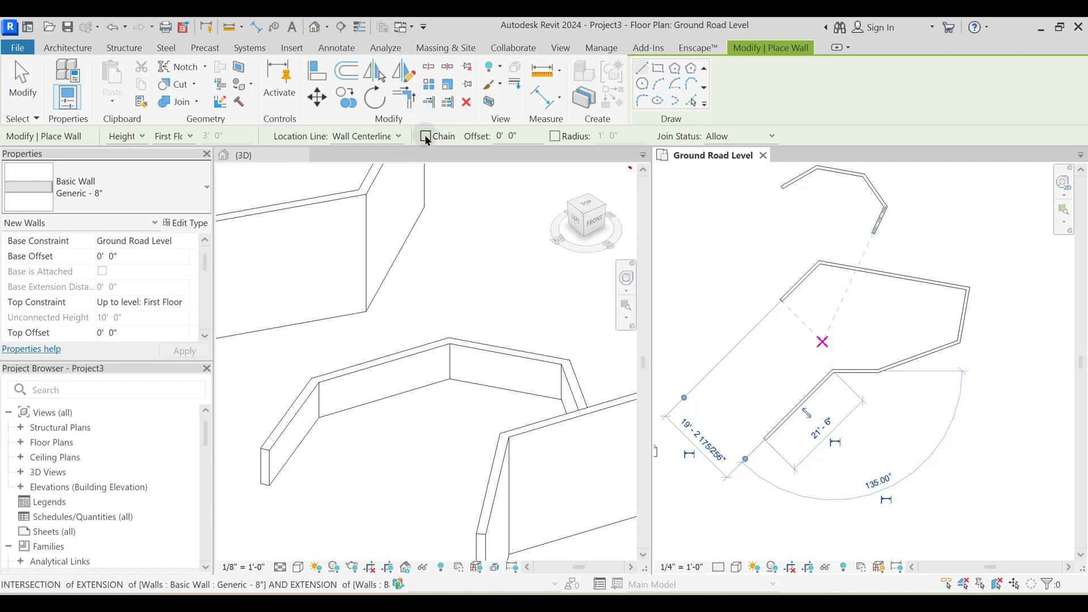
{"action": "key", "text": "Escape"}
{"action": "key", "text": "Escape"}
- Draw a single horizontal wall about 26' long in the empty area north of the six-segment chain
{"action": "middle_click_drag", "start_coordinate": [850, 317], "coordinate": [632, 414]}
{"action": "scroll", "coordinate": [743, 331], "scroll_direction": "down", "scroll_amount": 2}
{"action": "middle_click_drag", "start_coordinate": [779, 359], "coordinate": [856, 446]}
{"action": "scroll", "coordinate": [867, 307], "scroll_direction": "up", "scroll_amount": 2}
{"action": "key", "text": "w"}
{"action": "key", "text": "a"}
{"action": "left_click", "coordinate": [801, 281]}
{"action": "left_click", "coordinate": [909, 281]}
{"action": "key", "text": "Escape"}
{"action": "key", "text": "Escape"}
- Prepare another wall with an offset of 5'
{"action": "middle_click_drag", "start_coordinate": [859, 307], "coordinate": [853, 366]}
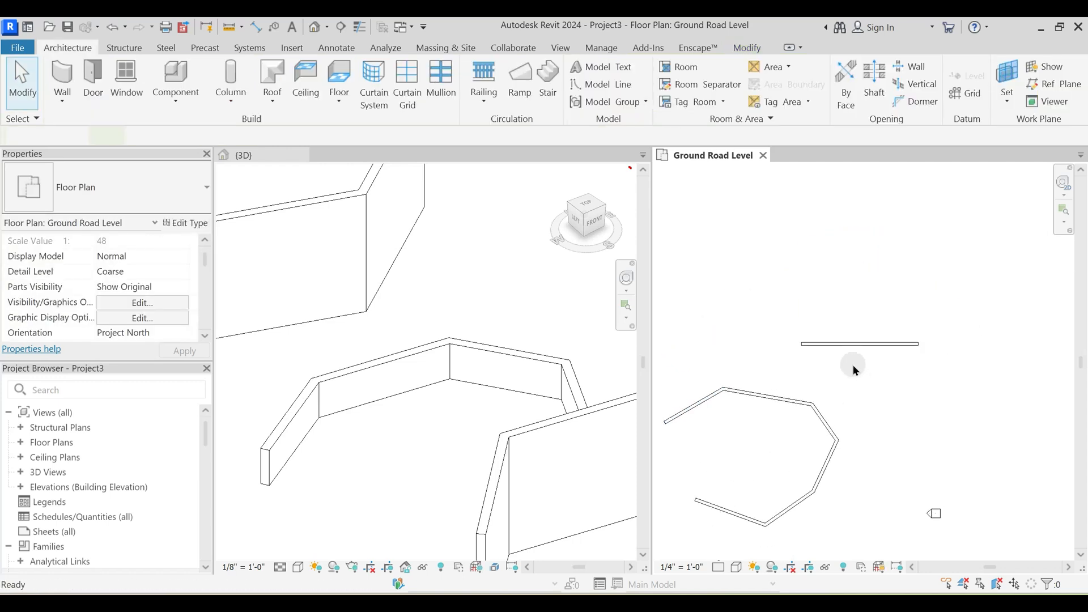
{"action": "key", "text": "w"}
{"action": "key", "text": "a"}
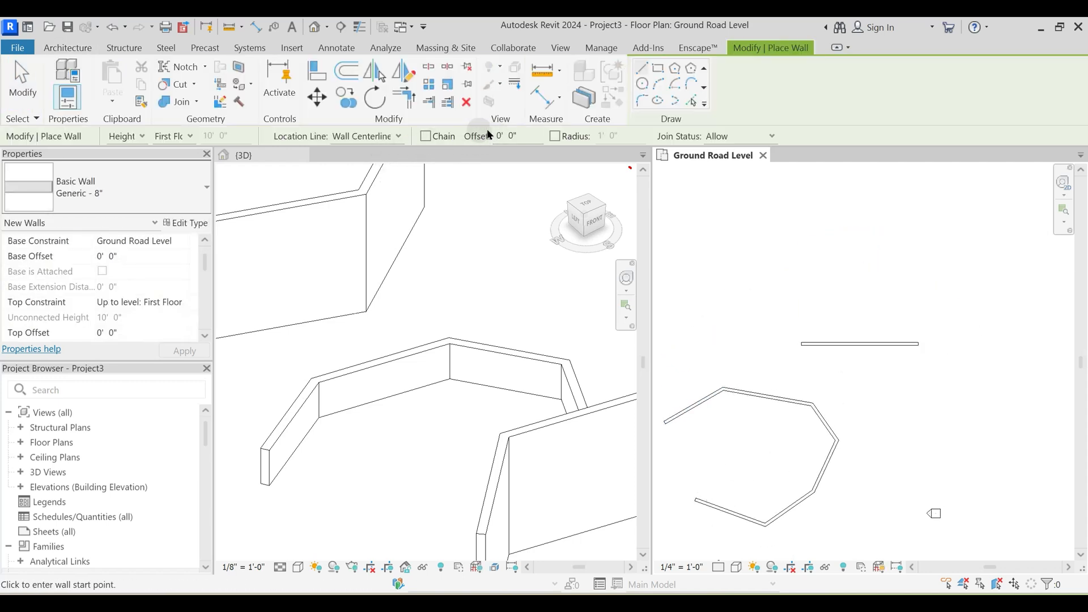
{"action": "left_click_drag", "start_coordinate": [522, 134], "coordinate": [467, 144]}
{"action": "type", "text": "5"}
{"action": "key", "text": "Return"}
- Place a parallel offset wall above the single horizontal wall by tracing that wall's full 26' length
{"action": "middle_click_drag", "start_coordinate": [876, 316], "coordinate": [898, 361]}
{"action": "scroll", "coordinate": [767, 344], "scroll_direction": "up", "scroll_amount": 3}
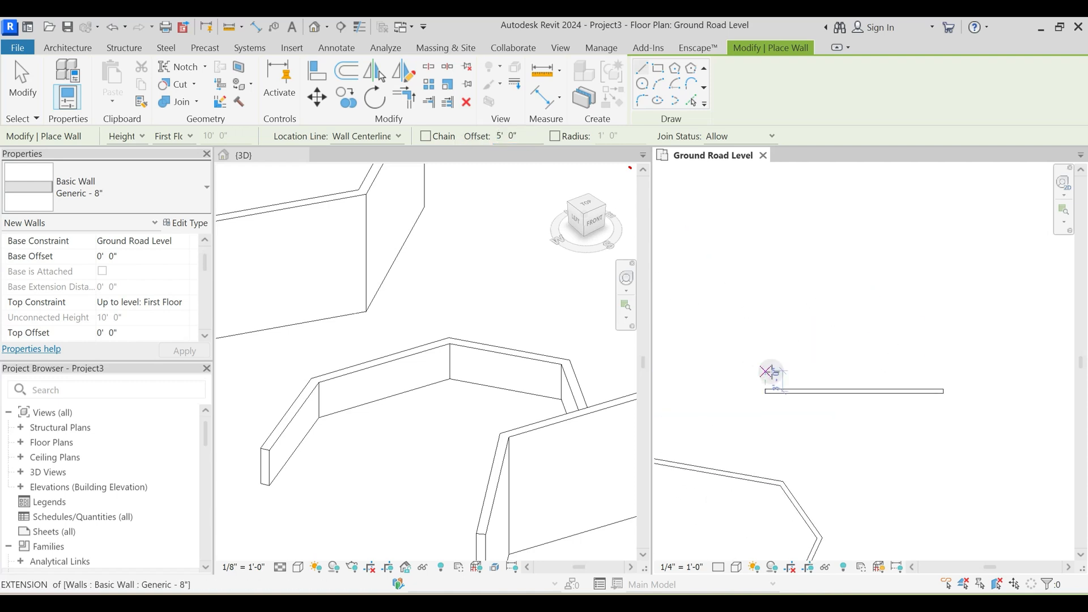
{"action": "scroll", "coordinate": [787, 376], "scroll_direction": "up", "scroll_amount": 3}
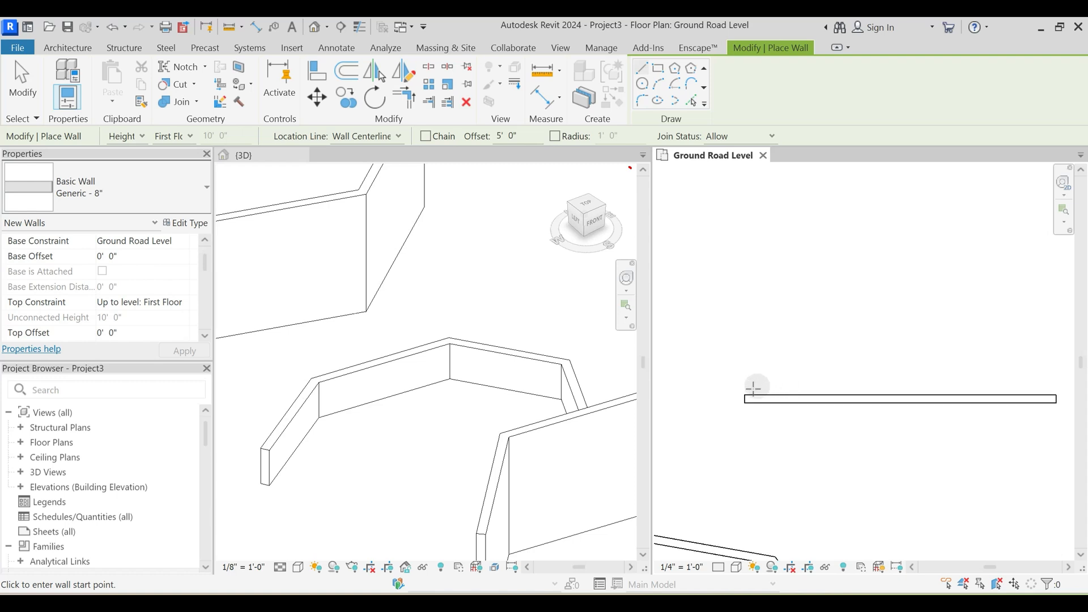
{"action": "left_click", "coordinate": [744, 399]}
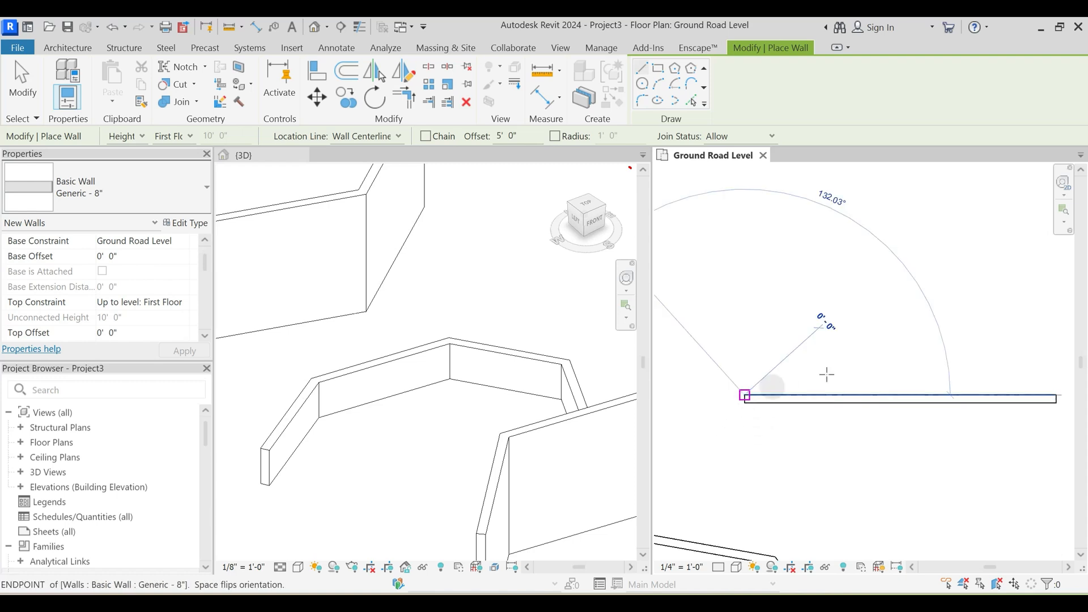
{"action": "middle_click_drag", "start_coordinate": [825, 372], "coordinate": [724, 372]}
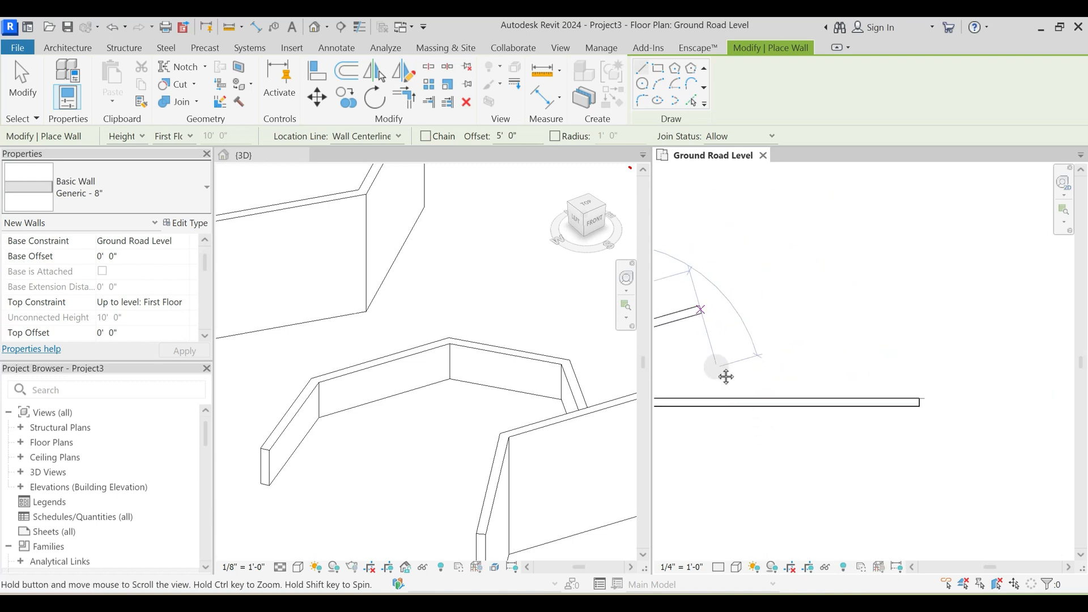
{"action": "left_click", "coordinate": [920, 397]}
{"action": "key", "text": "Escape"}
{"action": "middle_click_drag", "start_coordinate": [780, 379], "coordinate": [934, 337]}
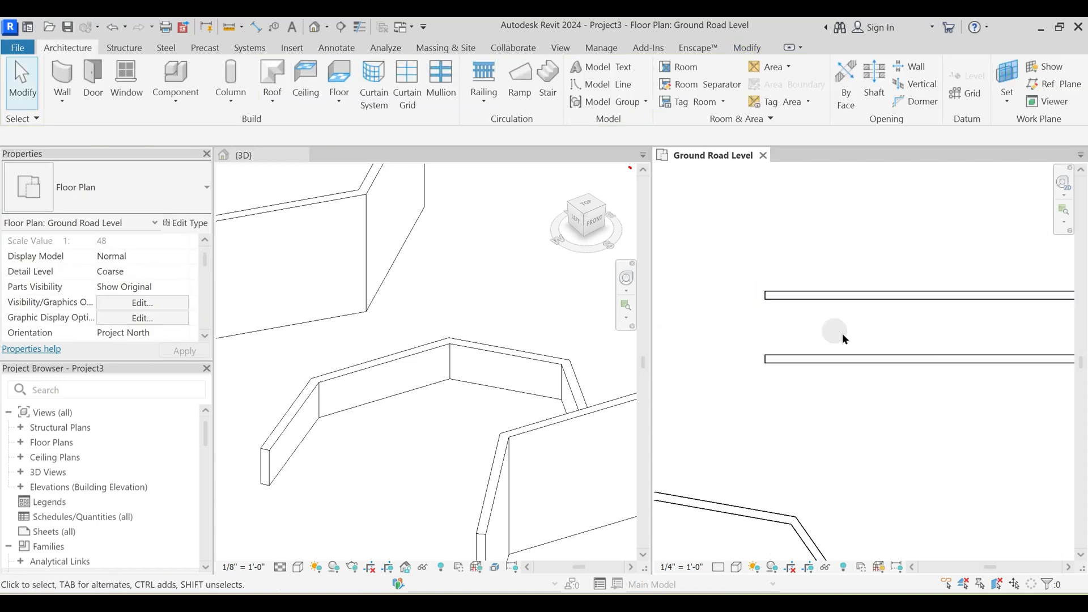
{"action": "middle_click_drag", "start_coordinate": [848, 332], "coordinate": [809, 318]}
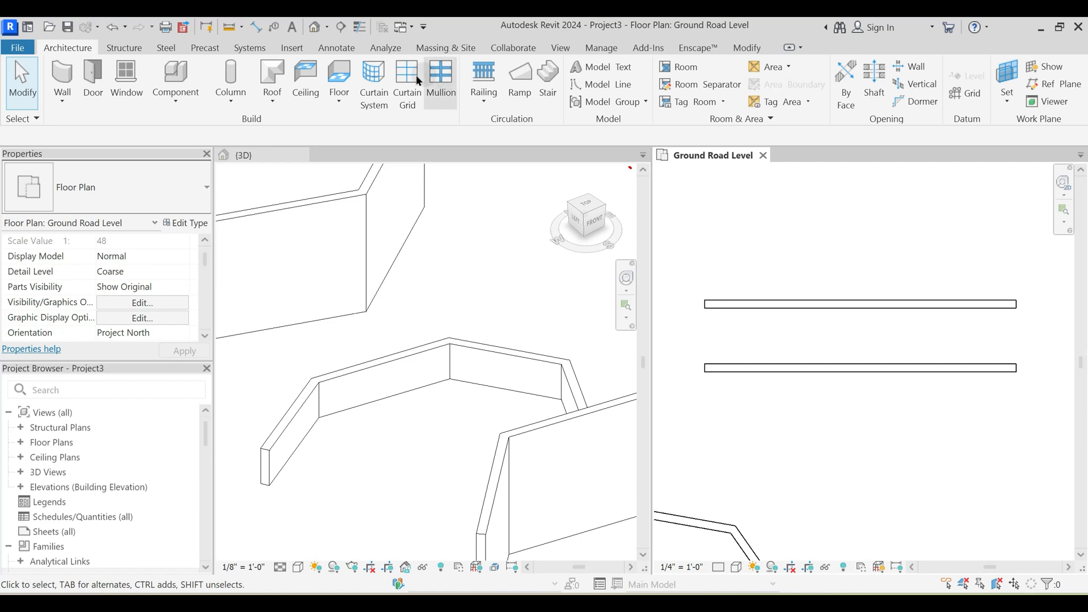
{"action": "left_click", "coordinate": [257, 30]}
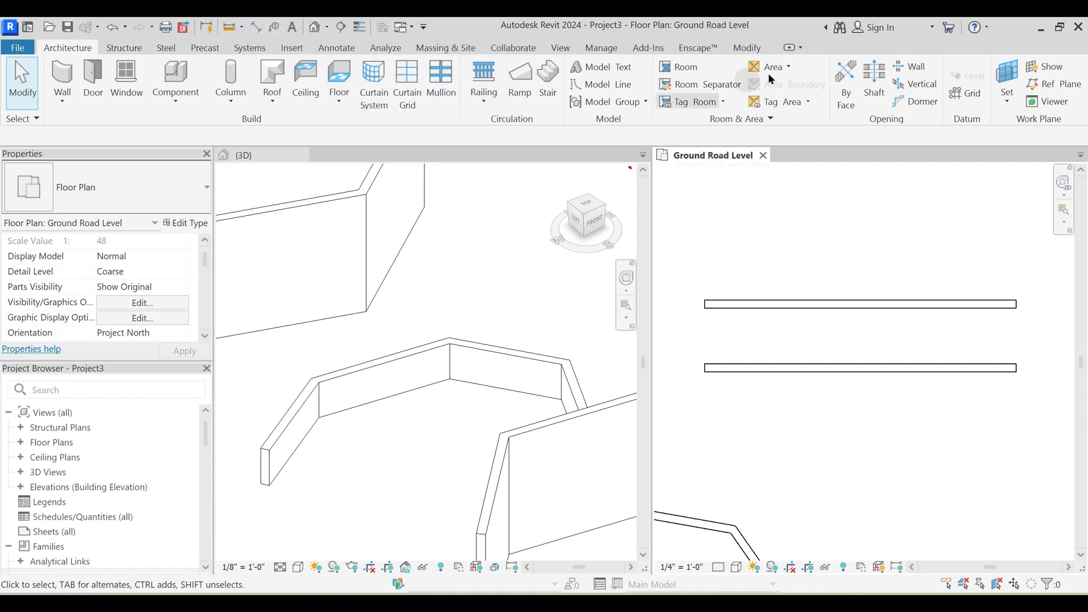
{"action": "left_click", "coordinate": [745, 50]}
{"action": "left_click", "coordinate": [540, 102]}
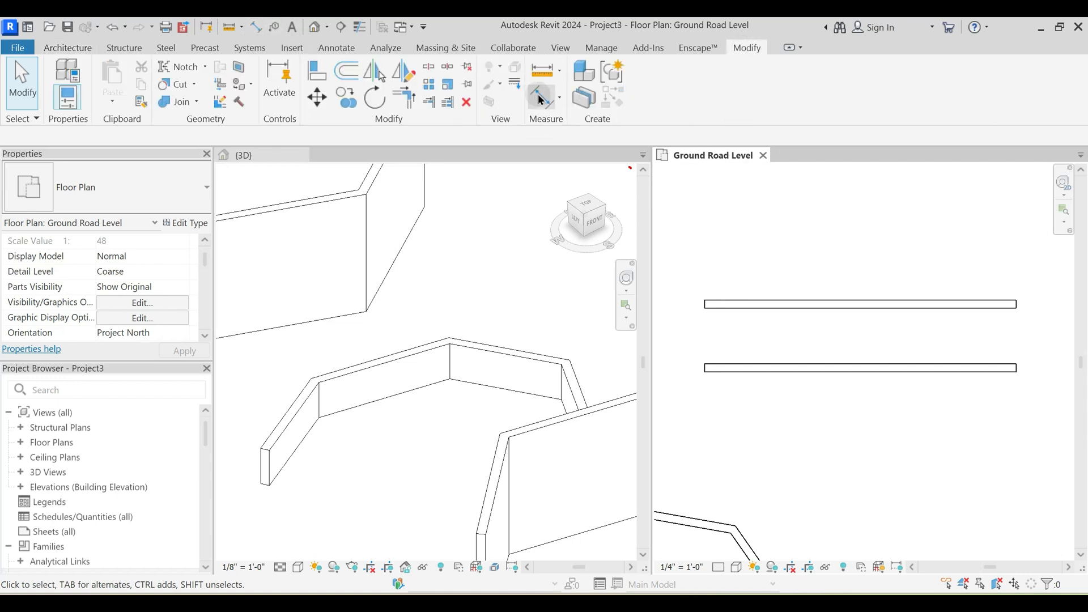
{"action": "scroll", "coordinate": [772, 356], "scroll_direction": "up", "scroll_amount": 3}
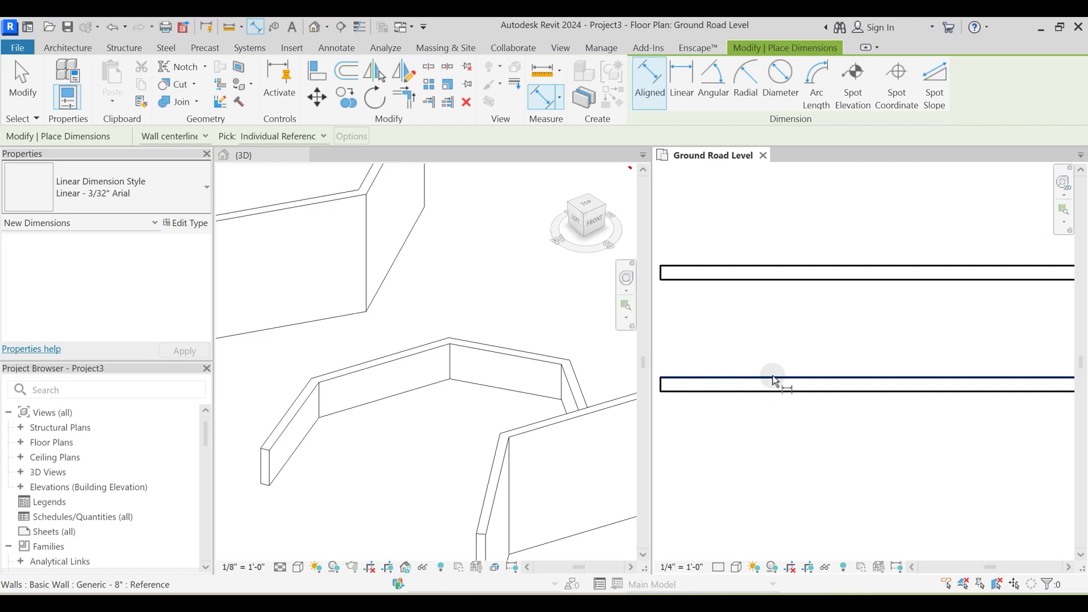
{"action": "key", "text": "Escape"}
{"action": "middle_click_drag", "start_coordinate": [768, 406], "coordinate": [811, 380]}
{"action": "left_click", "coordinate": [545, 101]}
{"action": "left_click", "coordinate": [813, 348]}
{"action": "left_click", "coordinate": [751, 407]}
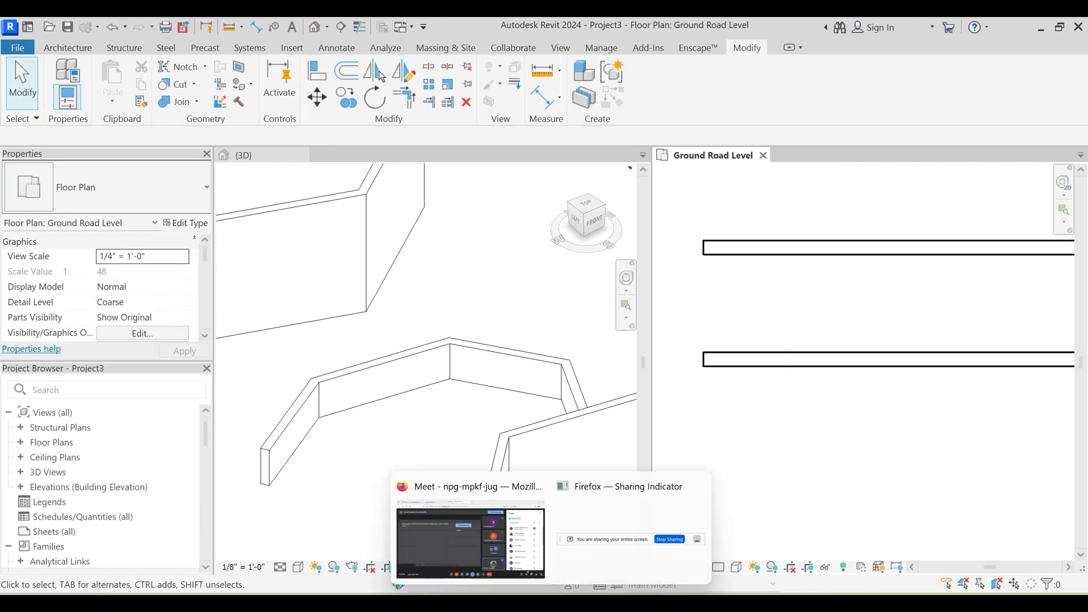
- Switch to the Google Meet call, admit the waiting participant and return to Revit
{"action": "left_click", "coordinate": [473, 541]}
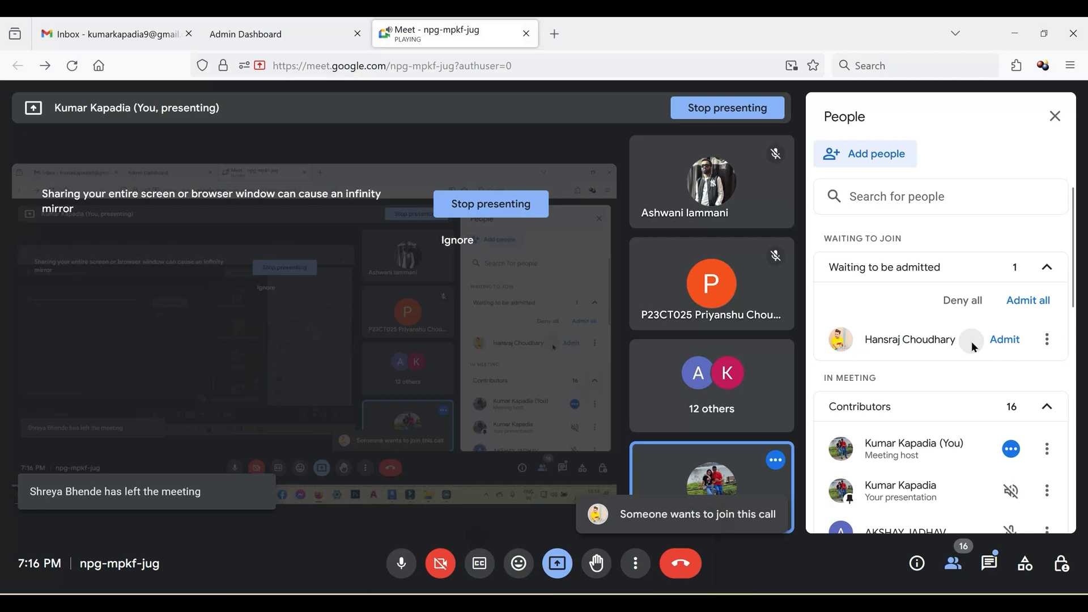
{"action": "left_click", "coordinate": [1004, 340]}
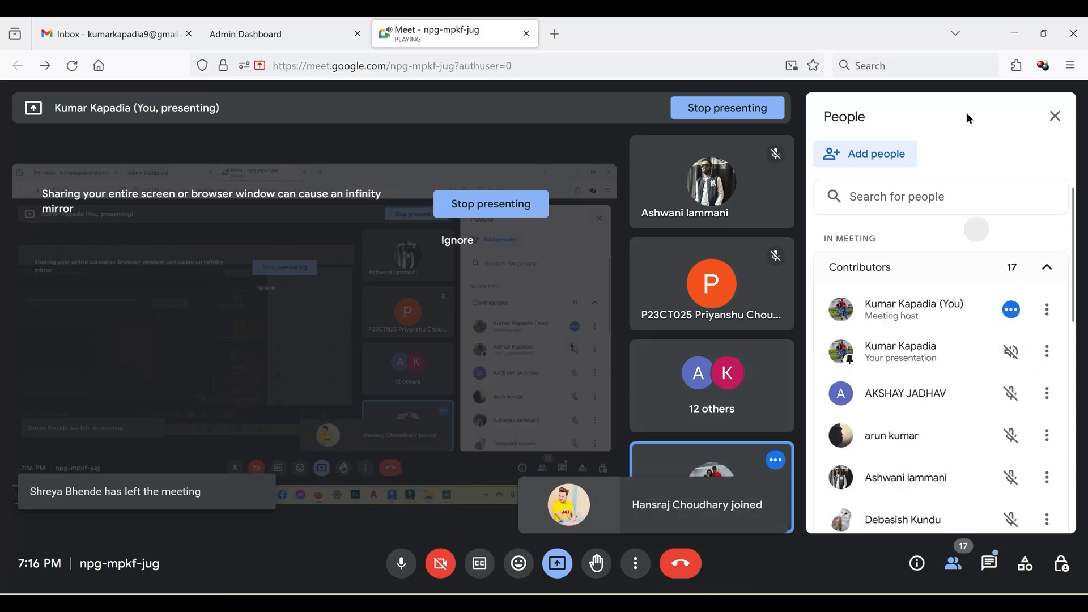
{"action": "left_click", "coordinate": [1014, 33]}
- Measure the clear distance between the facing sides of the two parallel walls with an Aligned dimension, without placing it
{"action": "left_click", "coordinate": [762, 364]}
{"action": "key", "text": "Escape"}
{"action": "left_click", "coordinate": [544, 102]}
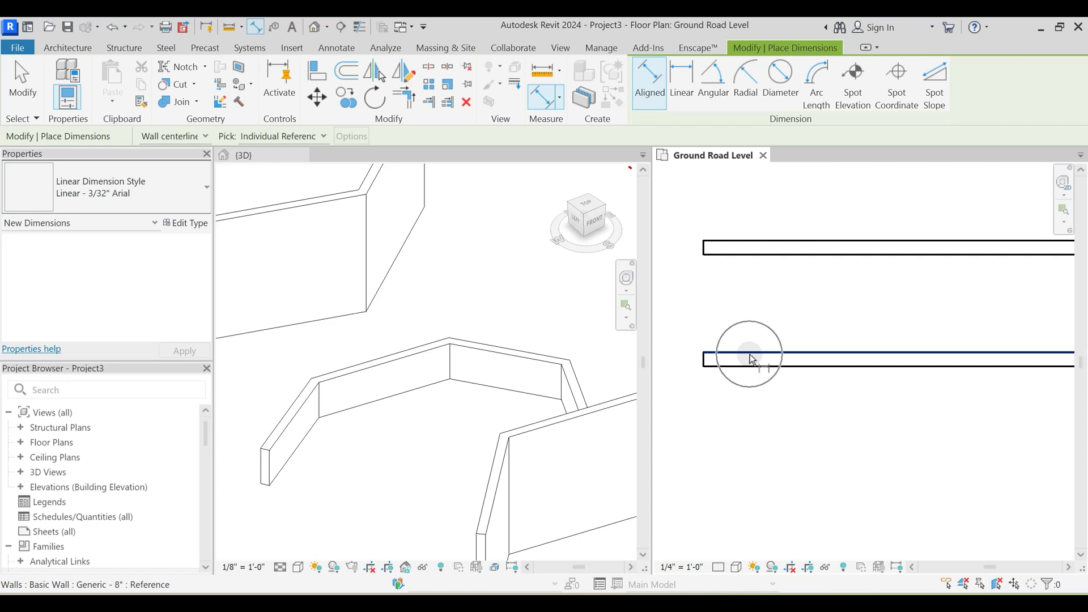
{"action": "left_click", "coordinate": [751, 359]}
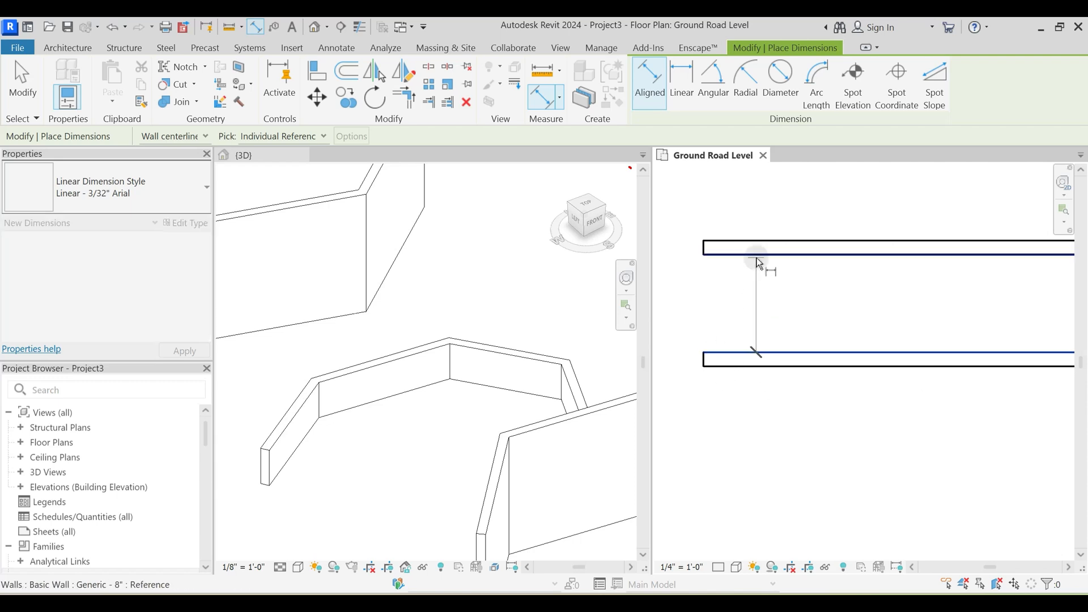
{"action": "left_click", "coordinate": [760, 261]}
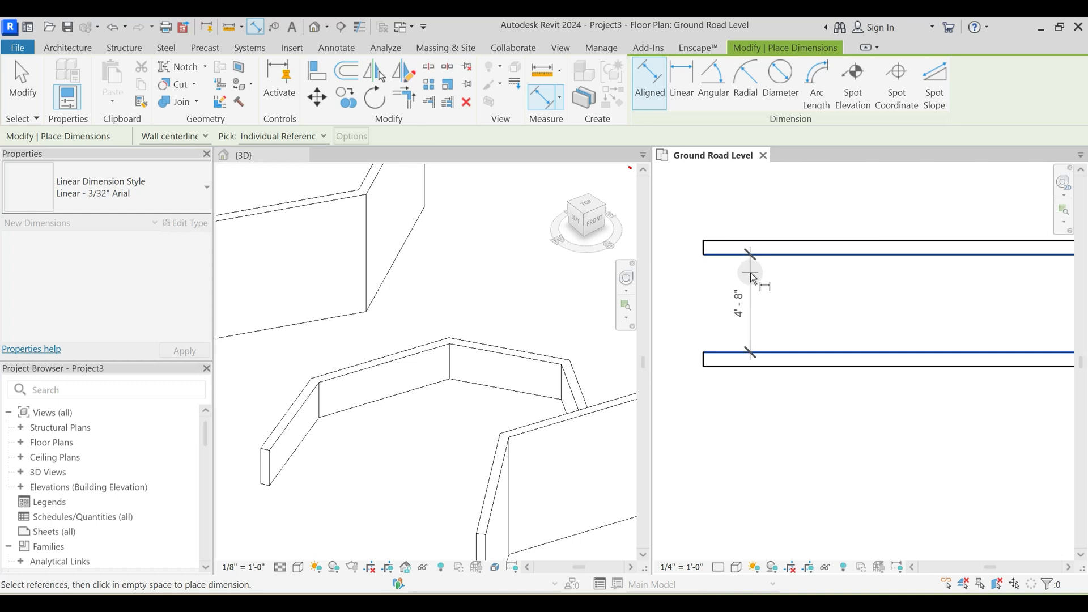
{"action": "scroll", "coordinate": [754, 277], "scroll_direction": "down", "scroll_amount": 1}
{"action": "key", "text": "Escape"}
{"action": "key", "text": "Escape"}
{"action": "scroll", "coordinate": [752, 273], "scroll_direction": "up", "scroll_amount": 2}
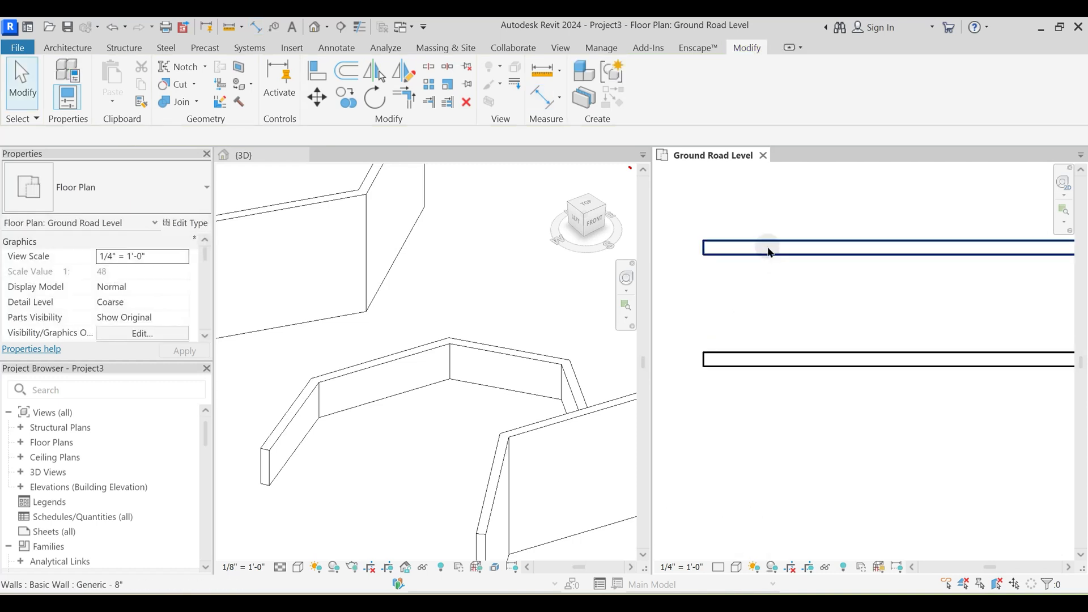
{"action": "left_click", "coordinate": [768, 249]}
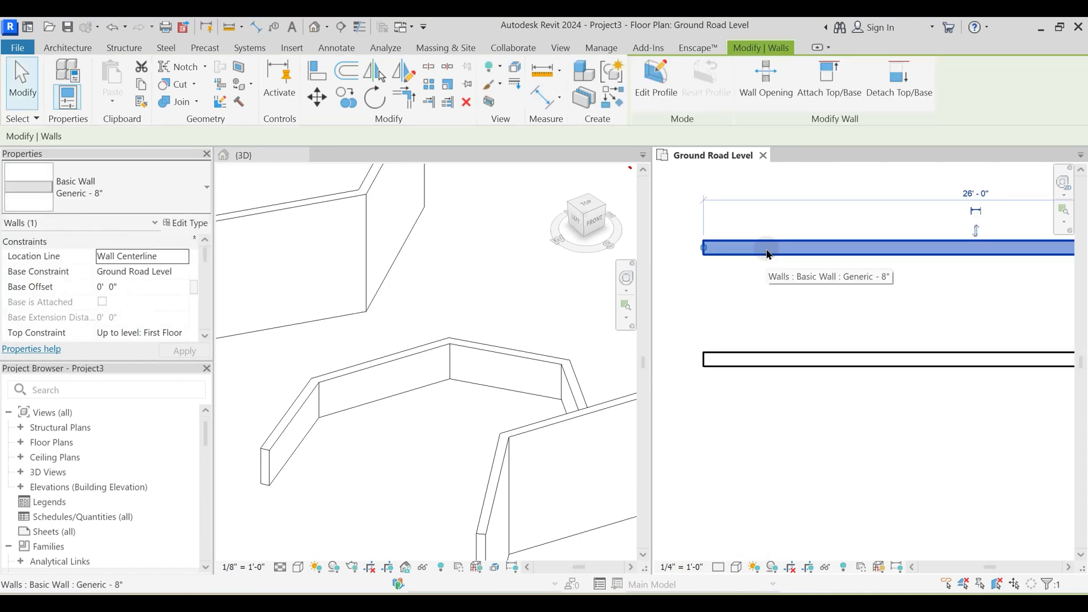
{"action": "middle_click_drag", "start_coordinate": [745, 287], "coordinate": [748, 326]}
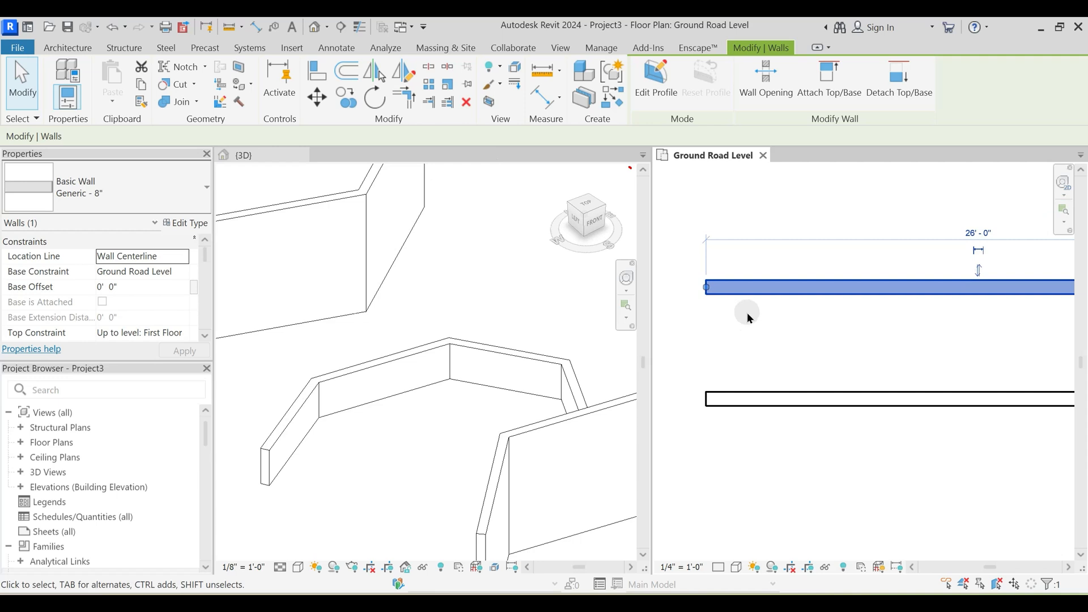
{"action": "left_click", "coordinate": [747, 312]}
{"action": "scroll", "coordinate": [774, 330], "scroll_direction": "down", "scroll_amount": 2}
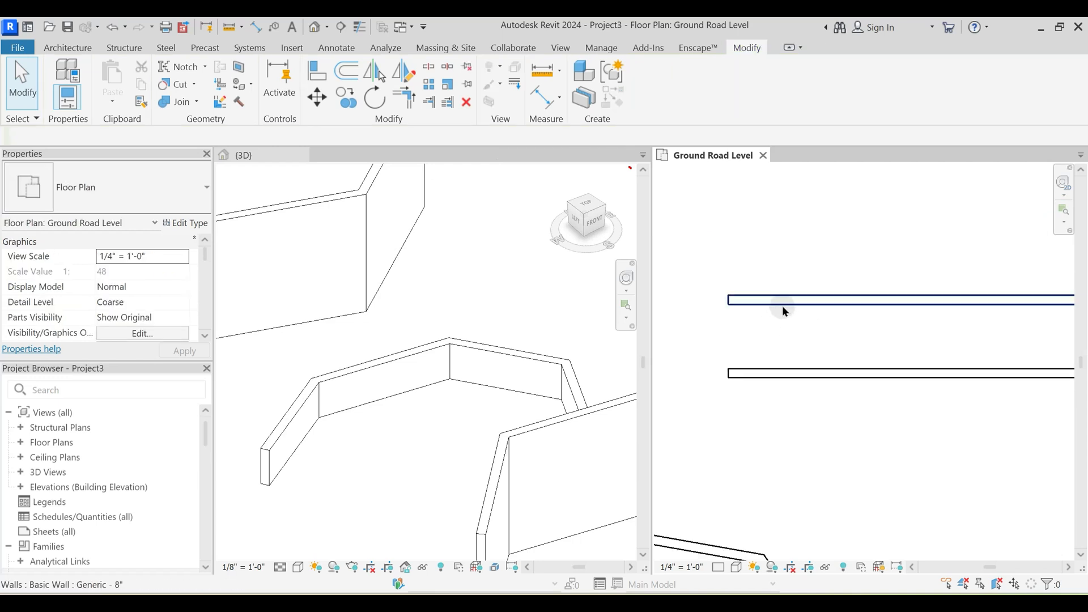
{"action": "key", "text": "w"}
{"action": "key", "text": "a"}
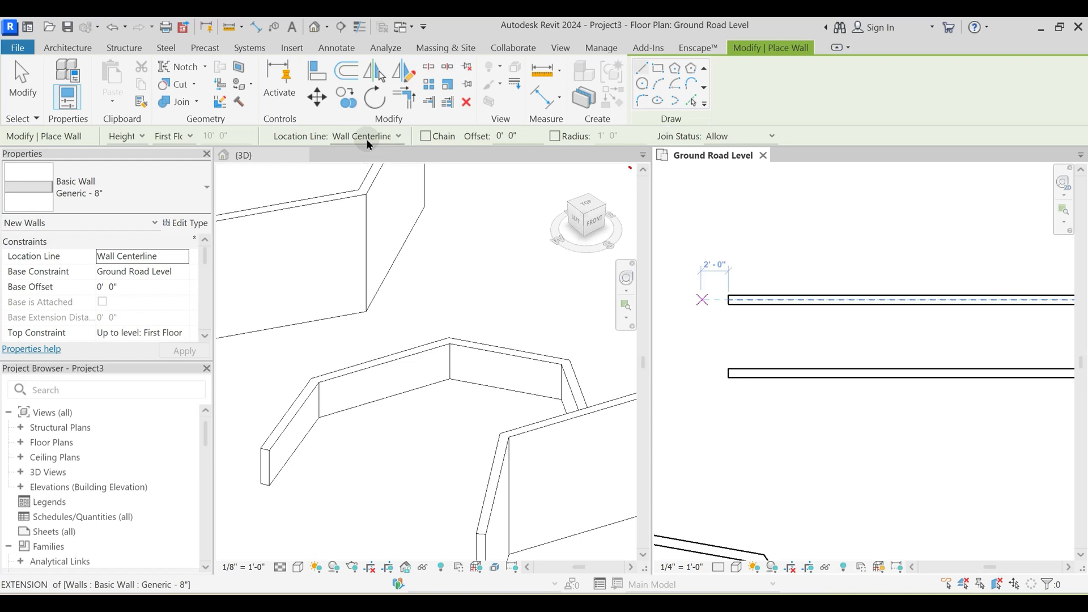
{"action": "key", "text": "Escape"}
{"action": "key", "text": "Escape"}
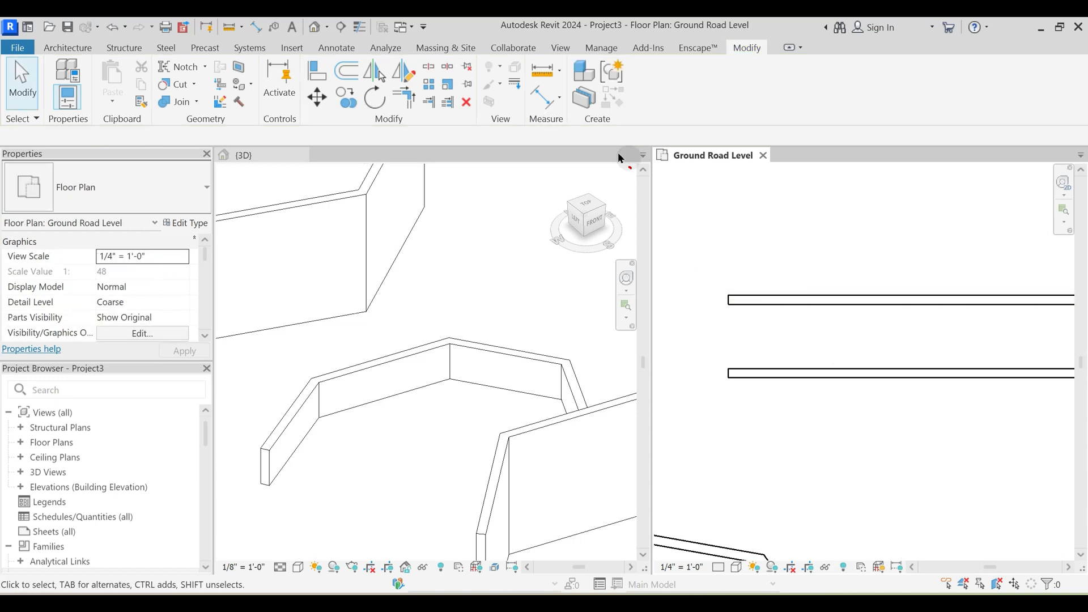
- Measure from the lower parallel wall's centerline to the near face of the upper wall with an Aligned dimension, without placing it
{"action": "left_click", "coordinate": [544, 98]}
{"action": "scroll", "coordinate": [732, 317], "scroll_direction": "up", "scroll_amount": 2}
{"action": "left_click", "coordinate": [780, 436]}
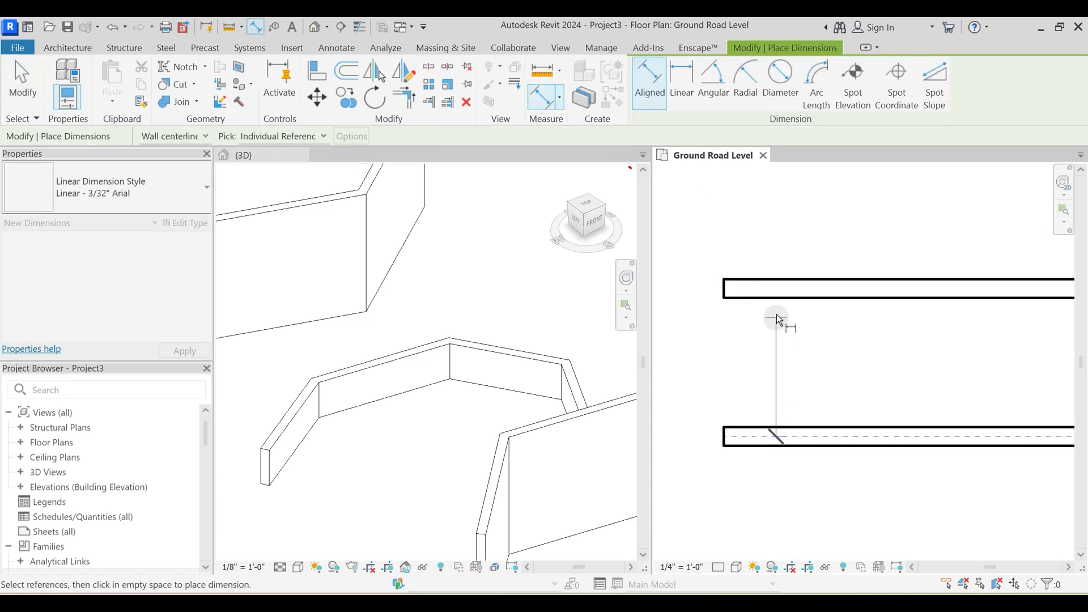
{"action": "key", "text": "Escape"}
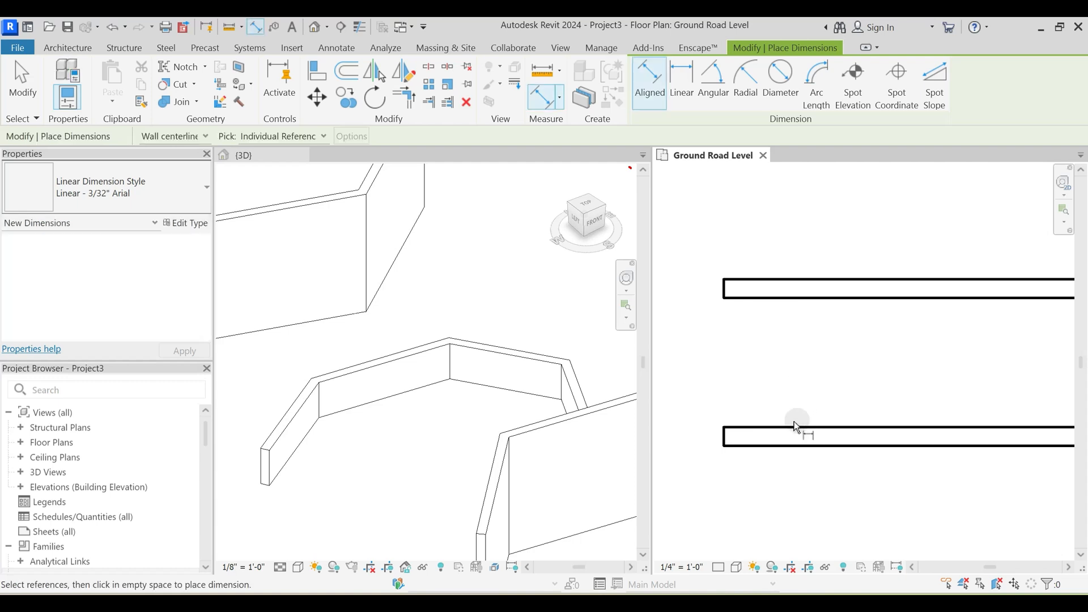
{"action": "left_click", "coordinate": [790, 437]}
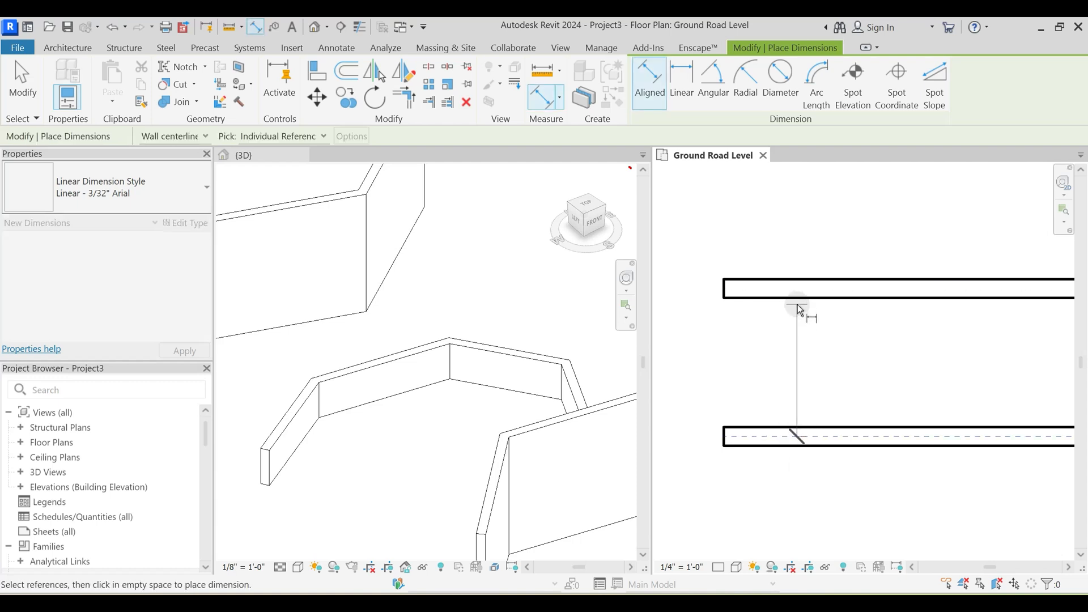
{"action": "left_click", "coordinate": [800, 307]}
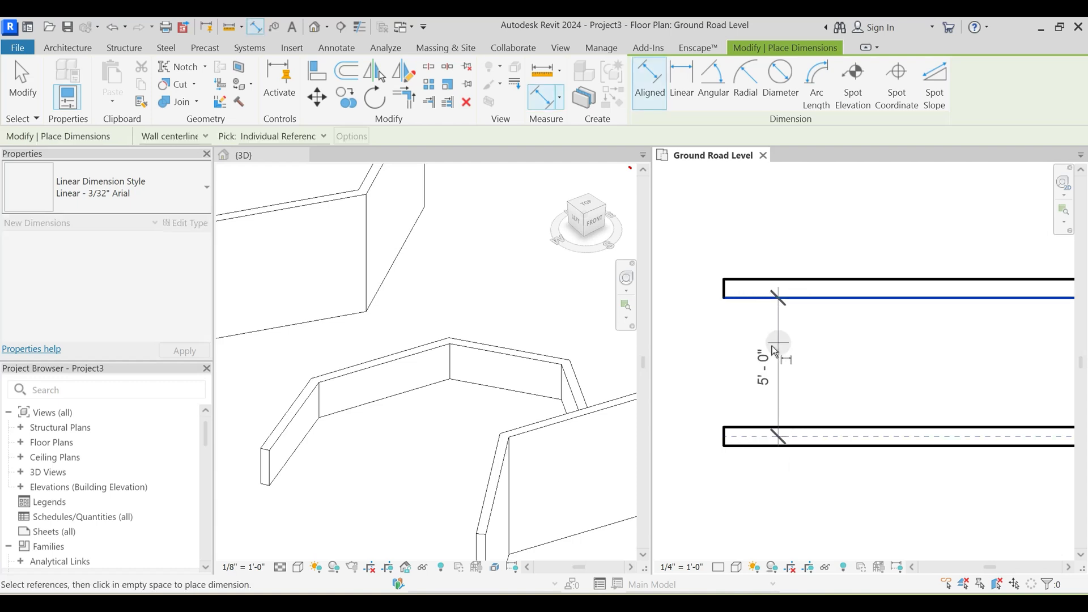
{"action": "scroll", "coordinate": [762, 347], "scroll_direction": "down", "scroll_amount": 5}
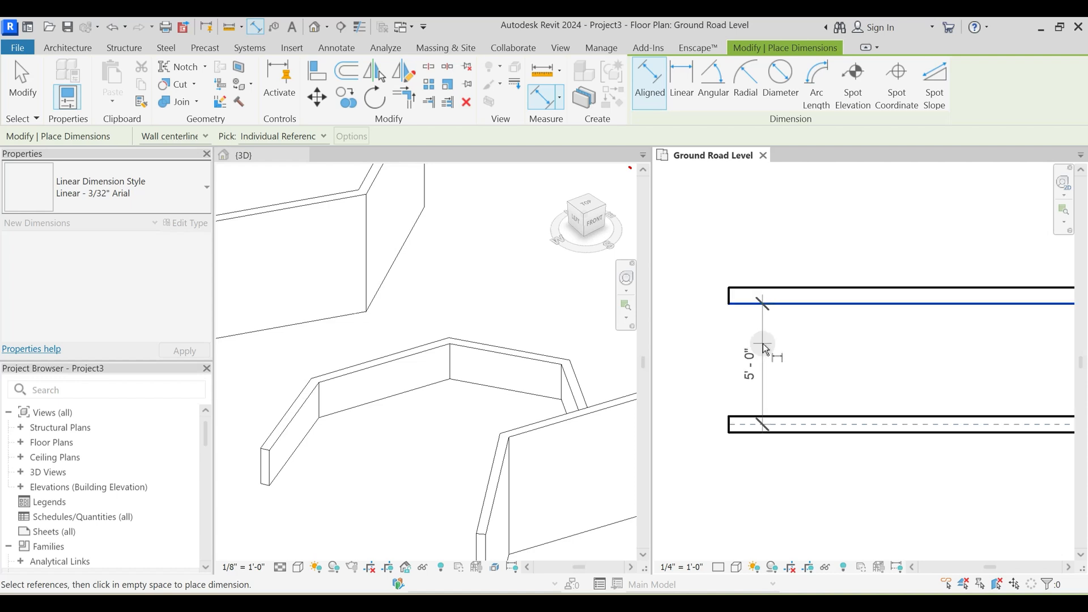
{"action": "scroll", "coordinate": [763, 348], "scroll_direction": "up", "scroll_amount": 5}
{"action": "key", "text": "Escape"}
{"action": "key", "text": "Escape"}
{"action": "scroll", "coordinate": [773, 341], "scroll_direction": "down", "scroll_amount": 5}
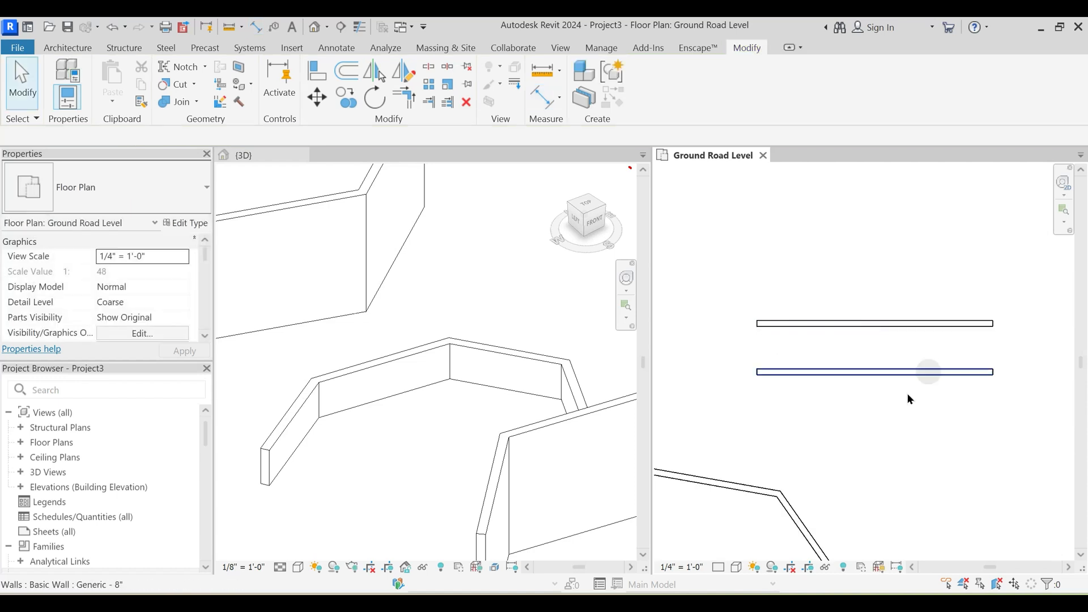
- Prepare a new wall with the Radius option enabled and set to 3'
{"action": "middle_click_drag", "start_coordinate": [843, 371], "coordinate": [749, 271]}
{"action": "key", "text": "w"}
{"action": "key", "text": "a"}
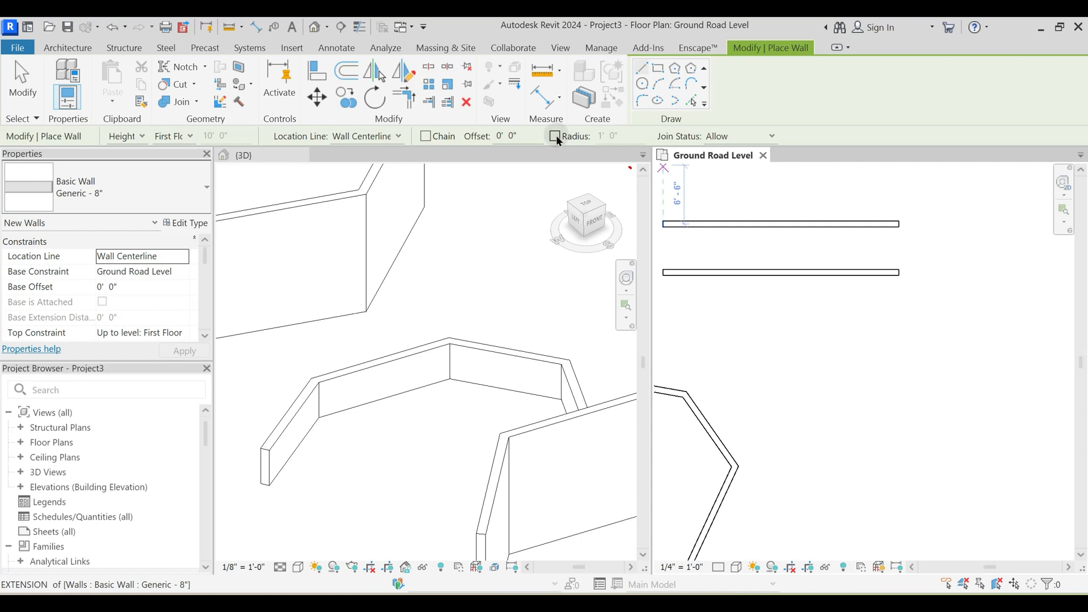
{"action": "left_click", "coordinate": [555, 136]}
{"action": "left_click", "coordinate": [629, 137]}
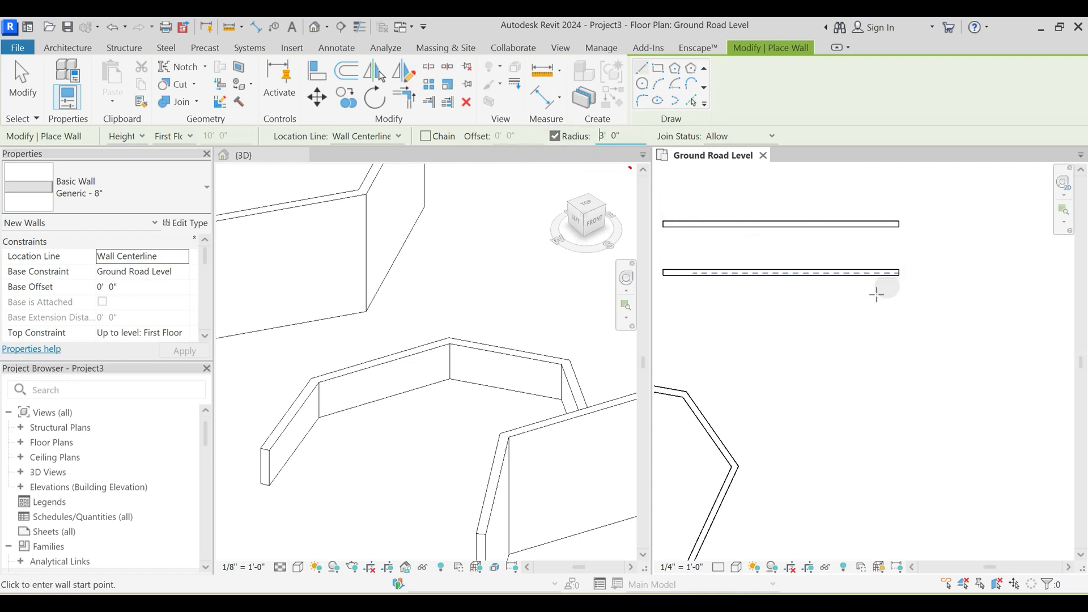
- Try a single unchained wall about 16' long at 35° in the empty area above the other walls
{"action": "scroll", "coordinate": [874, 298], "scroll_direction": "down", "scroll_amount": 3}
{"action": "scroll", "coordinate": [843, 343], "scroll_direction": "up", "scroll_amount": 1}
{"action": "middle_click_drag", "start_coordinate": [881, 361], "coordinate": [797, 326]}
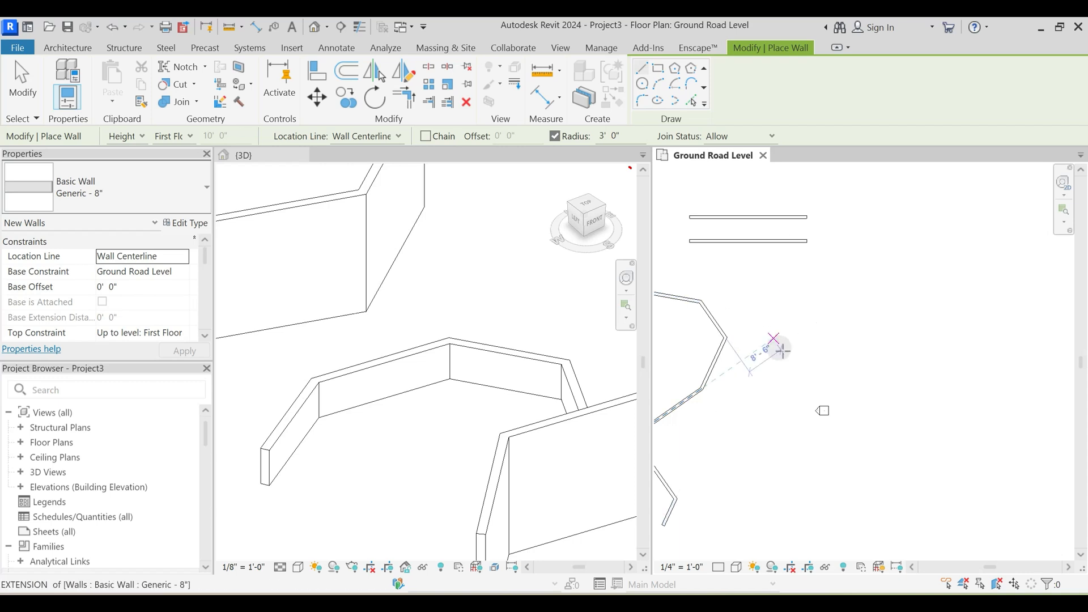
{"action": "middle_click_drag", "start_coordinate": [730, 527], "coordinate": [865, 340]}
{"action": "scroll", "coordinate": [865, 343], "scroll_direction": "down", "scroll_amount": 2}
{"action": "middle_click_drag", "start_coordinate": [752, 428], "coordinate": [758, 332]}
{"action": "middle_click_drag", "start_coordinate": [883, 214], "coordinate": [850, 444]}
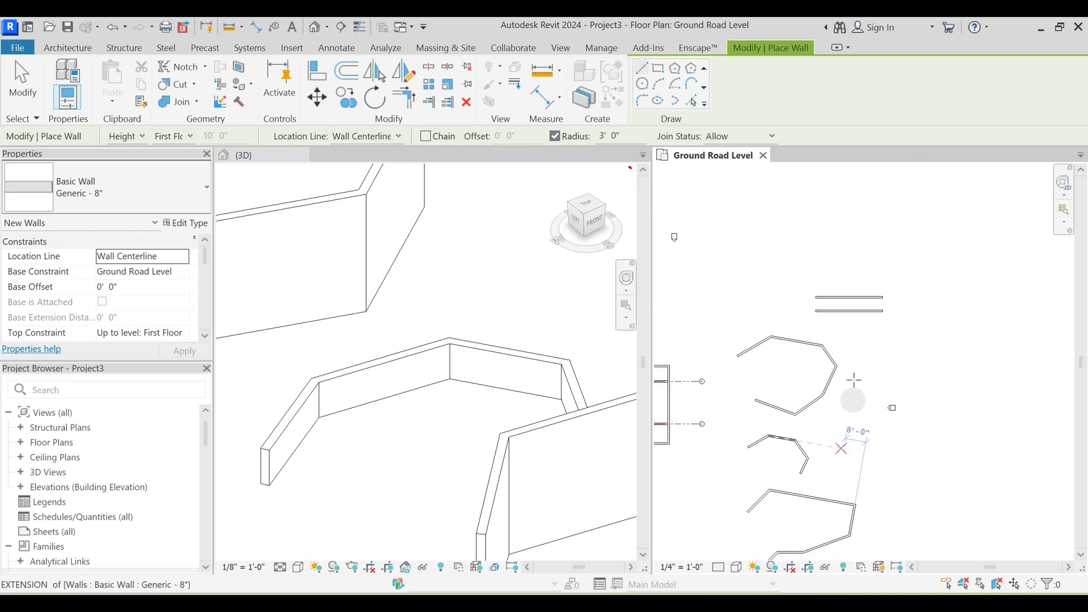
{"action": "scroll", "coordinate": [834, 303], "scroll_direction": "up", "scroll_amount": 1}
{"action": "middle_click_drag", "start_coordinate": [728, 273], "coordinate": [869, 401]}
{"action": "left_click", "coordinate": [817, 305]}
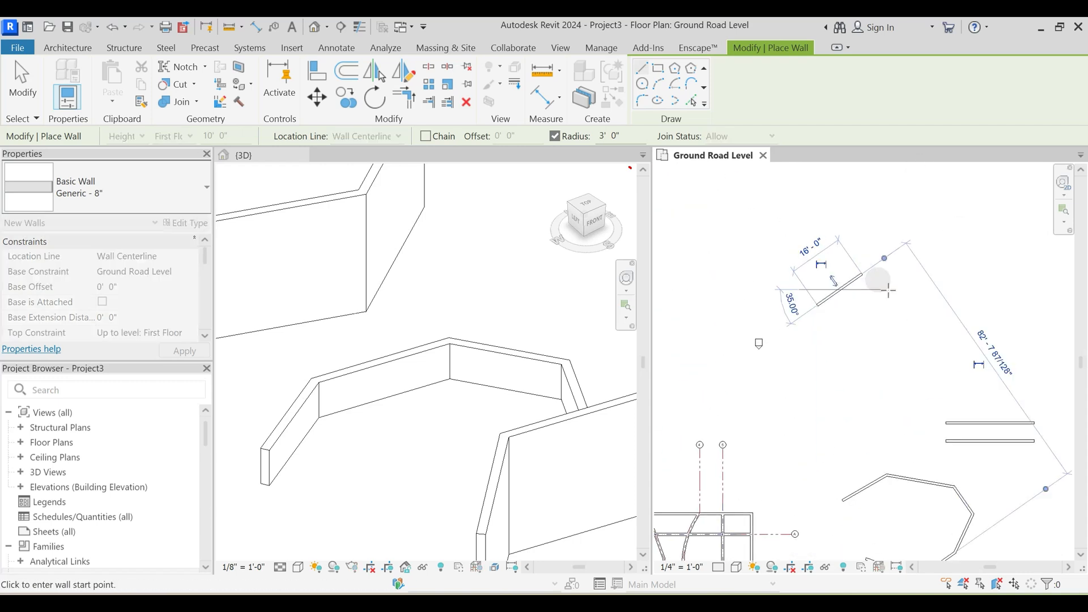
{"action": "scroll", "coordinate": [883, 291], "scroll_direction": "up", "scroll_amount": 2}
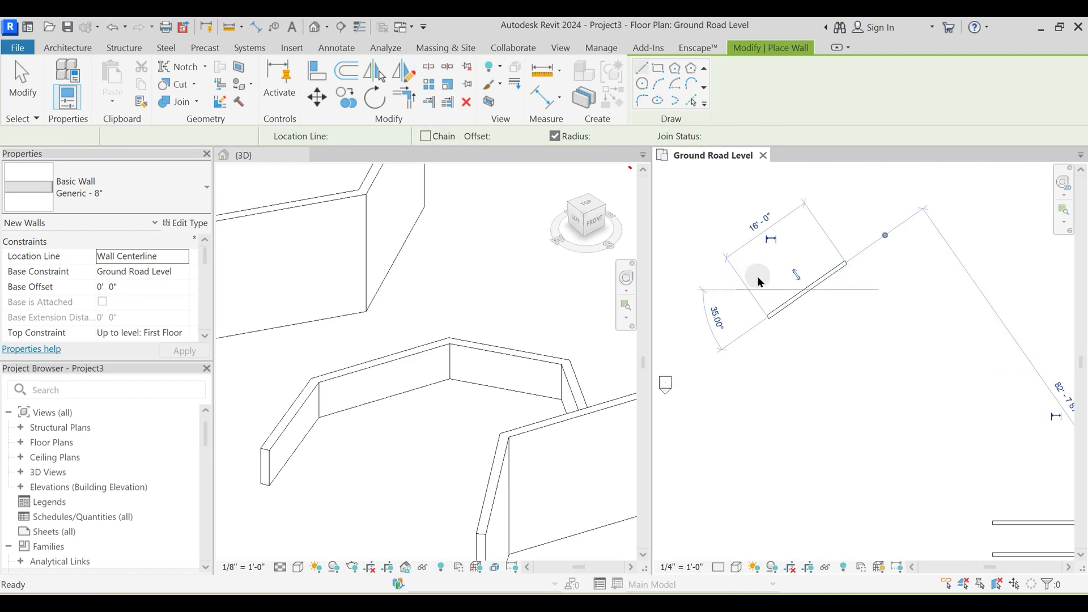
{"action": "key", "text": "Escape"}
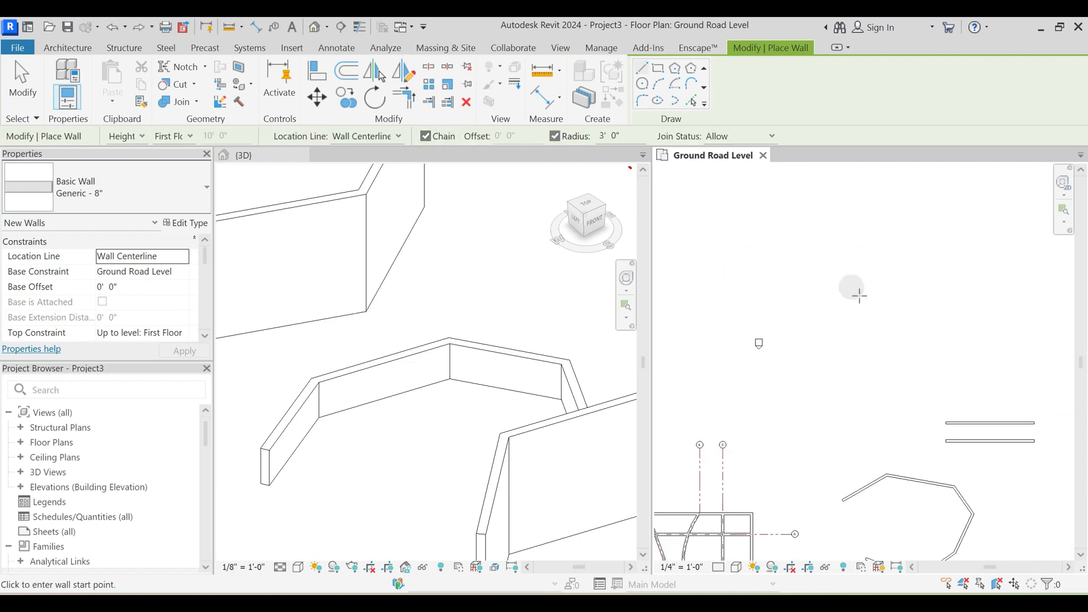
- Draw an open chained wall run of six straight segments with 3' radius corners in the empty area above the parallel walls
{"action": "left_click", "coordinate": [790, 307]}
{"action": "left_click", "coordinate": [842, 257]}
{"action": "left_click", "coordinate": [924, 285]}
{"action": "scroll", "coordinate": [891, 301], "scroll_direction": "up", "scroll_amount": 2}
{"action": "left_click", "coordinate": [896, 390]}
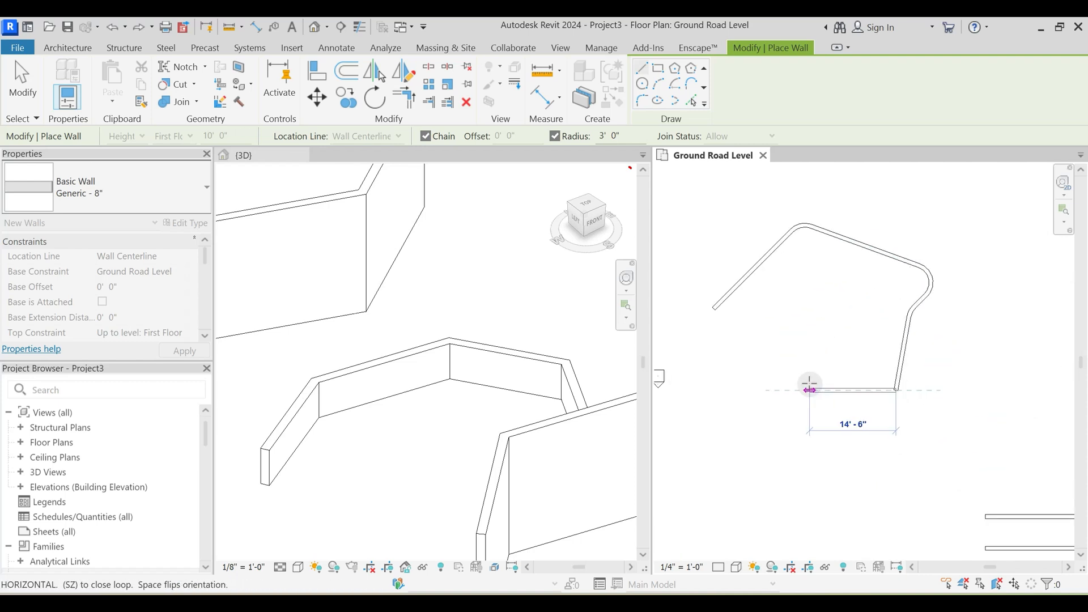
{"action": "left_click", "coordinate": [809, 389]}
{"action": "left_click", "coordinate": [756, 351]}
{"action": "key", "text": "Escape"}
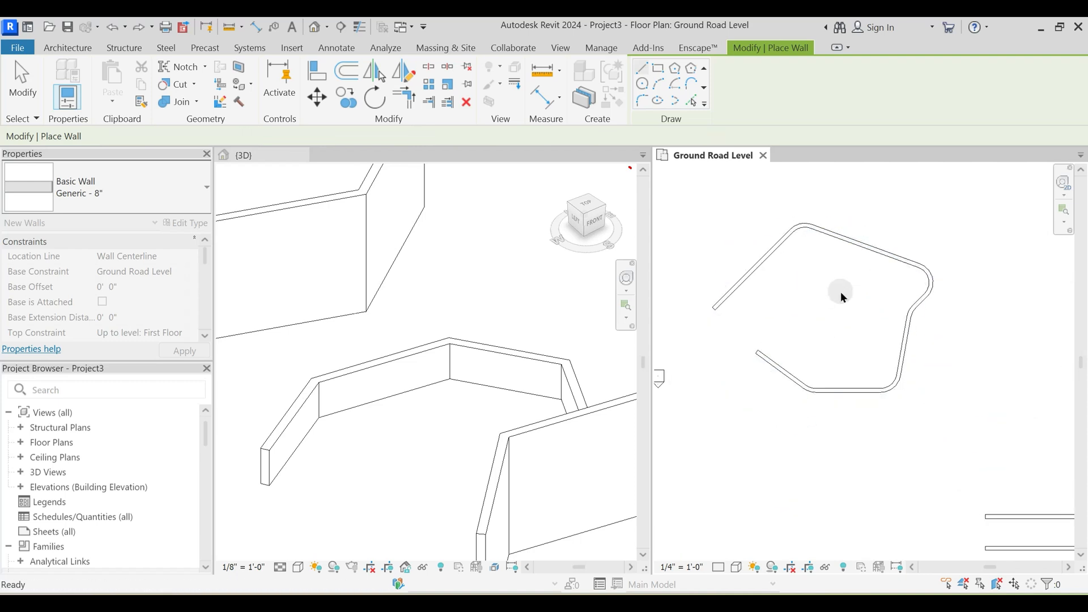
{"action": "key", "text": "Escape"}
- Delete the curved wall segment at the upper corner of the new rounded wall run
{"action": "scroll", "coordinate": [798, 234], "scroll_direction": "up", "scroll_amount": 2}
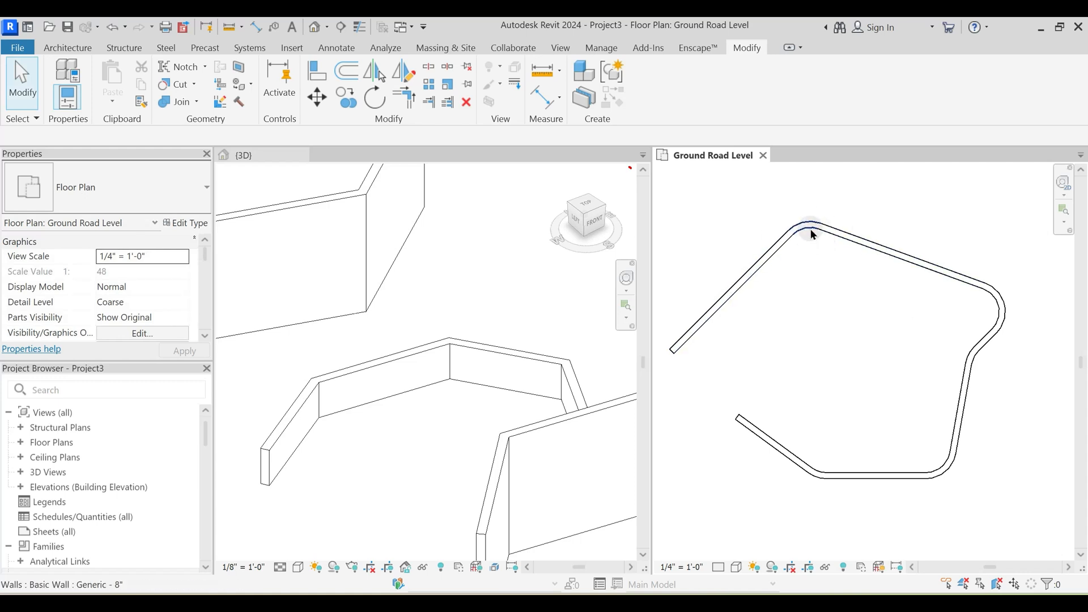
{"action": "left_click", "coordinate": [810, 229]}
{"action": "scroll", "coordinate": [808, 249], "scroll_direction": "up", "scroll_amount": 3}
{"action": "scroll", "coordinate": [810, 250], "scroll_direction": "up", "scroll_amount": 1}
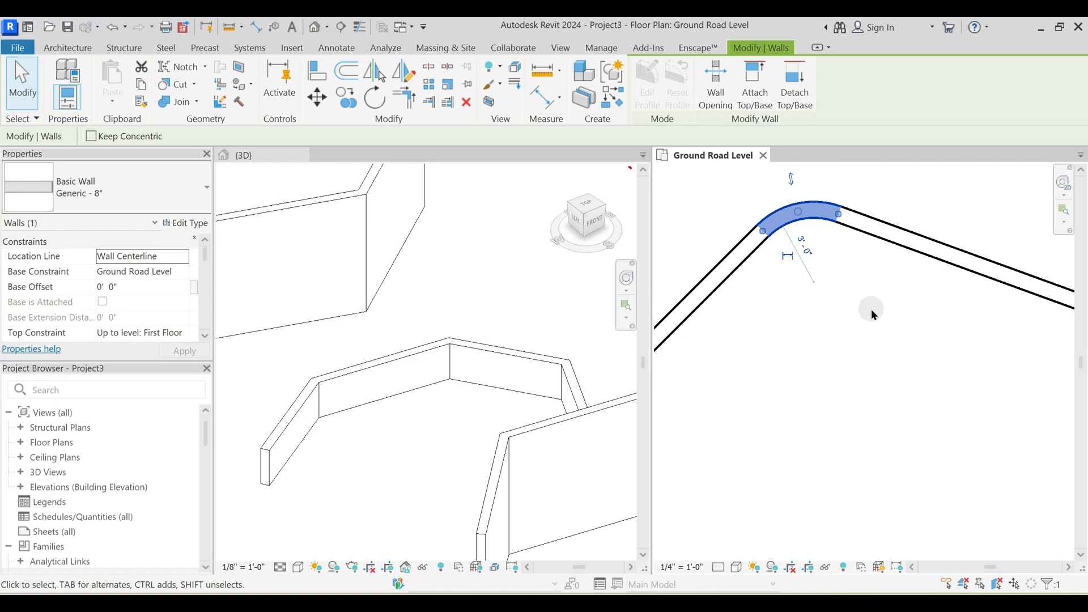
{"action": "middle_click_drag", "start_coordinate": [870, 309], "coordinate": [862, 359]}
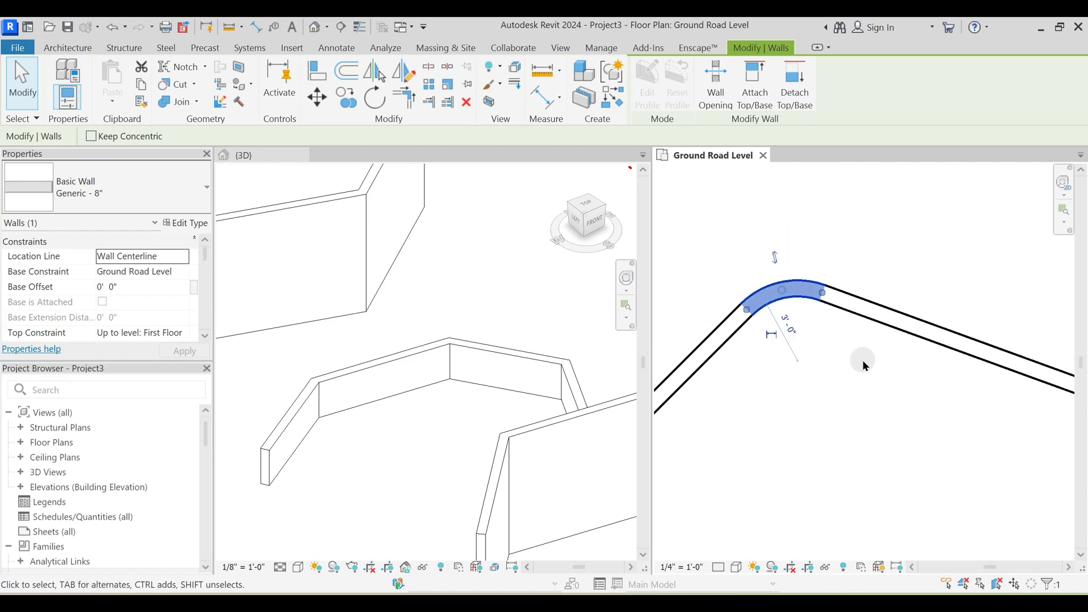
{"action": "key", "text": "Delete"}
{"action": "scroll", "coordinate": [870, 361], "scroll_direction": "down", "scroll_amount": 1}
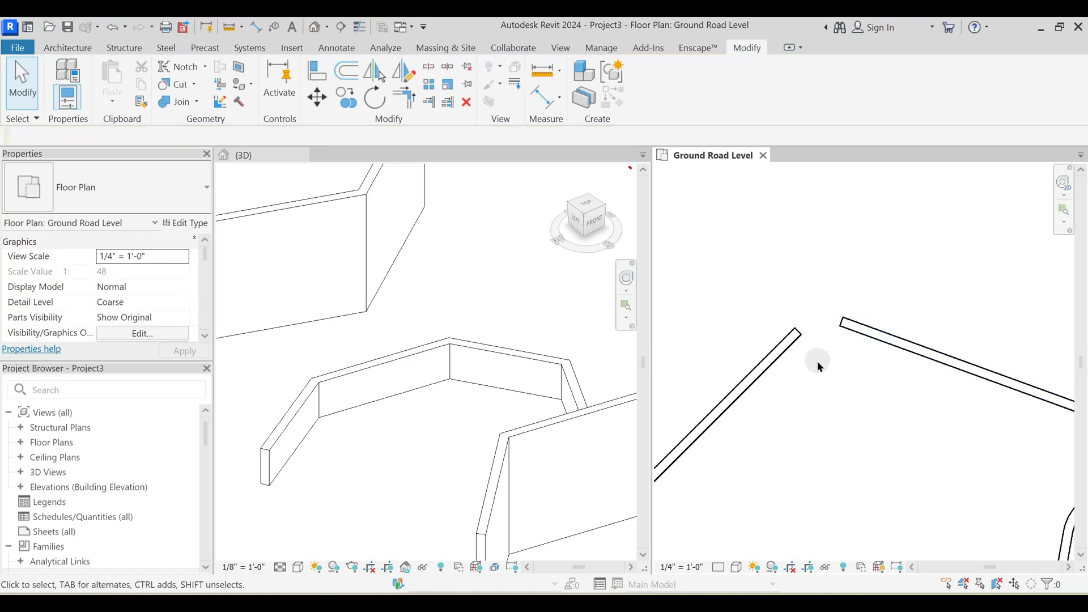
{"action": "key", "text": "Escape"}
- Join the two straight walls at the open upper corner into a sharp corner with Trim/Extend to Corner
{"action": "left_click", "coordinate": [404, 102]}
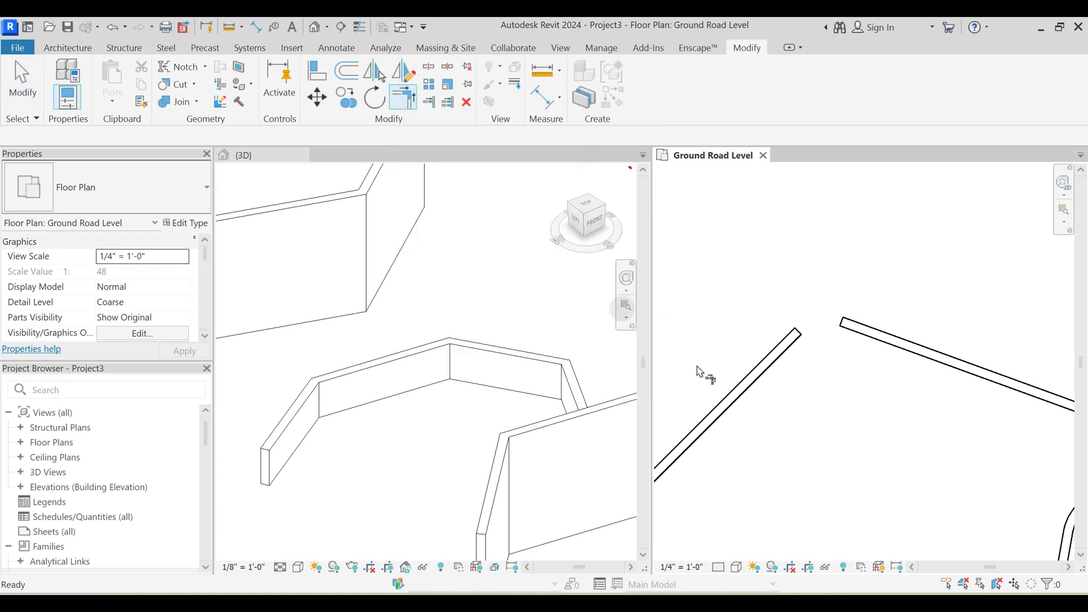
{"action": "left_click", "coordinate": [789, 359]}
{"action": "left_click", "coordinate": [861, 340]}
{"action": "key", "text": "Escape"}
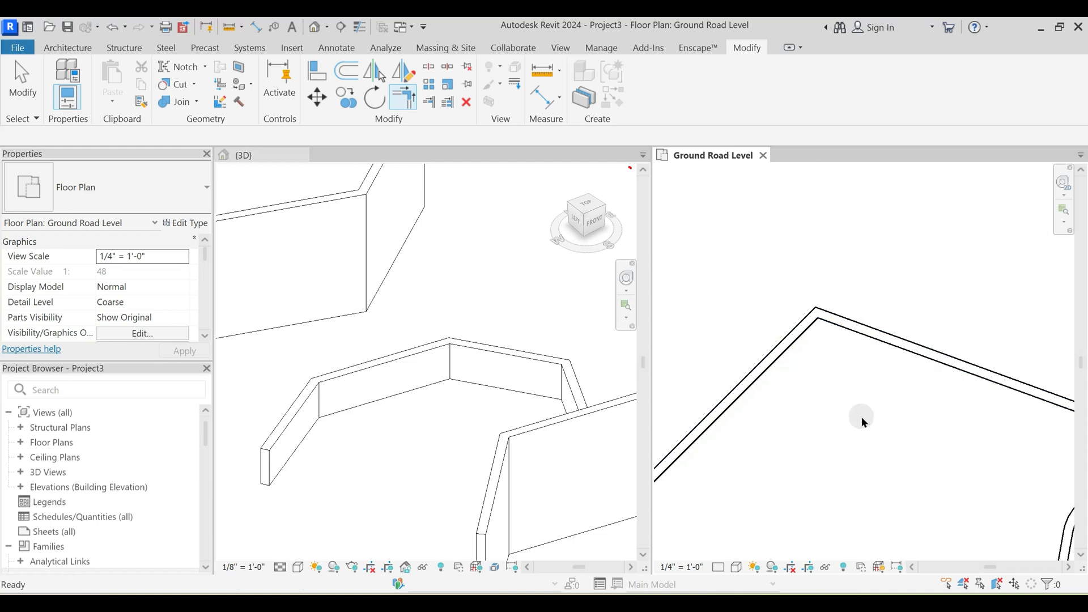
{"action": "key", "text": "Escape"}
{"action": "scroll", "coordinate": [840, 313], "scroll_direction": "down", "scroll_amount": 3}
{"action": "scroll", "coordinate": [826, 306], "scroll_direction": "up", "scroll_amount": 2}
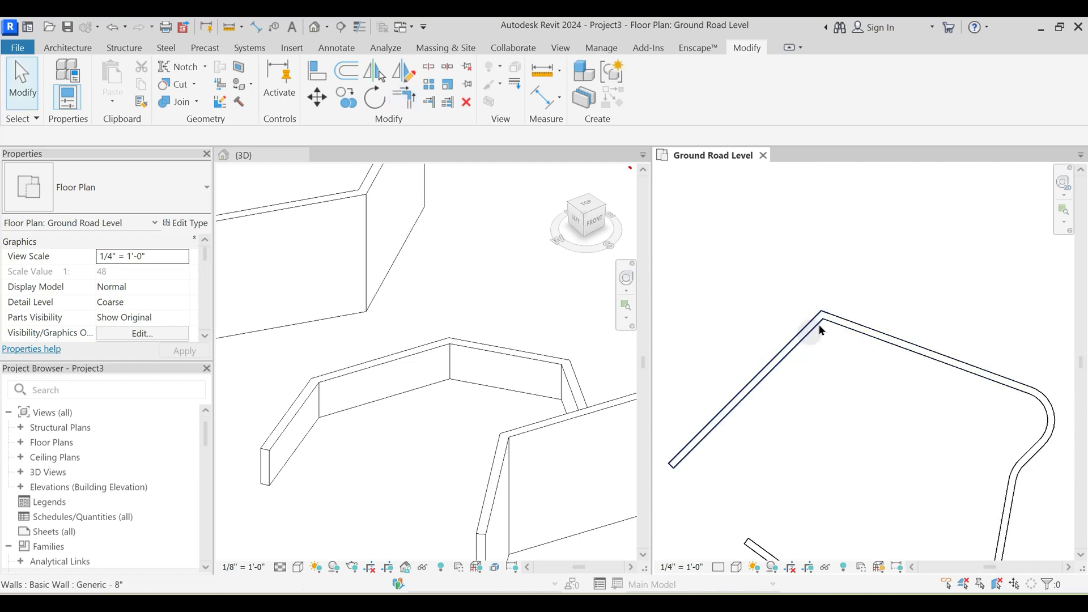
- Examine the whole model with all wall runs and grids in the plan and 3D views
{"action": "scroll", "coordinate": [816, 320], "scroll_direction": "down", "scroll_amount": 2}
{"action": "scroll", "coordinate": [860, 317], "scroll_direction": "down", "scroll_amount": 2}
{"action": "scroll", "coordinate": [853, 337], "scroll_direction": "down", "scroll_amount": 4}
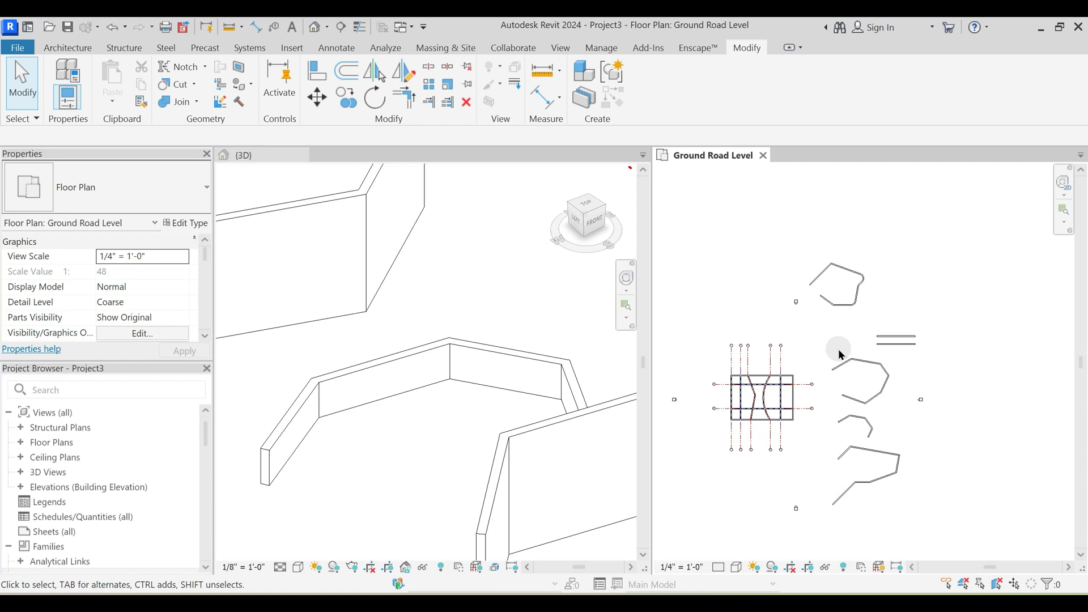
{"action": "middle_click_drag", "start_coordinate": [797, 343], "coordinate": [785, 370]}
{"action": "scroll", "coordinate": [397, 272], "scroll_direction": "down", "scroll_amount": 5}
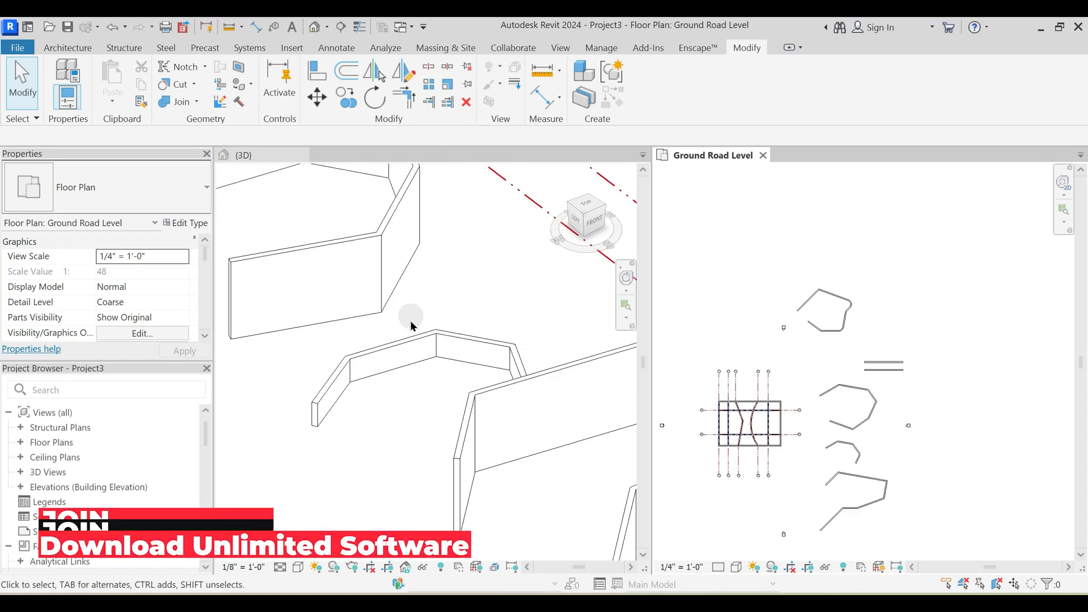
{"action": "left_click", "coordinate": [431, 391]}
{"action": "middle_click_drag", "start_coordinate": [482, 391], "coordinate": [405, 395], "text": "shift"}
{"action": "scroll", "coordinate": [848, 343], "scroll_direction": "down", "scroll_amount": 4}
- Move the north and east elevation markers outward, farther away from the walls in the Ground Road Level plan
{"action": "left_click", "coordinate": [823, 358]}
{"action": "scroll", "coordinate": [814, 318], "scroll_direction": "up", "scroll_amount": 3}
{"action": "mouse_move", "coordinate": [793, 322]}
{"action": "left_mouse_down"}
{"action": "mouse_move", "coordinate": [820, 348]}
{"action": "mouse_move", "coordinate": [809, 256]}
{"action": "left_mouse_up"}
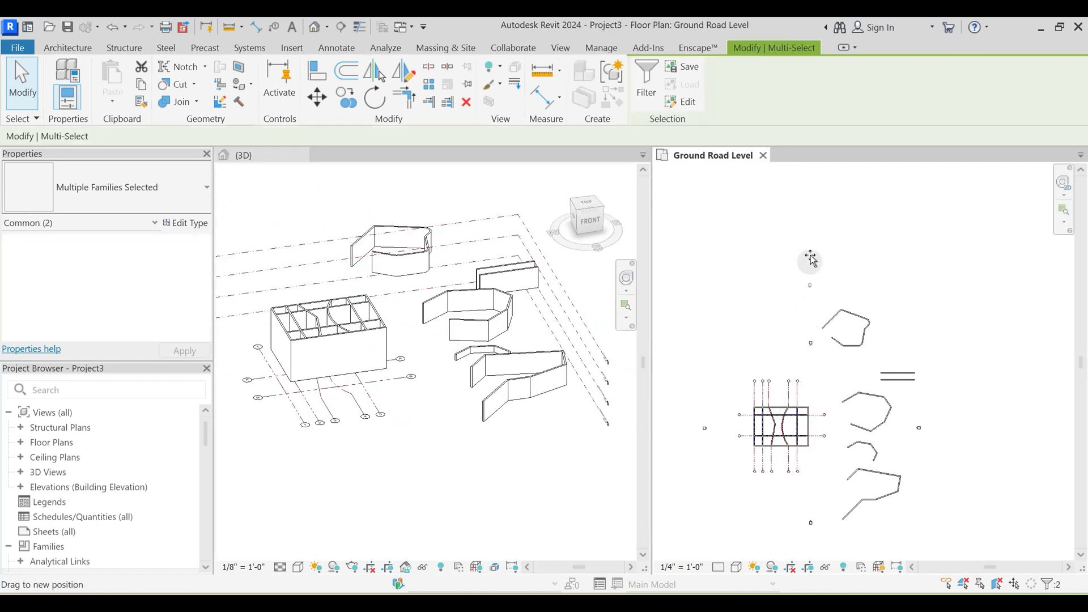
{"action": "left_click", "coordinate": [917, 344]}
{"action": "left_click_drag", "start_coordinate": [934, 443], "coordinate": [935, 445]}
{"action": "middle_click_drag", "start_coordinate": [935, 445], "coordinate": [893, 431]}
{"action": "left_click_drag", "start_coordinate": [877, 413], "coordinate": [1010, 408]}
{"action": "left_click", "coordinate": [963, 441]}
{"action": "middle_click_drag", "start_coordinate": [900, 461], "coordinate": [1022, 441]}
- Move the west and south elevation markers outward, farther away from the building and wall runs
{"action": "mouse_move", "coordinate": [753, 381]}
{"action": "left_mouse_down"}
{"action": "mouse_move", "coordinate": [777, 403]}
{"action": "mouse_move", "coordinate": [725, 383]}
{"action": "left_mouse_up"}
{"action": "left_click", "coordinate": [862, 499]}
{"action": "middle_click_drag", "start_coordinate": [862, 499], "coordinate": [776, 434]}
{"action": "mouse_move", "coordinate": [773, 418]}
{"action": "left_mouse_down"}
{"action": "mouse_move", "coordinate": [785, 428]}
{"action": "mouse_move", "coordinate": [805, 522]}
{"action": "left_mouse_up"}
{"action": "left_click", "coordinate": [903, 455]}
- Start a new wall in the Ground Road Level plan and display its Location Line choices
{"action": "scroll", "coordinate": [848, 411], "scroll_direction": "down", "scroll_amount": 2}
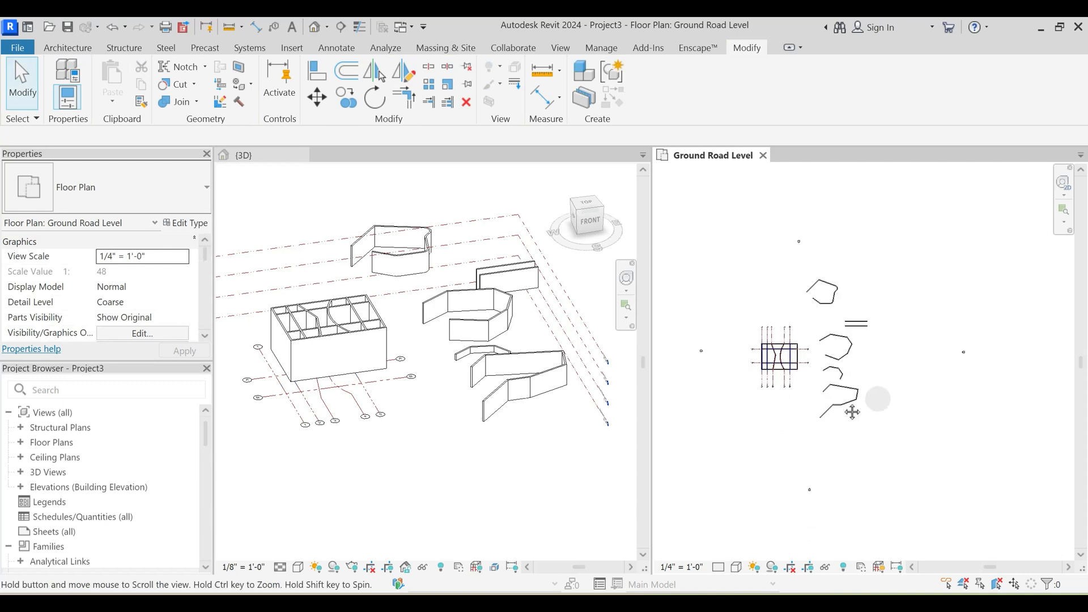
{"action": "middle_click_drag", "start_coordinate": [847, 411], "coordinate": [821, 364]}
{"action": "key", "text": "w"}
{"action": "key", "text": "a"}
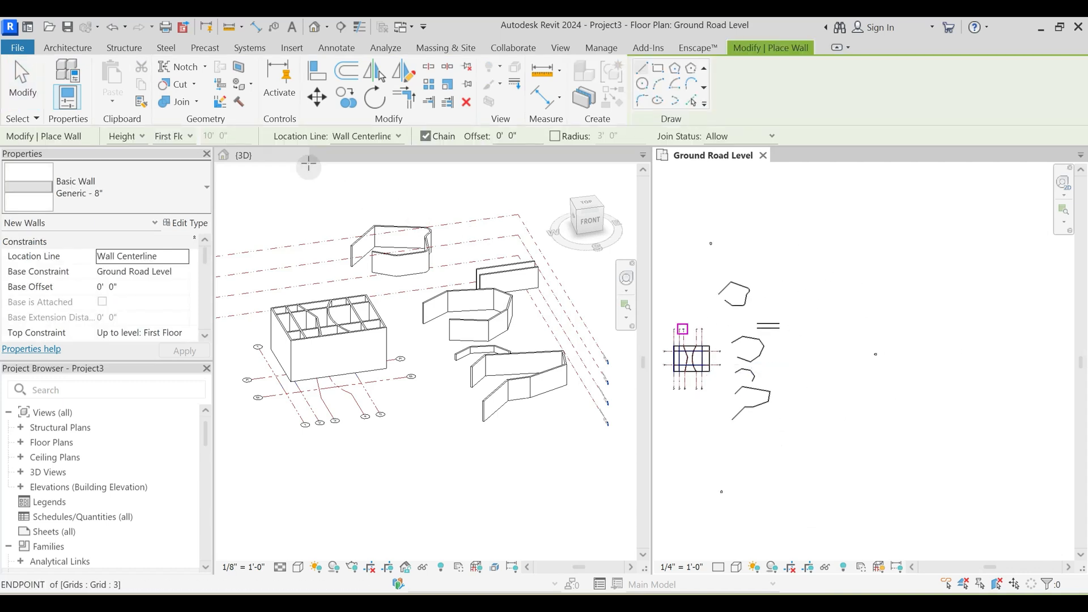
{"action": "left_click", "coordinate": [360, 137]}
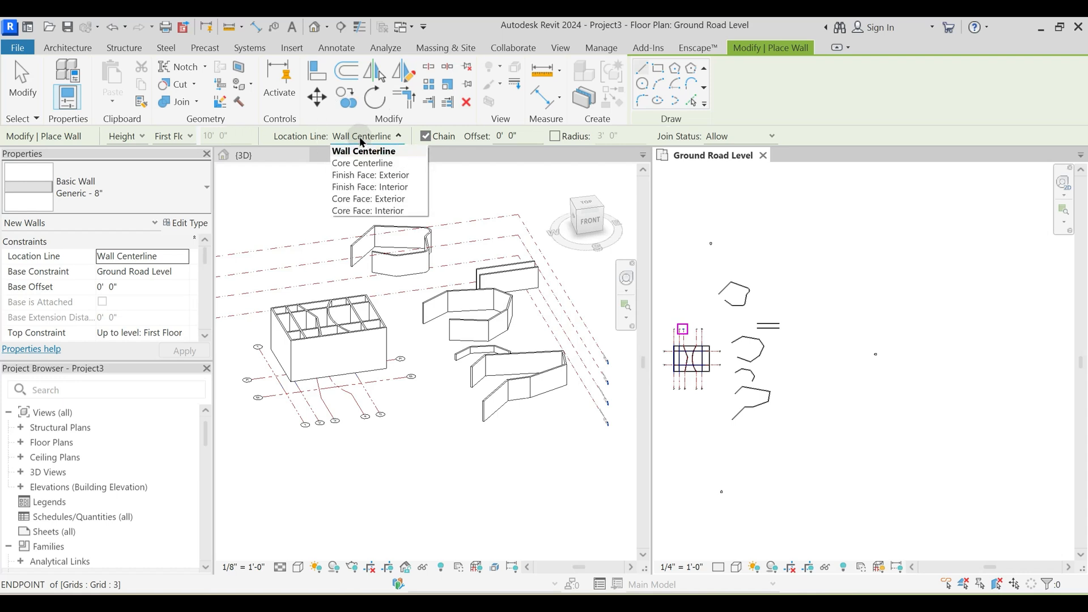
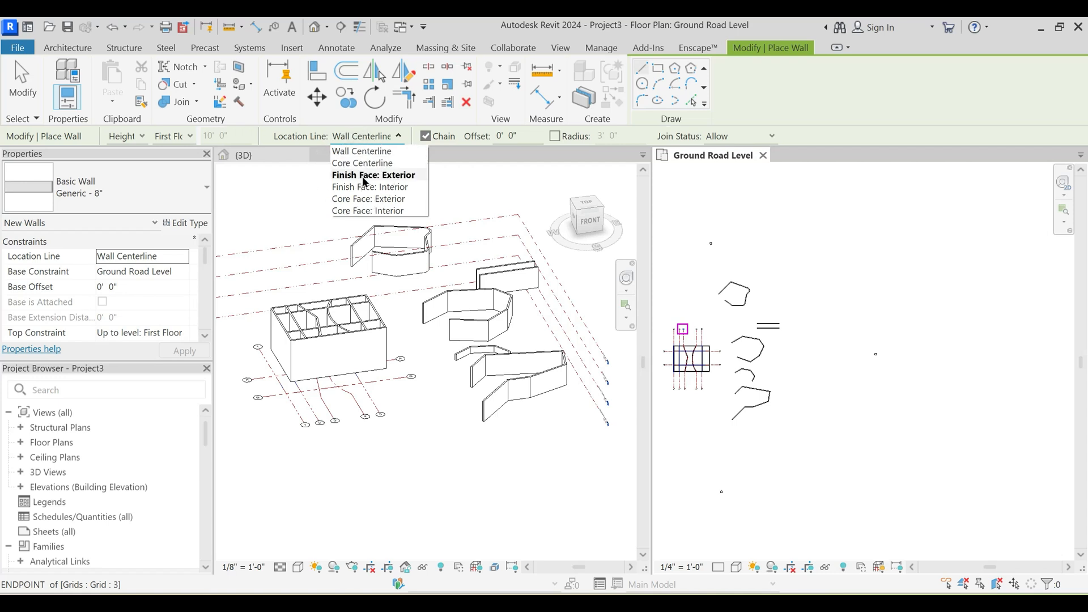
{"action": "left_click", "coordinate": [792, 449]}
{"action": "key", "text": "Escape"}
{"action": "key", "text": "Escape"}
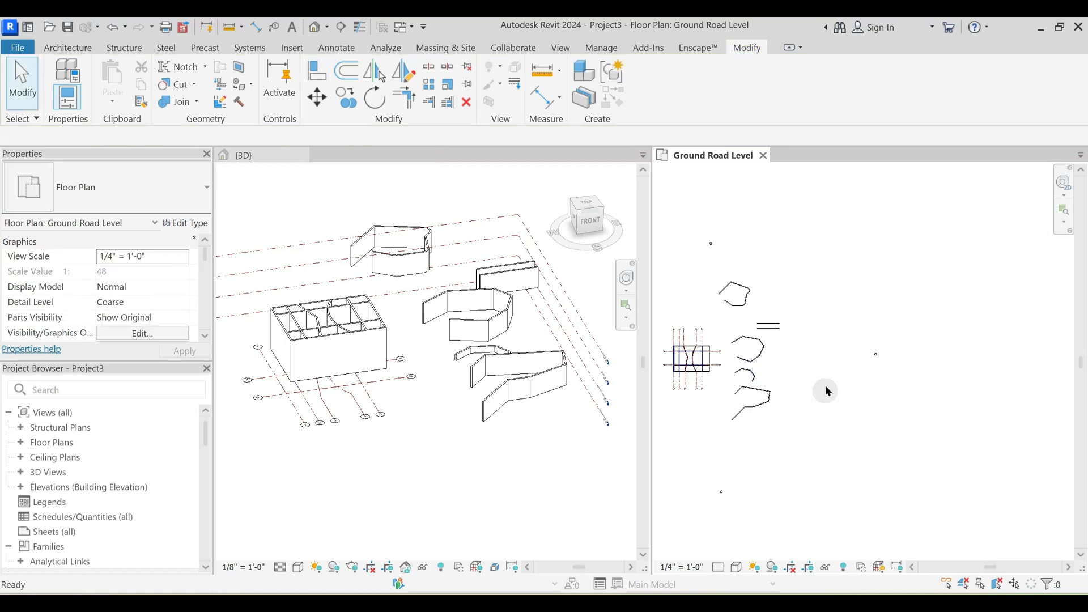
- Create a 36' by 24' rectangular Generic - 12" architectural floor in the open area east of the wall runs on Ground Road Level
{"action": "scroll", "coordinate": [805, 370], "scroll_direction": "up", "scroll_amount": 3}
{"action": "middle_click_drag", "start_coordinate": [799, 370], "coordinate": [831, 382]}
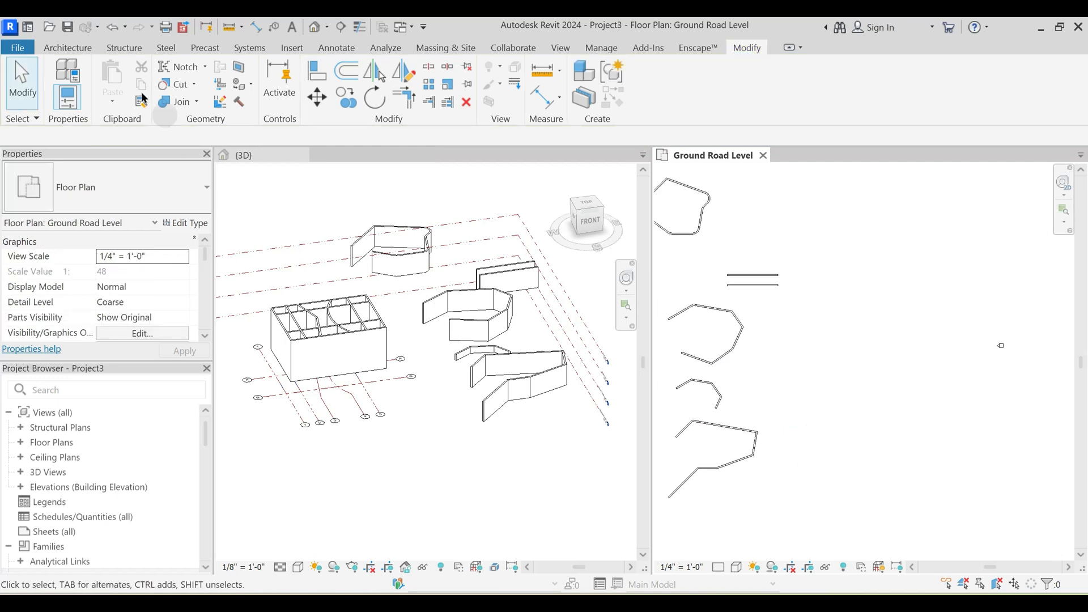
{"action": "left_click", "coordinate": [65, 51]}
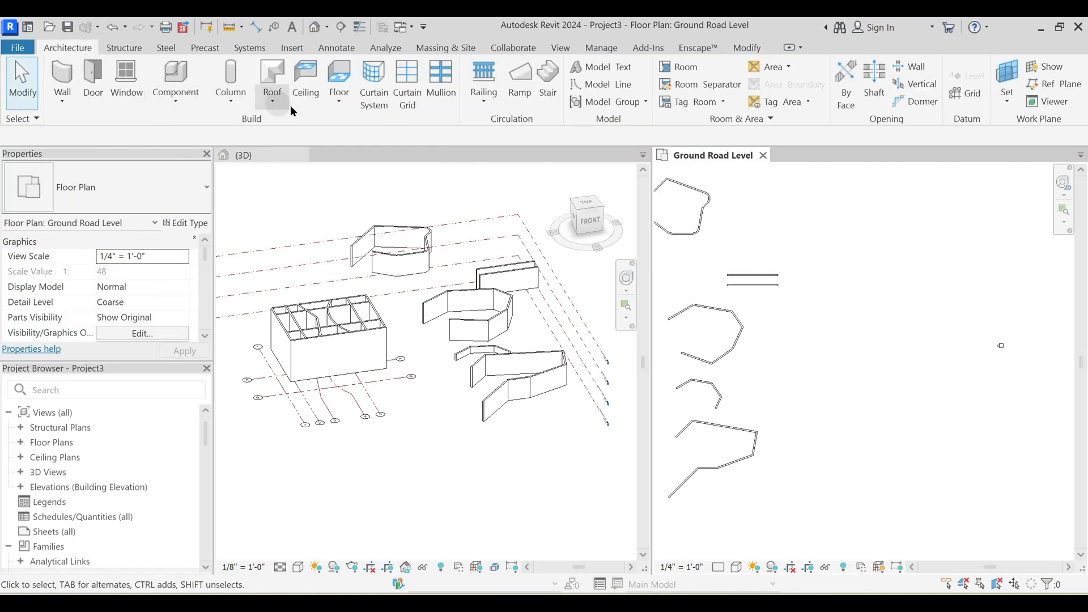
{"action": "left_click", "coordinate": [333, 109]}
{"action": "left_click", "coordinate": [363, 123]}
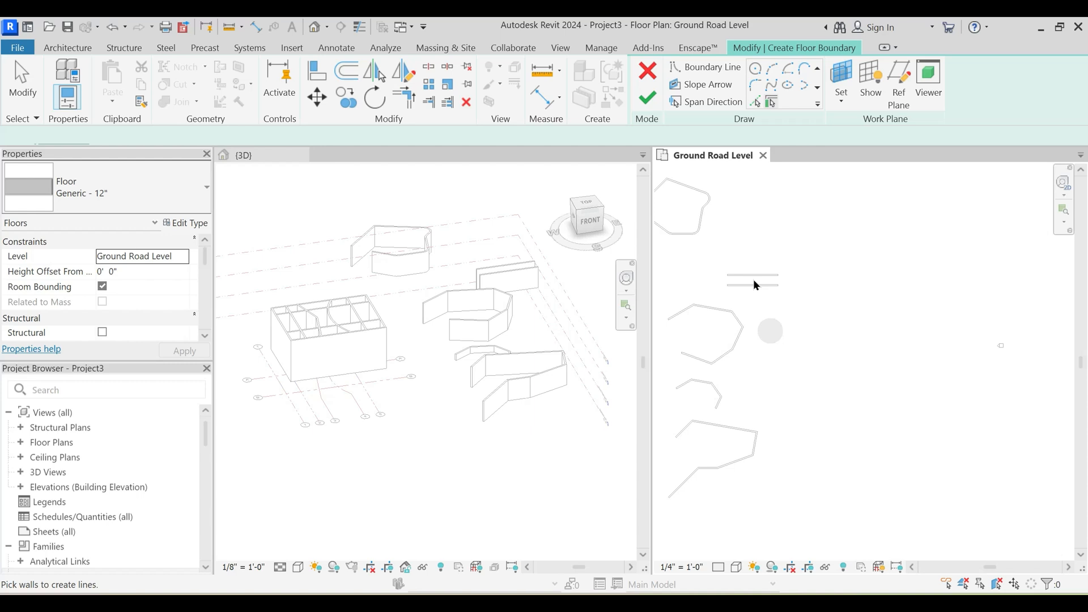
{"action": "left_click", "coordinate": [771, 68]}
{"action": "scroll", "coordinate": [828, 343], "scroll_direction": "up", "scroll_amount": 2}
{"action": "left_click", "coordinate": [788, 321]}
{"action": "left_click", "coordinate": [888, 392]}
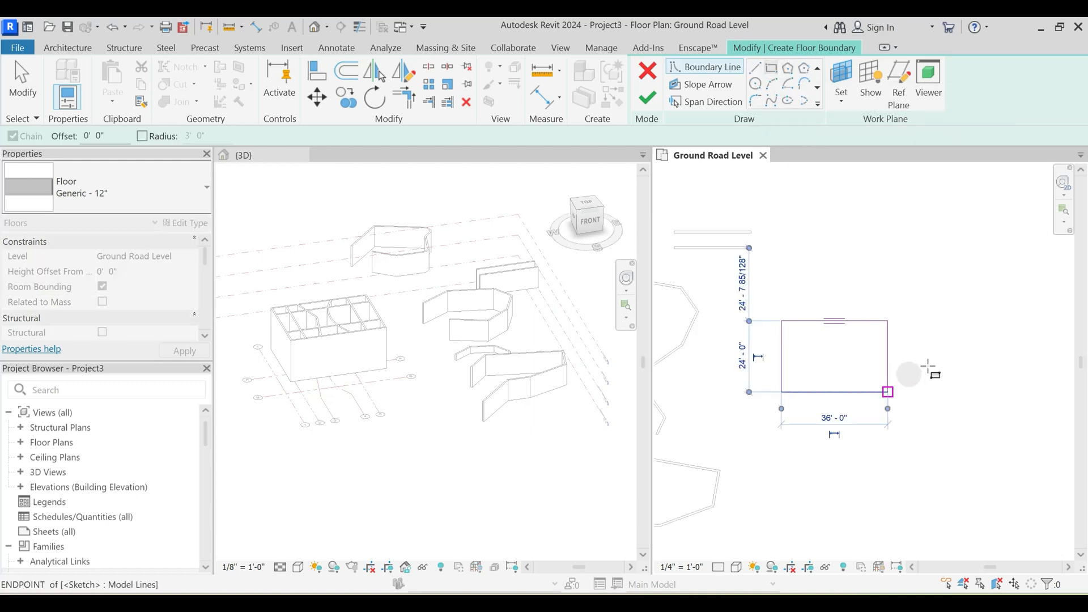
{"action": "key", "text": "Escape"}
{"action": "left_click", "coordinate": [651, 100]}
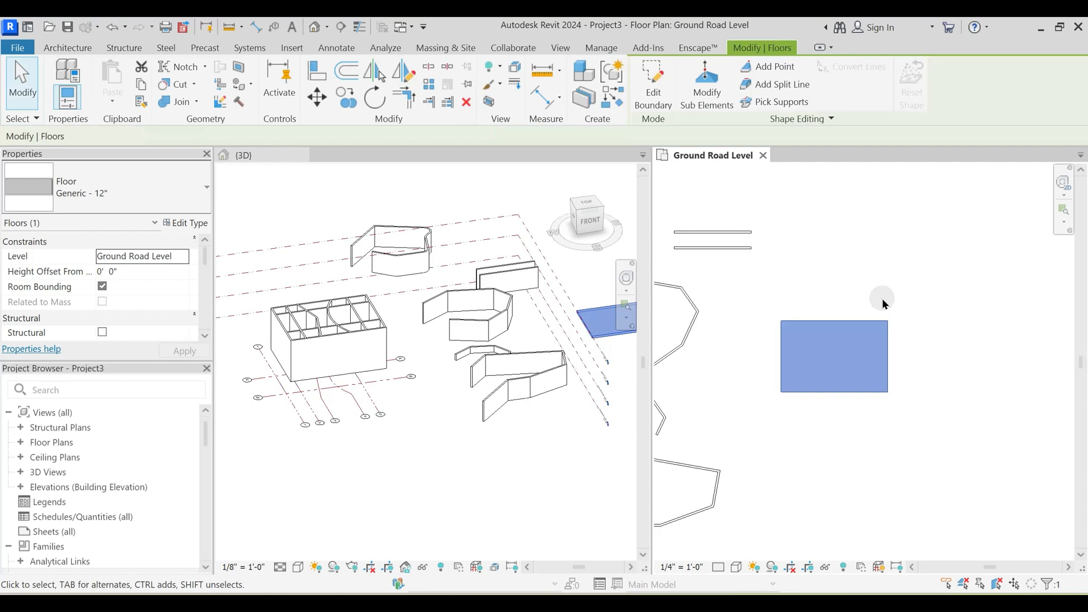
- Examine the new rectangular floor in the 3D and Ground Road Level plan views
{"action": "left_click", "coordinate": [881, 299]}
{"action": "left_click", "coordinate": [595, 367]}
{"action": "middle_click_drag", "start_coordinate": [591, 334], "coordinate": [338, 349]}
{"action": "scroll", "coordinate": [342, 349], "scroll_direction": "up", "scroll_amount": 2}
{"action": "left_click", "coordinate": [423, 346]}
{"action": "left_click", "coordinate": [843, 320]}
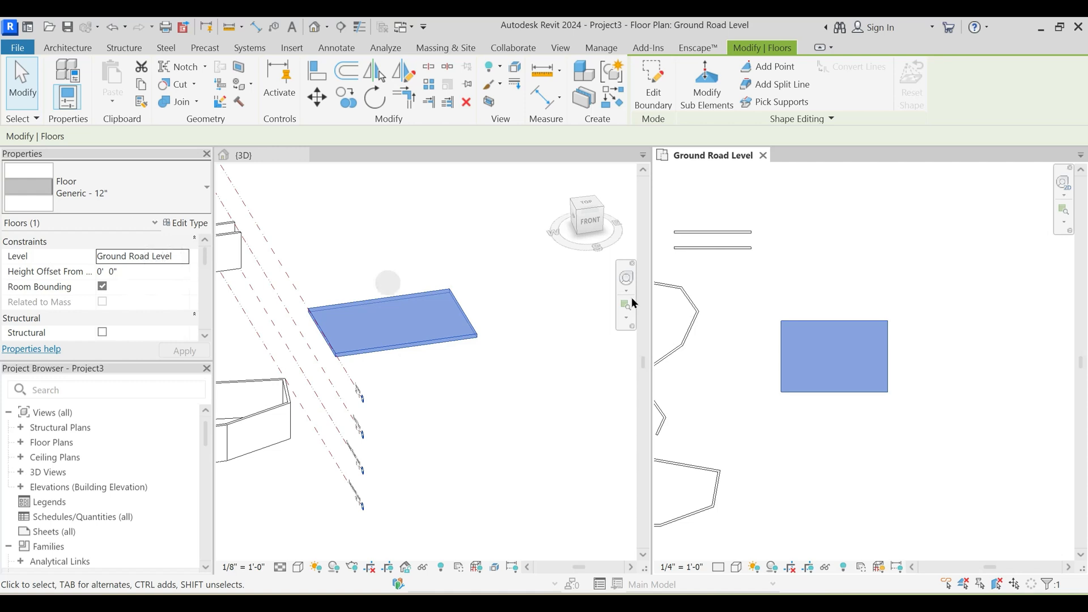
{"action": "left_click", "coordinate": [957, 358]}
{"action": "middle_click_drag", "start_coordinate": [807, 352], "coordinate": [831, 356]}
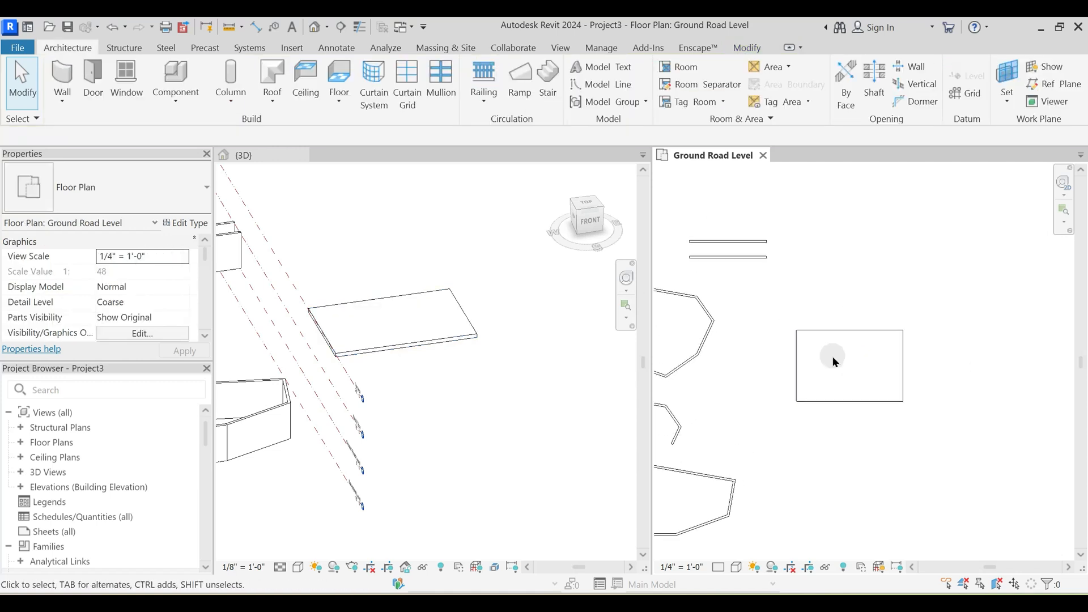
- Draw a Generic - 8" wall about 27' 6" long, located by Wall Centerline, along the floor's north edge from its northwest corner
{"action": "key", "text": "w"}
{"action": "key", "text": "a"}
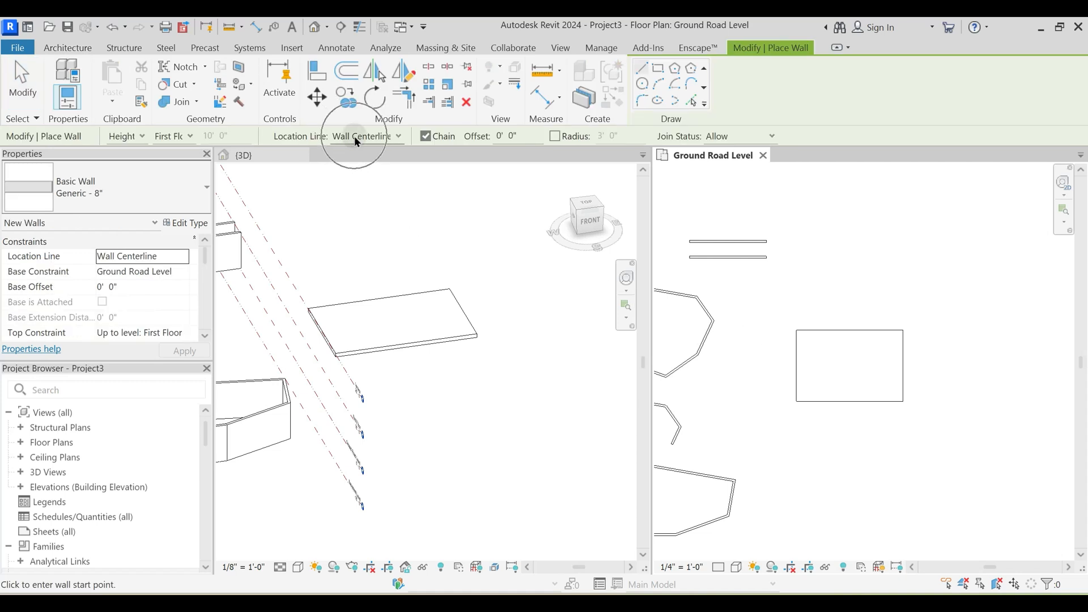
{"action": "scroll", "coordinate": [781, 312], "scroll_direction": "up", "scroll_amount": 3}
{"action": "middle_click_drag", "start_coordinate": [820, 330], "coordinate": [721, 344]}
{"action": "left_click", "coordinate": [691, 376]}
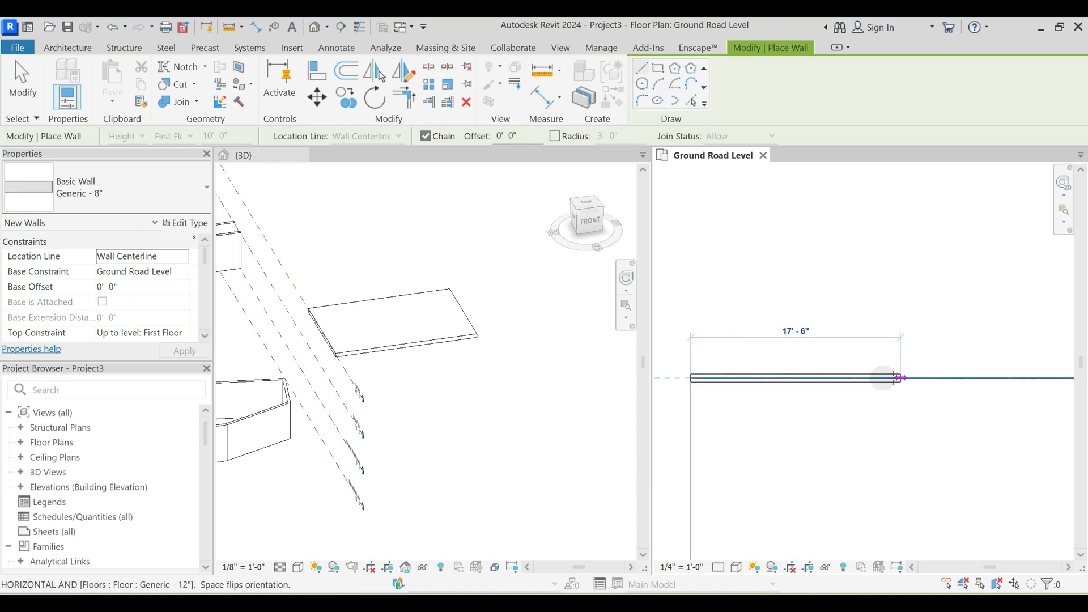
{"action": "scroll", "coordinate": [855, 377], "scroll_direction": "down", "scroll_amount": 2}
{"action": "middle_click_drag", "start_coordinate": [923, 380], "coordinate": [850, 346]}
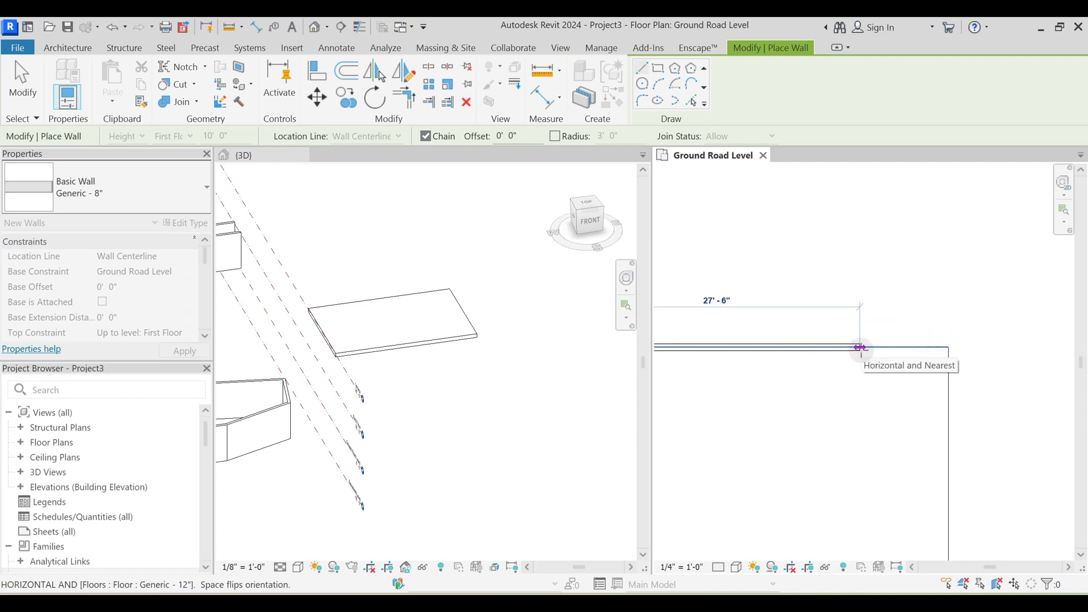
{"action": "left_click", "coordinate": [860, 347]}
{"action": "key", "text": "Escape"}
{"action": "key", "text": "Escape"}
{"action": "middle_click_drag", "start_coordinate": [771, 376], "coordinate": [881, 334]}
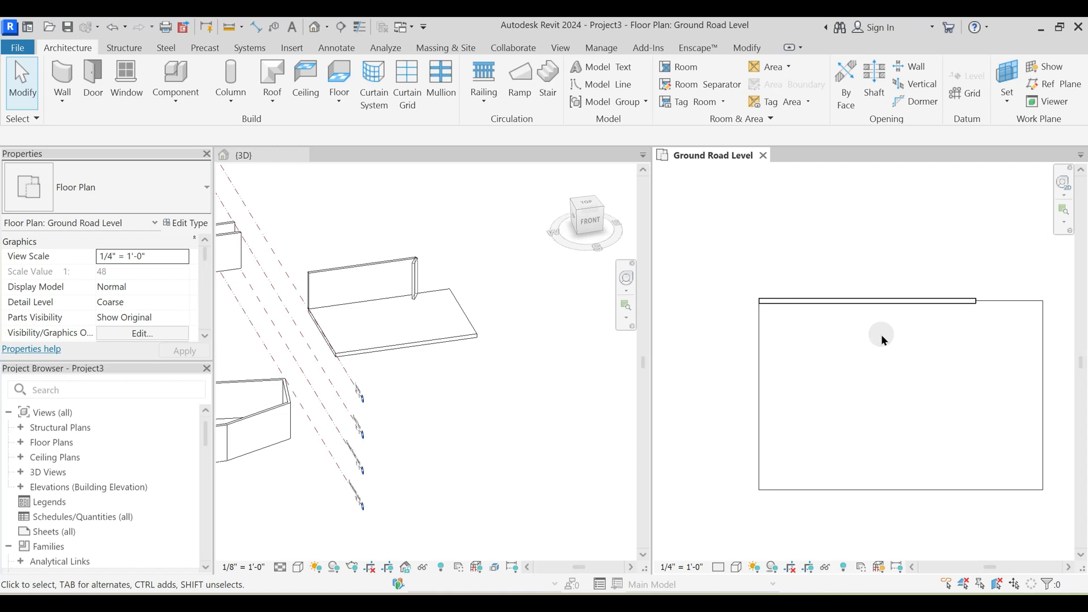
- Examine up close how the north wall's faces sit relative to the floor edge at the northwest corner
{"action": "middle_click_drag", "start_coordinate": [875, 335], "coordinate": [839, 377]}
{"action": "scroll", "coordinate": [756, 362], "scroll_direction": "up", "scroll_amount": 3}
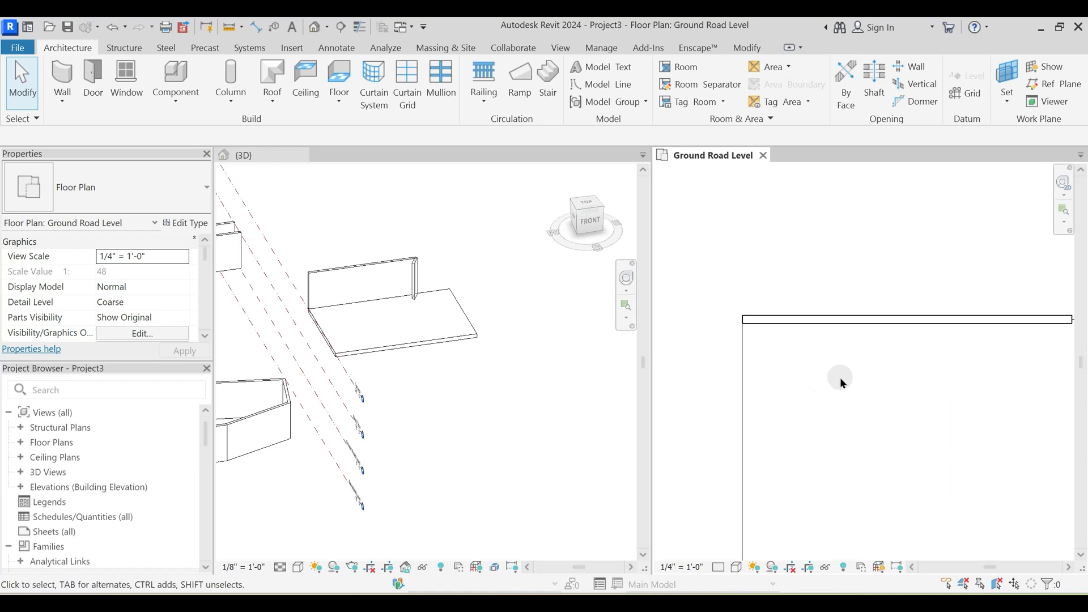
{"action": "left_click", "coordinate": [777, 321]}
{"action": "left_click", "coordinate": [768, 354]}
{"action": "scroll", "coordinate": [783, 343], "scroll_direction": "down", "scroll_amount": 1}
{"action": "scroll", "coordinate": [766, 346], "scroll_direction": "up", "scroll_amount": 4}
{"action": "left_click", "coordinate": [766, 326]}
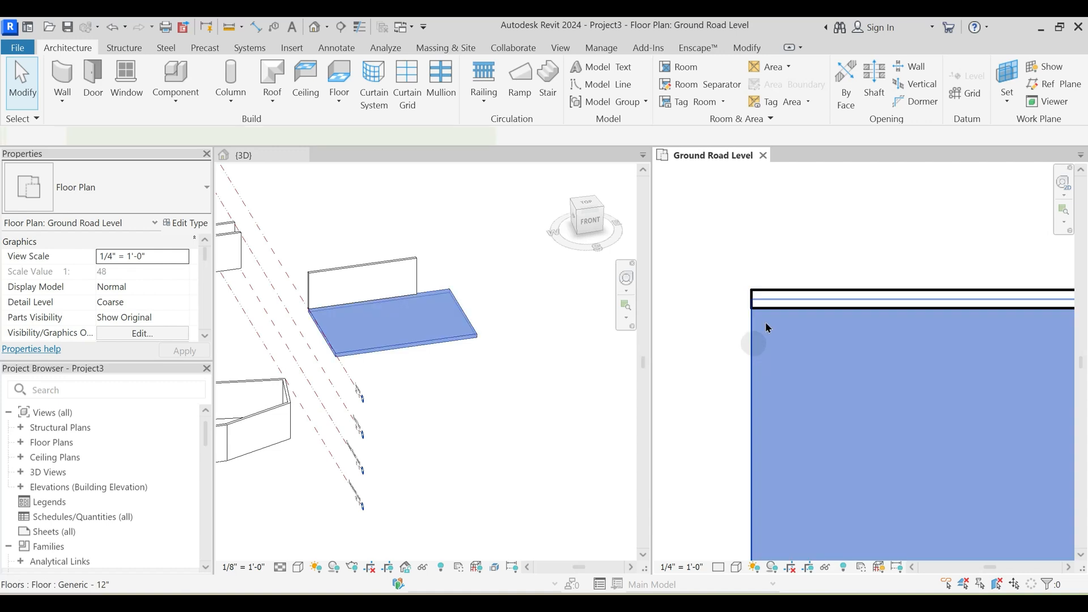
{"action": "key", "text": "Escape"}
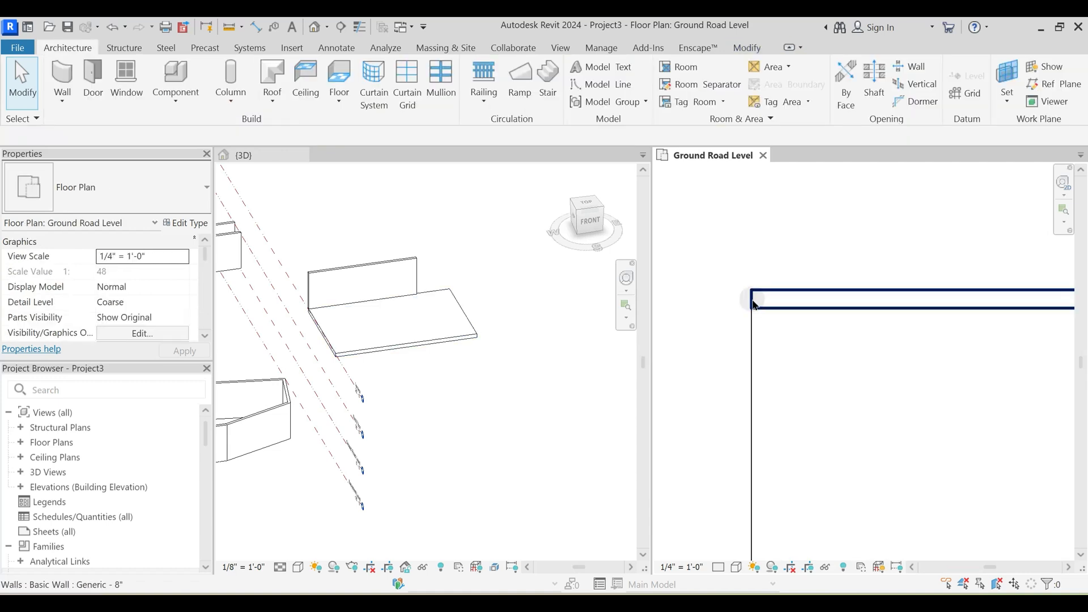
- Check the Location Line property of the wall on the floor's north edge
{"action": "scroll", "coordinate": [753, 300], "scroll_direction": "down", "scroll_amount": 4}
{"action": "middle_click_drag", "start_coordinate": [906, 359], "coordinate": [843, 323]}
{"action": "left_click", "coordinate": [842, 319]}
{"action": "left_click", "coordinate": [149, 258]}
{"action": "left_click", "coordinate": [707, 344]}
{"action": "middle_click_drag", "start_coordinate": [872, 398], "coordinate": [780, 376]}
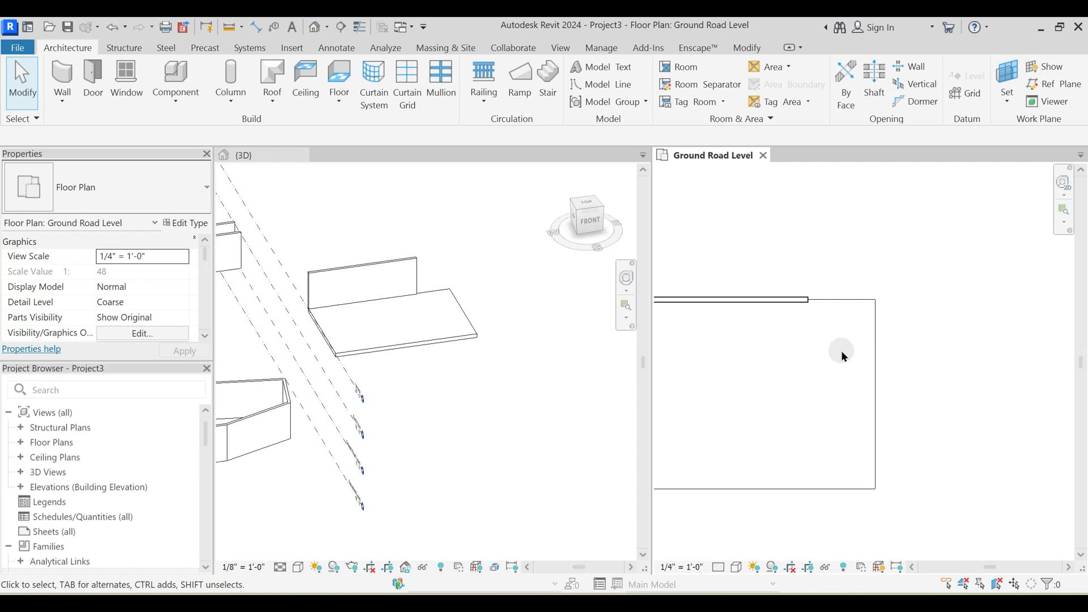
- Draw a wall located by Finish Face: Exterior along the floor's east edge, from the northeast corner to just short of the southeast corner
{"action": "key", "text": "w"}
{"action": "key", "text": "a"}
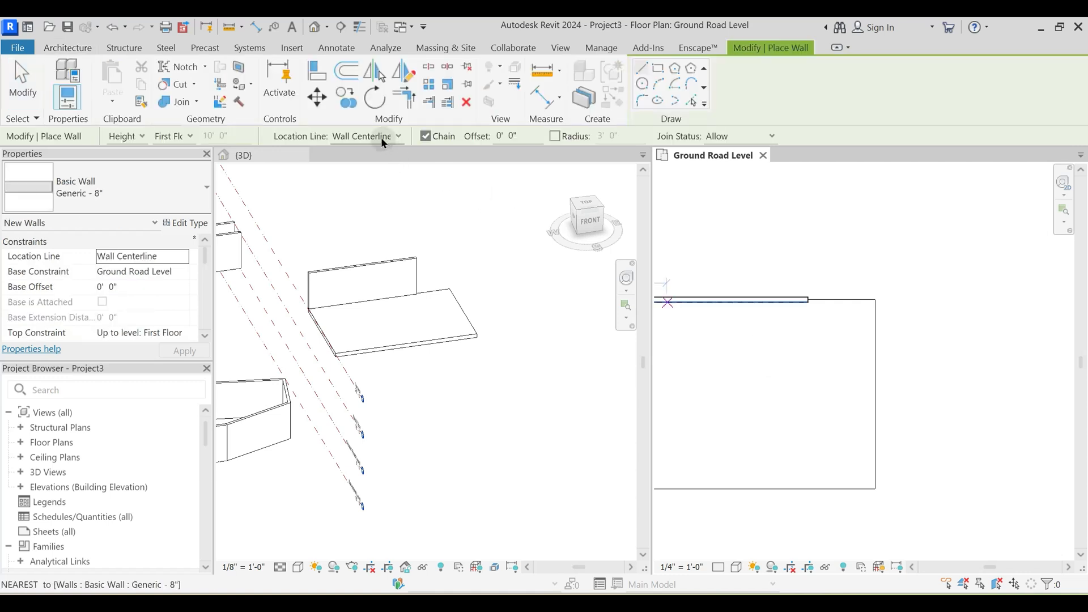
{"action": "left_click", "coordinate": [384, 140]}
{"action": "left_click", "coordinate": [389, 181]}
{"action": "scroll", "coordinate": [844, 340], "scroll_direction": "up", "scroll_amount": 2}
{"action": "left_click", "coordinate": [888, 277]}
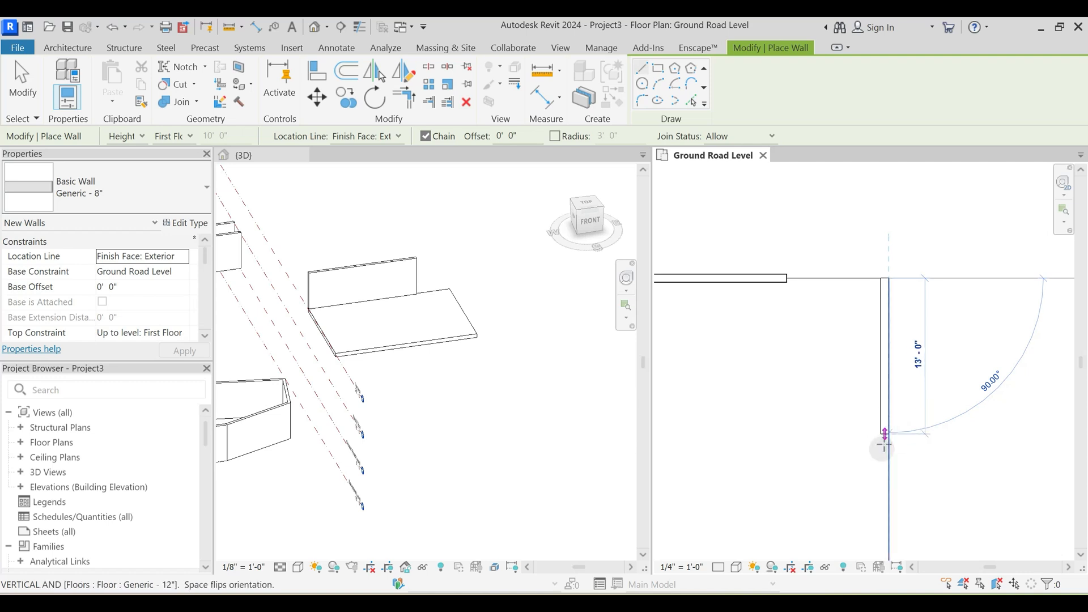
{"action": "middle_click_drag", "start_coordinate": [885, 483], "coordinate": [884, 417]}
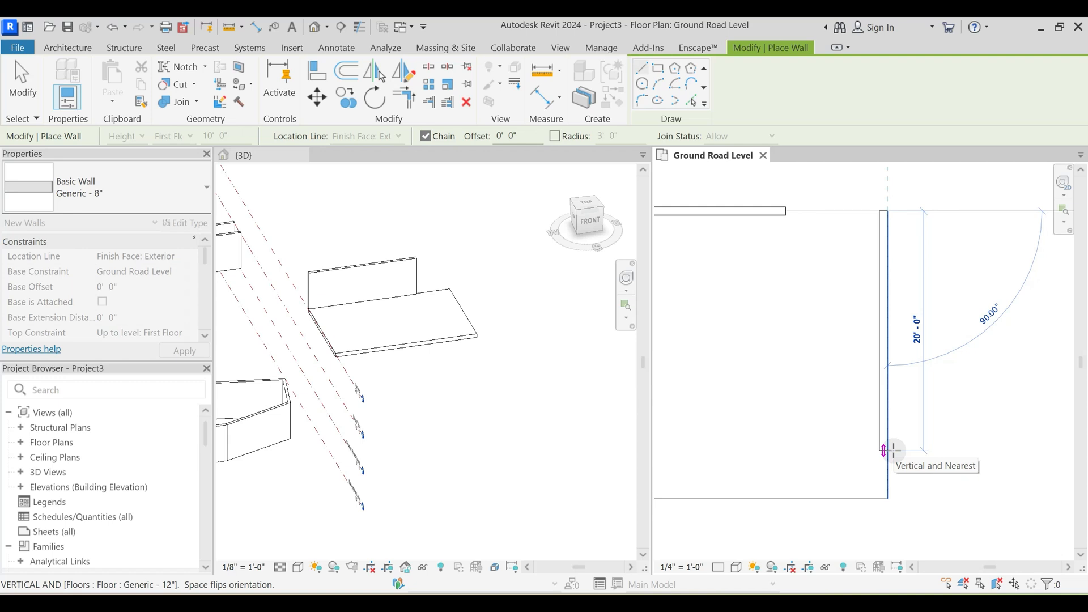
{"action": "left_click", "coordinate": [883, 468]}
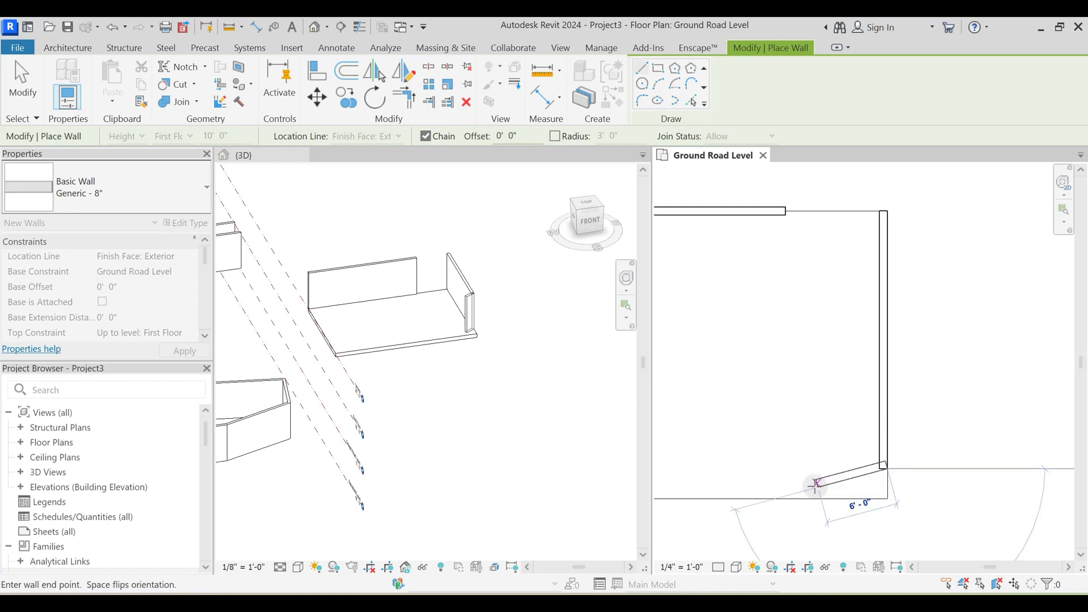
{"action": "key", "text": "Escape"}
- Draw a wall about 19' 6" long, located by Finish Face: Interior, along the middle of the floor's south edge
{"action": "middle_click_drag", "start_coordinate": [778, 472], "coordinate": [833, 457]}
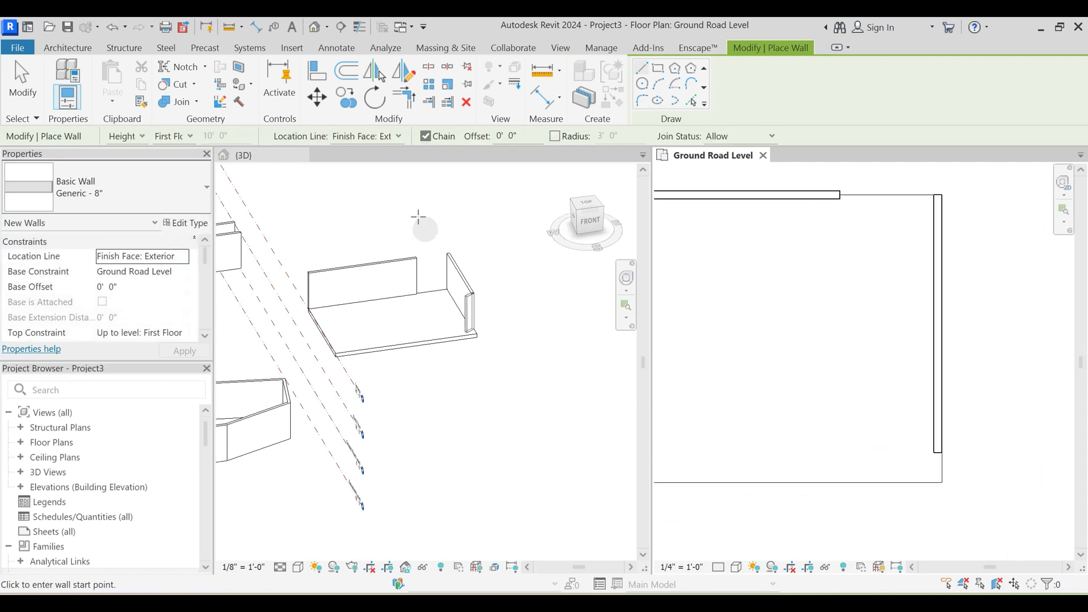
{"action": "left_click", "coordinate": [383, 138]}
{"action": "left_click", "coordinate": [377, 187]}
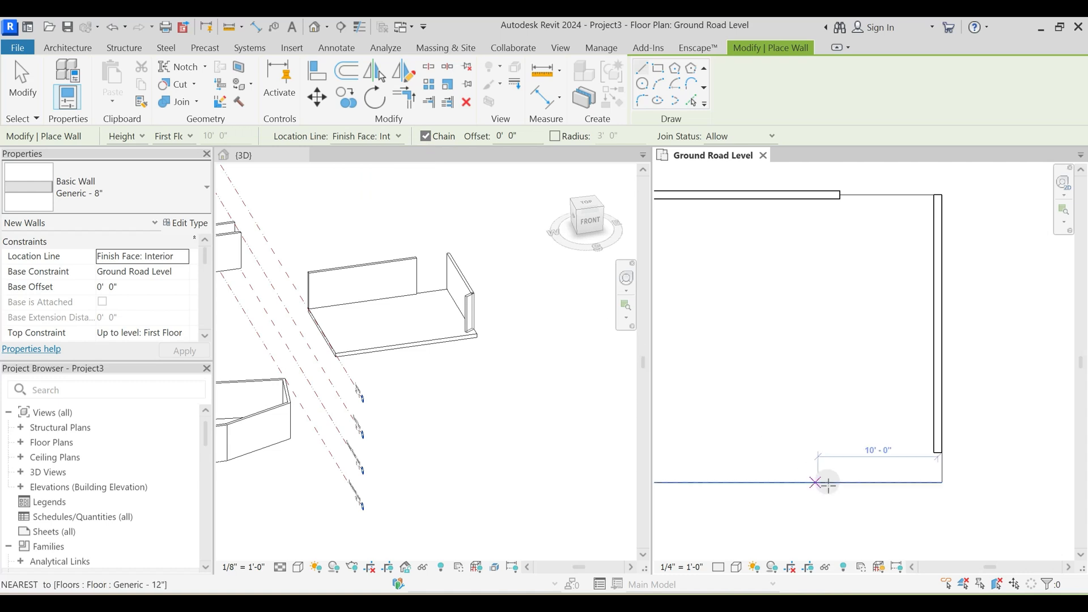
{"action": "middle_click_drag", "start_coordinate": [695, 480], "coordinate": [825, 452]}
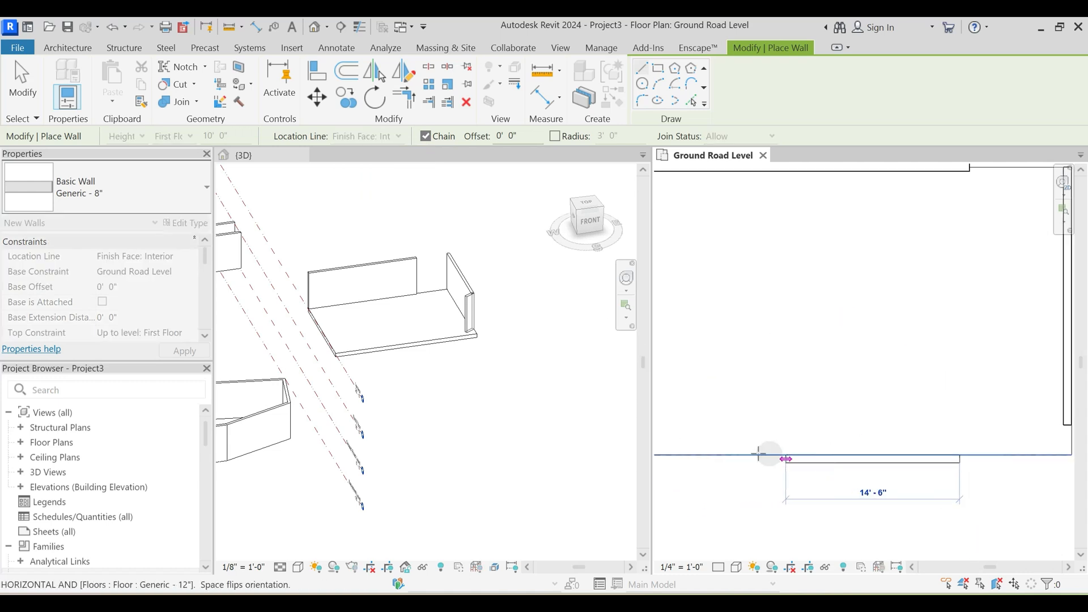
{"action": "scroll", "coordinate": [846, 457], "scroll_direction": "down", "scroll_amount": 1}
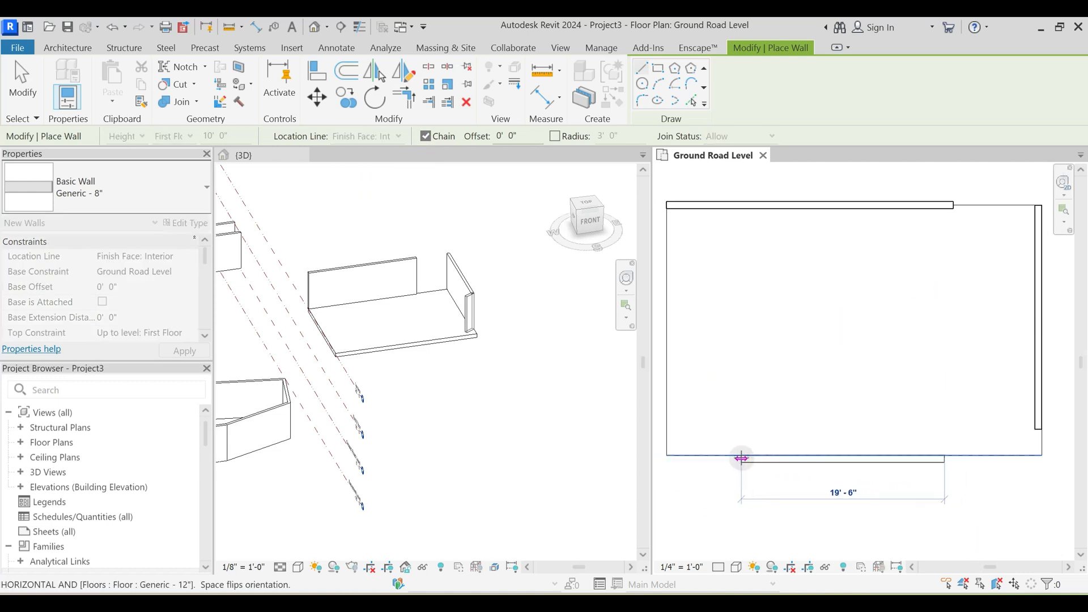
{"action": "left_click", "coordinate": [741, 457]}
{"action": "key", "text": "Escape"}
{"action": "key", "text": "Escape"}
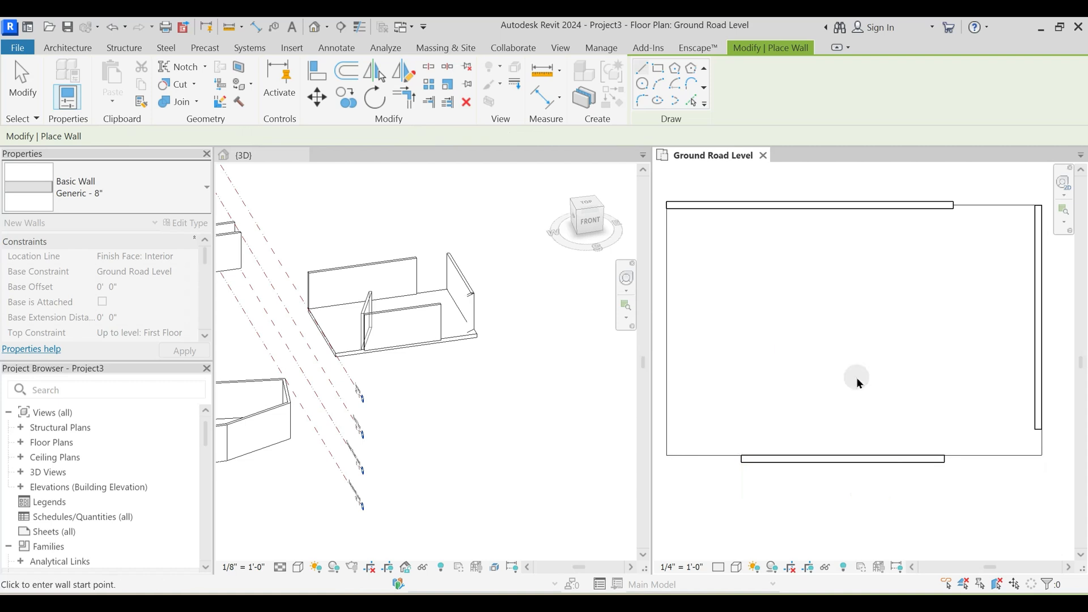
- Flip the south wall about its location line to the inner side of the floor edge and check its placement
{"action": "scroll", "coordinate": [897, 390], "scroll_direction": "down", "scroll_amount": 4}
{"action": "left_click", "coordinate": [880, 431]}
{"action": "scroll", "coordinate": [882, 447], "scroll_direction": "up", "scroll_amount": 2}
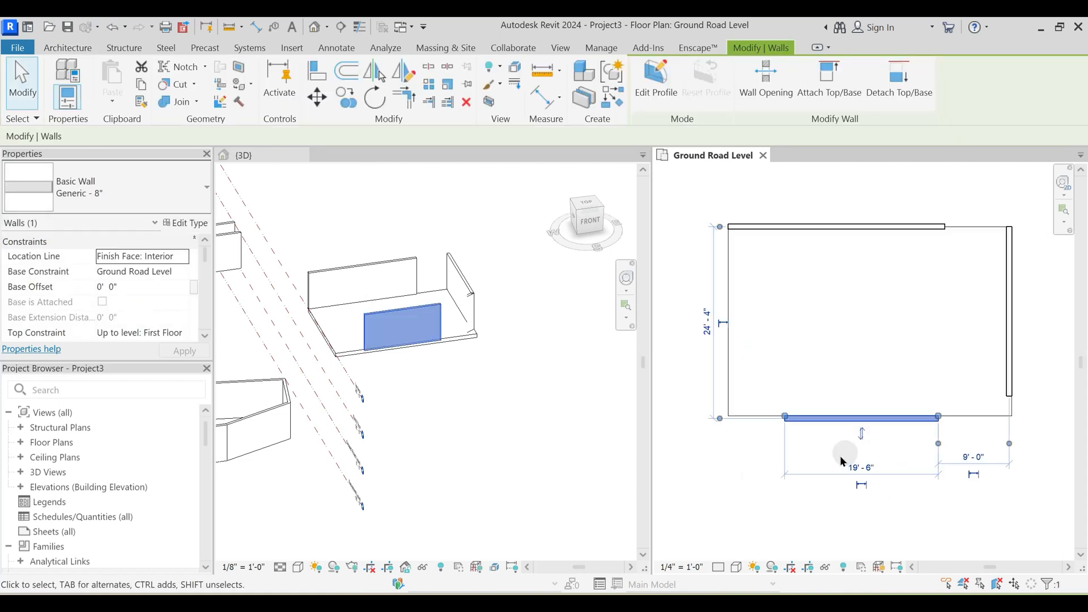
{"action": "scroll", "coordinate": [835, 418], "scroll_direction": "up", "scroll_amount": 2}
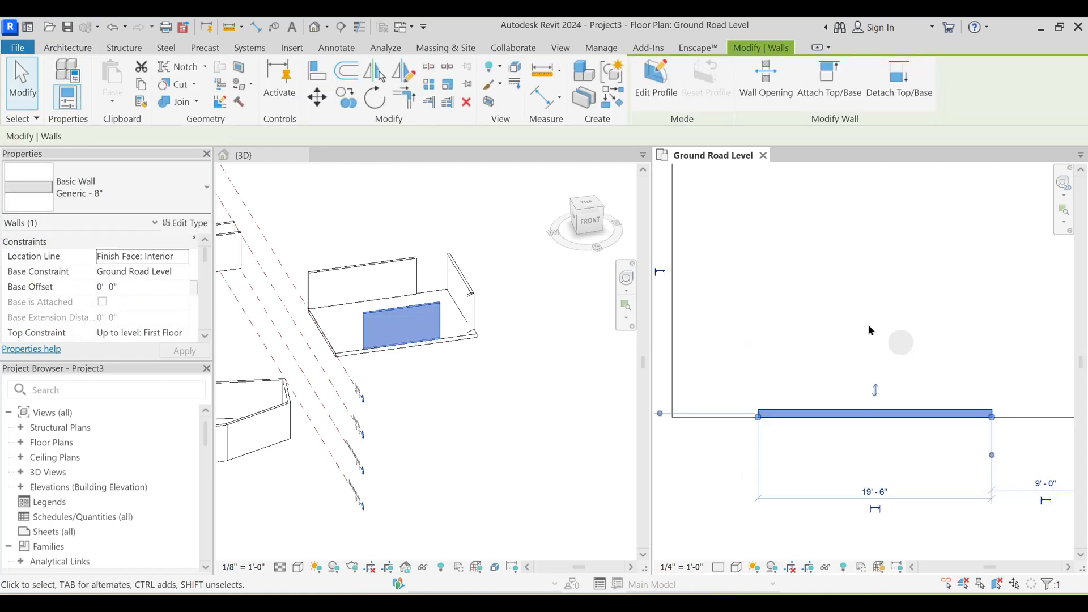
{"action": "left_click", "coordinate": [876, 393]}
{"action": "left_click", "coordinate": [859, 452]}
{"action": "scroll", "coordinate": [857, 451], "scroll_direction": "down", "scroll_amount": 2}
{"action": "left_click", "coordinate": [810, 415]}
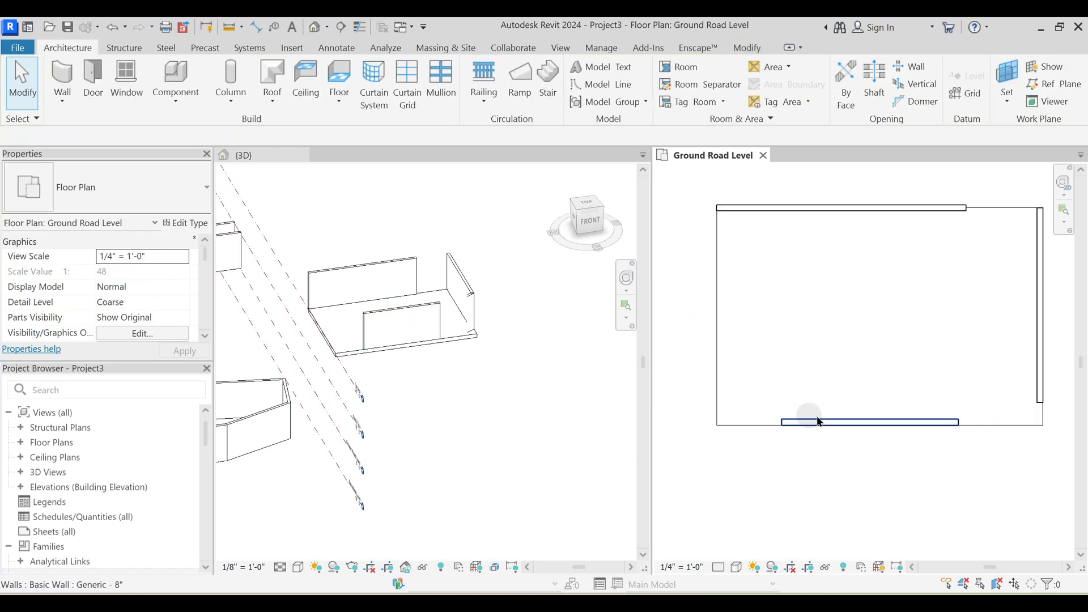
{"action": "left_click", "coordinate": [823, 423]}
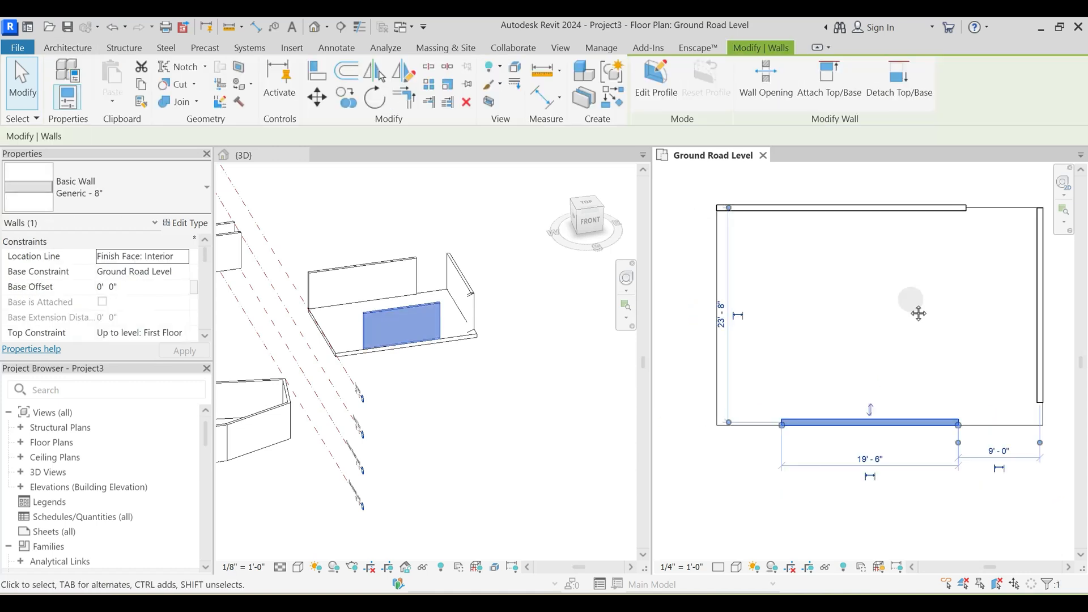
{"action": "middle_click_drag", "start_coordinate": [918, 313], "coordinate": [888, 327]}
{"action": "left_click", "coordinate": [773, 282]}
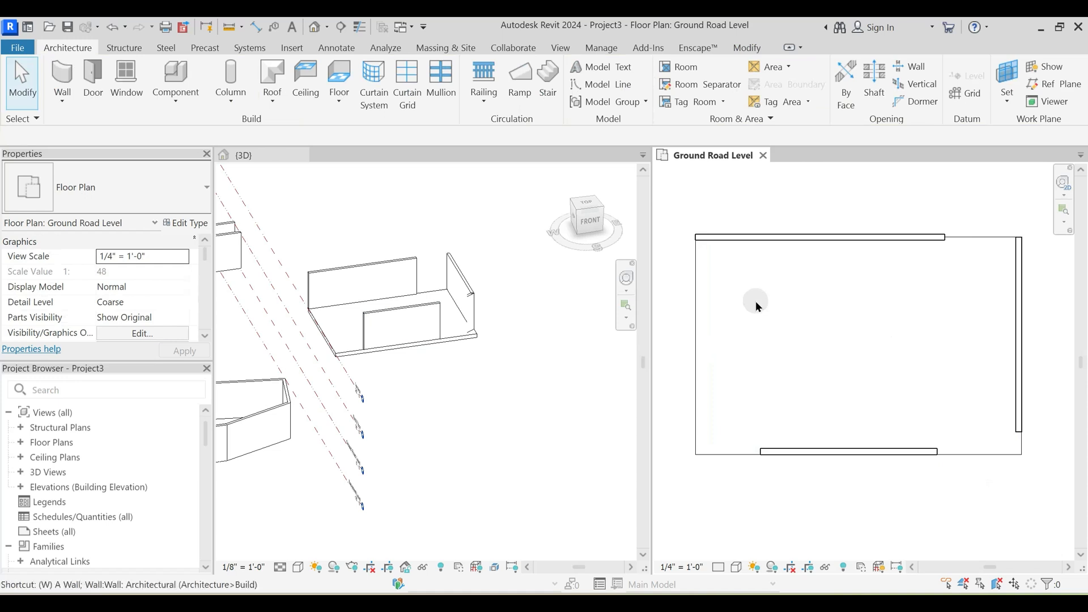
- Review the Location Line choices for a new wall and leave wall placement without drawing
{"action": "key", "text": "w"}
{"action": "key", "text": "a"}
{"action": "left_click", "coordinate": [368, 138]}
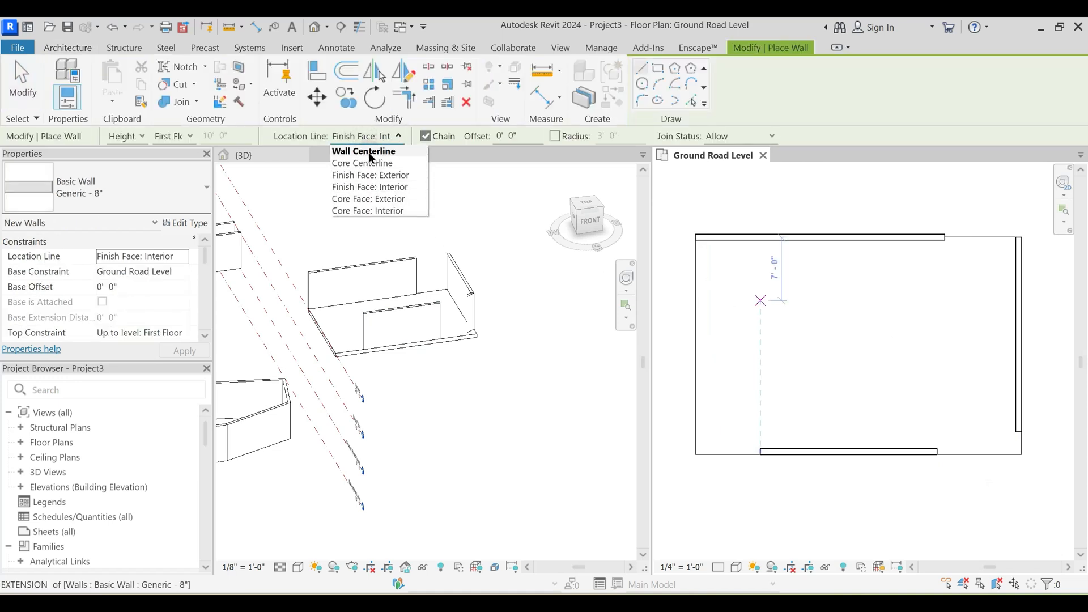
{"action": "left_click", "coordinate": [908, 344]}
{"action": "scroll", "coordinate": [836, 348], "scroll_direction": "down", "scroll_amount": 2}
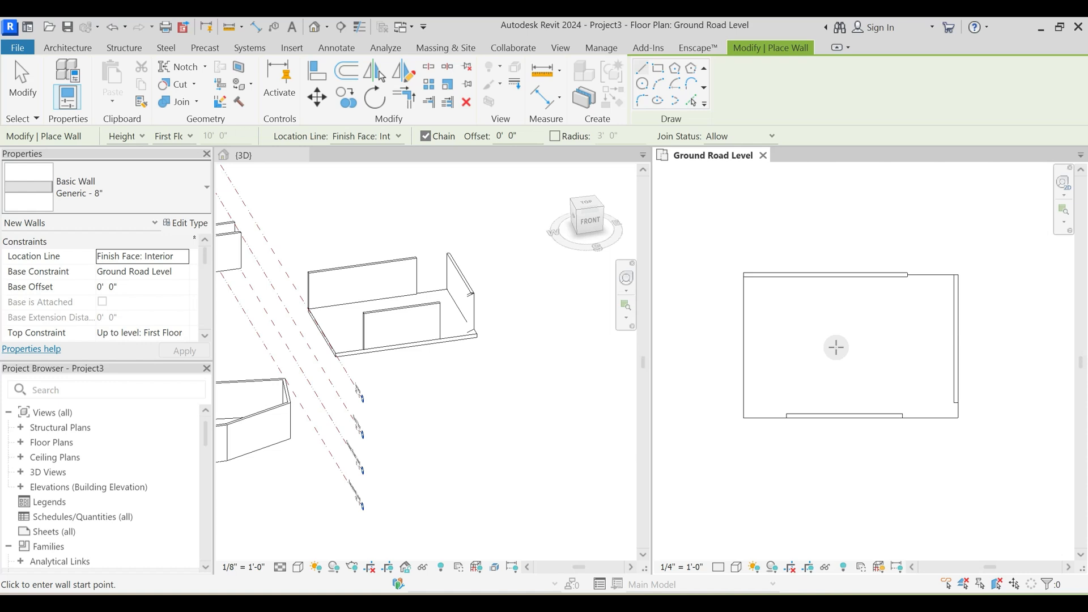
{"action": "middle_click_drag", "start_coordinate": [845, 352], "coordinate": [828, 329]}
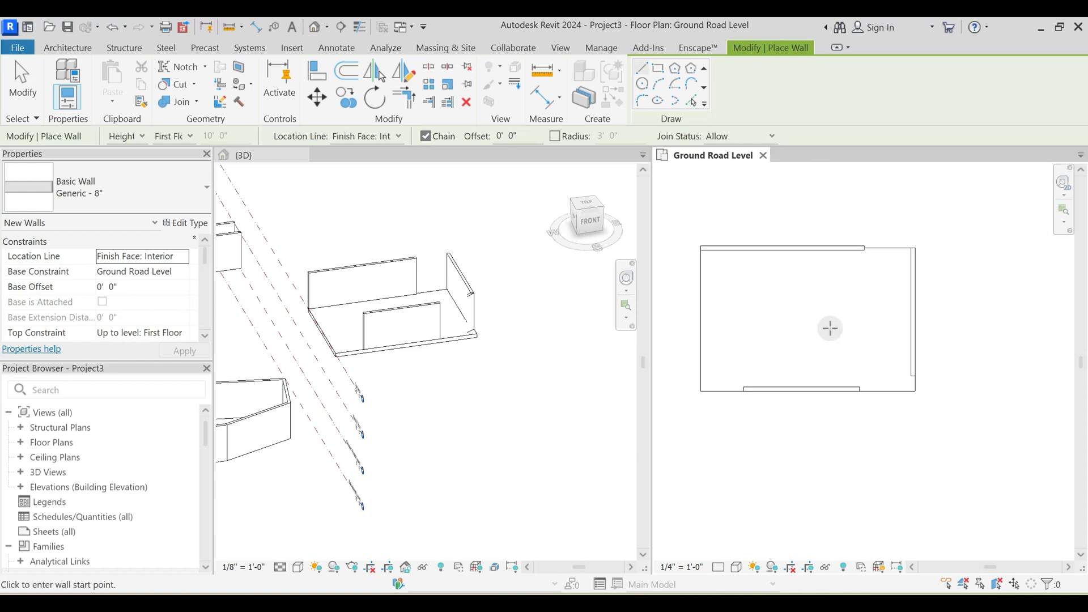
{"action": "key", "text": "Escape"}
{"action": "key", "text": "Escape"}
- Delete the wall along the floor's north edge
{"action": "scroll", "coordinate": [828, 328], "scroll_direction": "down", "scroll_amount": 2}
{"action": "middle_click_drag", "start_coordinate": [825, 332], "coordinate": [812, 372]}
{"action": "left_click_drag", "start_coordinate": [742, 296], "coordinate": [902, 340]}
{"action": "key", "text": "Delete"}
{"action": "scroll", "coordinate": [781, 339], "scroll_direction": "up", "scroll_amount": 2}
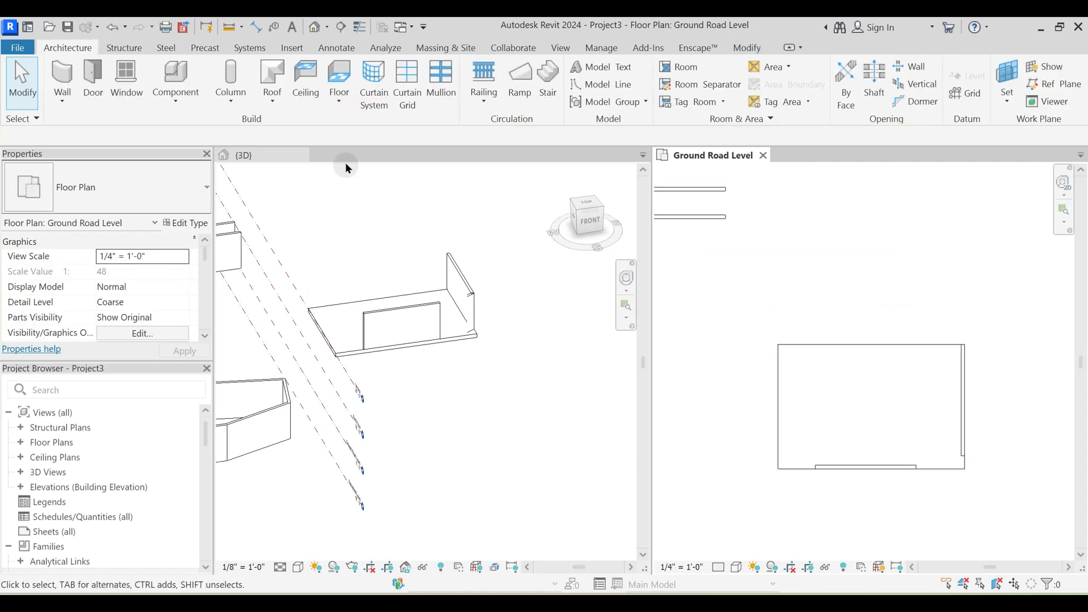
- Start a new wall and choose the Exterior - Brick and CMU on MTL. Stud wall type
{"action": "key", "text": "w"}
{"action": "key", "text": "a"}
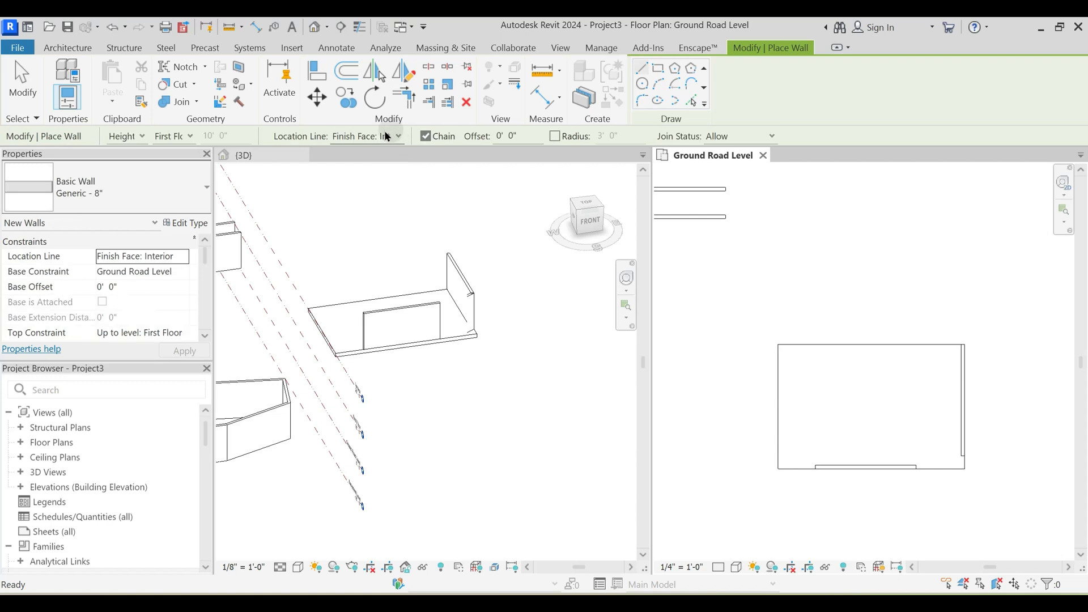
{"action": "left_click", "coordinate": [387, 137]}
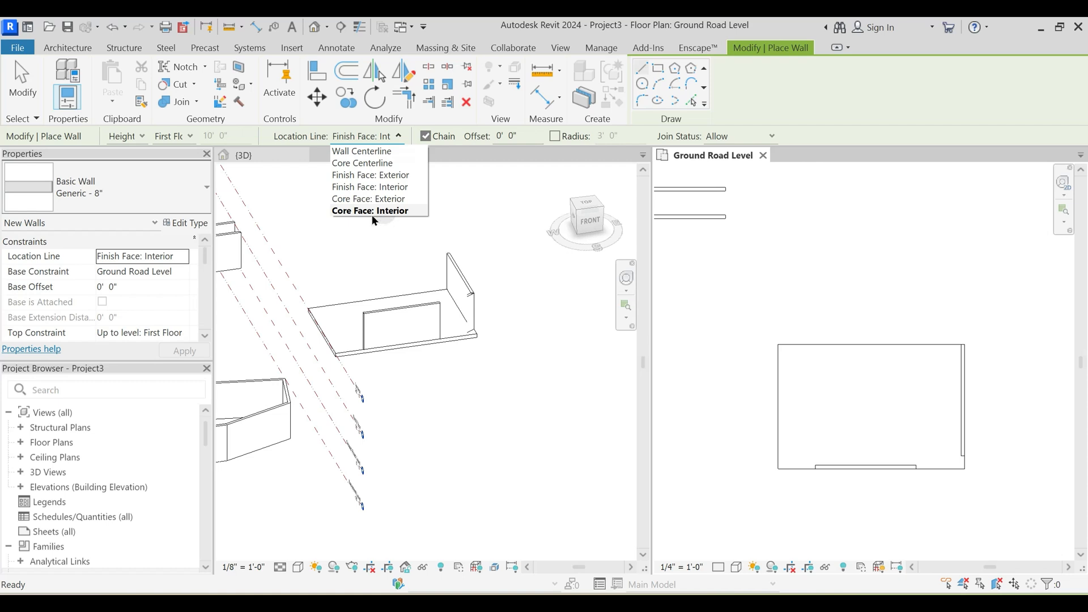
{"action": "left_click", "coordinate": [376, 164]}
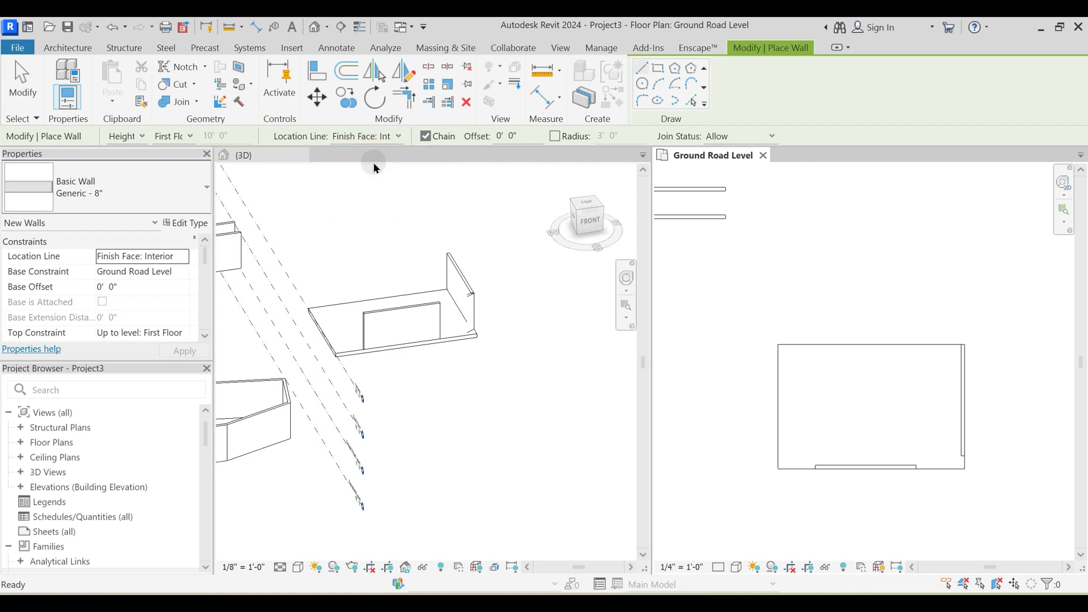
{"action": "left_click", "coordinate": [117, 185]}
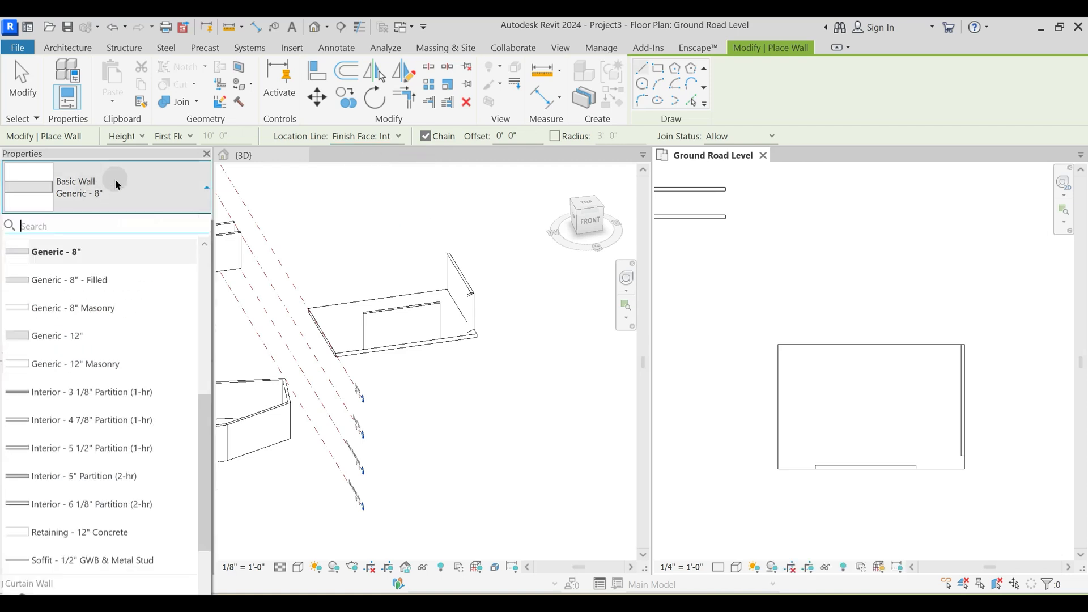
{"action": "scroll", "coordinate": [119, 390], "scroll_direction": "down", "scroll_amount": 3}
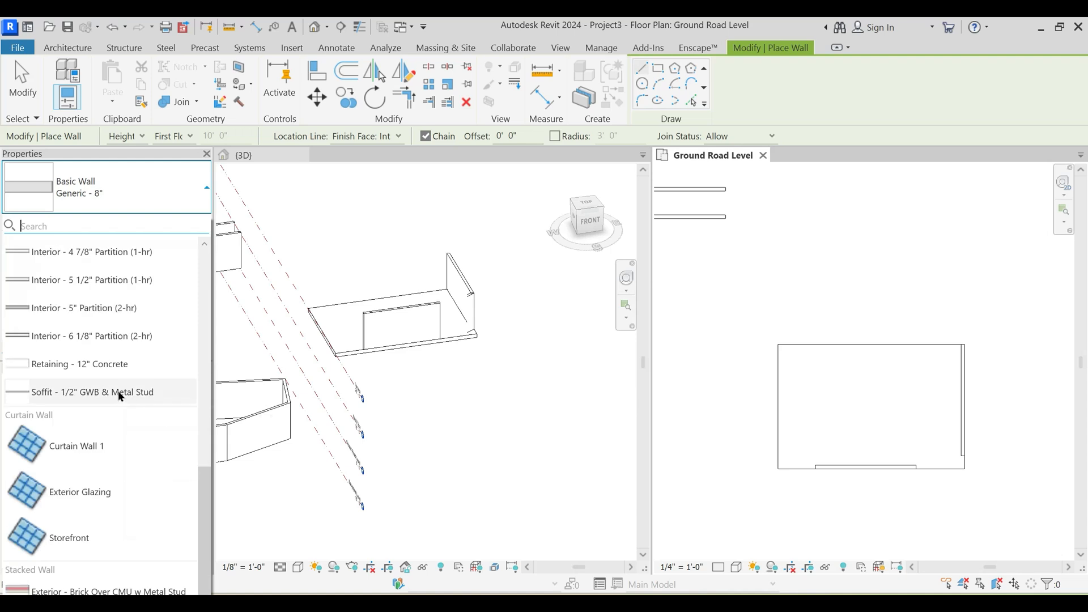
{"action": "scroll", "coordinate": [119, 392], "scroll_direction": "up", "scroll_amount": 6}
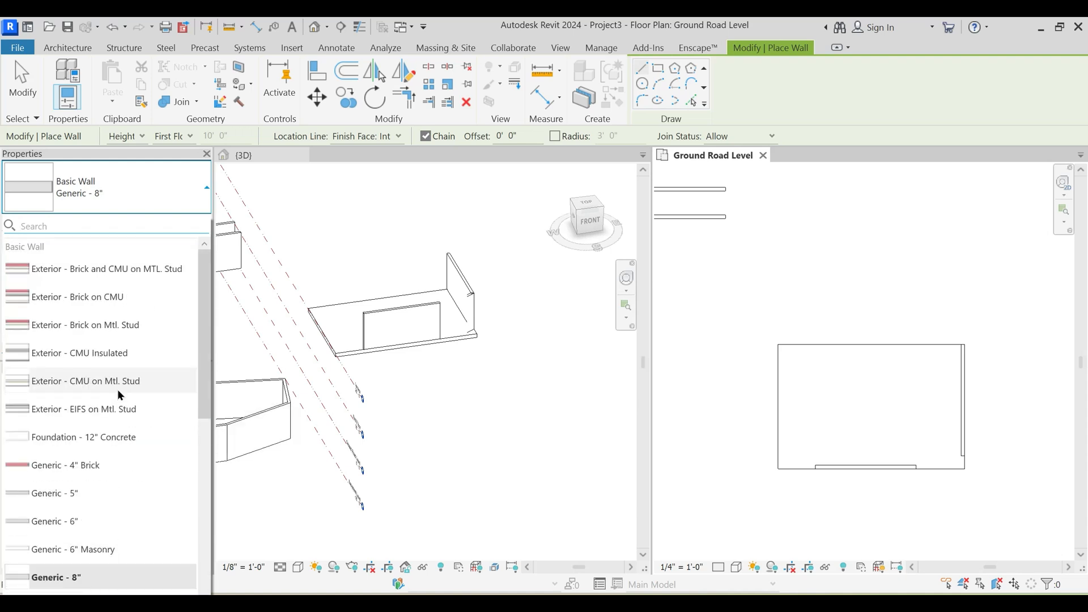
{"action": "mouse_move", "coordinate": [63, 272]}
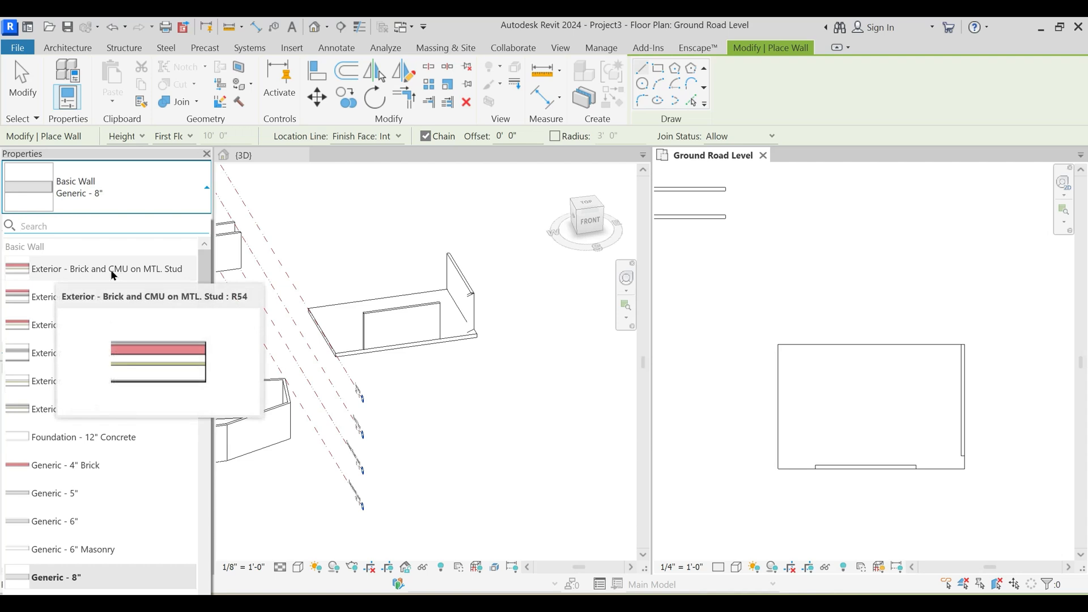
{"action": "left_click", "coordinate": [141, 275]}
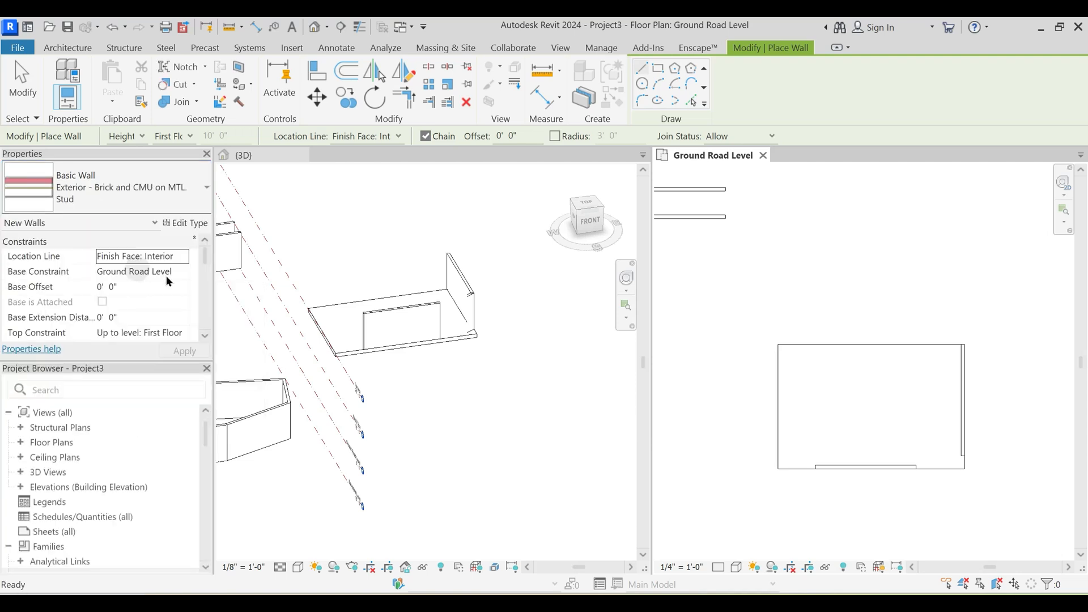
- Draw a wall about 27' 6" long, located by Core Centerline, along the floor's north edge from its northwest corner
{"action": "scroll", "coordinate": [830, 335], "scroll_direction": "up", "scroll_amount": 5}
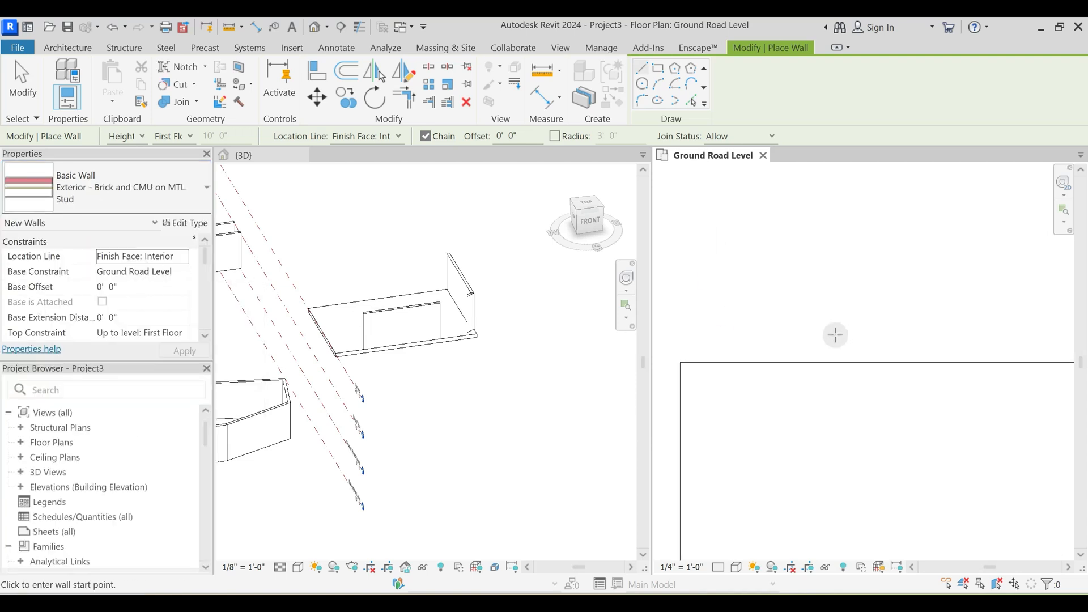
{"action": "left_click", "coordinate": [368, 137]}
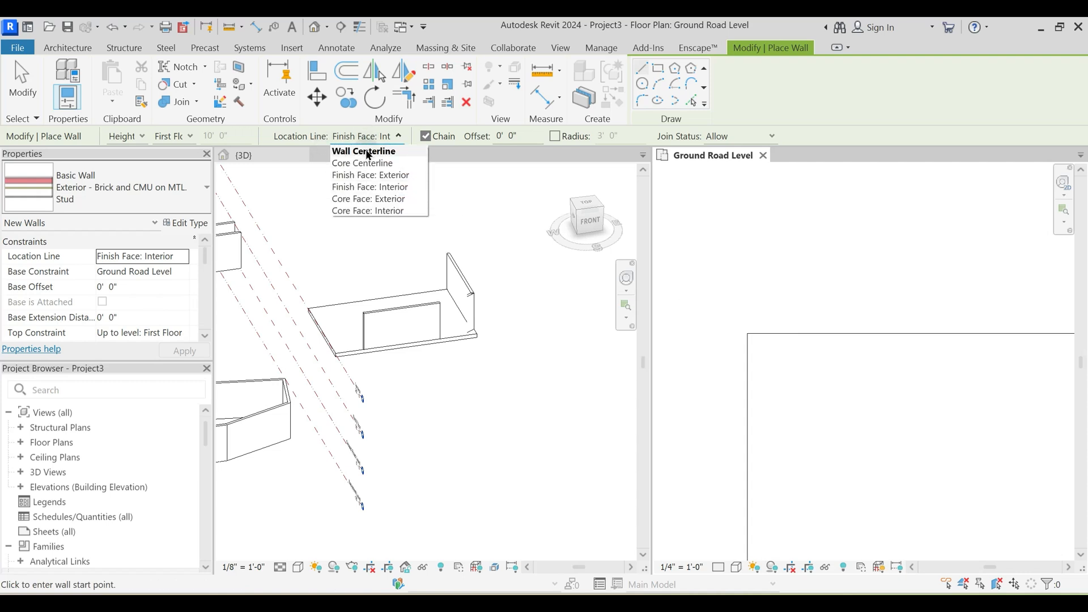
{"action": "left_click", "coordinate": [368, 163]}
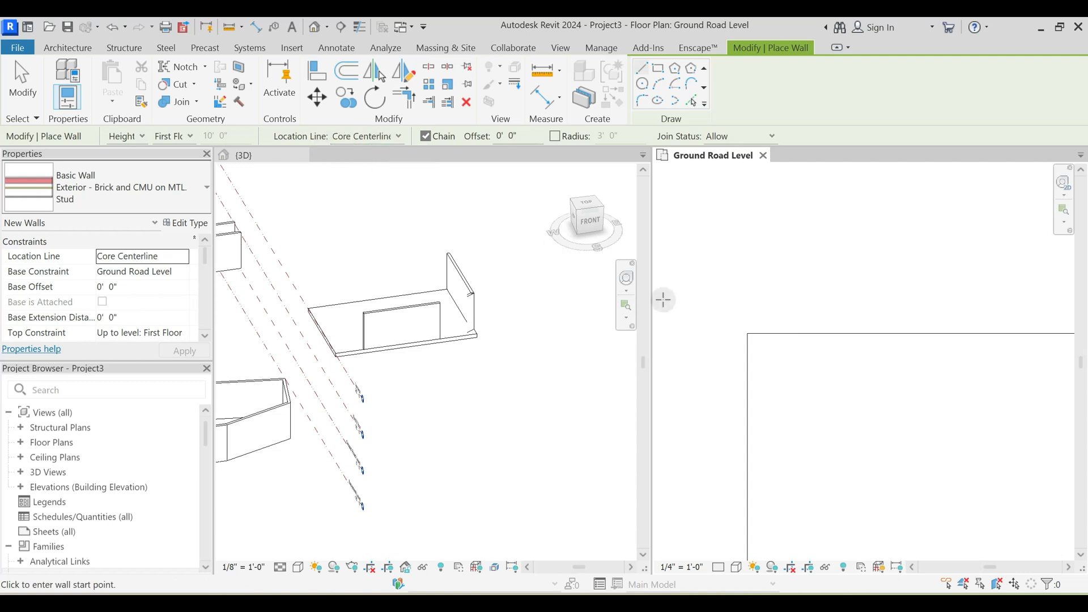
{"action": "left_click", "coordinate": [379, 137]}
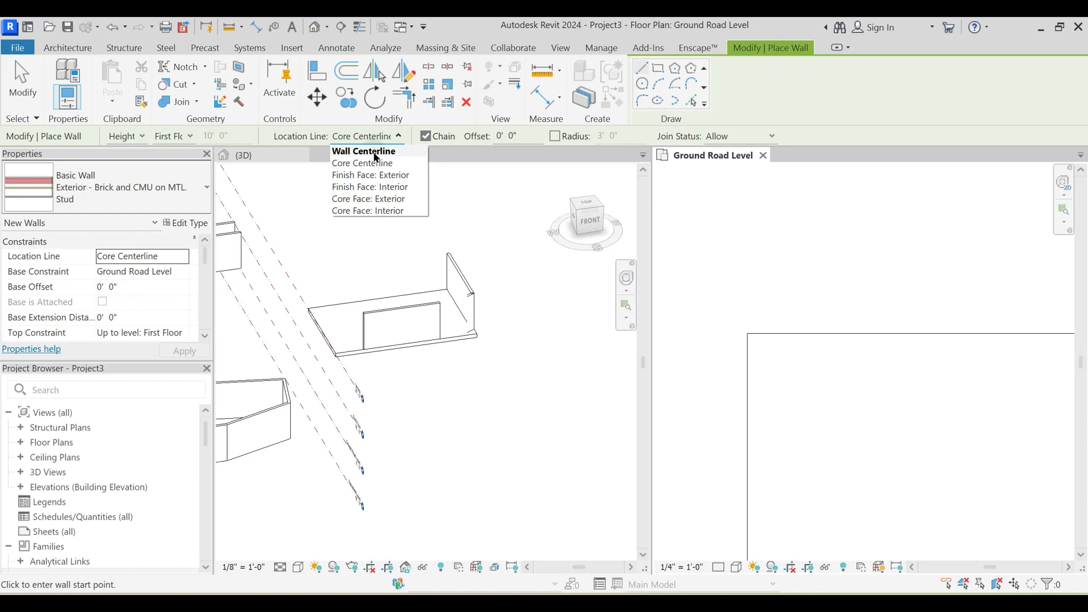
{"action": "left_click", "coordinate": [374, 163]}
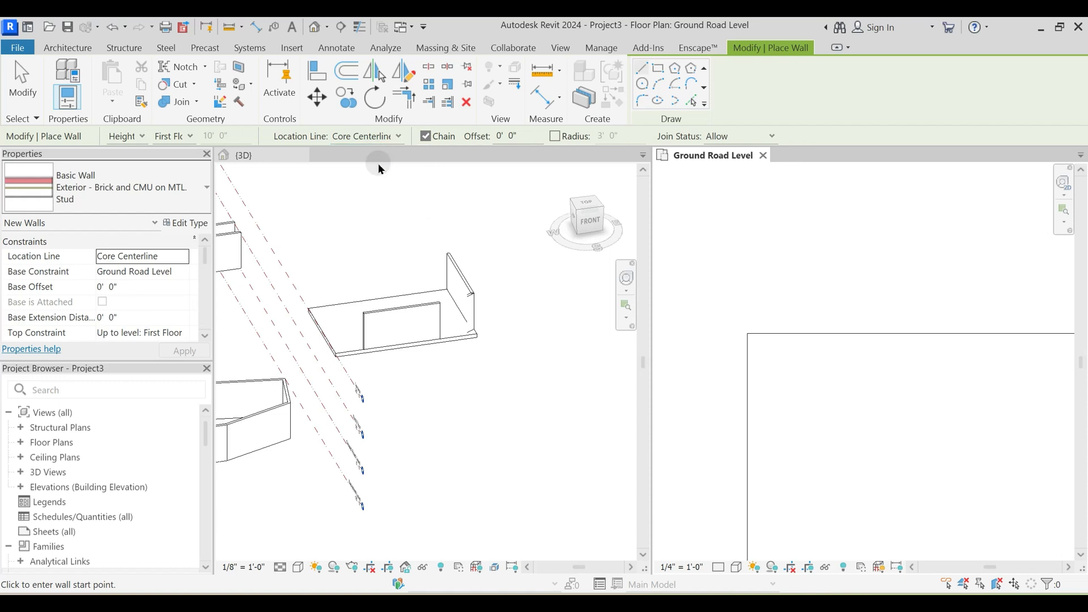
{"action": "scroll", "coordinate": [803, 364], "scroll_direction": "up", "scroll_amount": 2}
{"action": "left_click", "coordinate": [718, 319]}
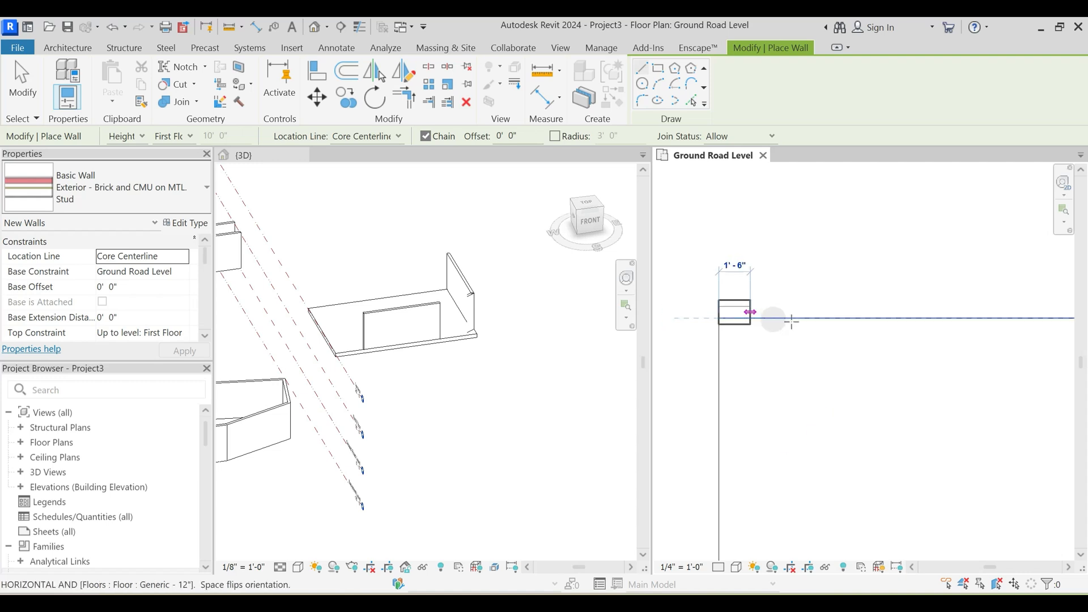
{"action": "middle_click_drag", "start_coordinate": [953, 324], "coordinate": [801, 333]}
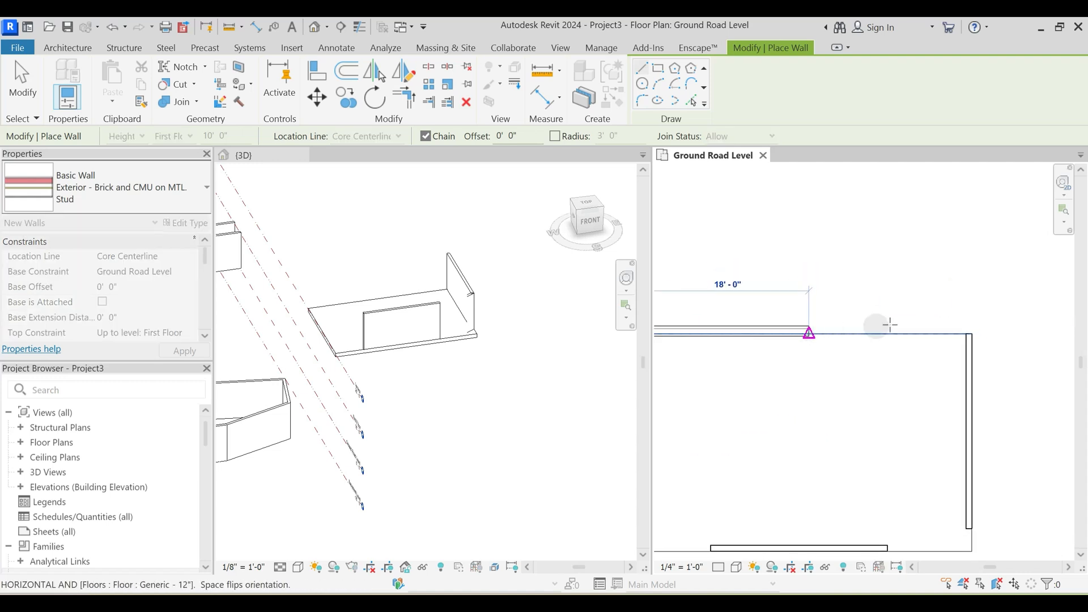
{"action": "left_click", "coordinate": [900, 328]}
{"action": "key", "text": "Escape"}
{"action": "key", "text": "Escape"}
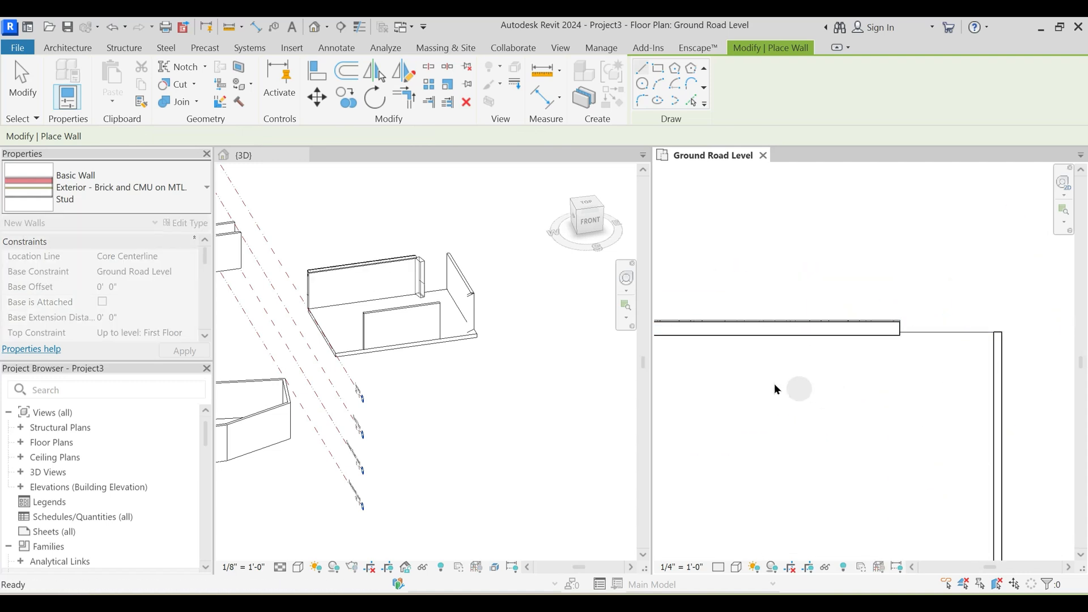
- Examine the layer structure and core boundaries of the new north wall, leaving its type unchanged
{"action": "scroll", "coordinate": [903, 357], "scroll_direction": "up", "scroll_amount": 3}
{"action": "left_click", "coordinate": [749, 318]}
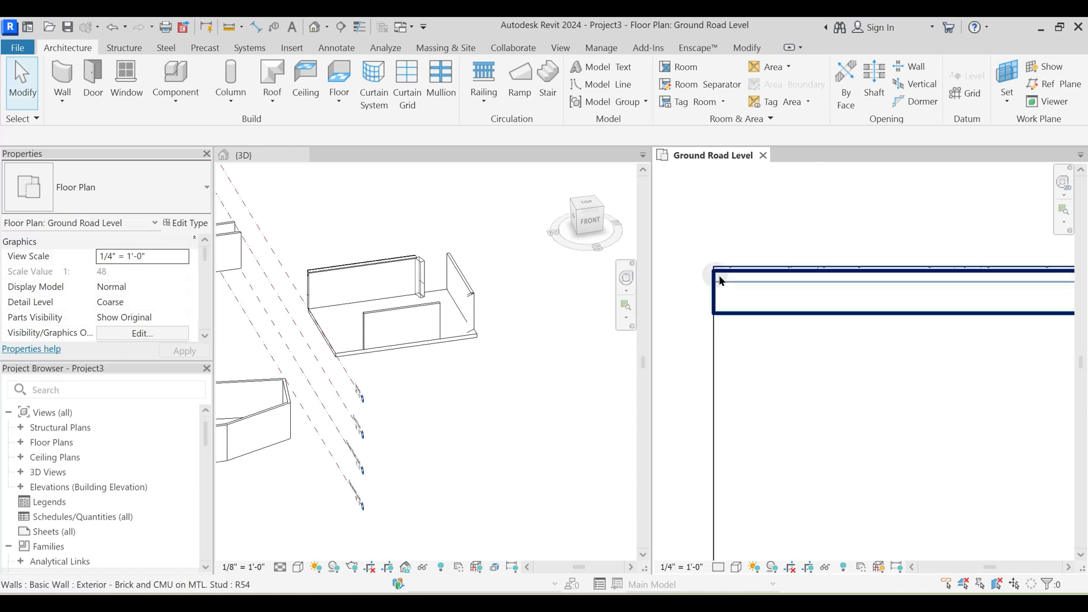
{"action": "left_click", "coordinate": [186, 223]}
{"action": "left_click", "coordinate": [406, 244]}
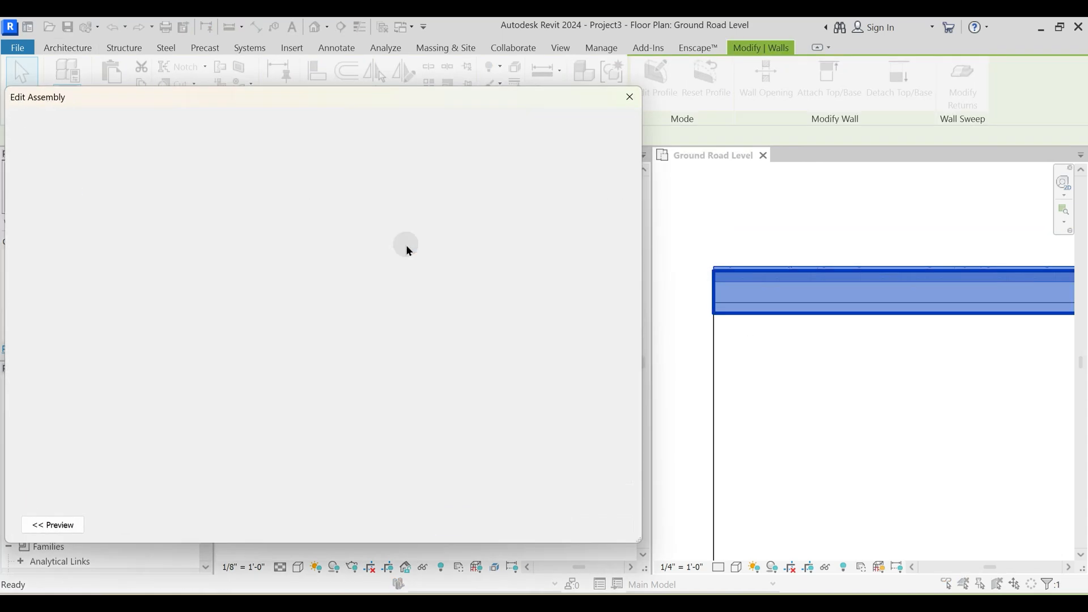
{"action": "left_click_drag", "start_coordinate": [304, 103], "coordinate": [424, 59]}
{"action": "left_click_drag", "start_coordinate": [758, 496], "coordinate": [853, 594]}
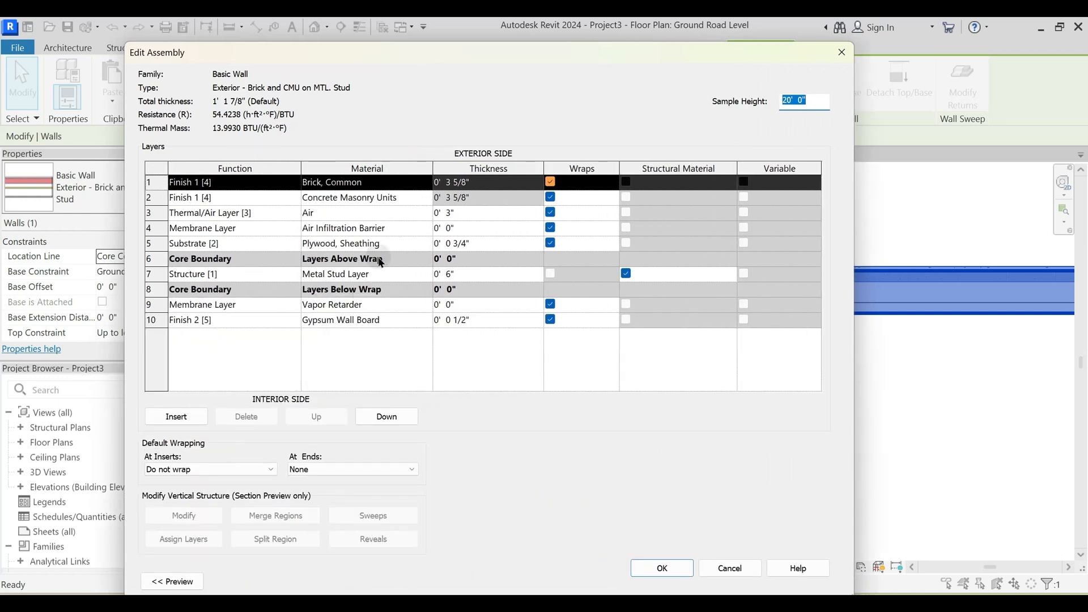
{"action": "key", "text": "Escape"}
{"action": "key", "text": "Escape"}
{"action": "key", "text": "Escape"}
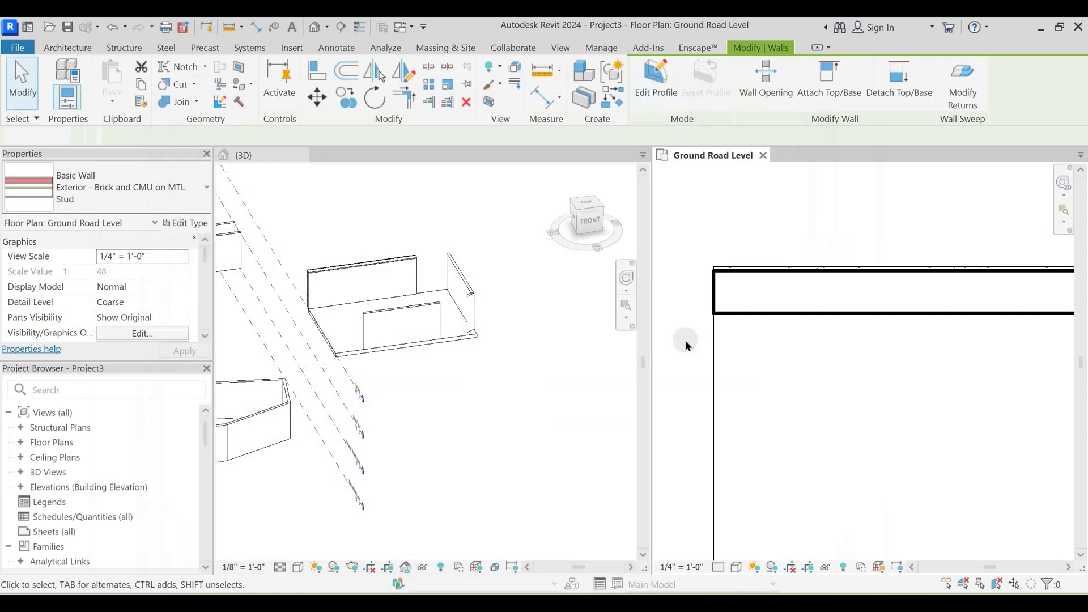
- Examine the layer structure of the Generic - 8" wall on the south edge for comparison
{"action": "scroll", "coordinate": [682, 341], "scroll_direction": "down", "scroll_amount": 2}
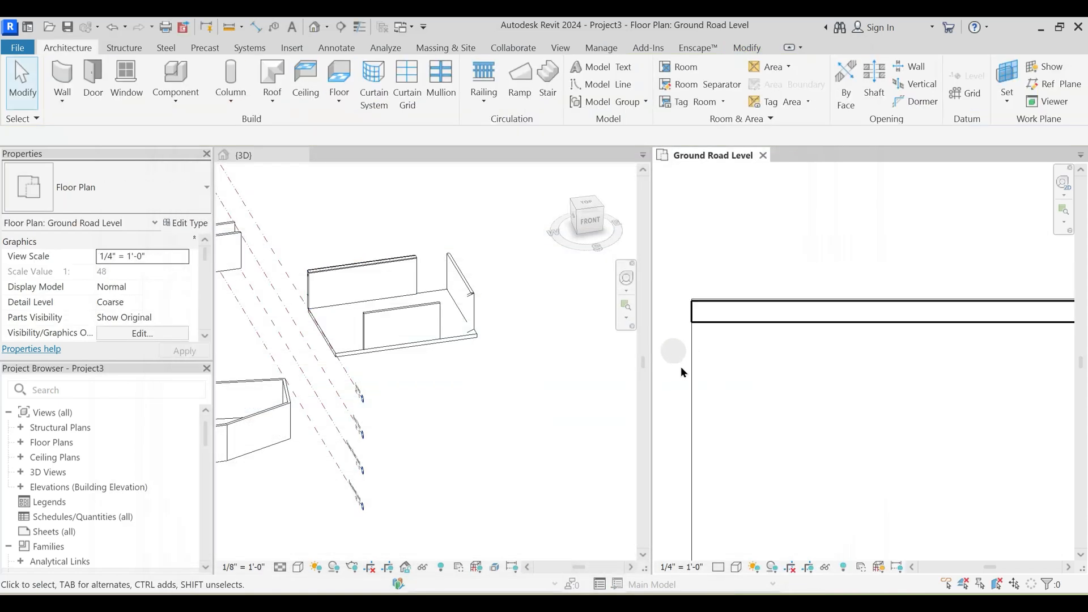
{"action": "left_click", "coordinate": [394, 314]}
{"action": "left_click", "coordinate": [393, 318]}
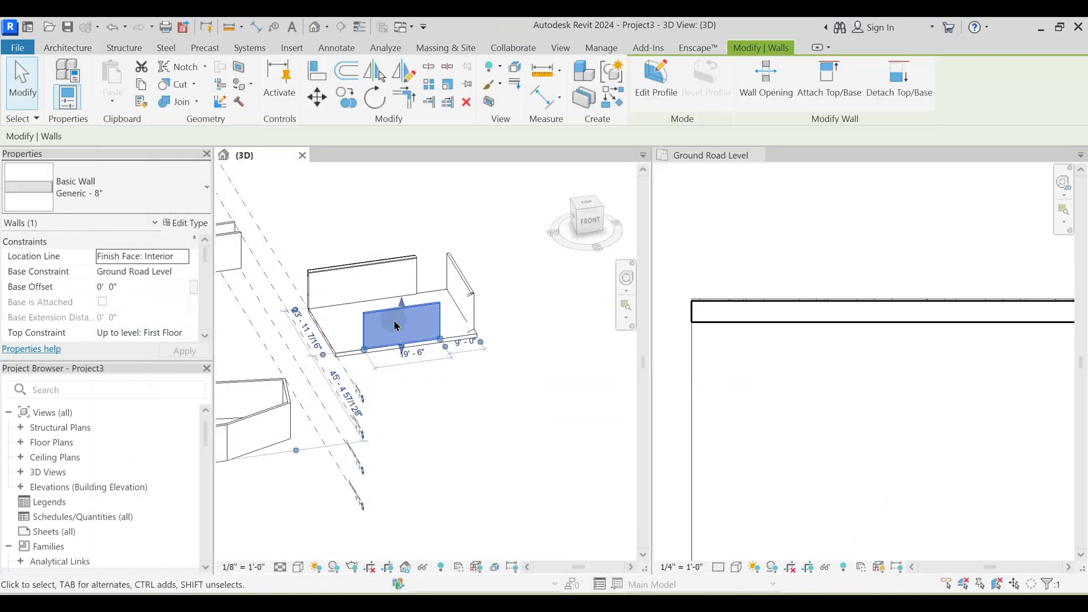
{"action": "left_click", "coordinate": [199, 229]}
{"action": "left_click", "coordinate": [621, 250]}
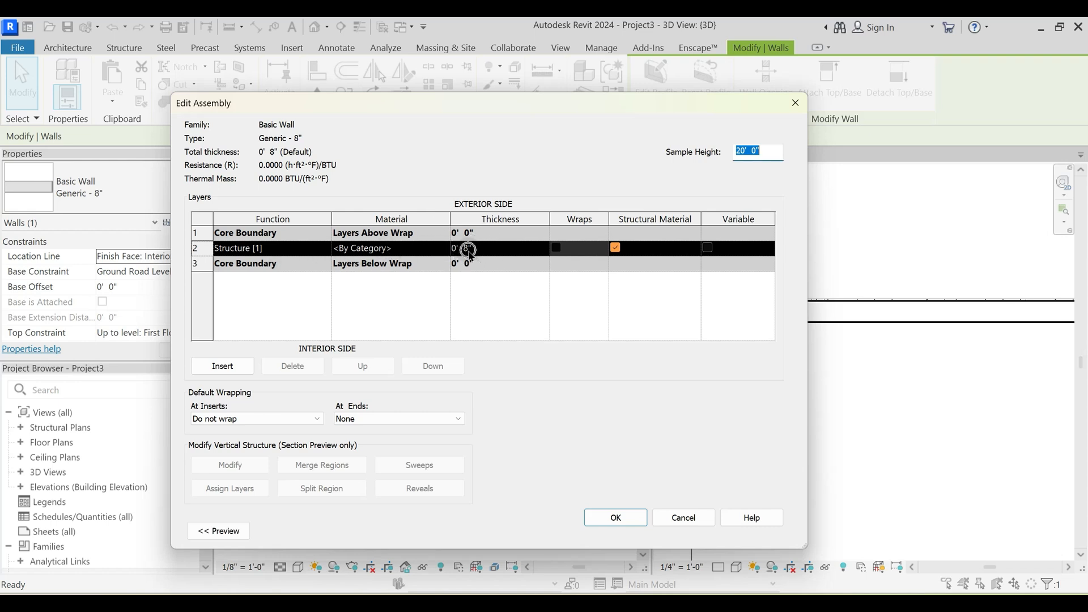
{"action": "key", "text": "Escape"}
{"action": "key", "text": "Escape"}
{"action": "key", "text": "Escape"}
- Reopen the north wall's layer structure and read through its full list of layers
{"action": "left_click", "coordinate": [773, 325]}
{"action": "left_click", "coordinate": [774, 325]}
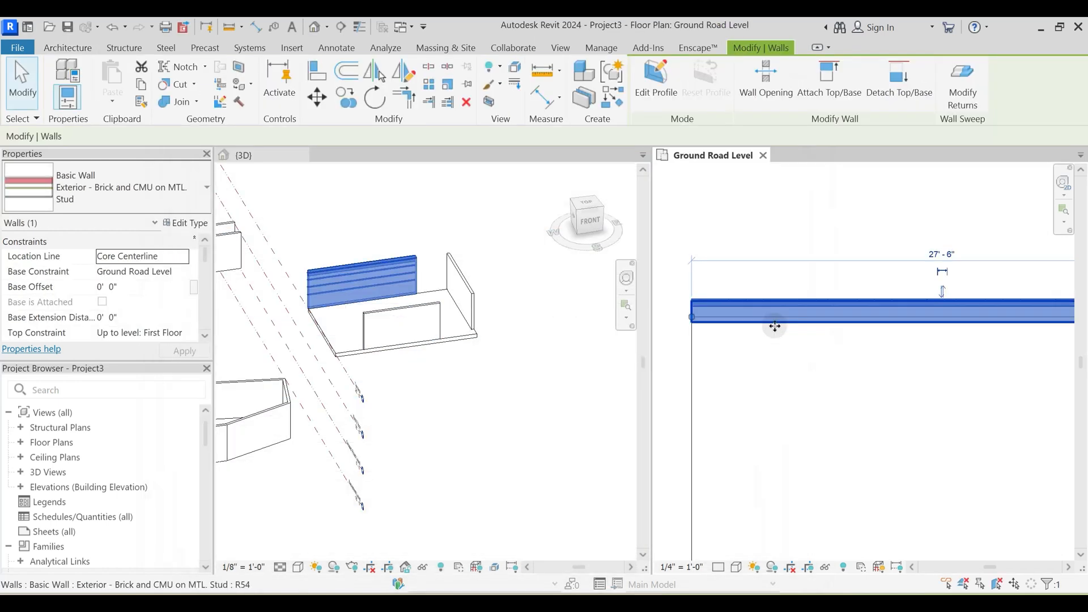
{"action": "left_click", "coordinate": [190, 223]}
{"action": "left_click", "coordinate": [627, 251]}
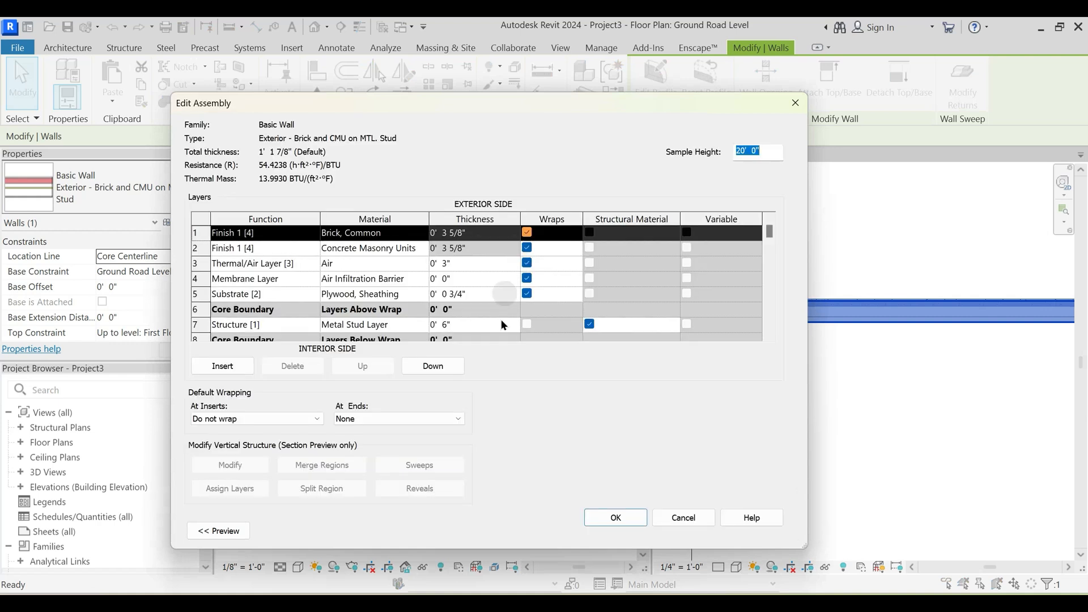
{"action": "scroll", "coordinate": [385, 249], "scroll_direction": "down", "scroll_amount": 2}
{"action": "scroll", "coordinate": [365, 278], "scroll_direction": "up", "scroll_amount": 2}
- Preview the brick and CMU wall assembly in section and floor plan, and close it without changes
{"action": "left_click", "coordinate": [221, 530]}
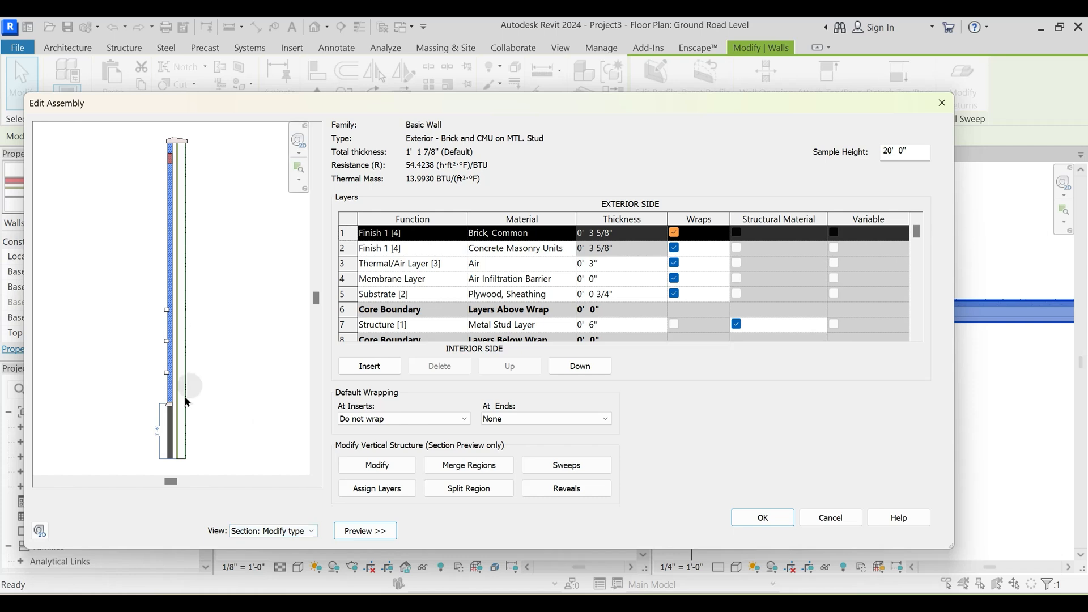
{"action": "left_click", "coordinate": [273, 531]}
{"action": "left_click", "coordinate": [270, 543]}
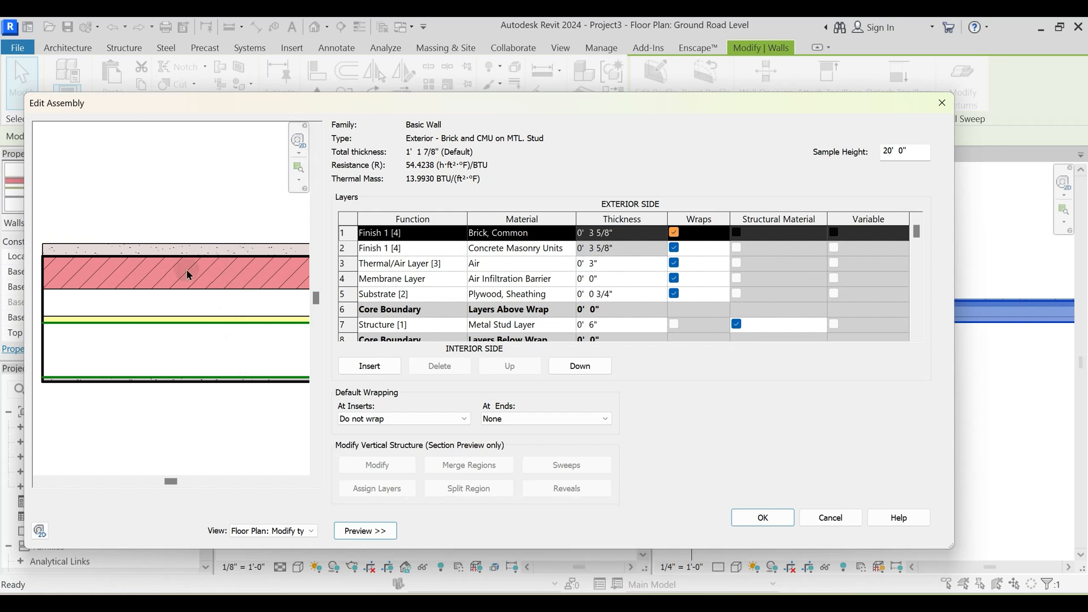
{"action": "scroll", "coordinate": [190, 272], "scroll_direction": "down", "scroll_amount": 3}
{"action": "scroll", "coordinate": [218, 304], "scroll_direction": "up", "scroll_amount": 2}
{"action": "key", "text": "Escape"}
{"action": "key", "text": "Escape"}
{"action": "key", "text": "Escape"}
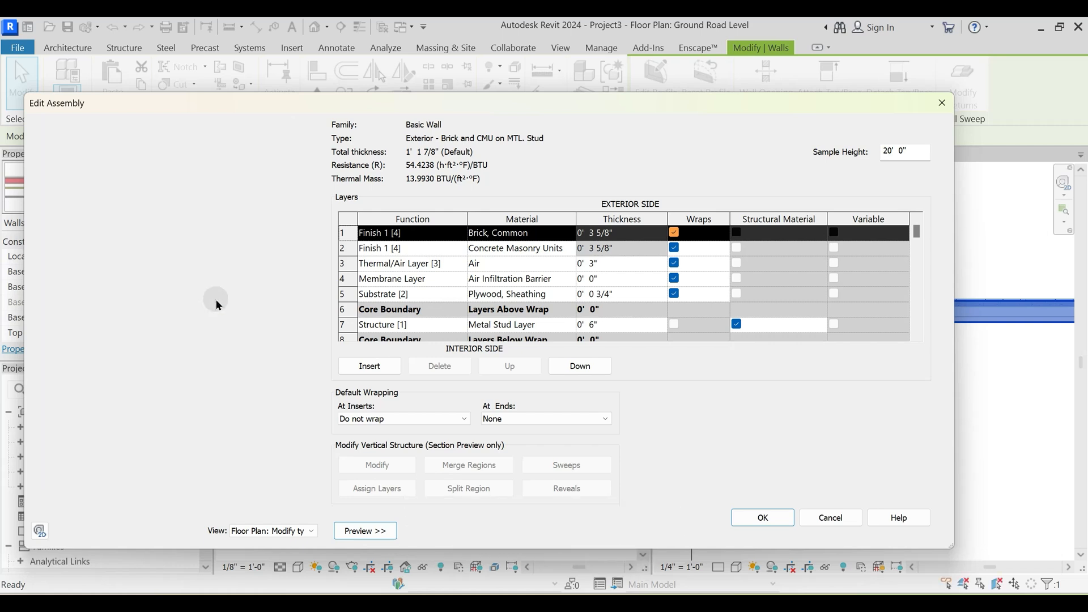
- Check in plan how the north wall's core centerline sits on the floor edge
{"action": "scroll", "coordinate": [768, 353], "scroll_direction": "up", "scroll_amount": 1}
{"action": "left_click", "coordinate": [760, 311]}
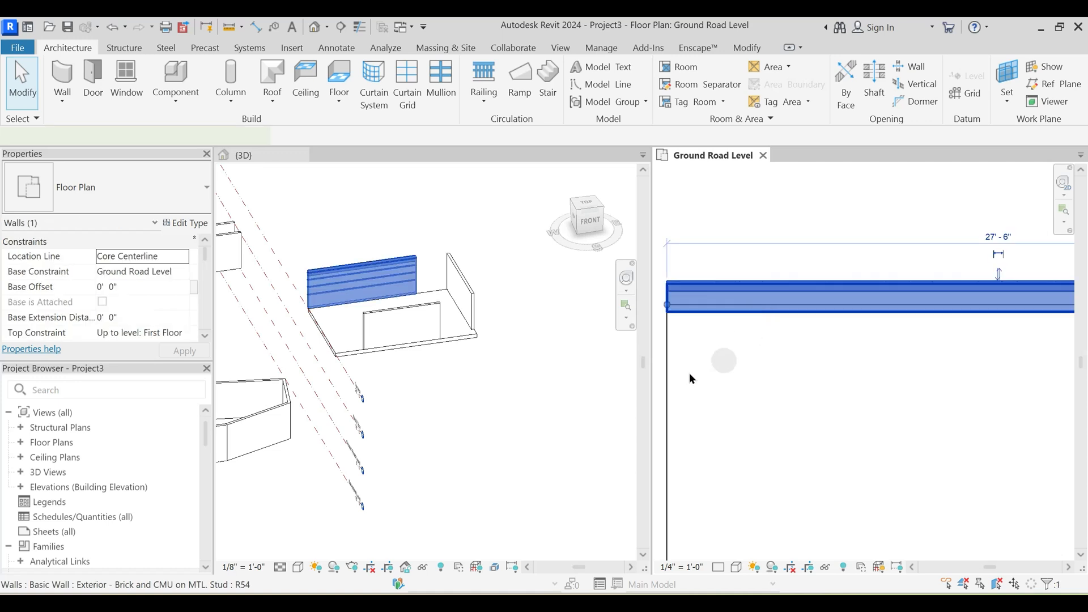
{"action": "middle_click_drag", "start_coordinate": [689, 373], "coordinate": [871, 401]}
{"action": "middle_click_drag", "start_coordinate": [887, 357], "coordinate": [787, 351]}
{"action": "key", "text": "Escape"}
{"action": "scroll", "coordinate": [788, 371], "scroll_direction": "up", "scroll_amount": 1}
{"action": "left_click", "coordinate": [785, 350]}
- Draw a brick and CMU wall about 6' 6" long, located by Core Centerline, on the floor's west edge
{"action": "key", "text": "w"}
{"action": "key", "text": "a"}
{"action": "left_click", "coordinate": [748, 352]}
{"action": "middle_click_drag", "start_coordinate": [759, 518], "coordinate": [759, 409]}
{"action": "scroll", "coordinate": [749, 409], "scroll_direction": "down", "scroll_amount": 2}
{"action": "left_click", "coordinate": [750, 456]}
{"action": "key", "text": "Escape"}
{"action": "middle_click_drag", "start_coordinate": [839, 377], "coordinate": [799, 303]}
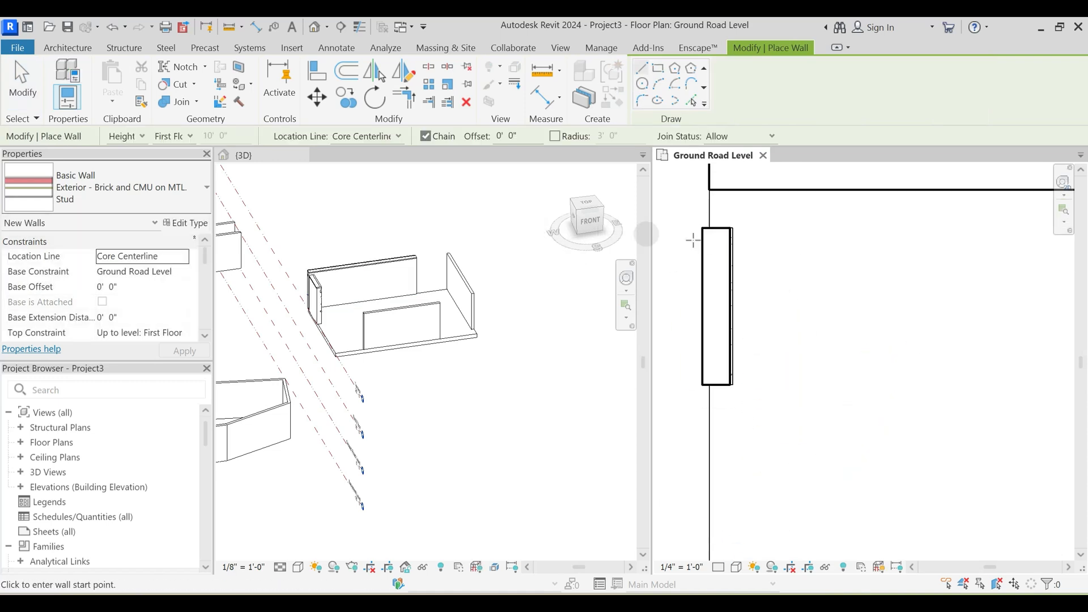
{"action": "key", "text": "Escape"}
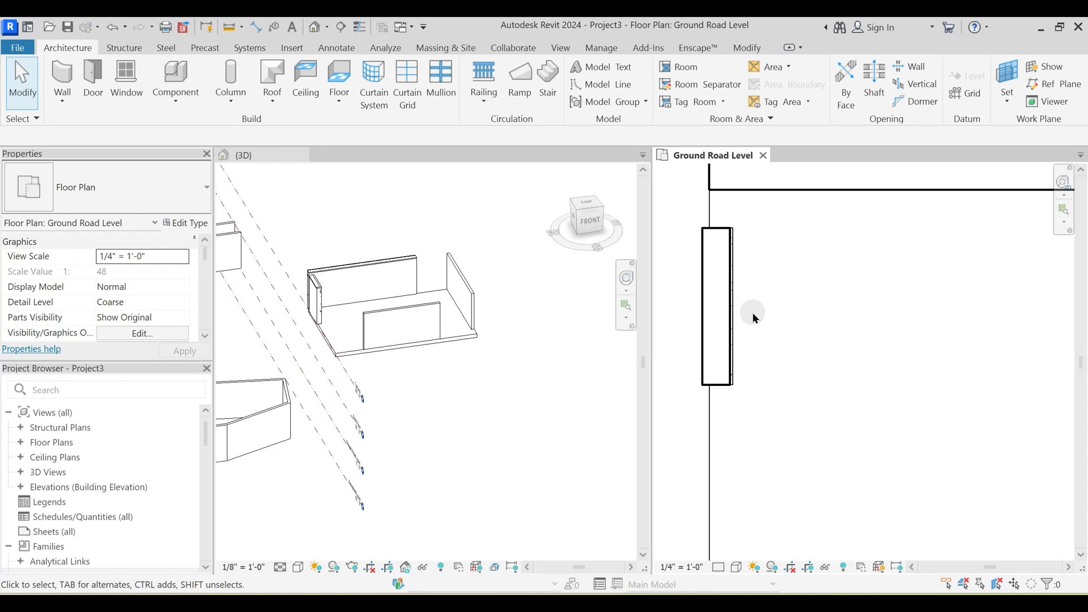
{"action": "left_click", "coordinate": [730, 318]}
{"action": "right_click", "coordinate": [732, 320]}
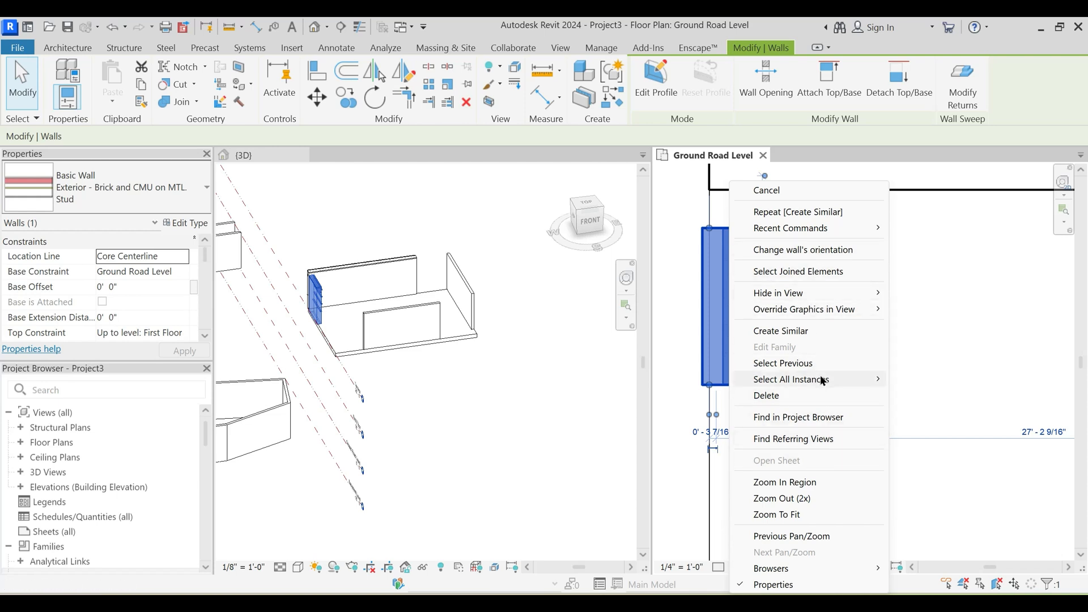
{"action": "left_click", "coordinate": [772, 334]}
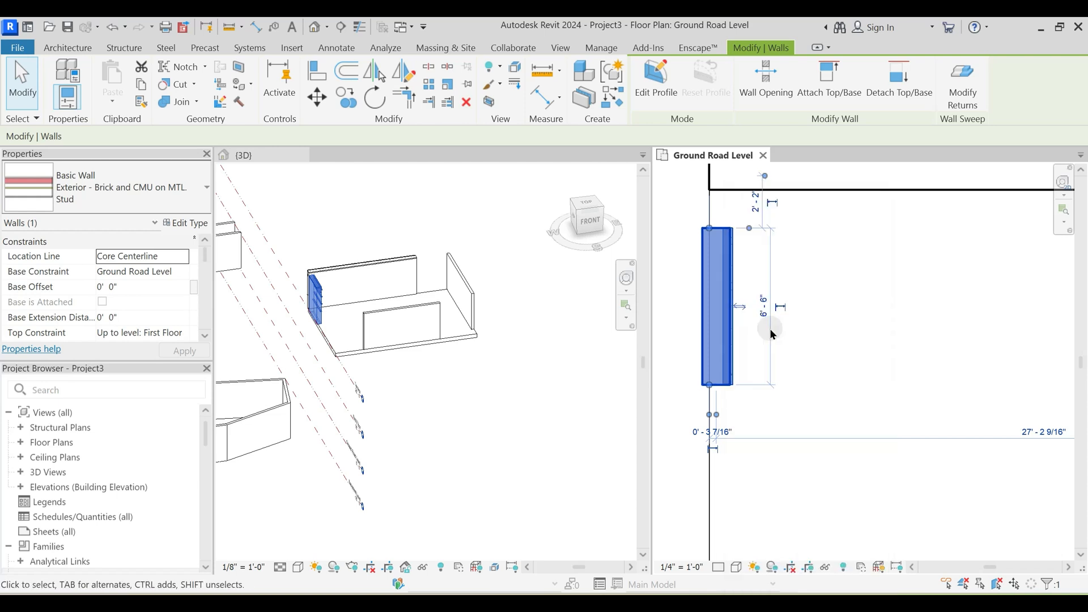
{"action": "left_click", "coordinate": [764, 441]}
{"action": "middle_click_drag", "start_coordinate": [763, 440], "coordinate": [772, 398]}
- Draw a similar brick and CMU wall about 8' 0" long on the floor's west edge, located by Core Face: Exterior
{"action": "left_click", "coordinate": [736, 342]}
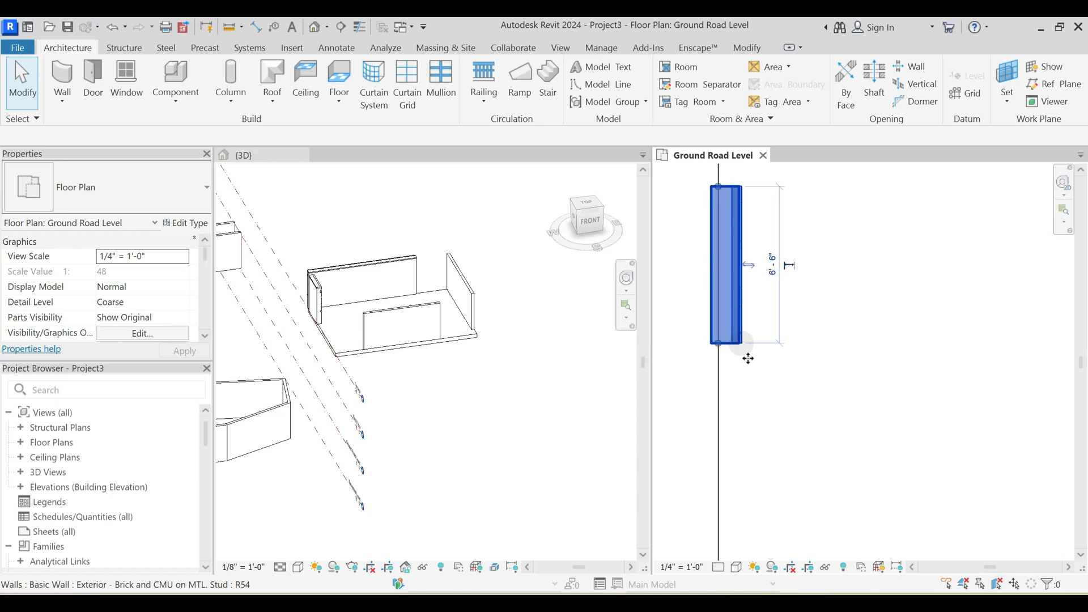
{"action": "key", "text": "c"}
{"action": "key", "text": "s"}
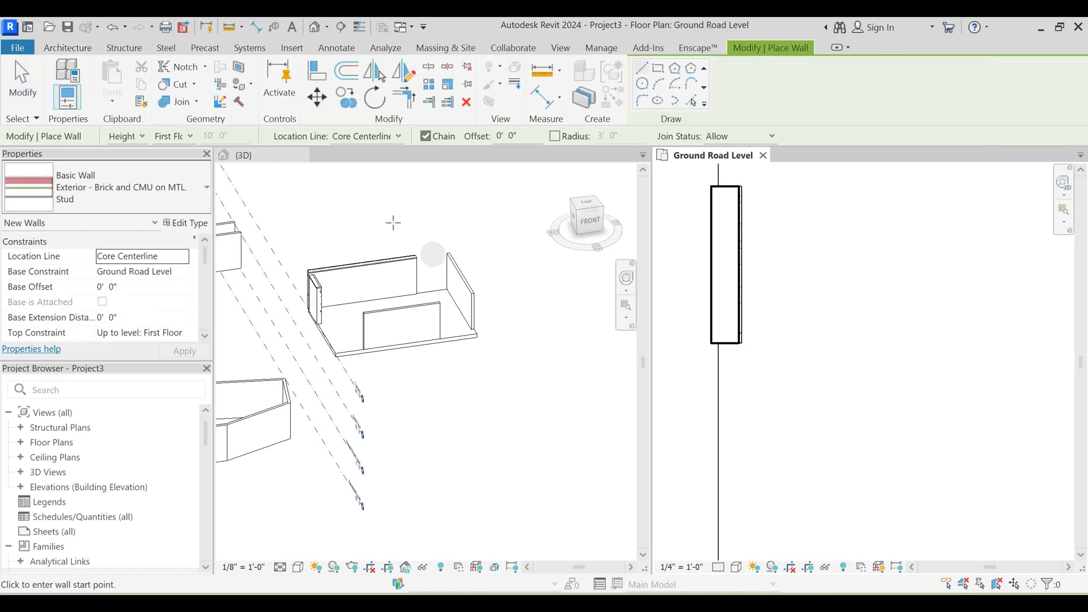
{"action": "left_click", "coordinate": [365, 136]}
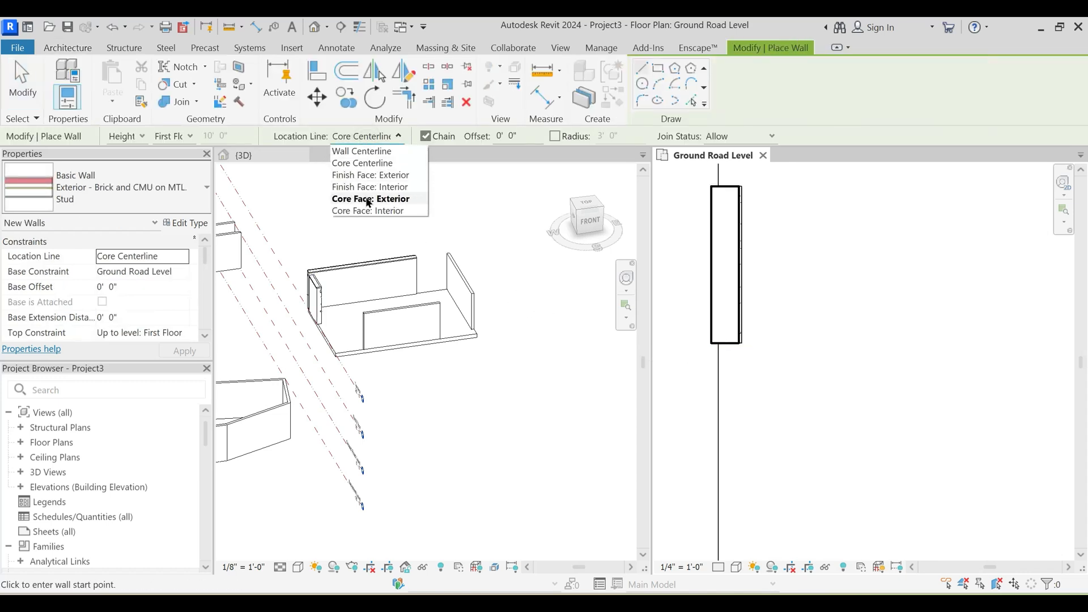
{"action": "left_click", "coordinate": [369, 199]}
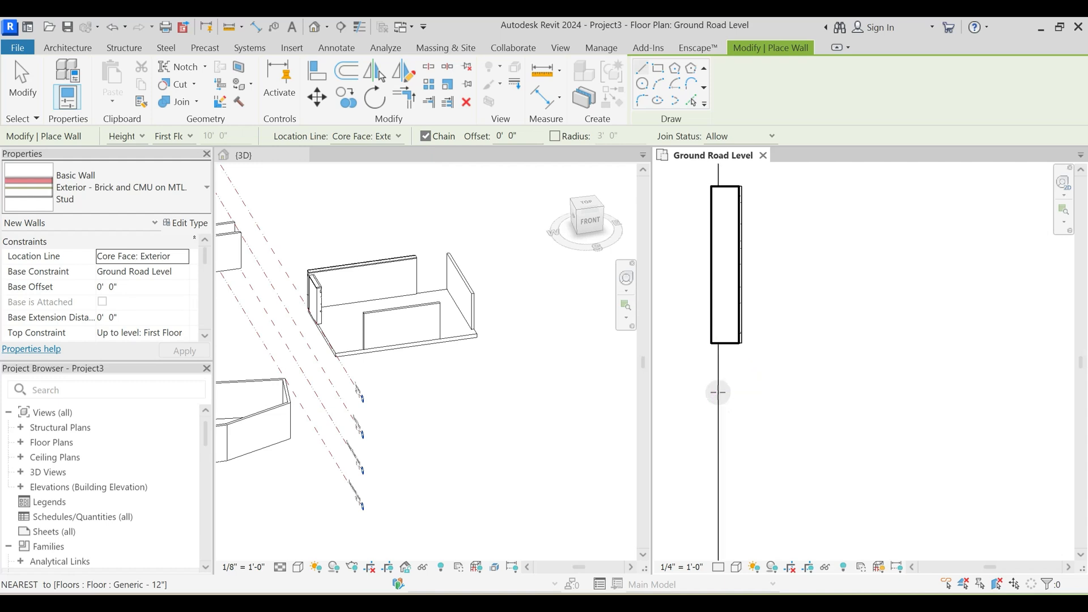
{"action": "left_click", "coordinate": [718, 391]}
{"action": "middle_click_drag", "start_coordinate": [722, 535], "coordinate": [717, 416]}
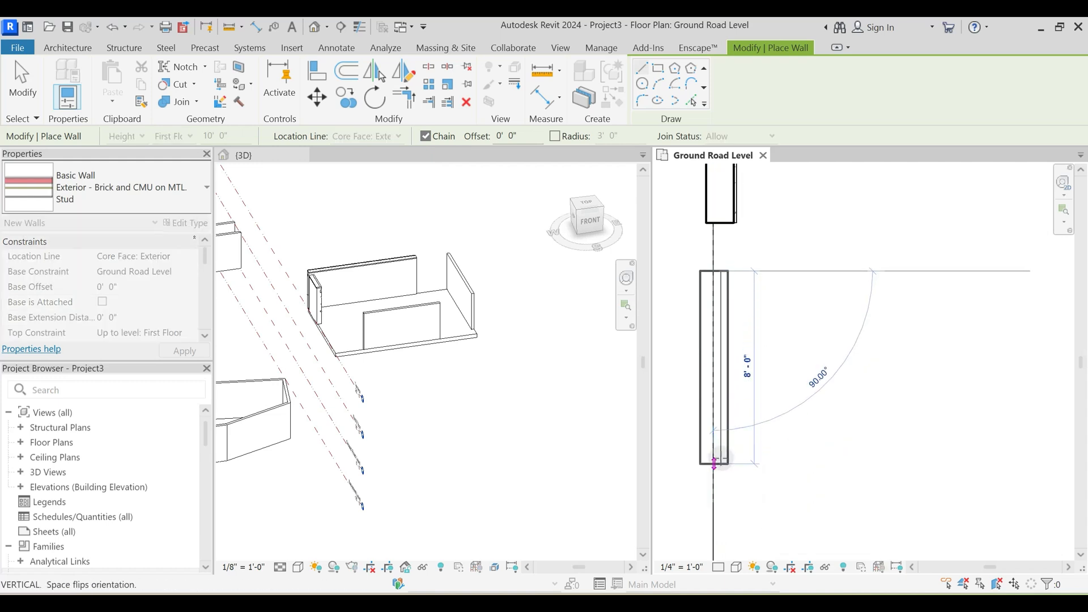
{"action": "left_click", "coordinate": [716, 465]}
{"action": "key", "text": "Escape"}
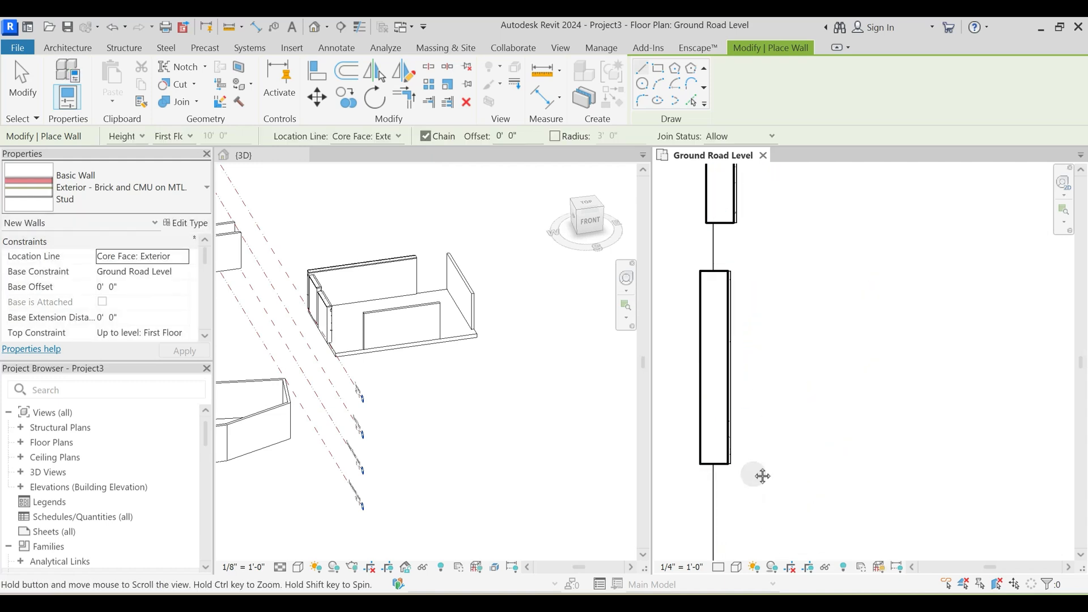
- Draw another brick and CMU wall about 5' 0" long at the west edge's south end, located by Core Face: Interior
{"action": "middle_click_drag", "start_coordinate": [759, 476], "coordinate": [761, 418]}
{"action": "scroll", "coordinate": [760, 418], "scroll_direction": "down", "scroll_amount": 1}
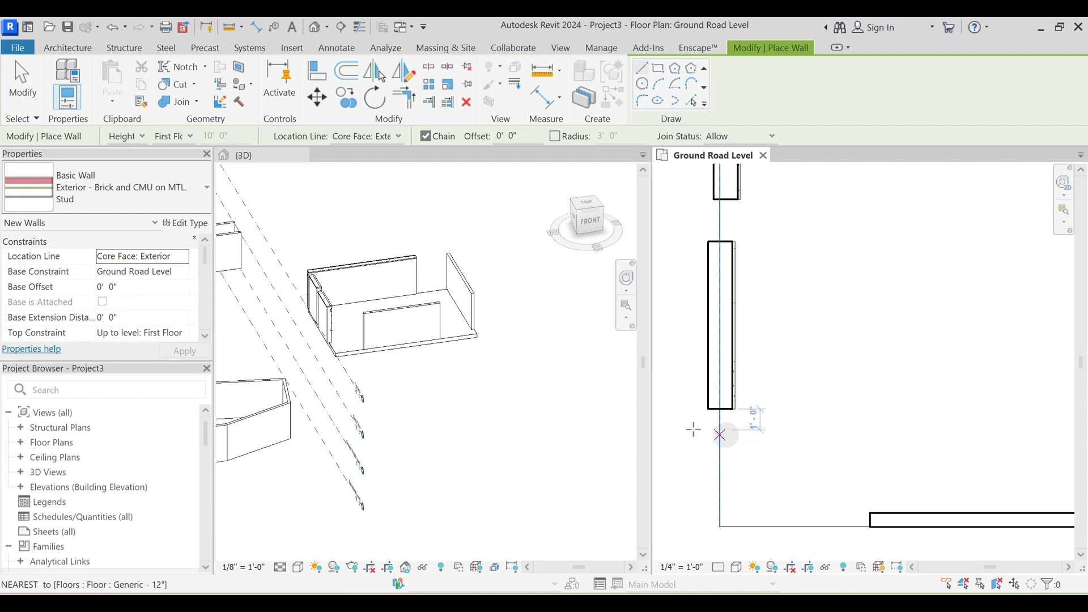
{"action": "left_click", "coordinate": [390, 137]}
{"action": "left_click", "coordinate": [384, 210]}
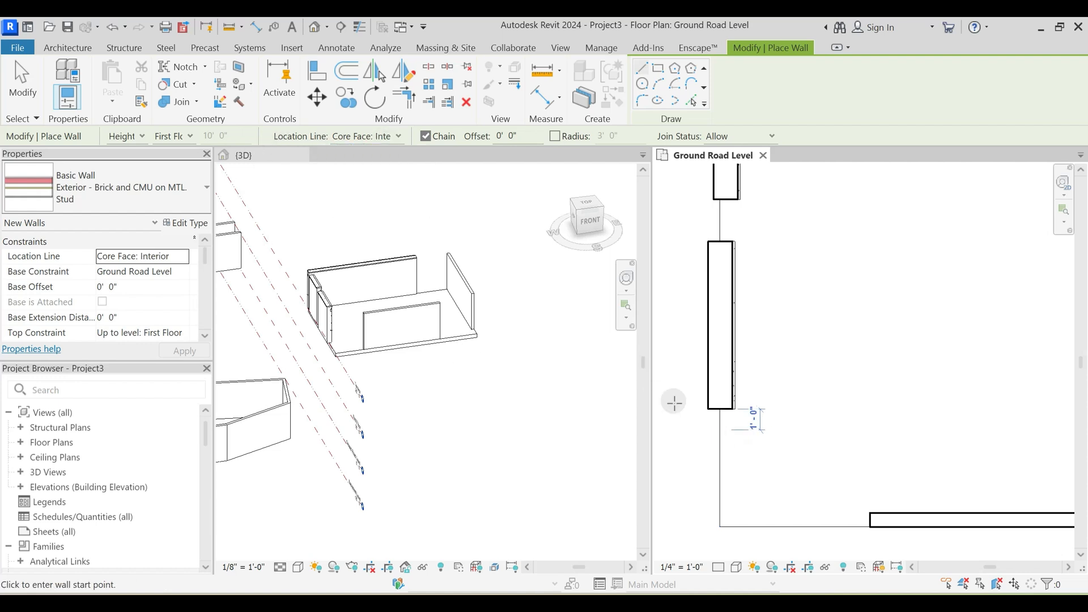
{"action": "left_click", "coordinate": [731, 431]}
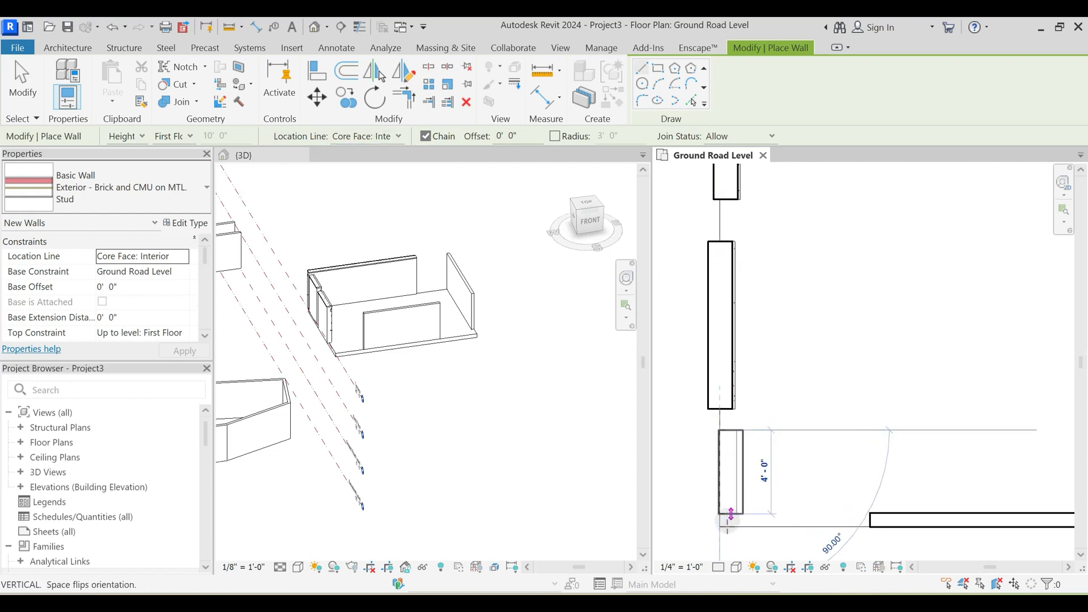
{"action": "left_click", "coordinate": [720, 534]}
{"action": "key", "text": "Escape"}
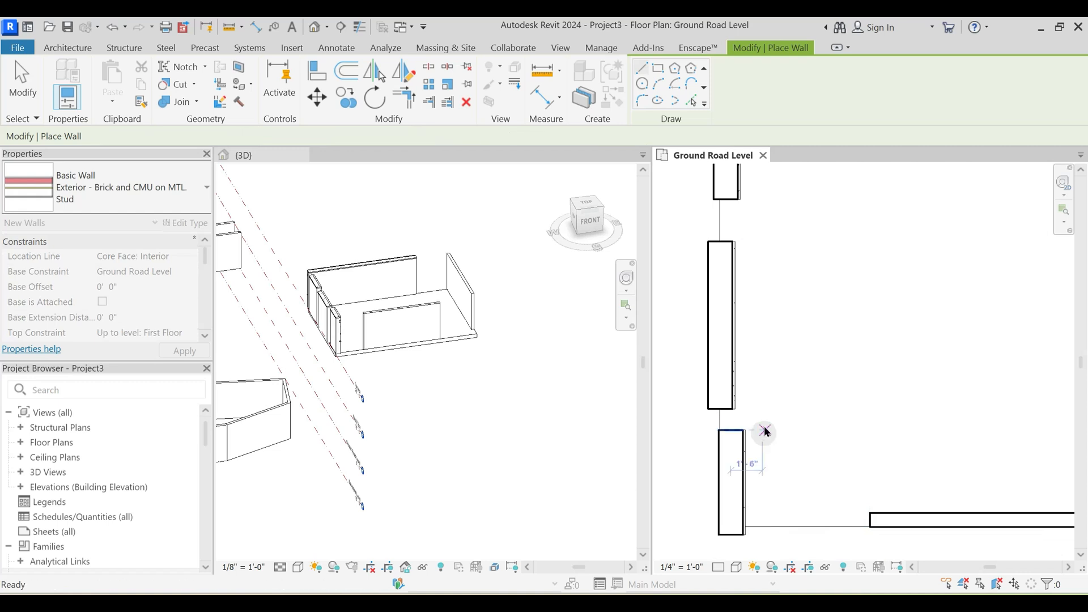
{"action": "key", "text": "Escape"}
- Compare in plan how the three west walls sit on the floor edge with their different core location lines
{"action": "scroll", "coordinate": [748, 518], "scroll_direction": "down", "scroll_amount": 2}
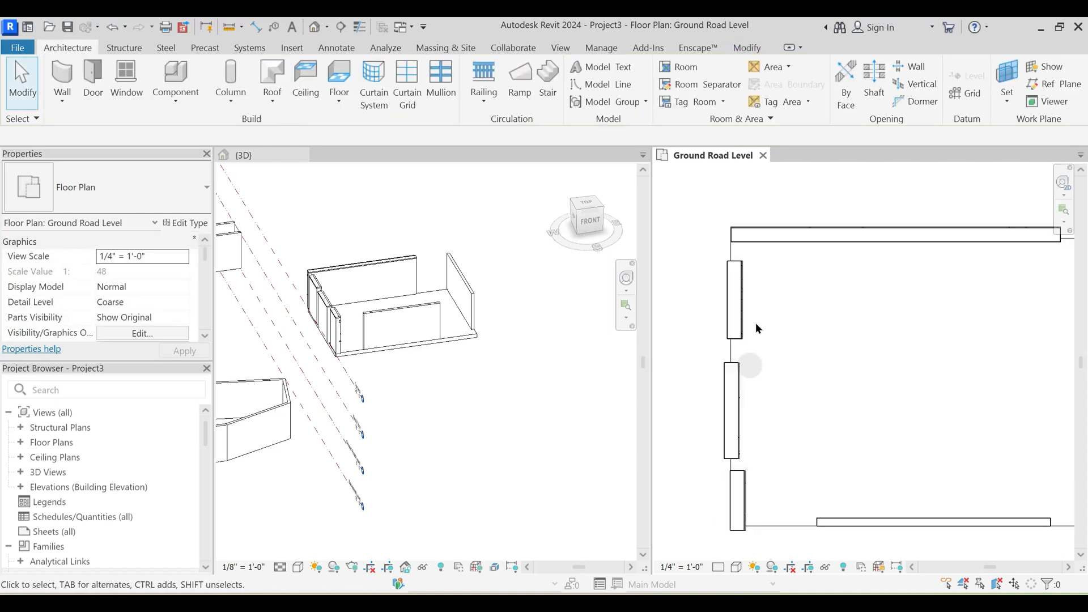
{"action": "left_click", "coordinate": [745, 389]}
{"action": "left_click", "coordinate": [745, 494]}
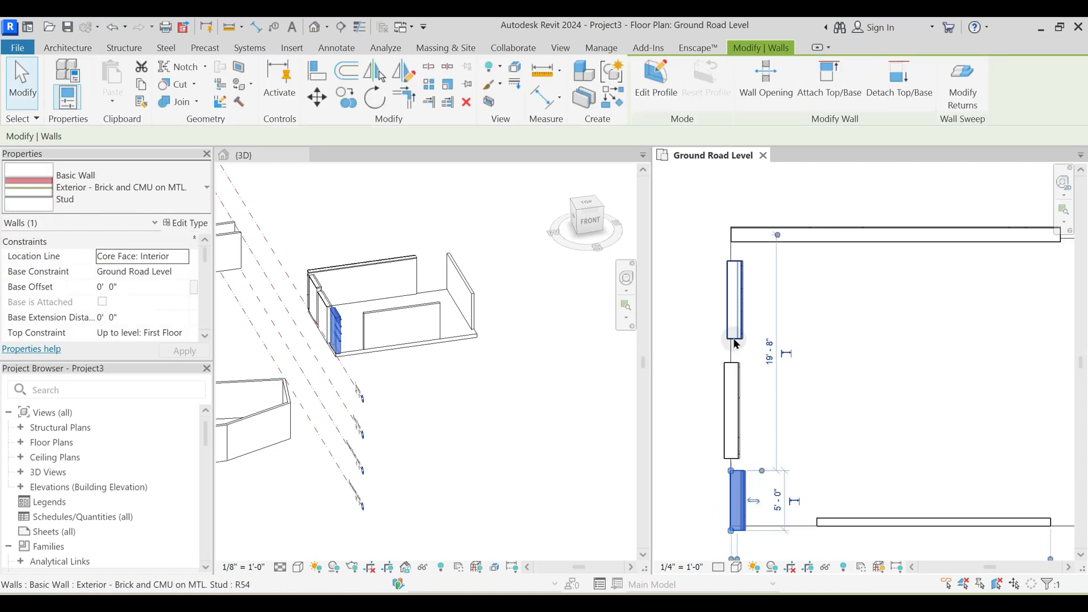
{"action": "left_click", "coordinate": [734, 301]}
{"action": "left_click", "coordinate": [719, 279]}
{"action": "scroll", "coordinate": [720, 276], "scroll_direction": "up", "scroll_amount": 1}
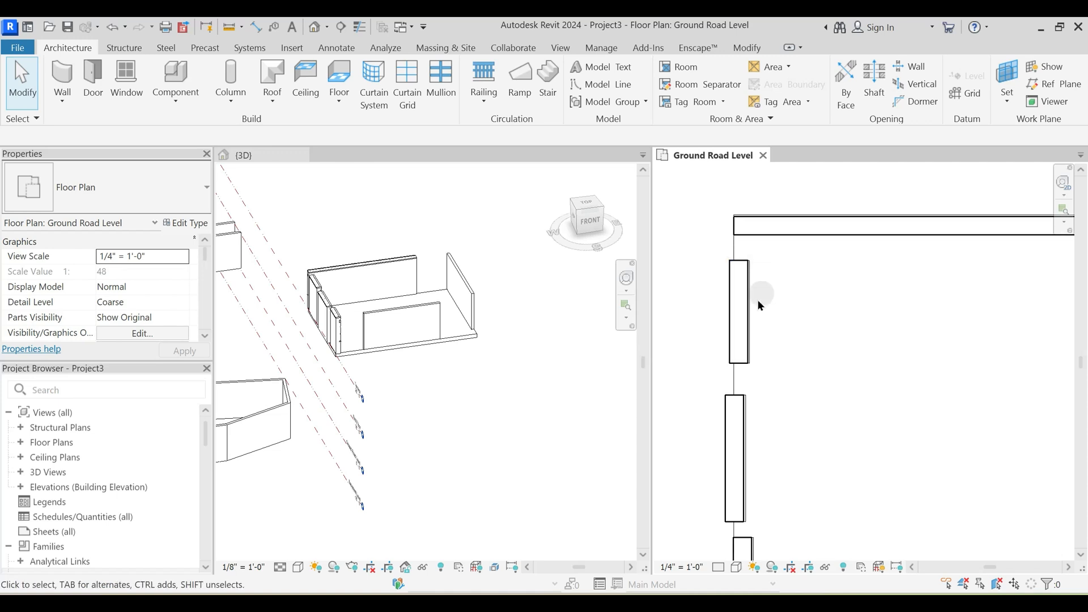
{"action": "scroll", "coordinate": [750, 287], "scroll_direction": "down", "scroll_amount": 1}
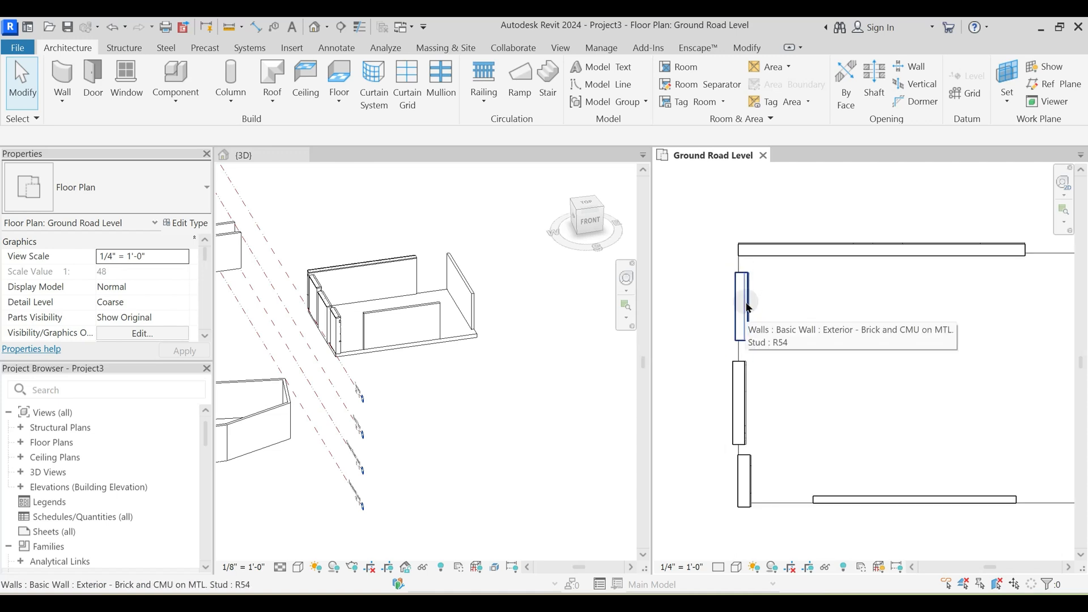
{"action": "scroll", "coordinate": [753, 310], "scroll_direction": "up", "scroll_amount": 3}
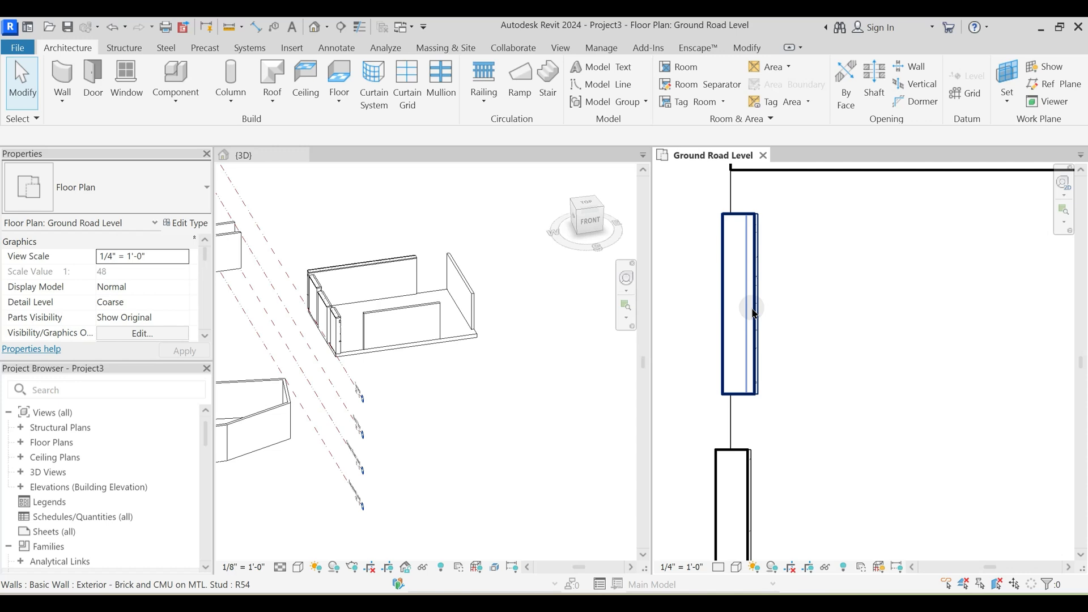
{"action": "scroll", "coordinate": [782, 300], "scroll_direction": "down", "scroll_amount": 1}
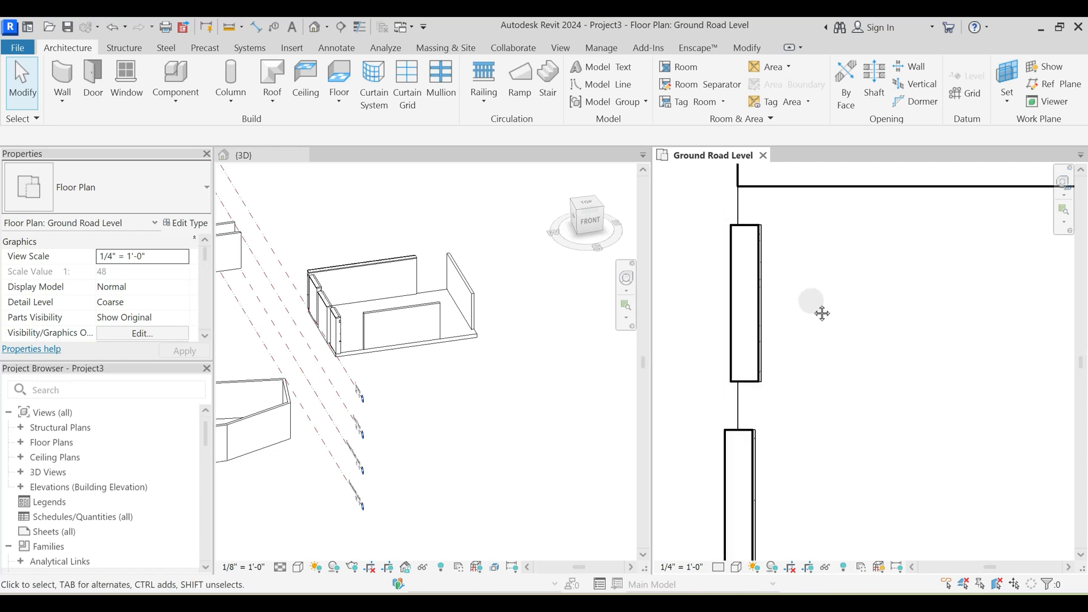
{"action": "middle_click_drag", "start_coordinate": [822, 312], "coordinate": [794, 332]}
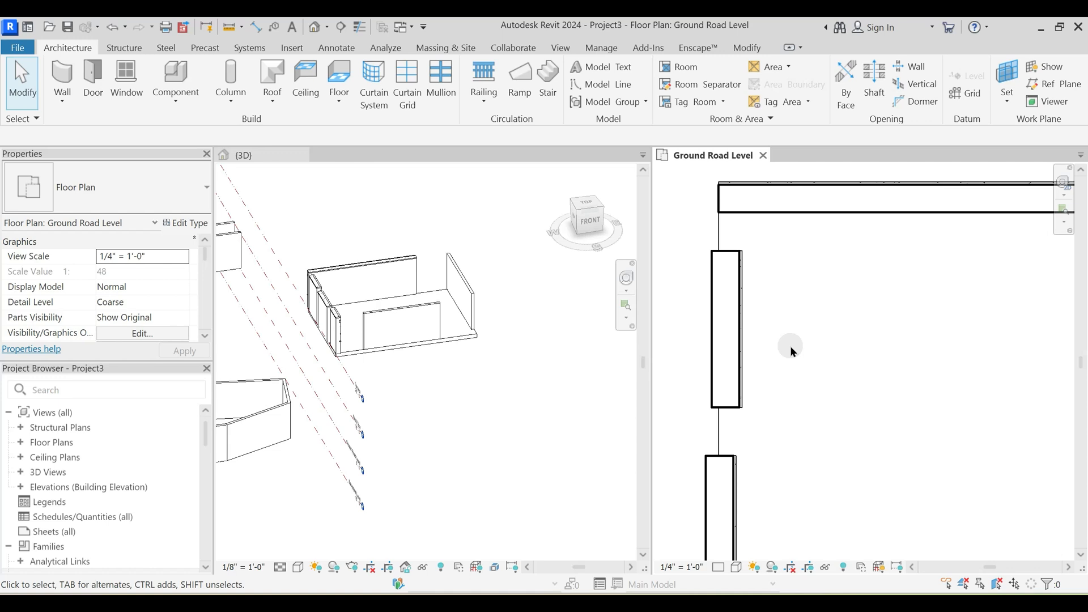
- Read through the layer structure of the northernmost west wall and close it without changes
{"action": "left_click", "coordinate": [741, 320]}
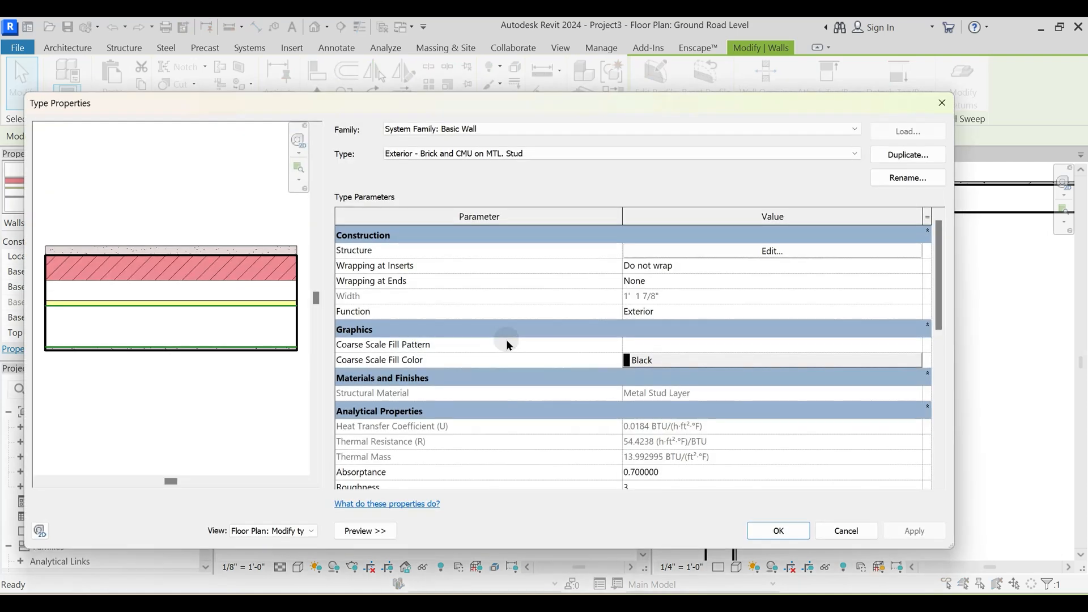
{"action": "left_click", "coordinate": [708, 250]}
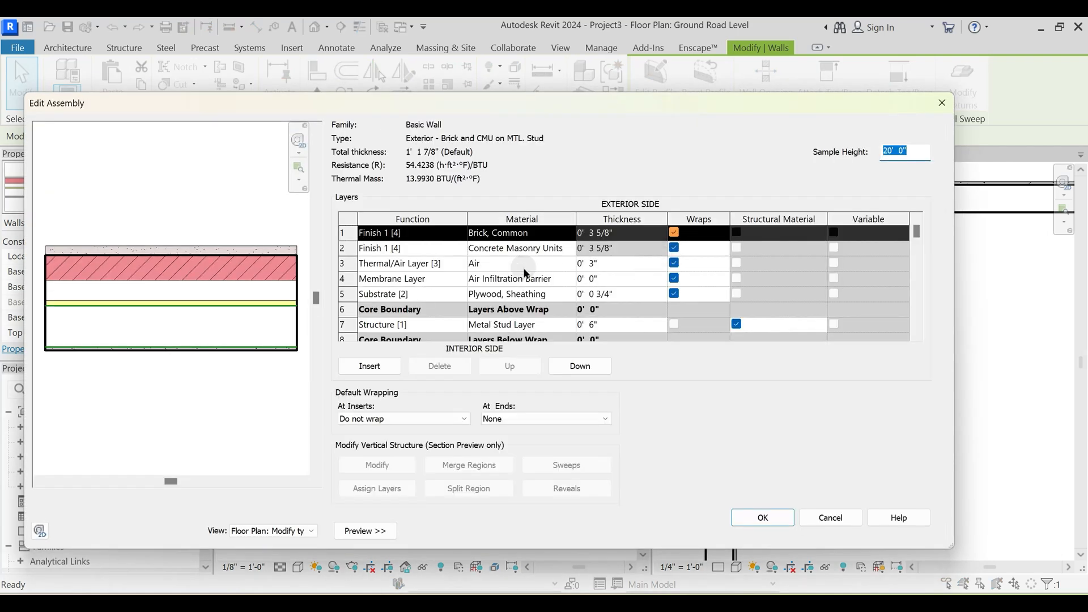
{"action": "scroll", "coordinate": [520, 334], "scroll_direction": "down", "scroll_amount": 2}
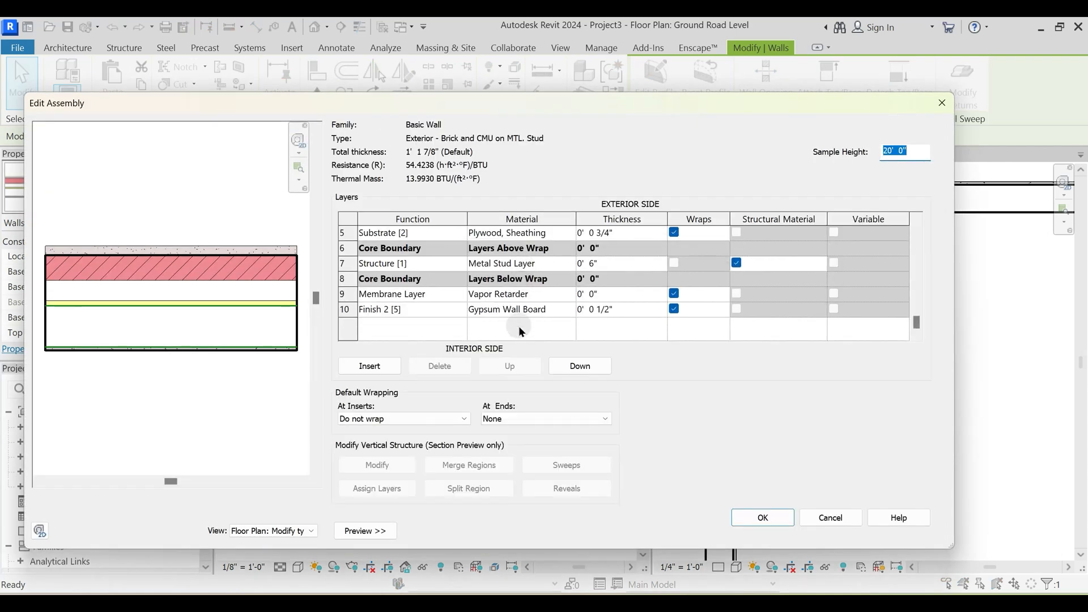
{"action": "scroll", "coordinate": [520, 330], "scroll_direction": "up", "scroll_amount": 2}
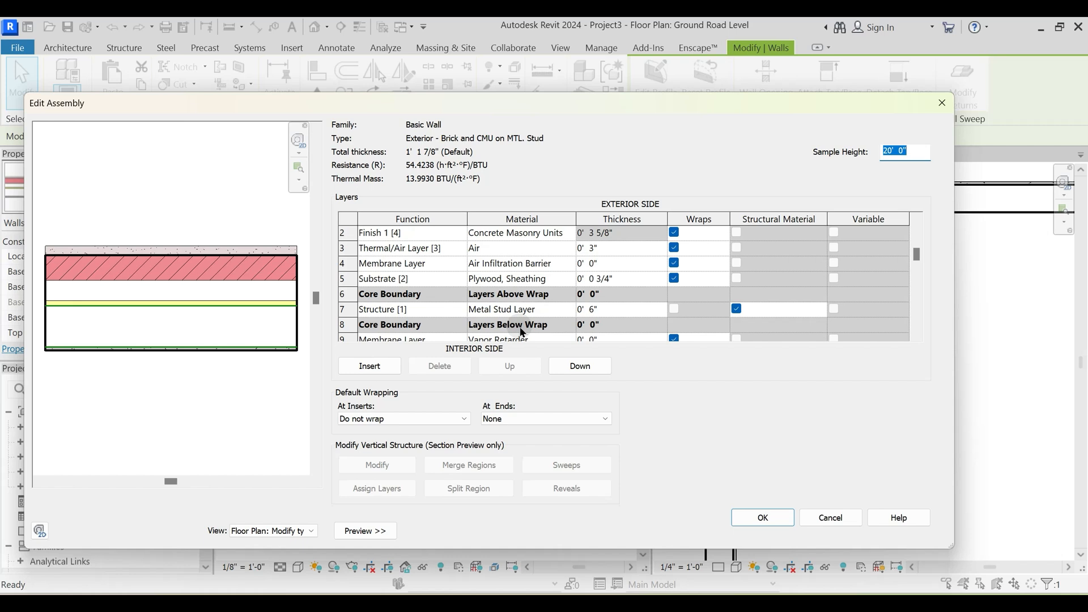
{"action": "key", "text": "Escape"}
{"action": "key", "text": "Escape"}
{"action": "key", "text": "Escape"}
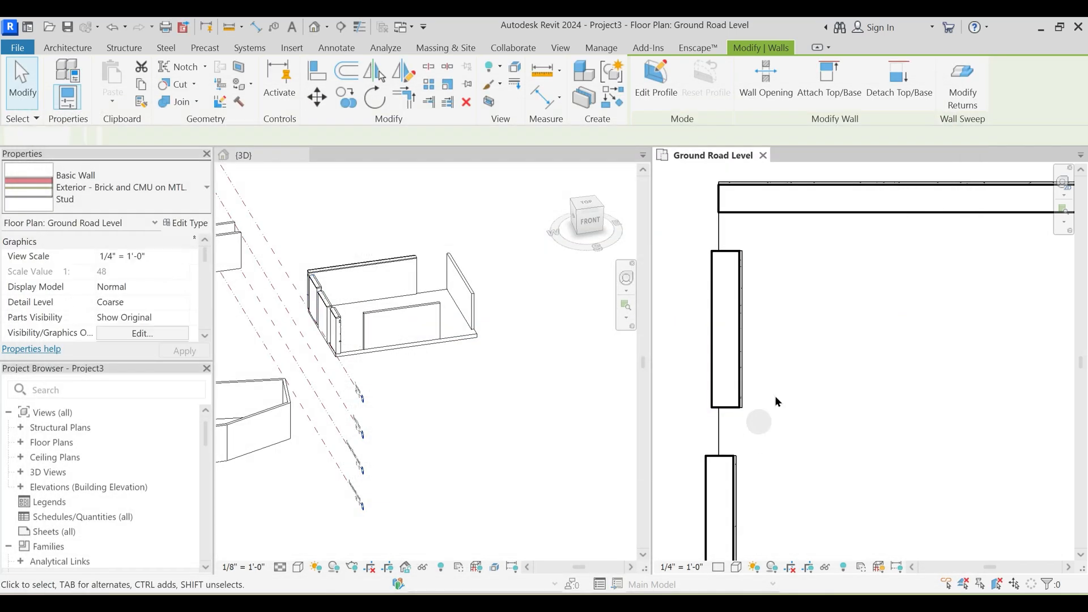
- Examine the Core Centerline wall's placement on the floor's west edge next to the neighbouring walls
{"action": "scroll", "coordinate": [785, 350], "scroll_direction": "down", "scroll_amount": 2}
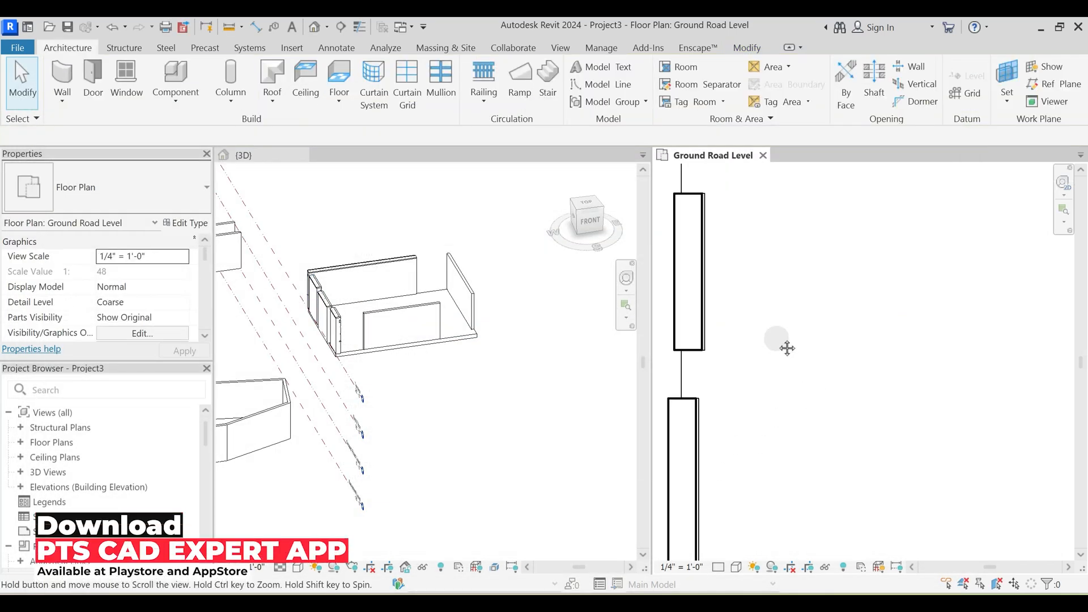
{"action": "middle_click_drag", "start_coordinate": [783, 351], "coordinate": [816, 362]}
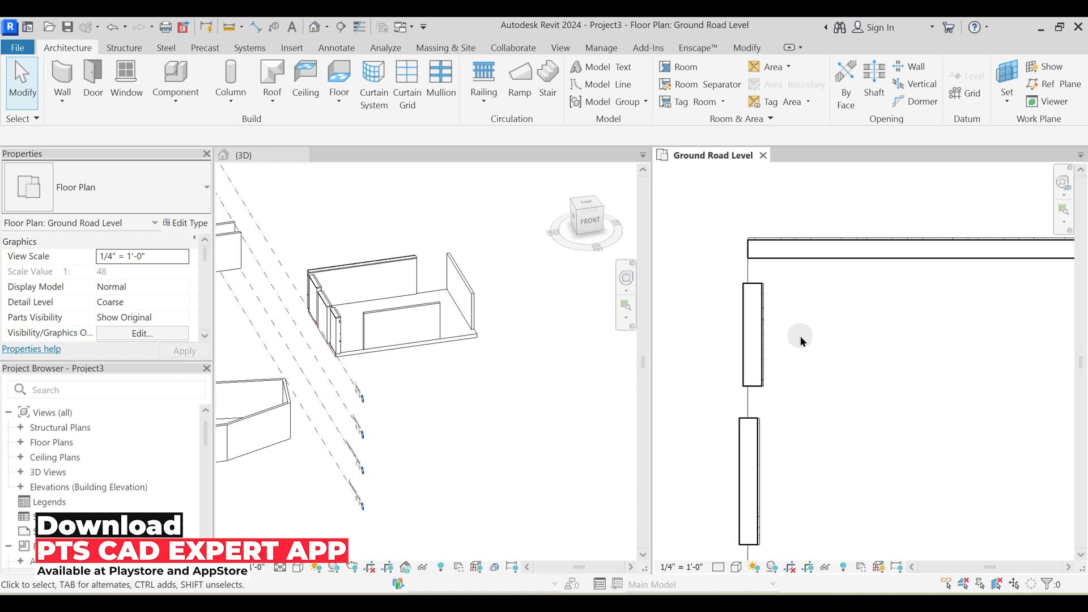
{"action": "scroll", "coordinate": [799, 336], "scroll_direction": "down", "scroll_amount": 2}
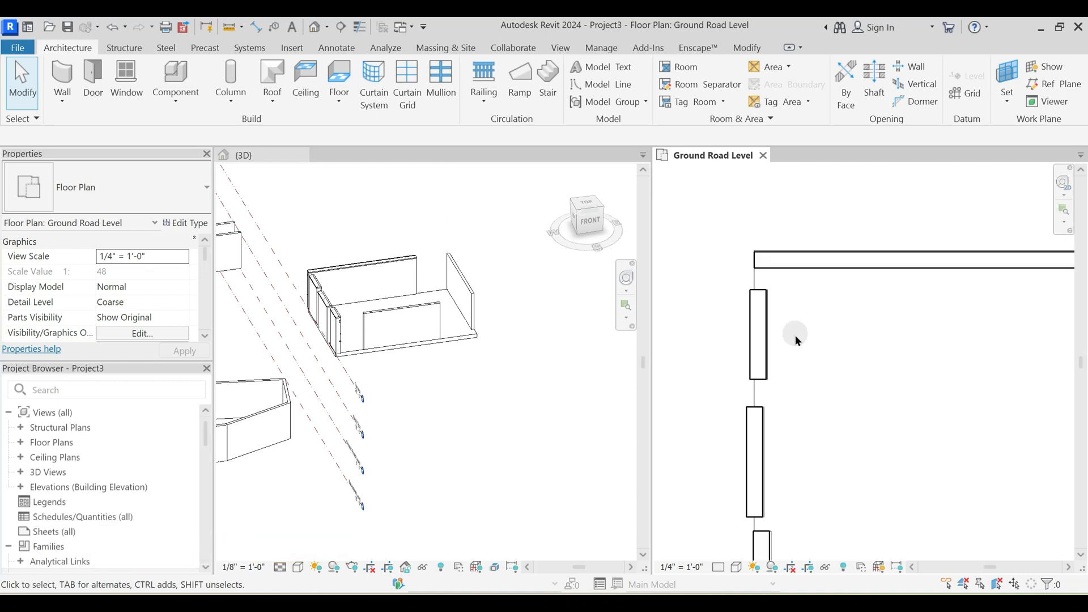
{"action": "scroll", "coordinate": [795, 338], "scroll_direction": "up", "scroll_amount": 2}
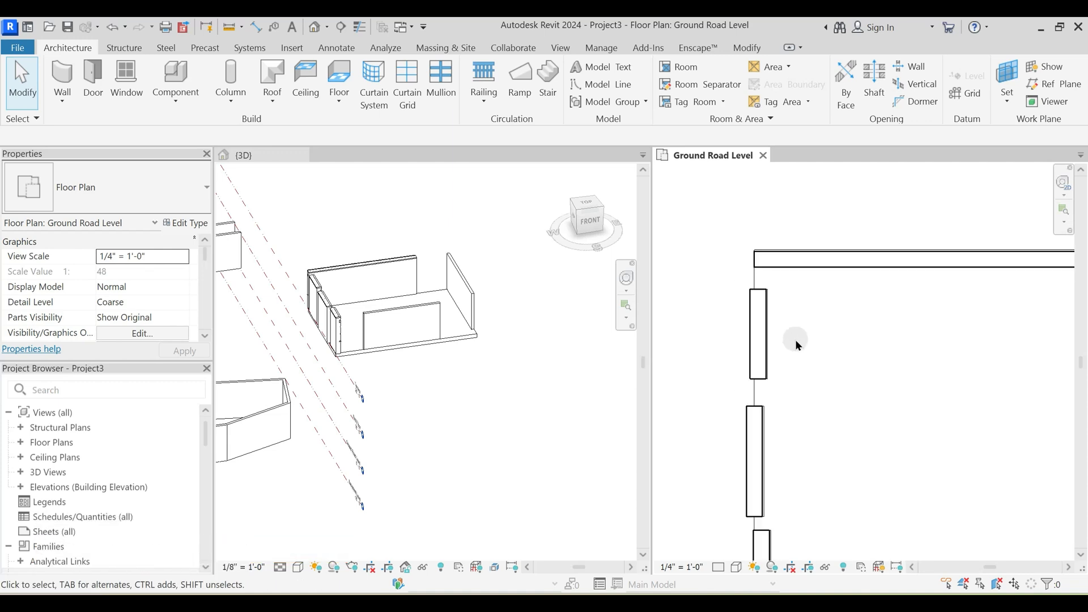
{"action": "left_click", "coordinate": [760, 340]}
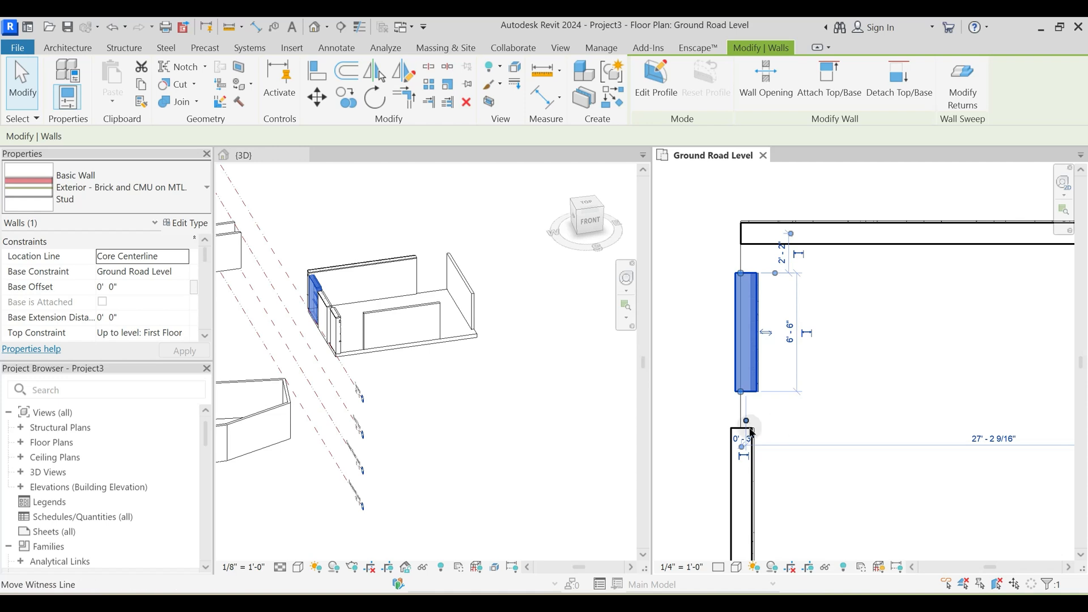
{"action": "left_click", "coordinate": [775, 385]}
{"action": "left_click", "coordinate": [739, 333]}
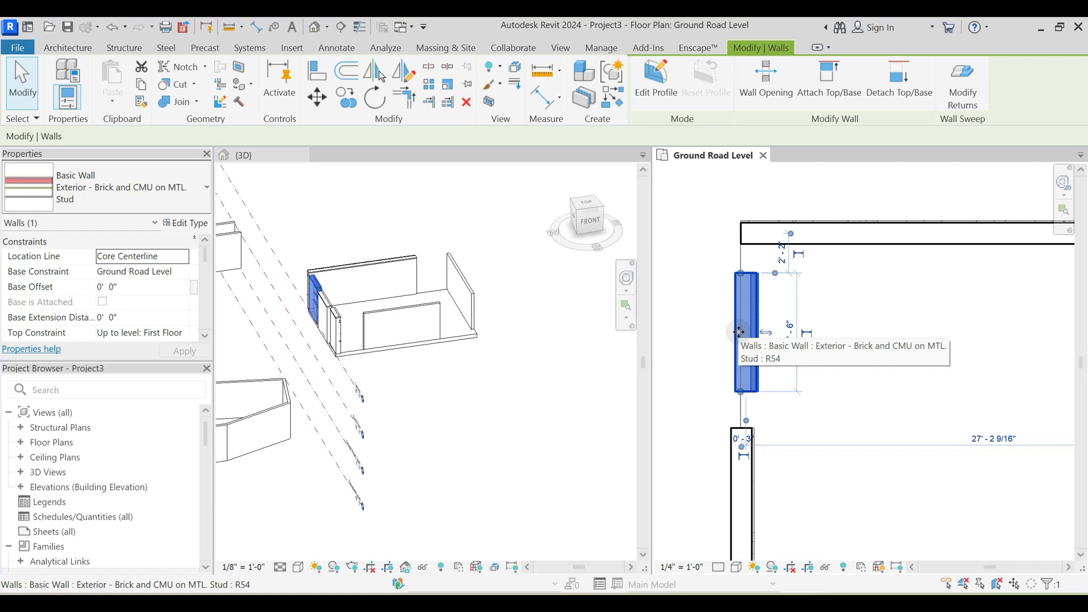
{"action": "left_click", "coordinate": [816, 381]}
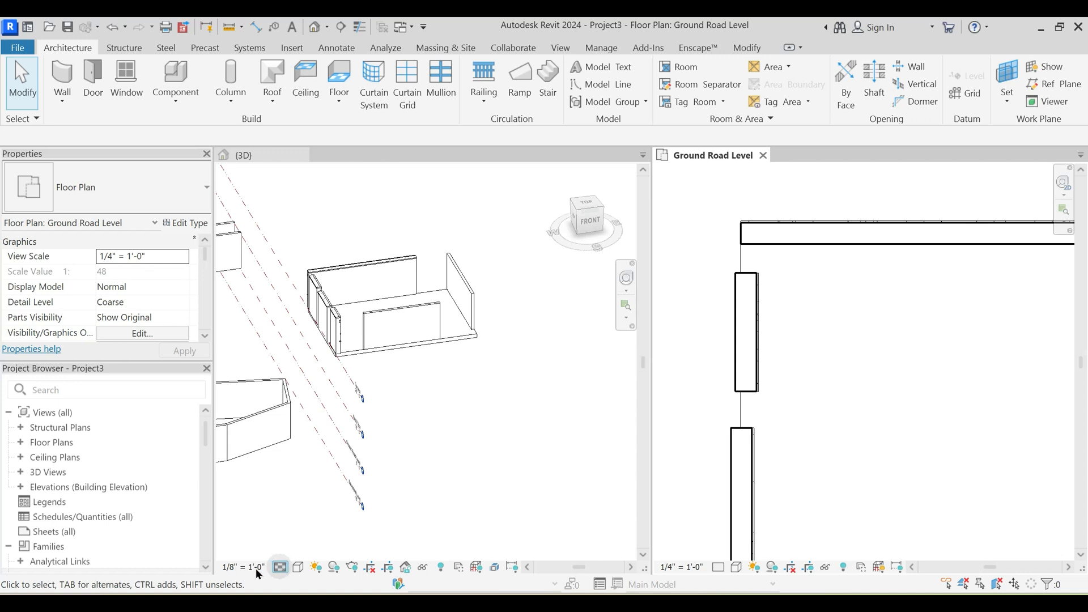
- Set the 3D view's detail level to Coarse
{"action": "left_click", "coordinate": [241, 567]}
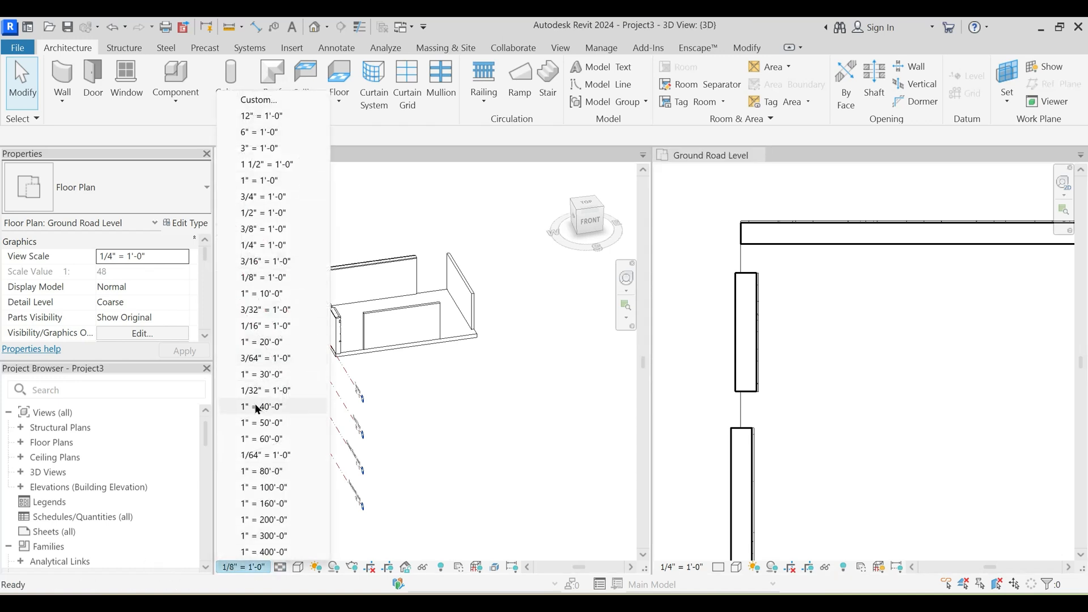
{"action": "left_click", "coordinate": [271, 458]}
{"action": "left_click", "coordinate": [281, 567]}
{"action": "left_click", "coordinate": [281, 567]}
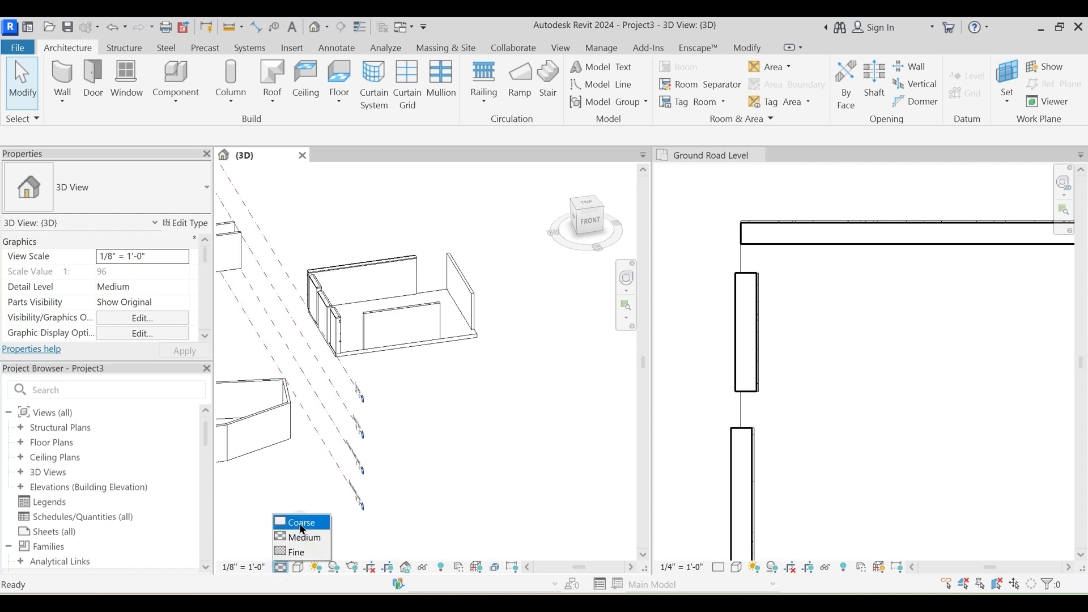
{"action": "left_click", "coordinate": [295, 521]}
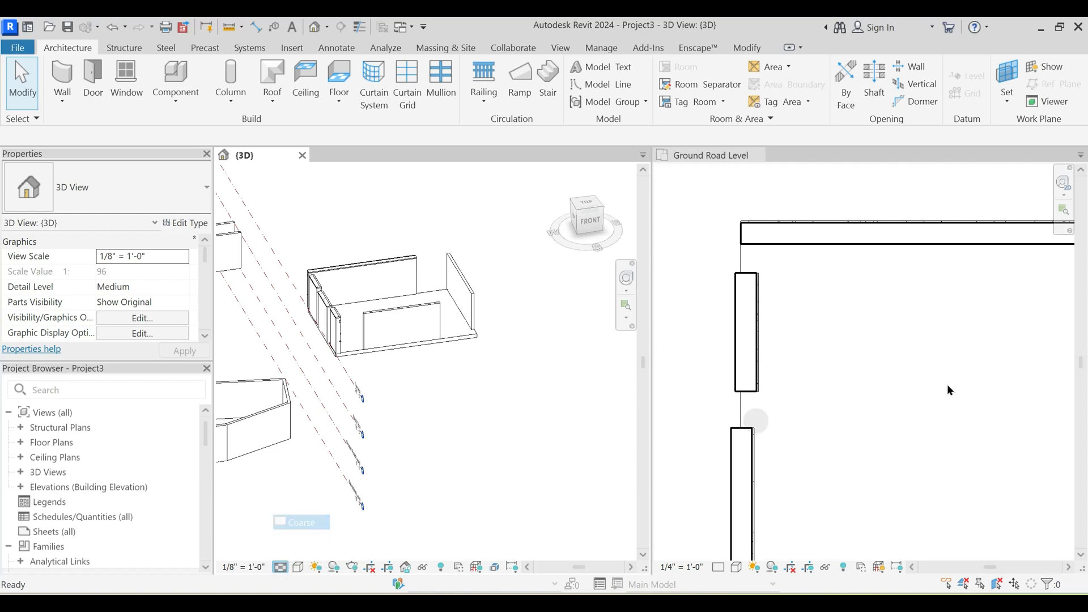
{"action": "scroll", "coordinate": [790, 305], "scroll_direction": "up", "scroll_amount": 3}
{"action": "left_click", "coordinate": [901, 322]}
{"action": "scroll", "coordinate": [817, 326], "scroll_direction": "down", "scroll_amount": 2}
{"action": "middle_click_drag", "start_coordinate": [765, 343], "coordinate": [804, 335]}
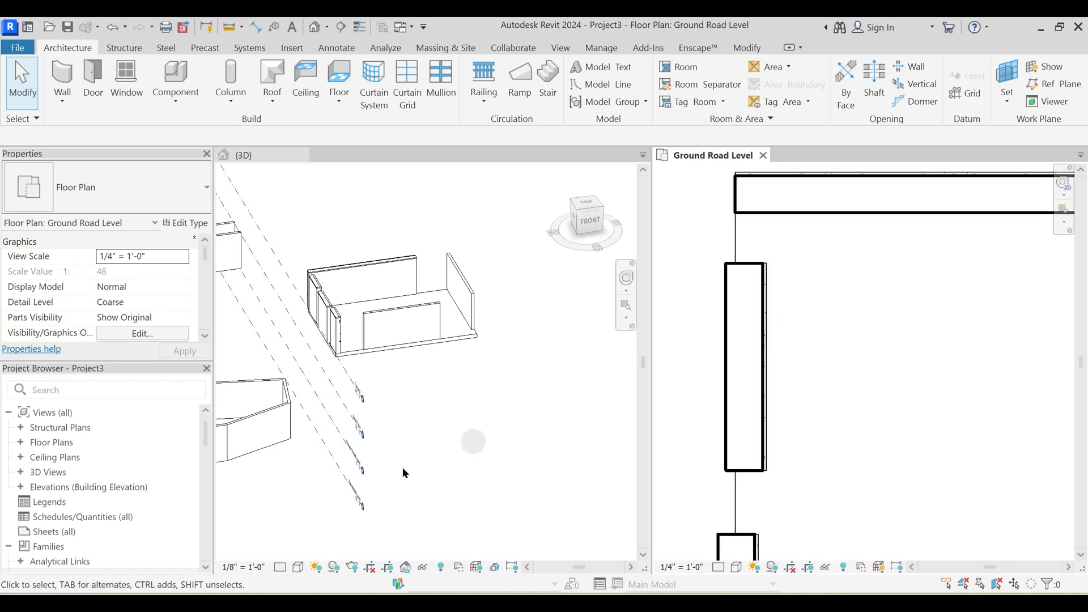
- Change the 3D view's detail level to Medium and finally to Fine
{"action": "left_click", "coordinate": [280, 567]}
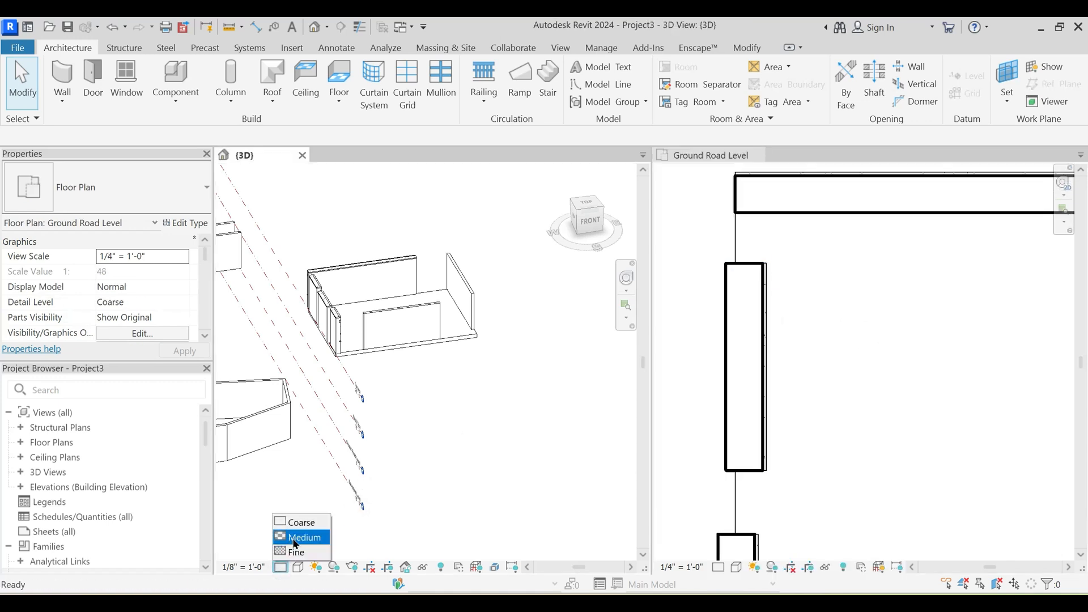
{"action": "left_click", "coordinate": [281, 567]}
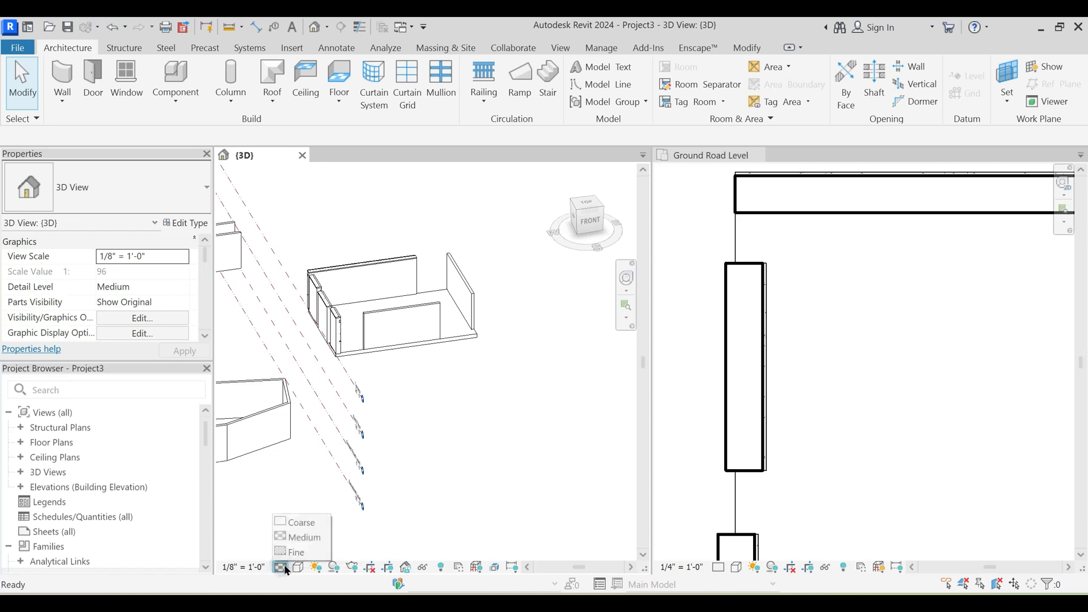
{"action": "left_click", "coordinate": [296, 553]}
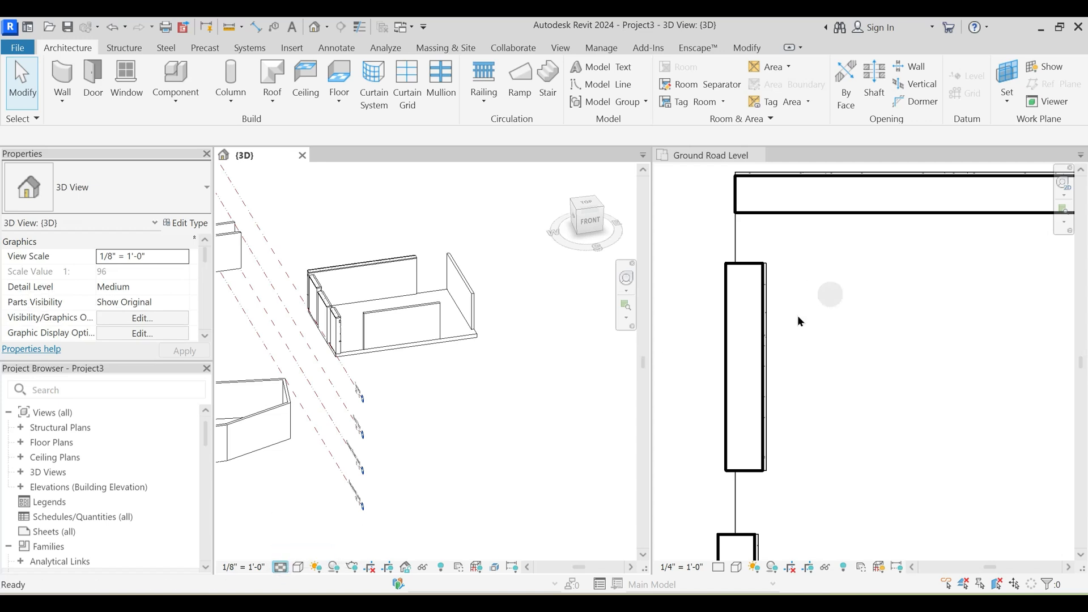
- Inspect the Core Centerline west wall in the Ground Road Level plan, clear its selection and look along the north wall
{"action": "left_click", "coordinate": [763, 345]}
{"action": "left_click", "coordinate": [766, 342]}
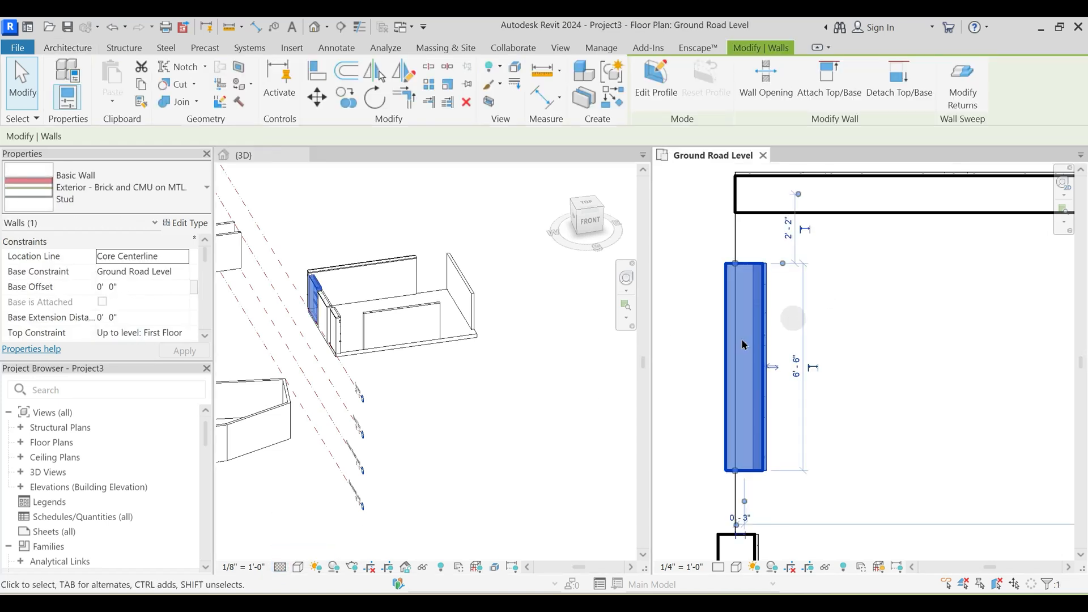
{"action": "left_click", "coordinate": [856, 287]}
{"action": "scroll", "coordinate": [856, 288], "scroll_direction": "down", "scroll_amount": 2}
{"action": "middle_click_drag", "start_coordinate": [856, 289], "coordinate": [711, 338]}
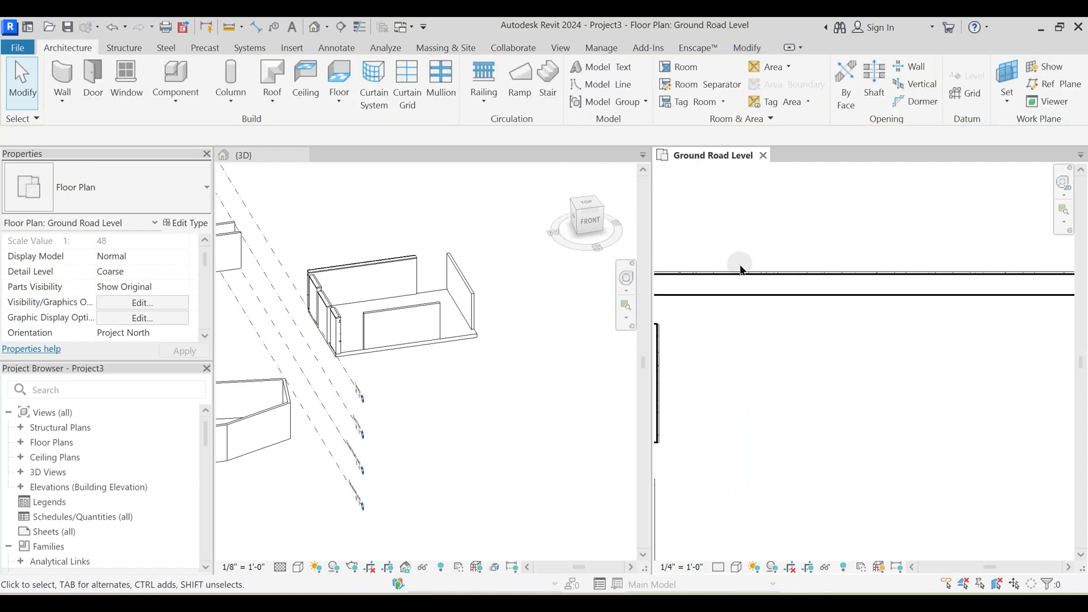
- Arrange the open views as tabs and frame the middle west wall in the Ground Road Level plan
{"action": "key", "text": "t"}
{"action": "key", "text": "w"}
{"action": "scroll", "coordinate": [610, 327], "scroll_direction": "down", "scroll_amount": 5}
{"action": "middle_click_drag", "start_coordinate": [494, 384], "coordinate": [536, 326]}
{"action": "scroll", "coordinate": [464, 345], "scroll_direction": "up", "scroll_amount": 5}
{"action": "middle_click_drag", "start_coordinate": [525, 373], "coordinate": [629, 265]}
{"action": "scroll", "coordinate": [536, 344], "scroll_direction": "up", "scroll_amount": 2}
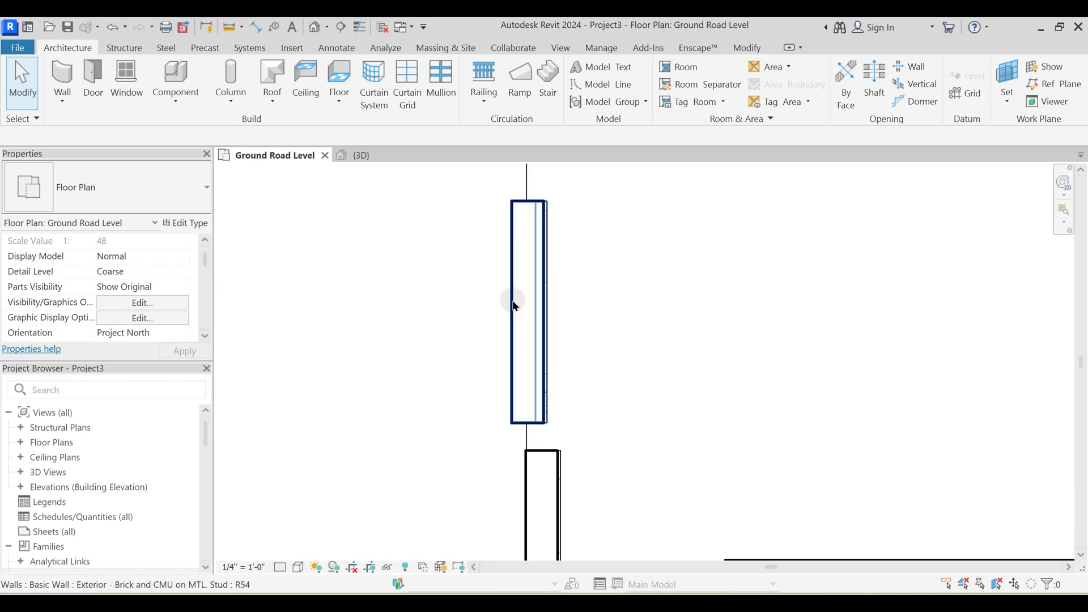
- Tile the plan and 3D views side by side for comparison, and return to tabbed views with the Ground Road Level plan active
{"action": "key", "text": "w"}
{"action": "key", "text": "t"}
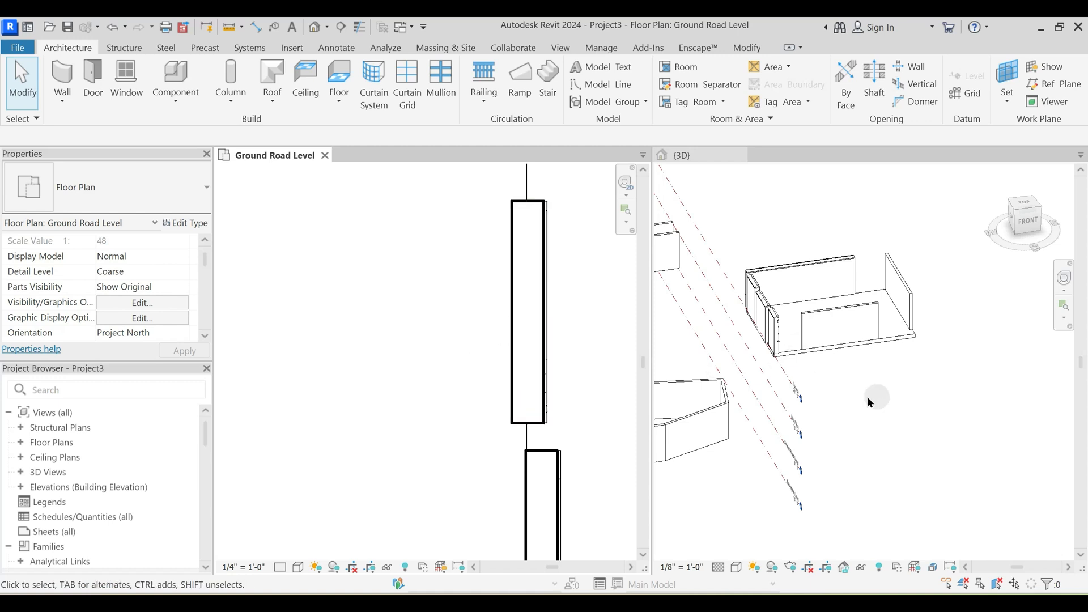
{"action": "left_click", "coordinate": [881, 389]}
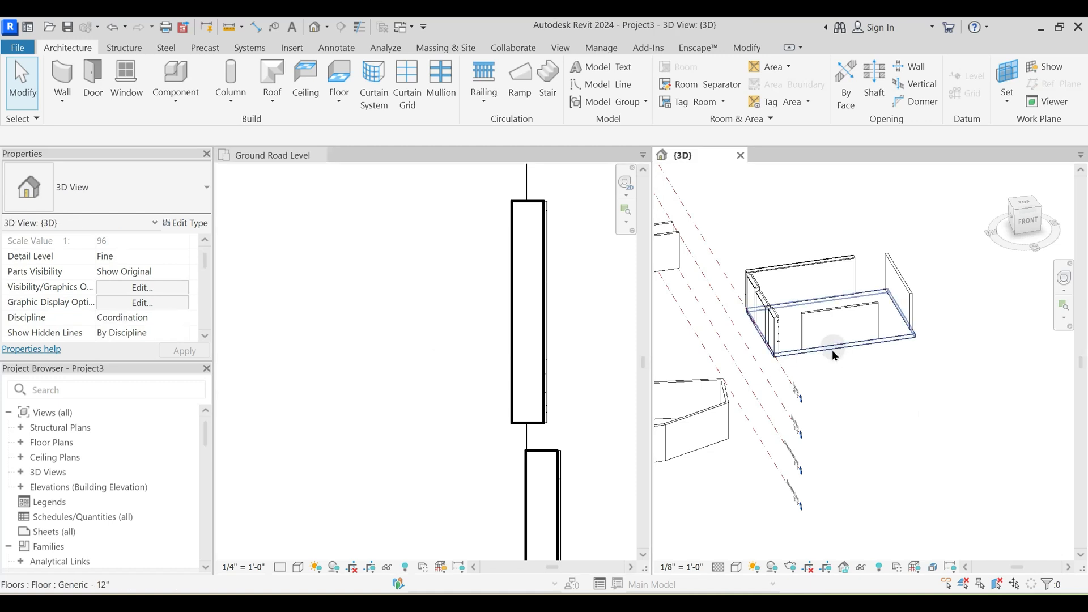
{"action": "scroll", "coordinate": [393, 318], "scroll_direction": "down", "scroll_amount": 2}
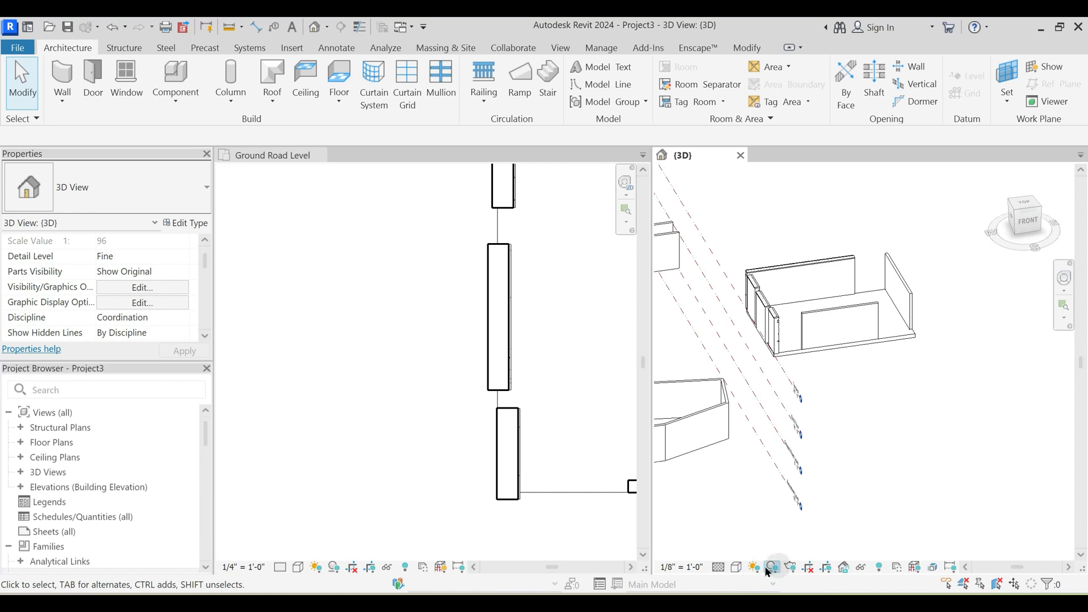
{"action": "left_click", "coordinate": [313, 211]}
{"action": "key", "text": "t"}
{"action": "key", "text": "w"}
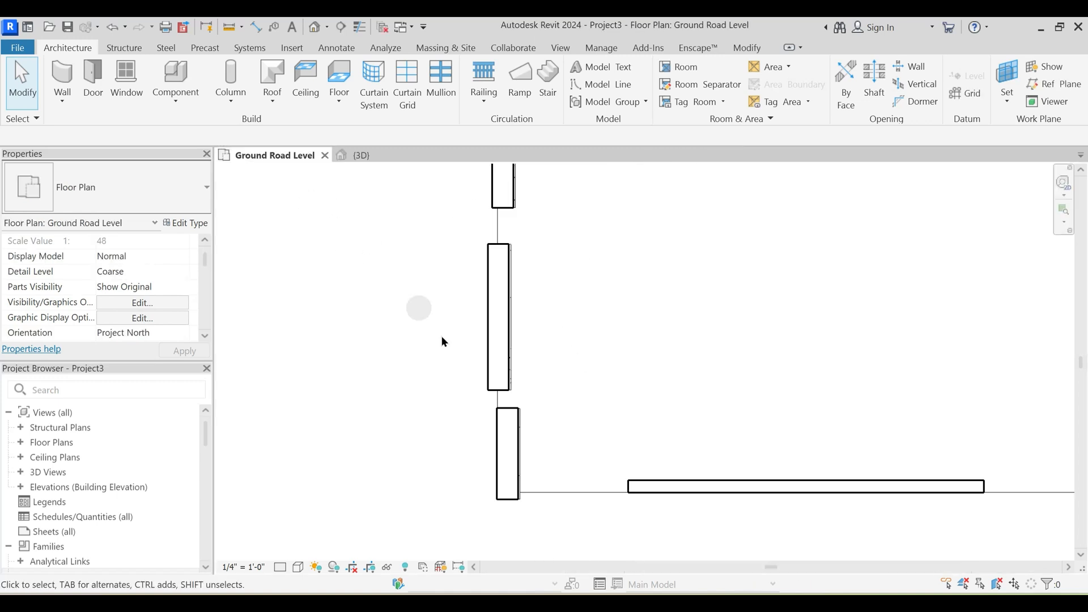
- Set the Ground Road Level plan's detail level to Medium and inspect the middle west wall's layers
{"action": "middle_click_drag", "start_coordinate": [571, 406], "coordinate": [577, 328]}
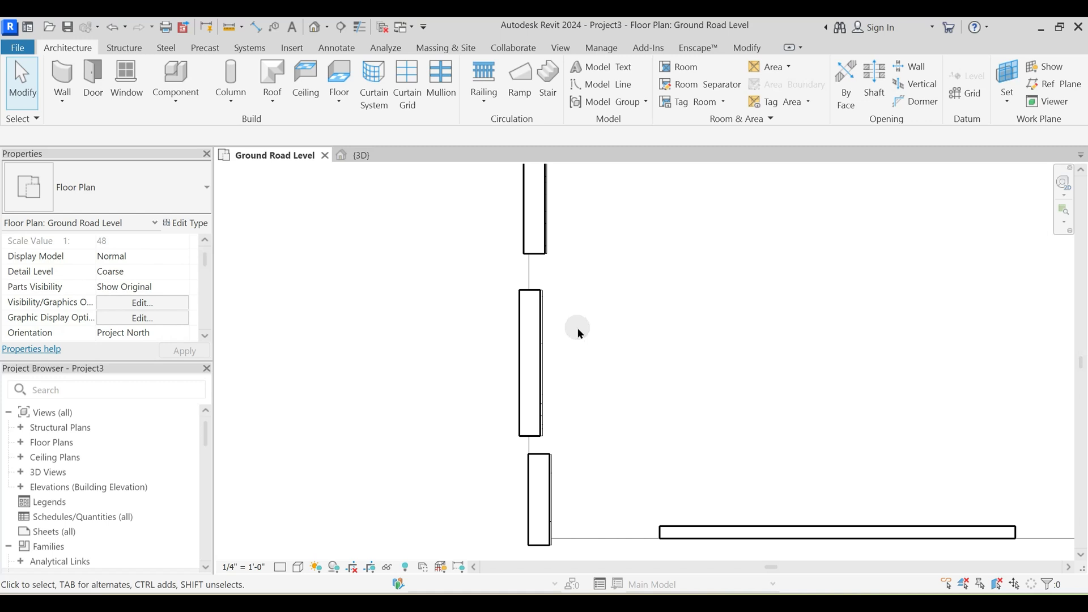
{"action": "left_click", "coordinate": [283, 569]}
{"action": "left_click", "coordinate": [300, 534]}
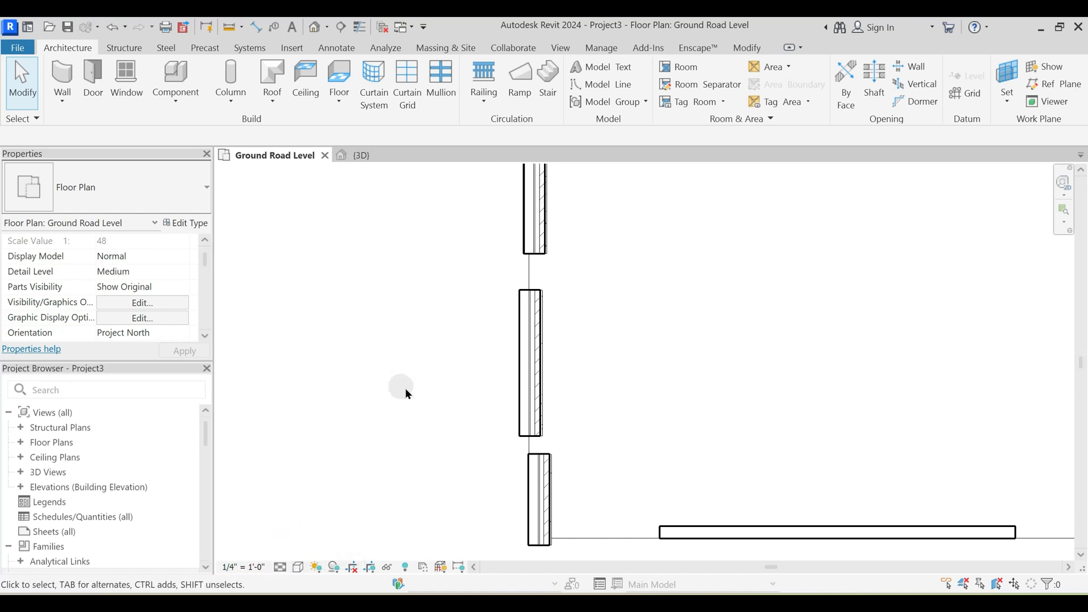
{"action": "scroll", "coordinate": [561, 340], "scroll_direction": "up", "scroll_amount": 4}
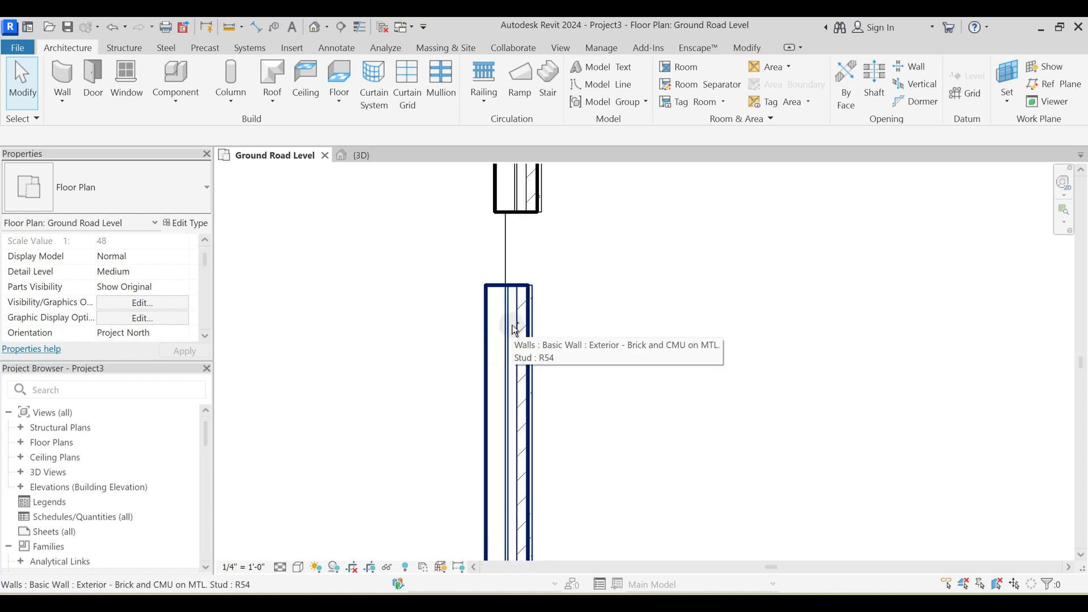
- Try the Fine and Coarse detail levels on the plan's west wall, and return the plan to Medium
{"action": "left_click", "coordinate": [297, 567]}
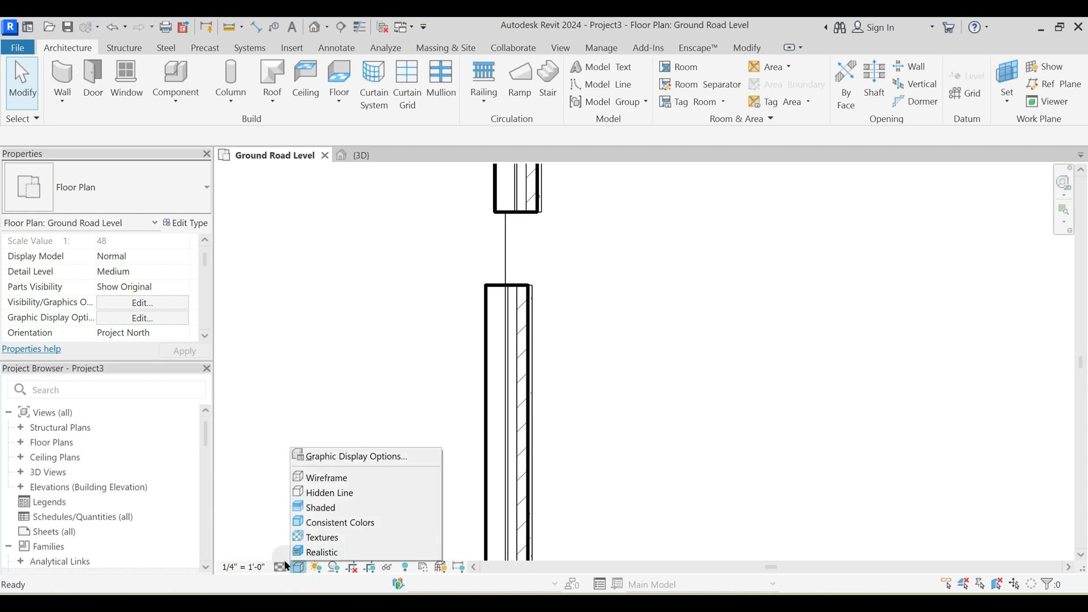
{"action": "left_click", "coordinate": [280, 567]}
{"action": "left_click", "coordinate": [284, 554]}
{"action": "left_click", "coordinate": [280, 567]}
{"action": "left_click", "coordinate": [301, 522]}
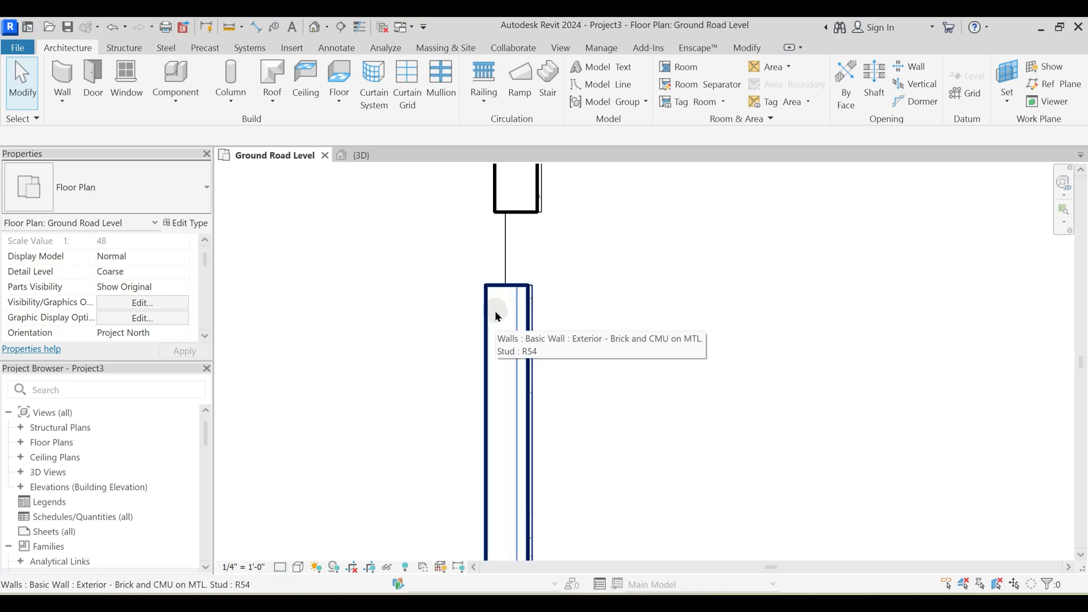
{"action": "left_click", "coordinate": [280, 566]}
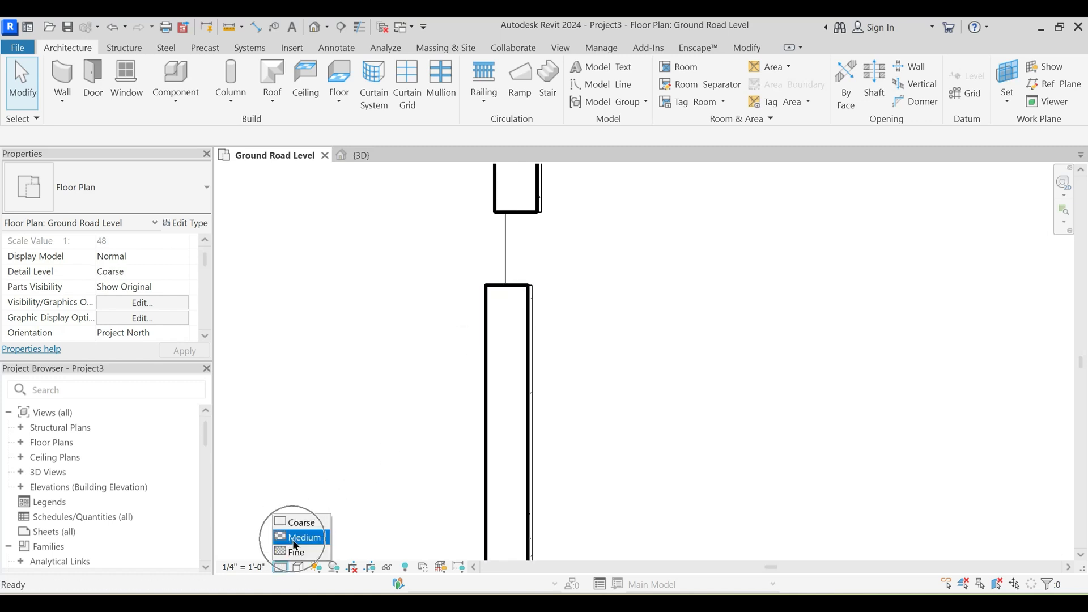
{"action": "left_click", "coordinate": [295, 542]}
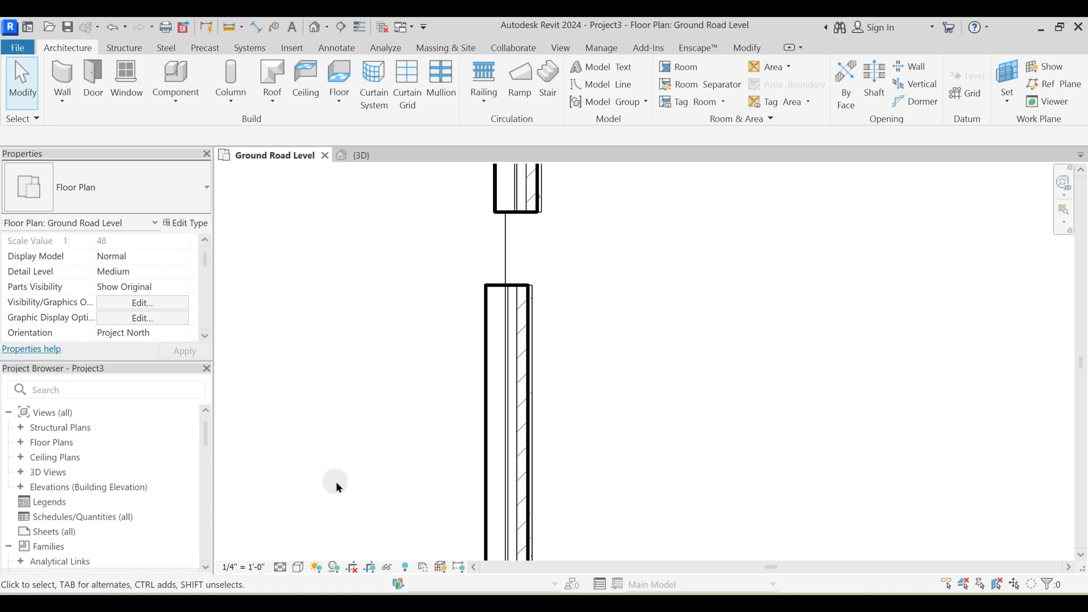
- Try the Wireframe visual style on the Ground Road Level plan and inspect the west wall's end
{"action": "left_click", "coordinate": [298, 567]}
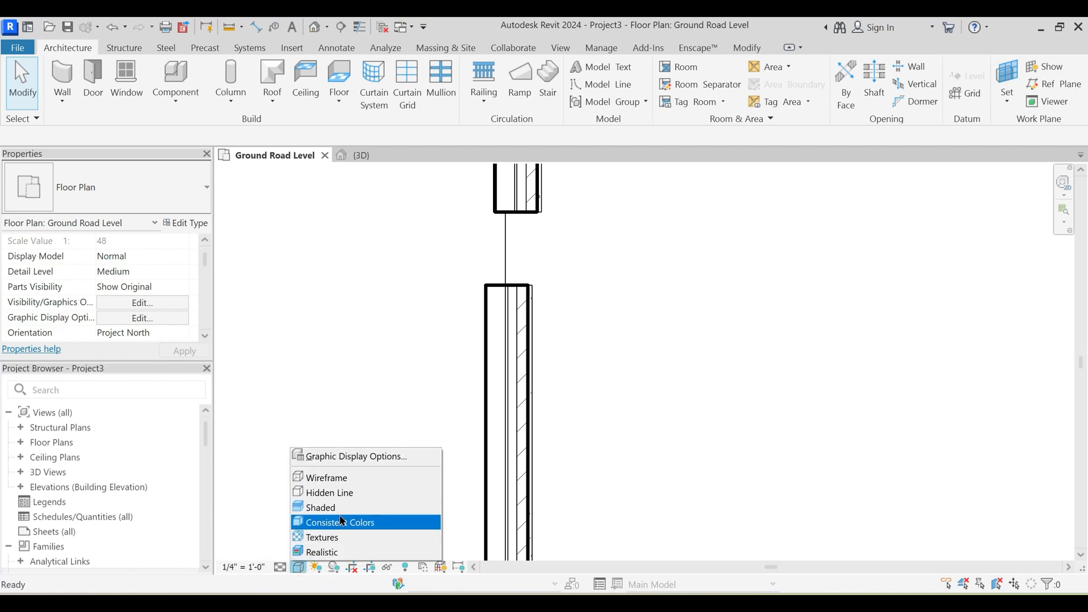
{"action": "left_click", "coordinate": [343, 478]}
{"action": "scroll", "coordinate": [531, 301], "scroll_direction": "up", "scroll_amount": 3}
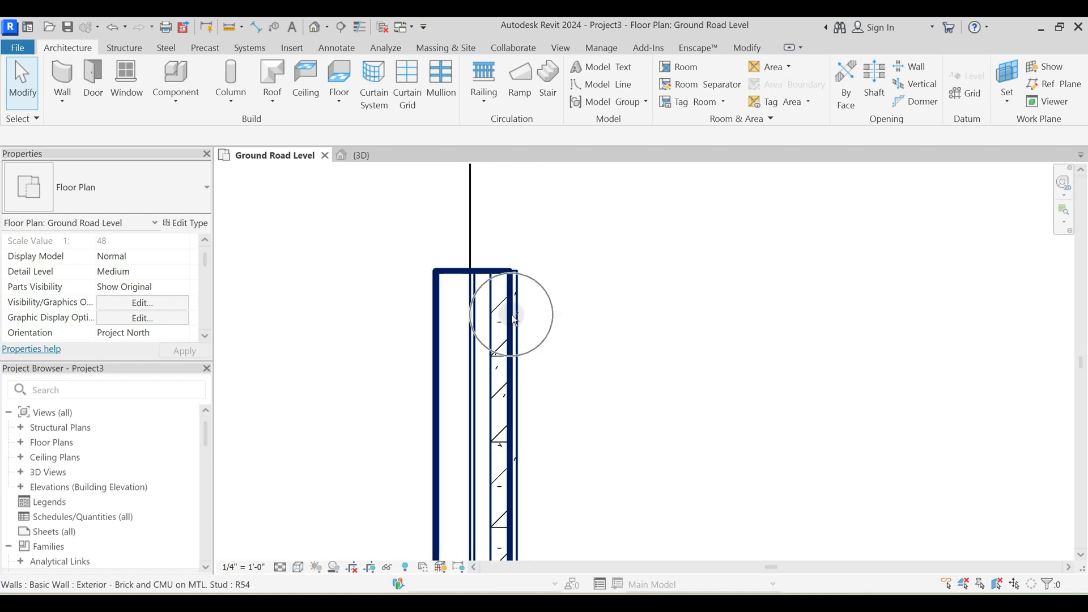
- Examine the north wall from its outer side in the 3D view, with the wall selected
{"action": "left_click", "coordinate": [378, 164]}
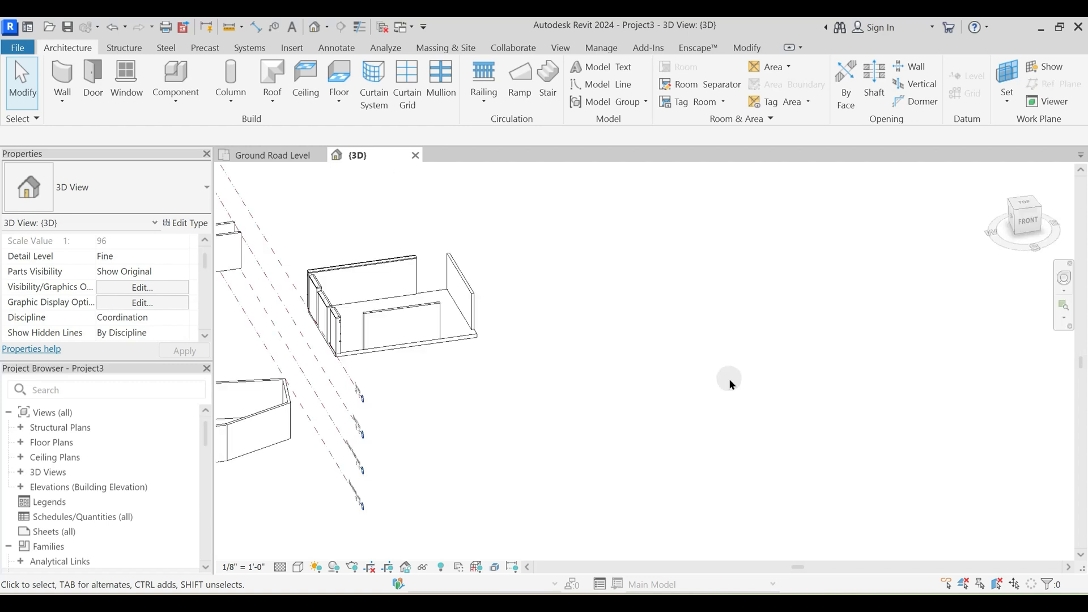
{"action": "middle_click_drag", "start_coordinate": [512, 361], "coordinate": [708, 311]}
{"action": "middle_click_drag", "start_coordinate": [488, 454], "coordinate": [519, 460], "text": "shift"}
{"action": "scroll", "coordinate": [435, 359], "scroll_direction": "up", "scroll_amount": 2}
{"action": "middle_click_drag", "start_coordinate": [605, 341], "coordinate": [541, 511]}
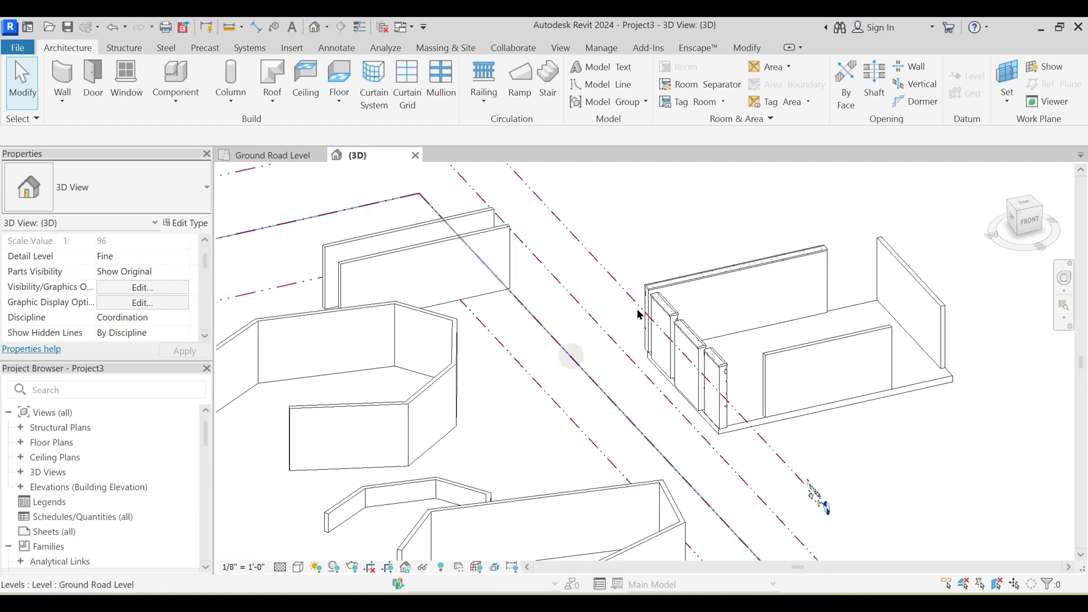
{"action": "left_click", "coordinate": [718, 273]}
{"action": "middle_click_drag", "start_coordinate": [793, 354], "coordinate": [382, 347], "text": "shift"}
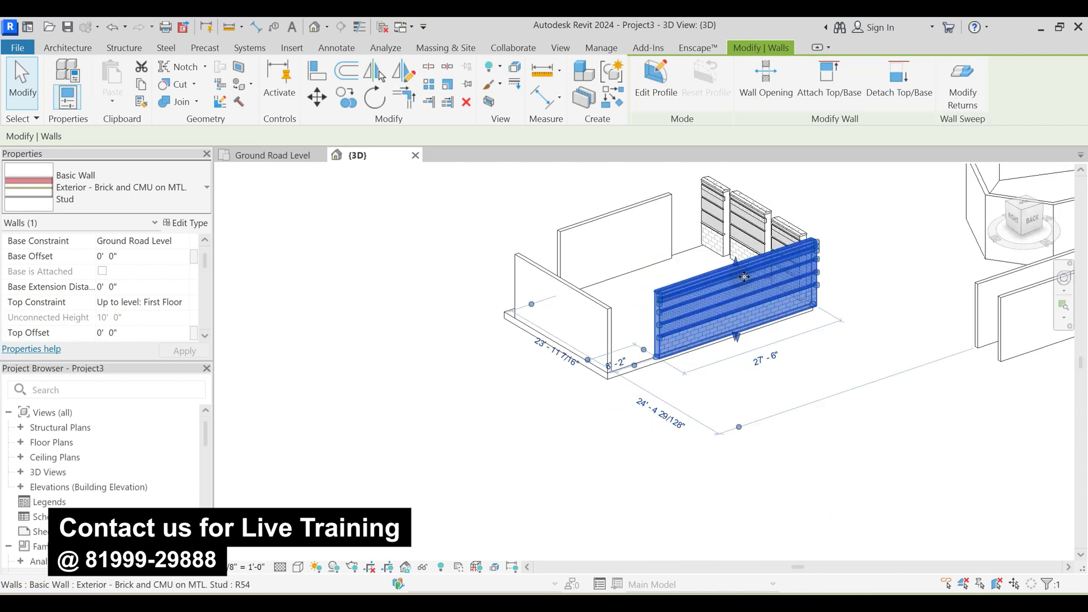
{"action": "scroll", "coordinate": [381, 347], "scroll_direction": "up", "scroll_amount": 3}
- Set the 3D view's visual style to Wireframe and look through the north and west walls
{"action": "left_click", "coordinate": [298, 567]}
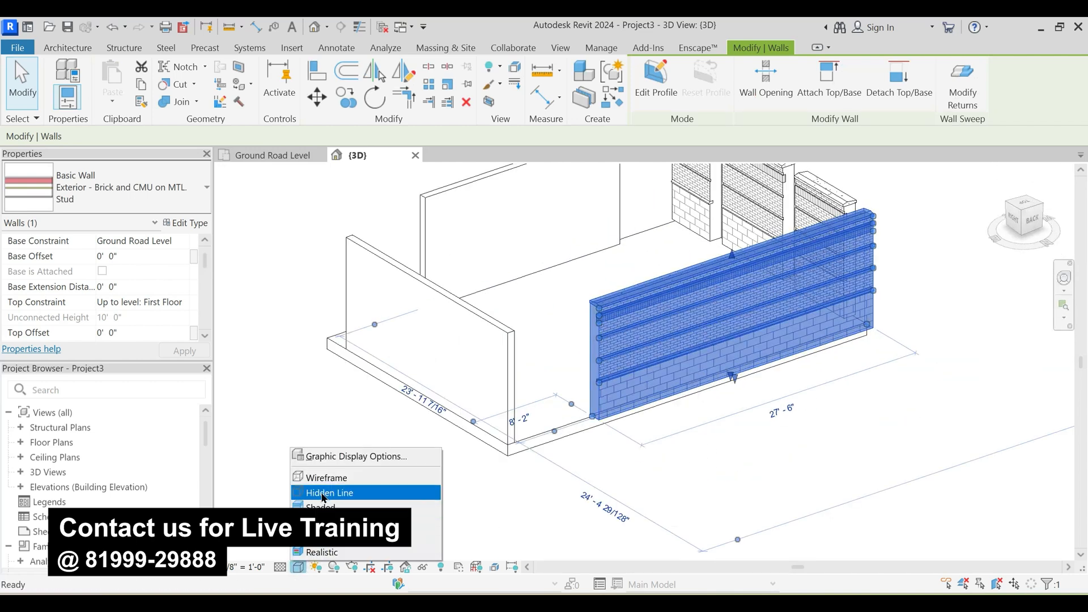
{"action": "left_click", "coordinate": [351, 476]}
{"action": "left_click", "coordinate": [655, 426]}
{"action": "scroll", "coordinate": [654, 426], "scroll_direction": "up", "scroll_amount": 4}
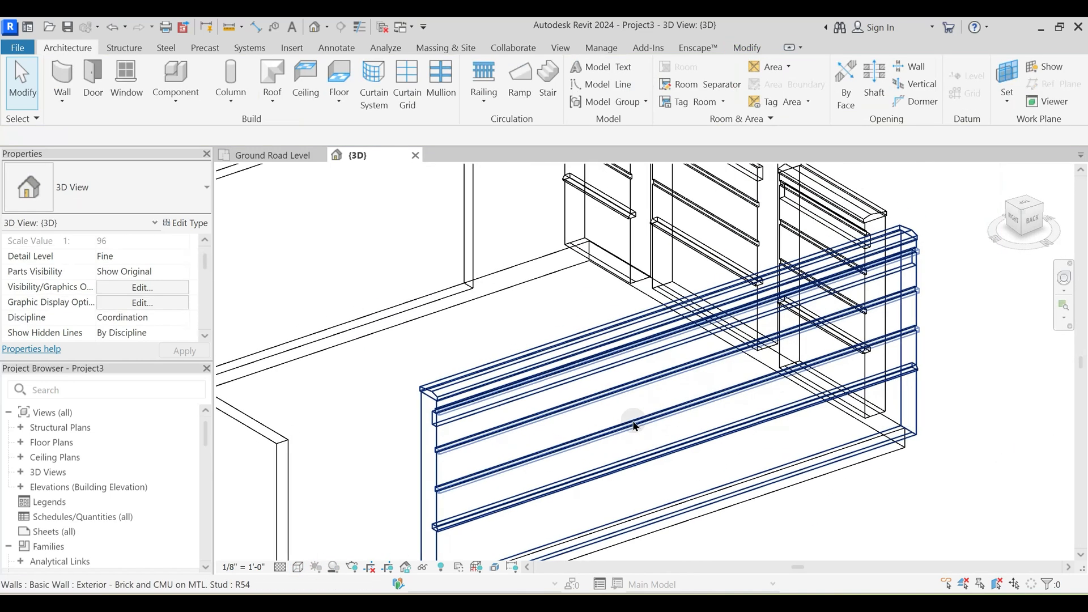
{"action": "middle_click_drag", "start_coordinate": [708, 253], "coordinate": [654, 341]}
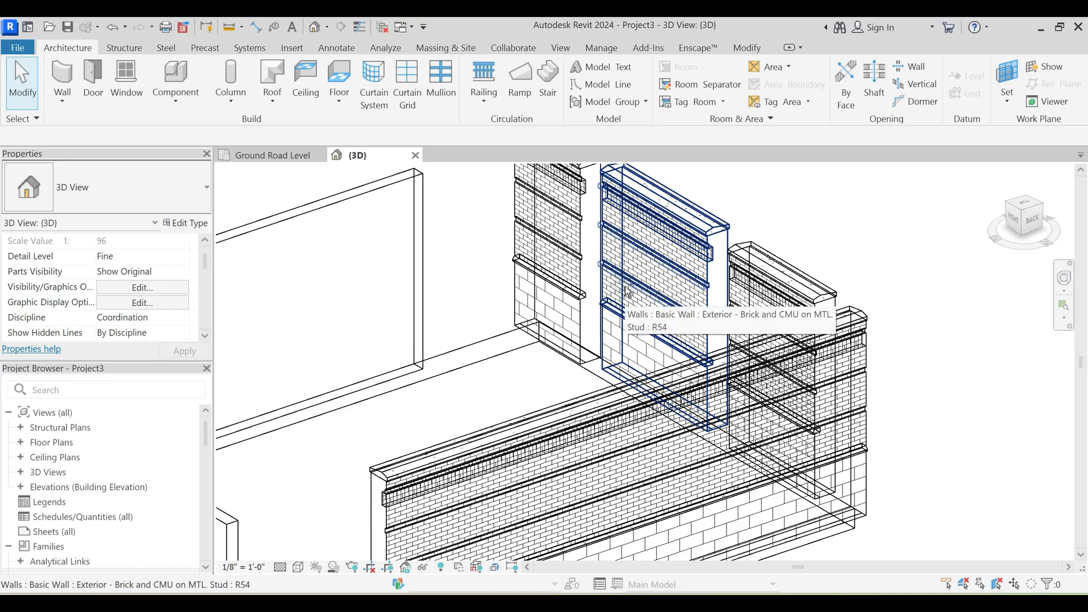
- Return to the Ground Road Level plan and set its visual style to Hidden Line
{"action": "left_click", "coordinate": [252, 155]}
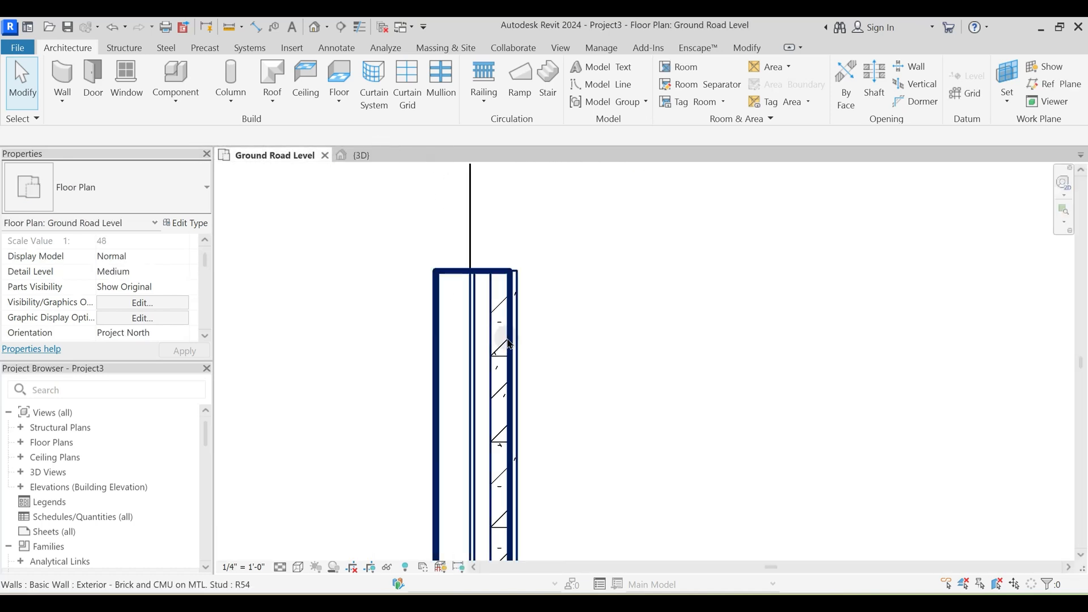
{"action": "left_click", "coordinate": [281, 569]}
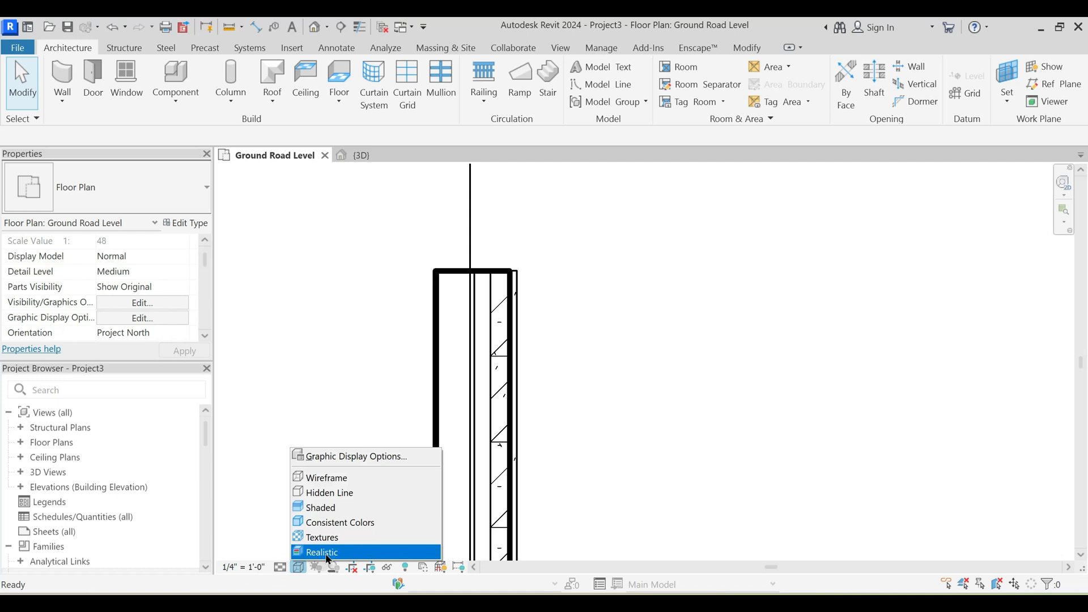
{"action": "left_click", "coordinate": [334, 490]}
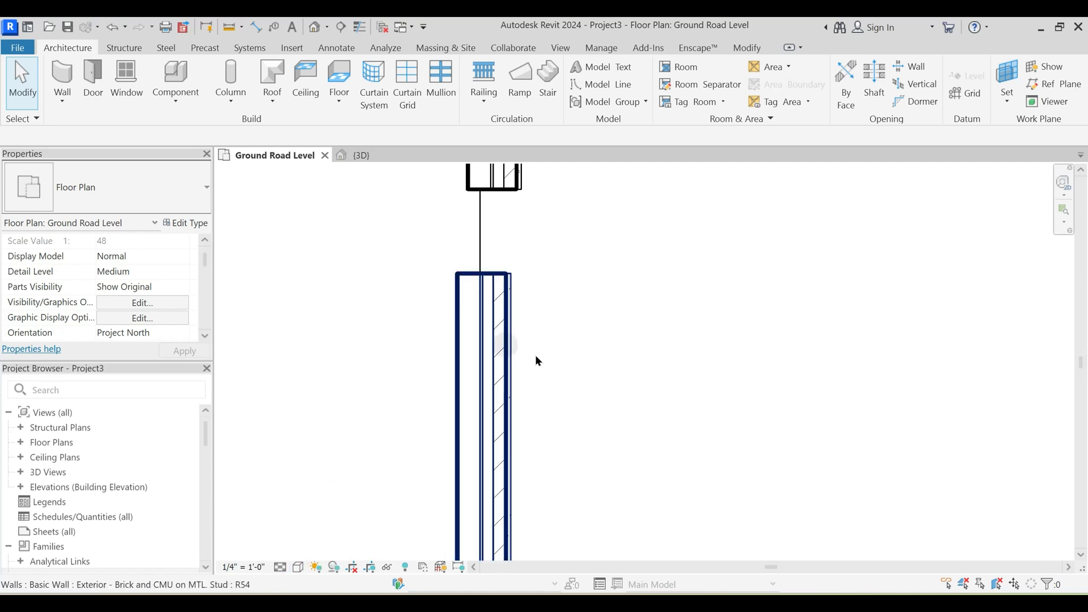
{"action": "scroll", "coordinate": [548, 288], "scroll_direction": "down", "scroll_amount": 2}
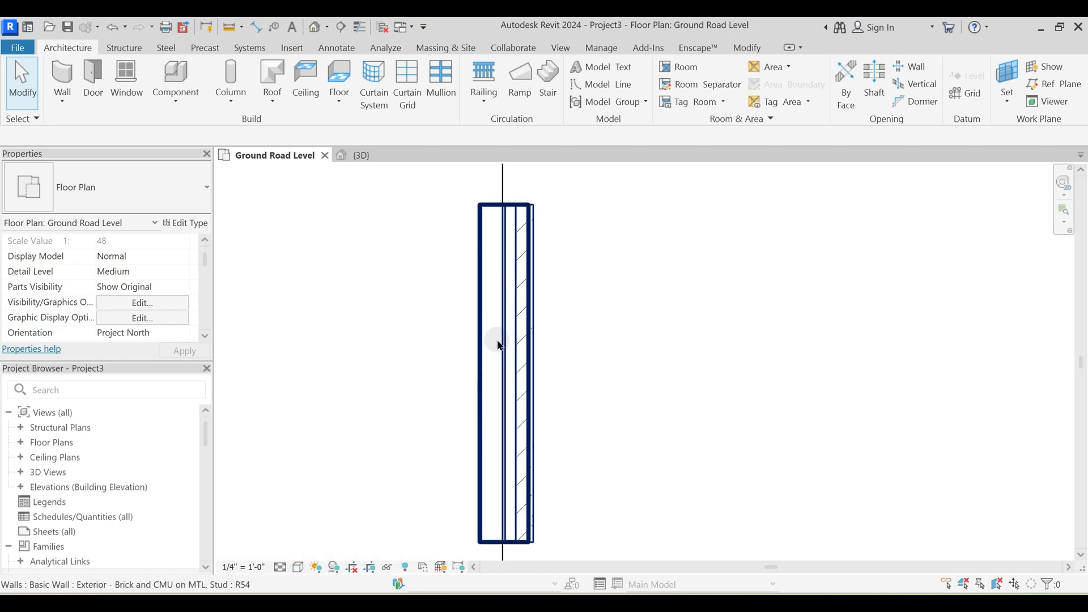
- Compare the Shaded and Consistent Colors visual styles on the layers of the plan's west wall
{"action": "left_click", "coordinate": [298, 566]}
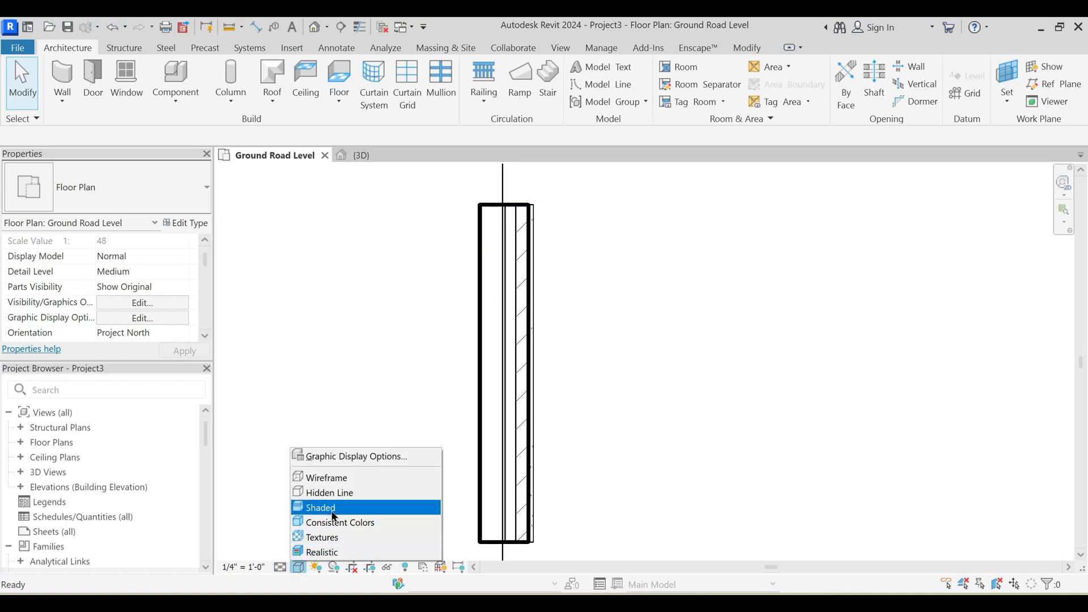
{"action": "left_click", "coordinate": [334, 509]}
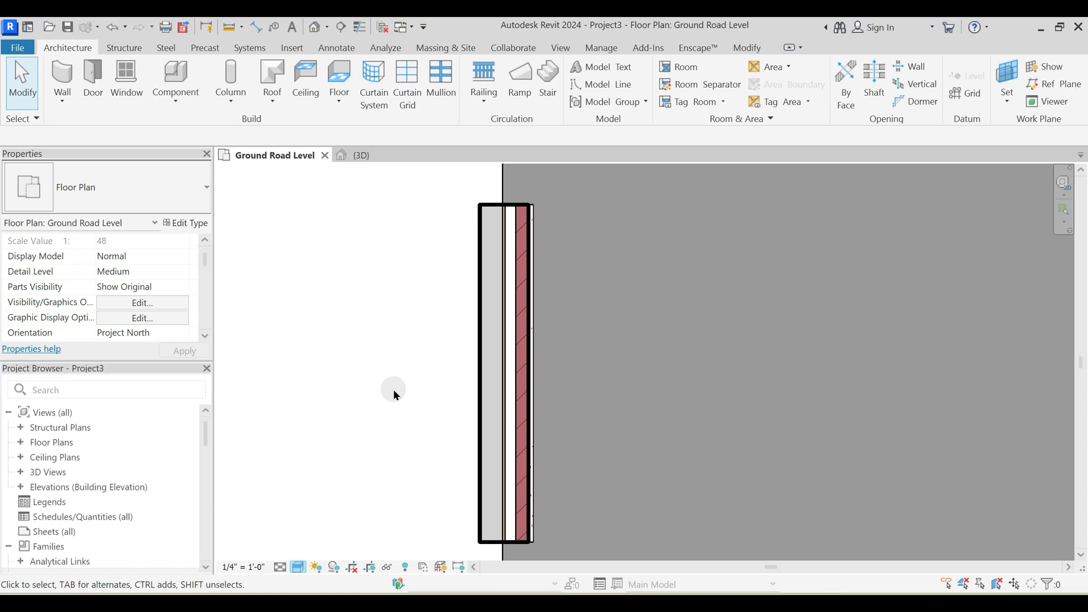
{"action": "scroll", "coordinate": [531, 296], "scroll_direction": "up", "scroll_amount": 2}
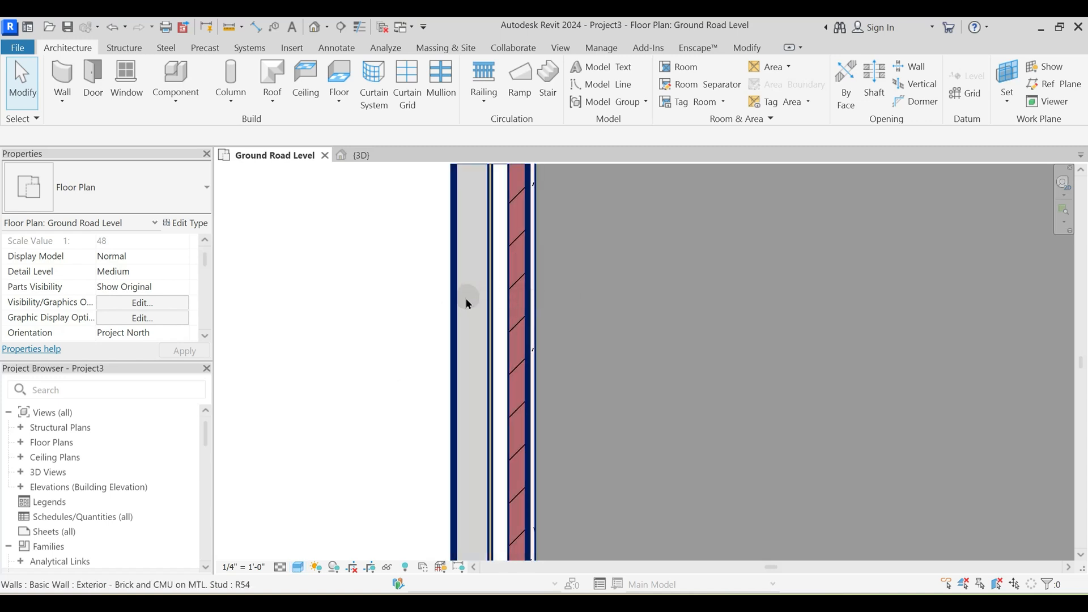
{"action": "left_click", "coordinate": [299, 568]}
{"action": "left_click", "coordinate": [340, 519]}
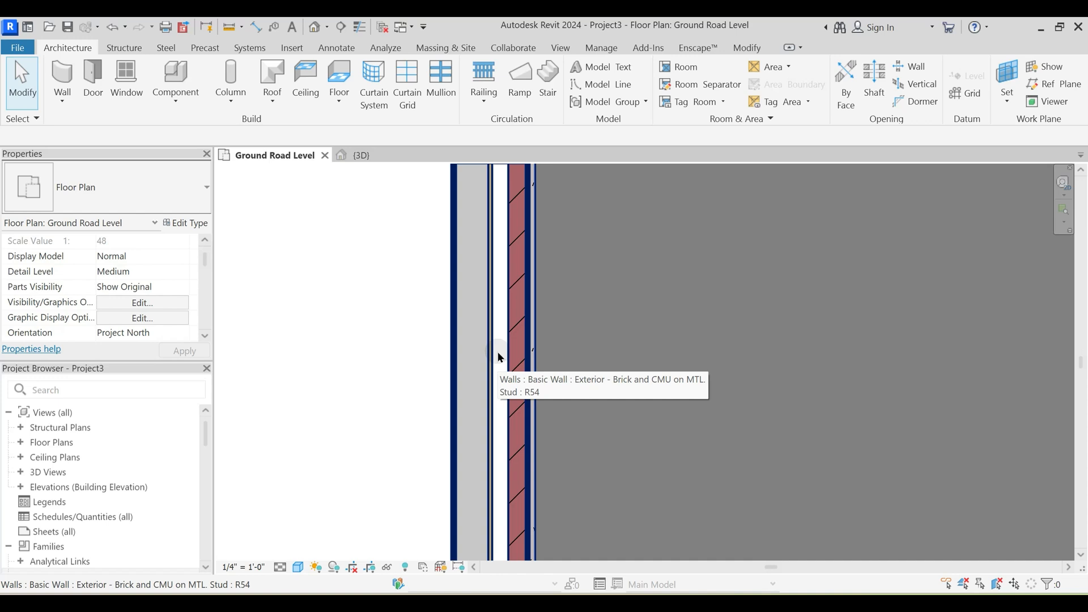
- Set the Ground Road Level plan's visual style to Textures and view the whole west wall
{"action": "left_click", "coordinate": [299, 567]}
{"action": "left_click", "coordinate": [333, 536]}
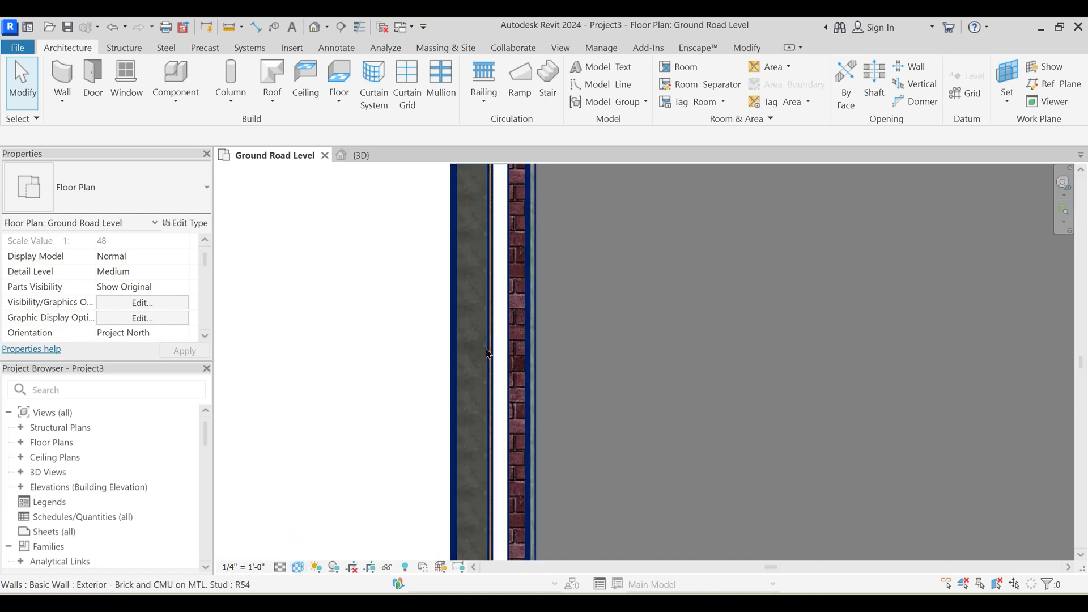
{"action": "scroll", "coordinate": [505, 309], "scroll_direction": "down", "scroll_amount": 2}
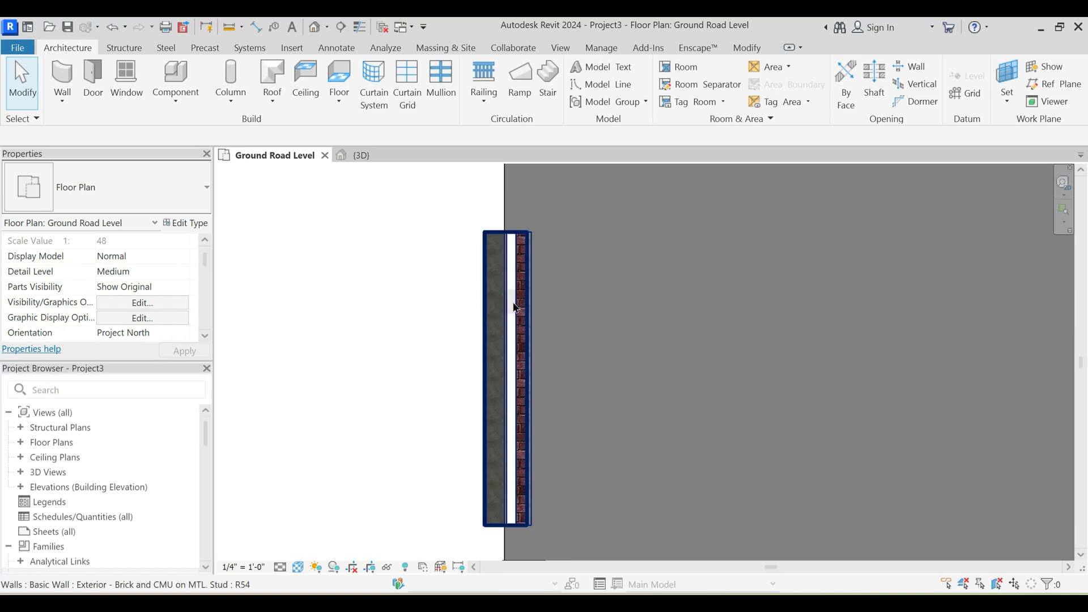
- Set the Ground Road Level plan's visual style to Realistic
{"action": "scroll", "coordinate": [513, 300], "scroll_direction": "up", "scroll_amount": 3}
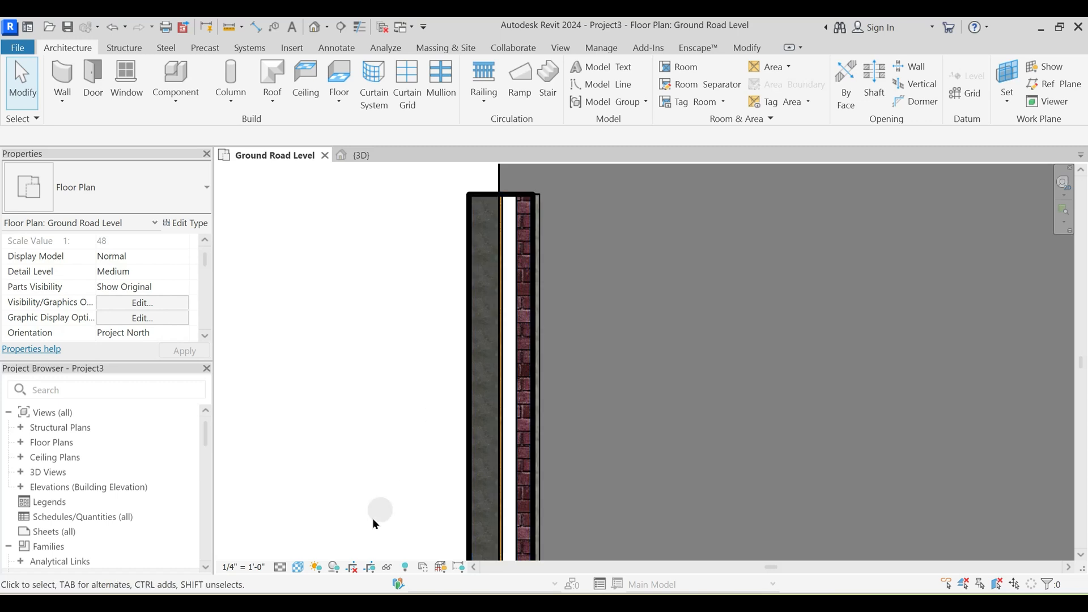
{"action": "left_click", "coordinate": [298, 569]}
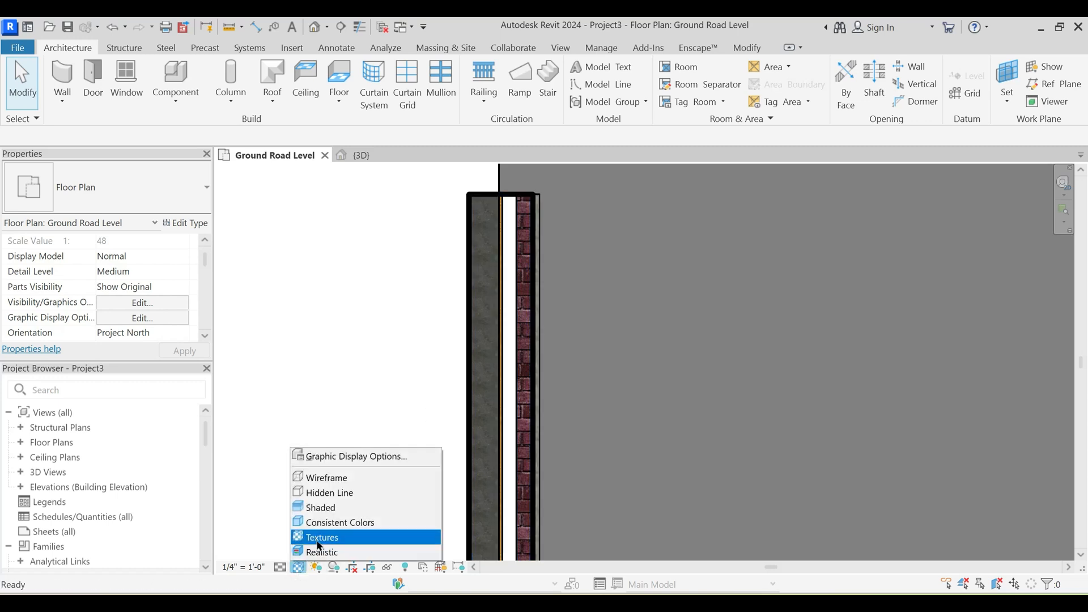
{"action": "left_click", "coordinate": [322, 538]}
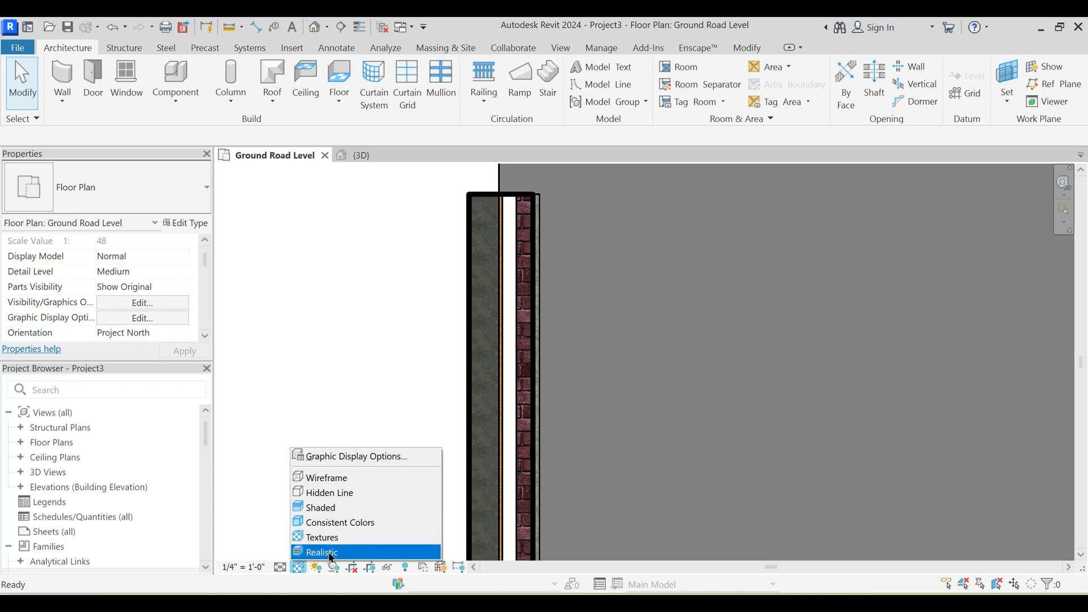
{"action": "key", "text": "ctrl"}
{"action": "key", "text": "ctrl"}
{"action": "key", "text": "ctrl"}
{"action": "left_click", "coordinate": [329, 553]}
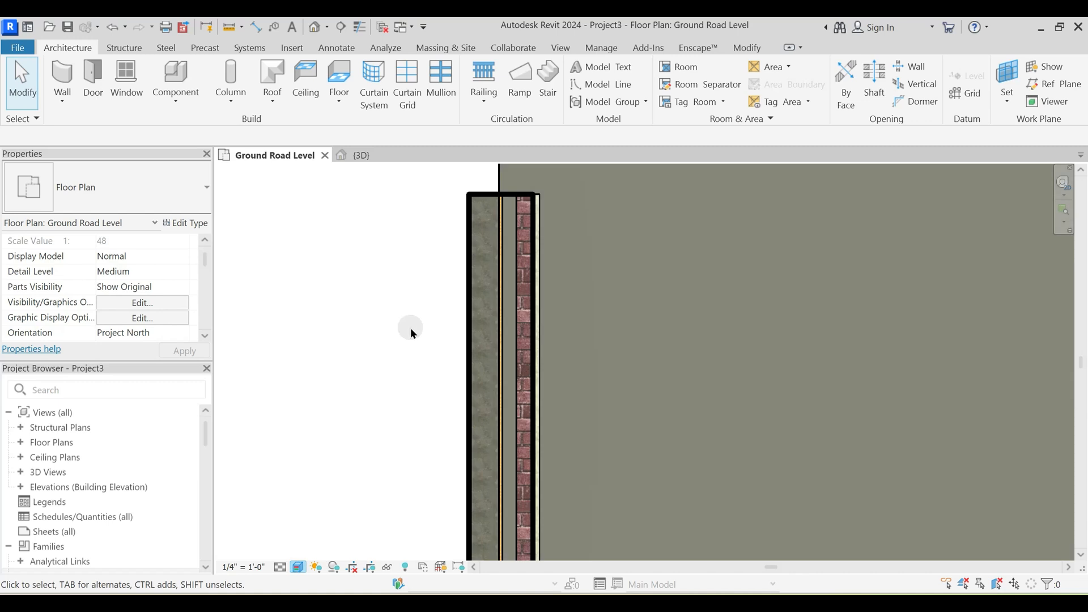
- Turn on Thin Lines to display the west wall's layers with thin outlines
{"action": "scroll", "coordinate": [507, 249], "scroll_direction": "up", "scroll_amount": 2}
{"action": "left_click", "coordinate": [509, 254]}
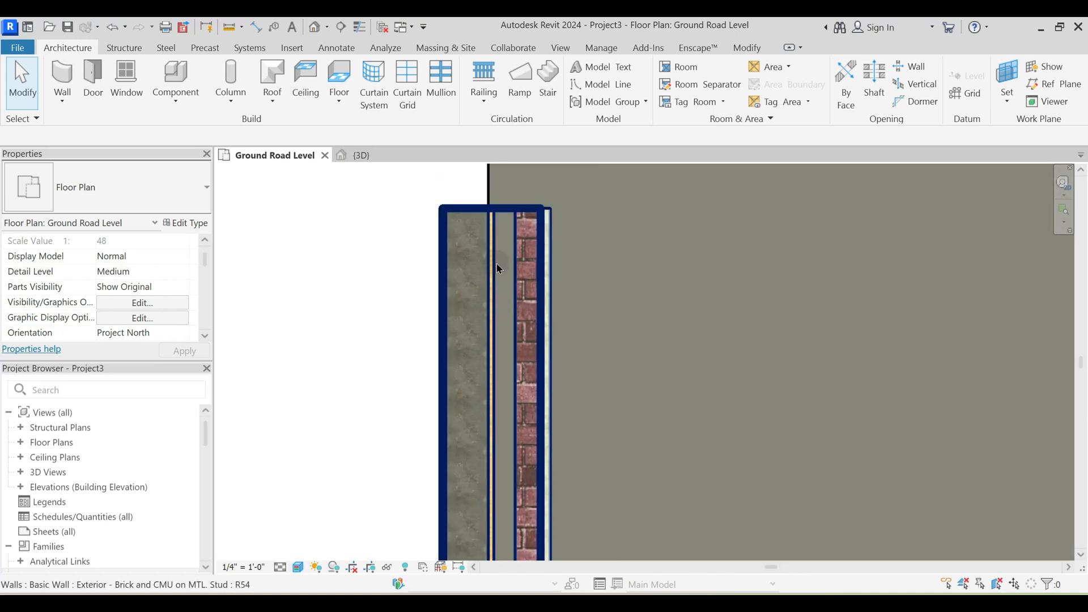
{"action": "left_click", "coordinate": [360, 28]}
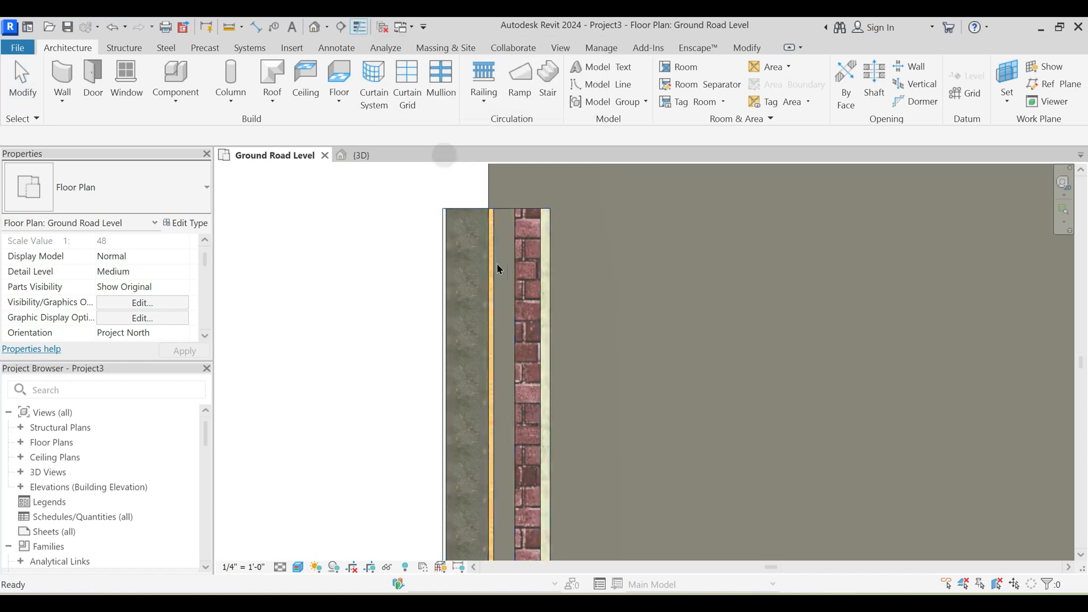
- Switch to the 3D view and set its visual style to Hidden Line
{"action": "left_click", "coordinate": [365, 157]}
{"action": "middle_click_drag", "start_coordinate": [563, 292], "coordinate": [577, 371], "text": "shift"}
{"action": "scroll", "coordinate": [575, 371], "scroll_direction": "down", "scroll_amount": 2}
{"action": "middle_click_drag", "start_coordinate": [470, 409], "coordinate": [531, 356]}
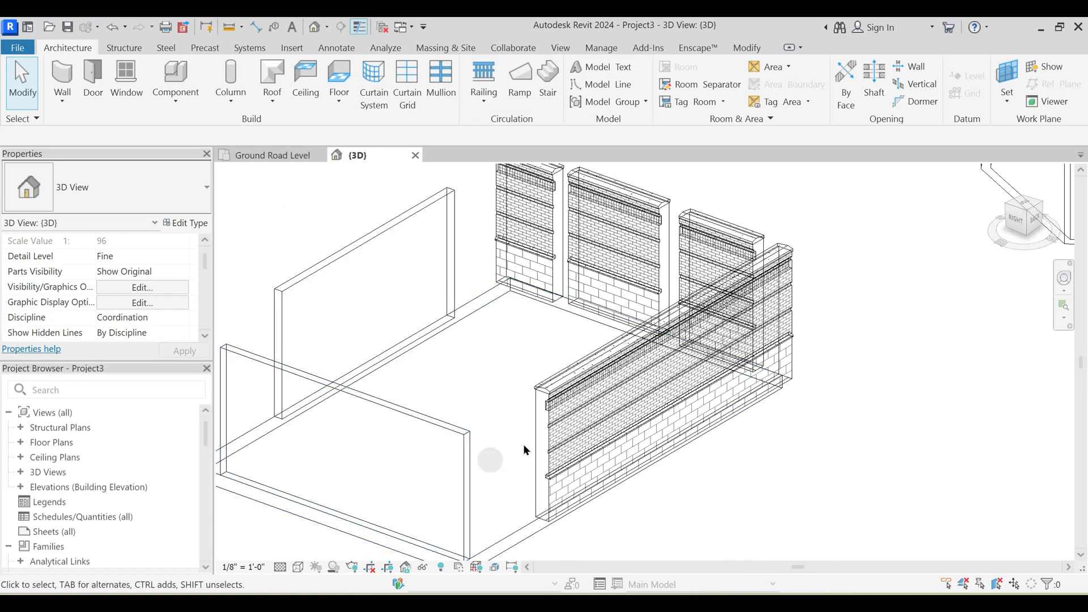
{"action": "key", "text": "h"}
{"action": "key", "text": "l"}
{"action": "middle_click_drag", "start_coordinate": [520, 441], "coordinate": [521, 343], "text": "shift"}
{"action": "key", "text": "h"}
{"action": "key", "text": "l"}
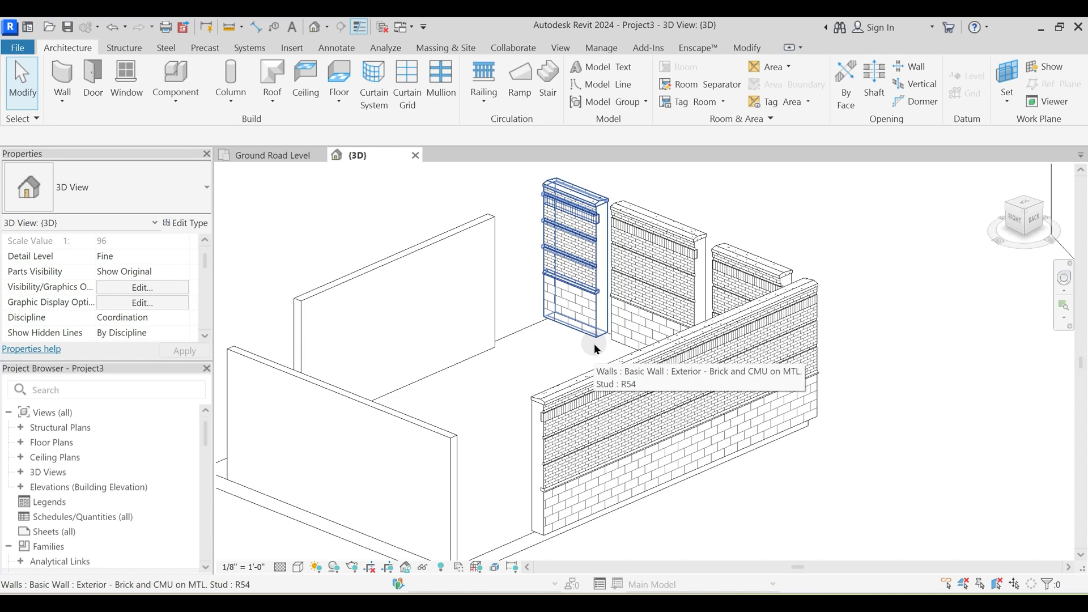
- Look up the keyboard shortcut assigned to the Realistic visual style and close the shortcut list without changes
{"action": "left_click", "coordinate": [572, 50]}
{"action": "left_click", "coordinate": [942, 97]}
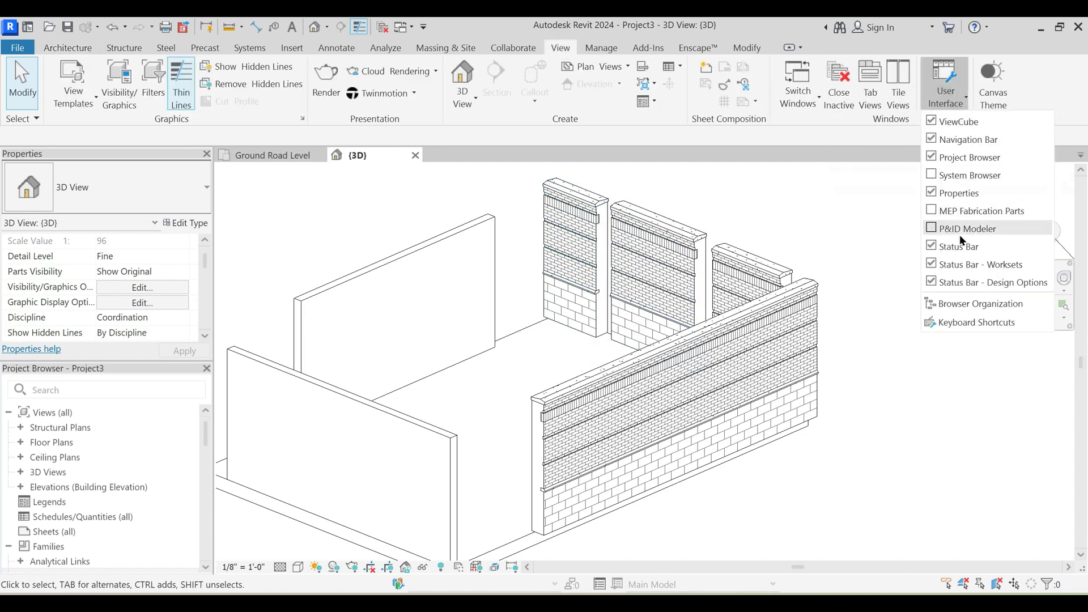
{"action": "left_click", "coordinate": [967, 323]}
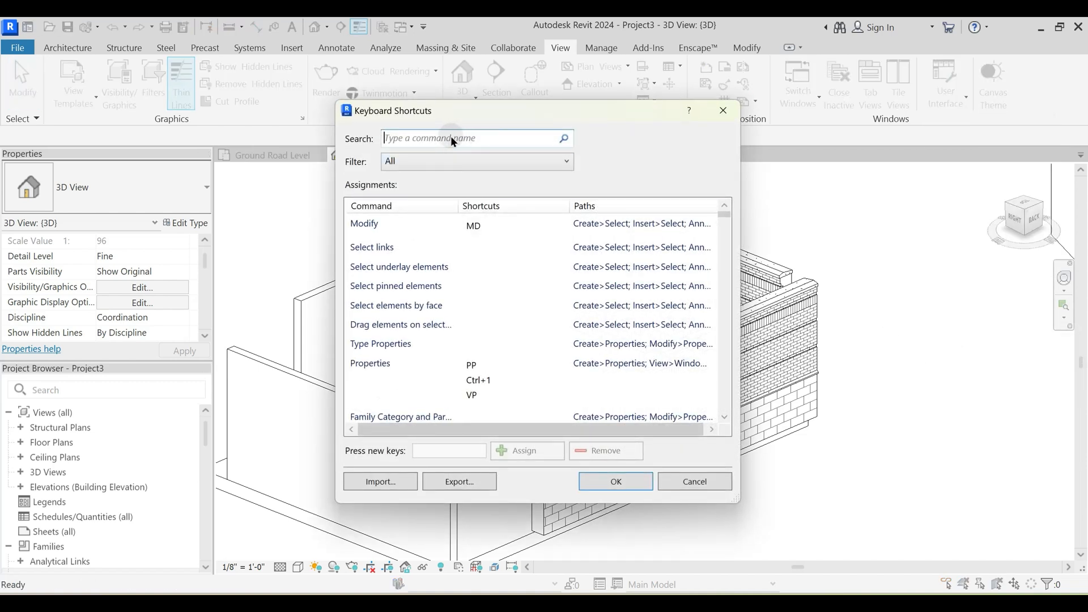
{"action": "type", "text": "realist"}
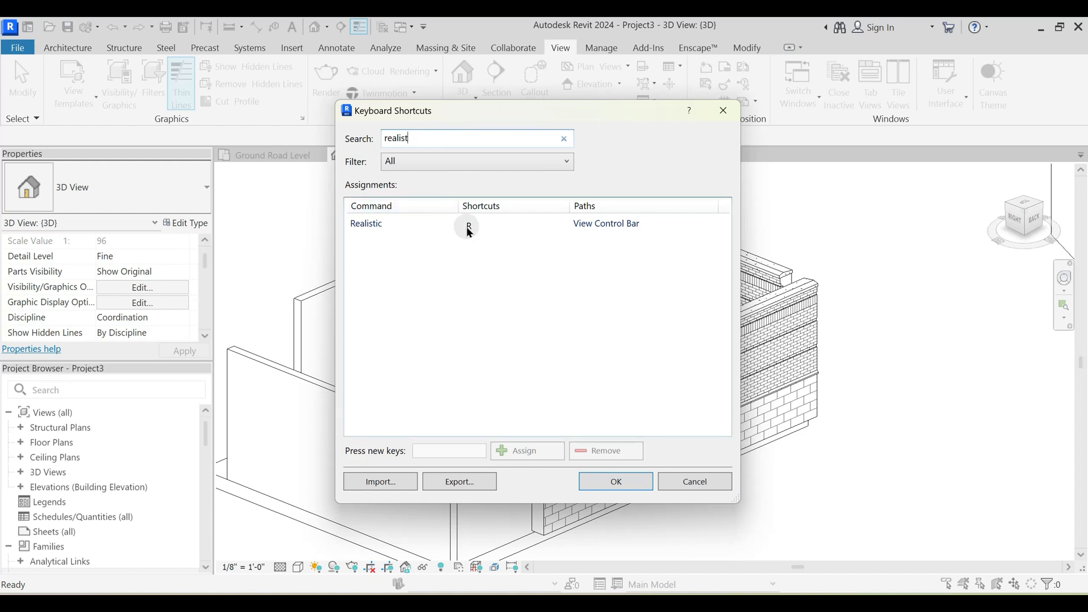
{"action": "key", "text": "Escape"}
{"action": "key", "text": "Escape"}
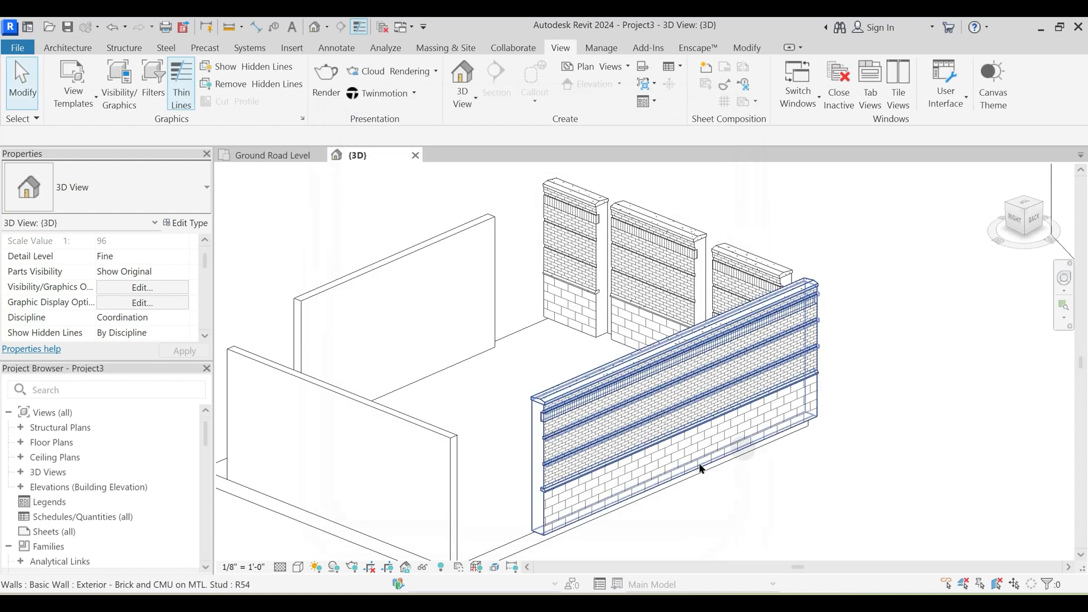
- Set the 3D view's visual style to Shaded
{"action": "middle_click_drag", "start_coordinate": [639, 394], "coordinate": [692, 388]}
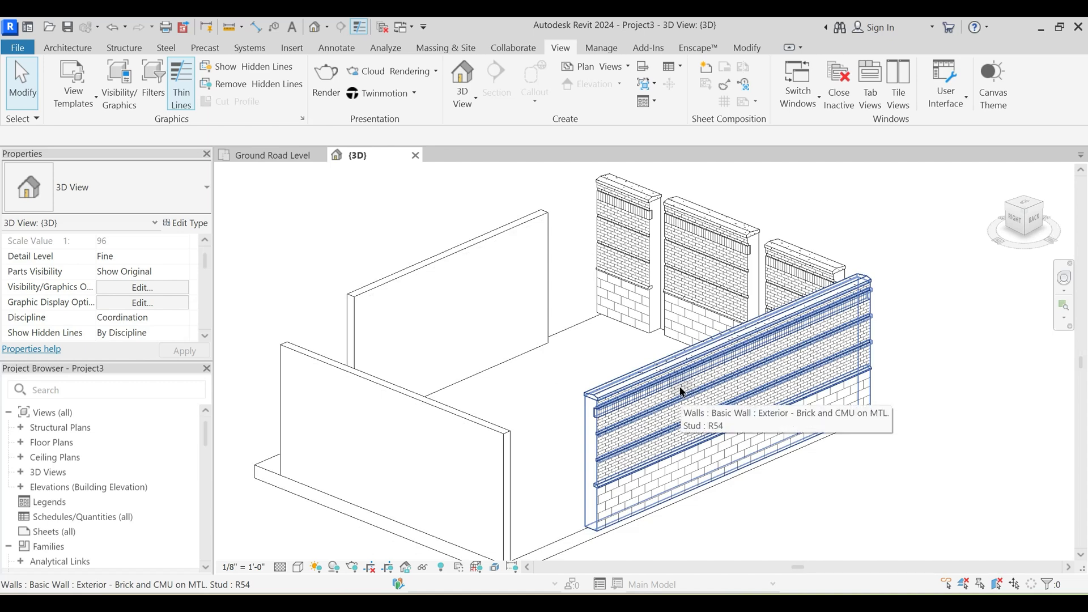
{"action": "key", "text": "s"}
{"action": "key", "text": "d"}
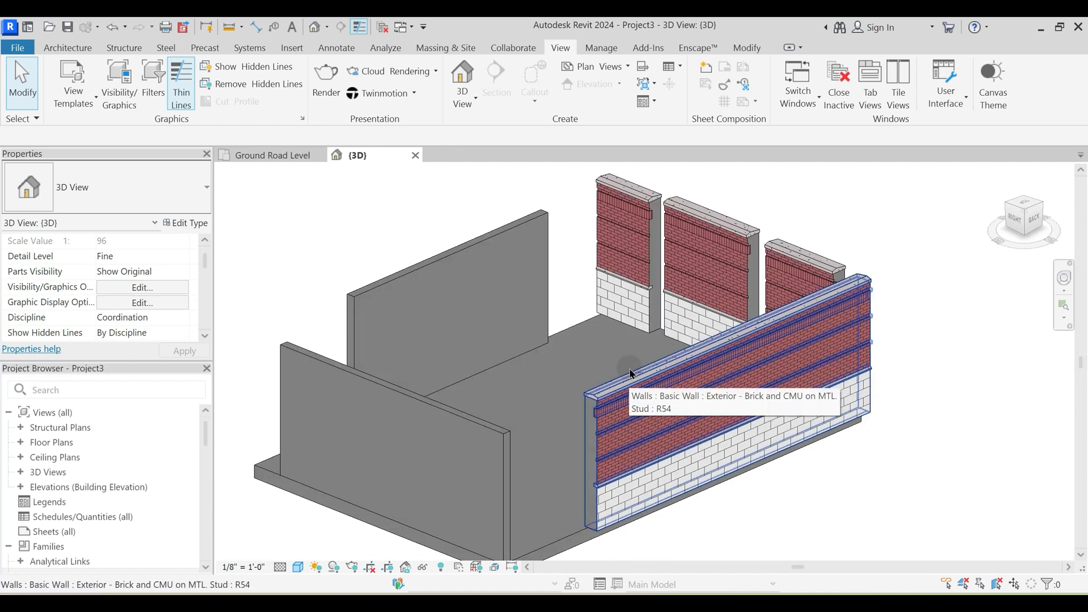
- Set the 3D view's visual style to Realistic and examine the brick and block textures of the long exterior wall
{"action": "key", "text": "s"}
{"action": "key", "text": "d"}
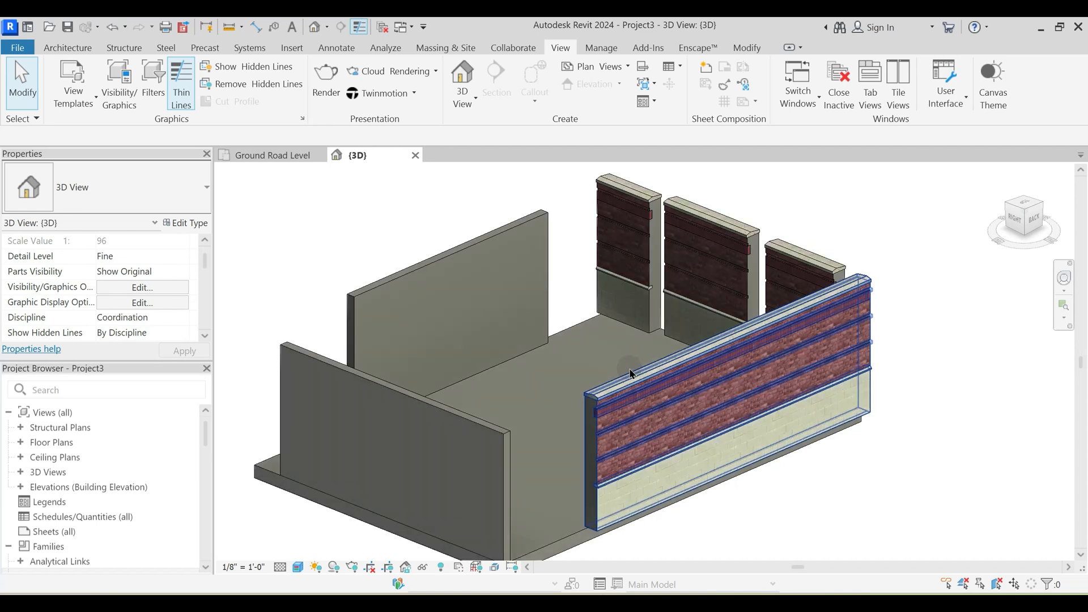
{"action": "scroll", "coordinate": [711, 448], "scroll_direction": "up", "scroll_amount": 4}
{"action": "scroll", "coordinate": [558, 422], "scroll_direction": "down", "scroll_amount": 2}
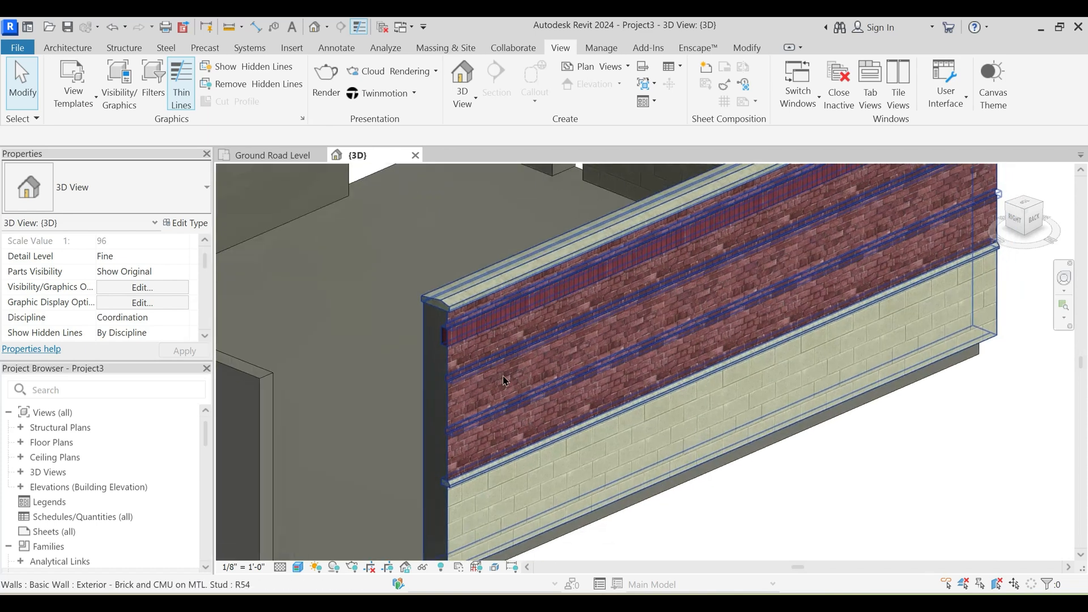
{"action": "middle_click_drag", "start_coordinate": [632, 383], "coordinate": [495, 385], "text": "shift"}
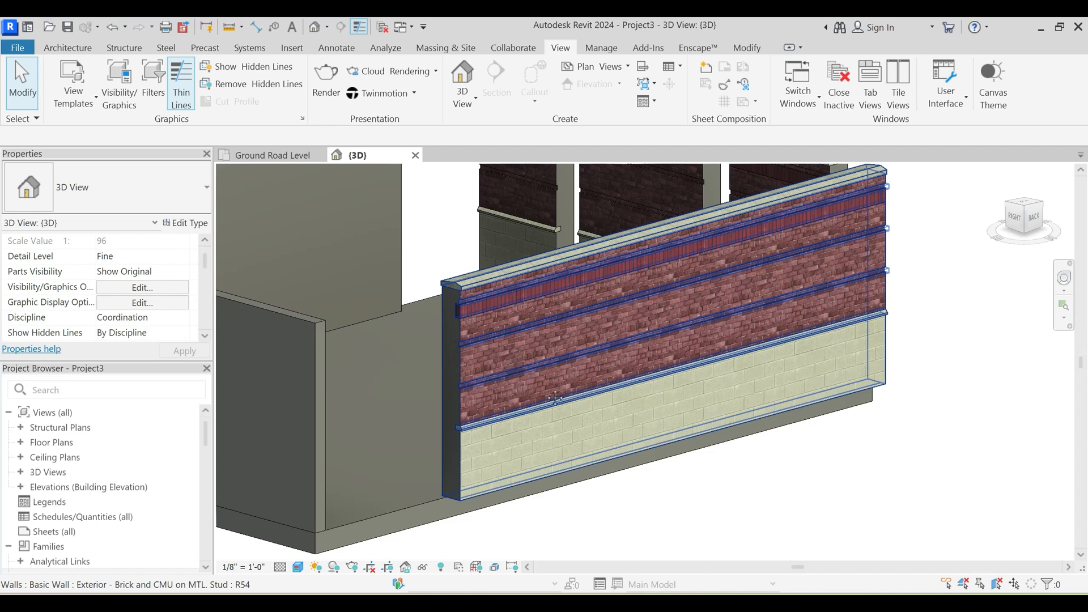
{"action": "scroll", "coordinate": [376, 235], "scroll_direction": "down", "scroll_amount": 3}
- Return to the Ground Road Level plan and examine the type preview of the middle west wall segment
{"action": "left_click", "coordinate": [278, 154]}
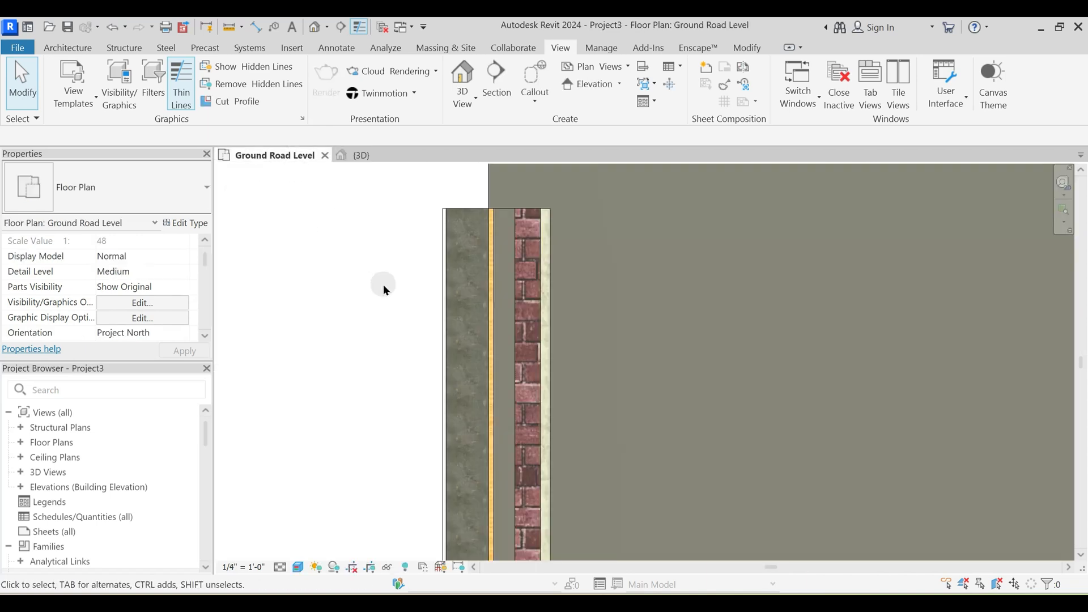
{"action": "scroll", "coordinate": [474, 307], "scroll_direction": "down", "scroll_amount": 4}
{"action": "left_click", "coordinate": [502, 336]}
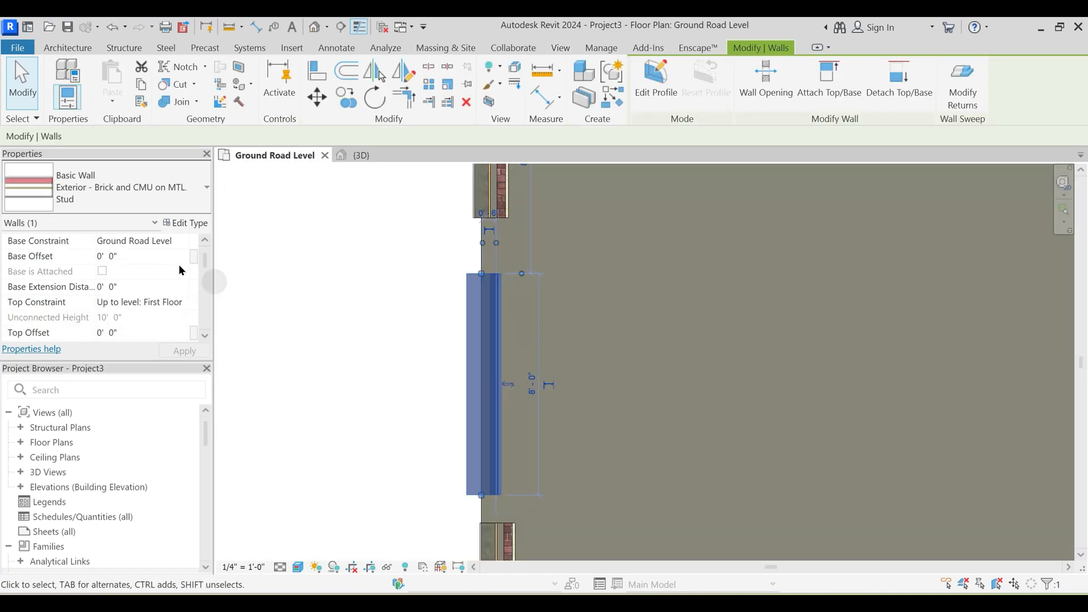
{"action": "left_click", "coordinate": [193, 223]}
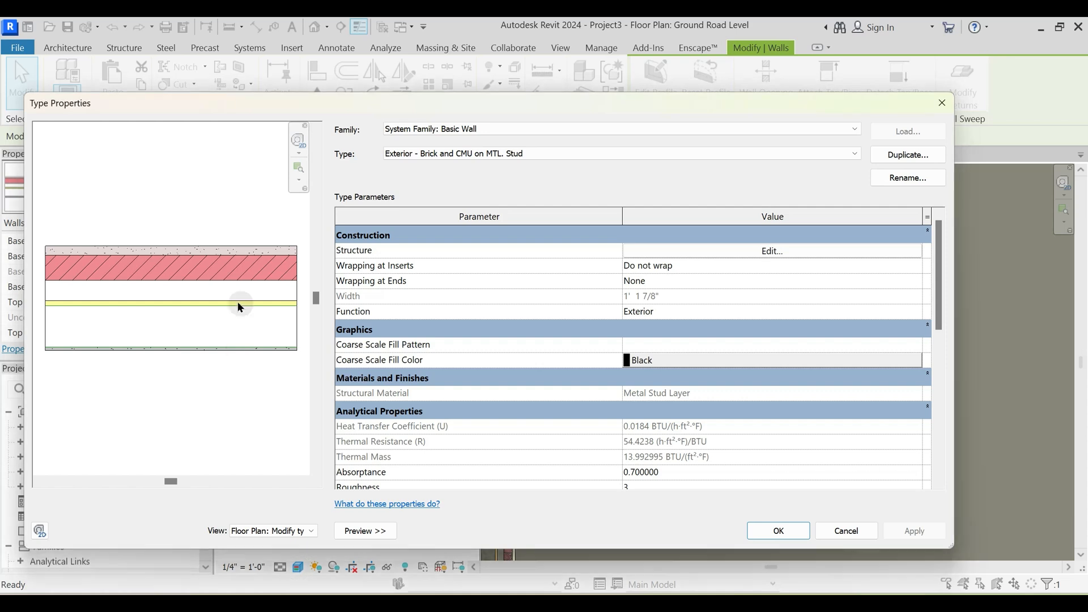
{"action": "key", "text": "Escape"}
{"action": "key", "text": "Escape"}
- Try Shaded on the Ground Road Level plan and set its visual style to Consistent Colors
{"action": "left_click", "coordinate": [298, 570]}
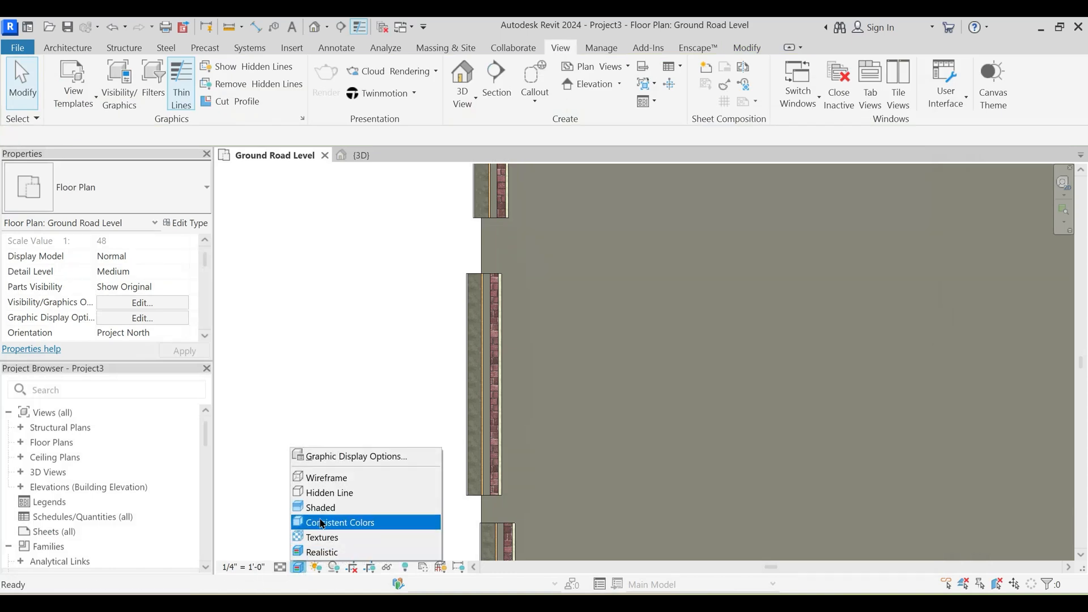
{"action": "left_click", "coordinate": [326, 508]}
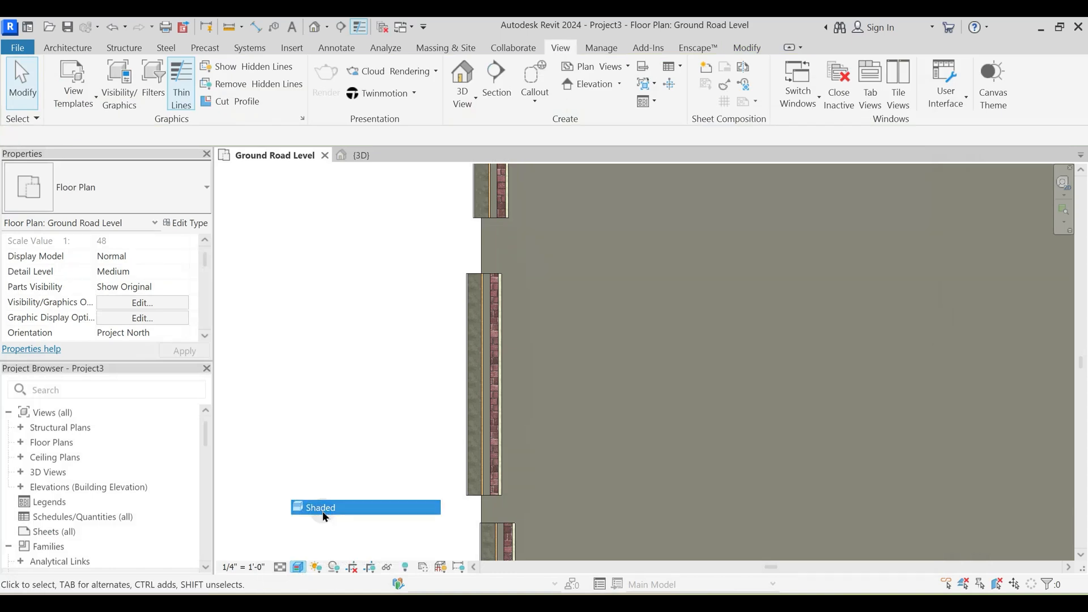
{"action": "left_click", "coordinate": [298, 567]}
{"action": "left_click", "coordinate": [326, 523]}
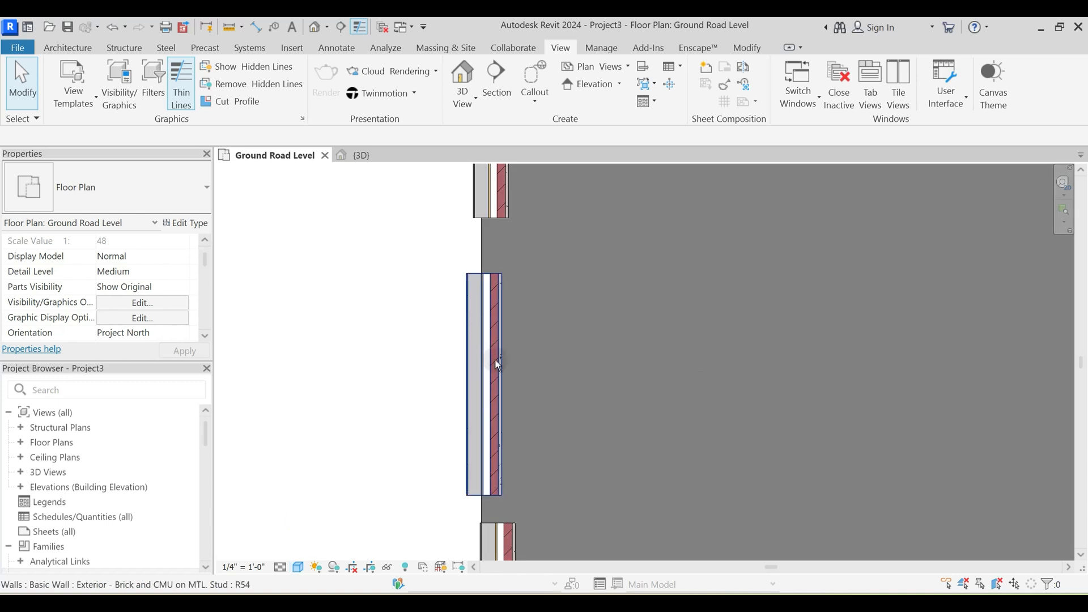
- Open the layer structure of the middle west wall's type for editing and enlarge the dialog to show all layers
{"action": "left_click", "coordinate": [491, 348]}
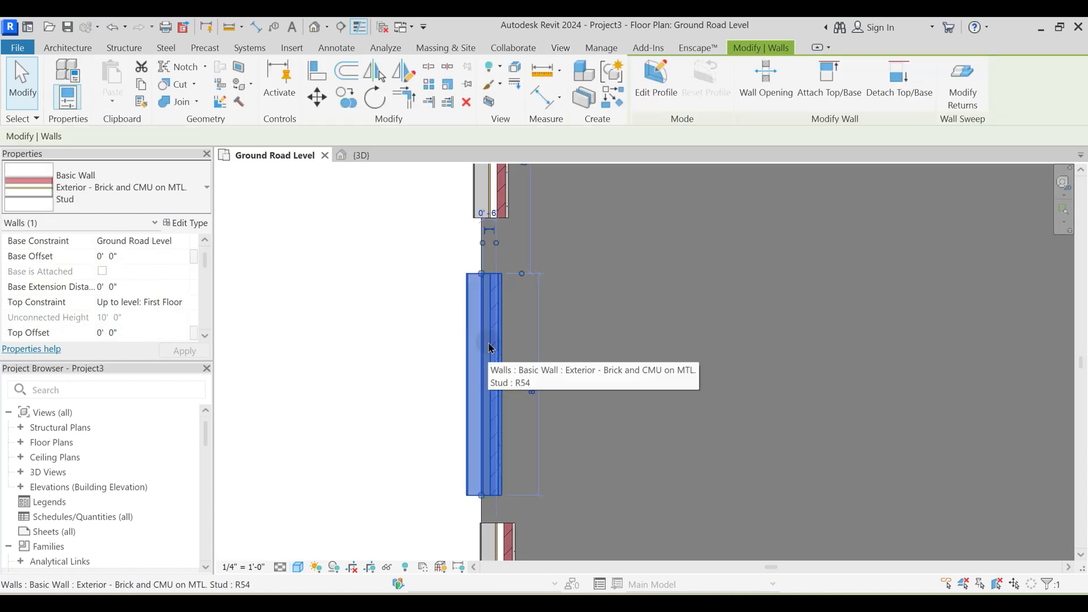
{"action": "left_click", "coordinate": [189, 222]}
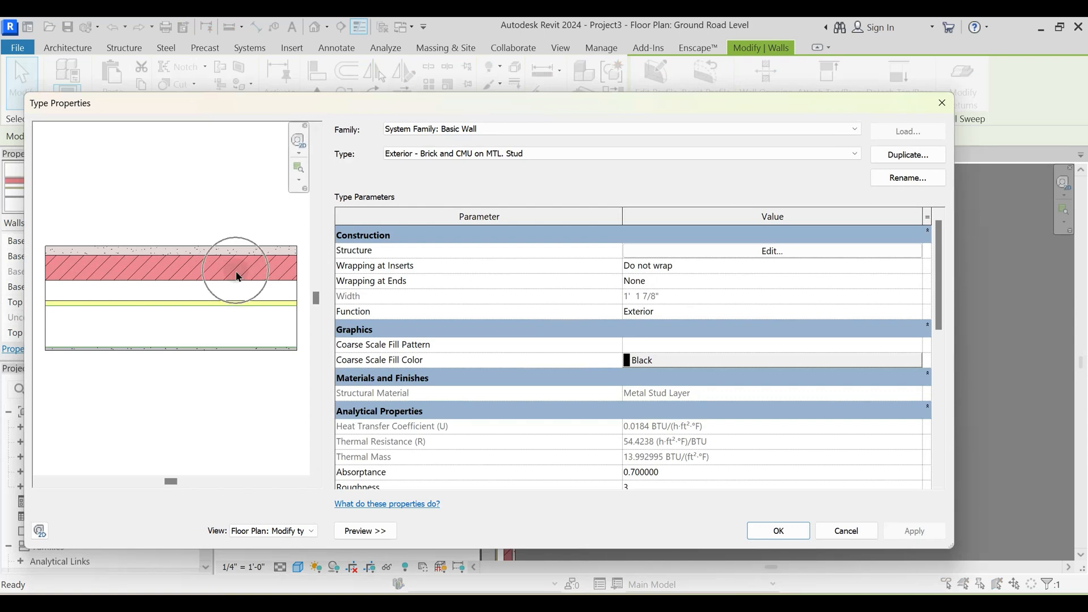
{"action": "left_click", "coordinate": [753, 251]}
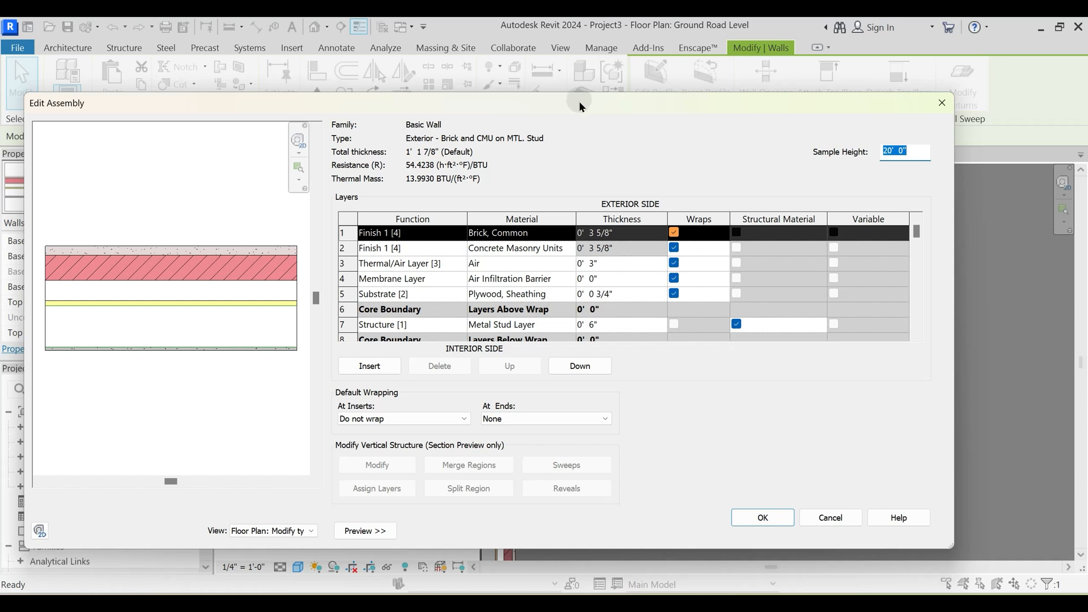
{"action": "left_click_drag", "start_coordinate": [580, 106], "coordinate": [595, 43]}
{"action": "left_click_drag", "start_coordinate": [970, 500], "coordinate": [1020, 586]}
{"action": "left_click", "coordinate": [549, 319]}
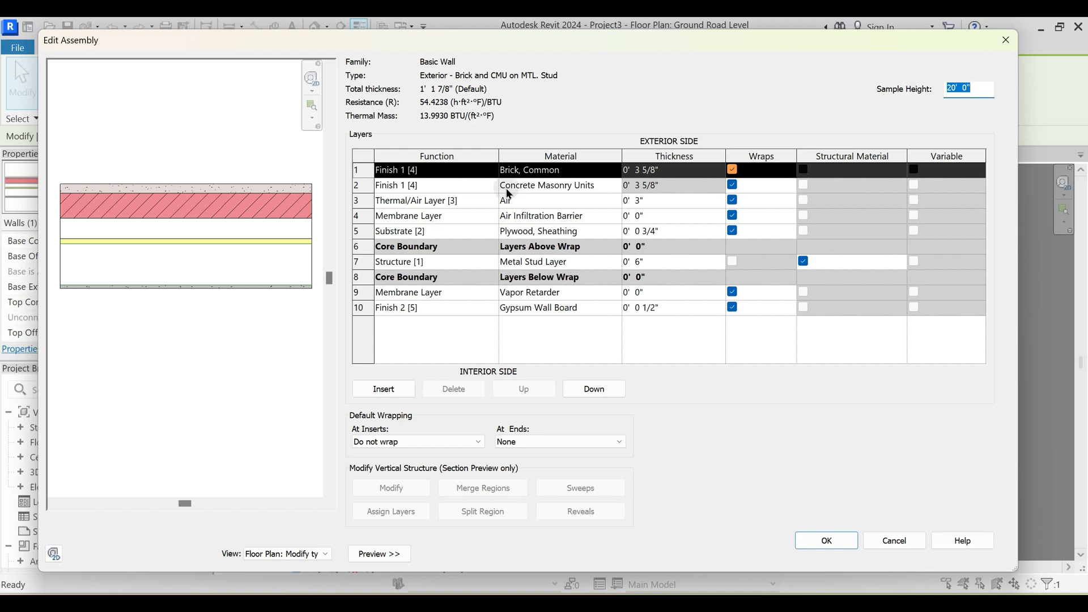
- Open the Brick, Common layer's material and examine its appearance settings and the project material list
{"action": "left_click", "coordinate": [615, 170]}
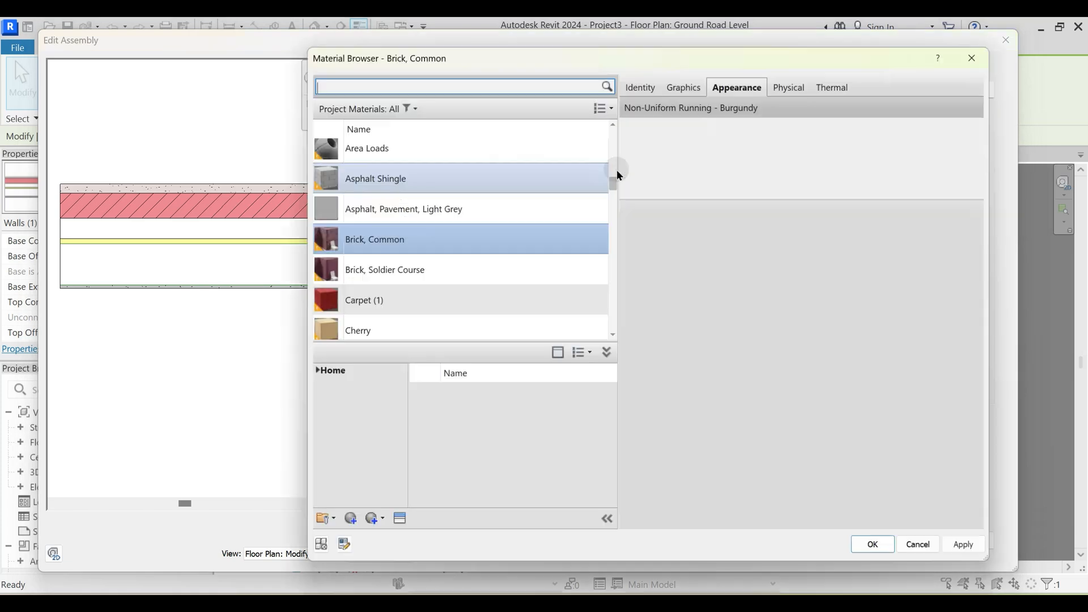
{"action": "left_click_drag", "start_coordinate": [456, 57], "coordinate": [364, 36]}
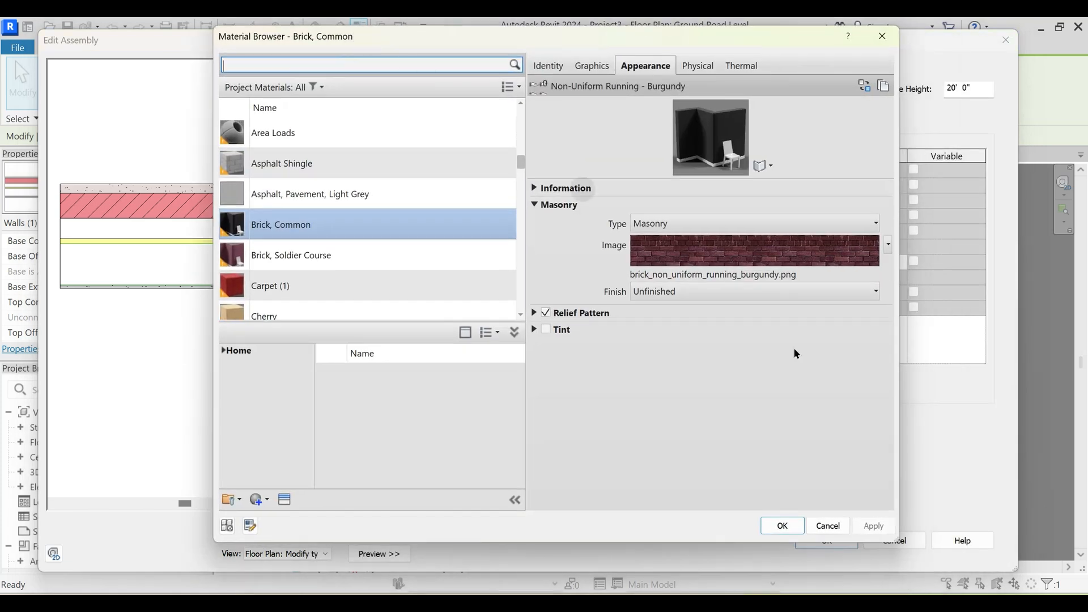
{"action": "left_click_drag", "start_coordinate": [888, 538], "coordinate": [943, 557]}
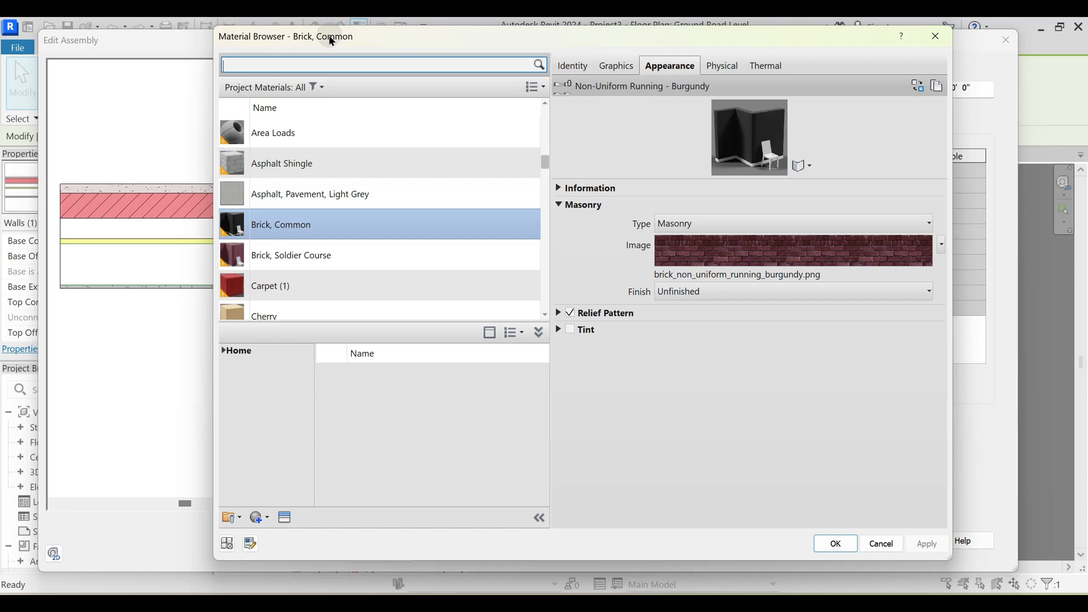
{"action": "scroll", "coordinate": [428, 198], "scroll_direction": "up", "scroll_amount": 3}
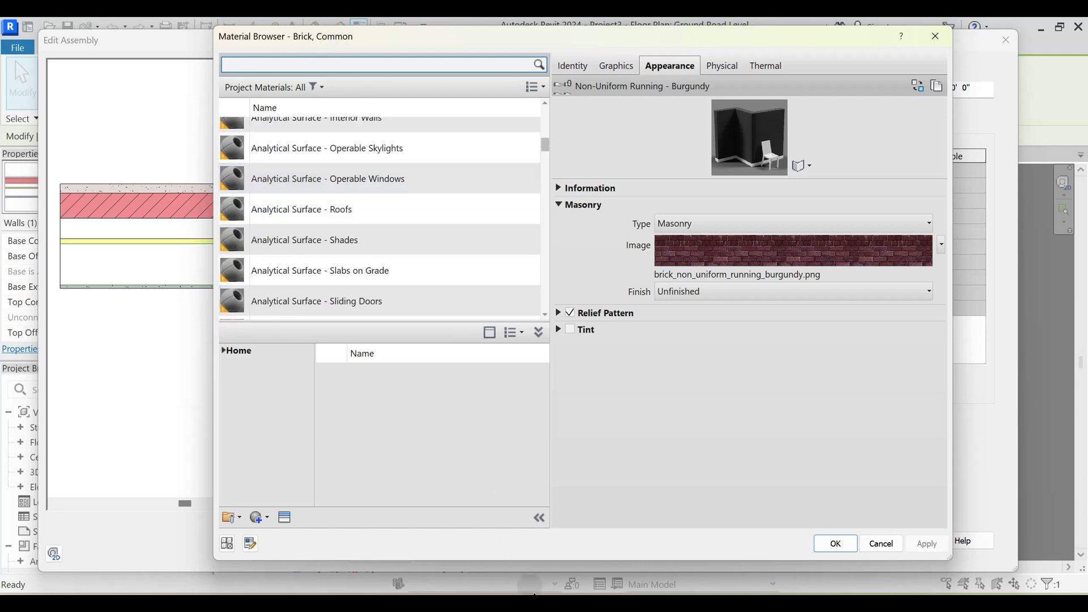
- Switch to the browser and look over the course content list on the Admin Dashboard
{"action": "left_click", "coordinate": [451, 532]}
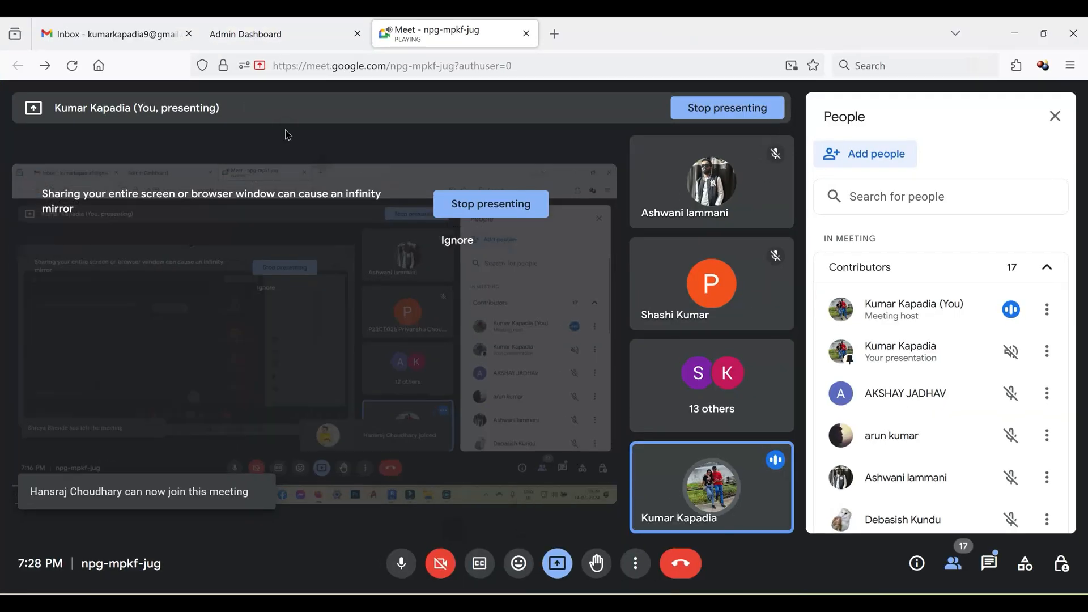
{"action": "left_click", "coordinate": [229, 33]}
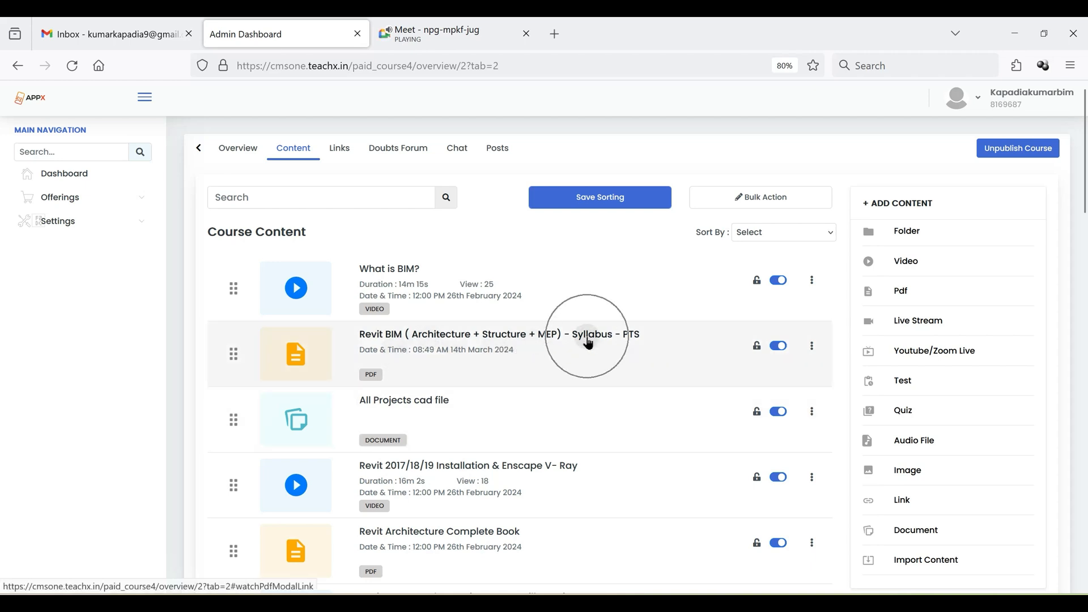
{"action": "left_click", "coordinate": [445, 345]}
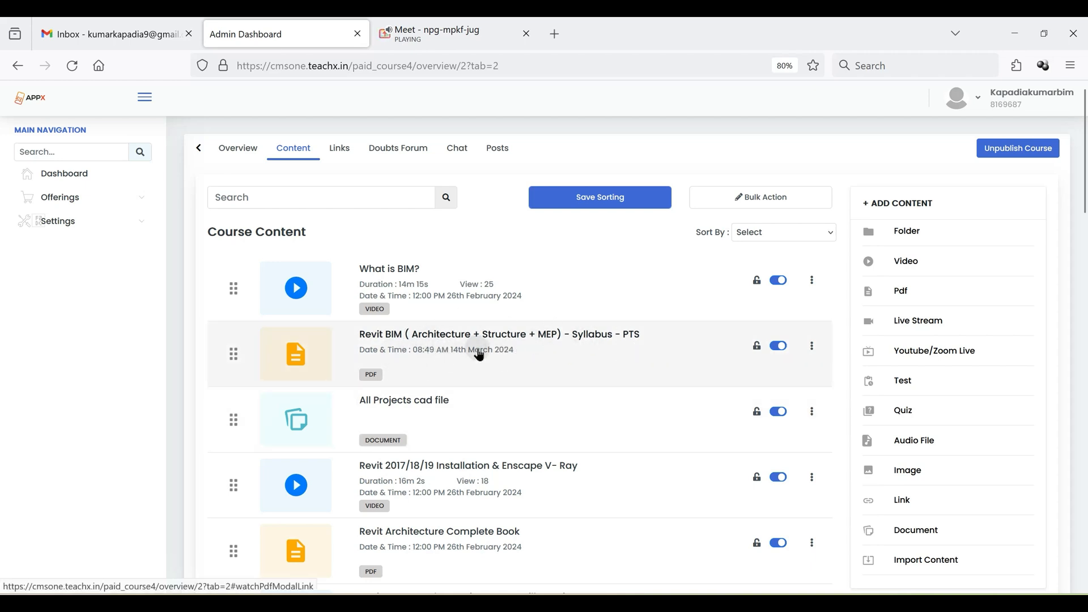
- Switch to File Explorer and open the Autodesk Revit Architecture and Dynamo syllabus PDF from the Important Documents folder under Parametric Families
{"action": "mouse_move", "coordinate": [746, 603]}
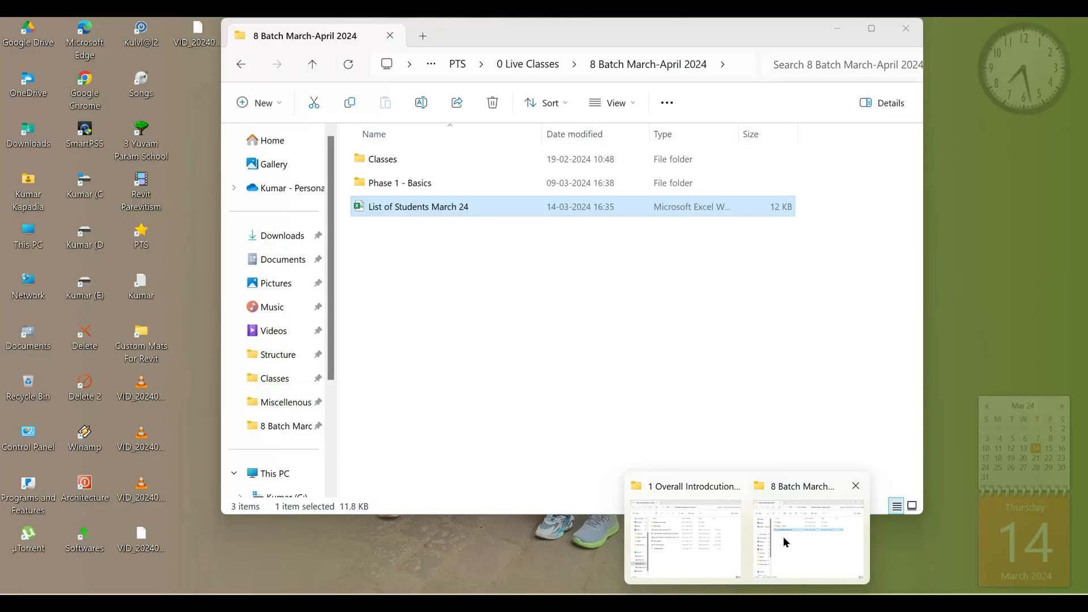
{"action": "left_click", "coordinate": [783, 536]}
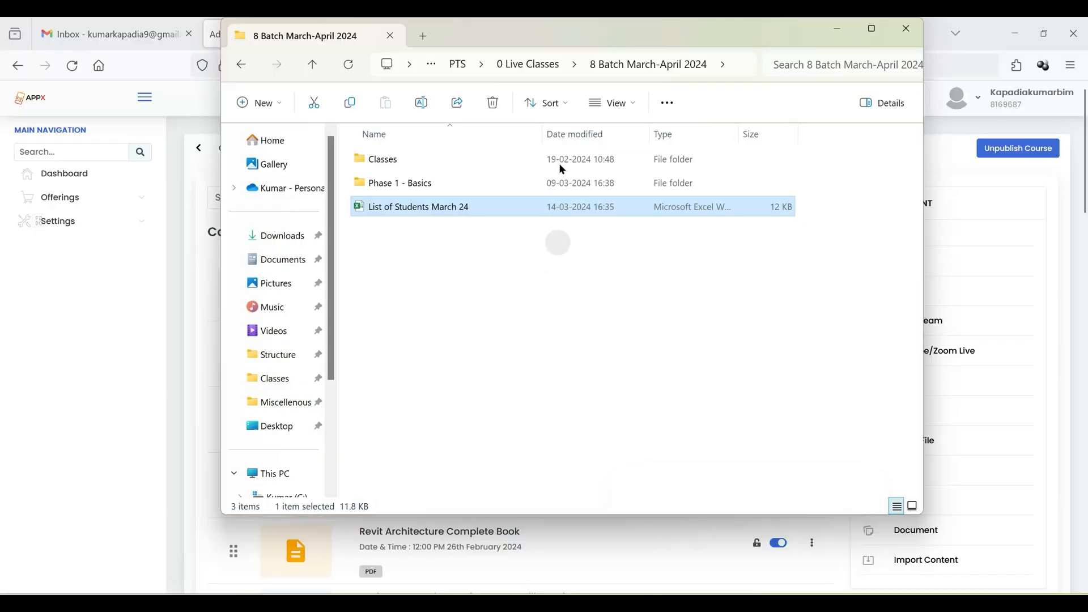
{"action": "left_click", "coordinate": [459, 66]}
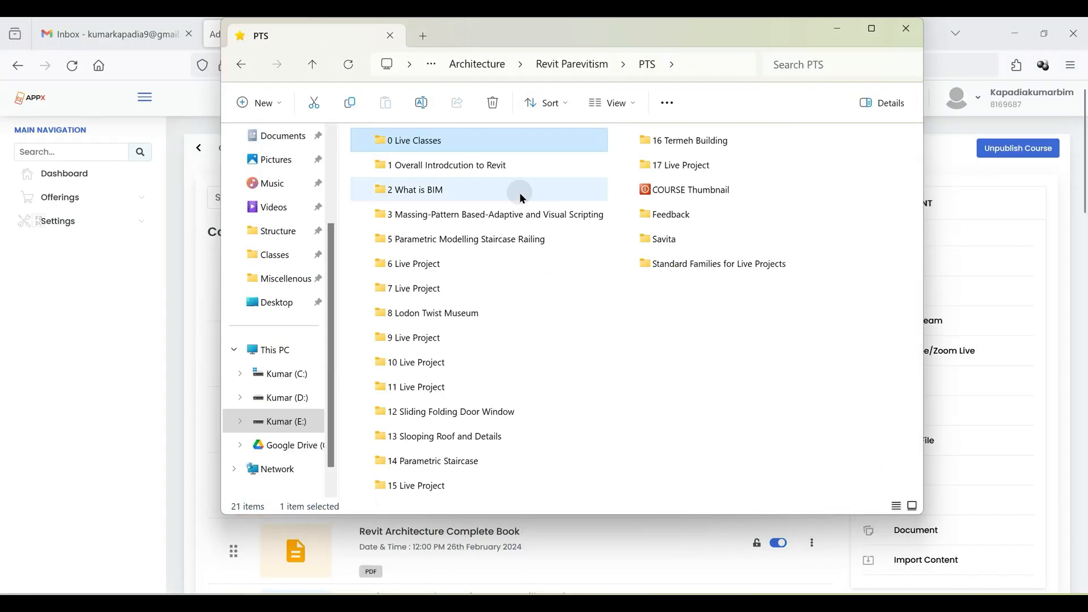
{"action": "double_click", "coordinate": [431, 143]}
{"action": "left_click", "coordinate": [431, 141]}
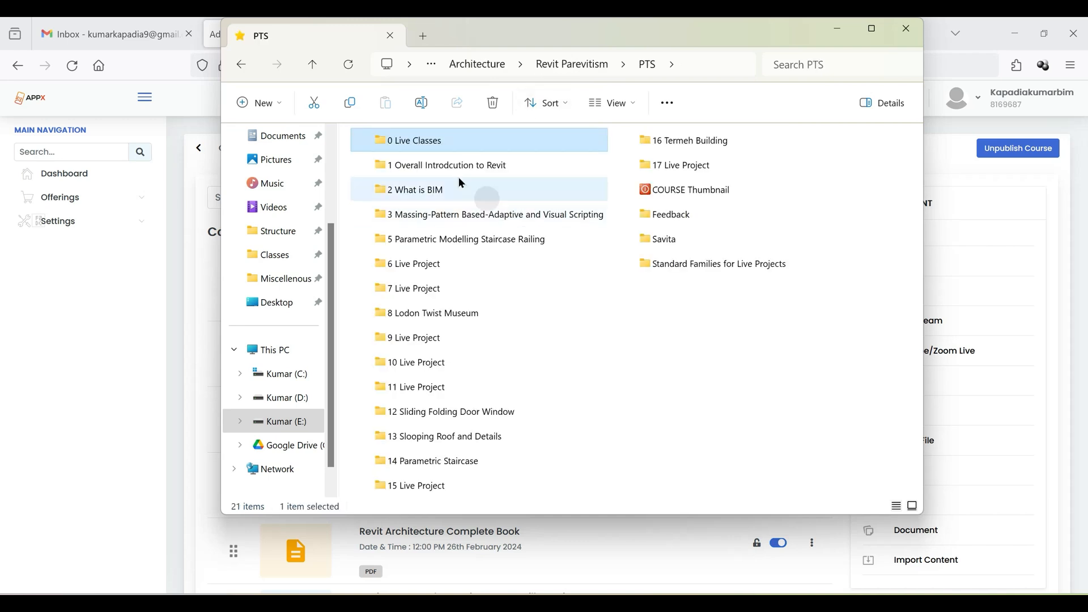
{"action": "left_click", "coordinate": [562, 69]}
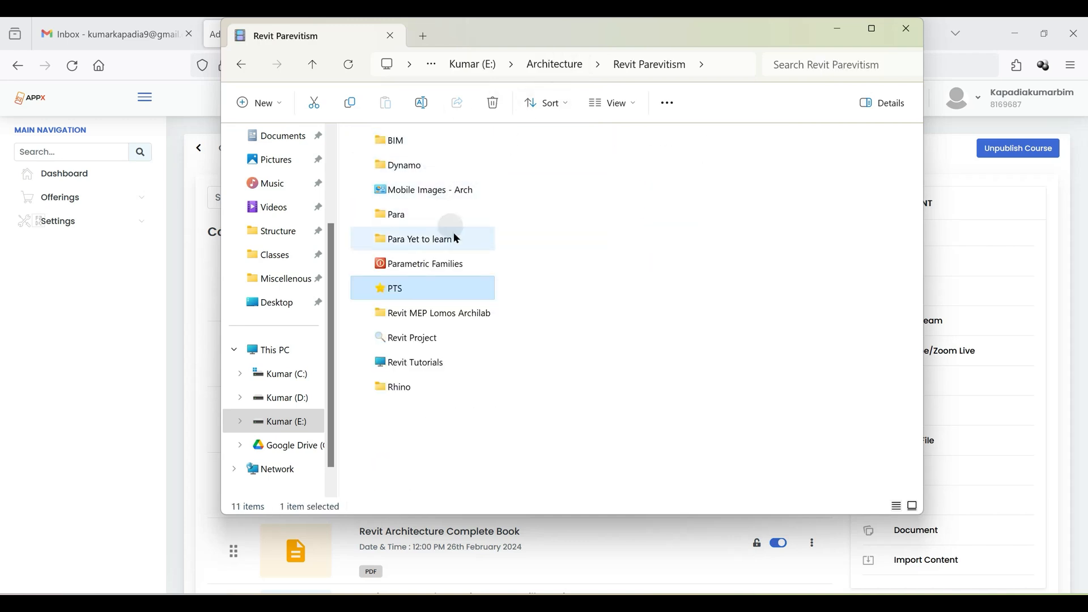
{"action": "double_click", "coordinate": [443, 266]}
{"action": "double_click", "coordinate": [425, 140]}
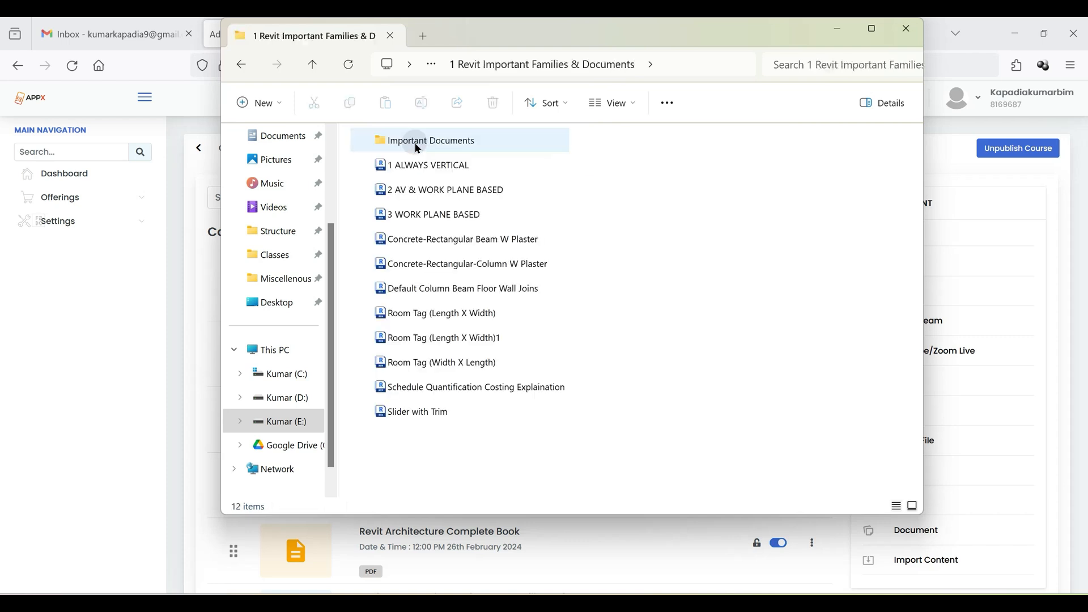
{"action": "double_click", "coordinate": [423, 141]}
{"action": "left_click", "coordinate": [441, 144]}
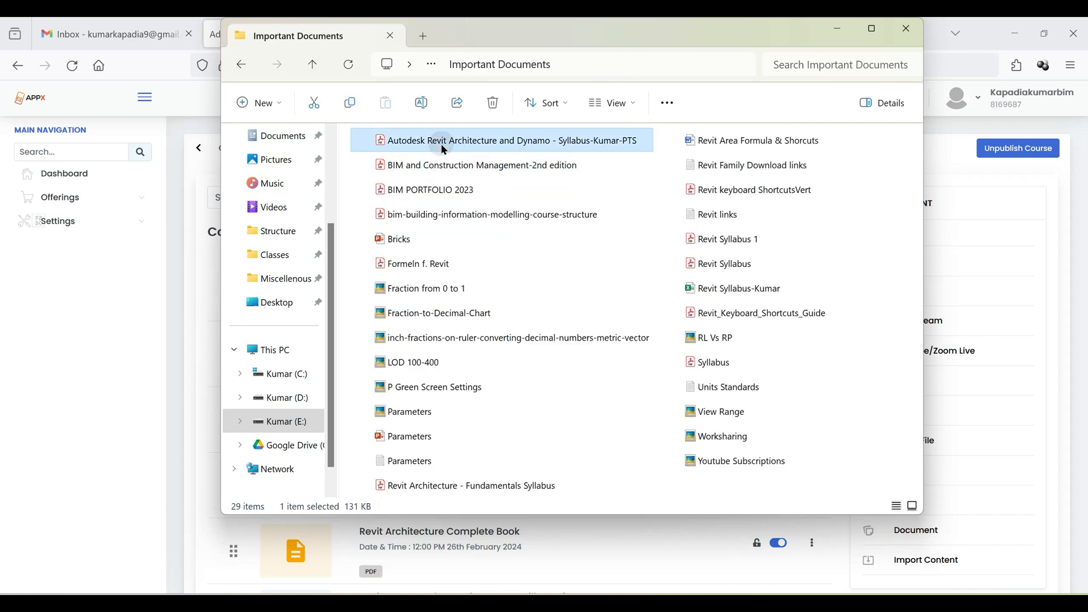
{"action": "double_click", "coordinate": [443, 148]}
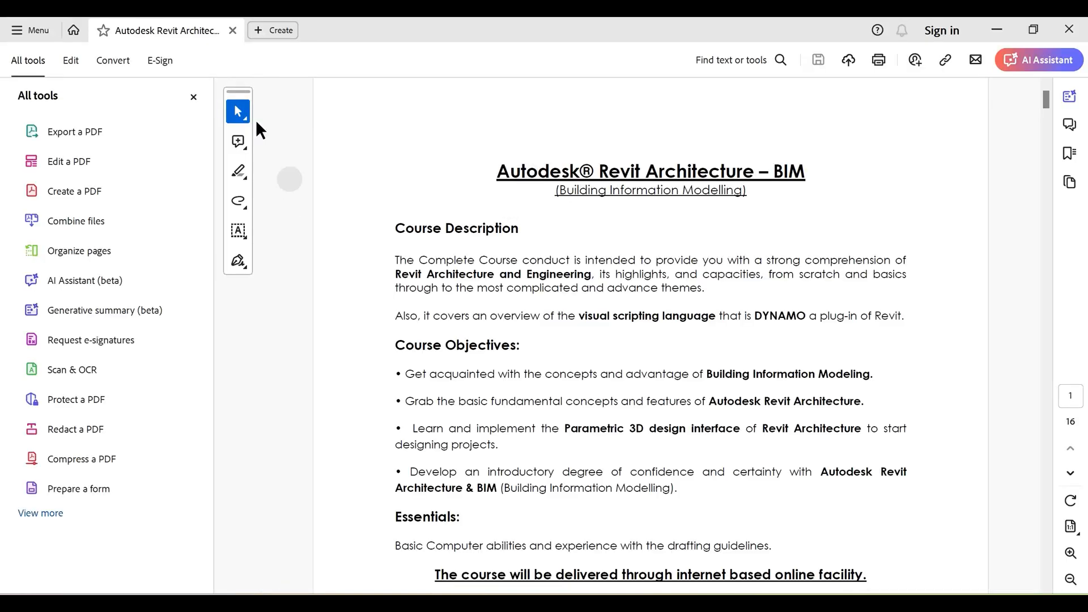
- Read the syllabus's course content from the introduction to Material and Render, and return to the Creating Architectural Walls section
{"action": "left_click", "coordinate": [193, 96]}
{"action": "scroll", "coordinate": [597, 400], "scroll_direction": "down", "scroll_amount": 8}
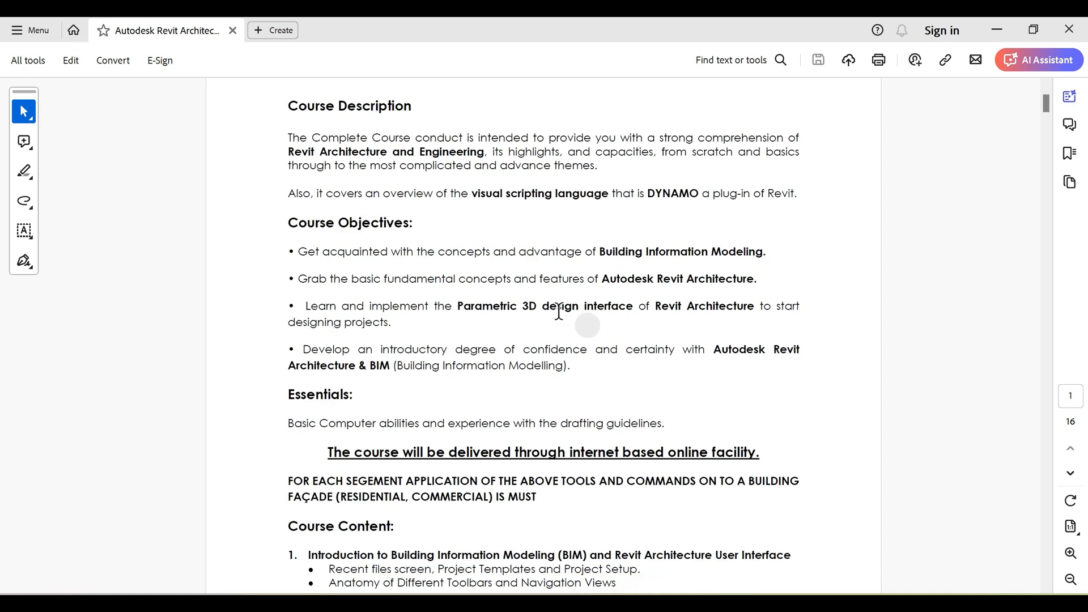
{"action": "scroll", "coordinate": [593, 391], "scroll_direction": "down", "scroll_amount": 3}
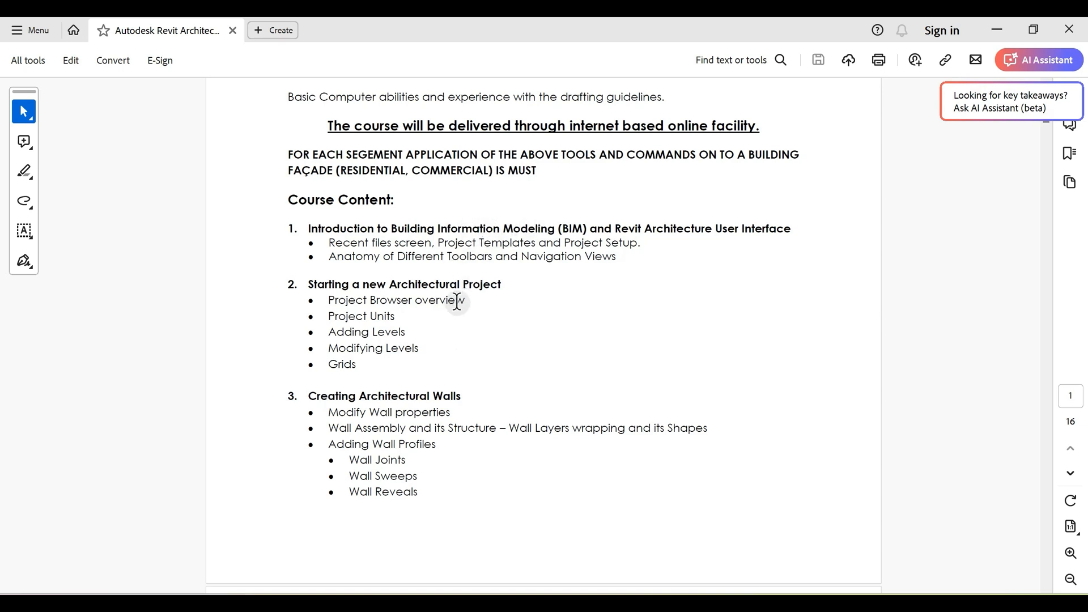
{"action": "scroll", "coordinate": [472, 323], "scroll_direction": "down", "scroll_amount": 10}
{"action": "scroll", "coordinate": [473, 340], "scroll_direction": "down", "scroll_amount": 15}
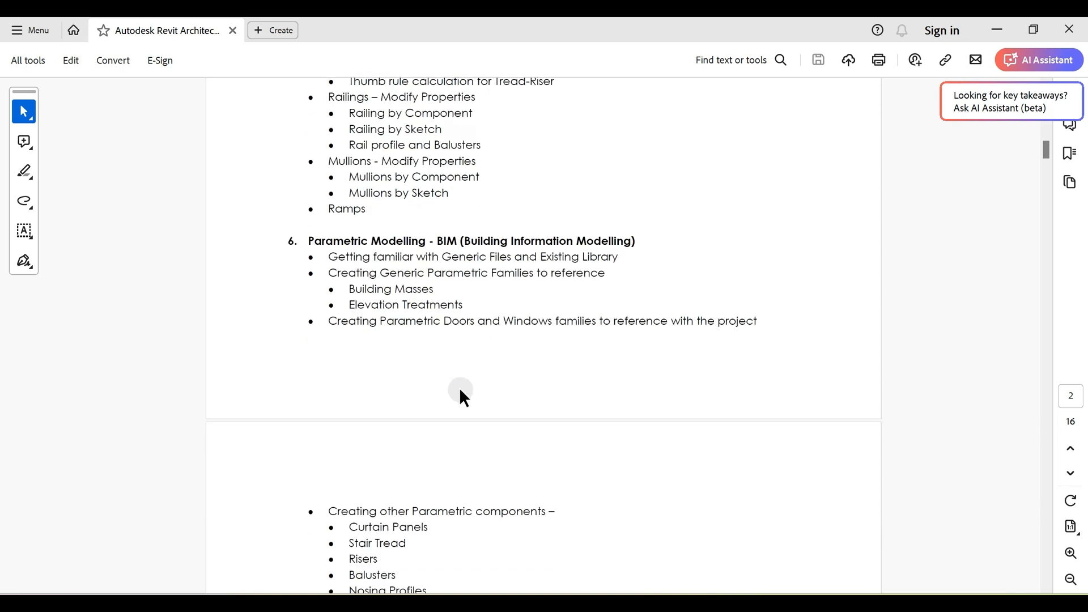
{"action": "scroll", "coordinate": [463, 397], "scroll_direction": "down", "scroll_amount": 6}
{"action": "scroll", "coordinate": [470, 397], "scroll_direction": "down", "scroll_amount": 7}
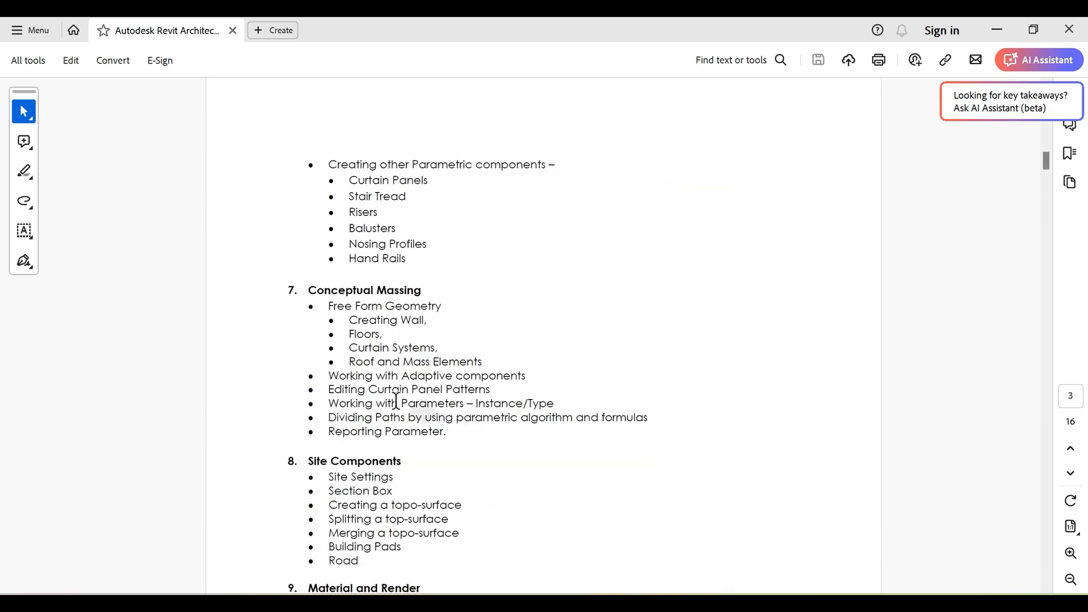
{"action": "scroll", "coordinate": [480, 381], "scroll_direction": "down", "scroll_amount": 3}
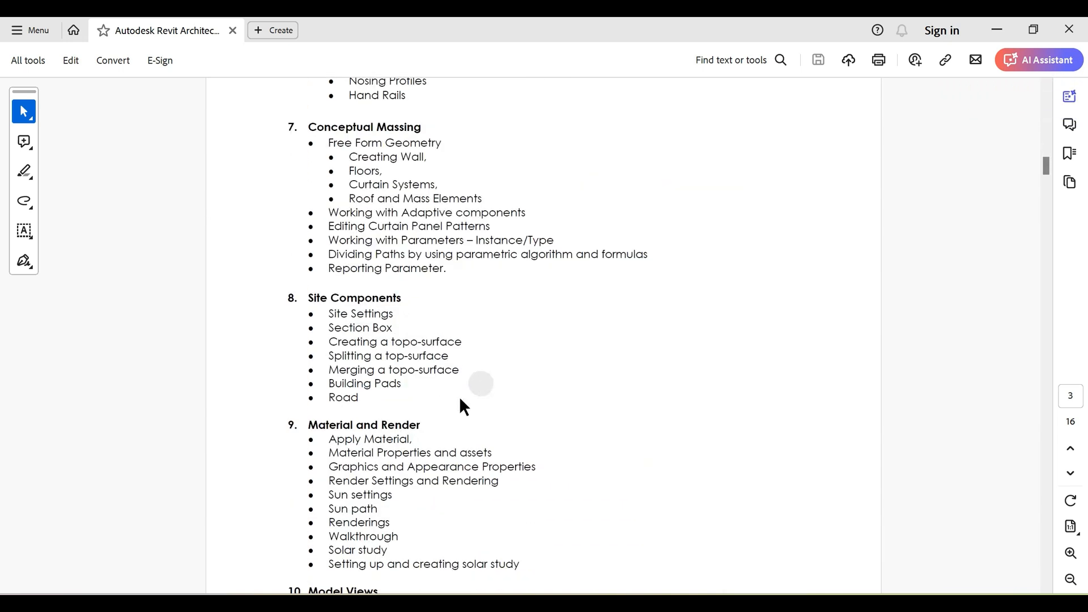
{"action": "left_click", "coordinate": [291, 425]}
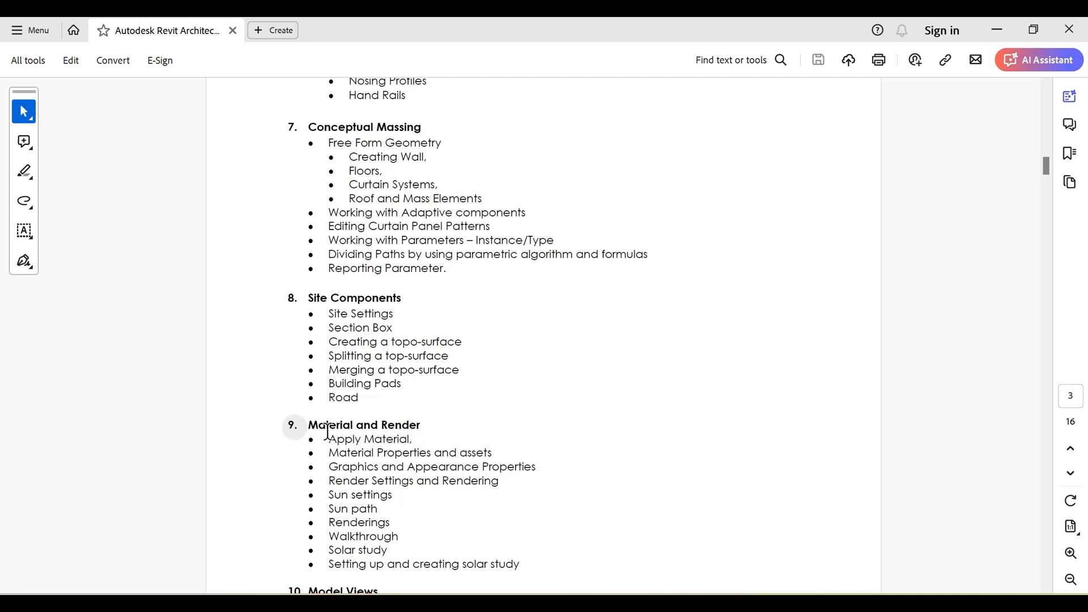
{"action": "scroll", "coordinate": [391, 340], "scroll_direction": "up", "scroll_amount": 15}
{"action": "scroll", "coordinate": [401, 302], "scroll_direction": "up", "scroll_amount": 20}
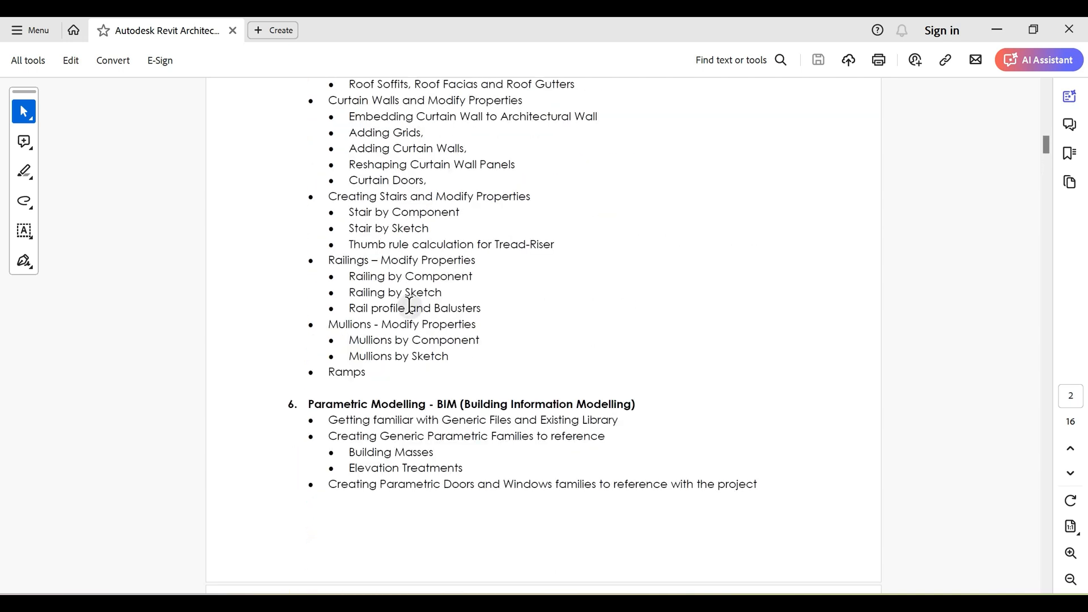
{"action": "scroll", "coordinate": [375, 292], "scroll_direction": "up", "scroll_amount": 11}
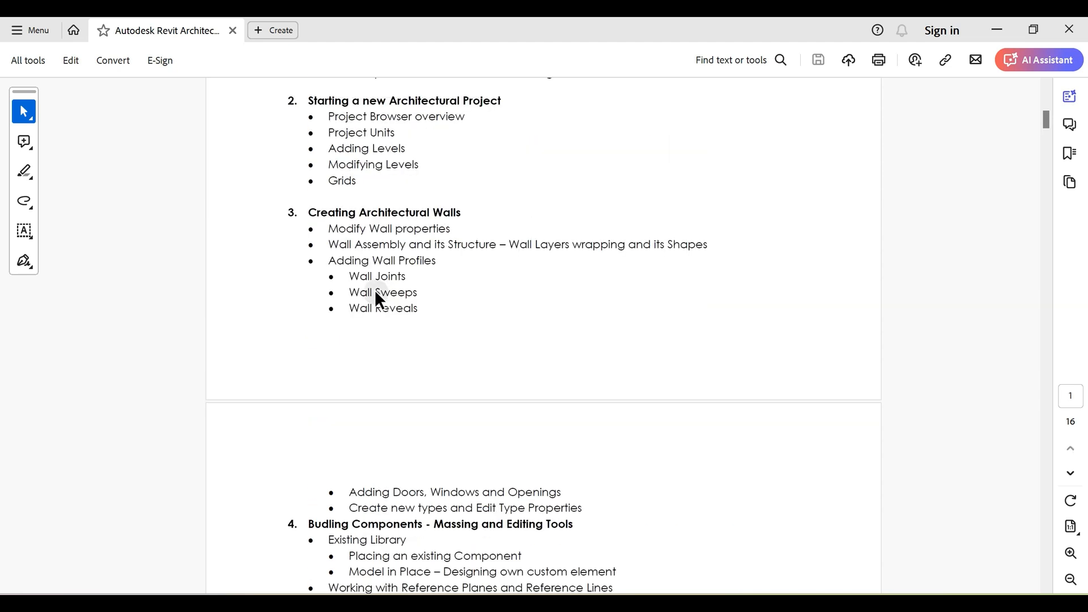
{"action": "scroll", "coordinate": [366, 242], "scroll_direction": "up", "scroll_amount": 2}
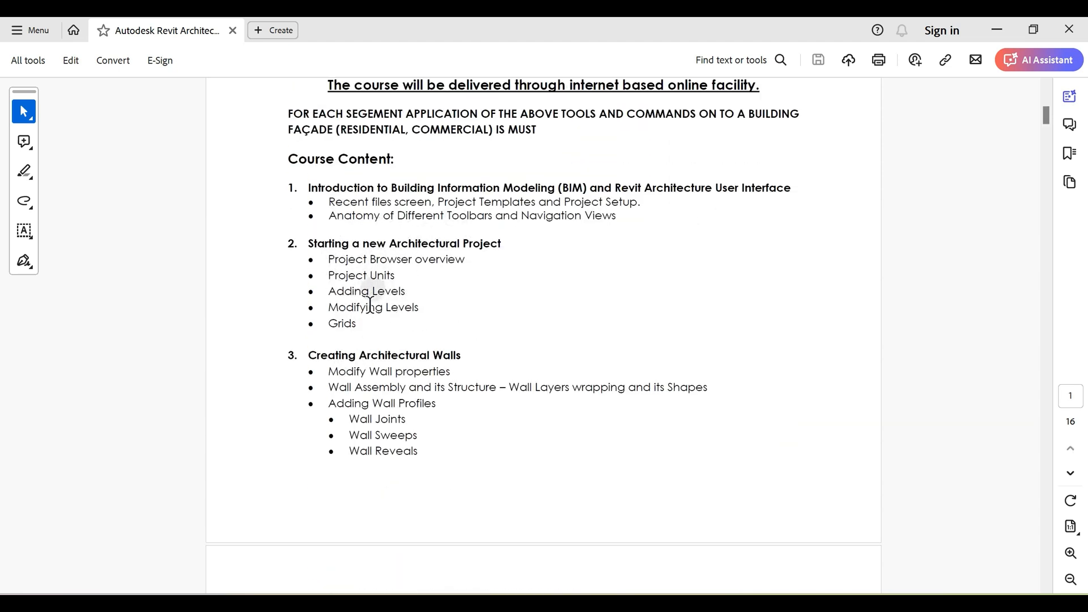
{"action": "left_click", "coordinate": [383, 374]}
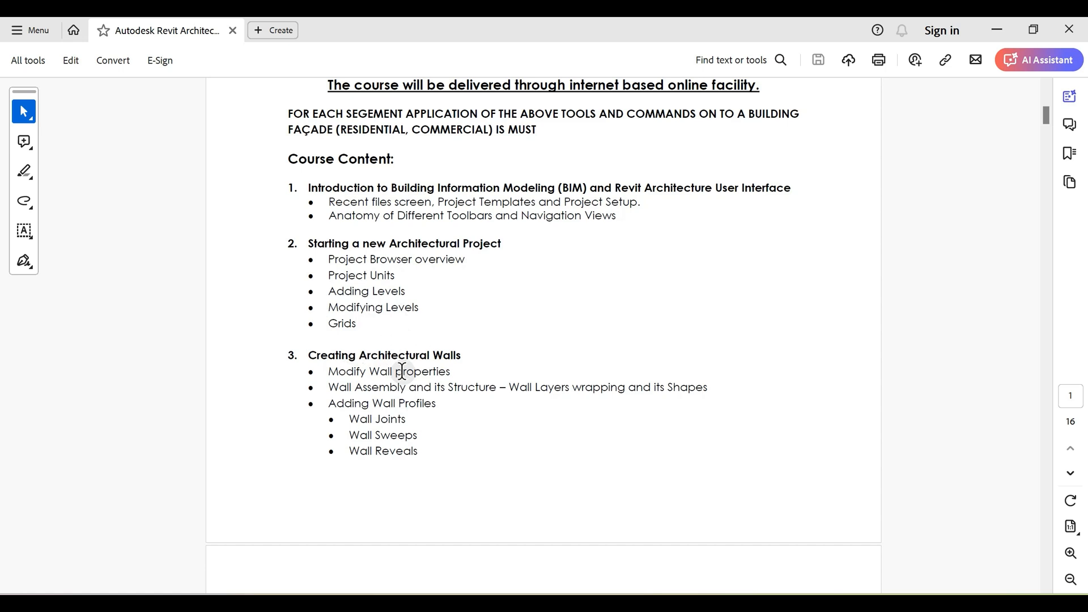
- Close the syllabus PDF, minimize File Explorer and switch back to Revit's Material Browser
{"action": "left_click", "coordinate": [1070, 31]}
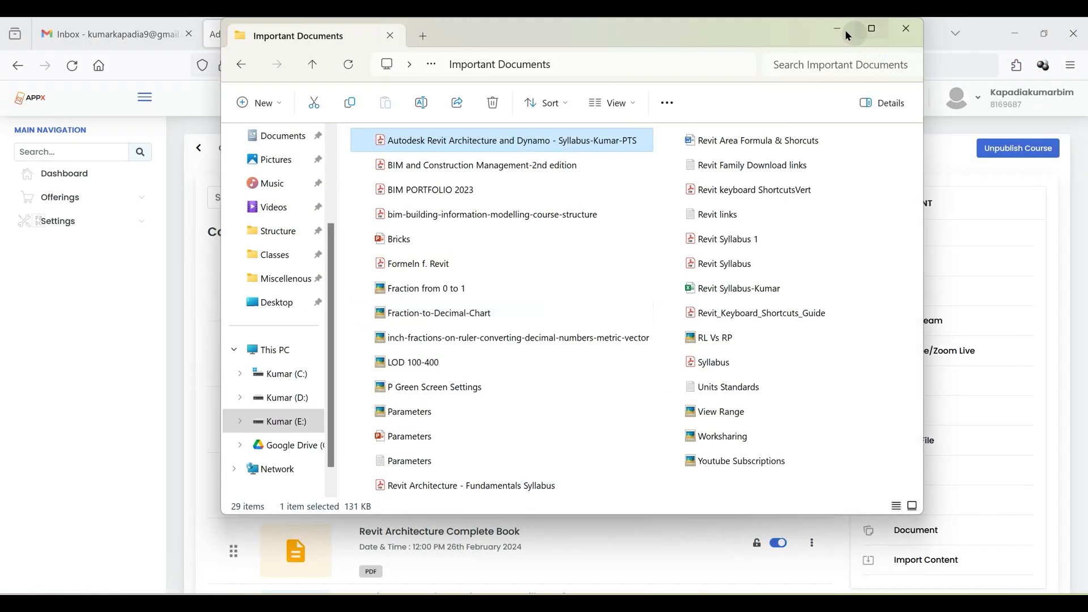
{"action": "left_click", "coordinate": [843, 31]}
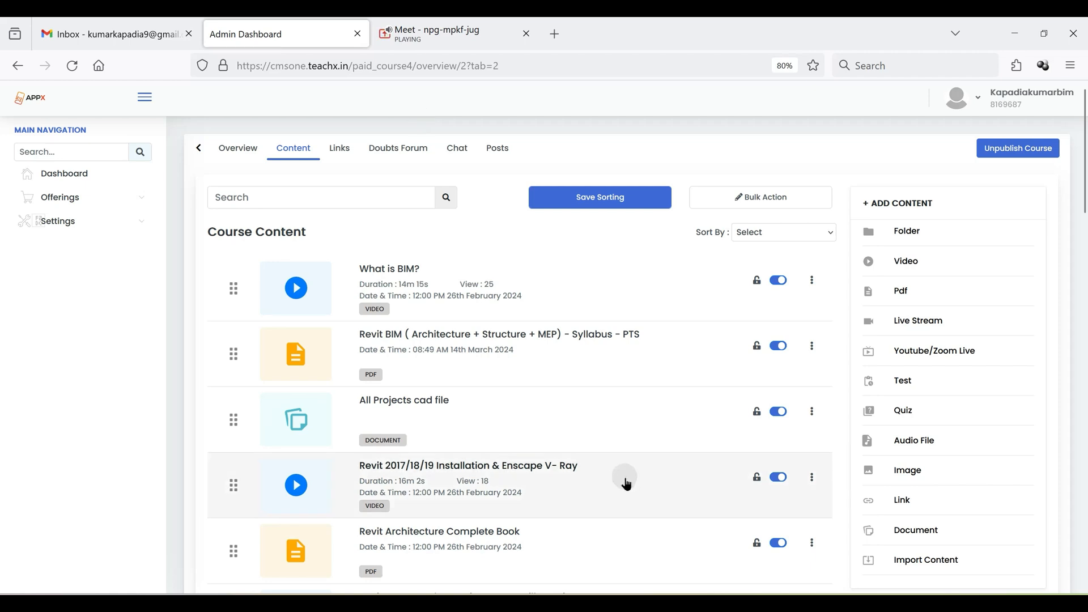
{"action": "key", "text": "alt+Tab"}
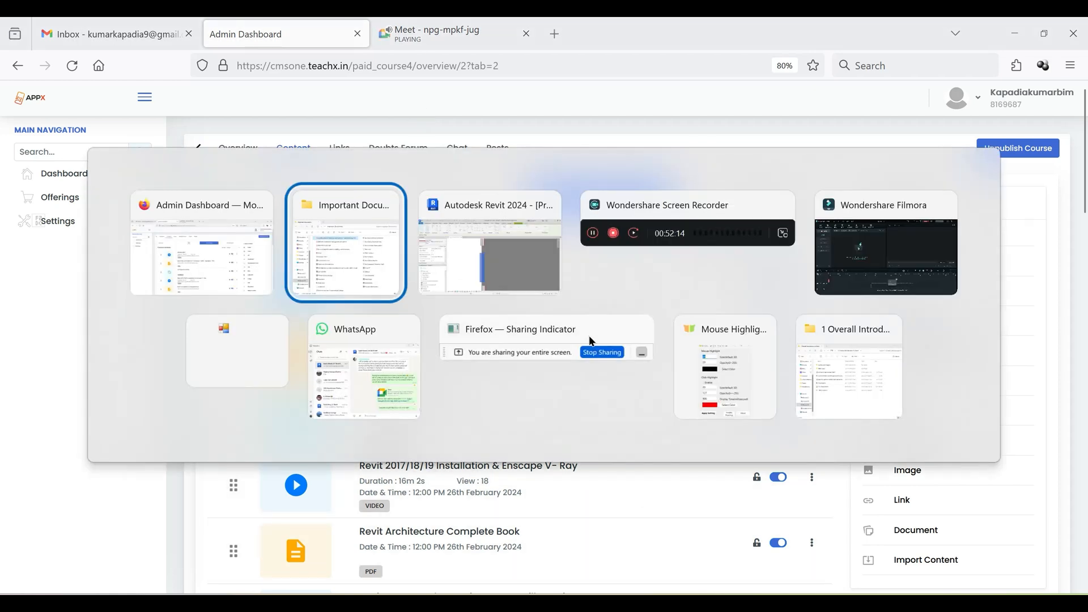
{"action": "key", "text": "alt+Tab"}
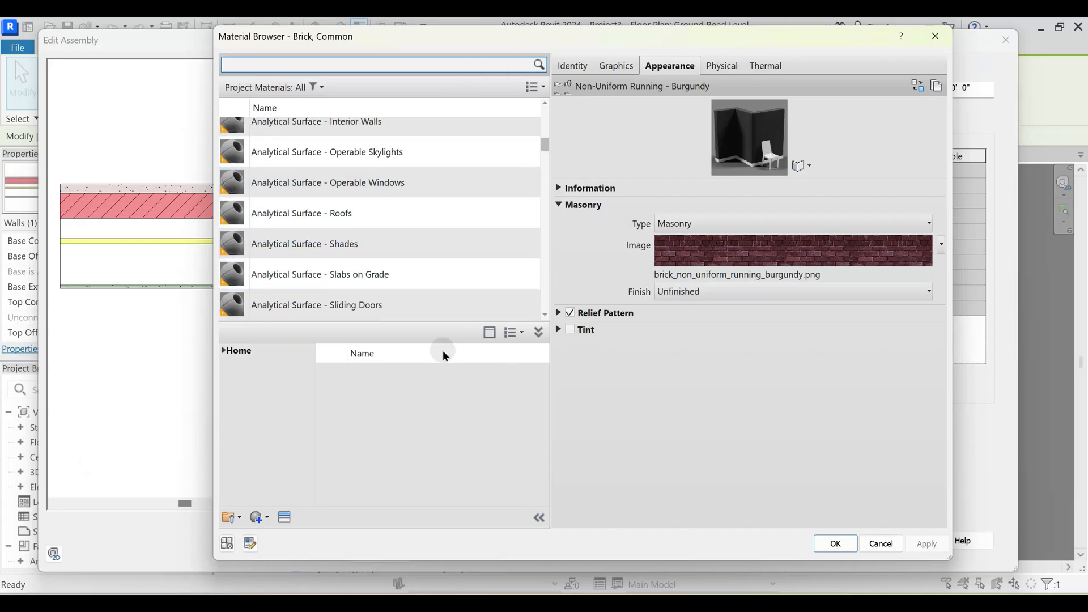
- Examine the start of the project material list and the AEC Materials library under Home
{"action": "scroll", "coordinate": [324, 212], "scroll_direction": "up", "scroll_amount": 1}
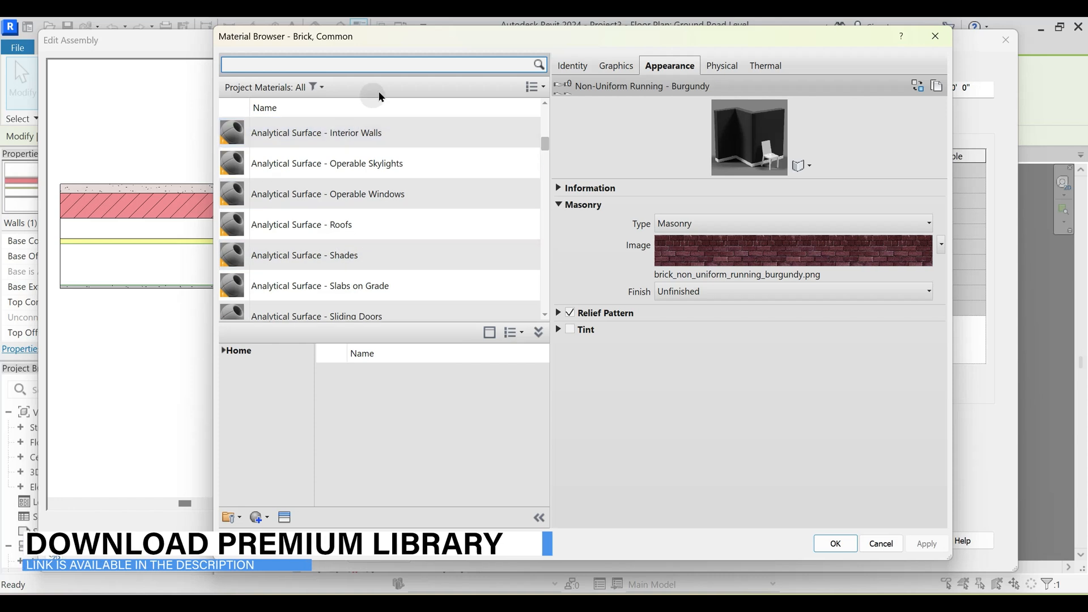
{"action": "left_click_drag", "start_coordinate": [544, 142], "coordinate": [543, 109]}
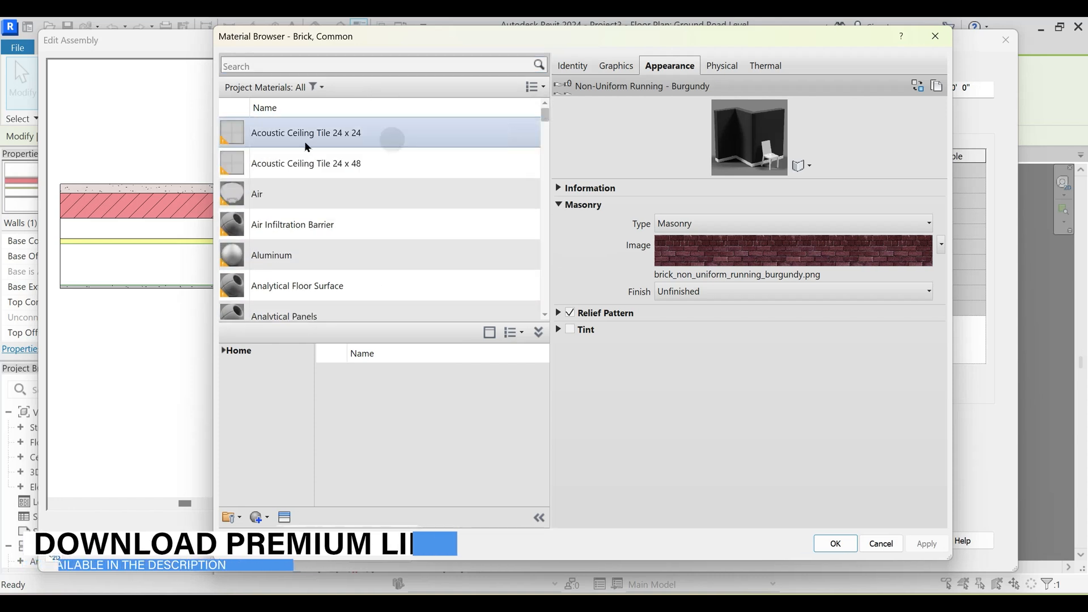
{"action": "scroll", "coordinate": [327, 241], "scroll_direction": "down", "scroll_amount": 1}
{"action": "left_click", "coordinate": [223, 351]}
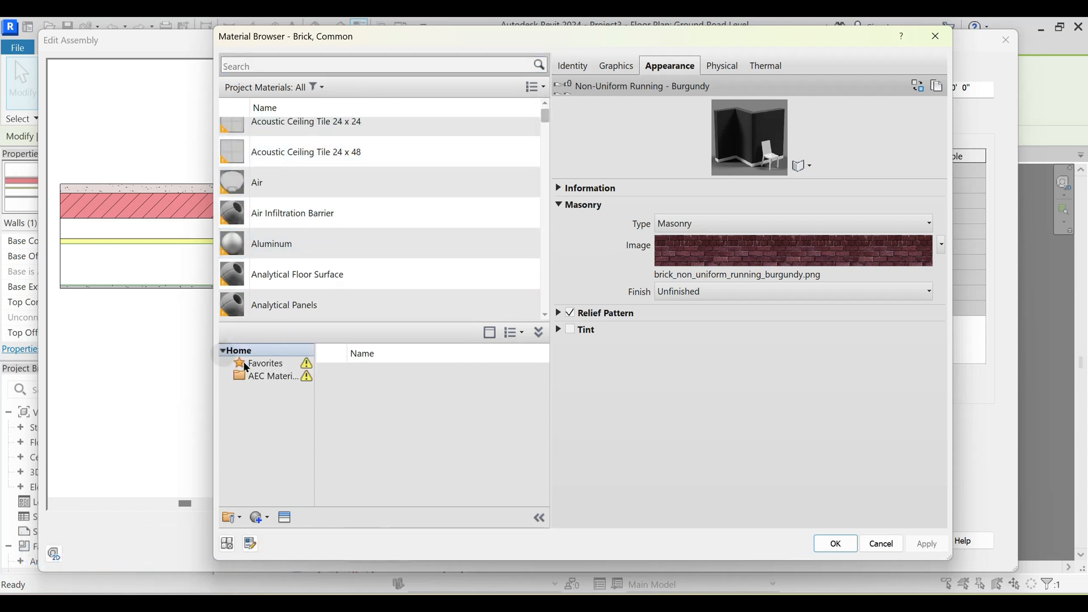
{"action": "left_click", "coordinate": [258, 376]}
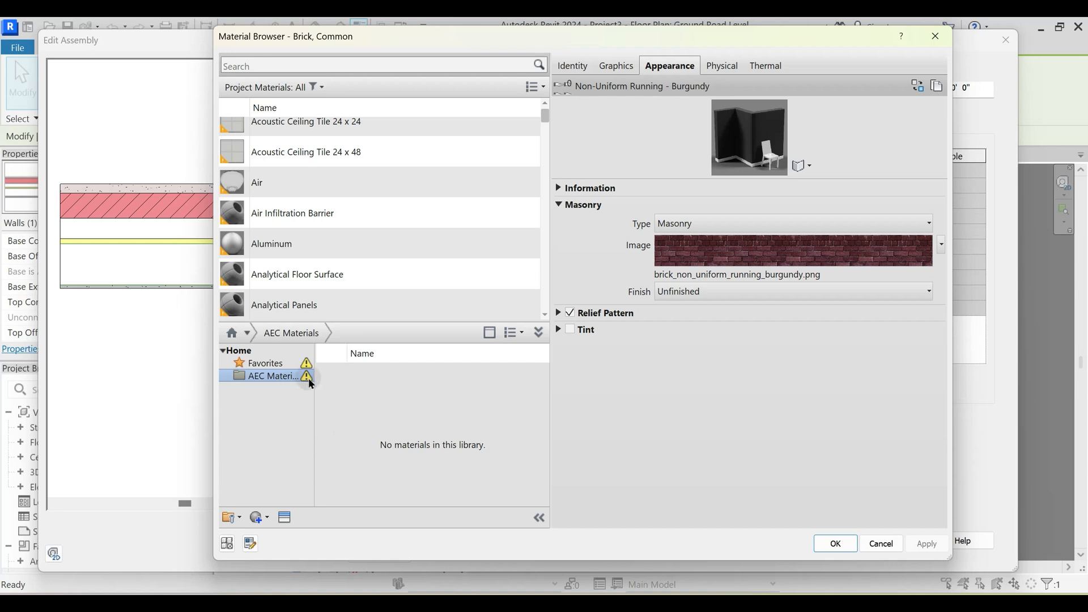
{"action": "mouse_move", "coordinate": [310, 381]}
- Leave the material and wall assembly dialogs without changes, clear the wall selection and save the project
{"action": "key", "text": "Escape"}
{"action": "key", "text": "Escape"}
{"action": "key", "text": "Escape"}
{"action": "left_click", "coordinate": [328, 250]}
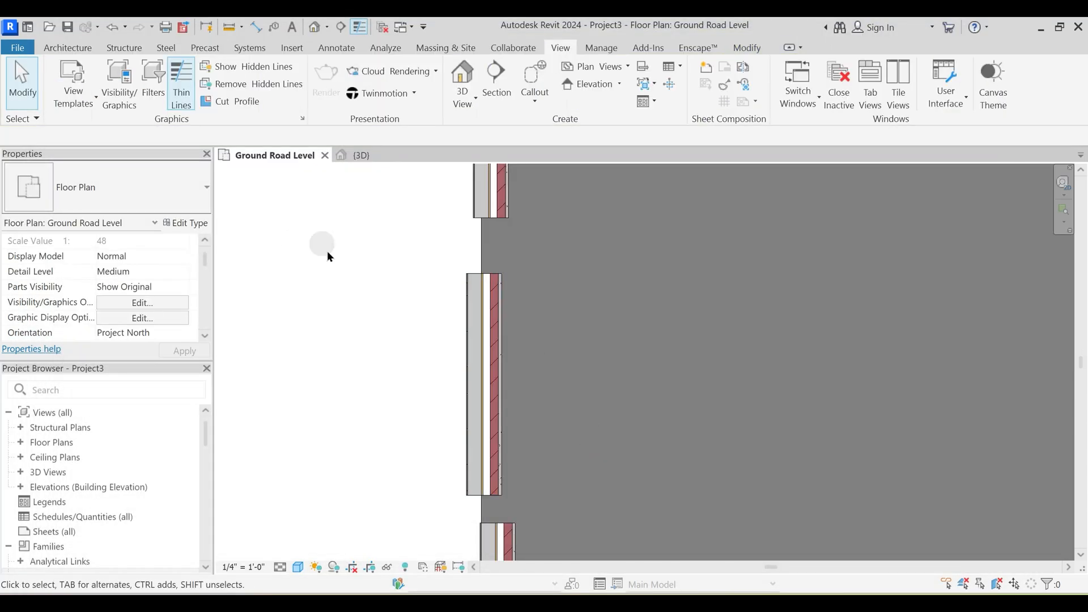
{"action": "scroll", "coordinate": [317, 267], "scroll_direction": "down", "scroll_amount": 2}
{"action": "key", "text": "ctrl+s"}
{"action": "left_click", "coordinate": [455, 381]}
{"action": "left_click", "coordinate": [839, 457]}
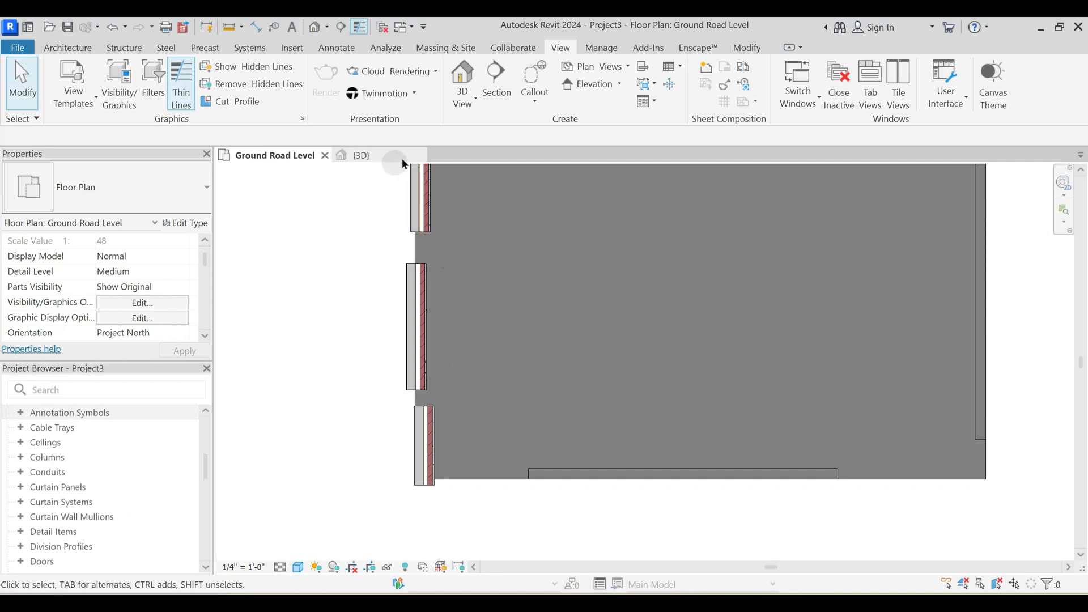
- Close the 3D view and the project, and reopen Project3 at the gridded building in the Ground Road Level plan
{"action": "left_click", "coordinate": [417, 155]}
{"action": "left_click", "coordinate": [324, 156]}
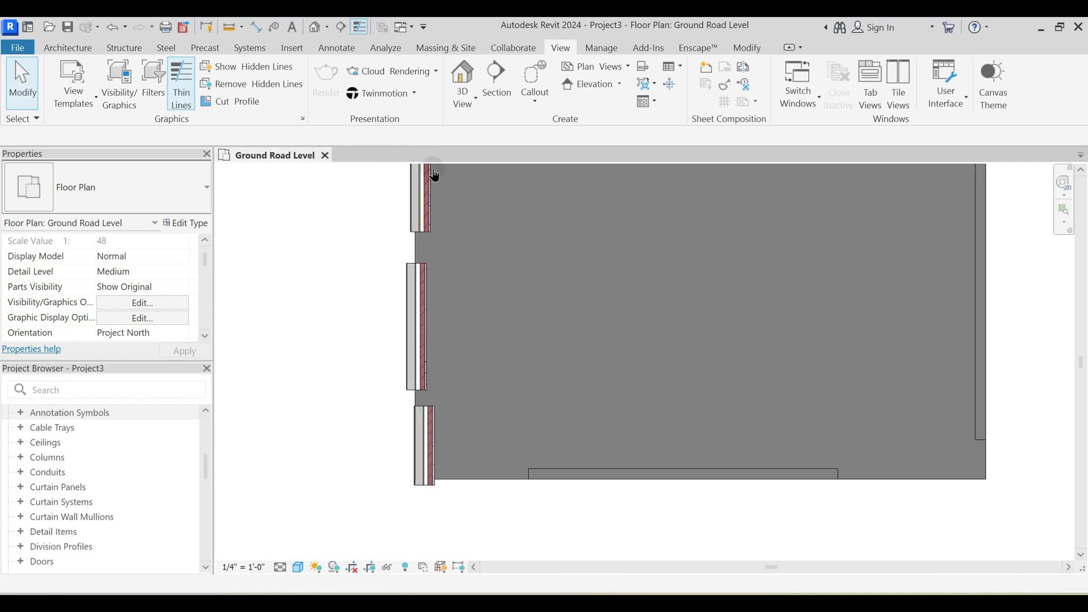
{"action": "left_click", "coordinate": [1079, 27]}
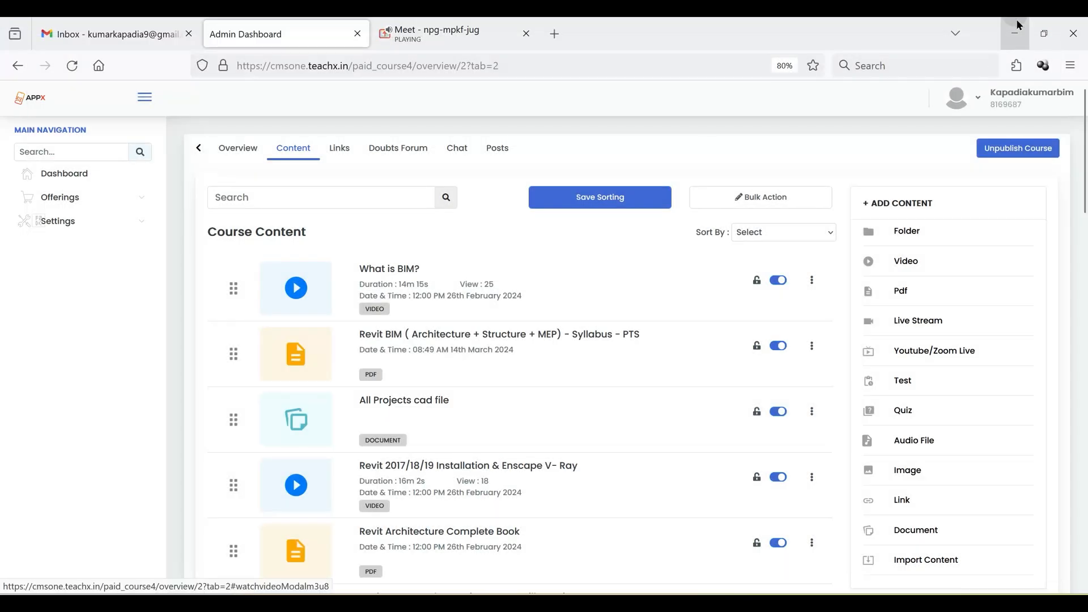
{"action": "left_click", "coordinate": [1014, 29]}
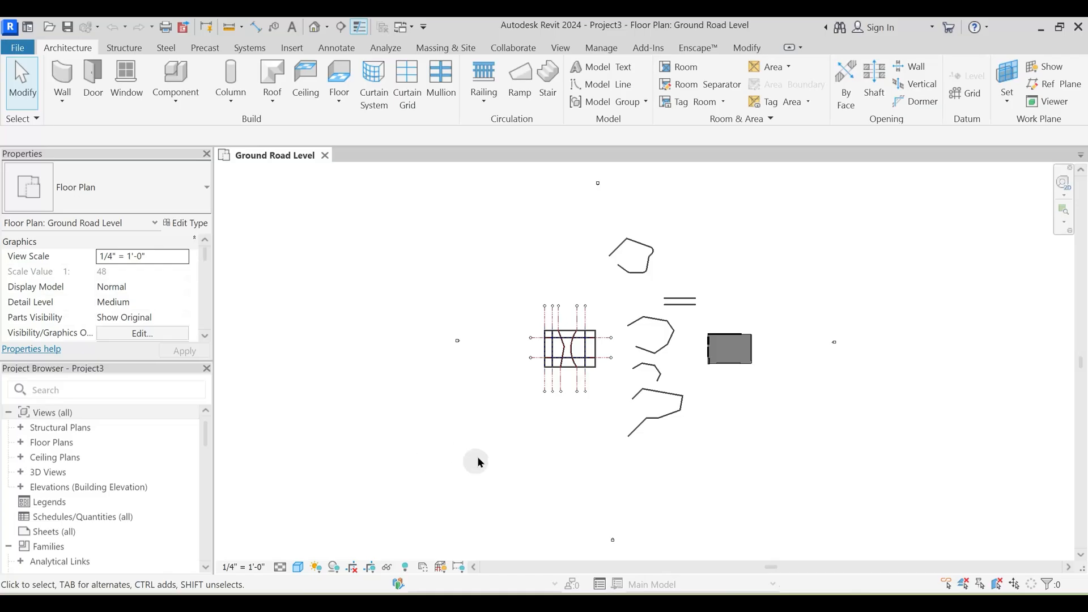
{"action": "scroll", "coordinate": [566, 385], "scroll_direction": "up", "scroll_amount": 6}
{"action": "middle_click", "coordinate": [490, 302]}
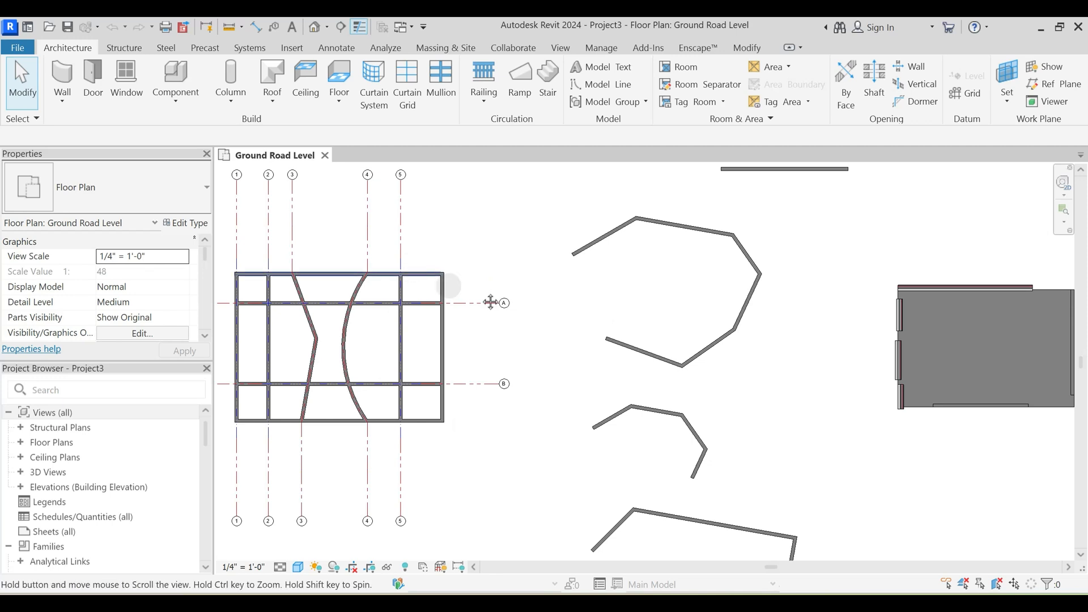
- Open the Brick, Common material of the outer finish layer in the Exterior - Brick and CMU on MTL. Stud wall's assembly
{"action": "middle_click_drag", "start_coordinate": [490, 302], "coordinate": [563, 322]}
{"action": "middle_click_drag", "start_coordinate": [954, 321], "coordinate": [658, 379]}
{"action": "scroll", "coordinate": [662, 389], "scroll_direction": "up", "scroll_amount": 2}
{"action": "left_click", "coordinate": [690, 394]}
{"action": "left_click", "coordinate": [200, 222]}
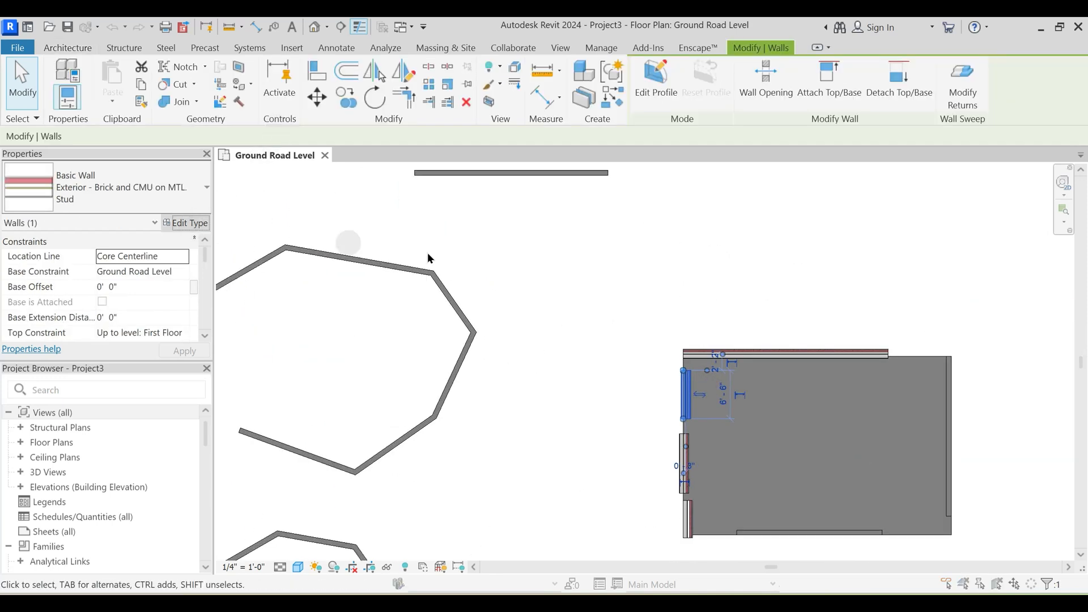
{"action": "left_click", "coordinate": [718, 232]}
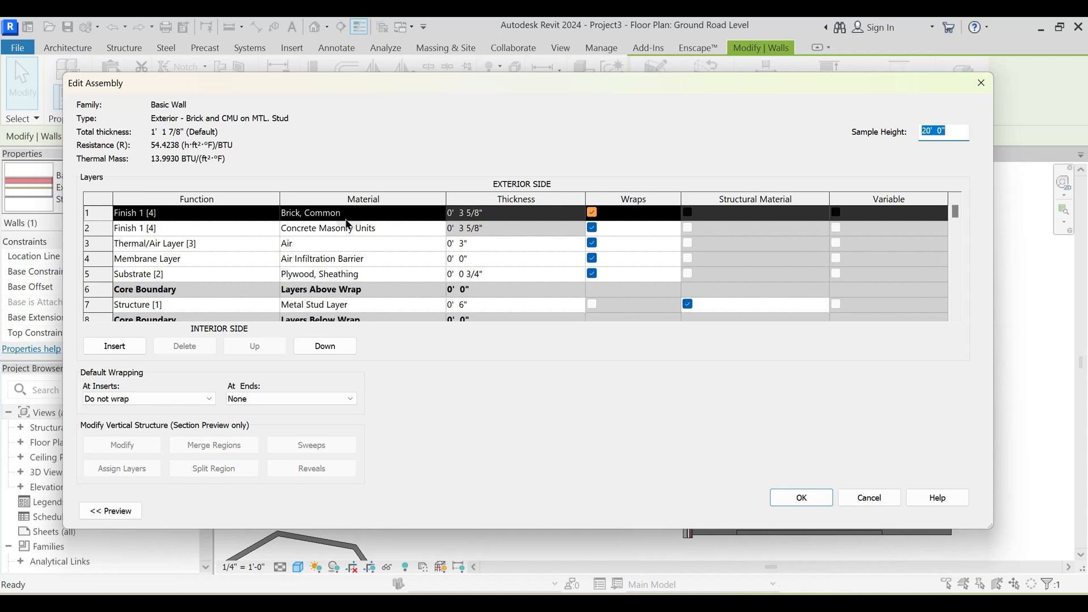
{"action": "left_click", "coordinate": [442, 219]}
{"action": "left_click", "coordinate": [441, 215]}
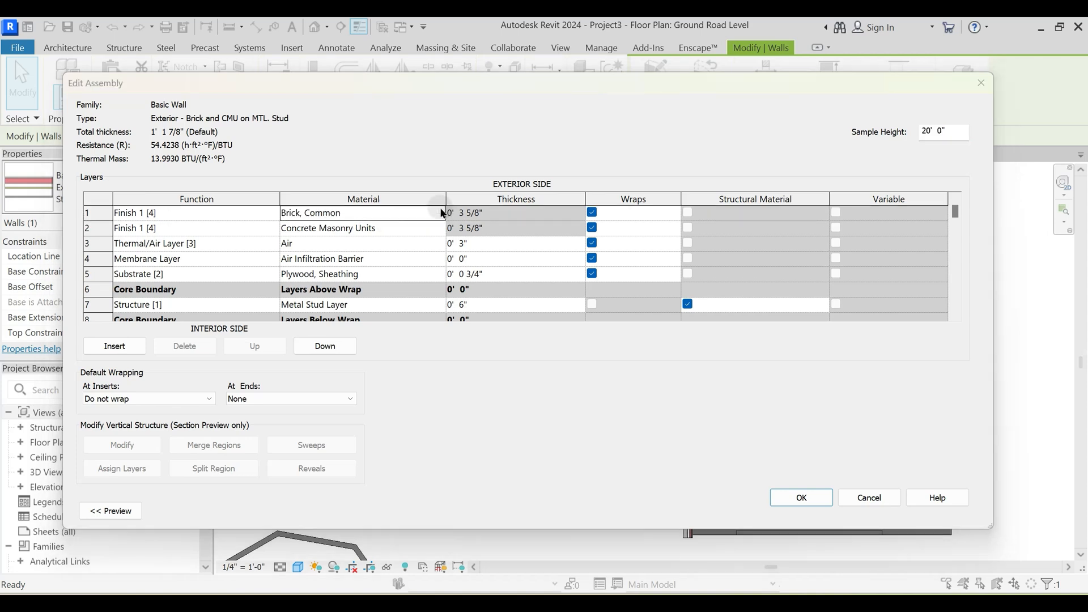
- Browse the AEC Materials library under Home in the Material Browser
{"action": "left_click", "coordinate": [222, 351]}
{"action": "left_click", "coordinate": [246, 376]}
{"action": "left_click", "coordinate": [396, 422]}
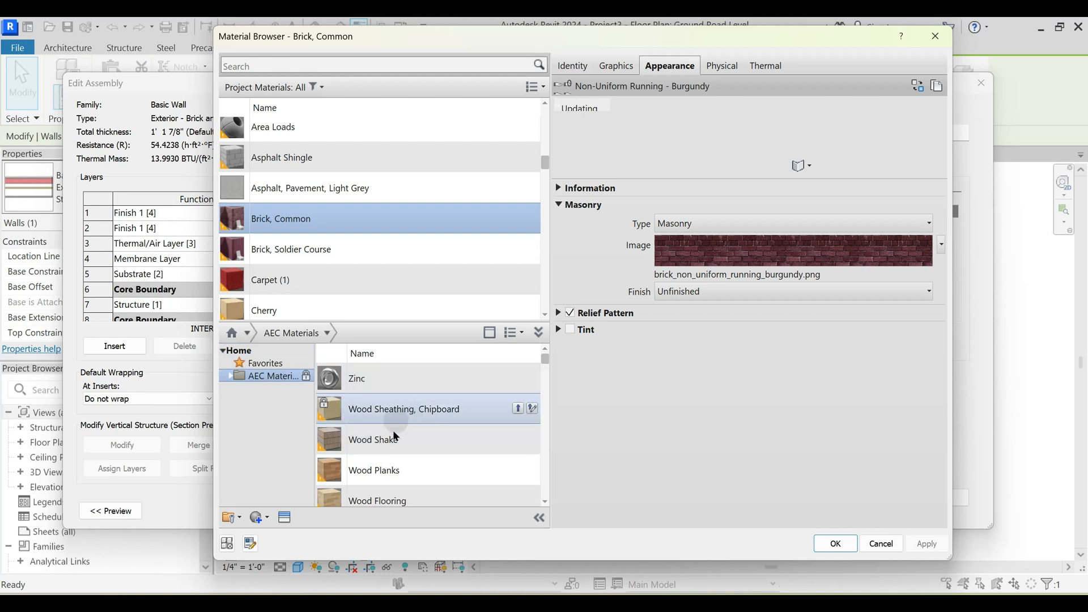
{"action": "scroll", "coordinate": [425, 439], "scroll_direction": "down", "scroll_amount": 3}
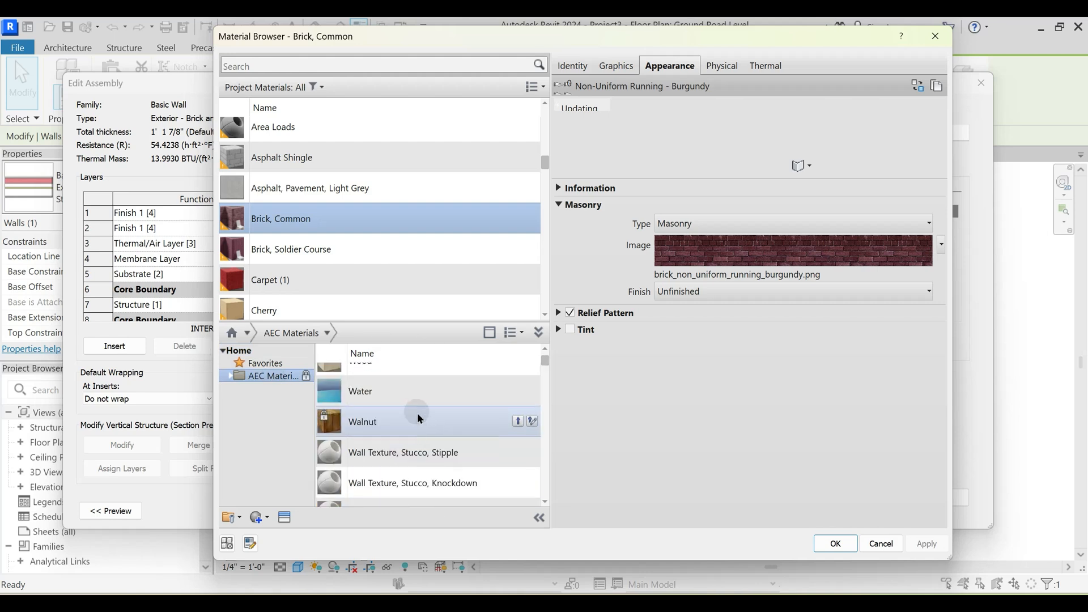
{"action": "scroll", "coordinate": [417, 413], "scroll_direction": "down", "scroll_amount": 3}
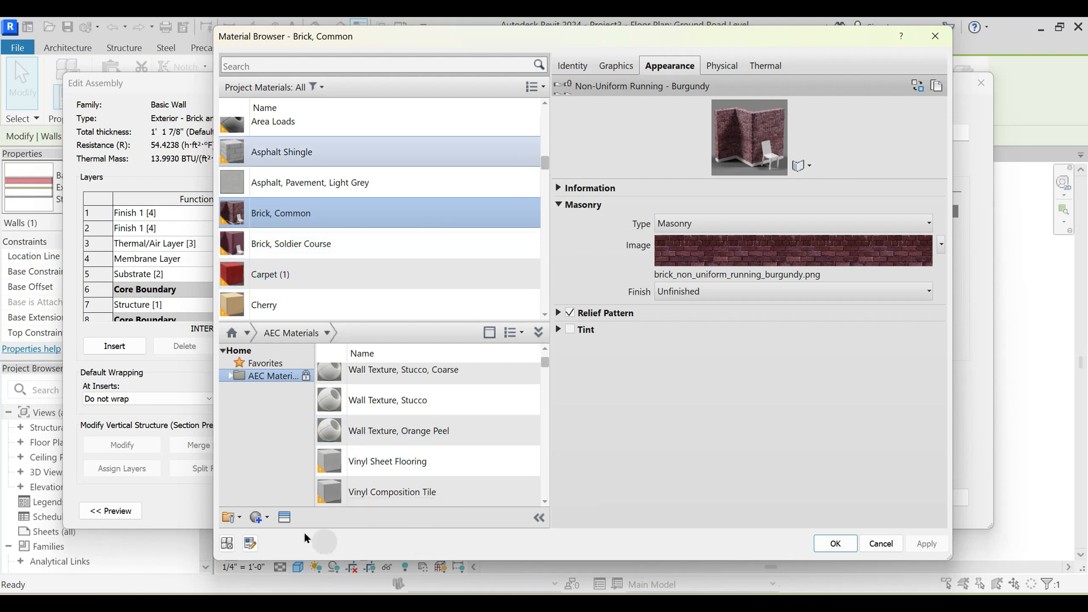
- Examine Appearance Library categories such as Ceramic, Finish, Liquid, Mirror and Stone in the Asset Browser, and close it
{"action": "left_click", "coordinate": [286, 523]}
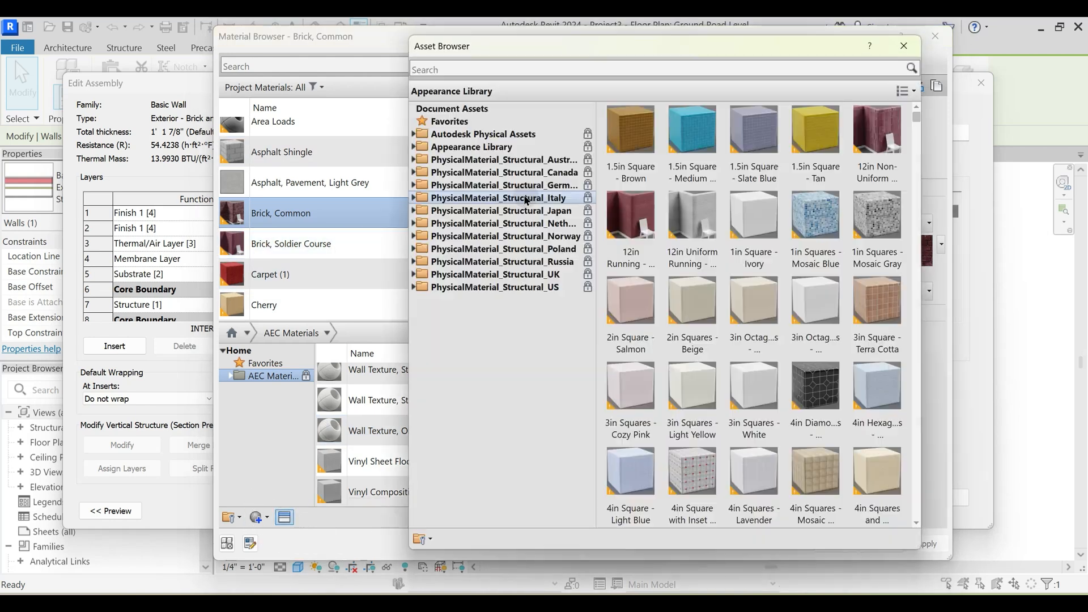
{"action": "left_click", "coordinate": [413, 146]}
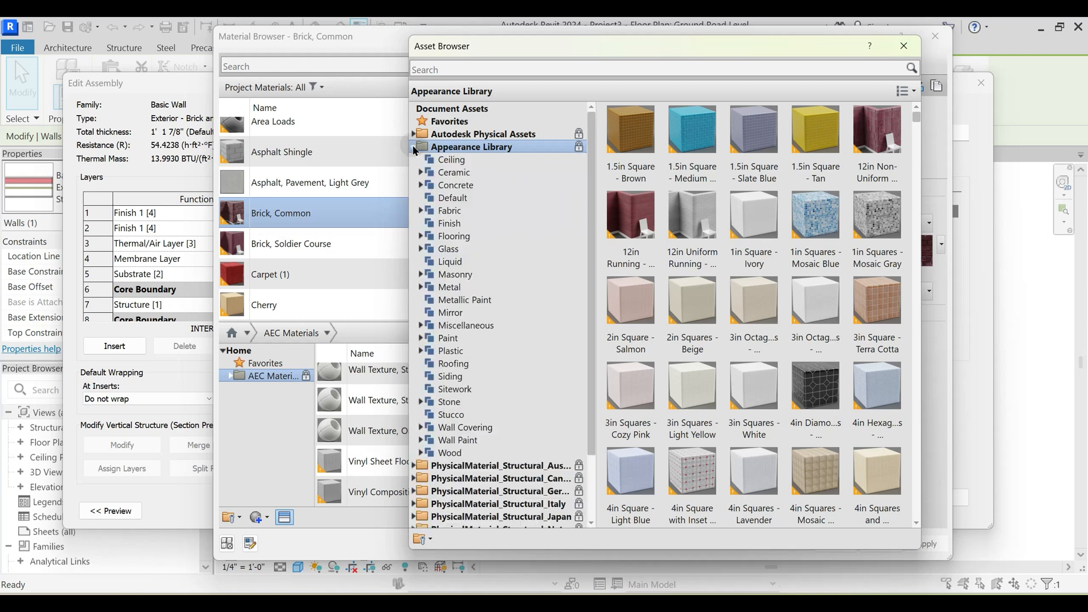
{"action": "left_click", "coordinate": [457, 173]}
{"action": "left_click", "coordinate": [447, 224]}
{"action": "left_click", "coordinate": [448, 261]}
{"action": "left_click", "coordinate": [448, 313]}
{"action": "left_click", "coordinate": [447, 402]}
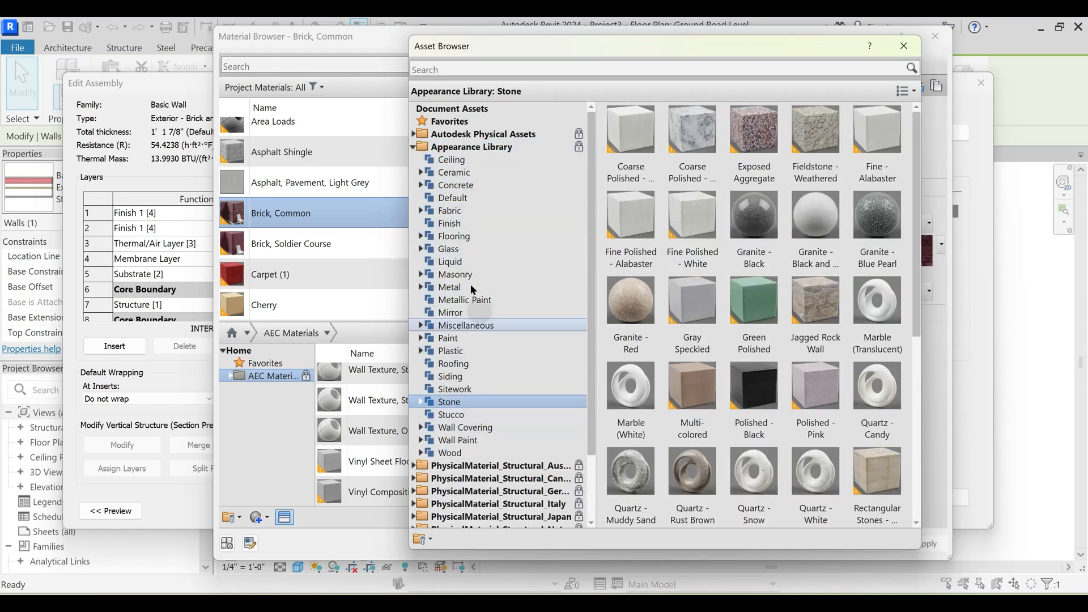
{"action": "left_click", "coordinate": [447, 262]}
{"action": "left_click", "coordinate": [455, 173]}
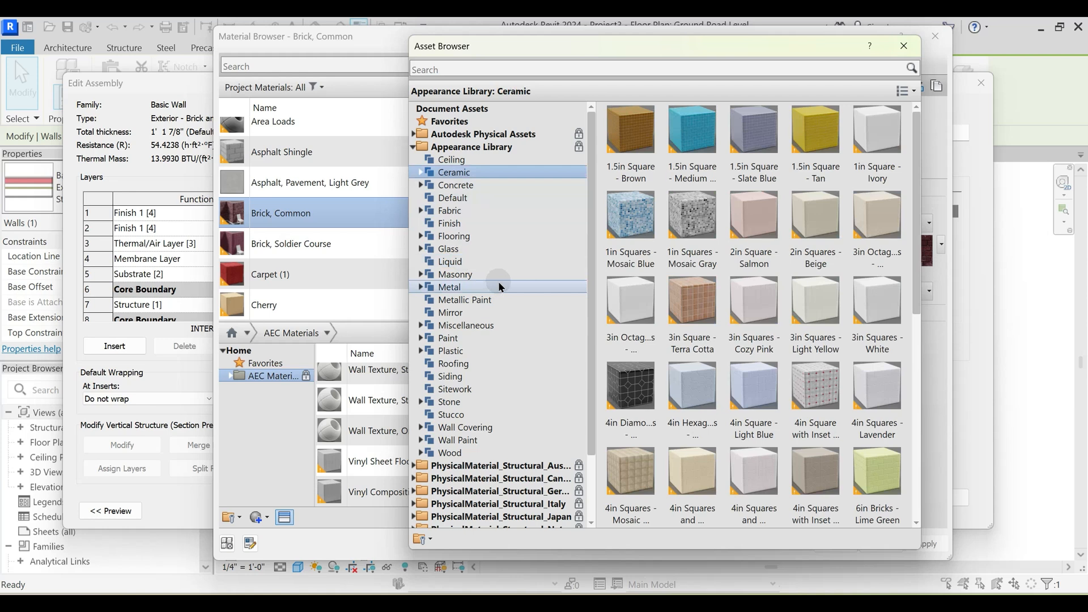
{"action": "key", "text": "Escape"}
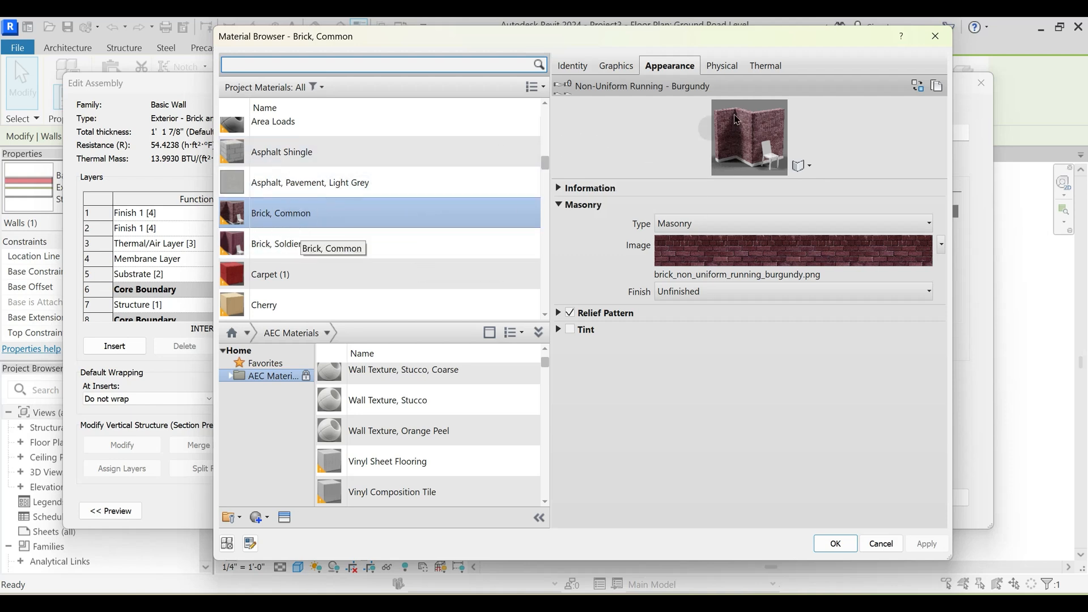
- Review the Identity, Graphics, Appearance, Physical and Thermal properties of the Brick, Common material, returning to Appearance
{"action": "left_click", "coordinate": [573, 66]}
{"action": "left_click", "coordinate": [617, 72]}
{"action": "left_click", "coordinate": [668, 67]}
{"action": "left_click", "coordinate": [721, 67]}
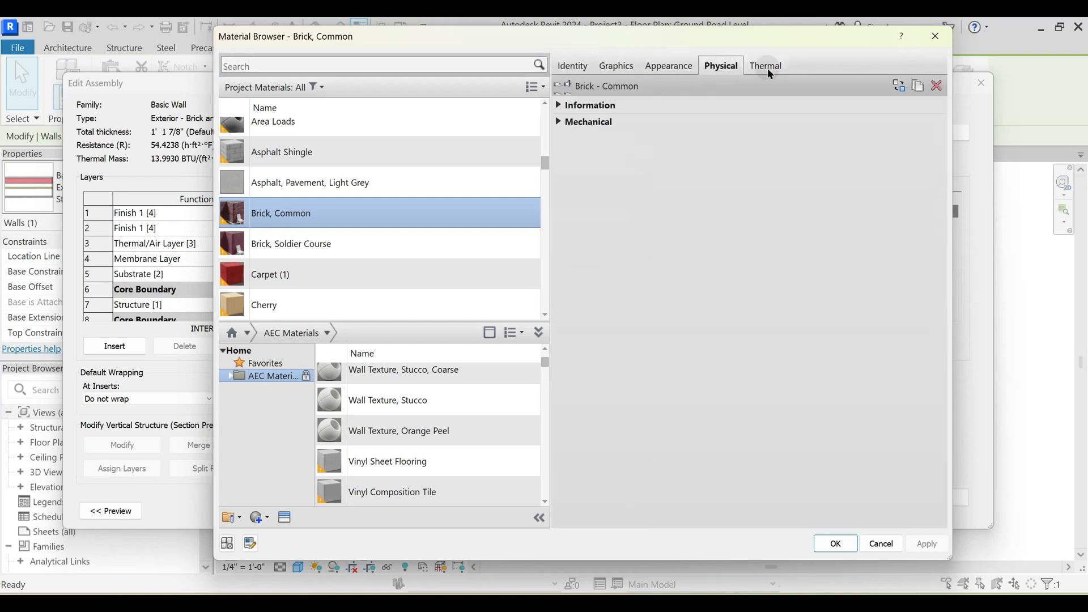
{"action": "left_click", "coordinate": [767, 67]}
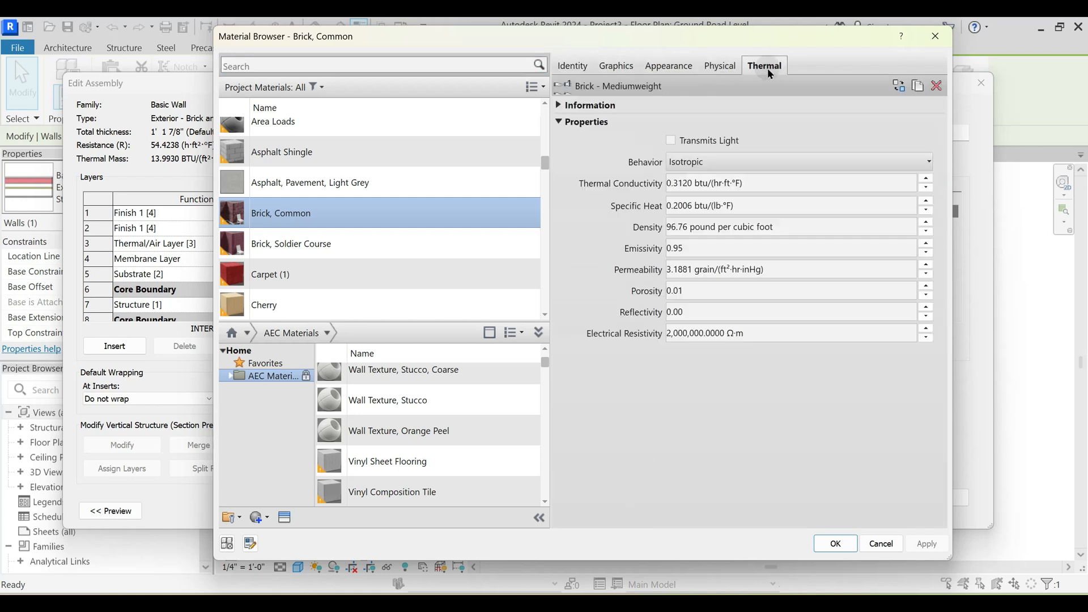
{"action": "left_click", "coordinate": [719, 67]}
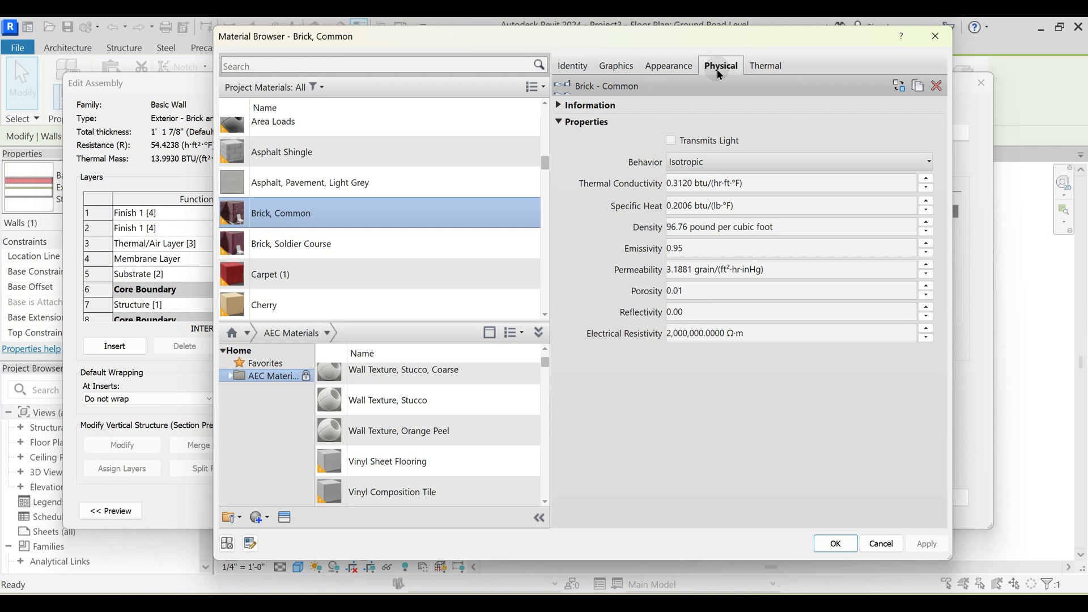
{"action": "left_click", "coordinate": [666, 68]}
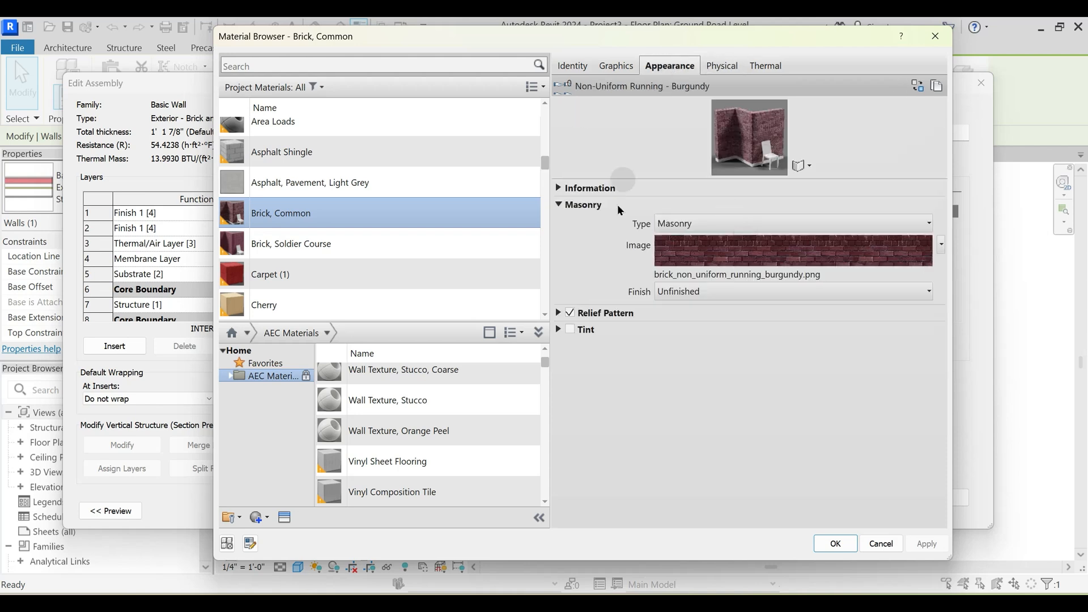
- Browse the Mats texture folder as thumbnails from the brick's appearance image and leave without choosing a file
{"action": "left_click", "coordinate": [706, 274]}
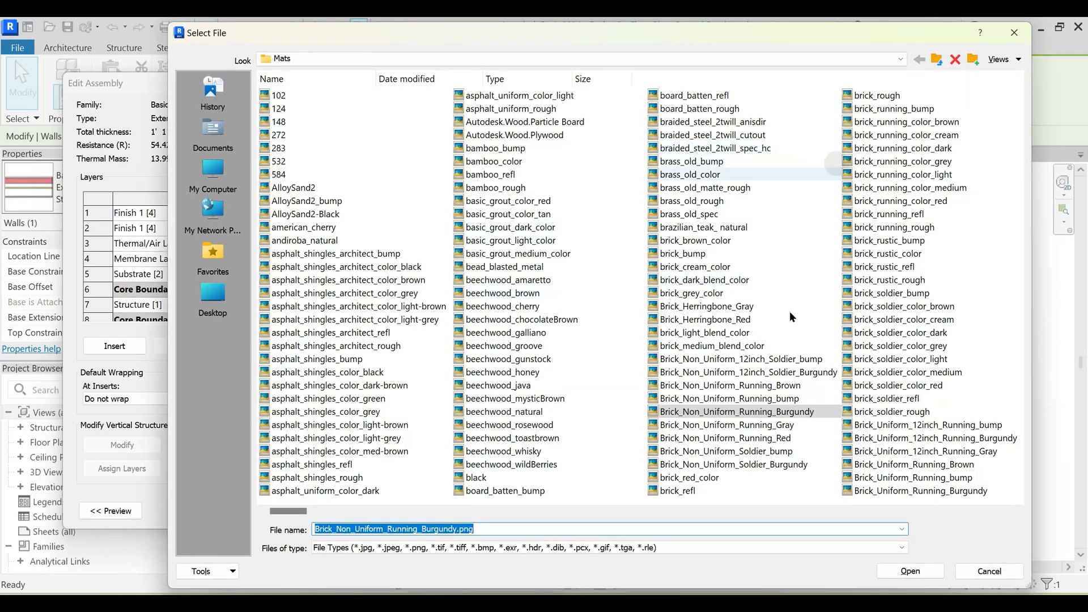
{"action": "left_click", "coordinate": [440, 52]}
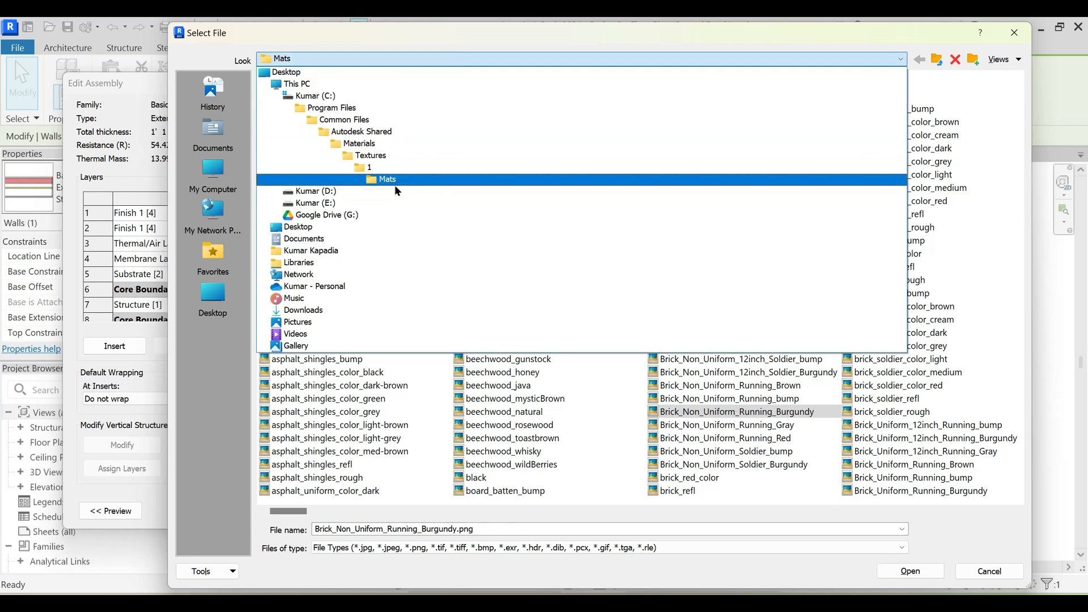
{"action": "left_click", "coordinate": [399, 180]}
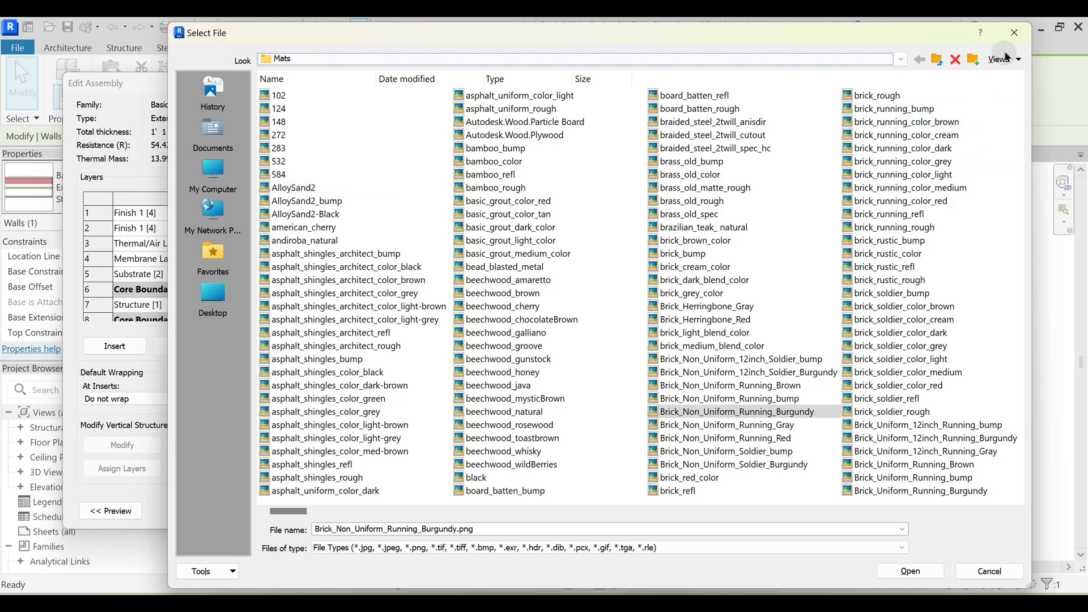
{"action": "left_click", "coordinate": [1015, 59]}
{"action": "left_click", "coordinate": [1026, 109]}
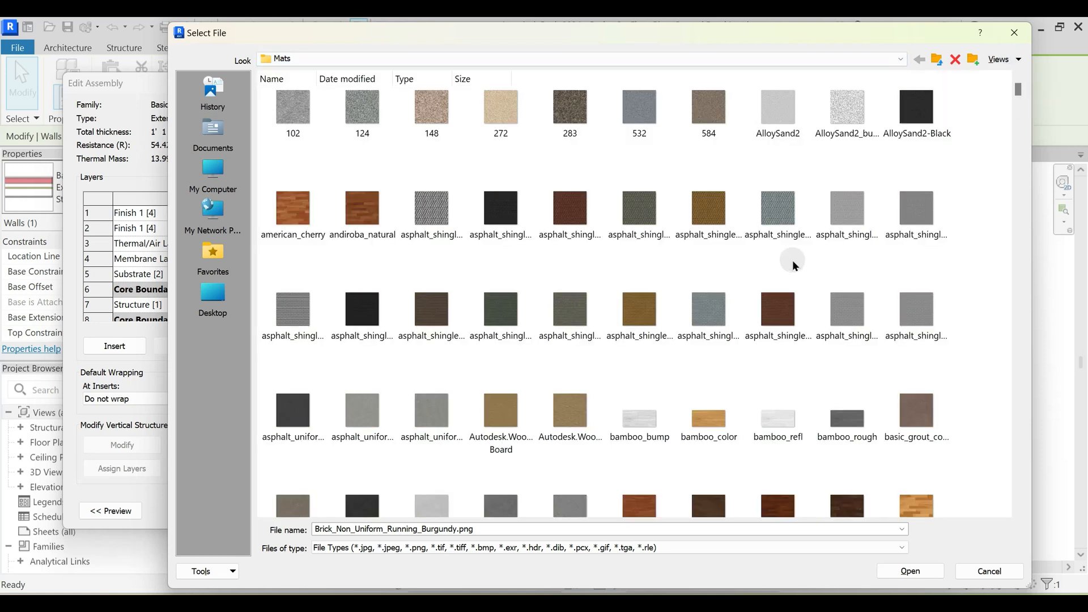
{"action": "scroll", "coordinate": [754, 339], "scroll_direction": "down", "scroll_amount": 10}
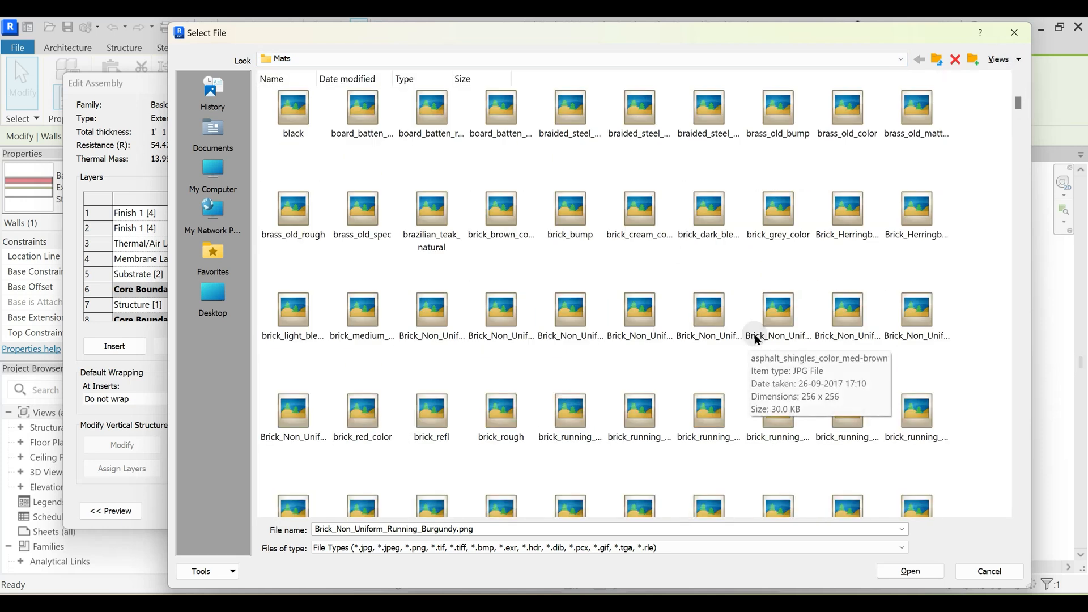
{"action": "scroll", "coordinate": [758, 359], "scroll_direction": "down", "scroll_amount": 10}
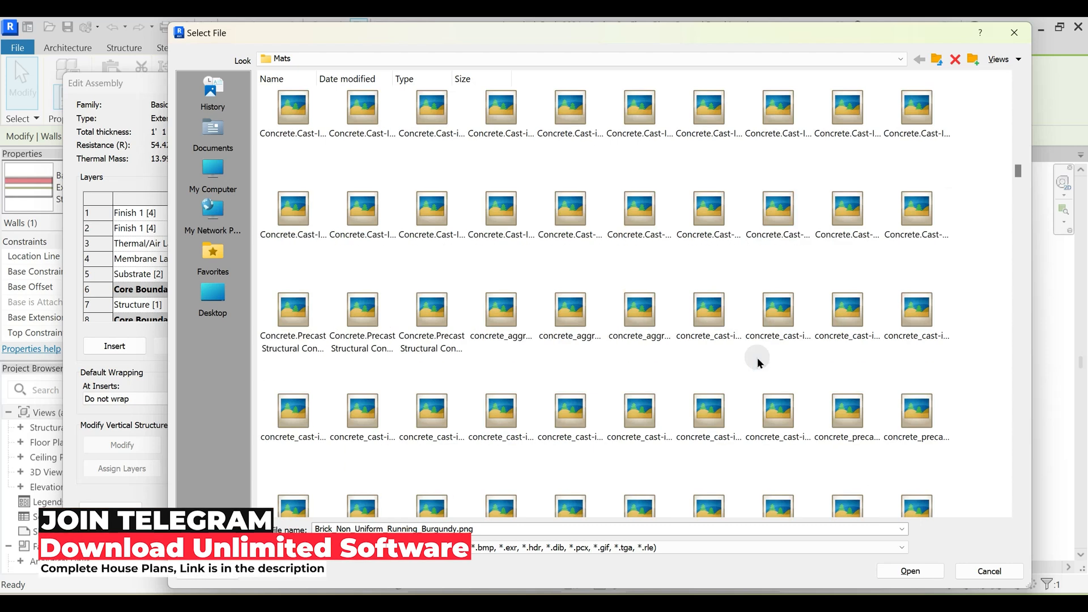
{"action": "key", "text": "Escape"}
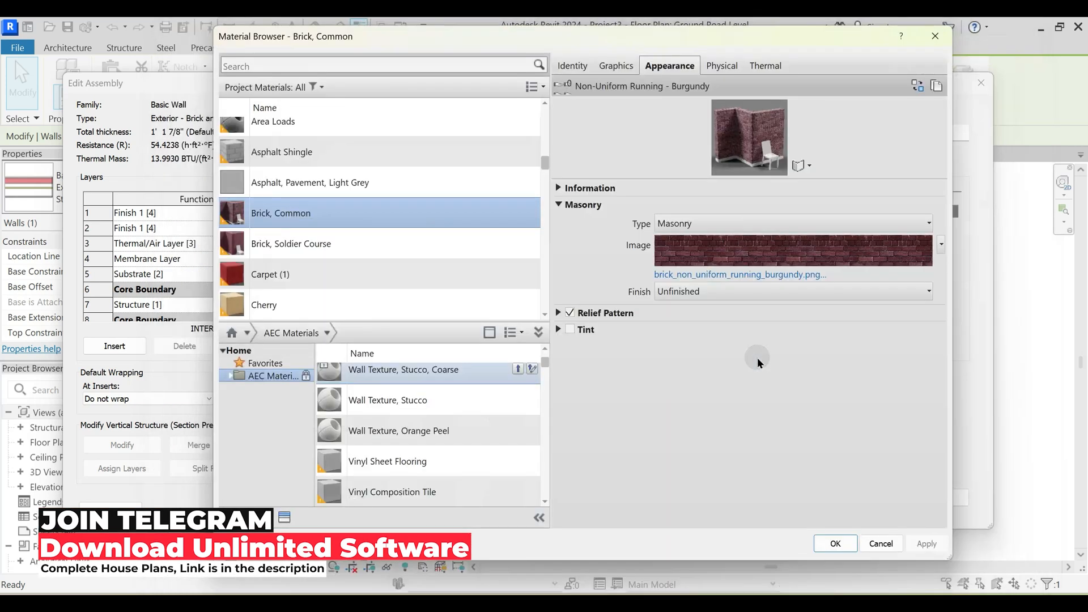
- Check the brick image's file path and examine the material's Graphics settings and foreground surface pattern without changing them
{"action": "left_click", "coordinate": [726, 276]}
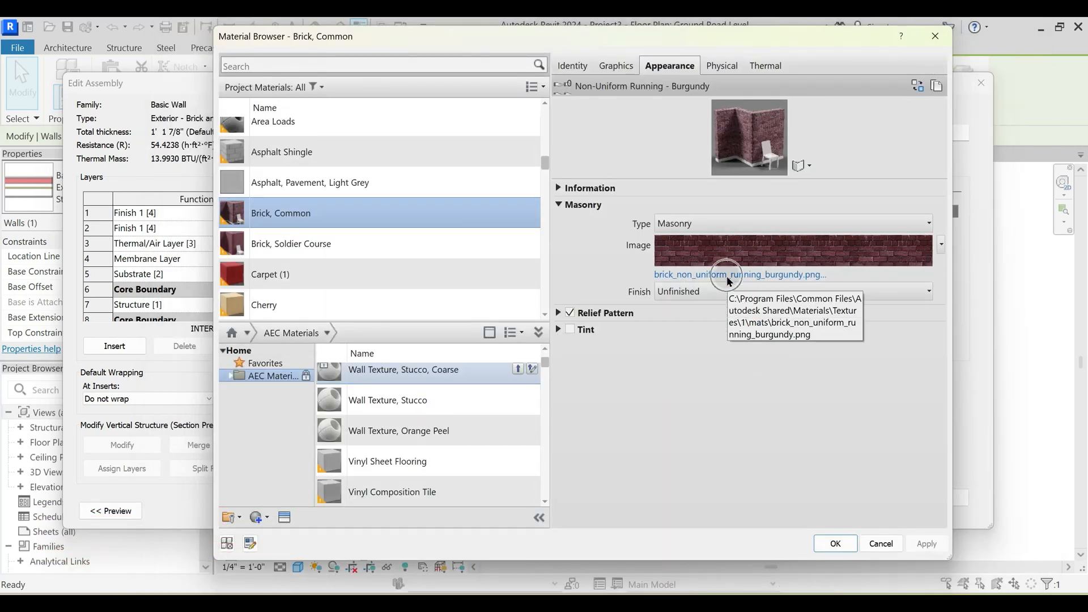
{"action": "left_click", "coordinate": [617, 65]}
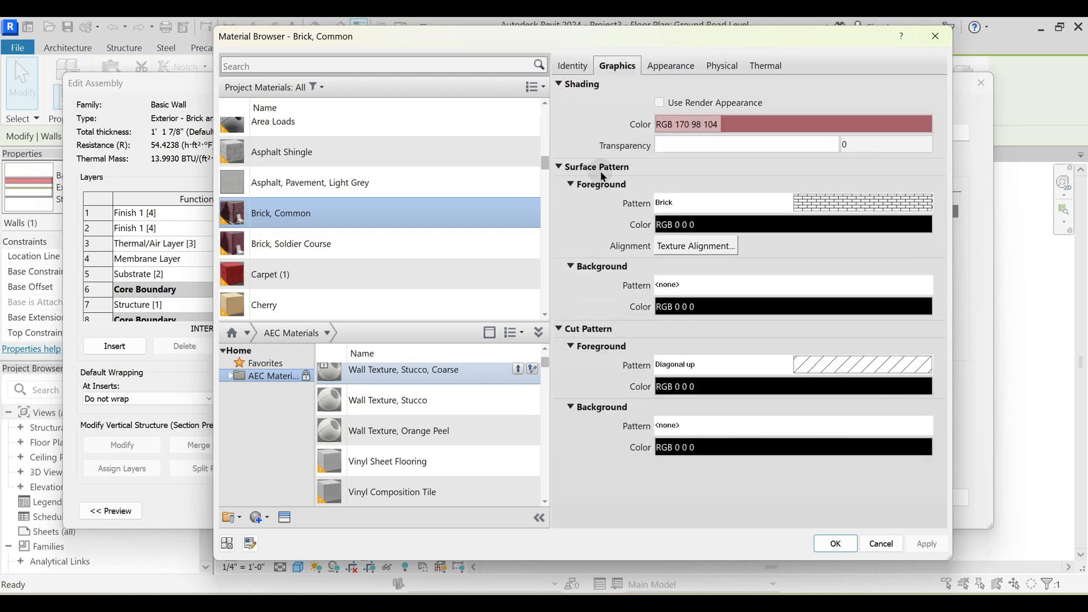
{"action": "left_click", "coordinate": [829, 198]}
{"action": "key", "text": "Escape"}
- Return to the wall's type properties and show the floor plan preview of its layers
{"action": "key", "text": "Return"}
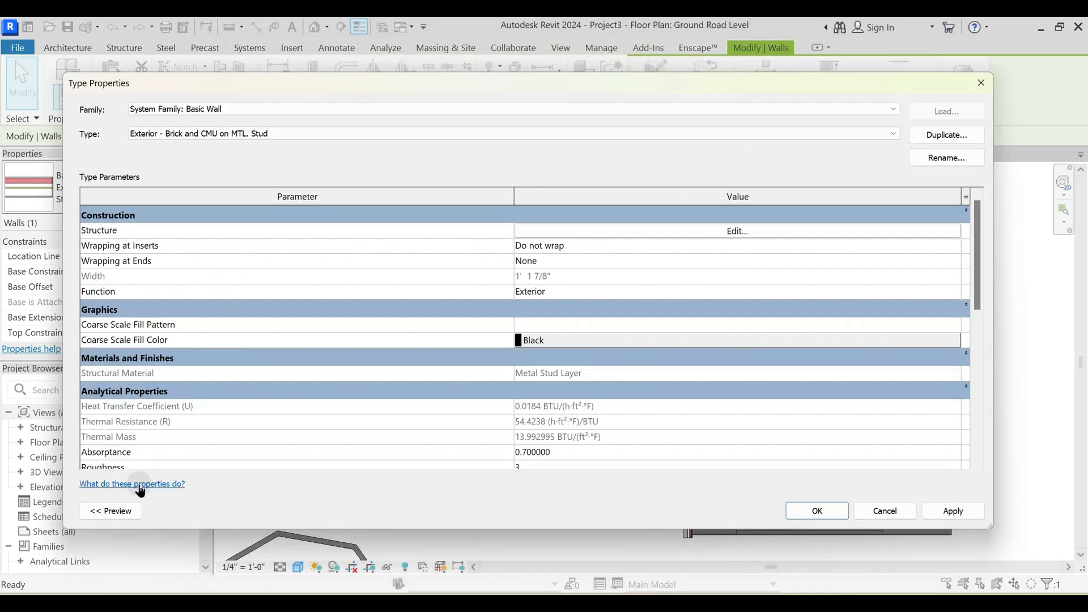
{"action": "left_click", "coordinate": [138, 506]}
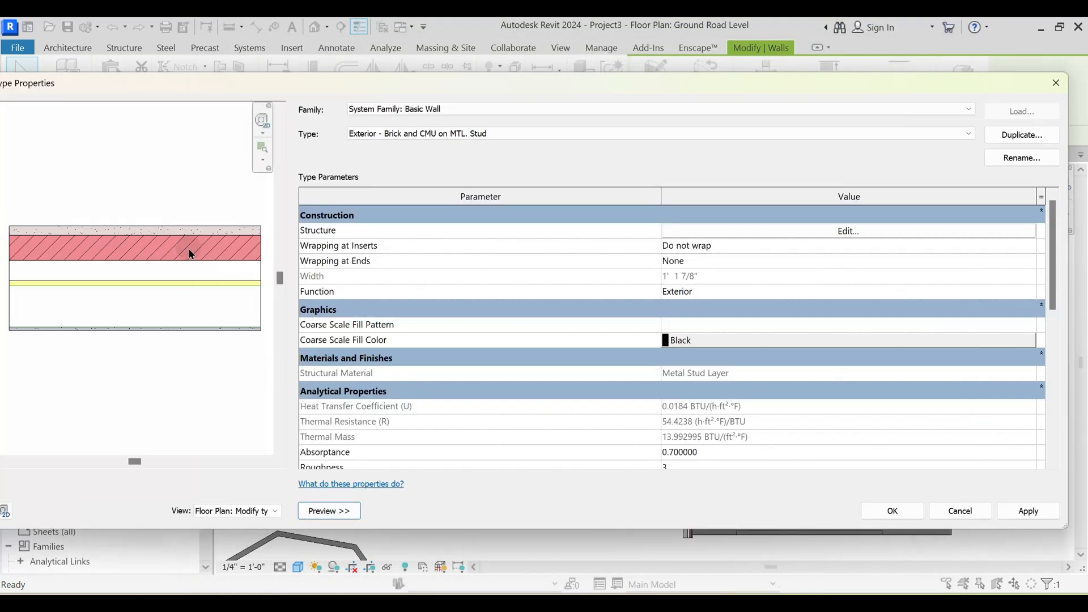
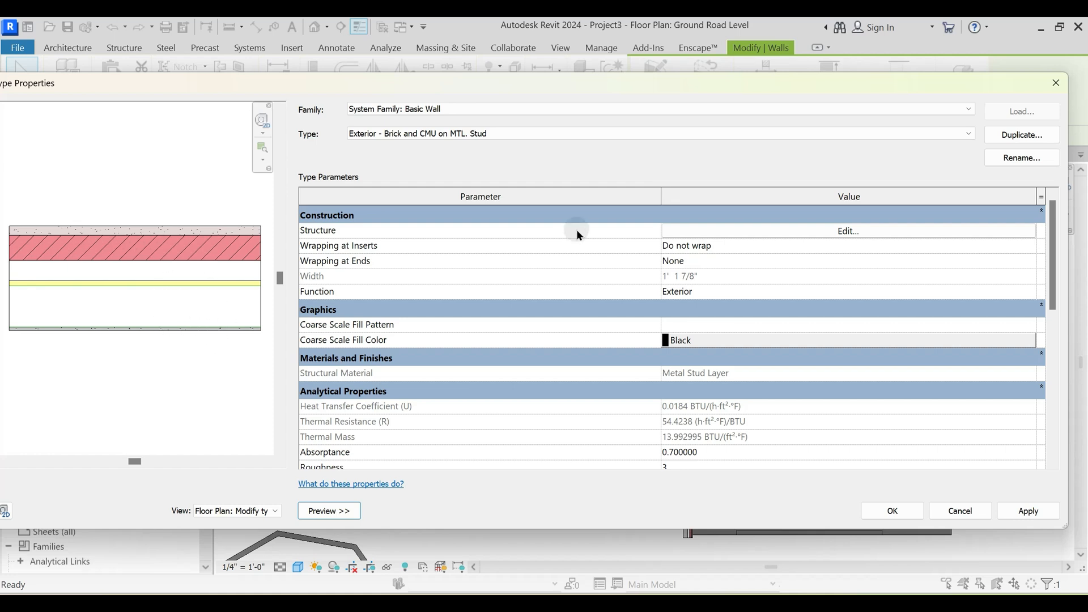
- Check the layer assembly of the Exterior - Brick and CMU on MTL. Stud wall and leave its type properties without changes
{"action": "left_click", "coordinate": [846, 232]}
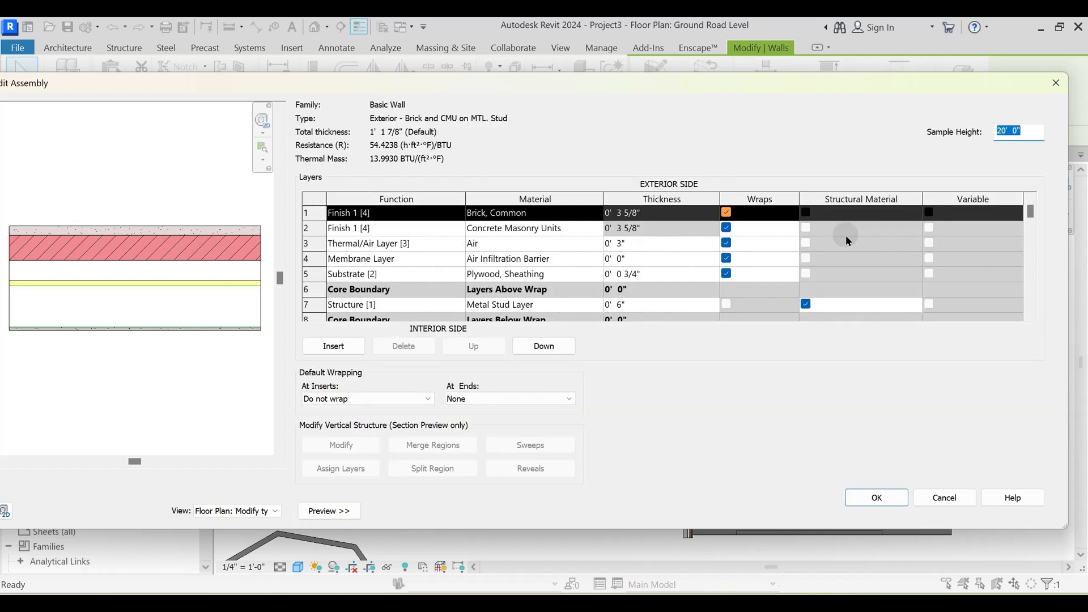
{"action": "left_click", "coordinate": [957, 492]}
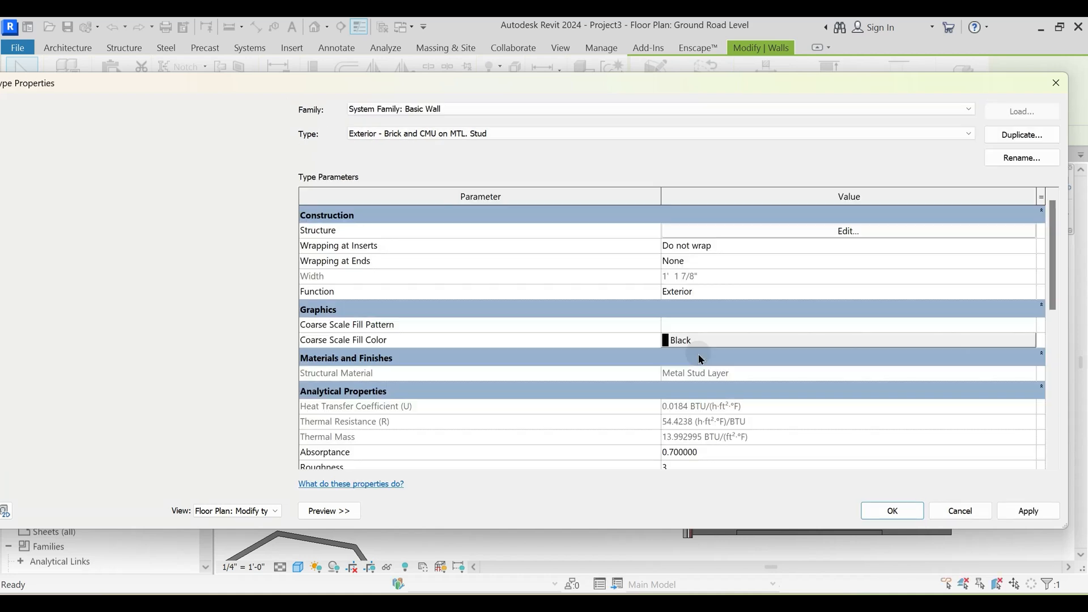
{"action": "key", "text": "Escape"}
{"action": "key", "text": "Escape"}
- Examine the Generic - 8" wall along the floor slab's right edge in plan and its temporary dimensions
{"action": "scroll", "coordinate": [624, 297], "scroll_direction": "down", "scroll_amount": 2}
{"action": "middle_click_drag", "start_coordinate": [697, 442], "coordinate": [664, 387]}
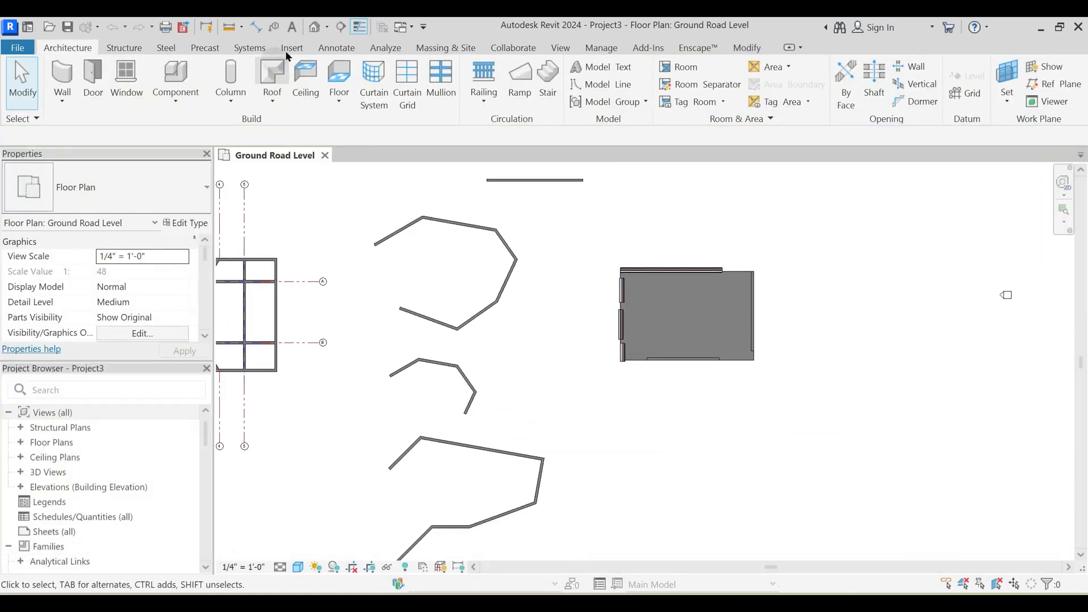
{"action": "scroll", "coordinate": [660, 377], "scroll_direction": "up", "scroll_amount": 2}
{"action": "middle_click_drag", "start_coordinate": [686, 422], "coordinate": [563, 422]}
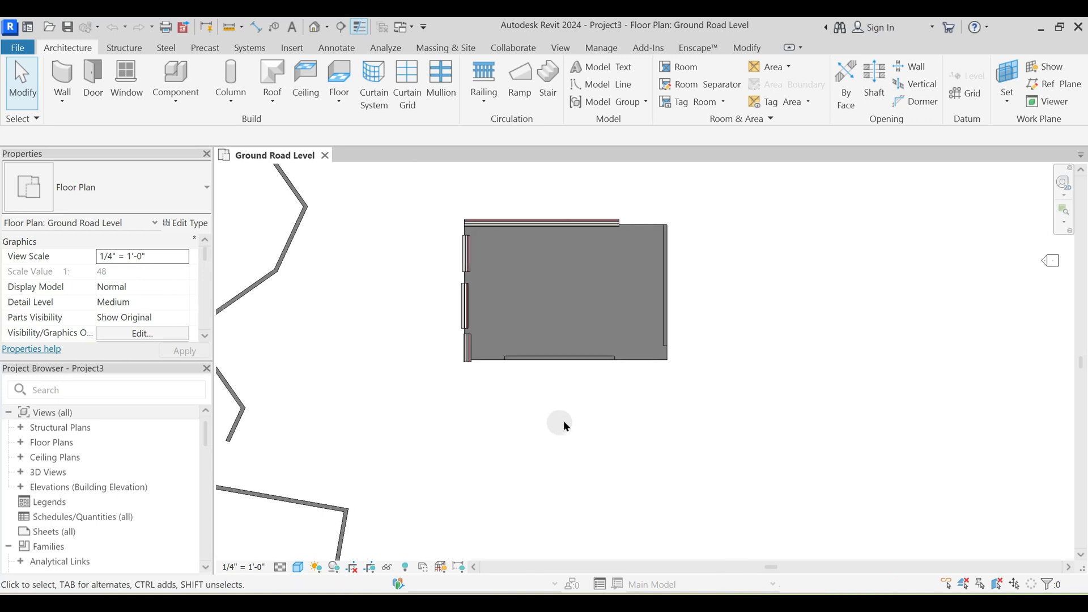
{"action": "scroll", "coordinate": [595, 397], "scroll_direction": "up", "scroll_amount": 2}
{"action": "left_click", "coordinate": [797, 411]}
{"action": "middle_click_drag", "start_coordinate": [834, 322], "coordinate": [727, 406]}
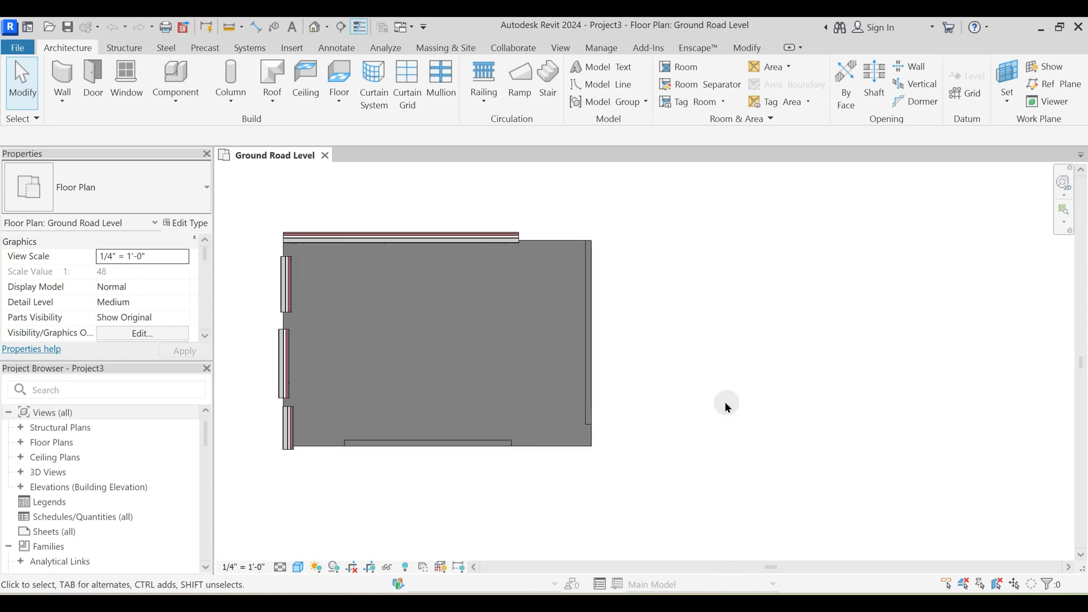
{"action": "left_click", "coordinate": [589, 364]}
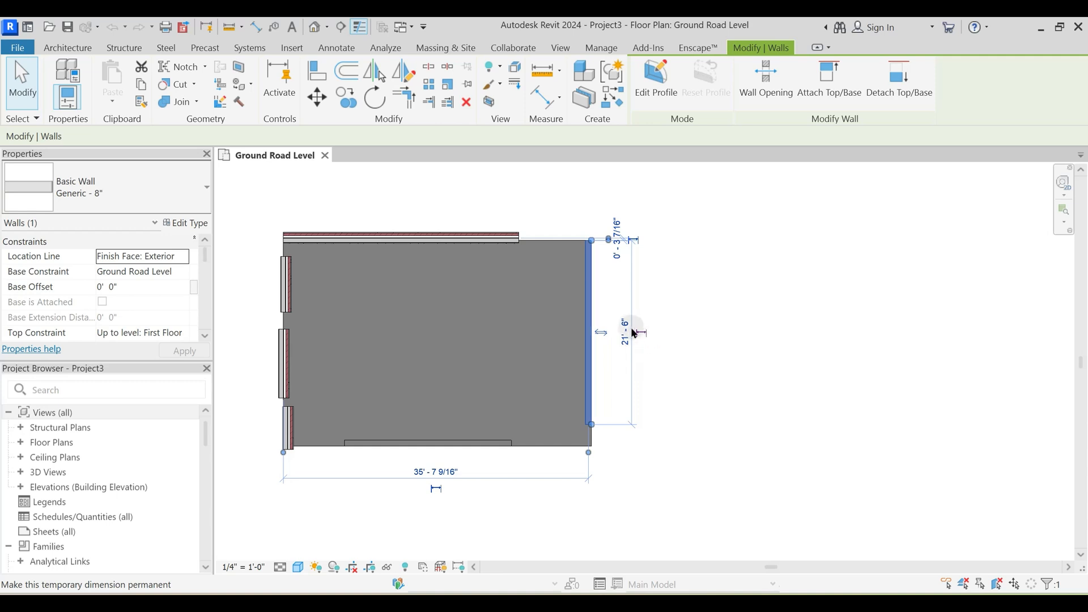
{"action": "scroll", "coordinate": [615, 304], "scroll_direction": "up", "scroll_amount": 2}
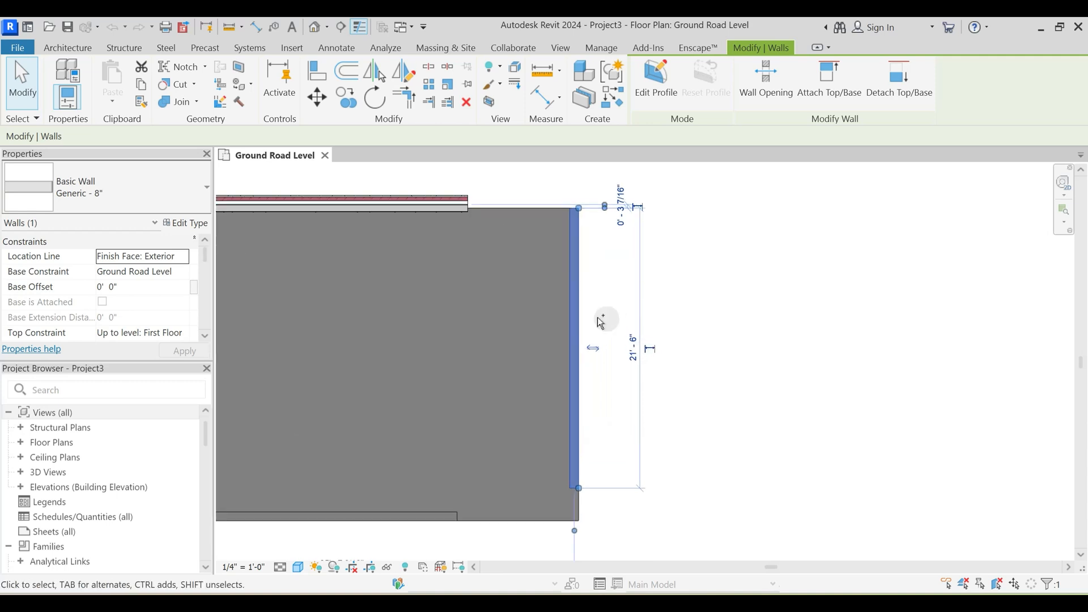
{"action": "middle_click_drag", "start_coordinate": [679, 461], "coordinate": [668, 354]}
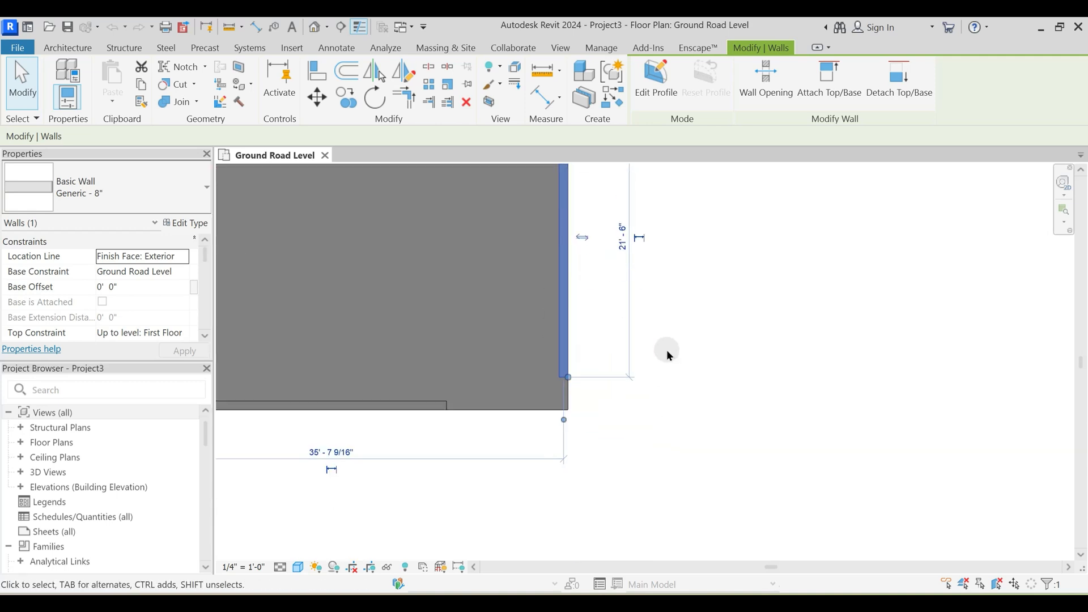
{"action": "scroll", "coordinate": [666, 349], "scroll_direction": "down", "scroll_amount": 2}
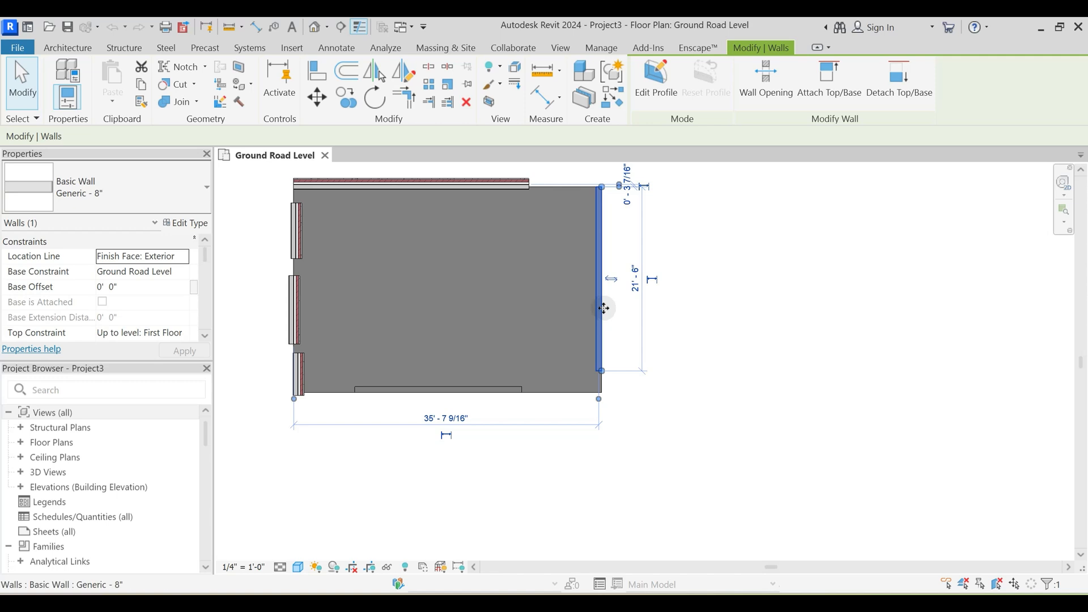
{"action": "key", "text": "Escape"}
- Draw a horizontal Generic - 8" wall about 27' long, about 16' 6" to the right of the floor slab's right-edge wall
{"action": "key", "text": "w"}
{"action": "key", "text": "a"}
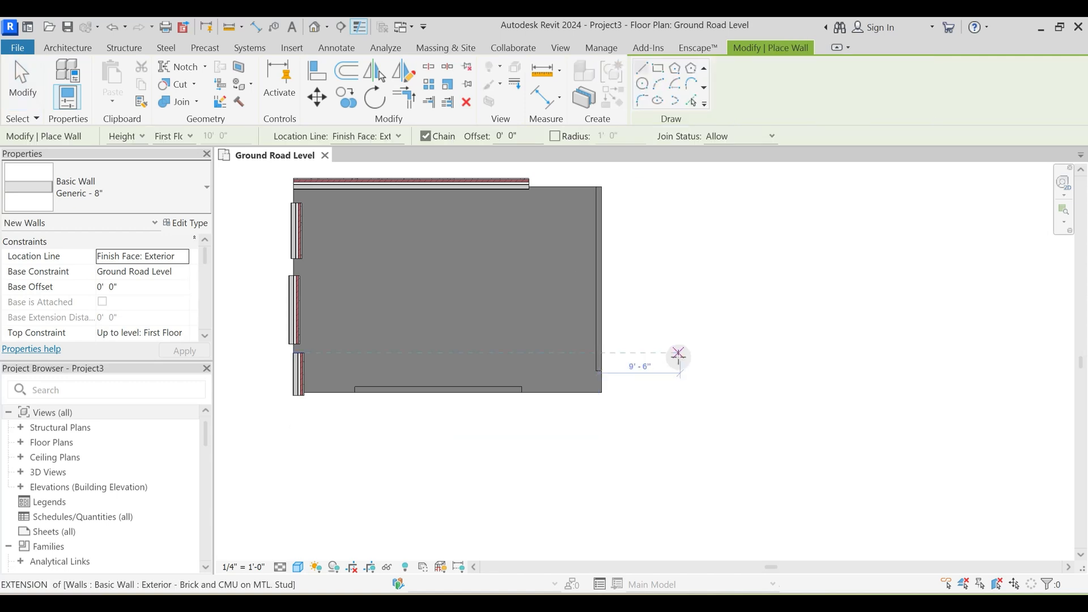
{"action": "scroll", "coordinate": [679, 357], "scroll_direction": "down", "scroll_amount": 1}
{"action": "middle_click_drag", "start_coordinate": [719, 370], "coordinate": [599, 392]}
{"action": "left_click", "coordinate": [603, 371]}
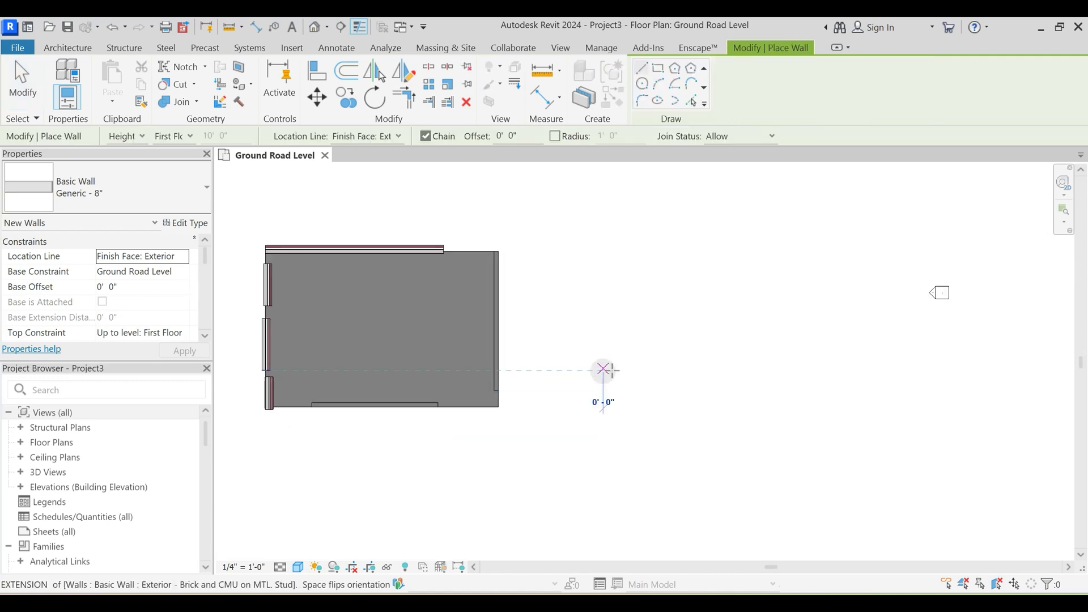
{"action": "left_click", "coordinate": [777, 372]}
{"action": "key", "text": "Escape"}
{"action": "key", "text": "Escape"}
- Duplicate the new wall's Generic - 8" type as PTS Wall and apply it to that wall
{"action": "left_click", "coordinate": [694, 374]}
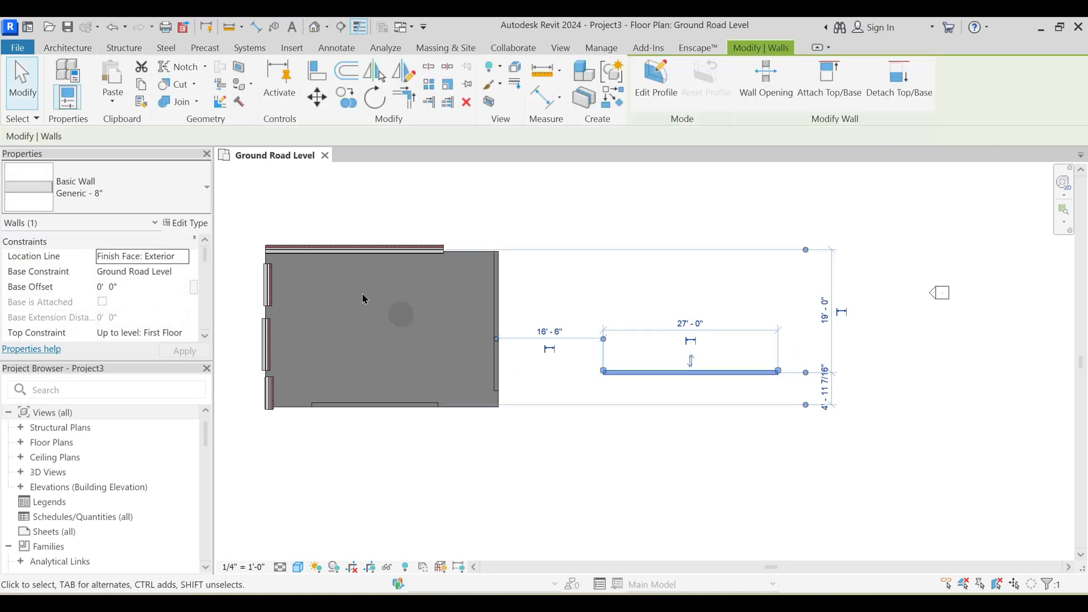
{"action": "left_click", "coordinate": [186, 223]}
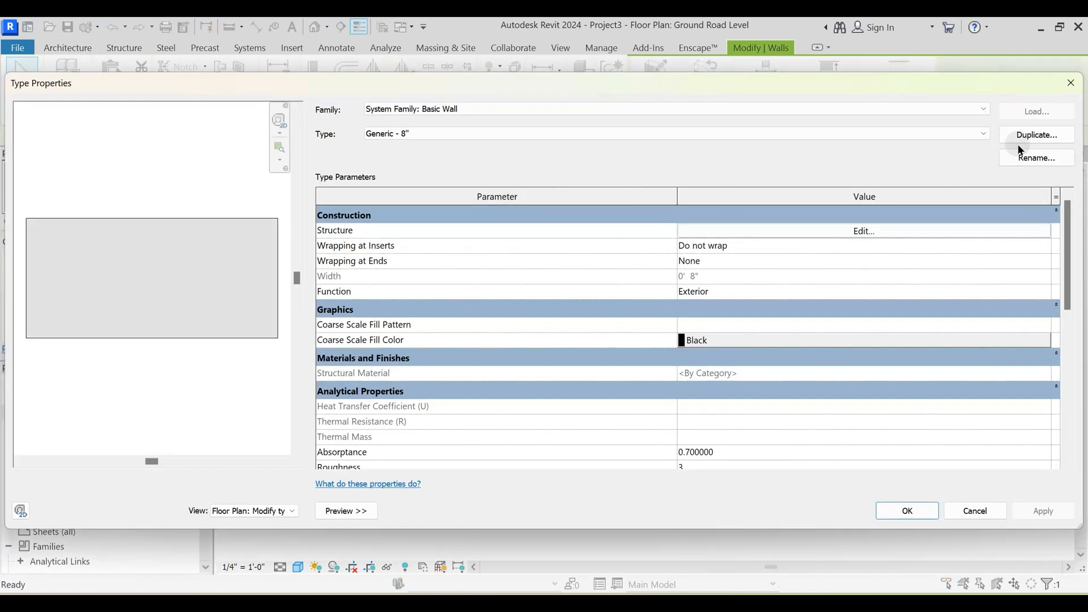
{"action": "left_click_drag", "start_coordinate": [501, 80], "coordinate": [476, 95]}
{"action": "left_click_drag", "start_coordinate": [89, 102], "coordinate": [356, 91]}
{"action": "left_click_drag", "start_coordinate": [750, 97], "coordinate": [474, 97]}
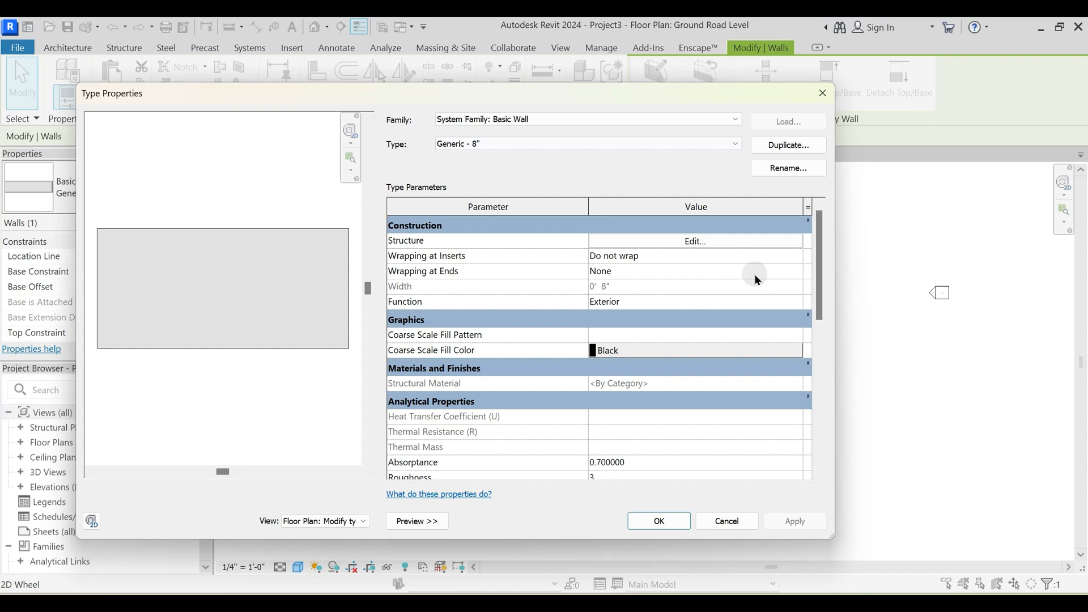
{"action": "left_click", "coordinate": [791, 146]}
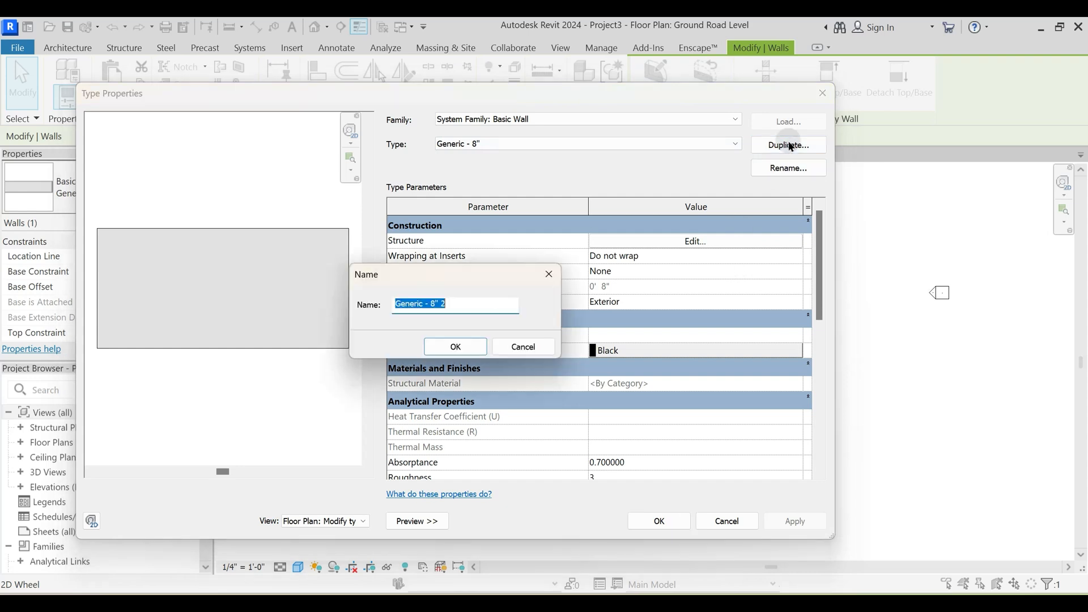
{"action": "type", "text": "PTS "}
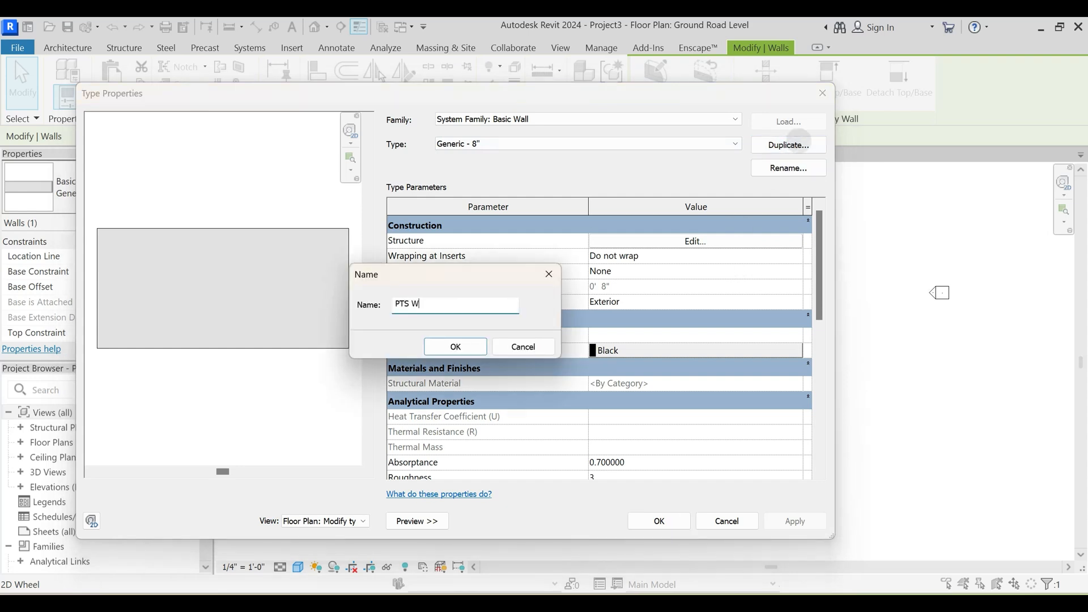
{"action": "type", "text": "Wall"}
{"action": "key", "text": "Return"}
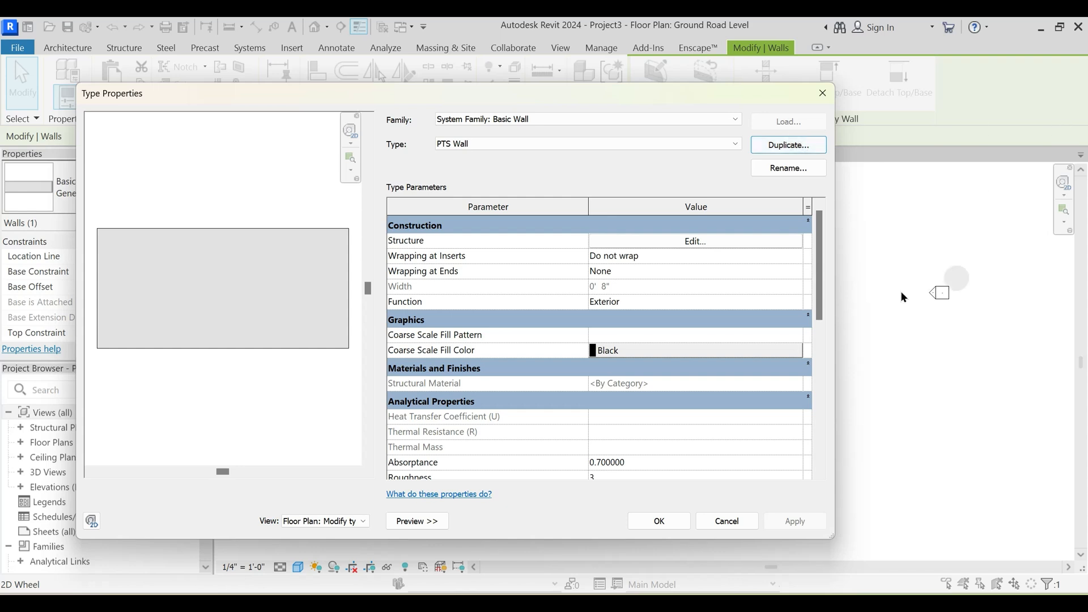
{"action": "left_click", "coordinate": [682, 521]}
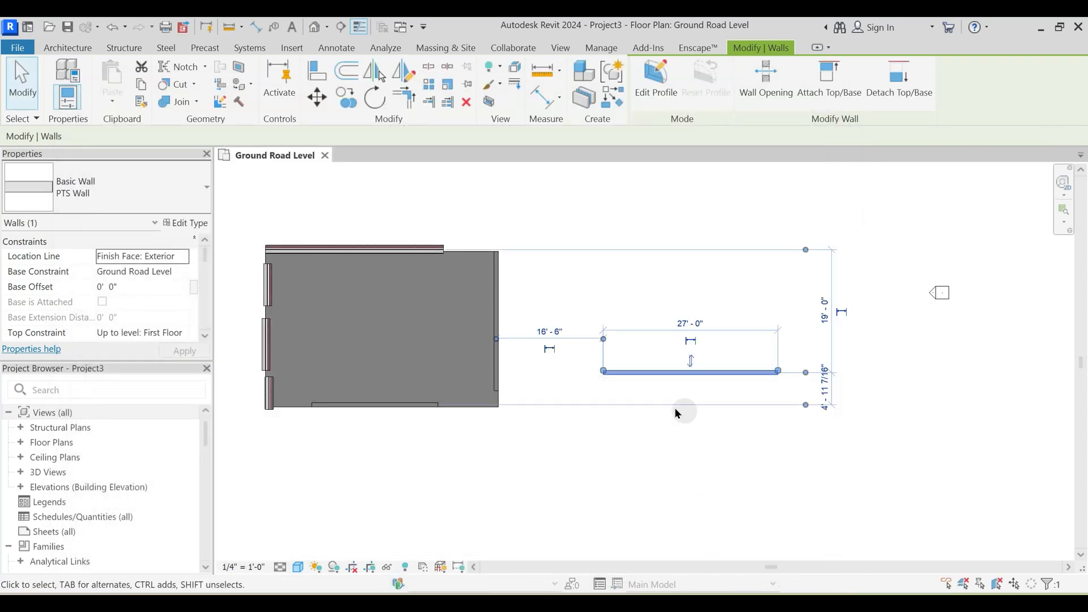
{"action": "left_click", "coordinate": [682, 405]}
- Open the default 3D view and inspect the PTS Wall next to the slab with its brick walls
{"action": "left_click", "coordinate": [317, 28]}
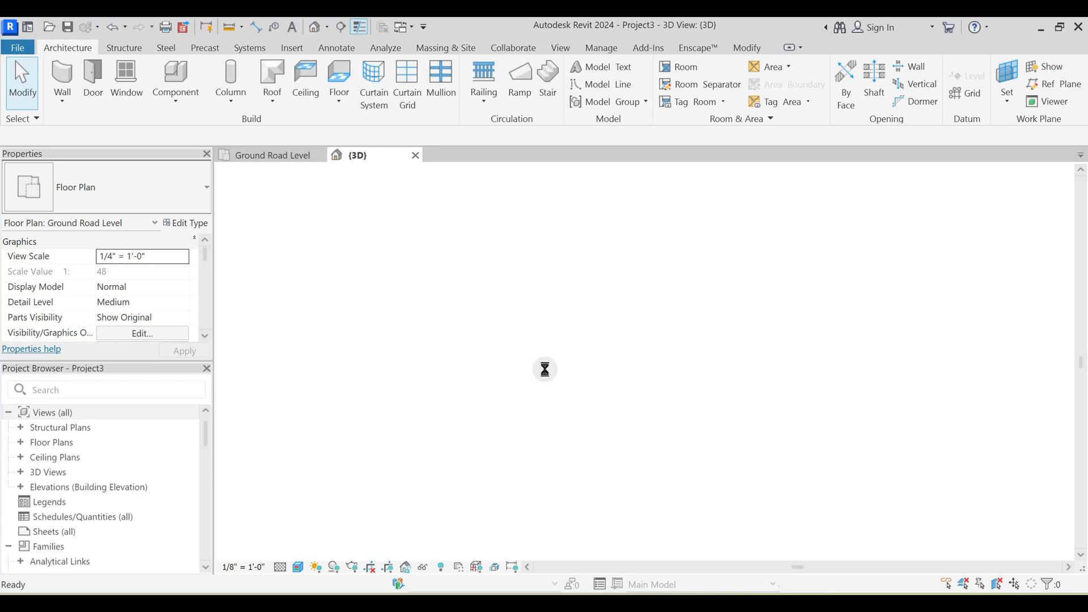
{"action": "middle_click_drag", "start_coordinate": [826, 389], "coordinate": [821, 459], "text": "shift"}
{"action": "scroll", "coordinate": [728, 514], "scroll_direction": "up", "scroll_amount": 2}
{"action": "left_click", "coordinate": [962, 346]}
{"action": "middle_click_drag", "start_coordinate": [920, 381], "coordinate": [681, 436]}
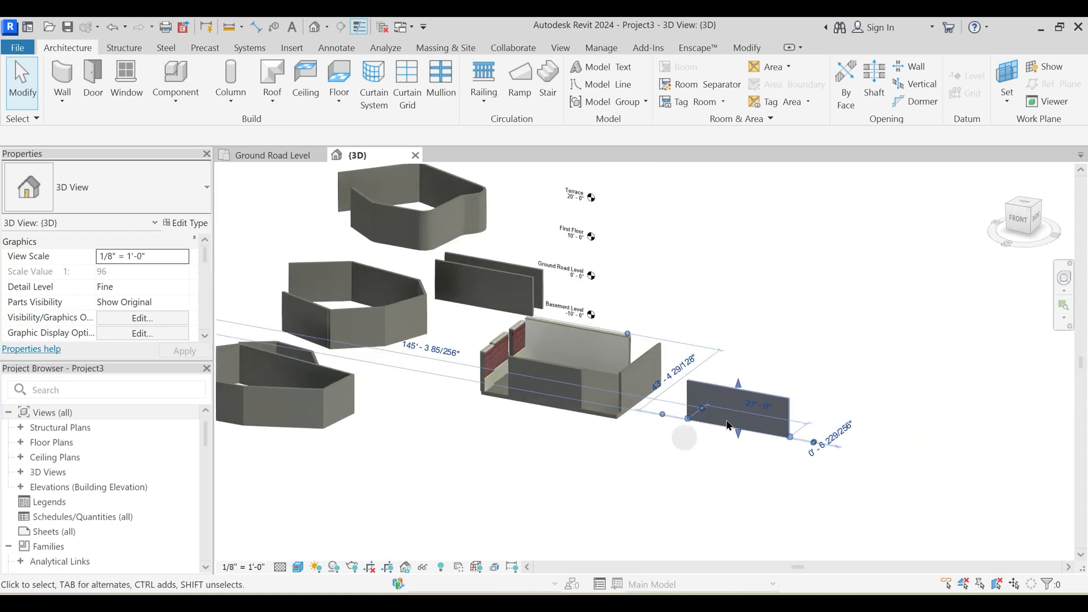
{"action": "scroll", "coordinate": [677, 400], "scroll_direction": "up", "scroll_amount": 3}
{"action": "middle_click_drag", "start_coordinate": [627, 409], "coordinate": [660, 475], "text": "shift"}
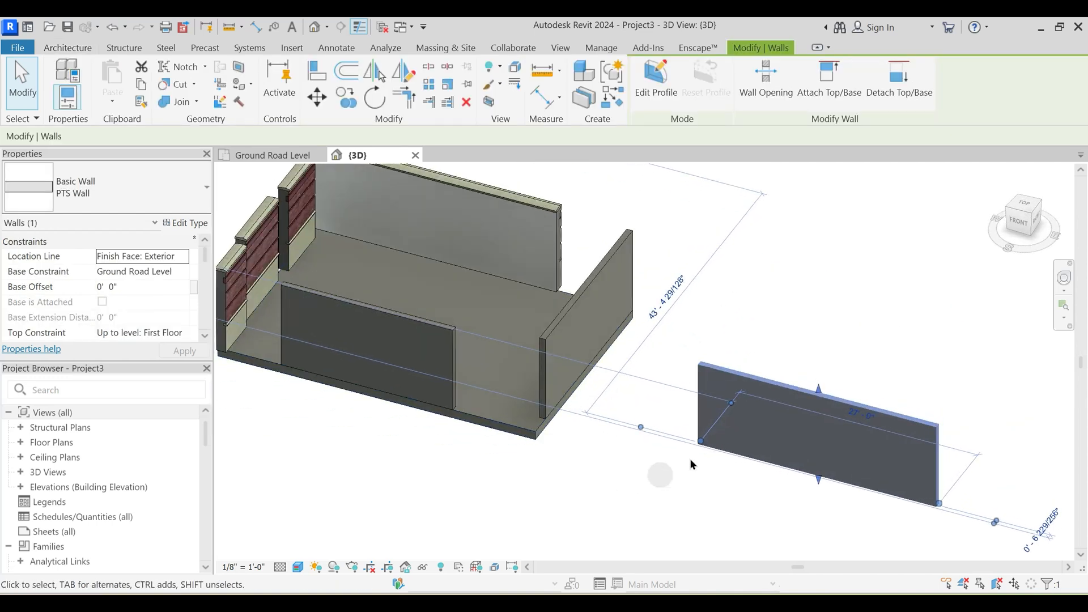
{"action": "middle_click_drag", "start_coordinate": [327, 457], "coordinate": [522, 468]}
{"action": "left_click", "coordinate": [522, 468]}
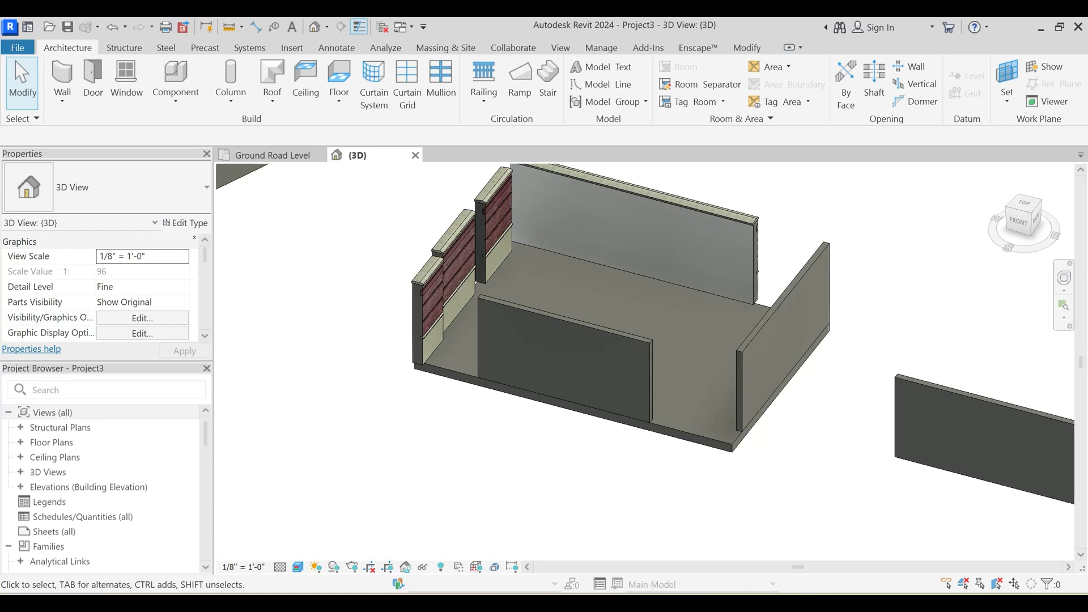
- Switch to the Google Meet call to check the participants and return to Revit
{"action": "left_click", "coordinate": [516, 546]}
{"action": "left_click", "coordinate": [427, 36]}
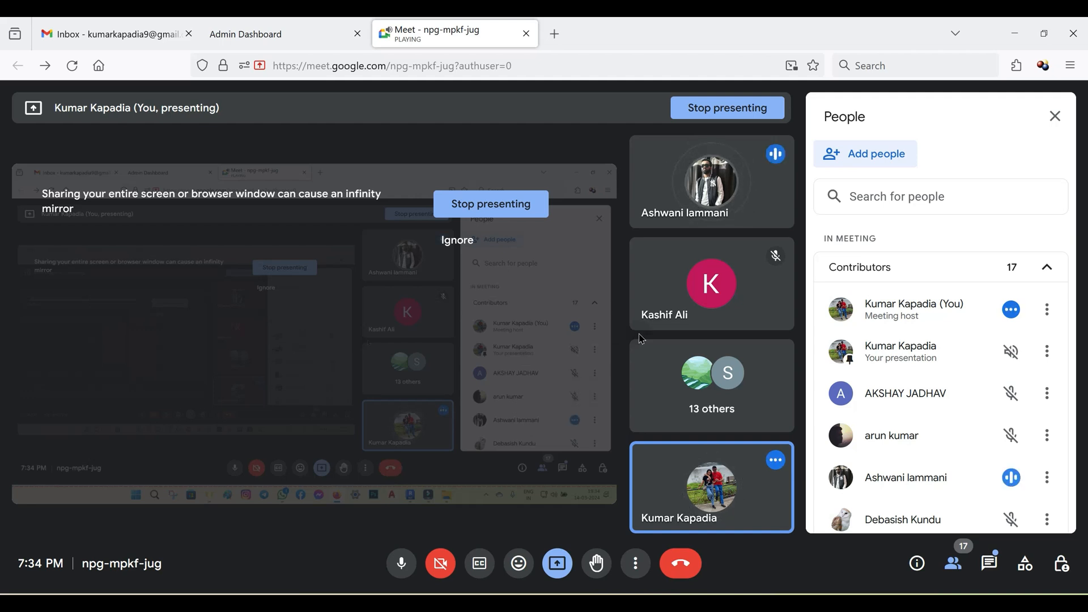
{"action": "left_click", "coordinate": [1015, 32]}
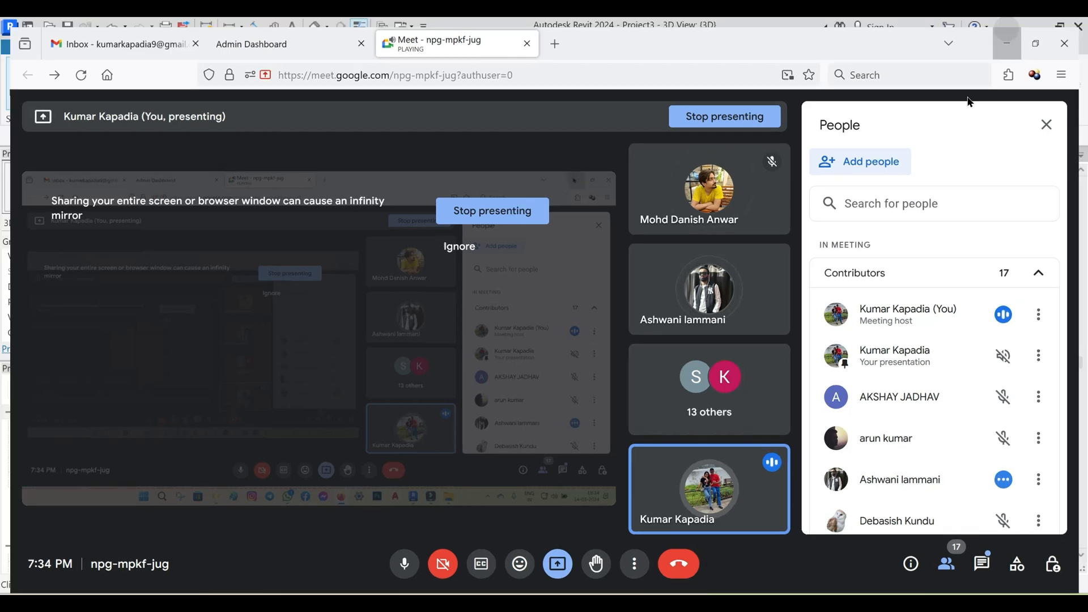
- Compare the plain PTS Wall with the layered brick walls around the floor slab from several 3D angles
{"action": "left_click", "coordinate": [838, 478]}
{"action": "middle_click_drag", "start_coordinate": [838, 478], "coordinate": [806, 388], "text": "shift"}
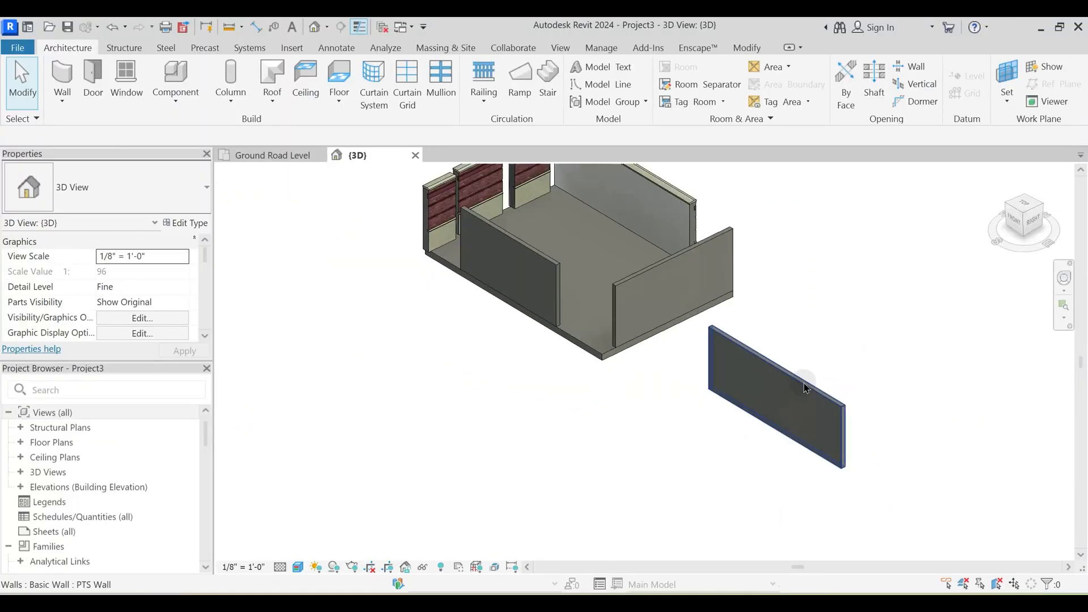
{"action": "left_click", "coordinate": [806, 388]}
{"action": "middle_click_drag", "start_coordinate": [638, 402], "coordinate": [451, 382], "text": "shift"}
{"action": "scroll", "coordinate": [277, 325], "scroll_direction": "up", "scroll_amount": 5}
{"action": "left_click", "coordinate": [364, 369]}
{"action": "scroll", "coordinate": [410, 384], "scroll_direction": "down", "scroll_amount": 3}
{"action": "middle_click_drag", "start_coordinate": [409, 437], "coordinate": [407, 295], "text": "shift"}
{"action": "key", "text": "Escape"}
{"action": "scroll", "coordinate": [475, 305], "scroll_direction": "down", "scroll_amount": 2}
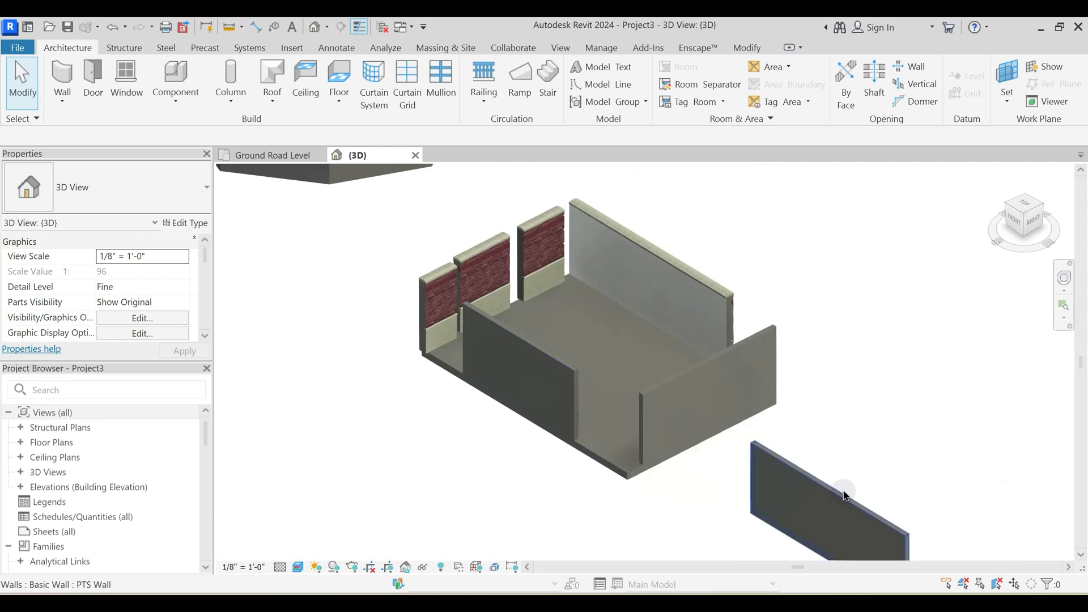
{"action": "middle_click_drag", "start_coordinate": [415, 357], "coordinate": [424, 331], "text": "shift"}
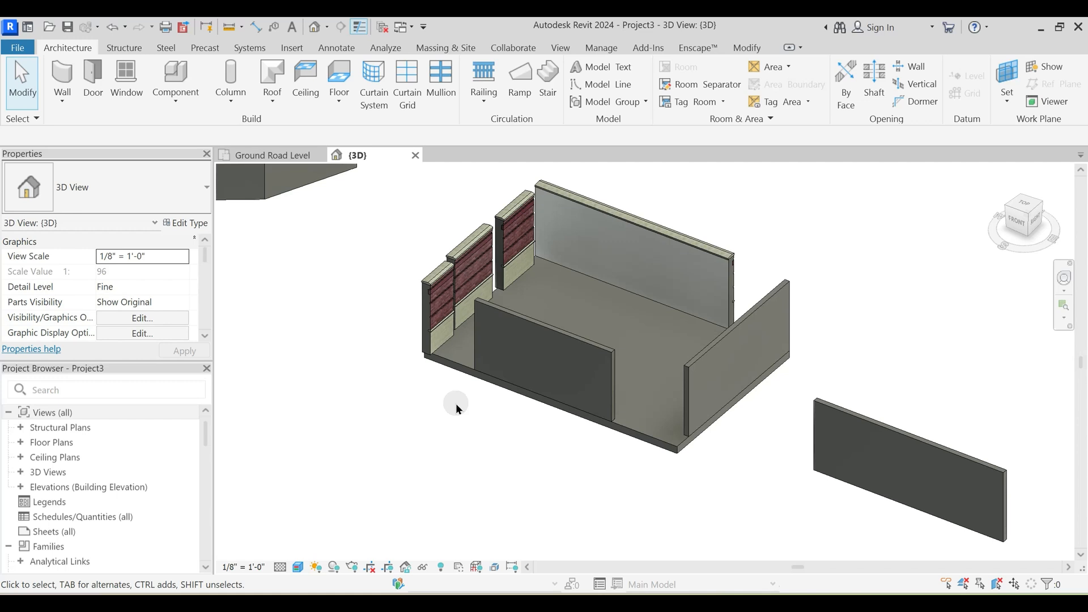
{"action": "middle_click_drag", "start_coordinate": [511, 464], "coordinate": [613, 459], "text": "shift"}
- Switch to the Google Meet call, mute the unmuted participant for everyone, and return to Revit
{"action": "mouse_move", "coordinate": [584, 607]}
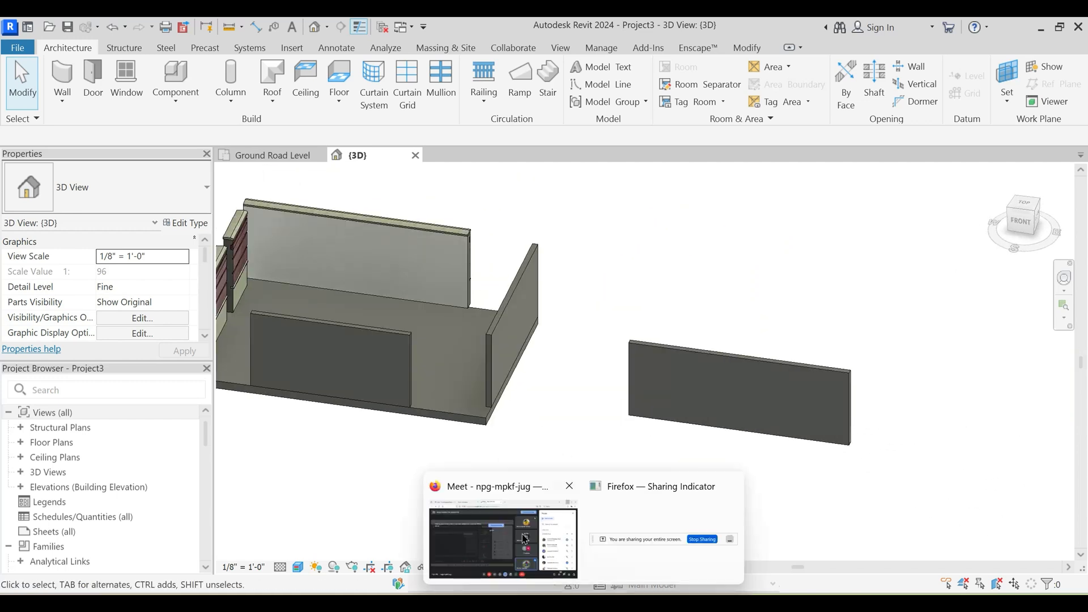
{"action": "left_click", "coordinate": [504, 537]}
{"action": "scroll", "coordinate": [917, 381], "scroll_direction": "down", "scroll_amount": 2}
{"action": "scroll", "coordinate": [918, 385], "scroll_direction": "down", "scroll_amount": 6}
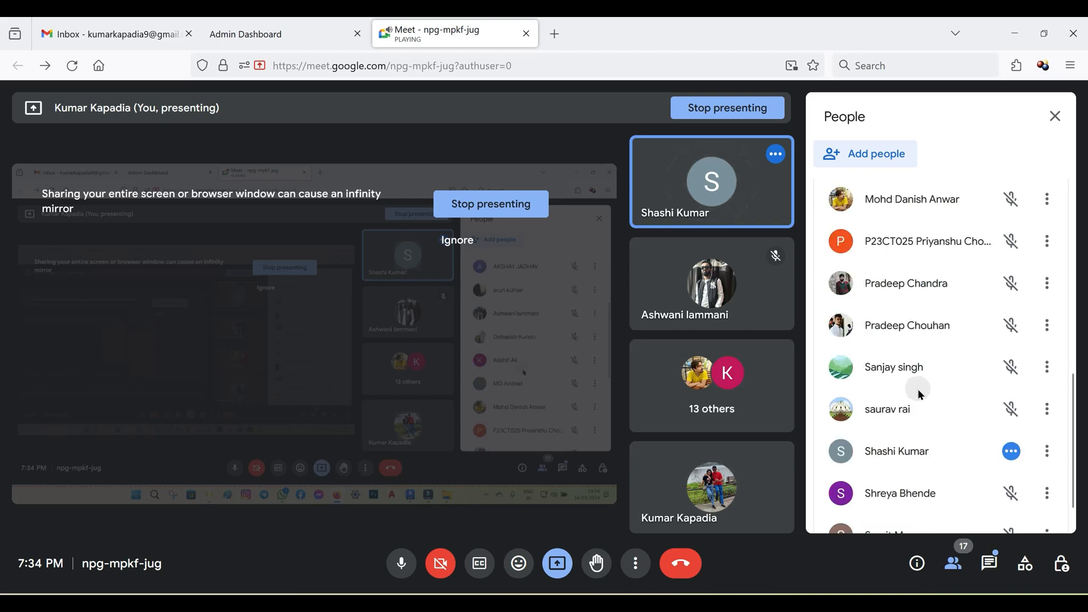
{"action": "left_click", "coordinate": [1012, 414]}
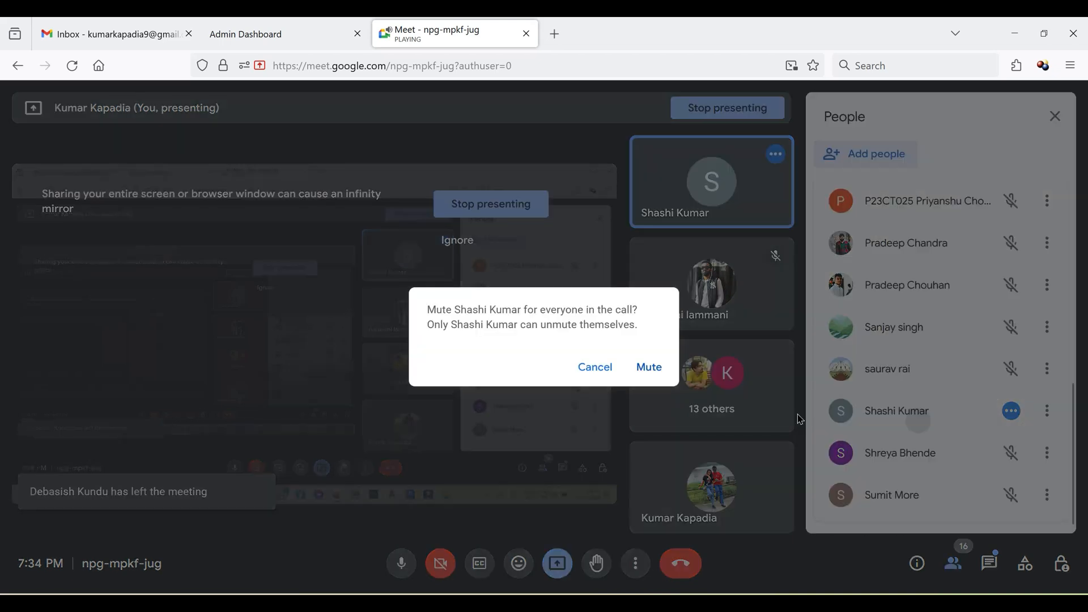
{"action": "left_click", "coordinate": [650, 367]}
{"action": "scroll", "coordinate": [938, 413], "scroll_direction": "up", "scroll_amount": 8}
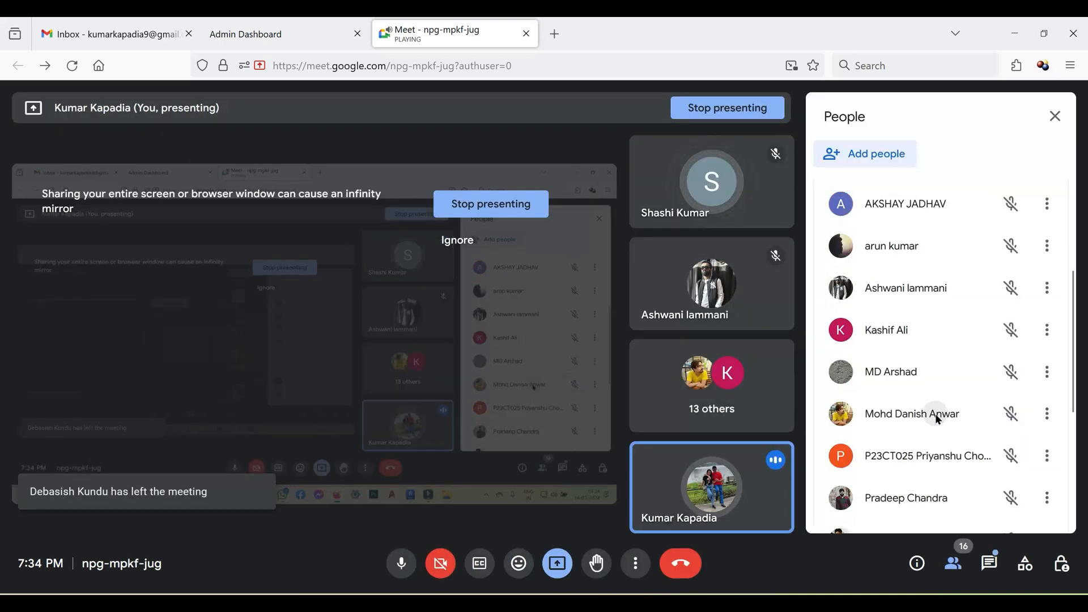
{"action": "left_click", "coordinate": [1015, 34]}
- Review the whole model in 3D and expand the Floor Plans list in the project's view tree
{"action": "scroll", "coordinate": [583, 429], "scroll_direction": "down", "scroll_amount": 3}
{"action": "middle_click_drag", "start_coordinate": [648, 417], "coordinate": [546, 454], "text": "shift"}
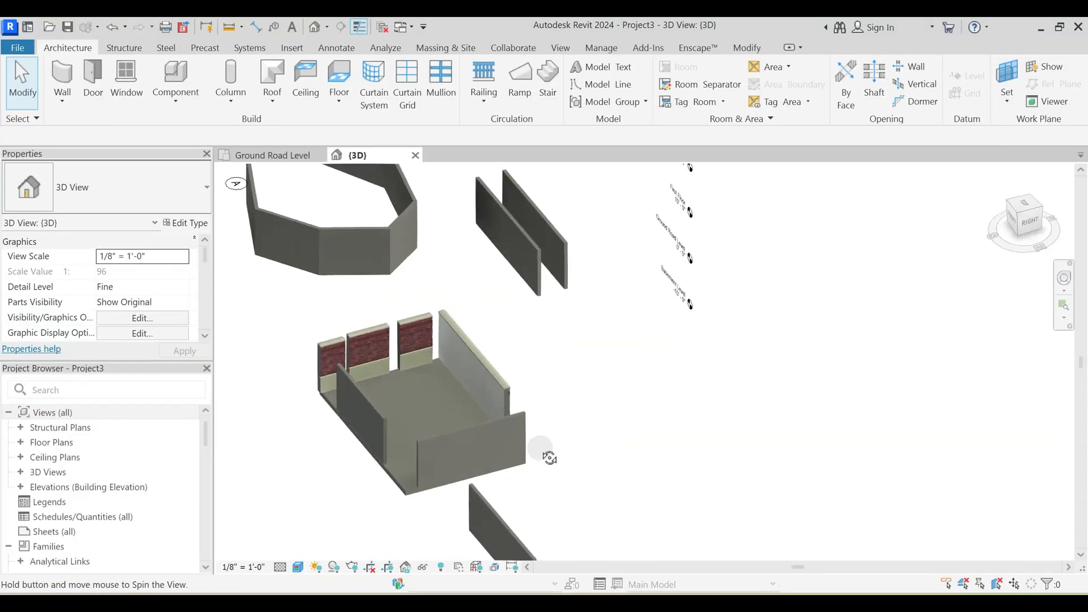
{"action": "middle_click_drag", "start_coordinate": [630, 361], "coordinate": [589, 432], "text": "shift"}
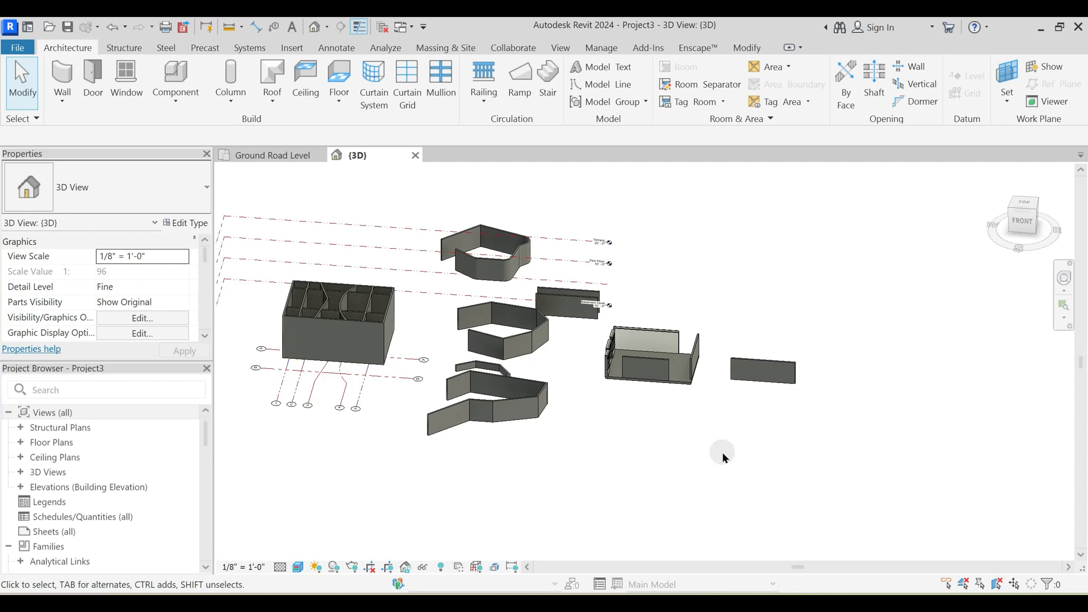
{"action": "left_click", "coordinate": [21, 442]}
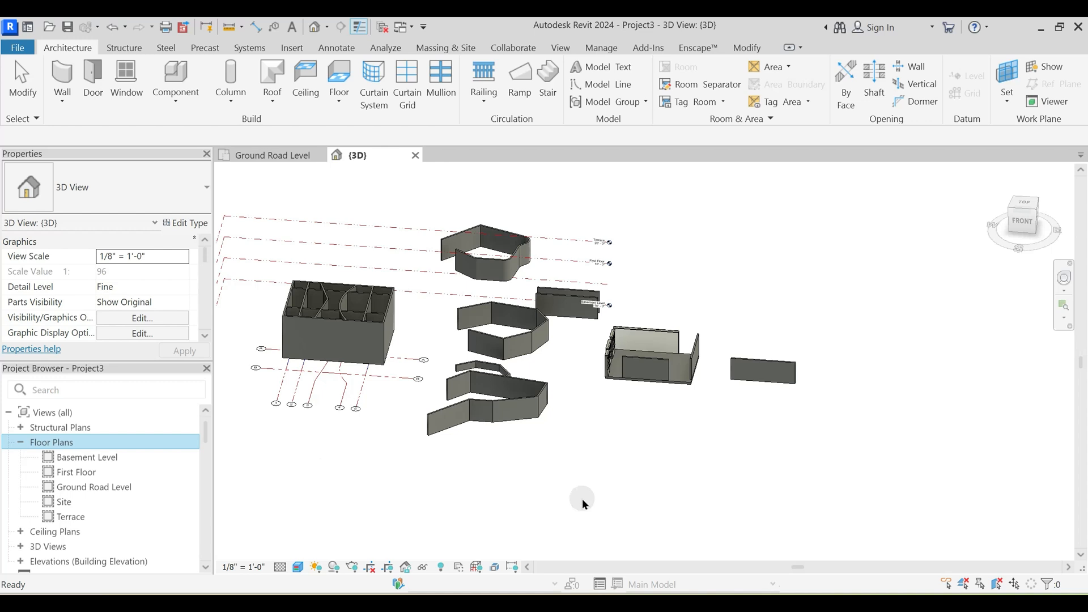
{"action": "scroll", "coordinate": [592, 412], "scroll_direction": "up", "scroll_amount": 3}
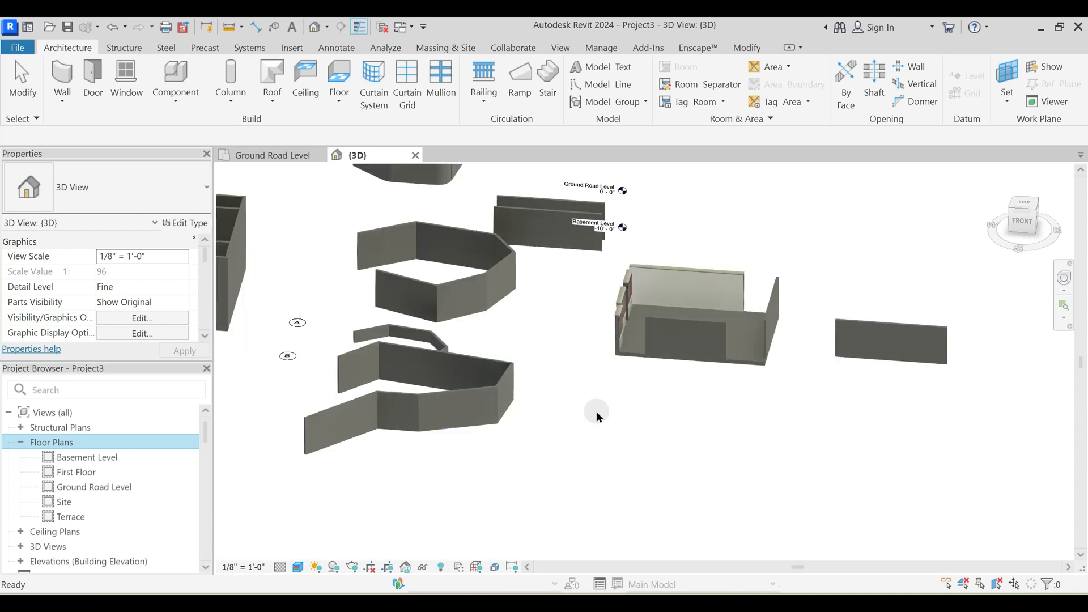
- Examine the layered brick walls at the edge of the floor slab up close from the front in 3D
{"action": "middle_click_drag", "start_coordinate": [551, 380], "coordinate": [609, 378], "text": "shift"}
{"action": "left_click", "coordinate": [627, 325]}
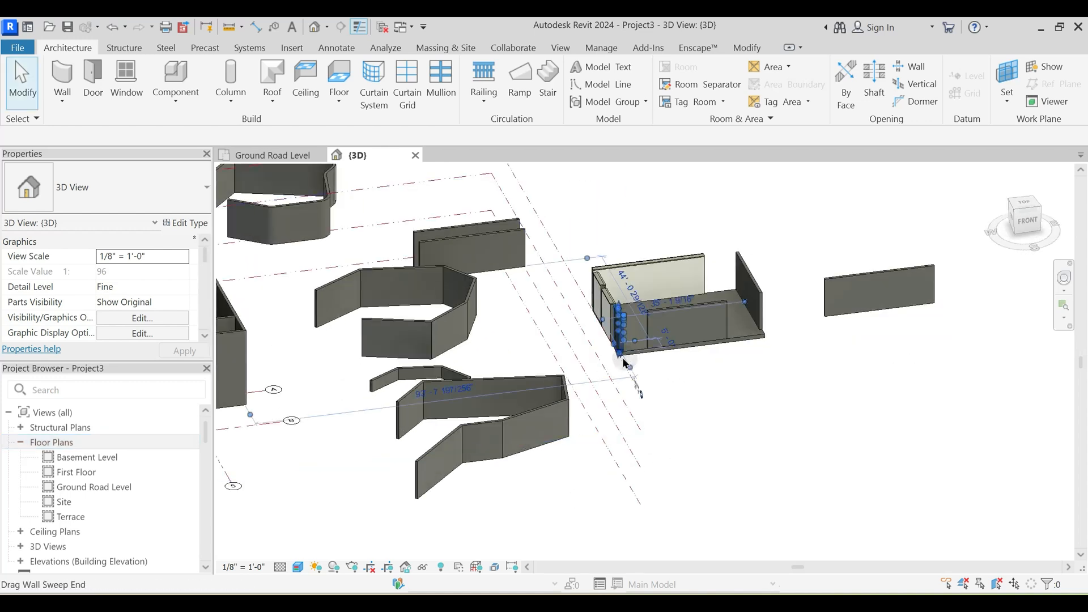
{"action": "scroll", "coordinate": [629, 340], "scroll_direction": "up", "scroll_amount": 3}
{"action": "left_click", "coordinate": [725, 424]}
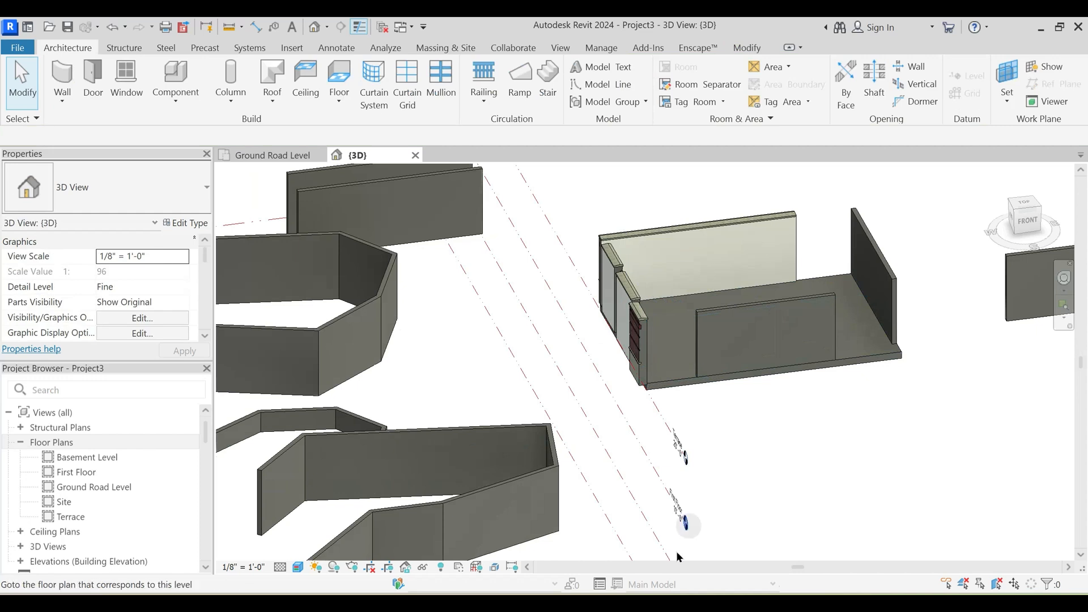
- Switch to the Google Meet call, look through the full participant list, and return to the Revit model
{"action": "left_click", "coordinate": [553, 578]}
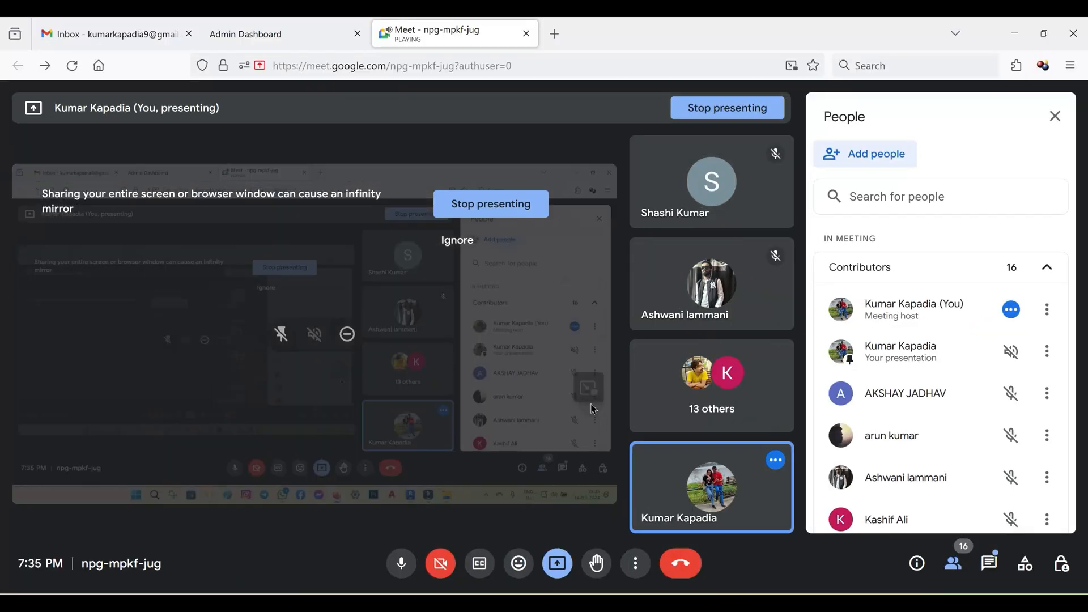
{"action": "scroll", "coordinate": [872, 387], "scroll_direction": "down", "scroll_amount": 3}
{"action": "scroll", "coordinate": [882, 393], "scroll_direction": "down", "scroll_amount": 5}
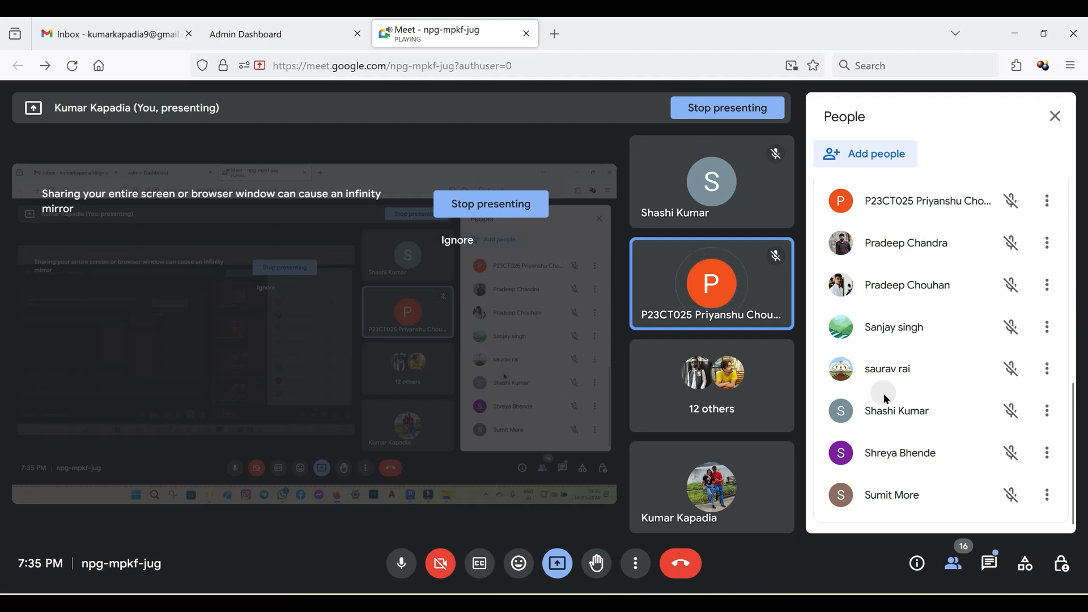
{"action": "scroll", "coordinate": [884, 395], "scroll_direction": "up", "scroll_amount": 3}
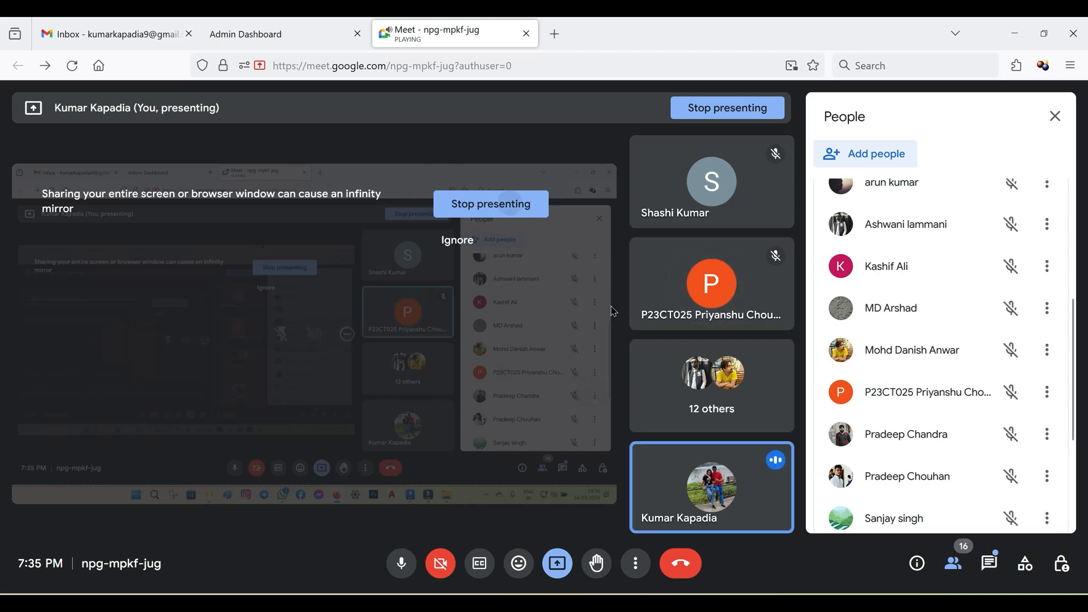
{"action": "mouse_move", "coordinate": [715, 609]}
{"action": "left_click", "coordinate": [713, 541]}
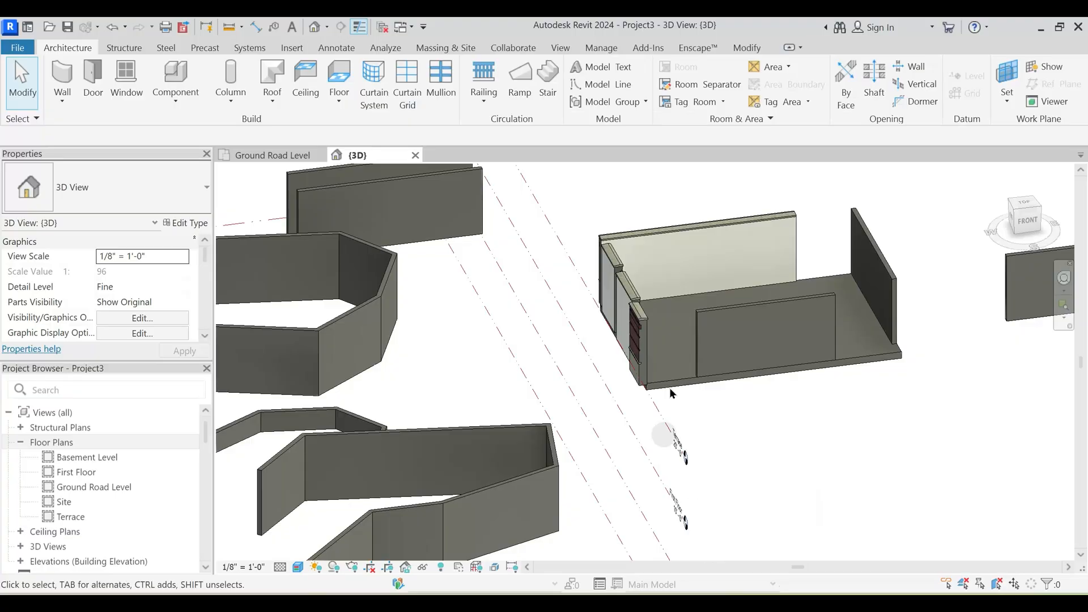
- Try shortening the freestanding PTS Wall beside the floor slab by moving its end, and undo the change
{"action": "middle_click_drag", "start_coordinate": [785, 414], "coordinate": [739, 430], "text": "shift"}
{"action": "middle_click_drag", "start_coordinate": [818, 455], "coordinate": [720, 404]}
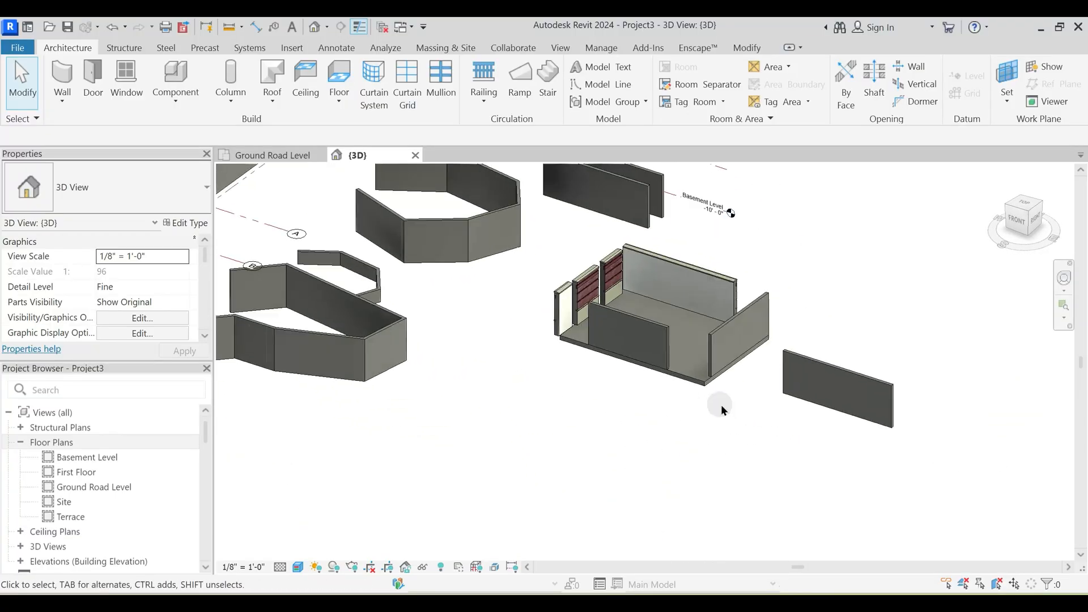
{"action": "scroll", "coordinate": [851, 355], "scroll_direction": "up", "scroll_amount": 3}
{"action": "scroll", "coordinate": [851, 355], "scroll_direction": "up", "scroll_amount": 2}
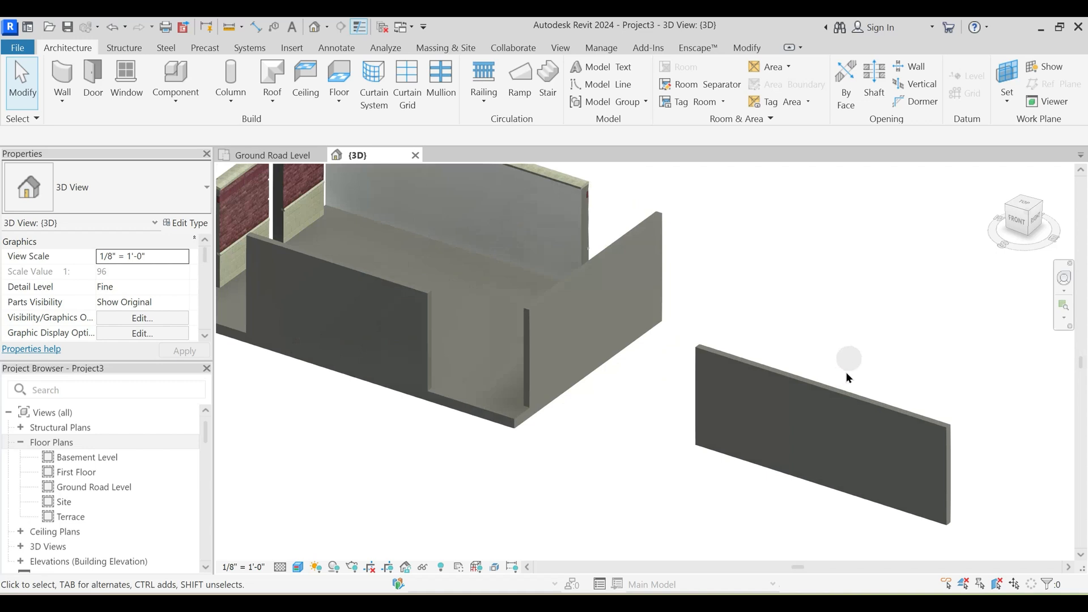
{"action": "left_click", "coordinate": [842, 392]}
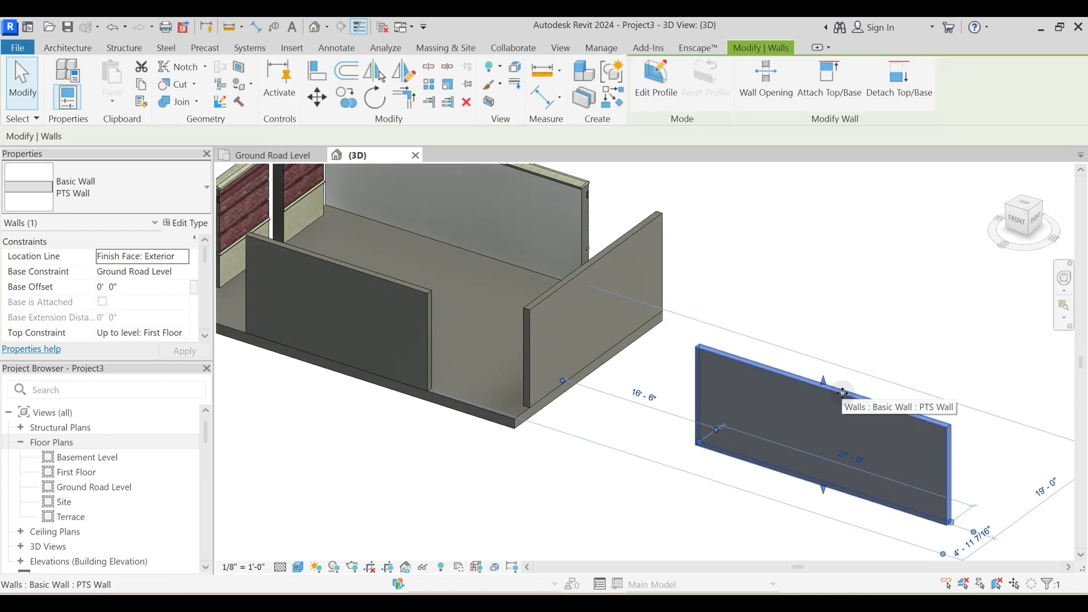
{"action": "middle_click_drag", "start_coordinate": [889, 484], "coordinate": [844, 443]}
{"action": "mouse_move", "coordinate": [817, 443]}
{"action": "left_mouse_down"}
{"action": "mouse_move", "coordinate": [803, 442]}
{"action": "mouse_move", "coordinate": [806, 457]}
{"action": "left_mouse_up"}
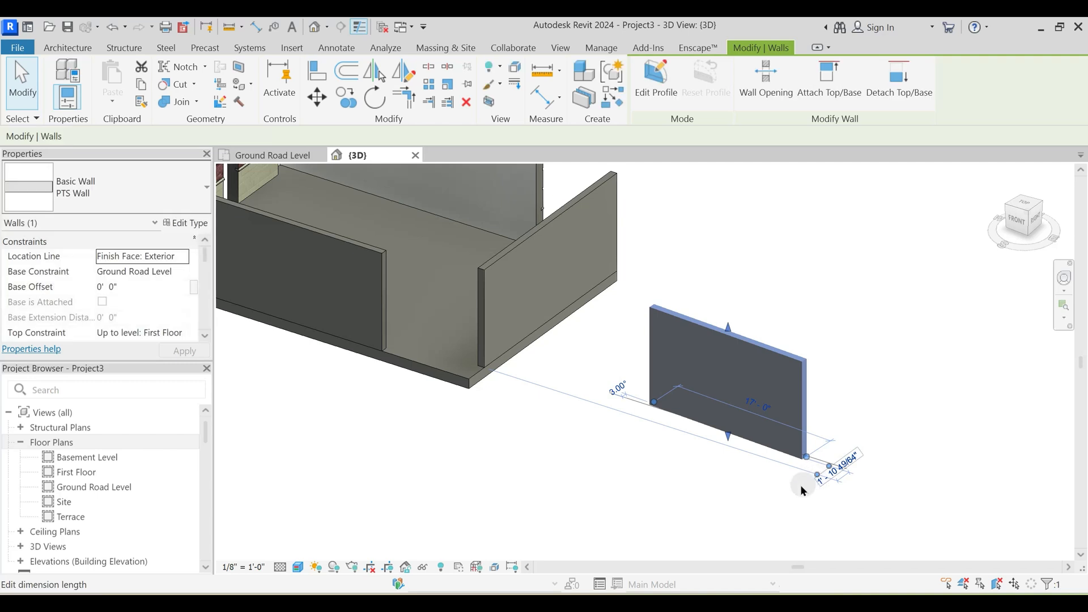
{"action": "key", "text": "ctrl+z"}
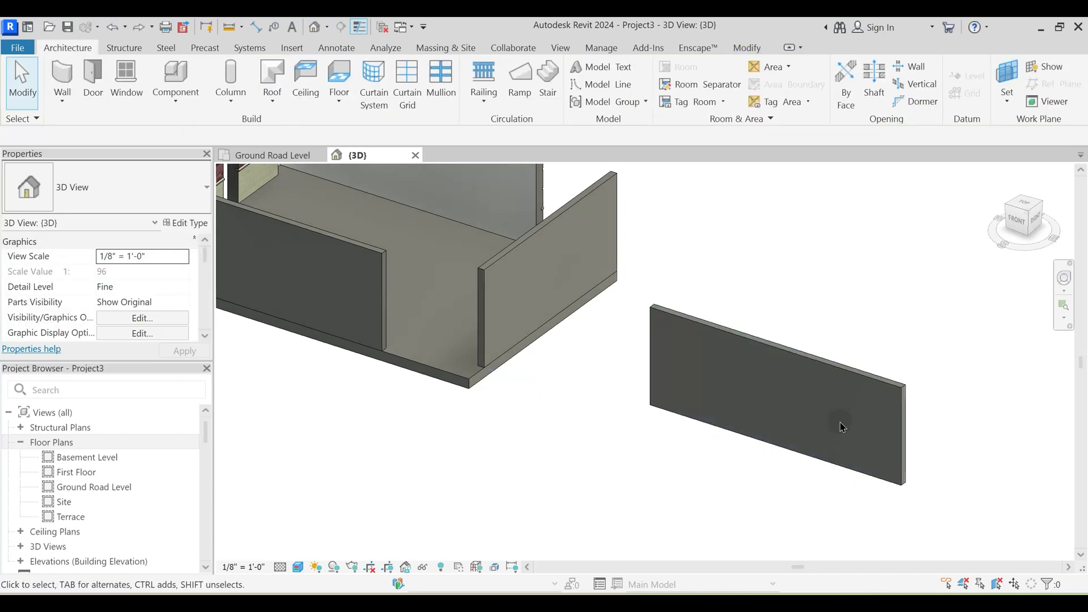
- Check the freestanding PTS Wall's length and spacing dimensions from a lower 3D angle, then clear the selection
{"action": "middle_click_drag", "start_coordinate": [791, 445], "coordinate": [782, 390], "text": "shift"}
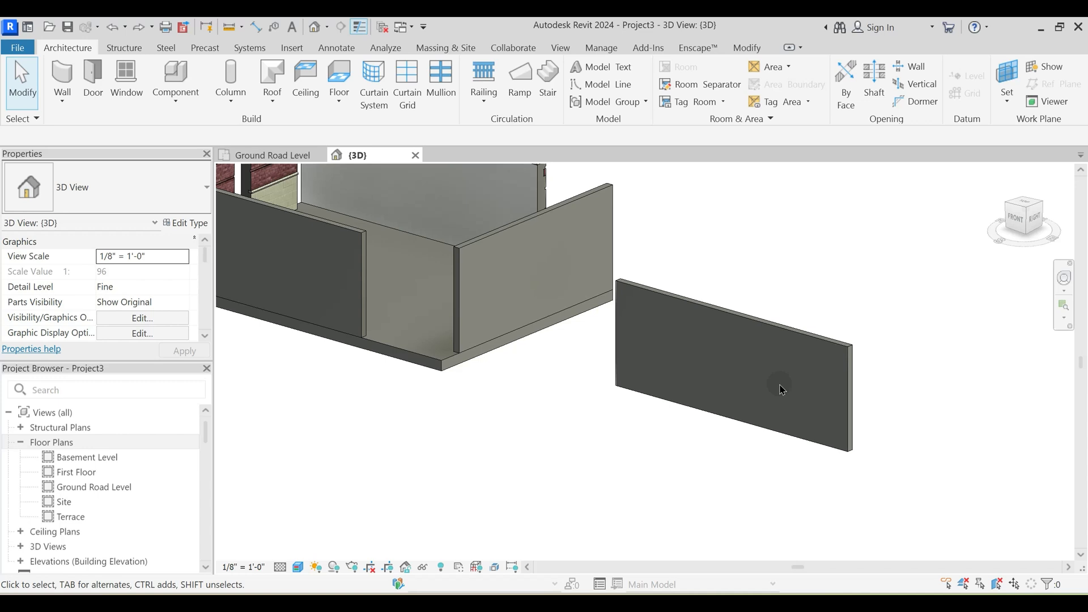
{"action": "left_click", "coordinate": [809, 343]}
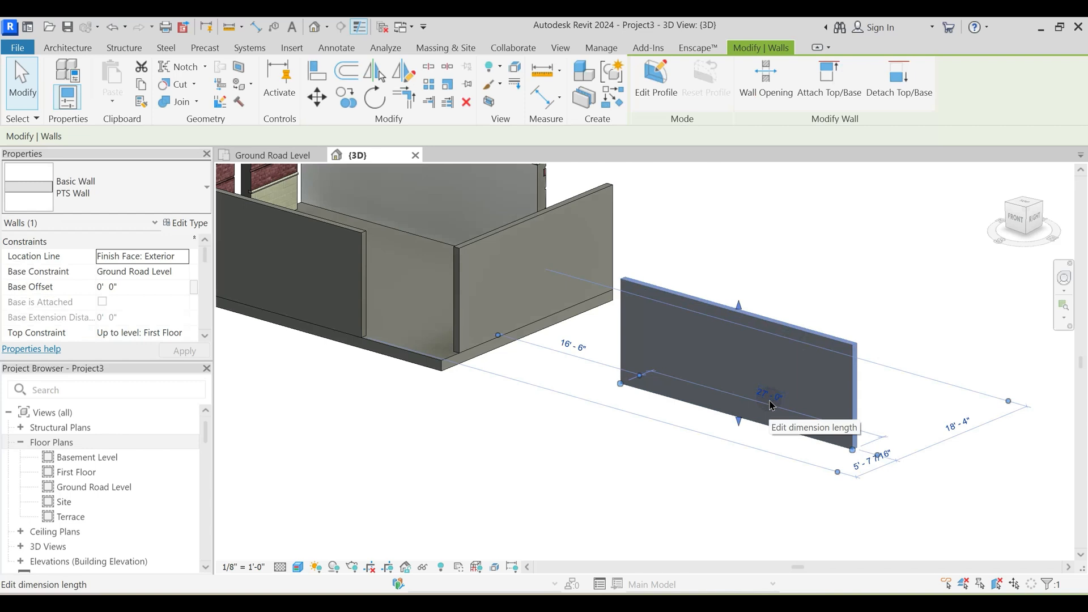
{"action": "left_click", "coordinate": [661, 502]}
{"action": "middle_click_drag", "start_coordinate": [684, 478], "coordinate": [707, 446], "text": "shift"}
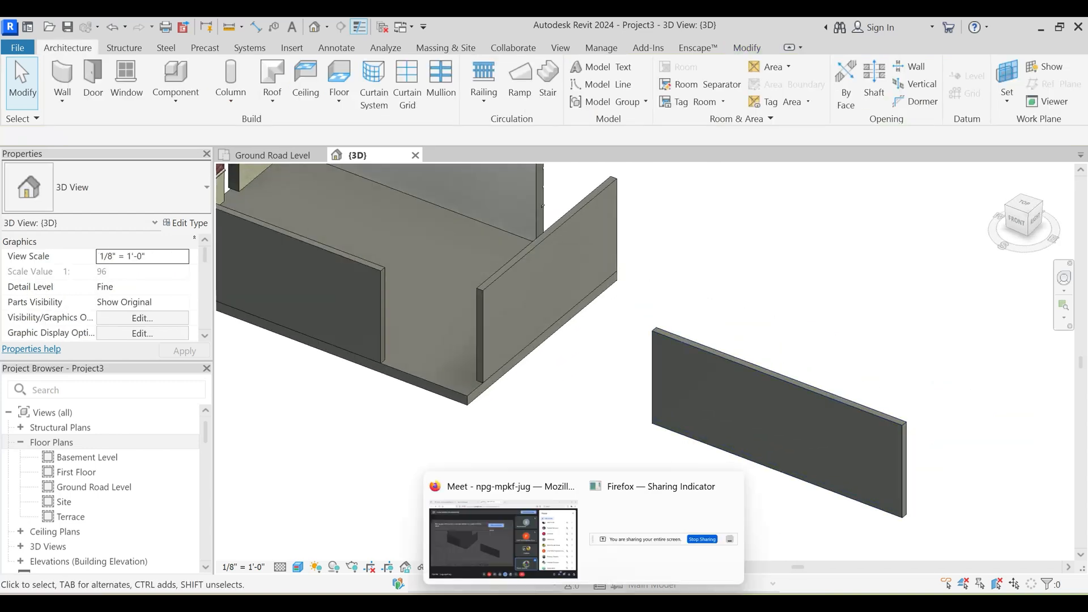
- Switch to the Google Meet call to recheck the participants, and return to an overview of the slab and walls in Revit
{"action": "left_click", "coordinate": [503, 541]}
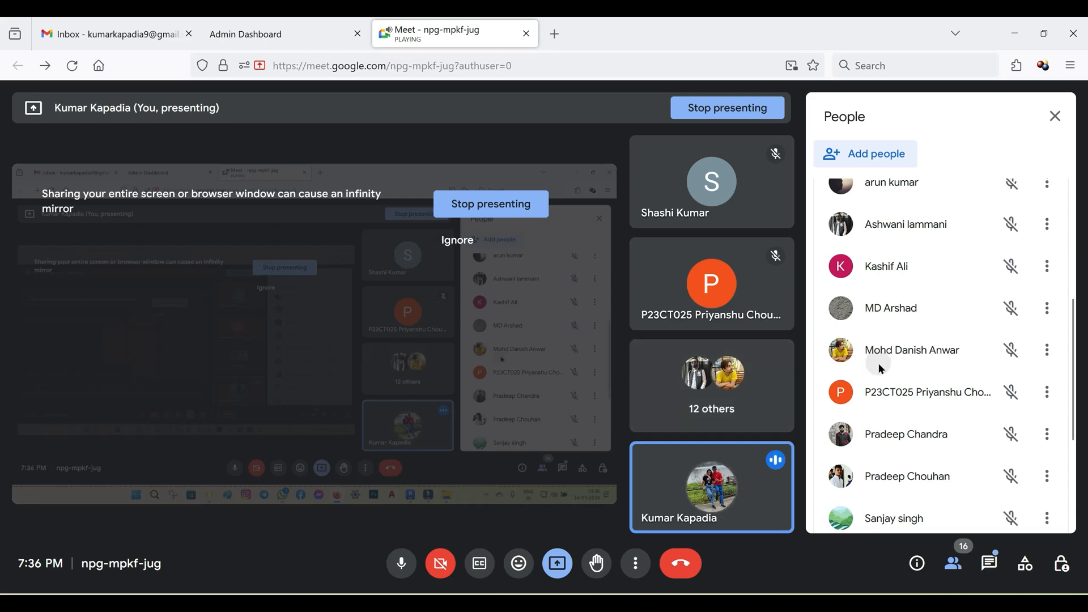
{"action": "scroll", "coordinate": [878, 362], "scroll_direction": "up", "scroll_amount": 3}
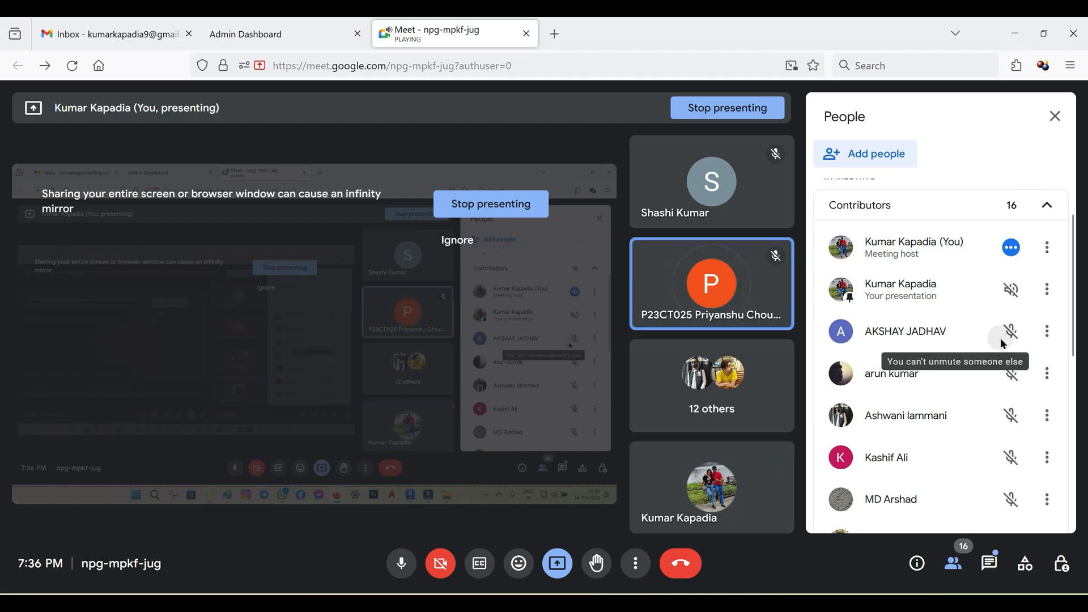
{"action": "left_click", "coordinate": [1015, 33]}
{"action": "scroll", "coordinate": [691, 401], "scroll_direction": "down", "scroll_amount": 3}
{"action": "middle_click_drag", "start_coordinate": [647, 420], "coordinate": [658, 399], "text": "shift"}
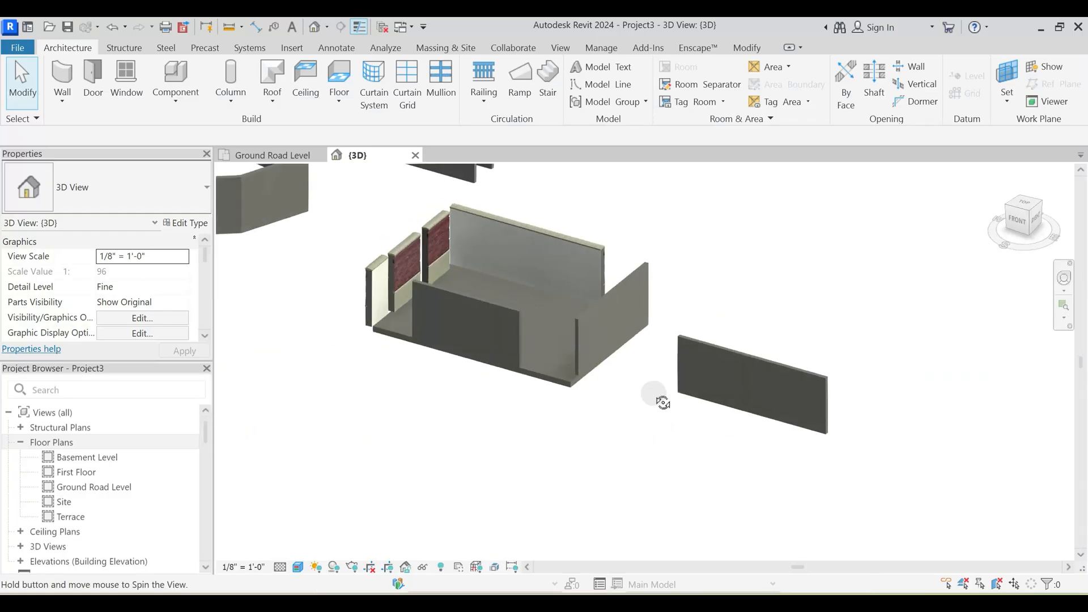
- Open PTS Live Class File Jan 24 from the Desktop folder PTS, under 0 Live Classes, 7 Batch Jan-Feb 2024, Phase -1 Basics
{"action": "left_click", "coordinate": [48, 27]}
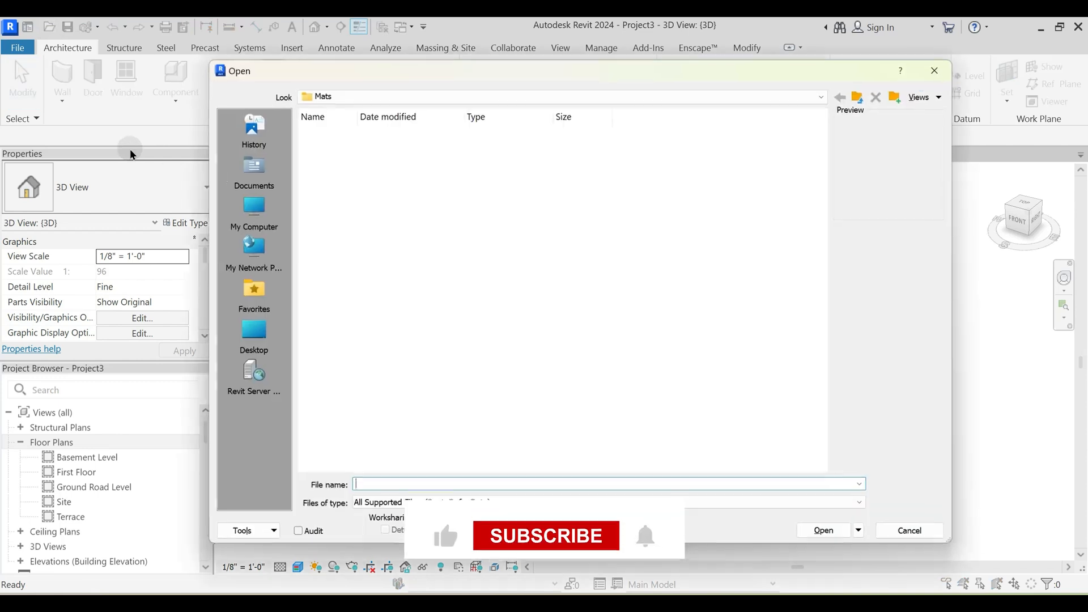
{"action": "left_click", "coordinate": [379, 98]}
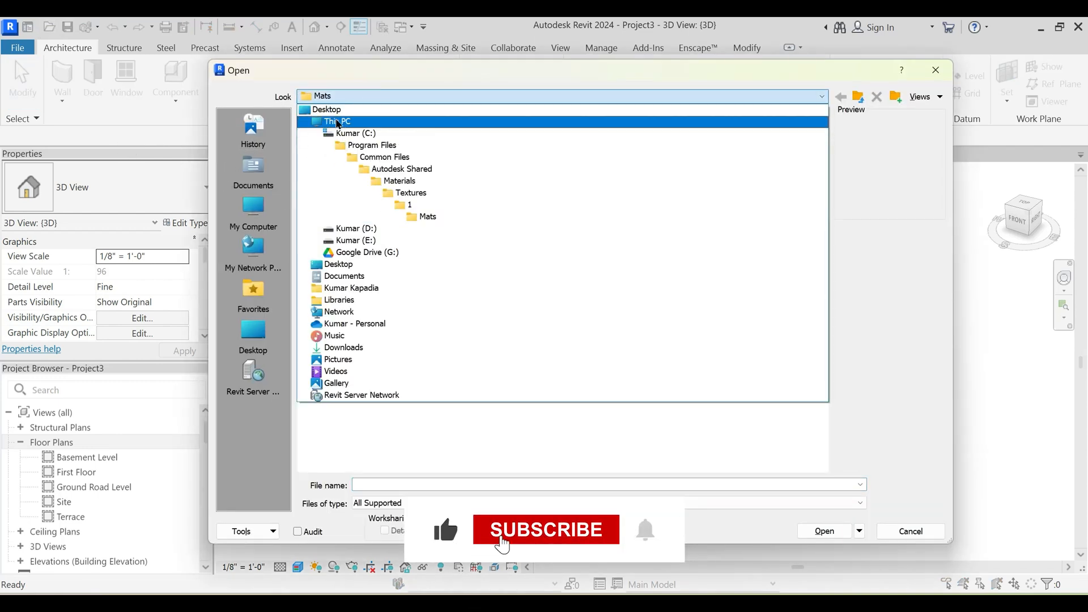
{"action": "left_click", "coordinate": [336, 112]}
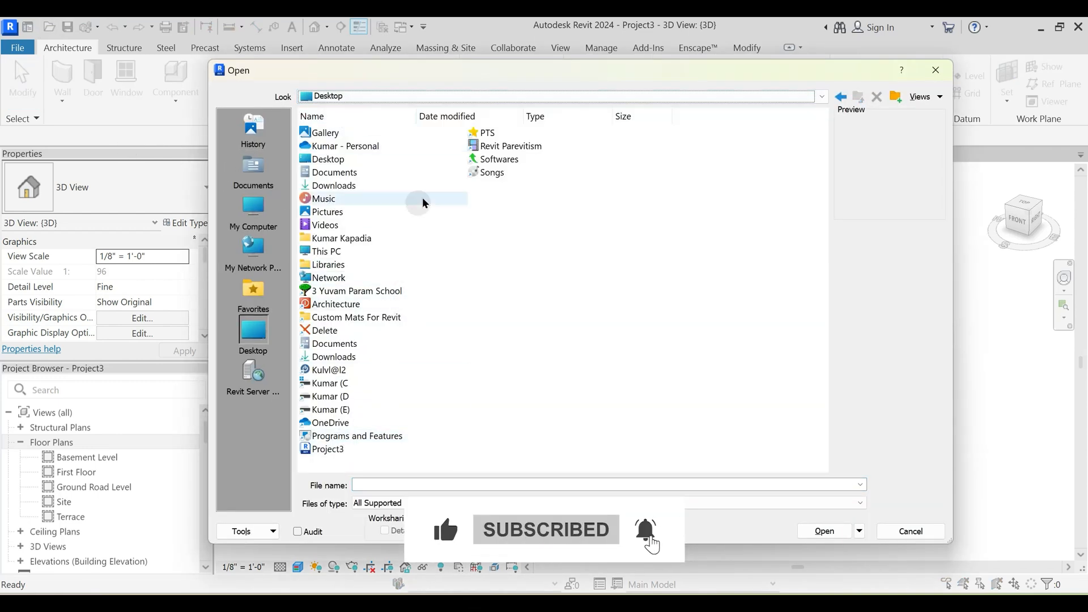
{"action": "double_click", "coordinate": [483, 135]}
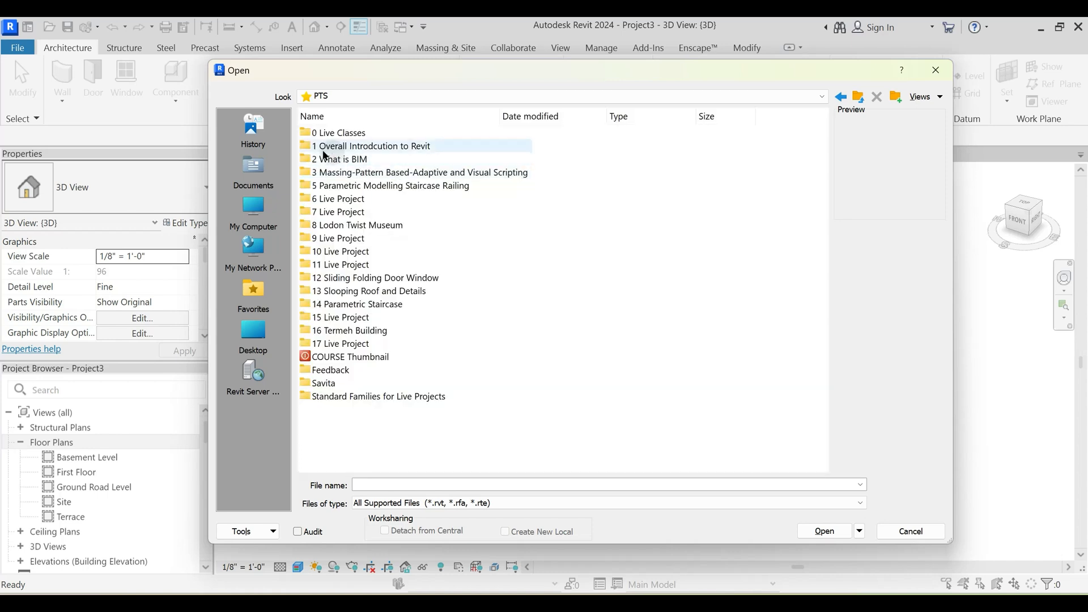
{"action": "double_click", "coordinate": [334, 134]}
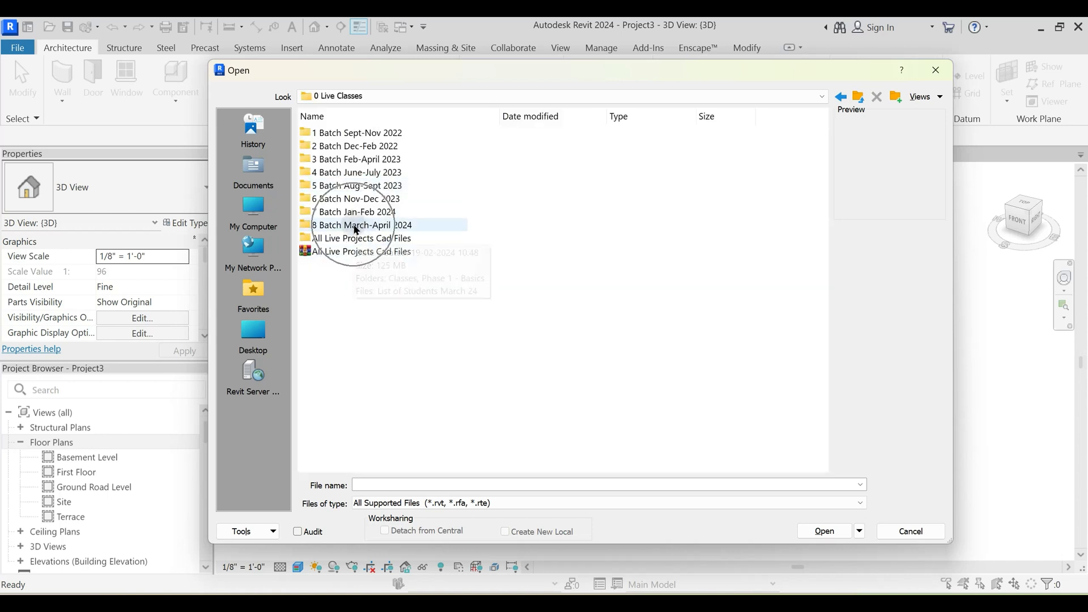
{"action": "double_click", "coordinate": [357, 215]}
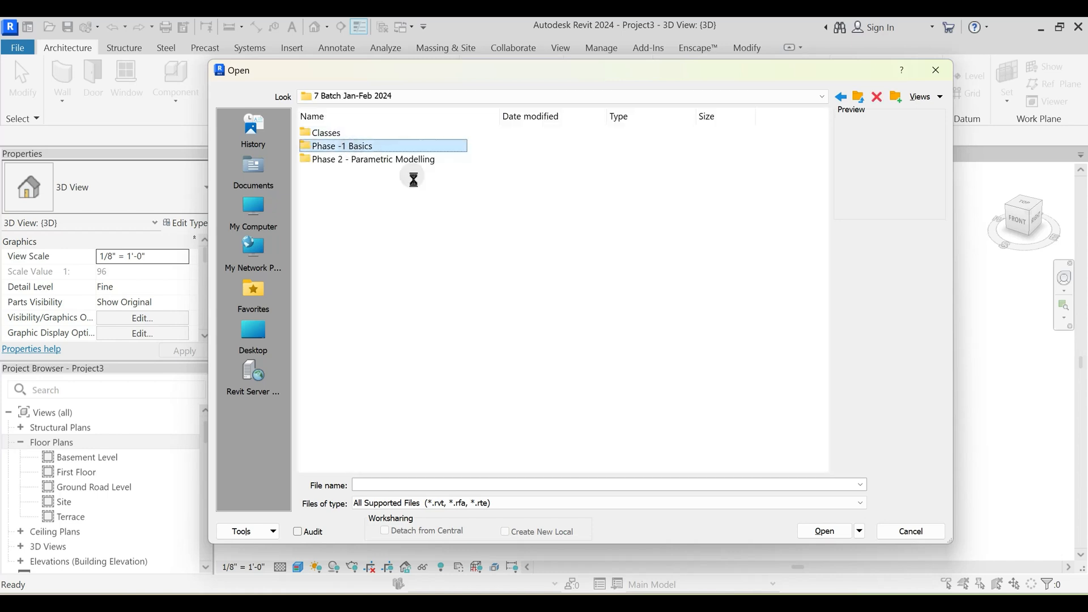
{"action": "left_click", "coordinate": [396, 146]}
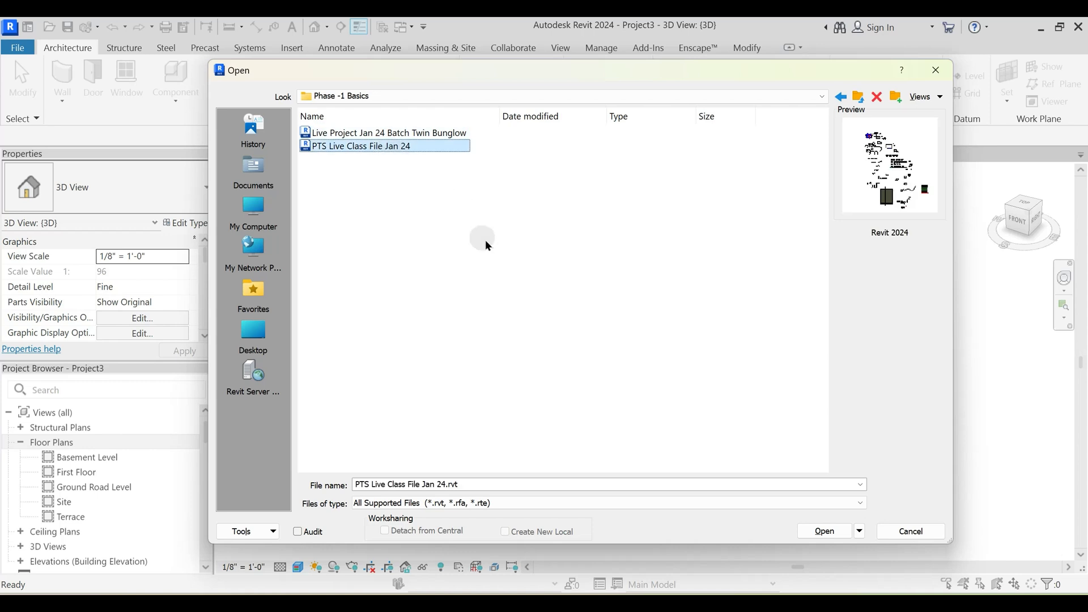
{"action": "left_click", "coordinate": [827, 529]}
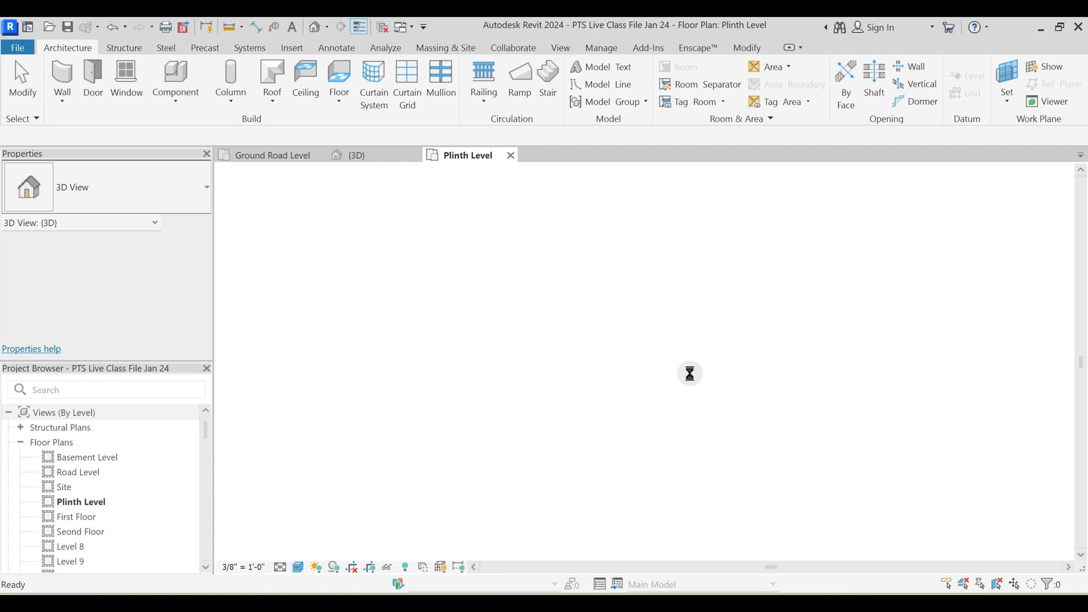
- Open the default 3D view of the class file and examine its curved walls, curtain walls and tiled floor samples
{"action": "left_click", "coordinate": [315, 28]}
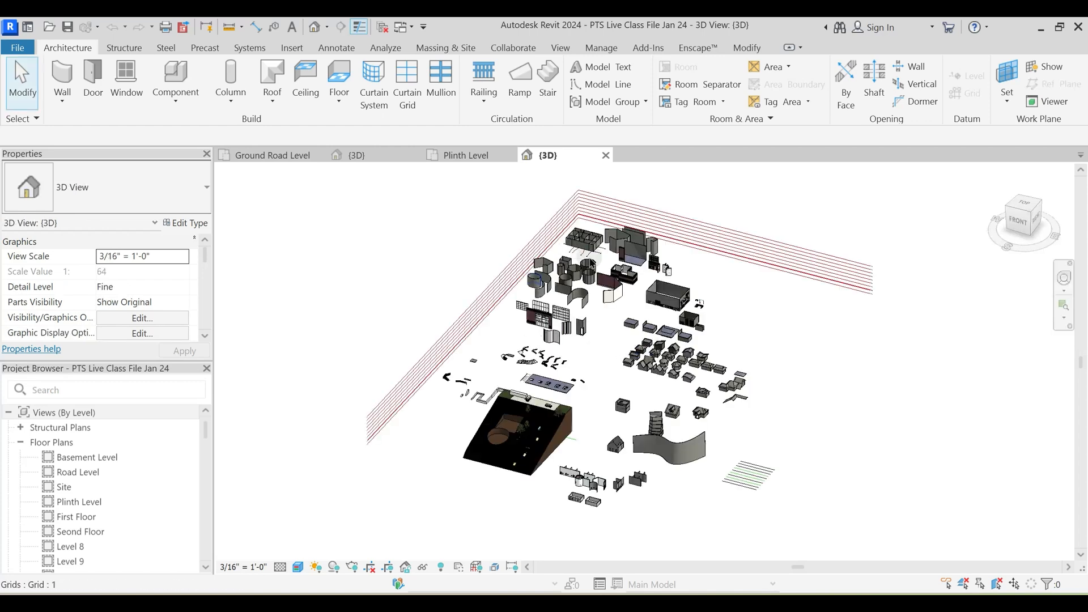
{"action": "scroll", "coordinate": [740, 405], "scroll_direction": "up", "scroll_amount": 5}
{"action": "scroll", "coordinate": [760, 465], "scroll_direction": "up", "scroll_amount": 1}
{"action": "middle_click_drag", "start_coordinate": [692, 408], "coordinate": [555, 199]}
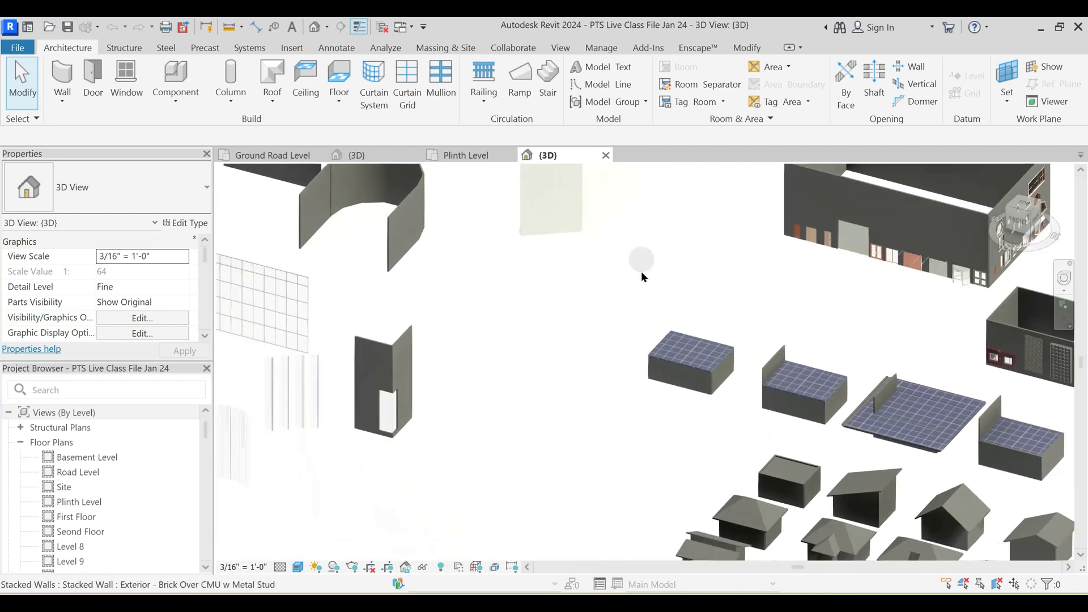
{"action": "scroll", "coordinate": [641, 271], "scroll_direction": "down", "scroll_amount": 1}
{"action": "middle_click_drag", "start_coordinate": [635, 400], "coordinate": [765, 391], "text": "shift"}
{"action": "middle_click_drag", "start_coordinate": [400, 442], "coordinate": [743, 342]}
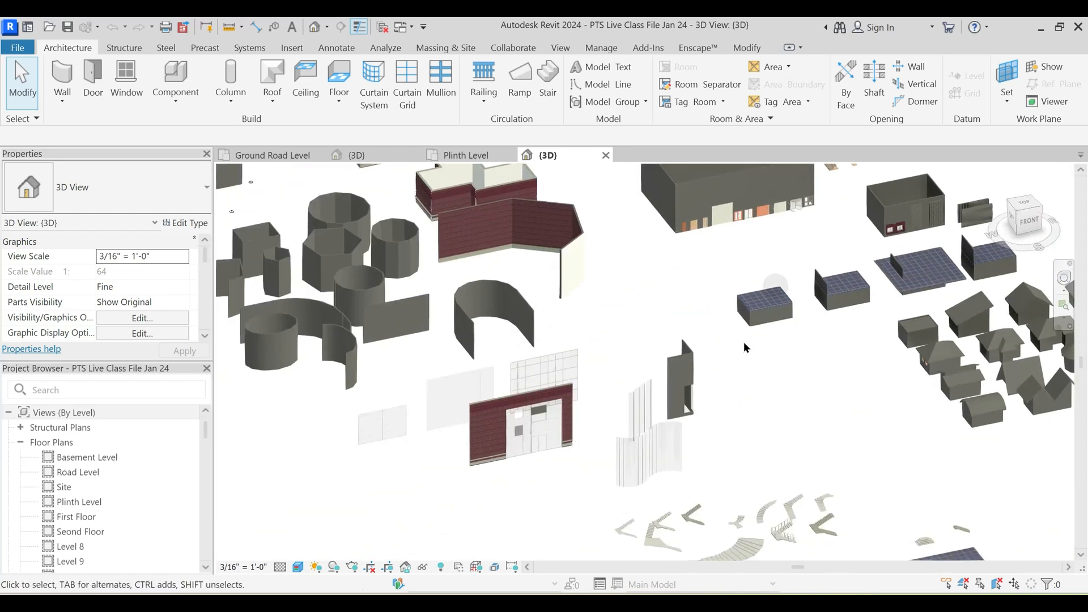
{"action": "scroll", "coordinate": [658, 371], "scroll_direction": "up", "scroll_amount": 1}
{"action": "scroll", "coordinate": [591, 468], "scroll_direction": "up", "scroll_amount": 1}
{"action": "middle_click_drag", "start_coordinate": [609, 436], "coordinate": [631, 193], "text": "shift"}
{"action": "middle_click_drag", "start_coordinate": [618, 419], "coordinate": [544, 428], "text": "shift"}
{"action": "mouse_move", "coordinate": [734, 527]}
{"action": "middle_mouse_down"}
{"action": "mouse_move", "coordinate": [747, 412]}
{"action": "mouse_move", "coordinate": [704, 552]}
{"action": "middle_mouse_up"}
{"action": "mouse_move", "coordinate": [705, 267]}
{"action": "middle_mouse_down"}
{"action": "mouse_move", "coordinate": [544, 478]}
{"action": "mouse_move", "coordinate": [503, 499]}
{"action": "middle_mouse_up"}
{"action": "scroll", "coordinate": [592, 351], "scroll_direction": "up", "scroll_amount": 3}
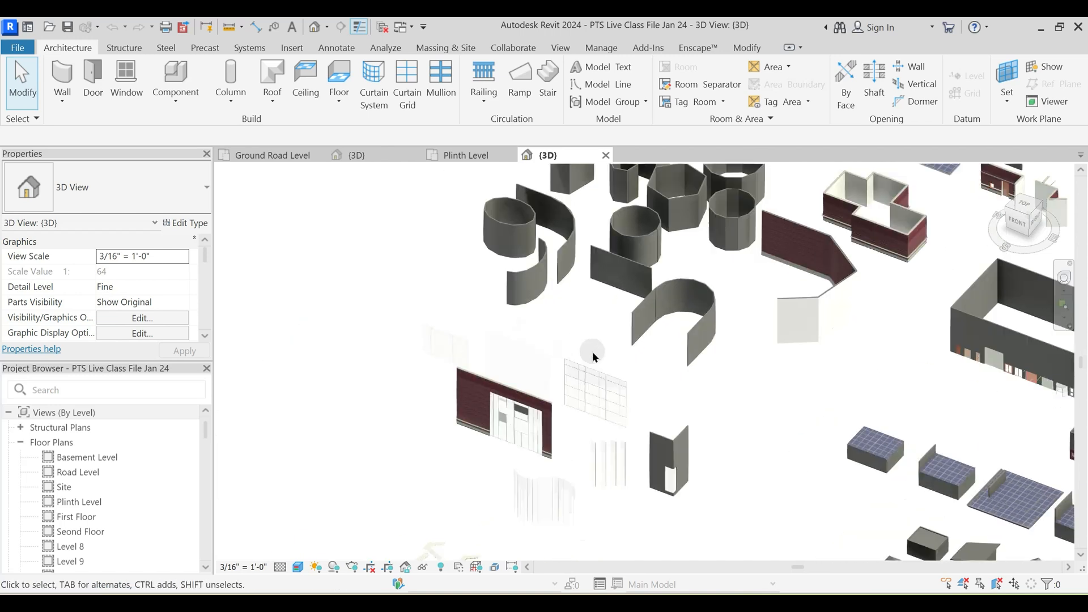
- Examine the door and window sample building, the grid of rooms and the layered brick wall samples in 3D
{"action": "middle_click_drag", "start_coordinate": [613, 376], "coordinate": [517, 559]}
{"action": "middle_click_drag", "start_coordinate": [833, 396], "coordinate": [429, 268]}
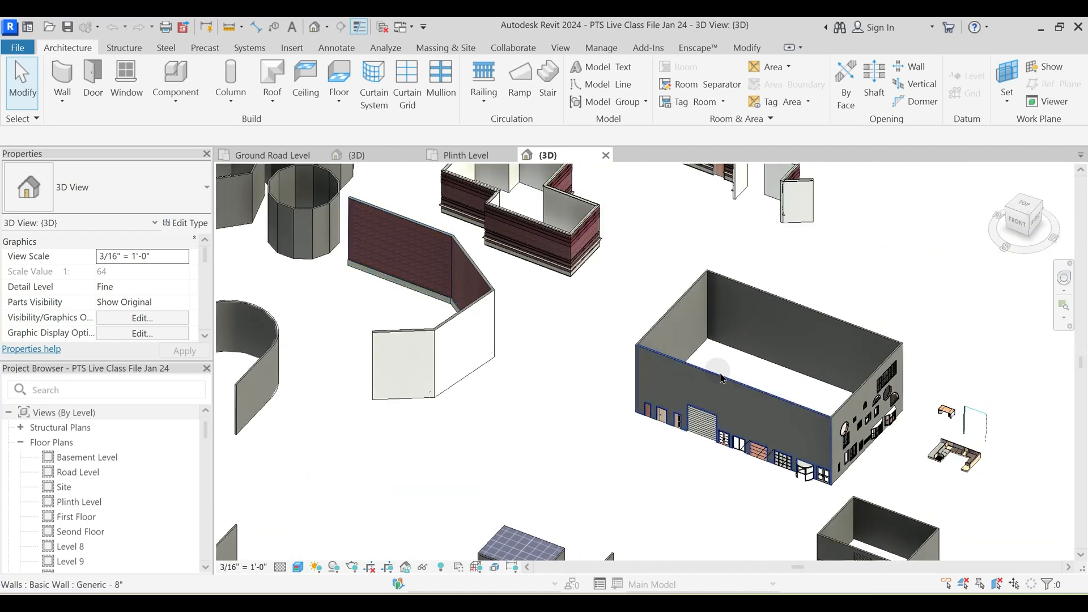
{"action": "middle_click_drag", "start_coordinate": [597, 384], "coordinate": [733, 448]}
{"action": "middle_click_drag", "start_coordinate": [854, 393], "coordinate": [787, 543]}
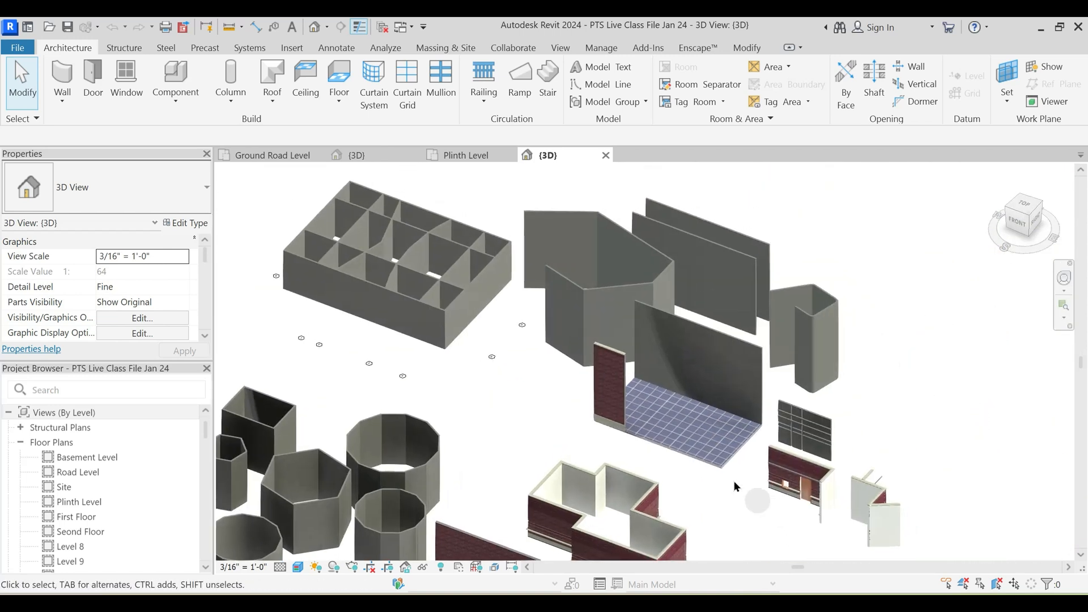
{"action": "middle_click_drag", "start_coordinate": [774, 476], "coordinate": [744, 231]}
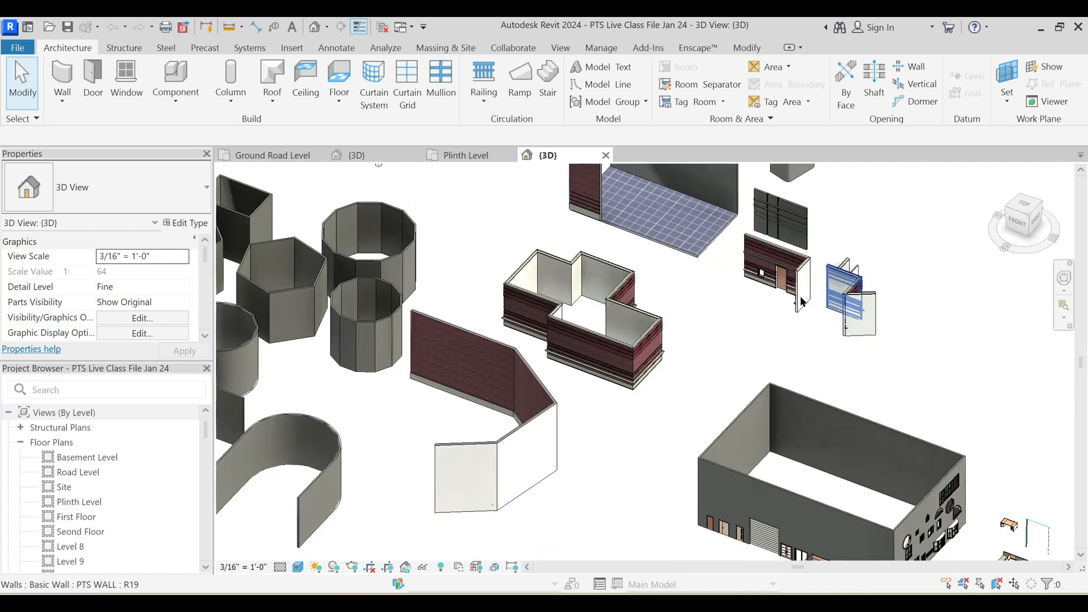
{"action": "scroll", "coordinate": [804, 307], "scroll_direction": "up", "scroll_amount": 3}
{"action": "scroll", "coordinate": [802, 302], "scroll_direction": "down", "scroll_amount": 3}
- Examine the remaining class samples in 3D, from the curtain walls to the roofs, sloped terrain and large curved wall
{"action": "middle_click_drag", "start_coordinate": [570, 435], "coordinate": [668, 314]}
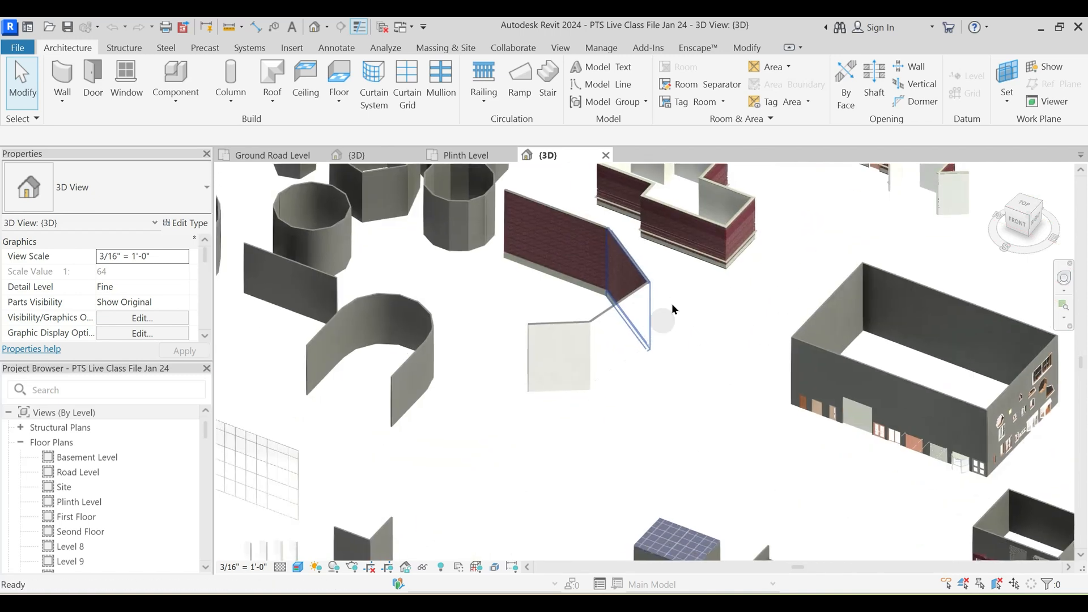
{"action": "scroll", "coordinate": [641, 317], "scroll_direction": "down", "scroll_amount": 2}
{"action": "middle_click_drag", "start_coordinate": [573, 433], "coordinate": [648, 317]}
{"action": "scroll", "coordinate": [515, 395], "scroll_direction": "up", "scroll_amount": 4}
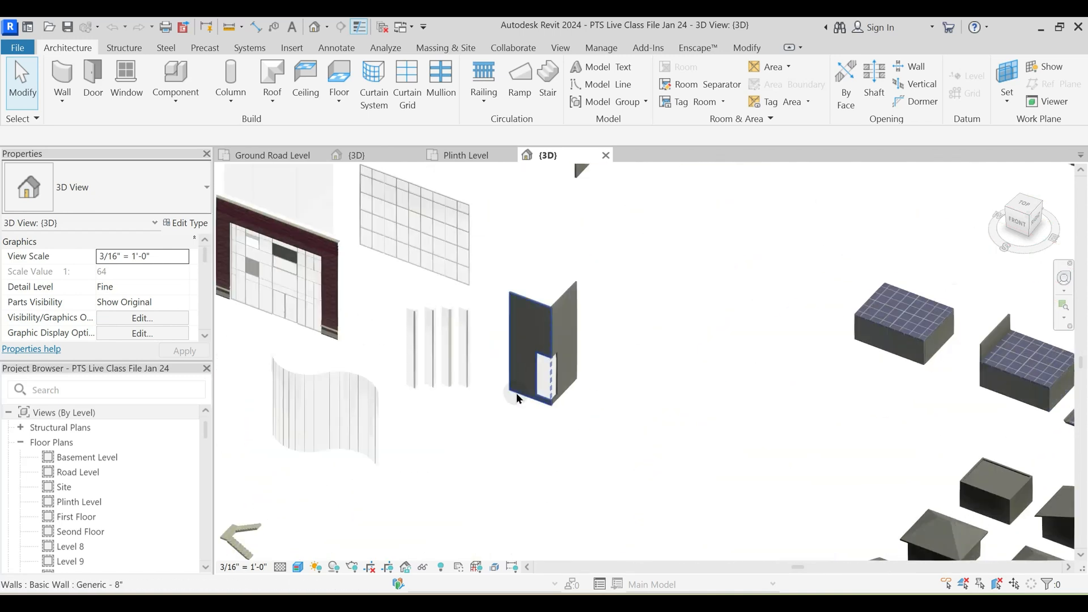
{"action": "scroll", "coordinate": [581, 372], "scroll_direction": "down", "scroll_amount": 3}
{"action": "middle_click_drag", "start_coordinate": [480, 423], "coordinate": [604, 218]}
{"action": "scroll", "coordinate": [599, 374], "scroll_direction": "down", "scroll_amount": 2}
{"action": "middle_click_drag", "start_coordinate": [680, 434], "coordinate": [493, 159]}
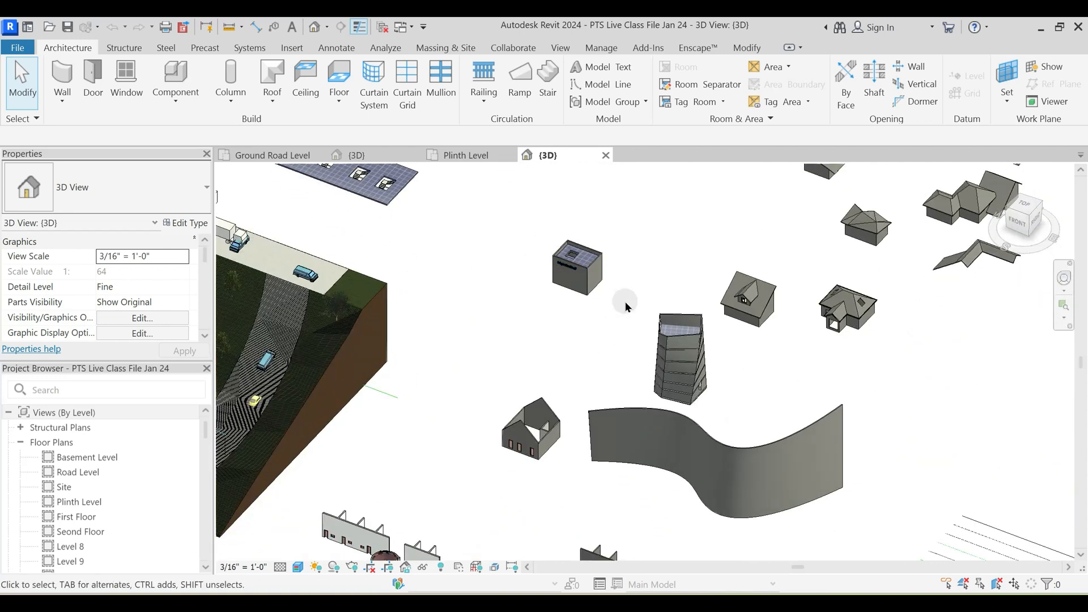
- Examine the tapered tower, the wavy wall and the small wall samples near the terrain in the class file's 3D view
{"action": "scroll", "coordinate": [683, 346], "scroll_direction": "up", "scroll_amount": 2}
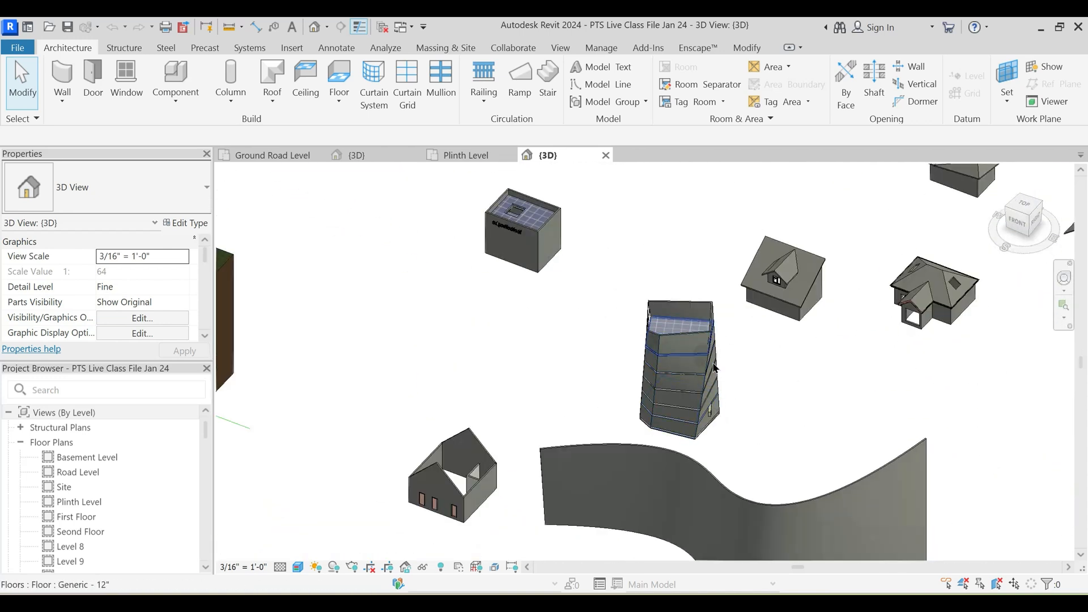
{"action": "scroll", "coordinate": [712, 369], "scroll_direction": "down", "scroll_amount": 2}
{"action": "middle_click_drag", "start_coordinate": [512, 401], "coordinate": [757, 449]}
{"action": "scroll", "coordinate": [460, 324], "scroll_direction": "down", "scroll_amount": 2}
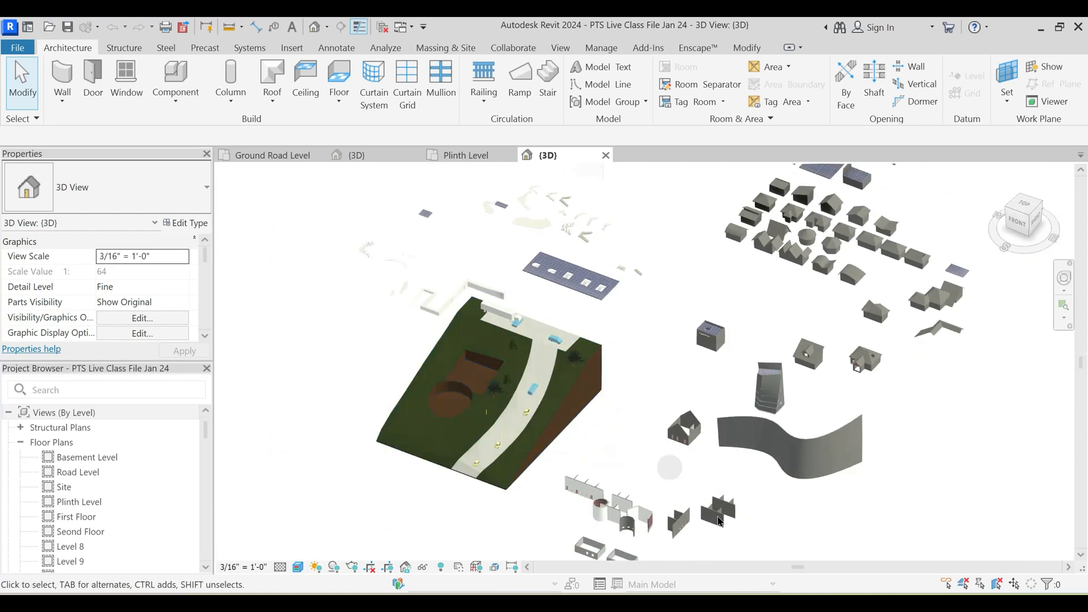
{"action": "scroll", "coordinate": [648, 545], "scroll_direction": "up", "scroll_amount": 2}
{"action": "middle_click_drag", "start_coordinate": [648, 546], "coordinate": [641, 399]}
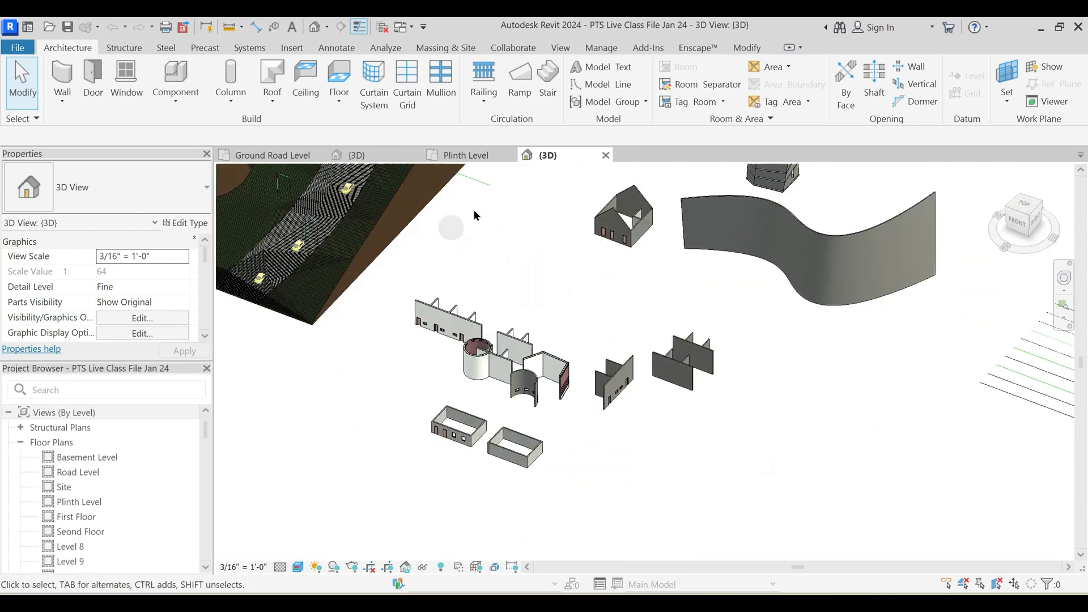
{"action": "scroll", "coordinate": [607, 387], "scroll_direction": "up", "scroll_amount": 8}
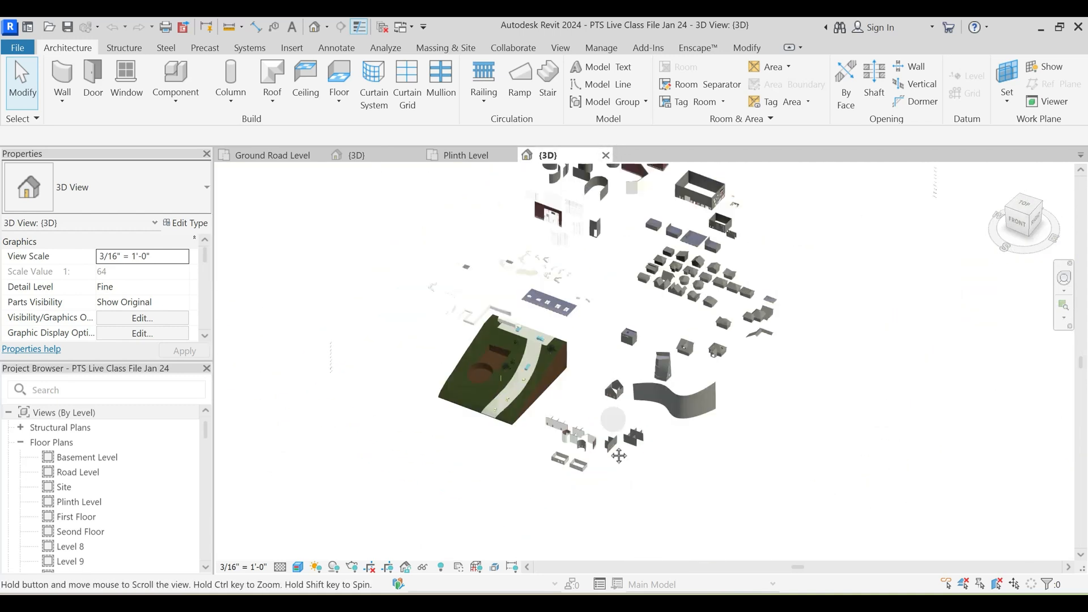
- Examine the layered brick wall with the door and window and the grooved grey wall panel from several sides
{"action": "scroll", "coordinate": [649, 299], "scroll_direction": "up", "scroll_amount": 7}
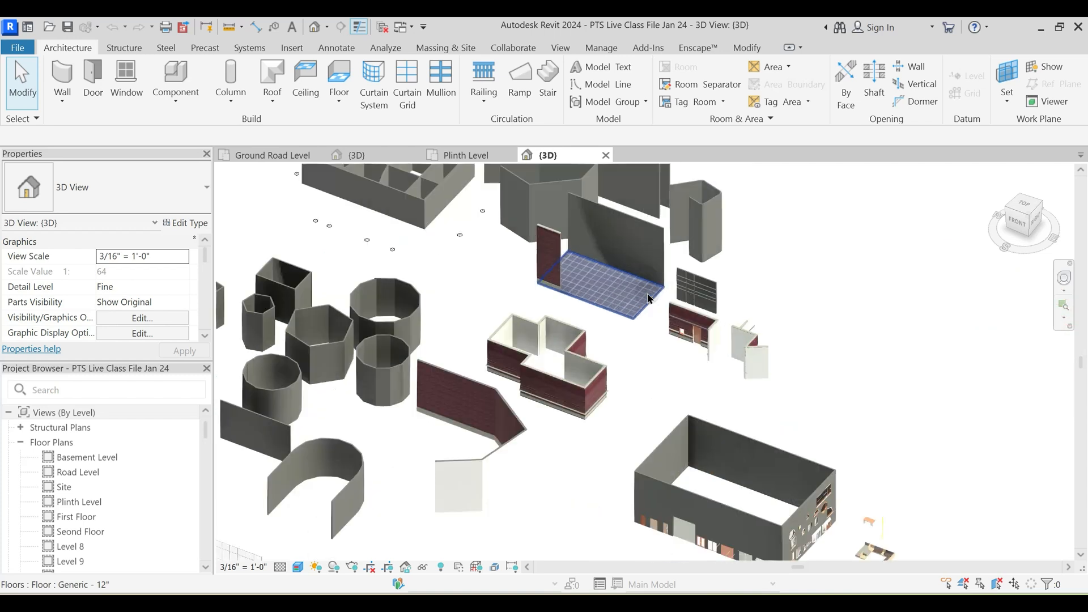
{"action": "middle_click_drag", "start_coordinate": [707, 324], "coordinate": [657, 410]}
{"action": "middle_click_drag", "start_coordinate": [748, 440], "coordinate": [589, 297]}
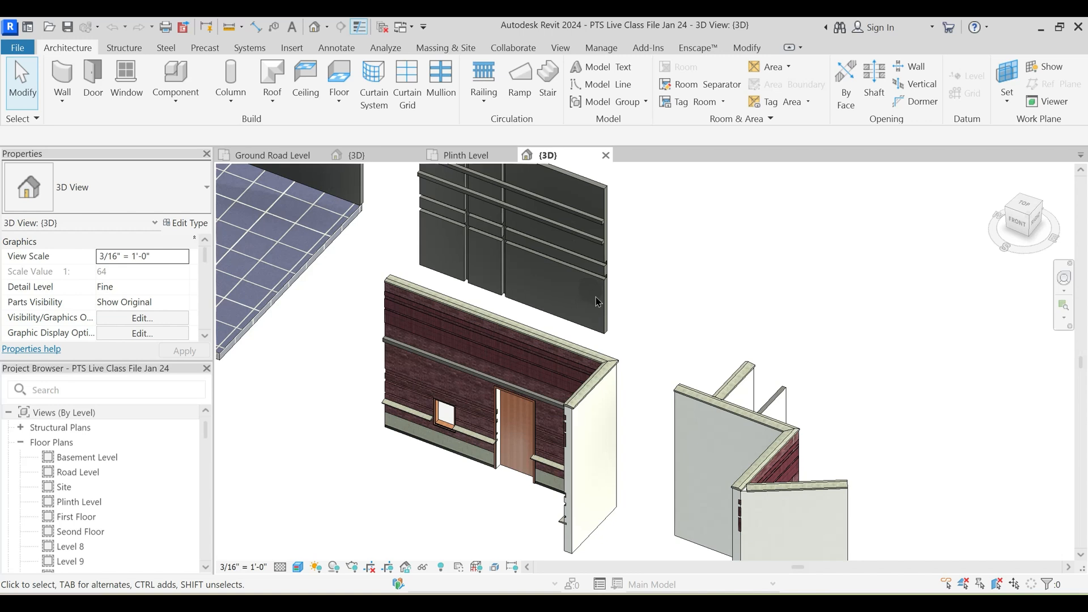
{"action": "scroll", "coordinate": [596, 372], "scroll_direction": "down", "scroll_amount": 1}
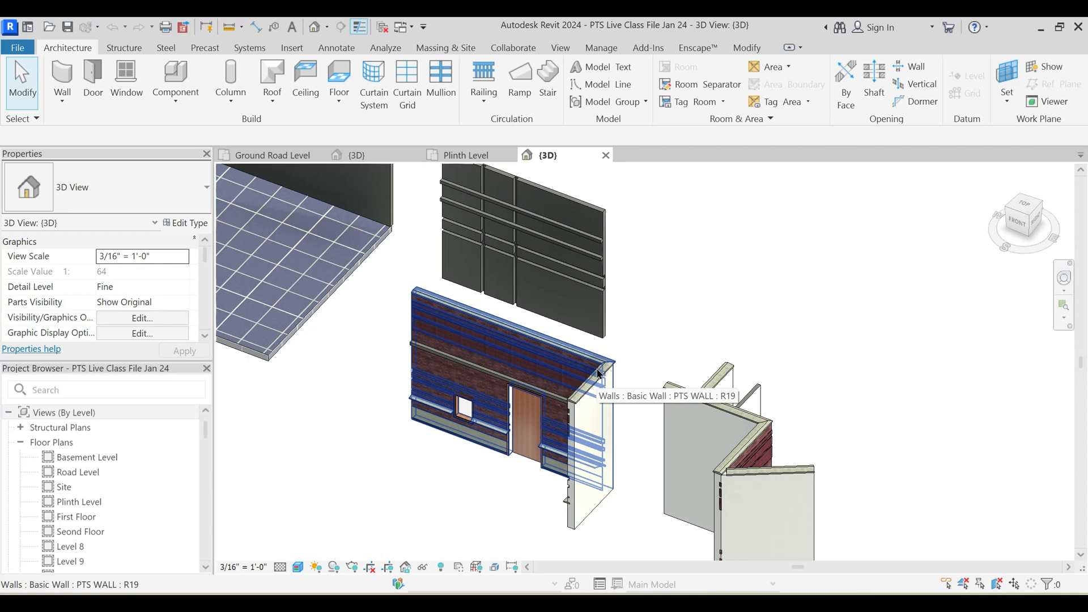
{"action": "scroll", "coordinate": [607, 416], "scroll_direction": "down", "scroll_amount": 2}
{"action": "left_click", "coordinate": [585, 481]}
{"action": "middle_click_drag", "start_coordinate": [517, 481], "coordinate": [672, 501], "text": "shift"}
{"action": "left_click", "coordinate": [583, 542]}
{"action": "middle_click_drag", "start_coordinate": [575, 485], "coordinate": [597, 408]}
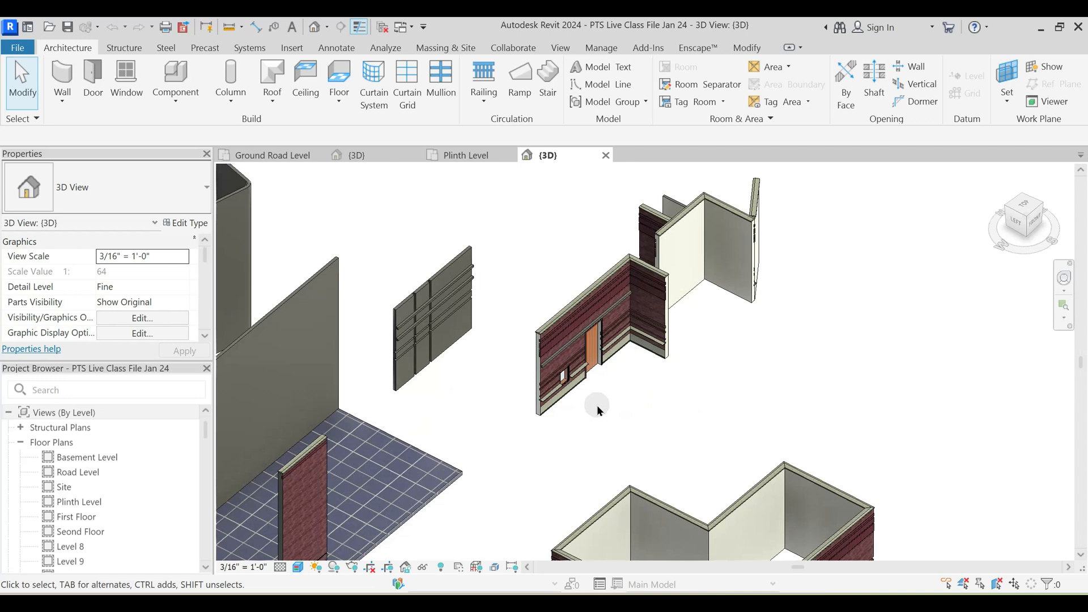
- Examine the brick room outlines, tiled floor and freestanding walls around the layered brick wall sample
{"action": "scroll", "coordinate": [596, 404], "scroll_direction": "down", "scroll_amount": 1}
{"action": "middle_click_drag", "start_coordinate": [624, 432], "coordinate": [654, 417]}
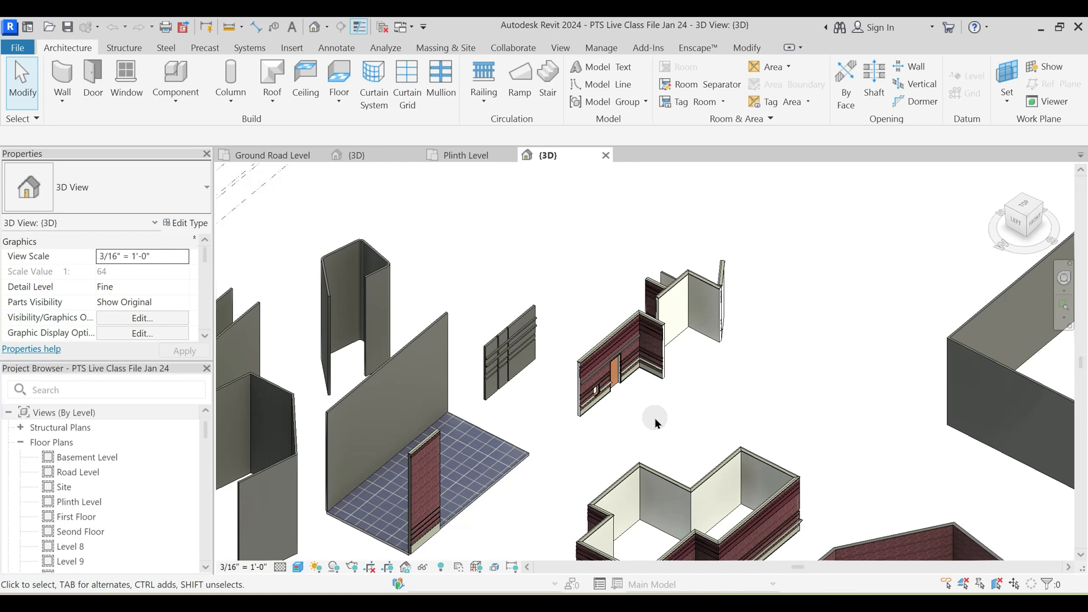
{"action": "scroll", "coordinate": [652, 420], "scroll_direction": "up", "scroll_amount": 3}
{"action": "scroll", "coordinate": [634, 437], "scroll_direction": "down", "scroll_amount": 3}
{"action": "middle_click_drag", "start_coordinate": [632, 442], "coordinate": [633, 403], "text": "shift"}
{"action": "scroll", "coordinate": [601, 405], "scroll_direction": "down", "scroll_amount": 3}
{"action": "middle_click_drag", "start_coordinate": [526, 478], "coordinate": [784, 317]}
{"action": "scroll", "coordinate": [720, 478], "scroll_direction": "down", "scroll_amount": 1}
{"action": "scroll", "coordinate": [736, 390], "scroll_direction": "down", "scroll_amount": 2}
{"action": "middle_click_drag", "start_coordinate": [683, 453], "coordinate": [662, 392]}
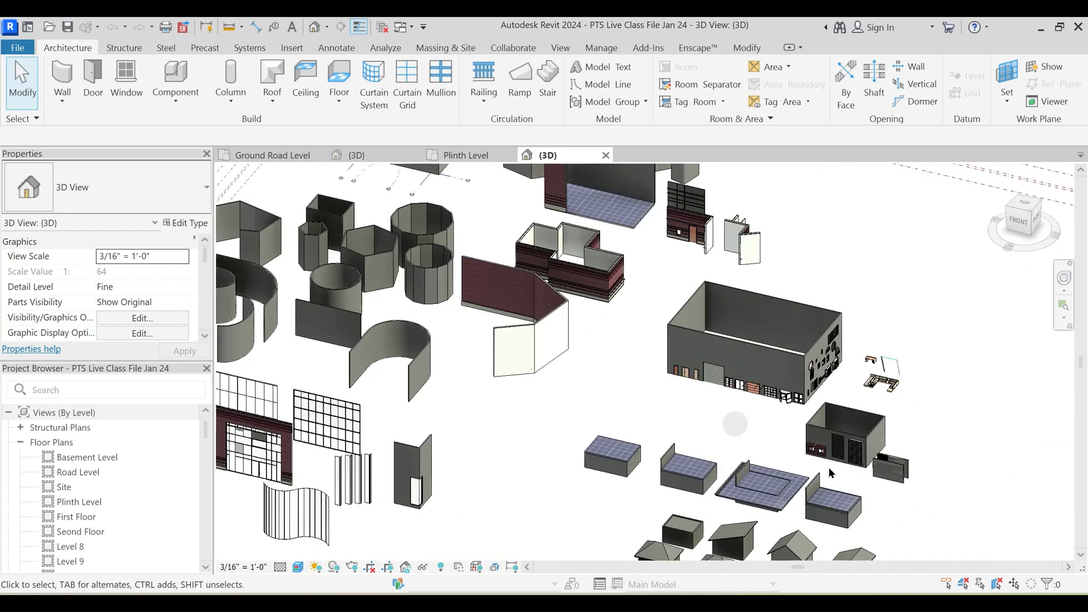
- Inspect the Elevation Treatment walls up close, including the wavy panels, vertical fins and block-patterned facade
{"action": "scroll", "coordinate": [828, 467], "scroll_direction": "up", "scroll_amount": 5}
{"action": "scroll", "coordinate": [846, 478], "scroll_direction": "up", "scroll_amount": 8}
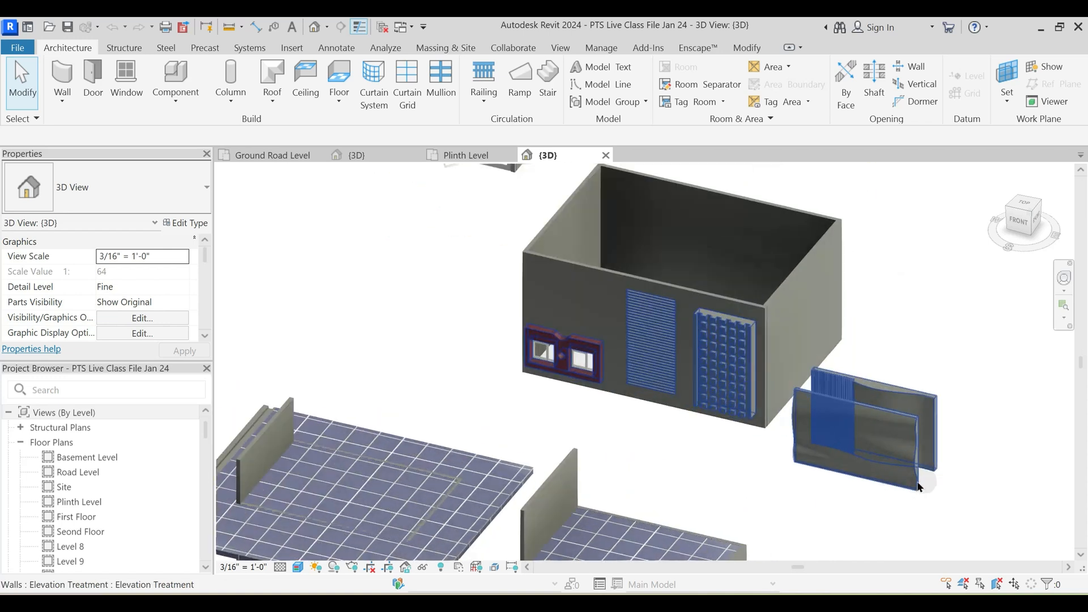
{"action": "left_click", "coordinate": [916, 454]}
{"action": "middle_click_drag", "start_coordinate": [917, 454], "coordinate": [737, 435], "text": "shift"}
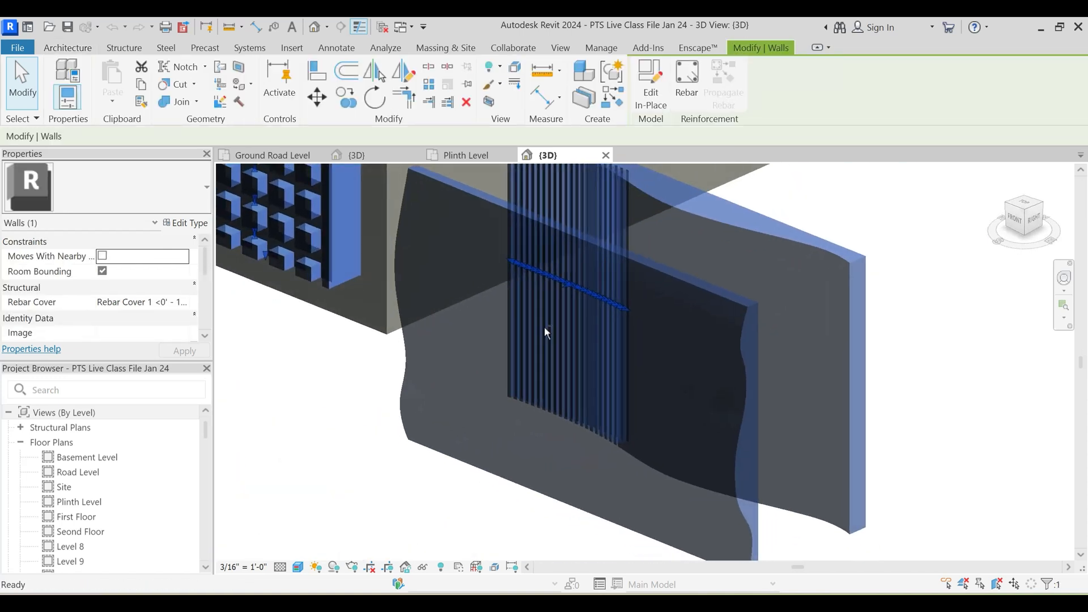
{"action": "scroll", "coordinate": [765, 466], "scroll_direction": "down", "scroll_amount": 5}
{"action": "left_click", "coordinate": [710, 465]}
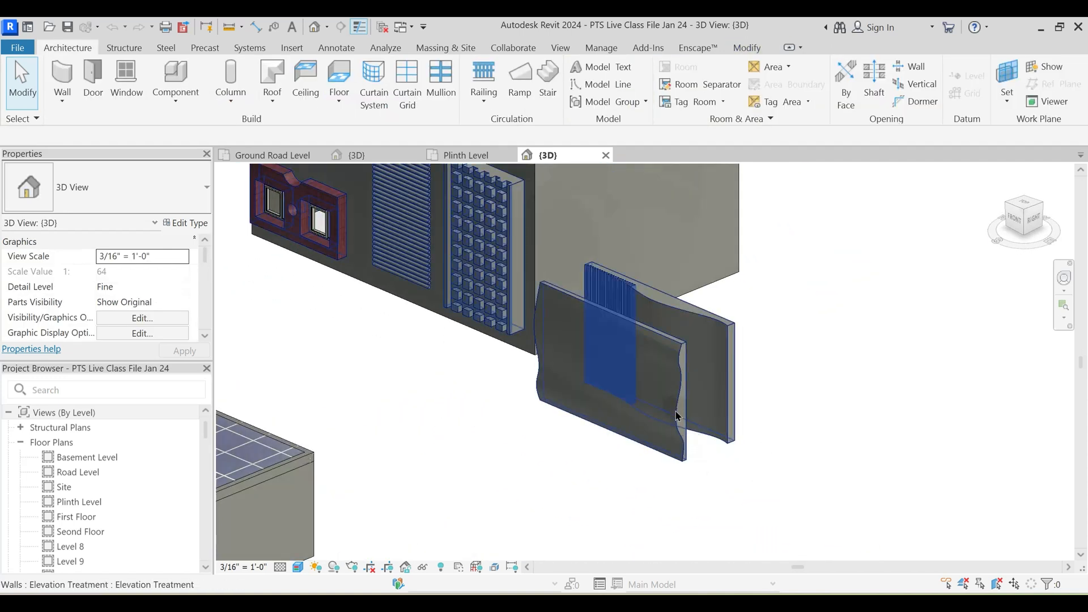
{"action": "scroll", "coordinate": [677, 377], "scroll_direction": "up", "scroll_amount": 2}
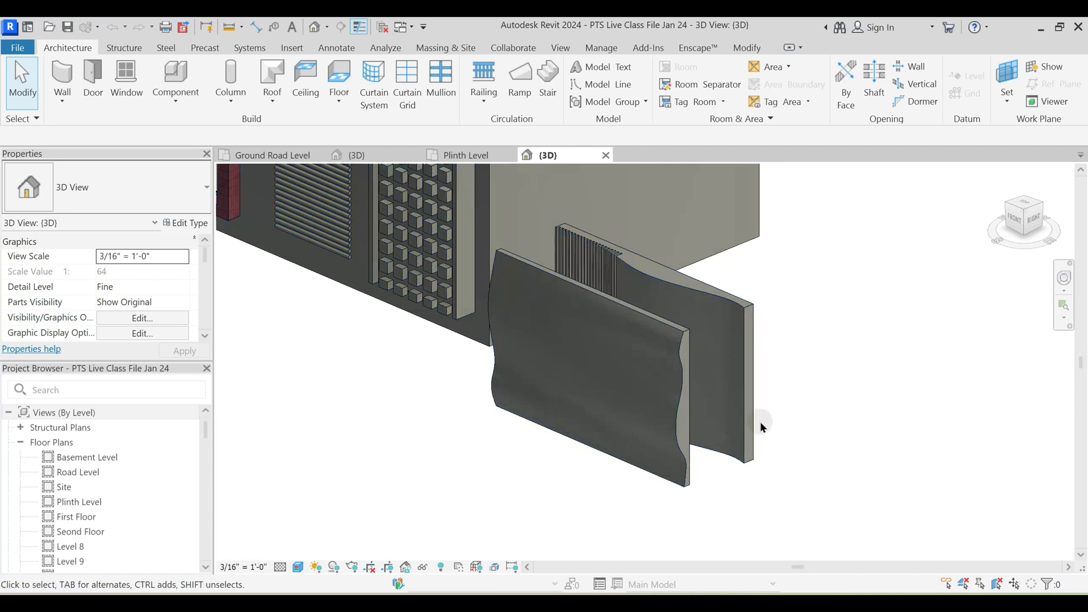
{"action": "scroll", "coordinate": [663, 449], "scroll_direction": "down", "scroll_amount": 5}
{"action": "middle_click_drag", "start_coordinate": [663, 449], "coordinate": [770, 417], "text": "shift"}
{"action": "scroll", "coordinate": [708, 396], "scroll_direction": "down", "scroll_amount": 3}
{"action": "scroll", "coordinate": [667, 379], "scroll_direction": "up", "scroll_amount": 3}
{"action": "scroll", "coordinate": [666, 379], "scroll_direction": "down", "scroll_amount": 2}
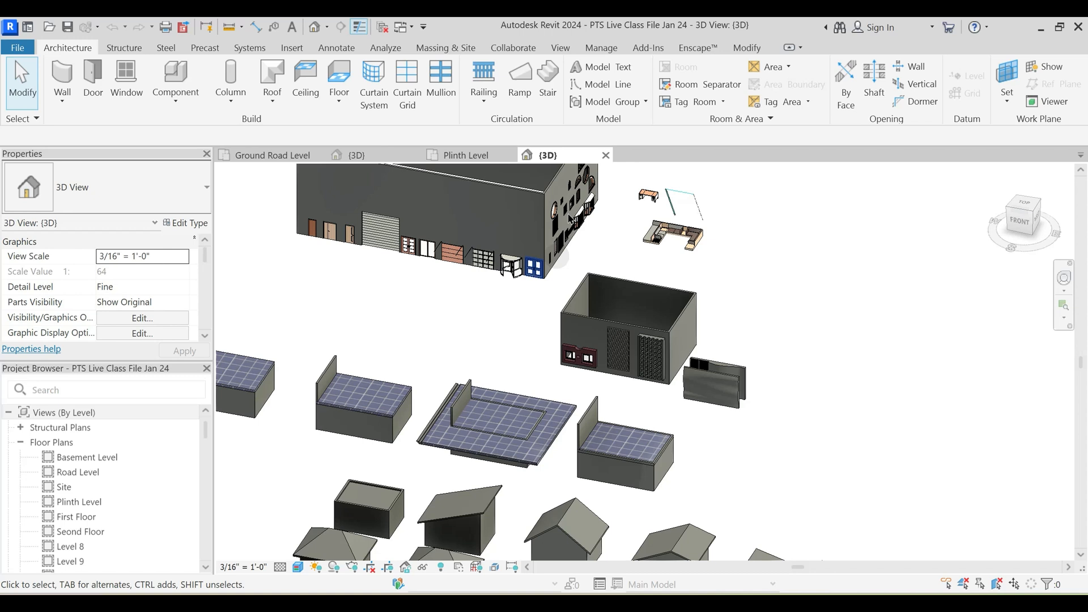
- Close the class file's 3D and Plinth Level views and return to the 3D view of Project3
{"action": "left_click", "coordinate": [605, 154]}
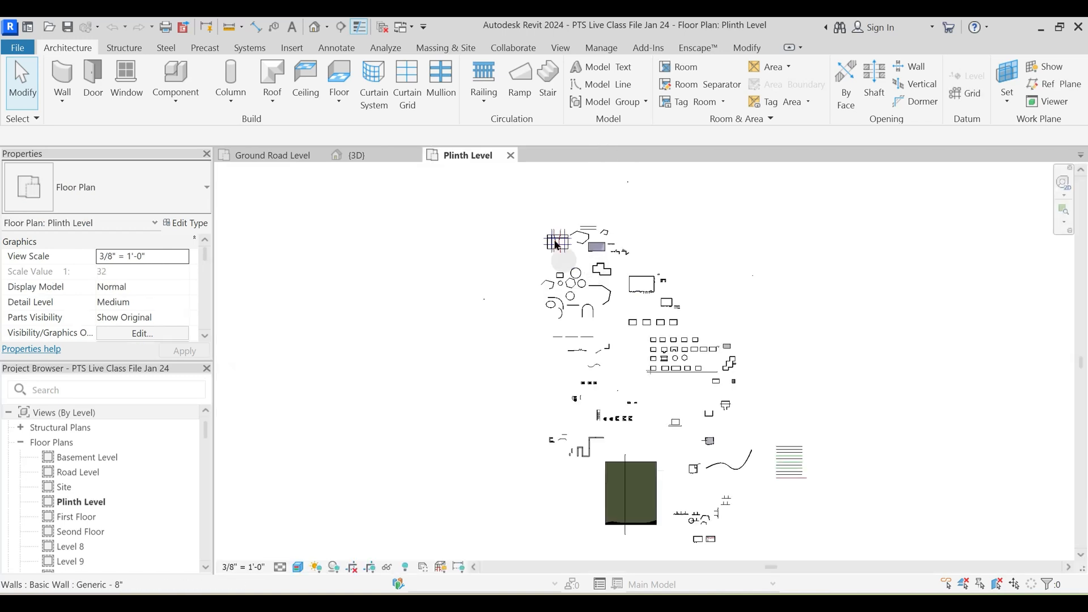
{"action": "left_click", "coordinate": [510, 155]}
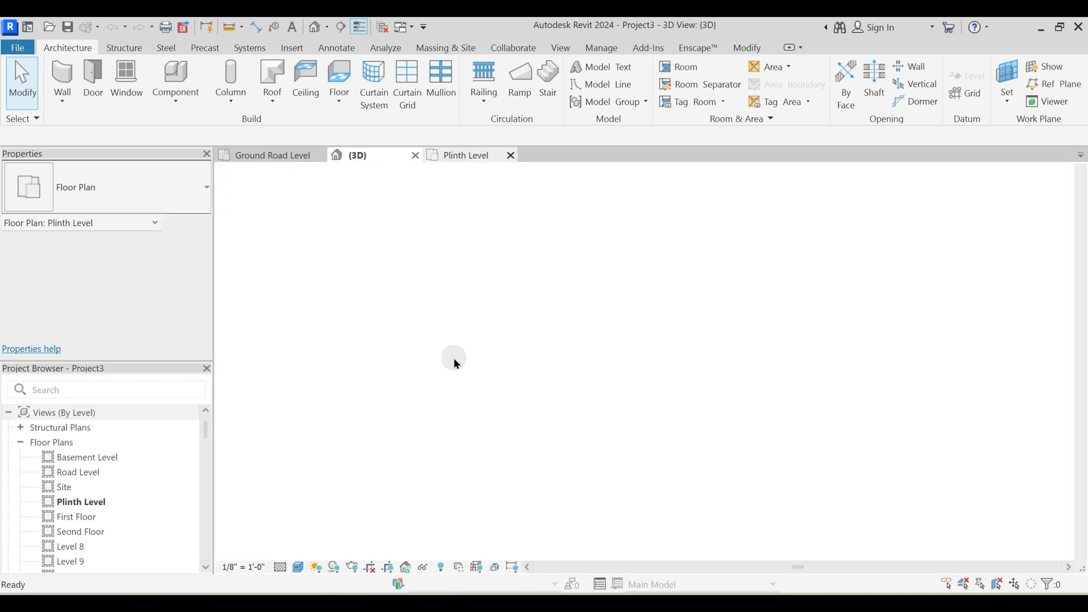
{"action": "scroll", "coordinate": [495, 400], "scroll_direction": "down", "scroll_amount": 3}
{"action": "middle_click_drag", "start_coordinate": [388, 423], "coordinate": [561, 472]}
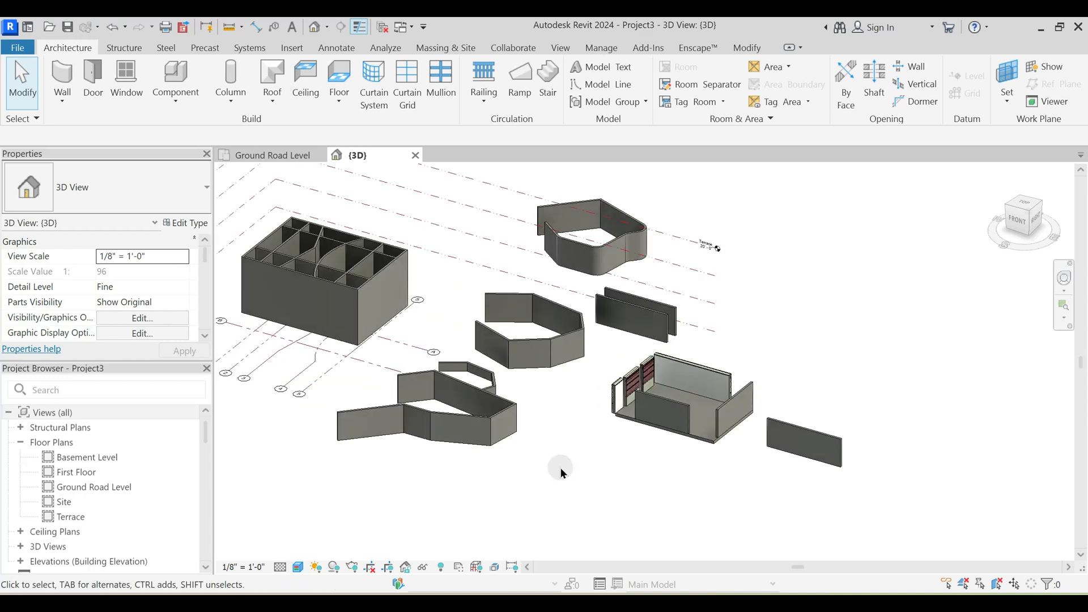
- Switch to the Google Meet call and look through the list of contributors
{"action": "left_click", "coordinate": [588, 604]}
{"action": "left_click", "coordinate": [493, 537]}
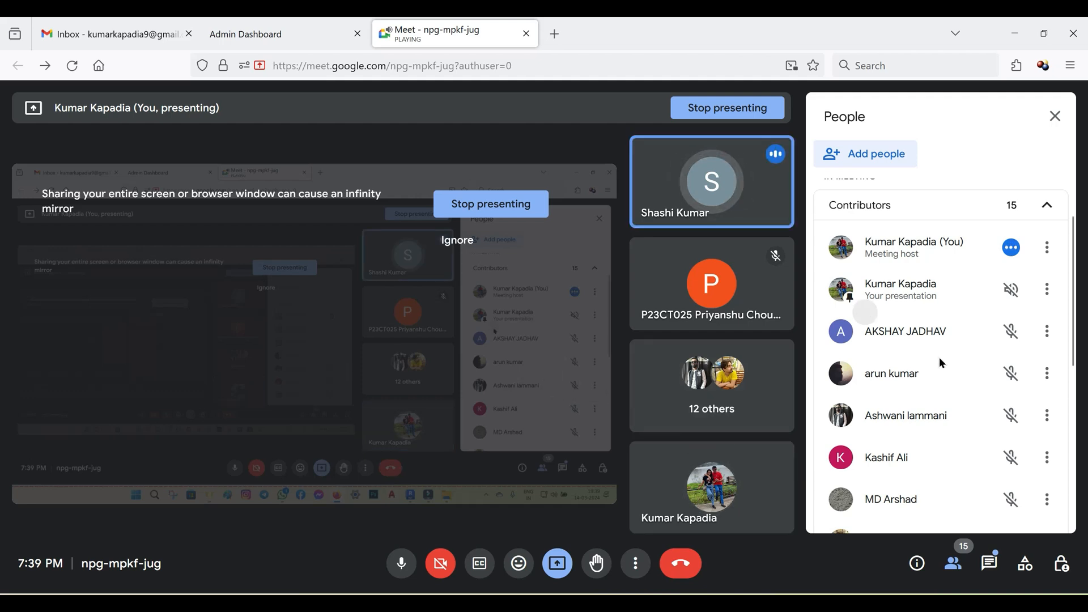
{"action": "scroll", "coordinate": [939, 360], "scroll_direction": "down", "scroll_amount": 6}
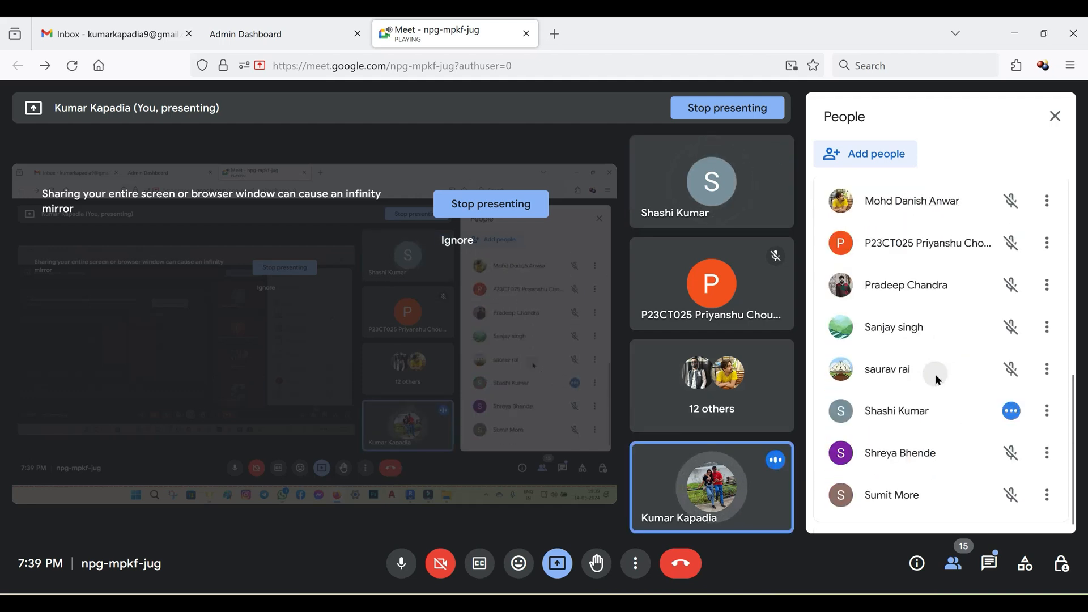
{"action": "scroll", "coordinate": [935, 374], "scroll_direction": "up", "scroll_amount": 5}
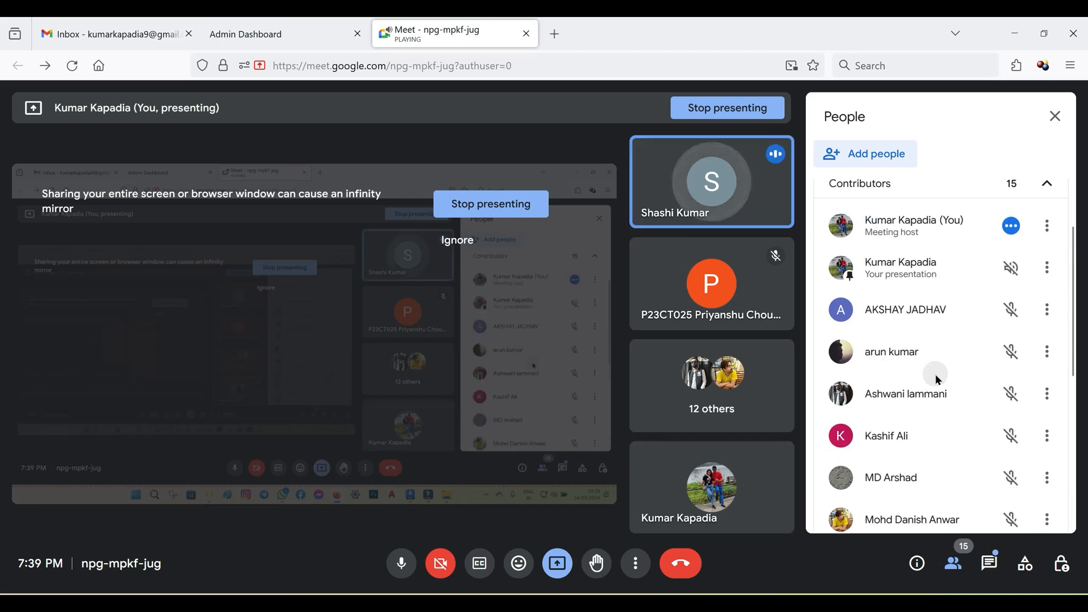